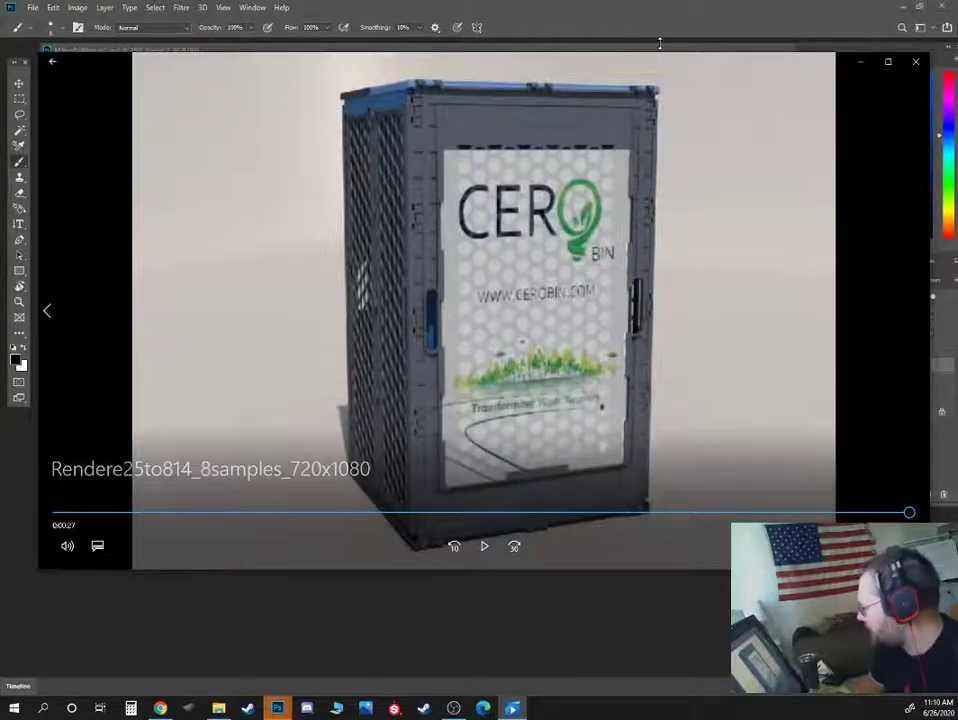
# - Close the Rendere25to814_8samples_720x1080 video and reposition the harbor drawing's document window
pyautogui.hotkey('alt', 'F4')
pyautogui.moveTo(646, 75); pyautogui.dragTo(661, 49)
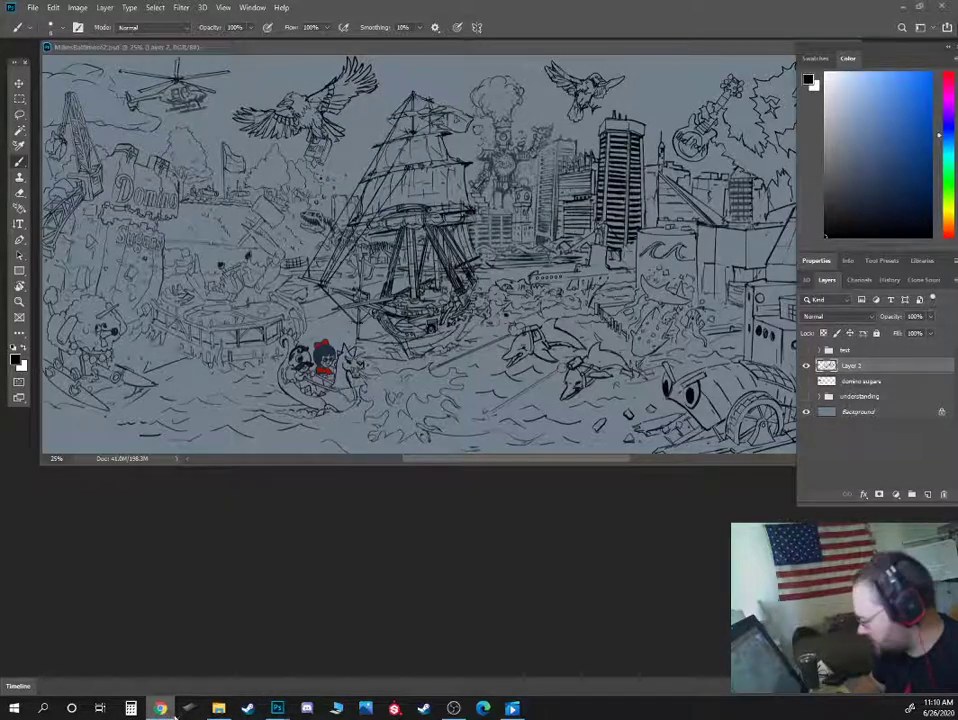
pyautogui.moveTo(280, 710)
pyautogui.click(512, 708)
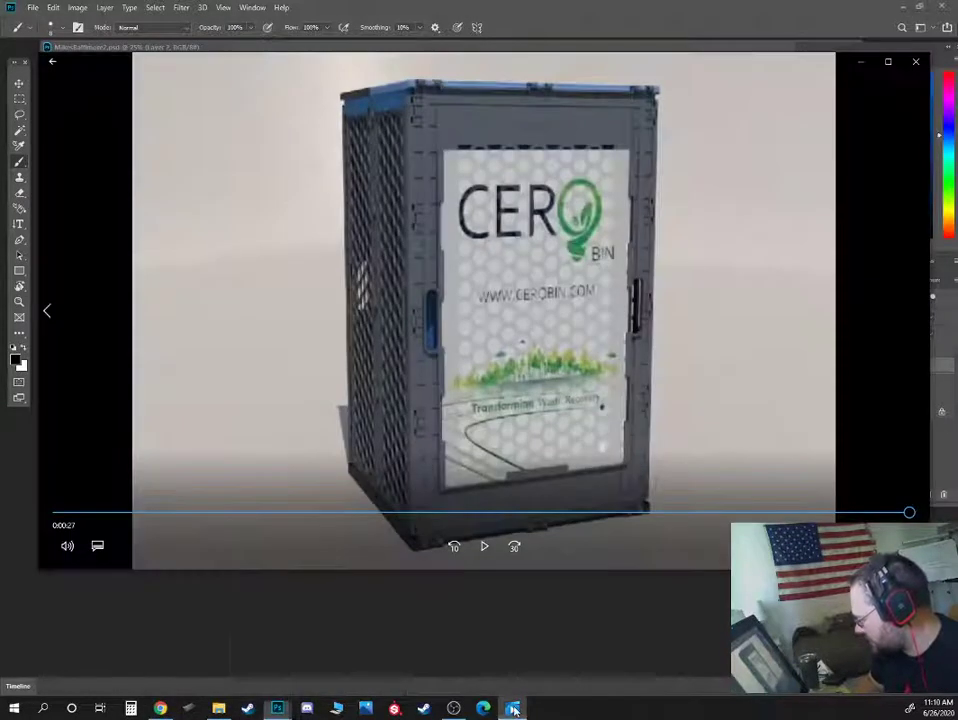
pyautogui.click(738, 18)
pyautogui.moveTo(733, 51); pyautogui.dragTo(724, 84)
pyautogui.click(513, 710)
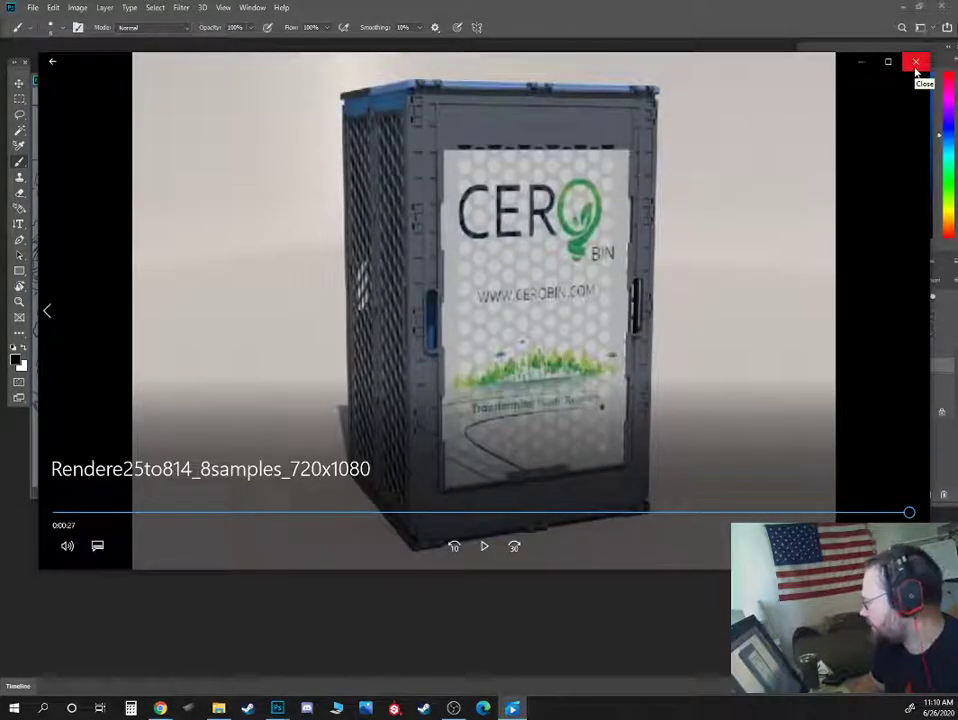
pyautogui.click(916, 64)
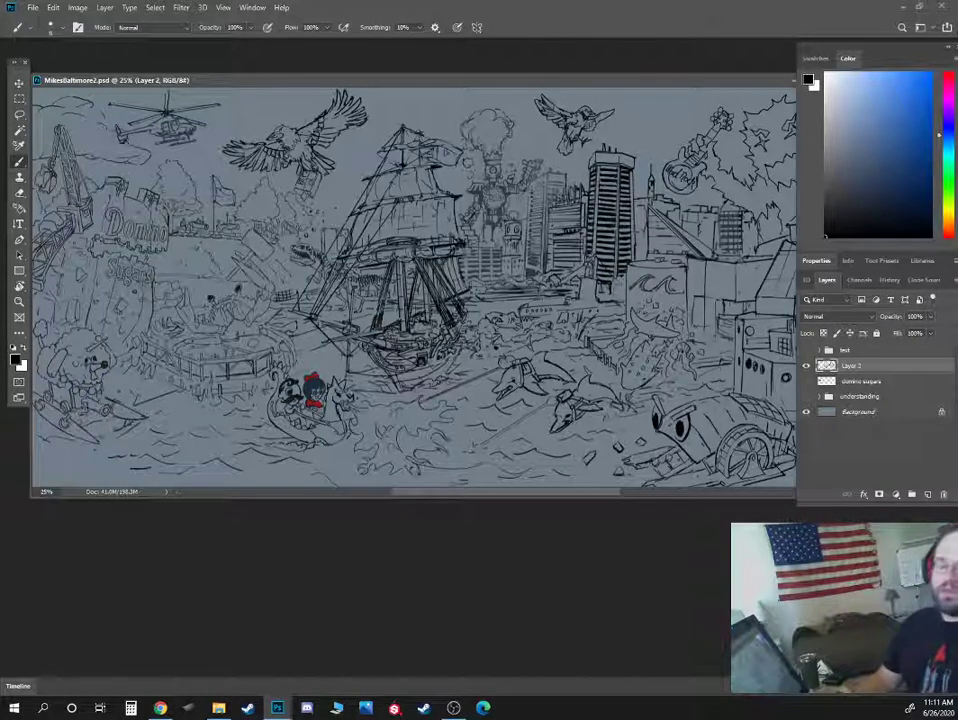
pyautogui.moveTo(276, 88); pyautogui.dragTo(271, 92)
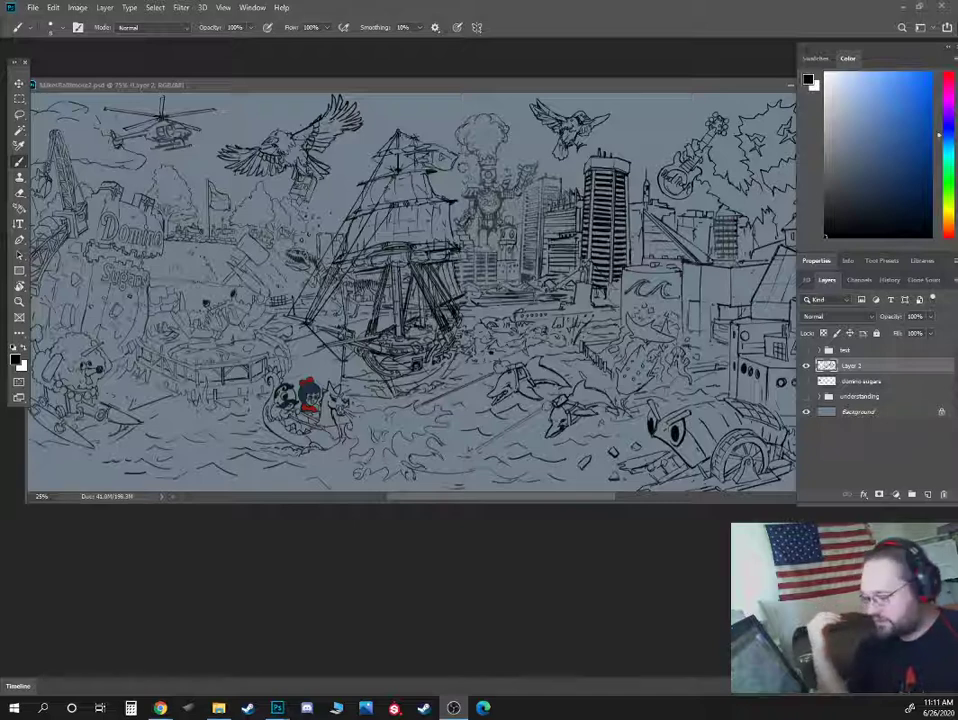
pyautogui.click(419, 88)
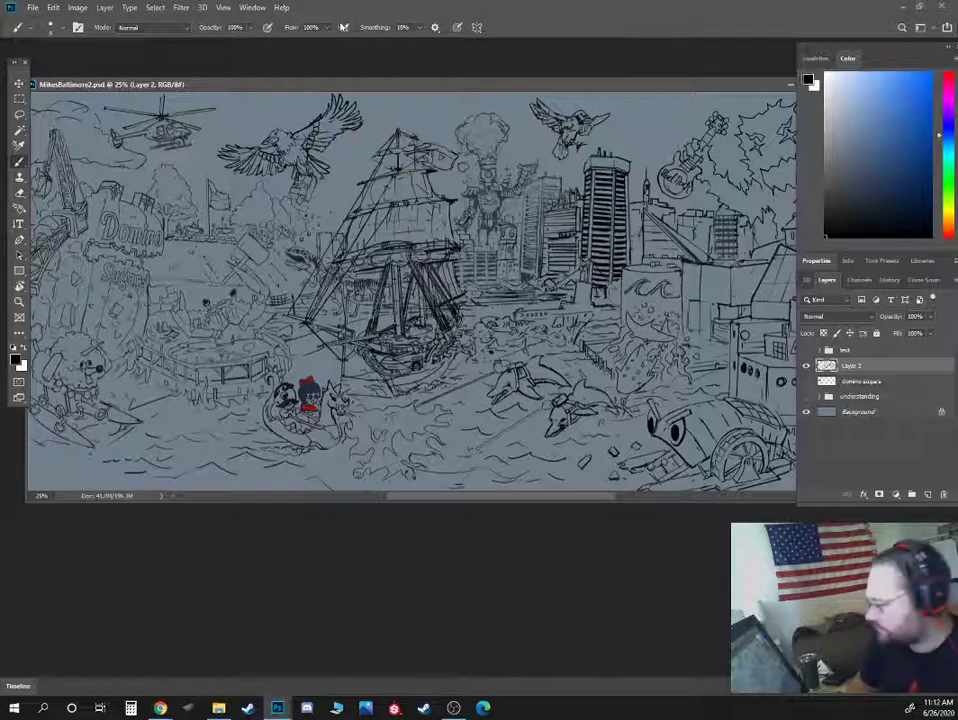
# - Examine the Domino Sugars building, crab deck, boat characters and sailing ship in the line art at 50% zoom
pyautogui.hotkey('ctrl', '+')
pyautogui.hotkey('ctrl', '+')
pyautogui.moveTo(154, 256); pyautogui.dragTo(491, 245)
pyautogui.moveTo(137, 204); pyautogui.dragTo(284, 308)
pyautogui.moveTo(380, 363); pyautogui.dragTo(310, 338)
pyautogui.moveTo(415, 340); pyautogui.dragTo(361, 217)
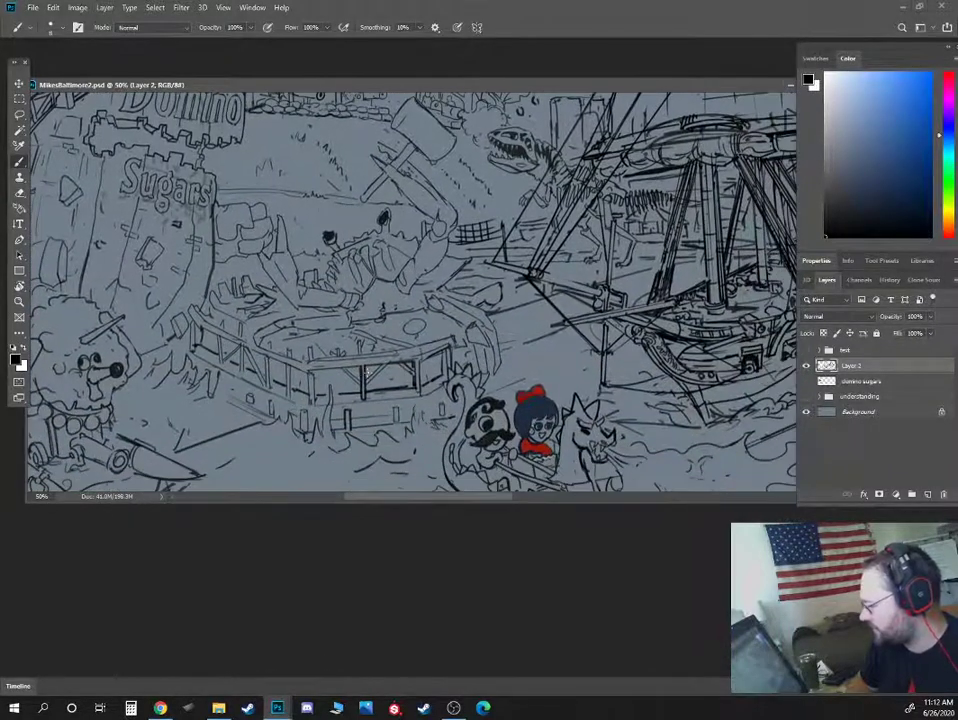
pyautogui.moveTo(310, 175); pyautogui.dragTo(304, 218)
pyautogui.moveTo(259, 321); pyautogui.dragTo(378, 225)
pyautogui.moveTo(475, 249); pyautogui.dragTo(254, 224)
pyautogui.moveTo(383, 188); pyautogui.dragTo(303, 345)
pyautogui.moveTo(224, 258); pyautogui.dragTo(449, 365)
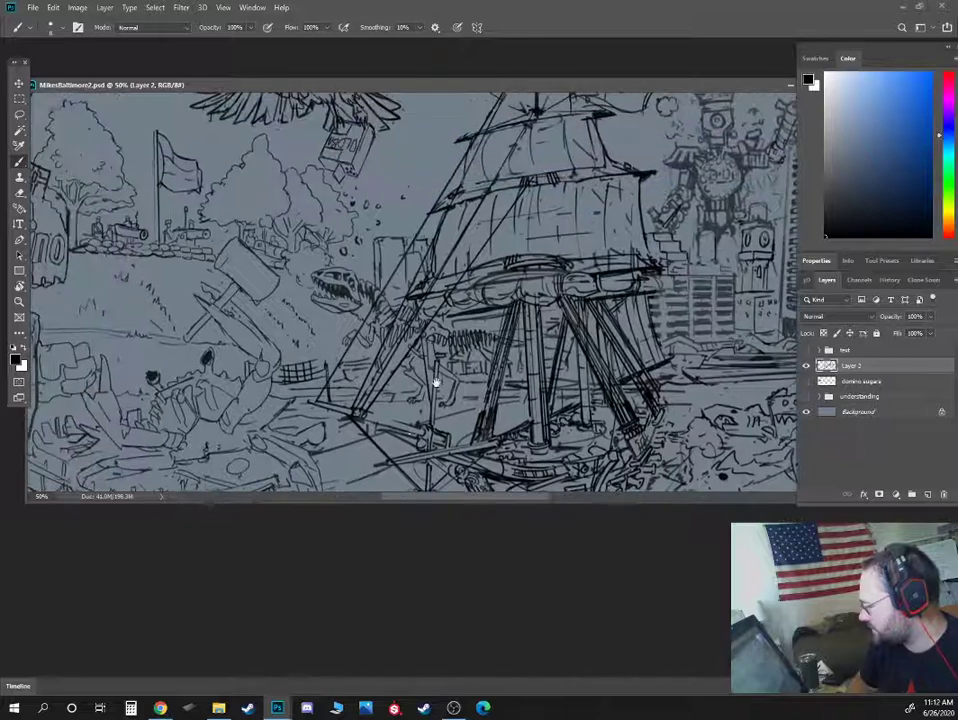
# - Examine the ship's sails, city skyline, flying birds, guitar, dolphins and paddle-wheel creature across the rest of the drawing
pyautogui.moveTo(349, 227); pyautogui.dragTo(356, 278)
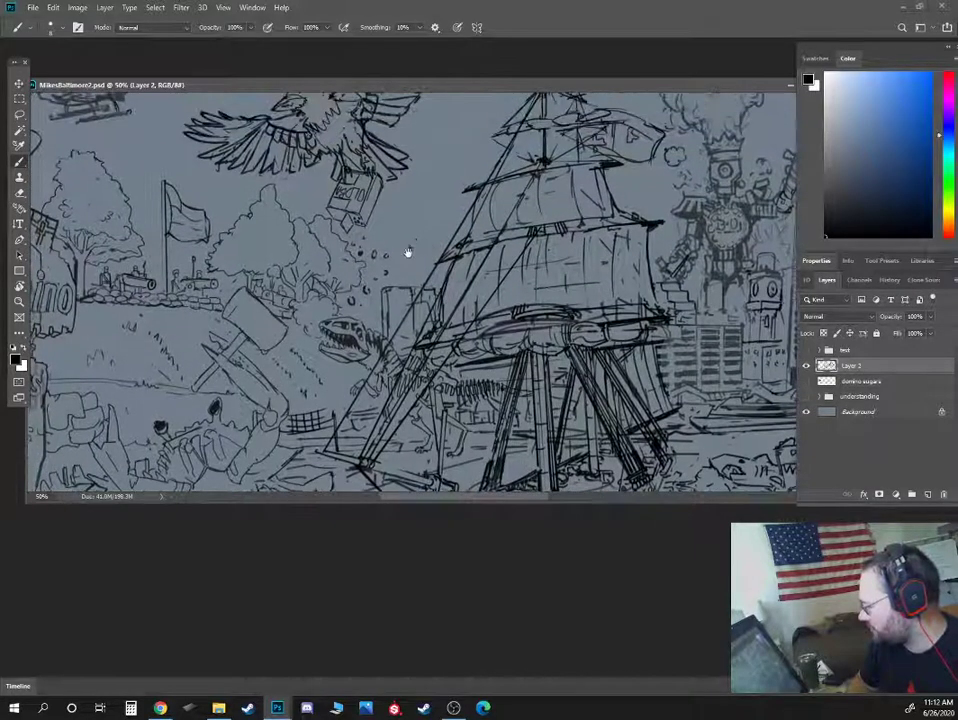
pyautogui.moveTo(407, 250); pyautogui.dragTo(390, 340)
pyautogui.moveTo(446, 313); pyautogui.dragTo(297, 297)
pyautogui.moveTo(611, 367); pyautogui.dragTo(463, 363)
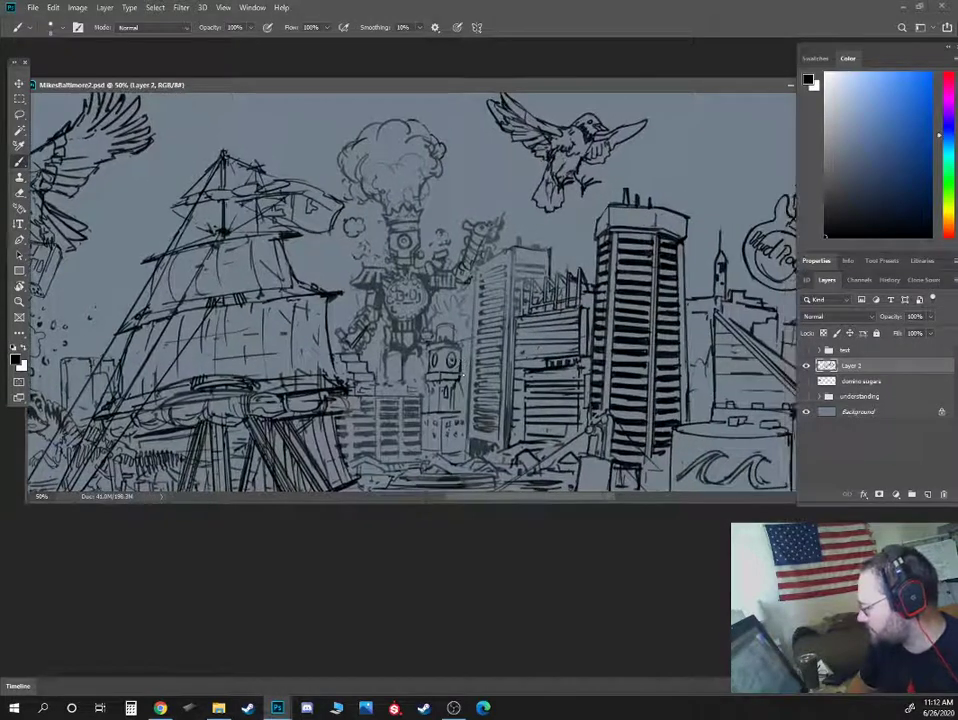
pyautogui.moveTo(565, 380); pyautogui.dragTo(421, 396)
pyautogui.hscroll(8, 421, 396)
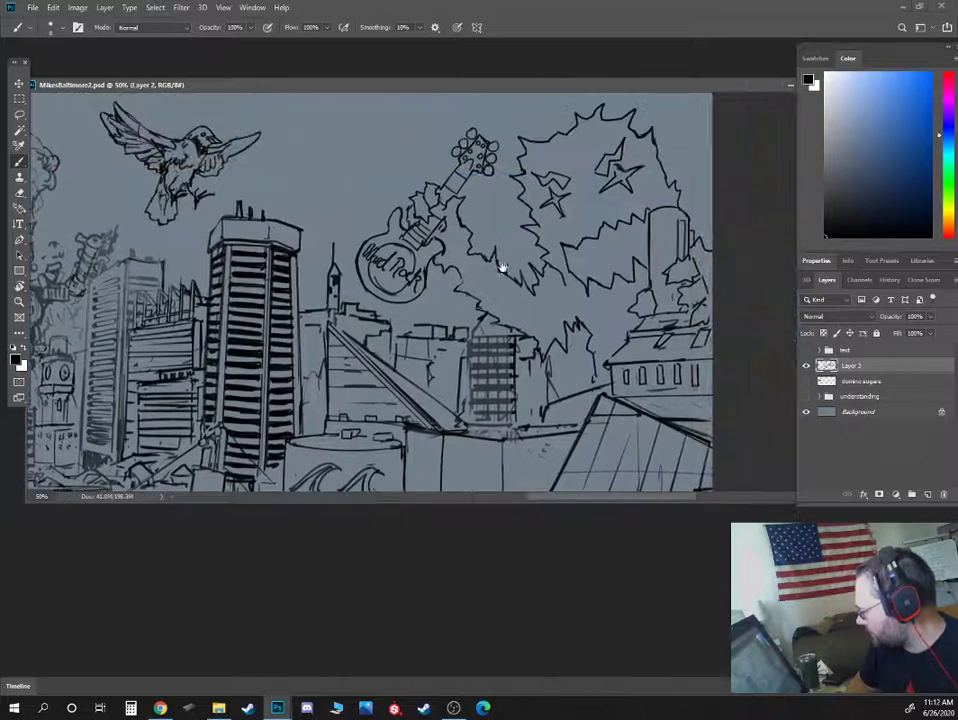
pyautogui.moveTo(334, 361)
pyautogui.mouseDown()
pyautogui.moveTo(411, 229)
pyautogui.moveTo(414, 204)
pyautogui.mouseUp()
pyautogui.moveTo(406, 331); pyautogui.dragTo(490, 230)
pyautogui.moveTo(470, 320); pyautogui.dragTo(436, 325)
pyautogui.moveTo(262, 316); pyautogui.dragTo(352, 334)
pyautogui.moveTo(222, 284); pyautogui.dragTo(417, 293)
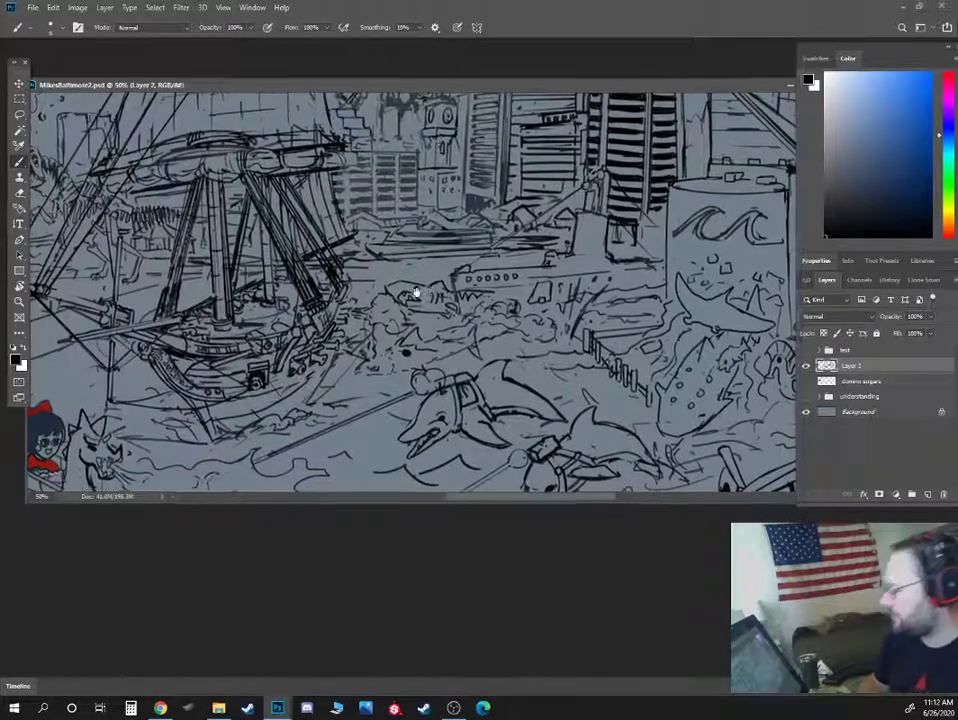
pyautogui.moveTo(430, 370); pyautogui.dragTo(344, 190)
pyautogui.moveTo(592, 302); pyautogui.dragTo(353, 294)
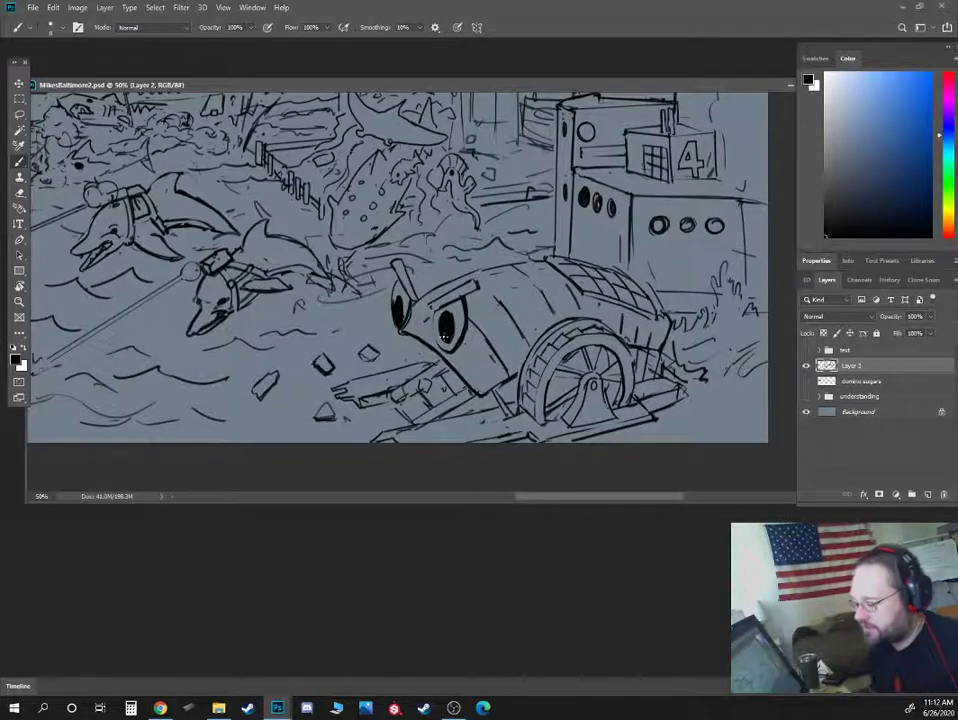
pyautogui.scroll(-2, 447, 343)
pyautogui.moveTo(305, 172); pyautogui.dragTo(567, 284)
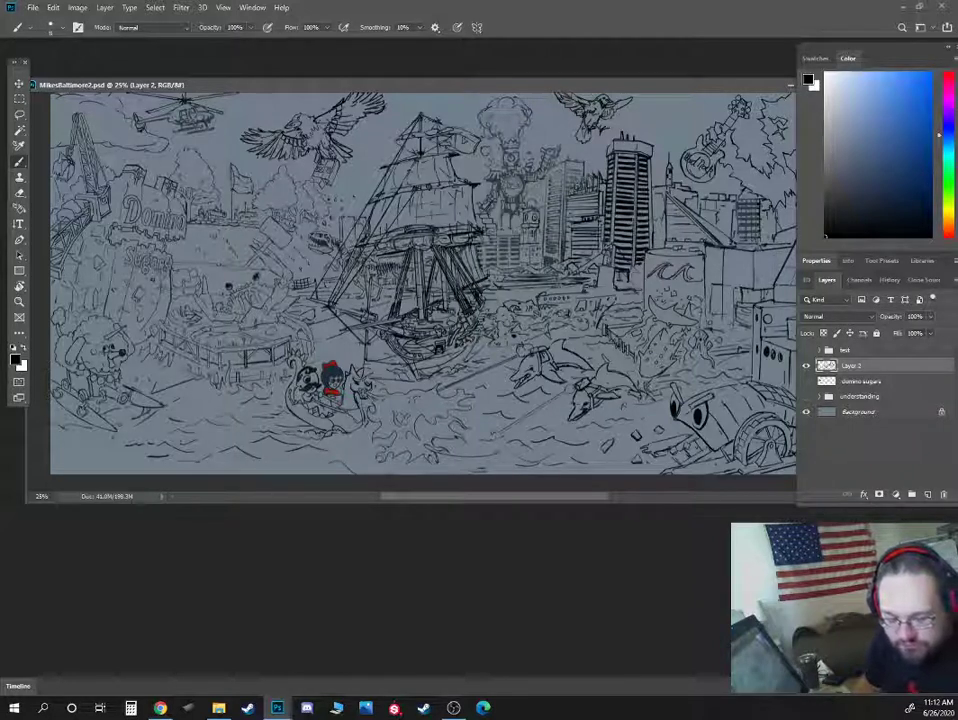
# - Switch to Photos and examine the original pencil sketch of the harbor scene, both enlarged and as a whole
pyautogui.hotkey('alt', 'Tab')
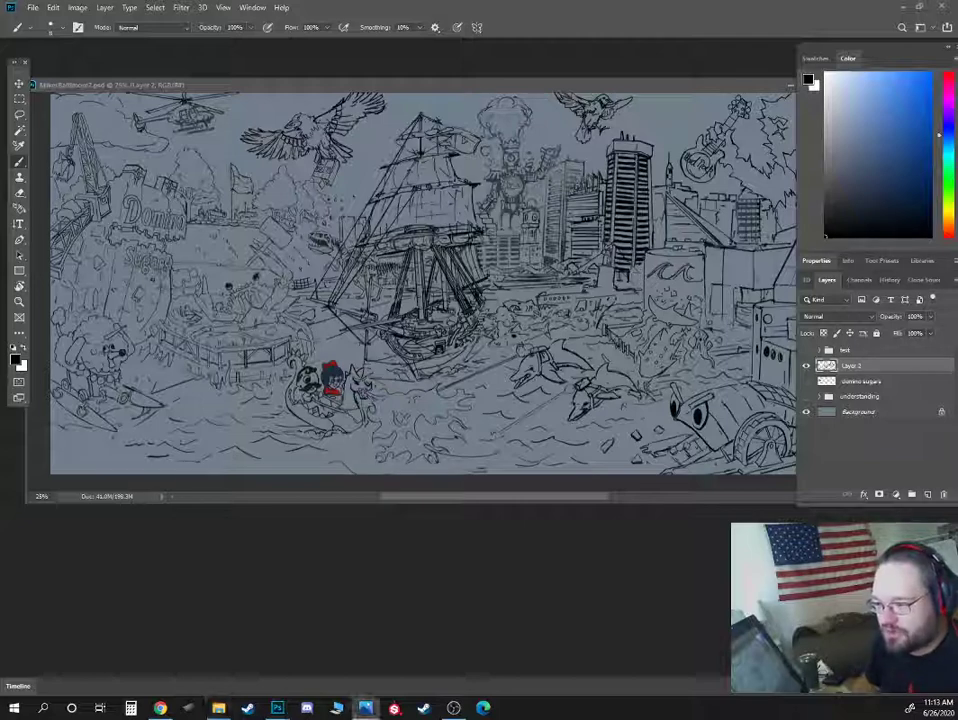
pyautogui.moveTo(0, 150)
pyautogui.mouseDown()
pyautogui.moveTo(419, 145)
pyautogui.moveTo(770, 74)
pyautogui.moveTo(746, 74)
pyautogui.mouseUp()
pyautogui.scroll(3, 464, 359)
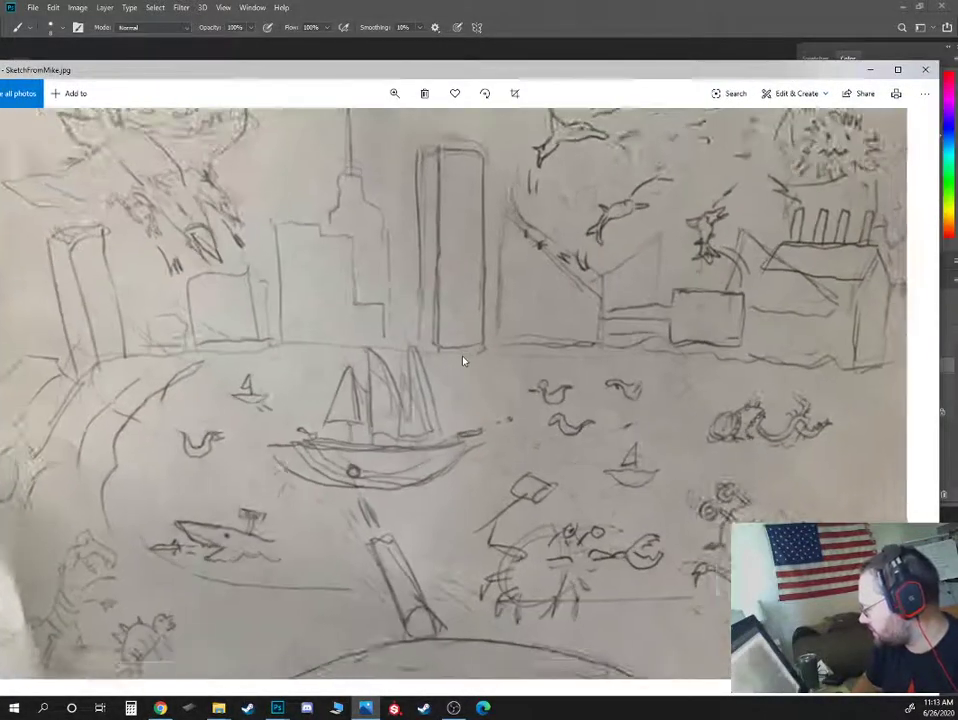
pyautogui.scroll(-3, 465, 380)
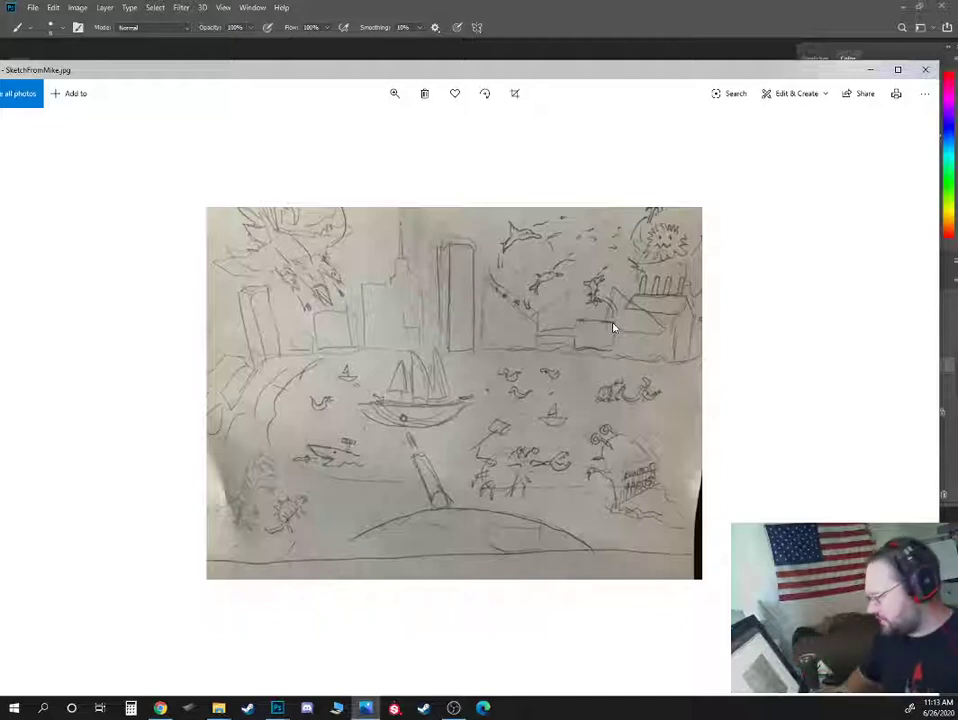
pyautogui.moveTo(940, 93); pyautogui.dragTo(720, 117)
pyautogui.moveTo(721, 60); pyautogui.dragTo(672, 131)
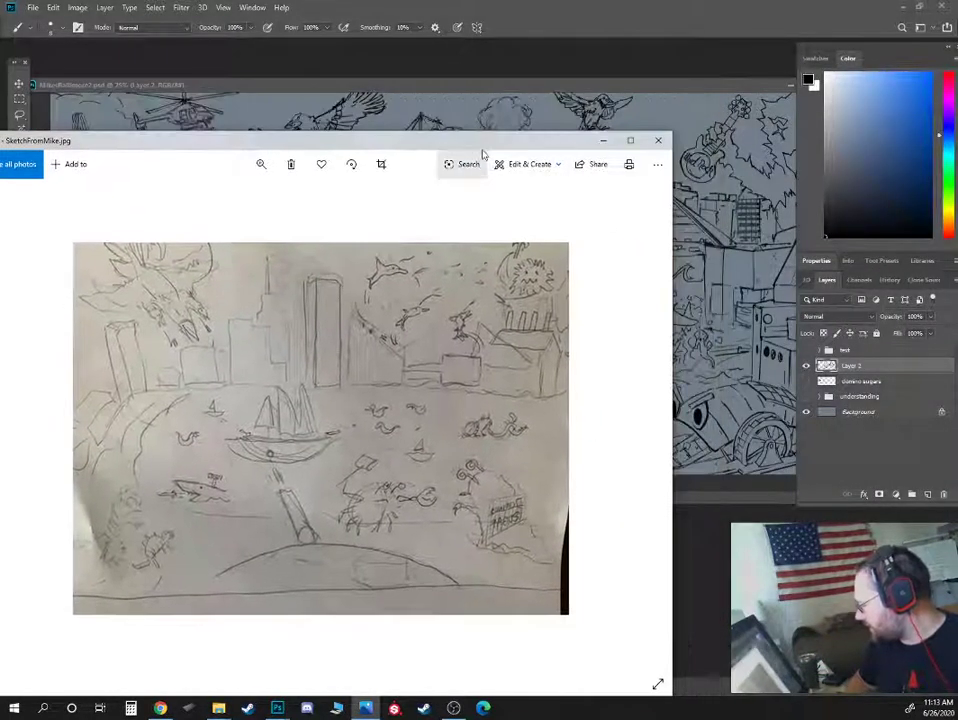
pyautogui.moveTo(483, 148); pyautogui.dragTo(582, 94)
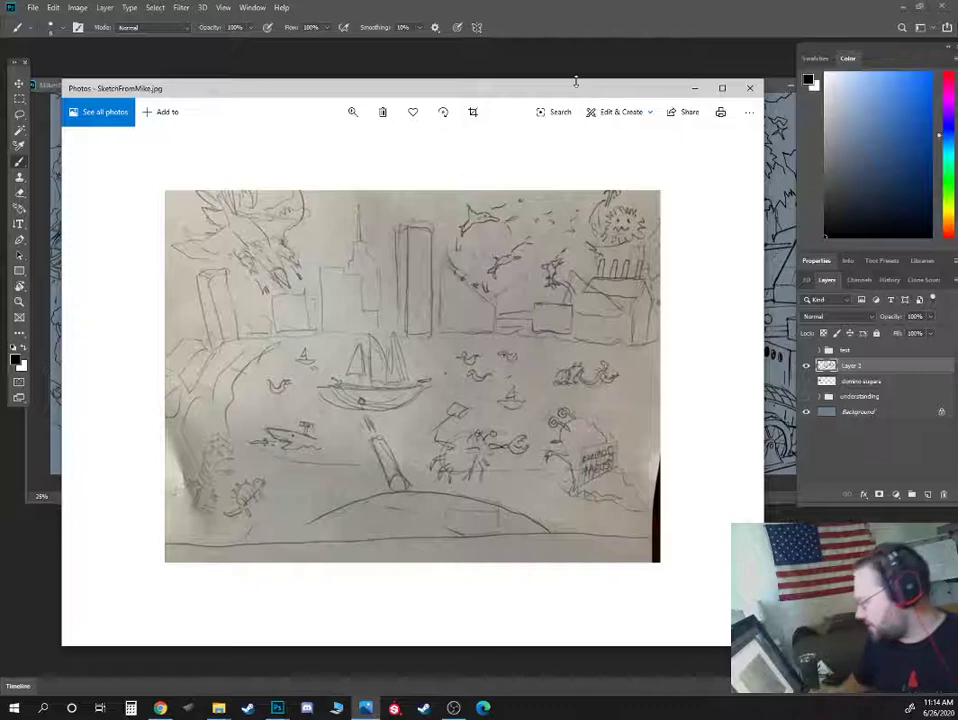
pyautogui.moveTo(571, 94)
pyautogui.mouseDown()
pyautogui.moveTo(276, 58)
pyautogui.moveTo(0, 45)
pyautogui.mouseUp()
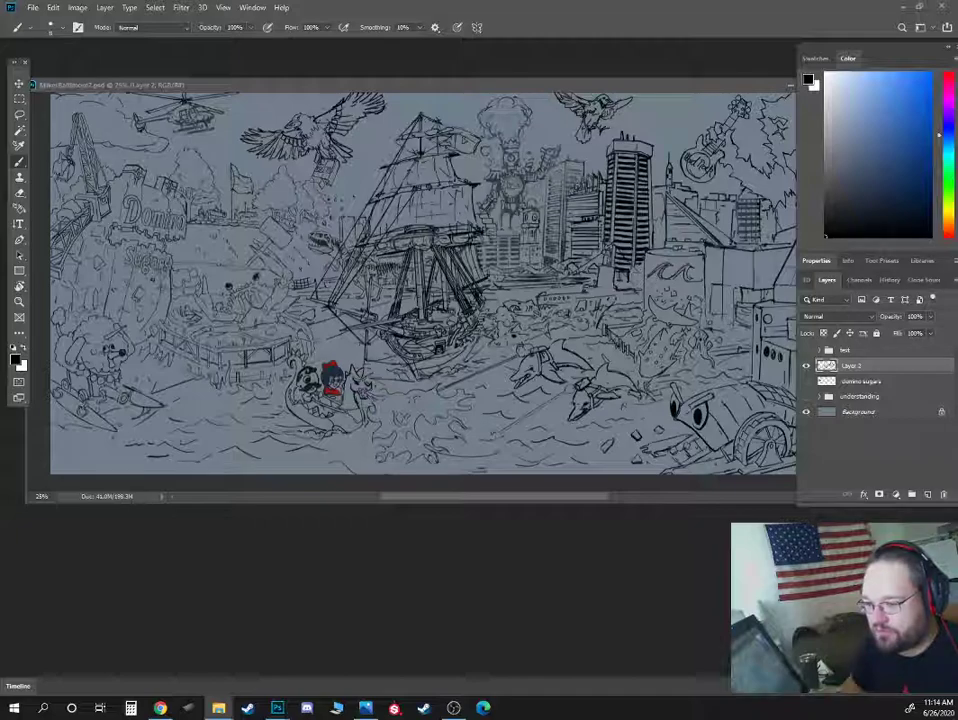
# - Review the aerial Baltimore harbor reference images in Photos from GE_balt1.jpg through GE_balt6.jpg
pyautogui.click(365, 708)
pyautogui.moveTo(950, 83); pyautogui.dragTo(800, 51)
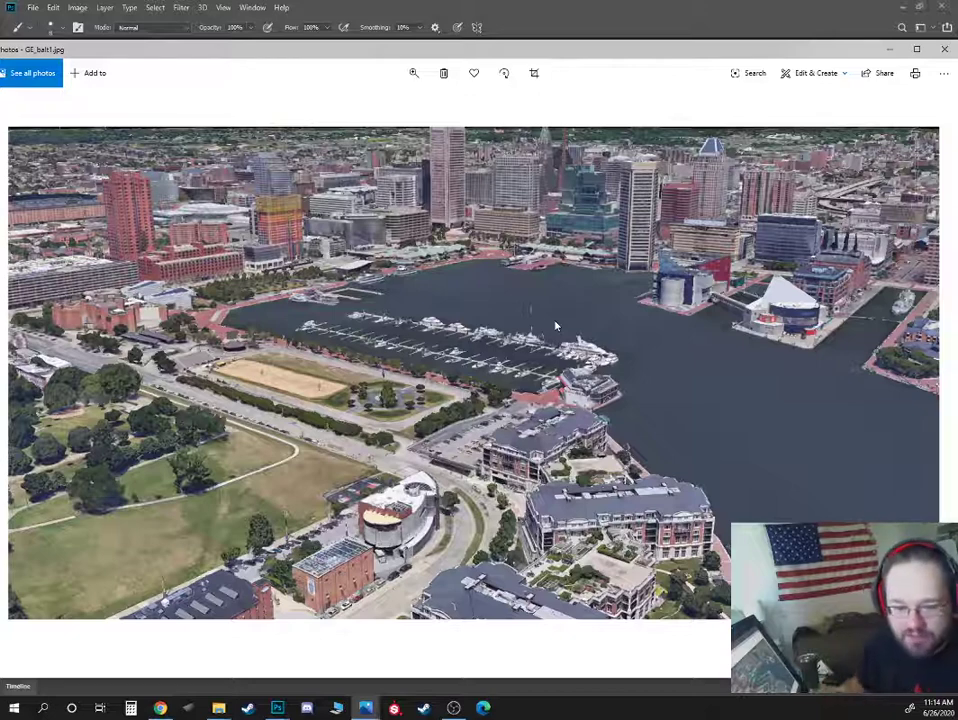
pyautogui.moveTo(928, 378)
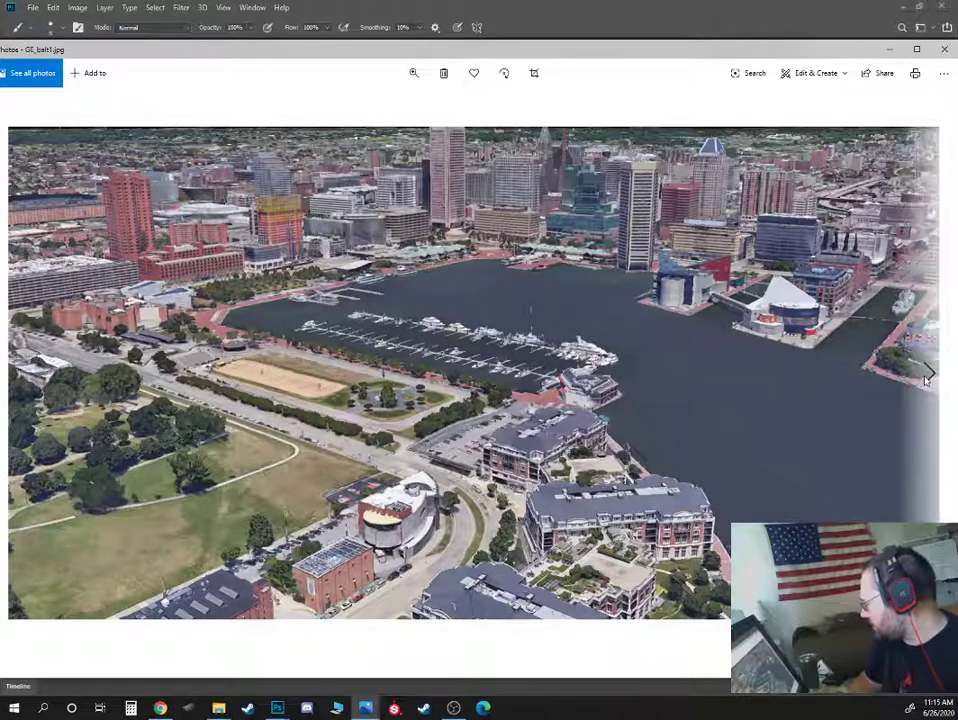
pyautogui.click(928, 375)
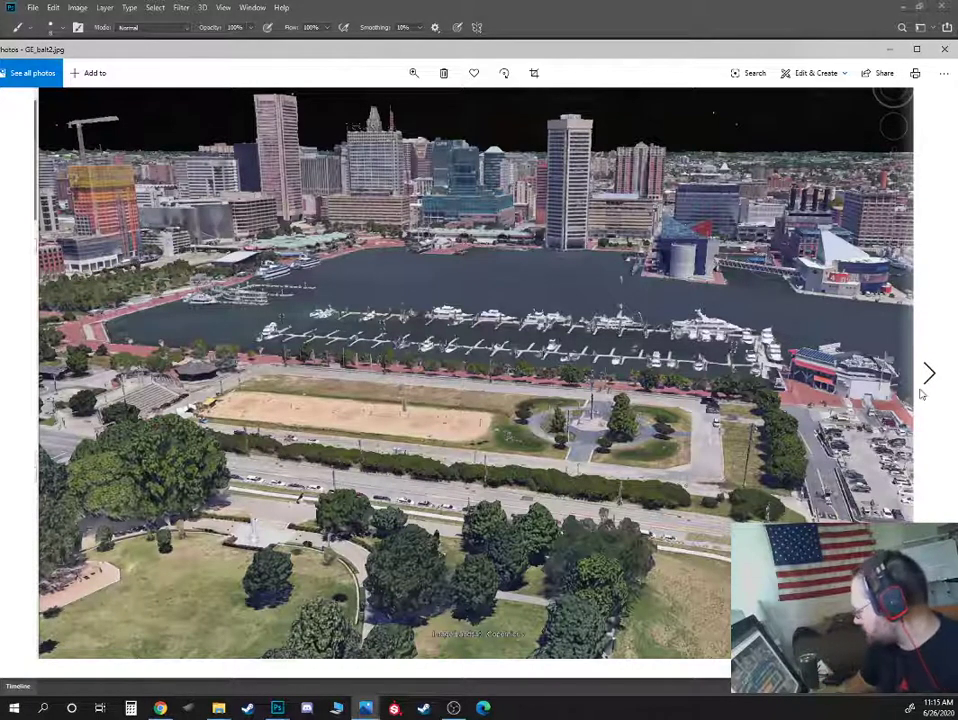
pyautogui.click(928, 374)
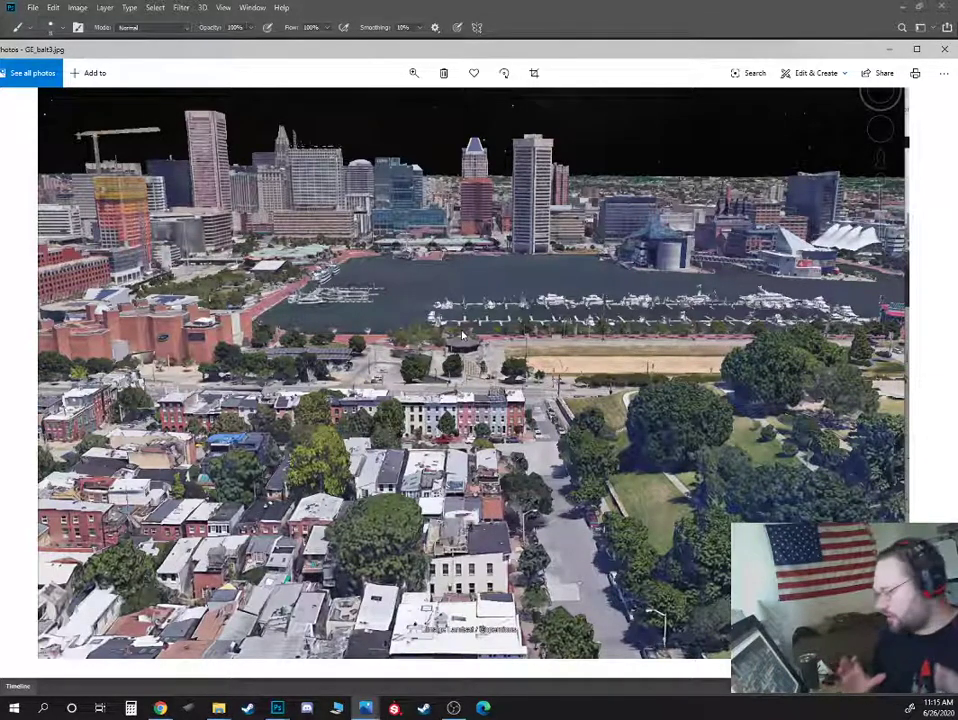
pyautogui.click(913, 362)
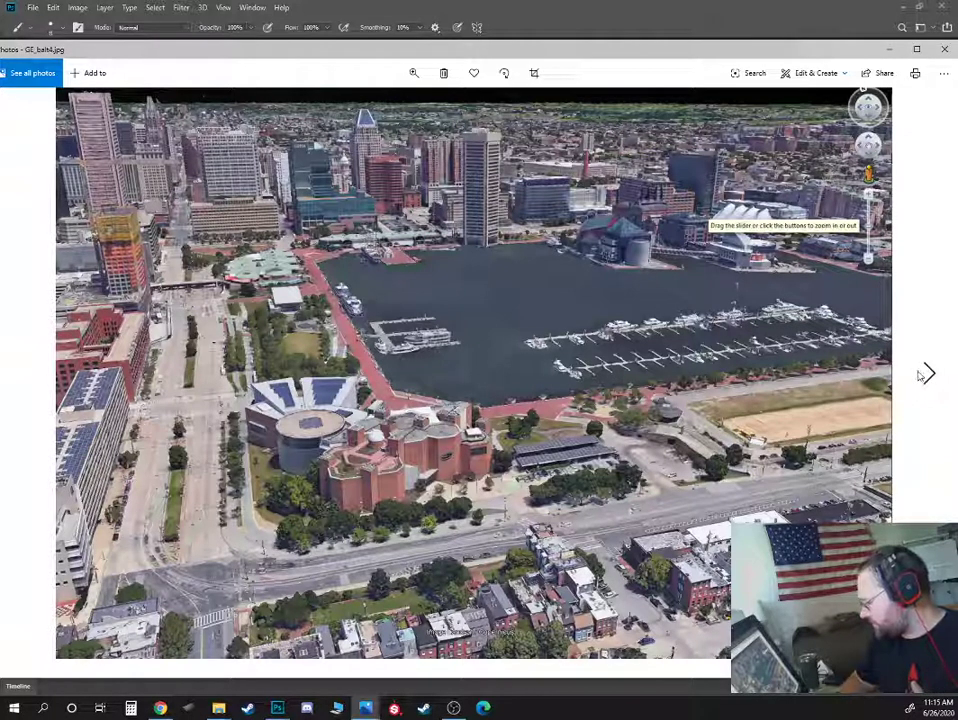
pyautogui.click(920, 375)
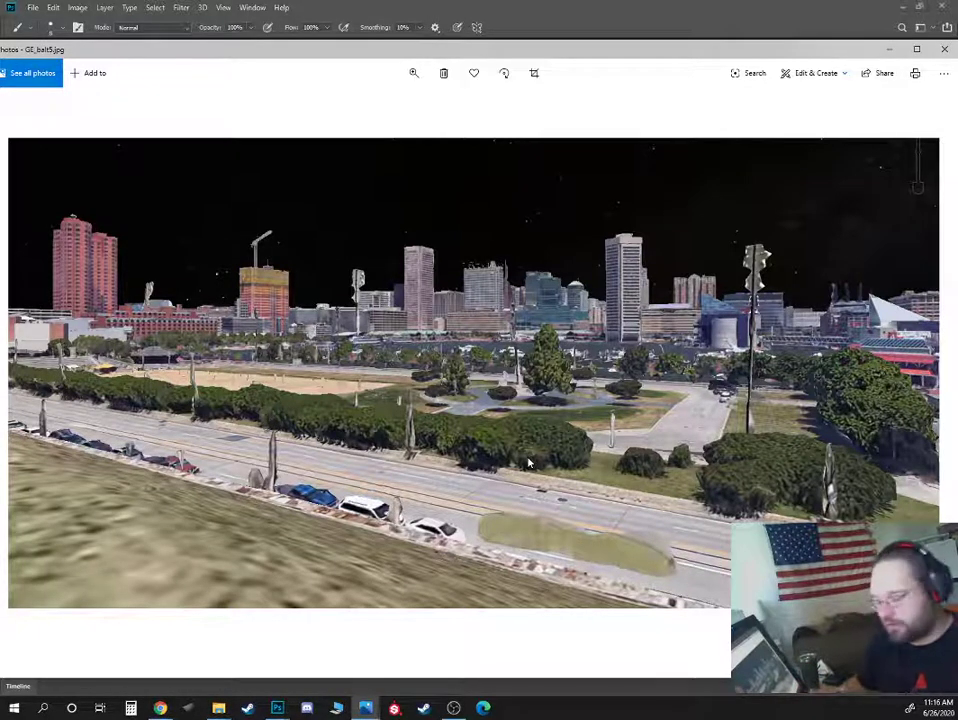
pyautogui.click(935, 378)
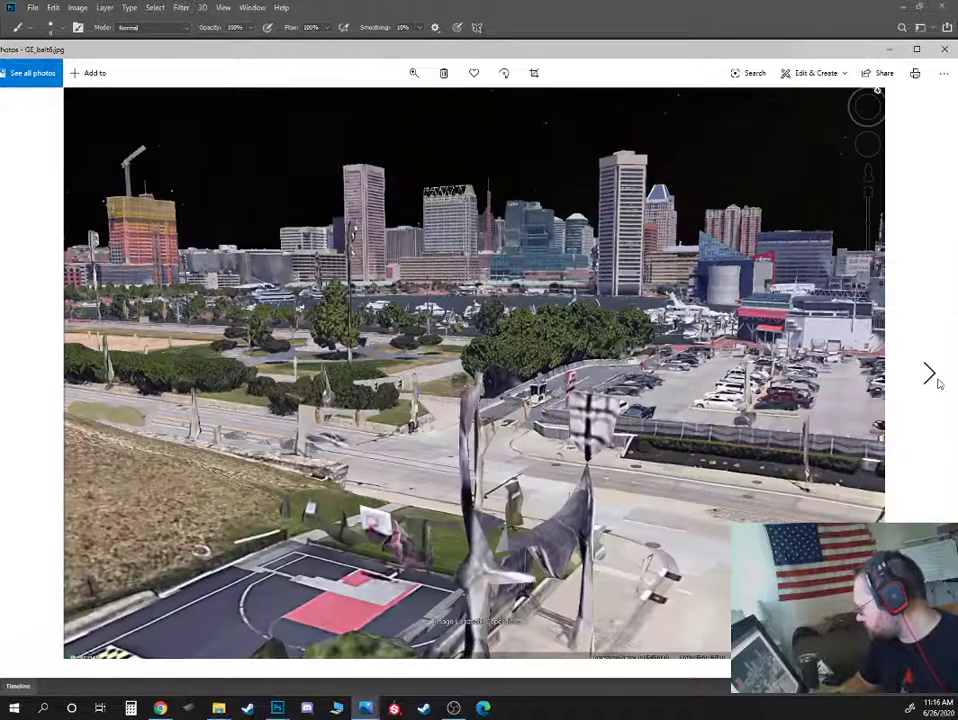
# - Examine the USS Constitution reference photo, including its rigging up close, and close the image viewer
pyautogui.click(935, 380)
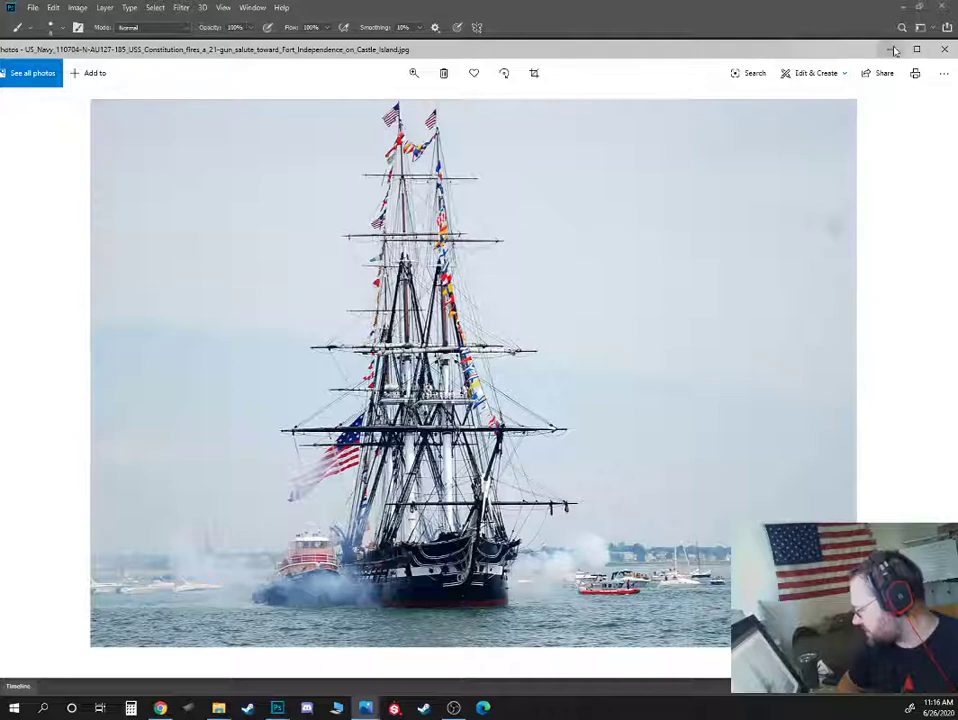
pyautogui.moveTo(841, 54); pyautogui.dragTo(785, 42)
pyautogui.scroll(3, 864, 353)
pyautogui.scroll(-3, 879, 364)
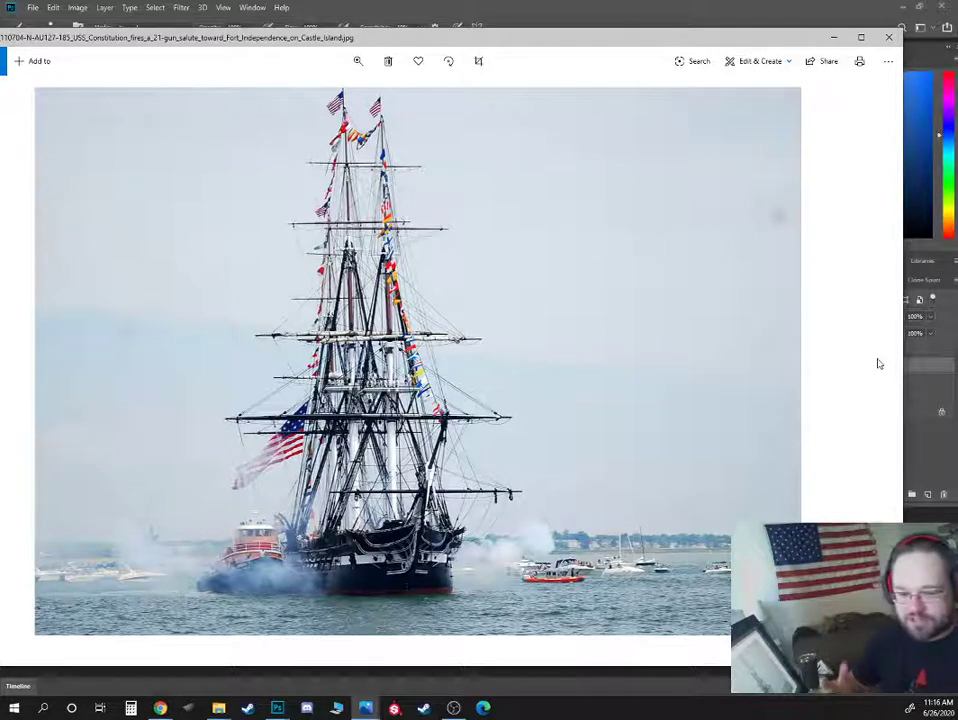
pyautogui.doubleClick(881, 346)
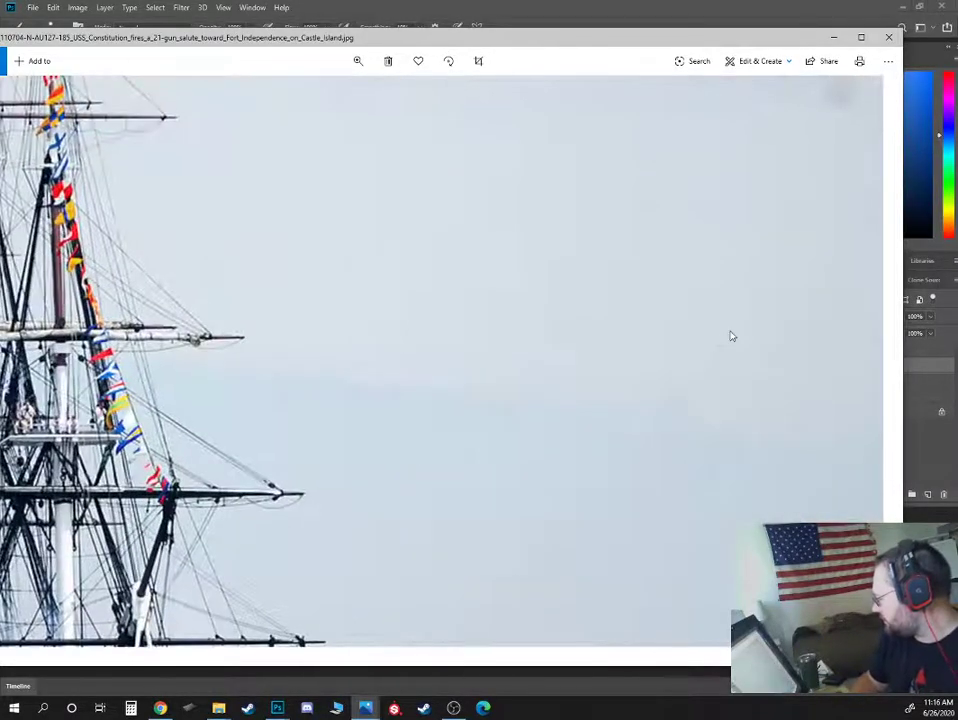
pyautogui.doubleClick(168, 327)
pyautogui.scroll(-5, 168, 327)
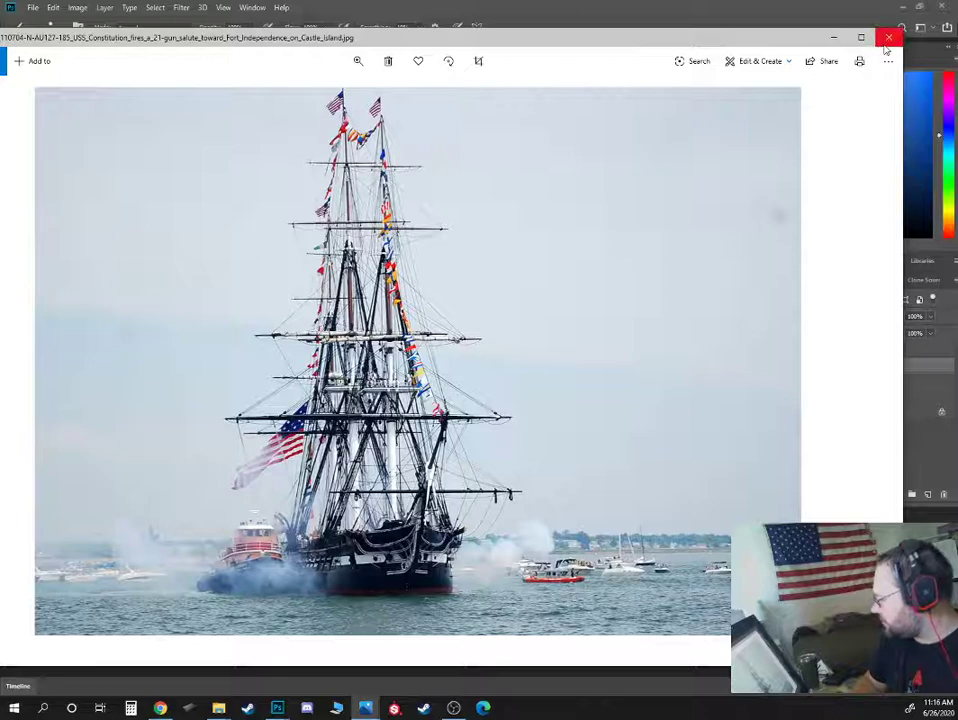
pyautogui.click(888, 38)
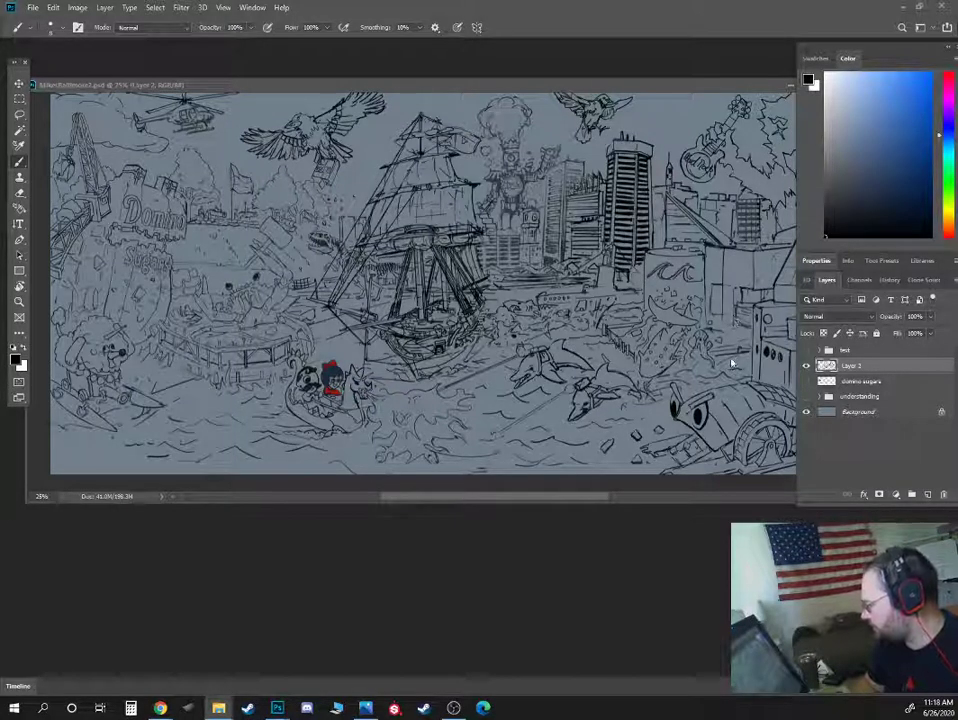
# - Return to the harbor drawing in Photoshop and make its document window taller to show the full height of the artwork
pyautogui.click(622, 89)
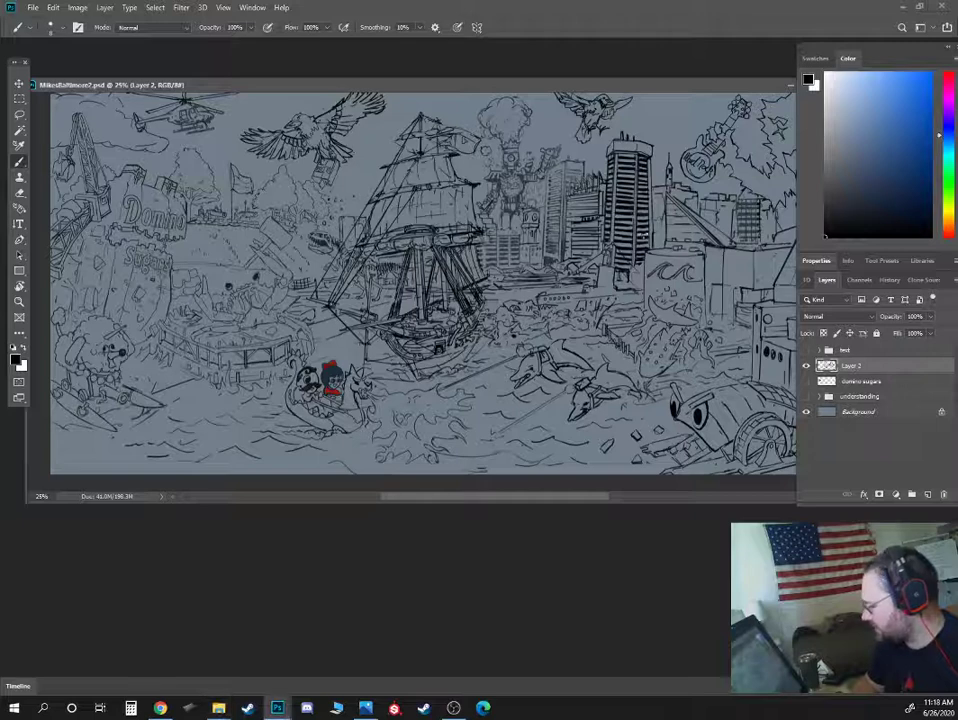
pyautogui.moveTo(636, 239); pyautogui.dragTo(477, 258)
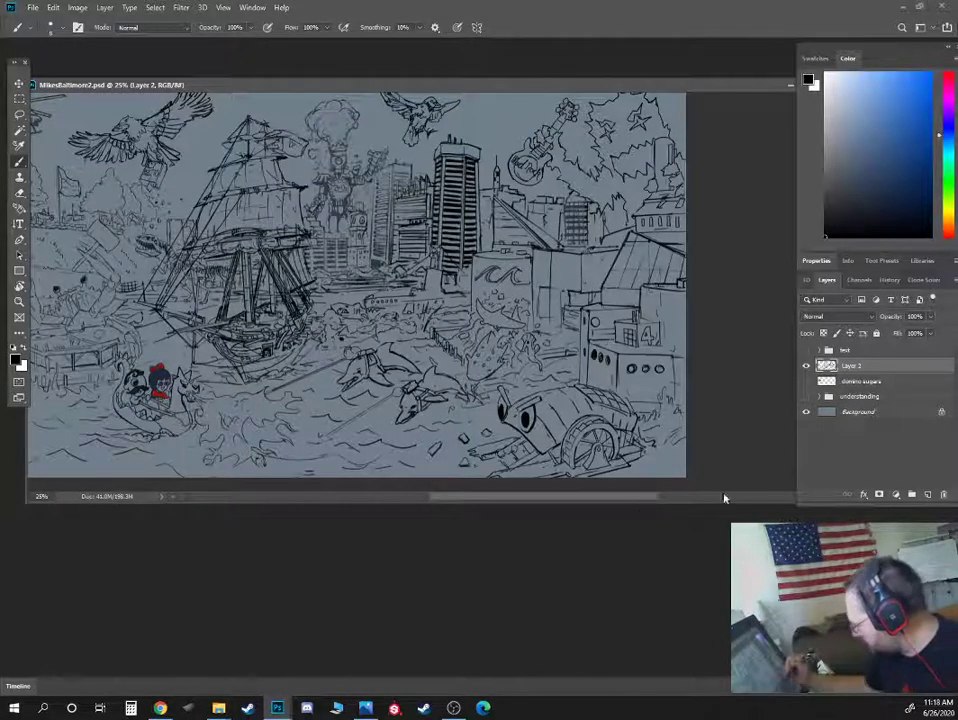
pyautogui.moveTo(777, 504); pyautogui.dragTo(775, 582)
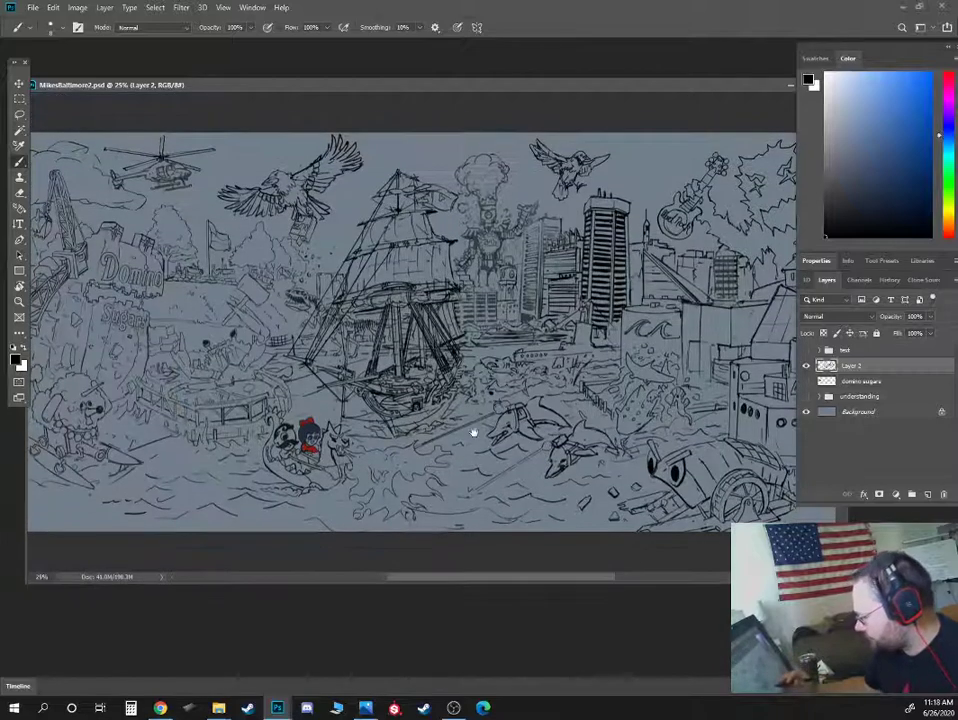
# - Examine the harbor drawing up close, covering the sailing ship, the dolphins in the water and the downtown skyline
pyautogui.moveTo(475, 434)
pyautogui.mouseDown()
pyautogui.moveTo(573, 436)
pyautogui.moveTo(543, 426)
pyautogui.mouseUp()
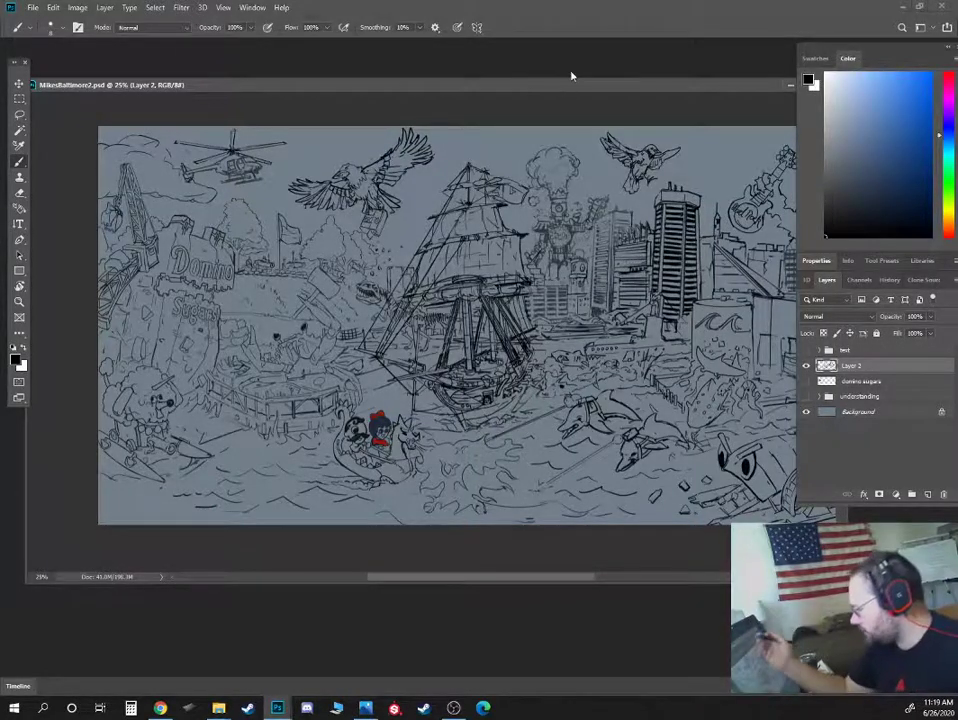
pyautogui.hotkey('ctrl', '+')
pyautogui.hotkey('ctrl', '+')
pyautogui.hotkey('ctrl', '+')
pyautogui.moveTo(625, 251); pyautogui.dragTo(468, 210)
pyautogui.moveTo(652, 316)
pyautogui.mouseDown()
pyautogui.moveTo(547, 278)
pyautogui.moveTo(543, 261)
pyautogui.mouseUp()
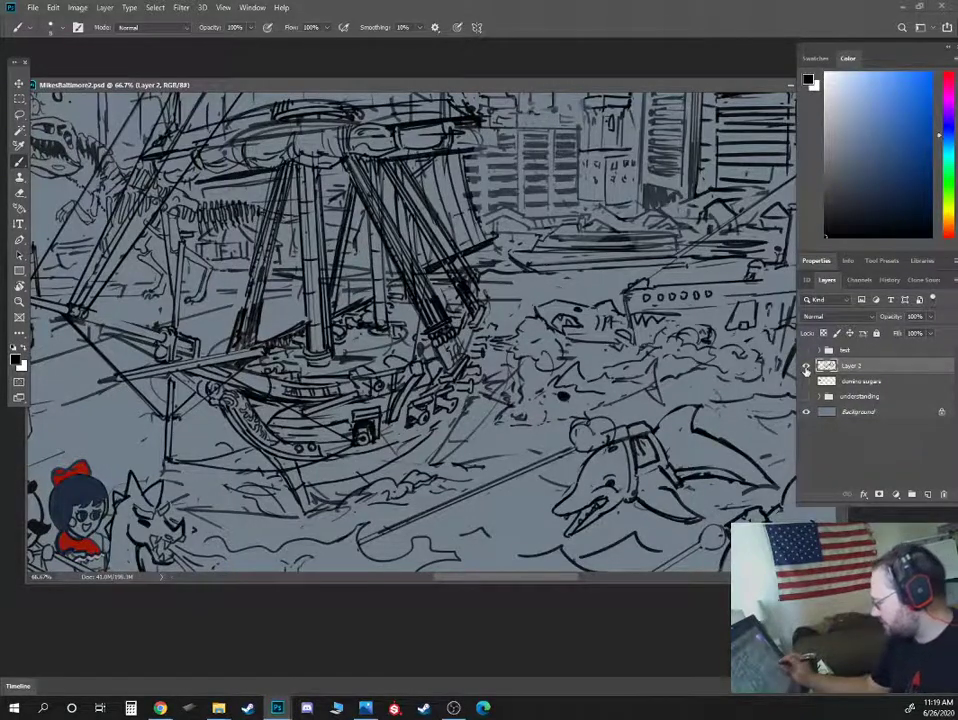
pyautogui.moveTo(678, 375); pyautogui.dragTo(538, 517)
pyautogui.moveTo(568, 418); pyautogui.dragTo(474, 514)
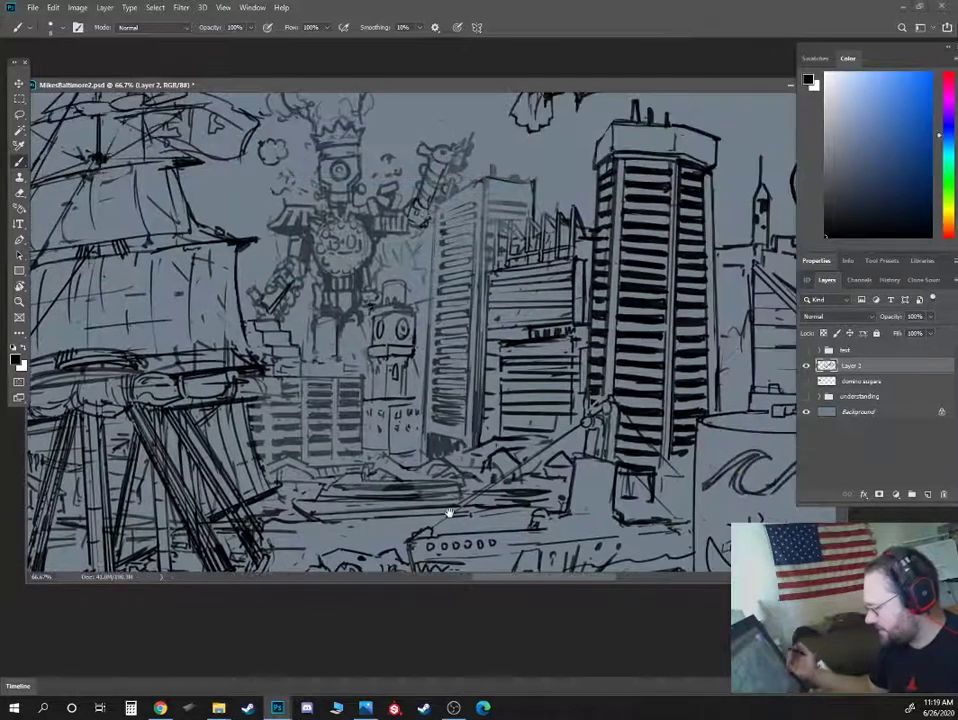
pyautogui.moveTo(650, 410); pyautogui.dragTo(577, 449)
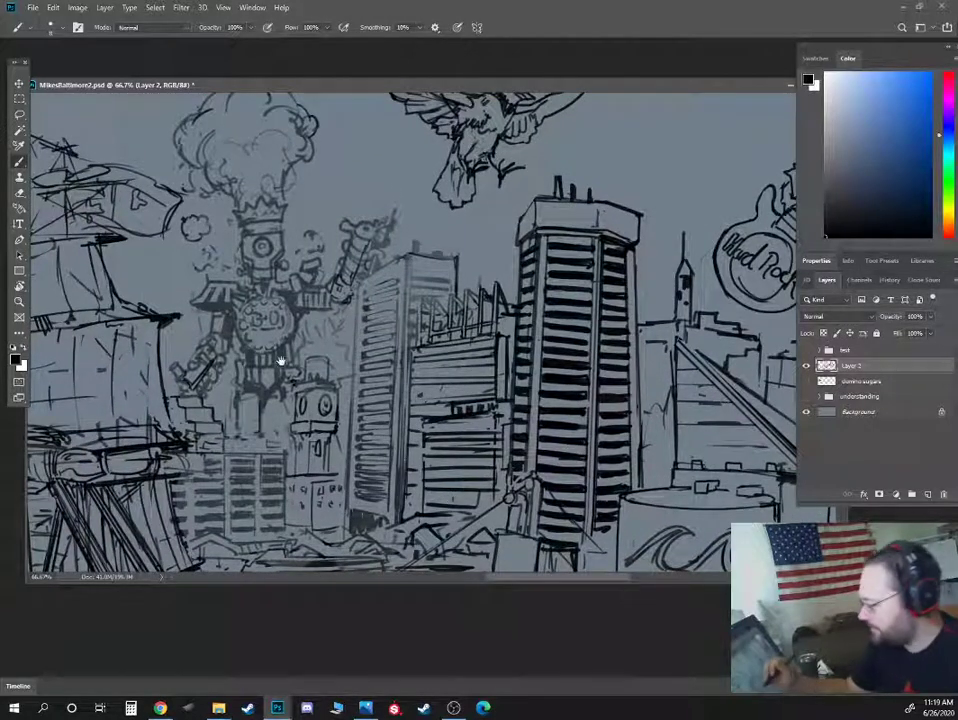
pyautogui.moveTo(385, 427); pyautogui.dragTo(430, 428)
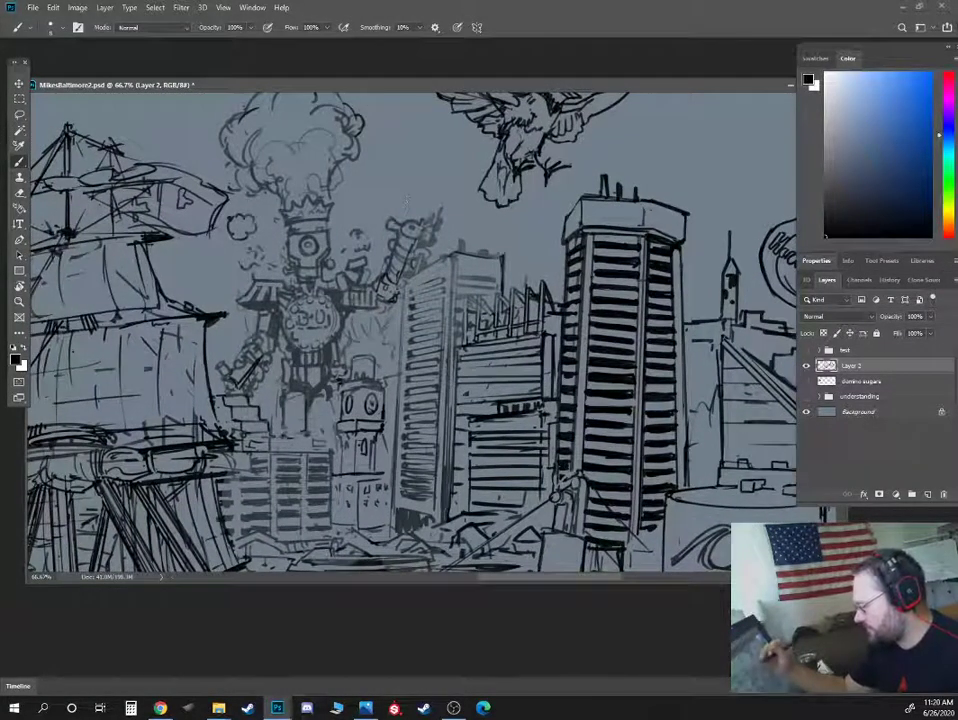
# - Inspect the train robot between the ship and the skyscrapers at full size and in context, toggling Layer 2's visibility to check it
pyautogui.moveTo(434, 236); pyautogui.dragTo(577, 245)
pyautogui.hotkey('ctrl', '+')
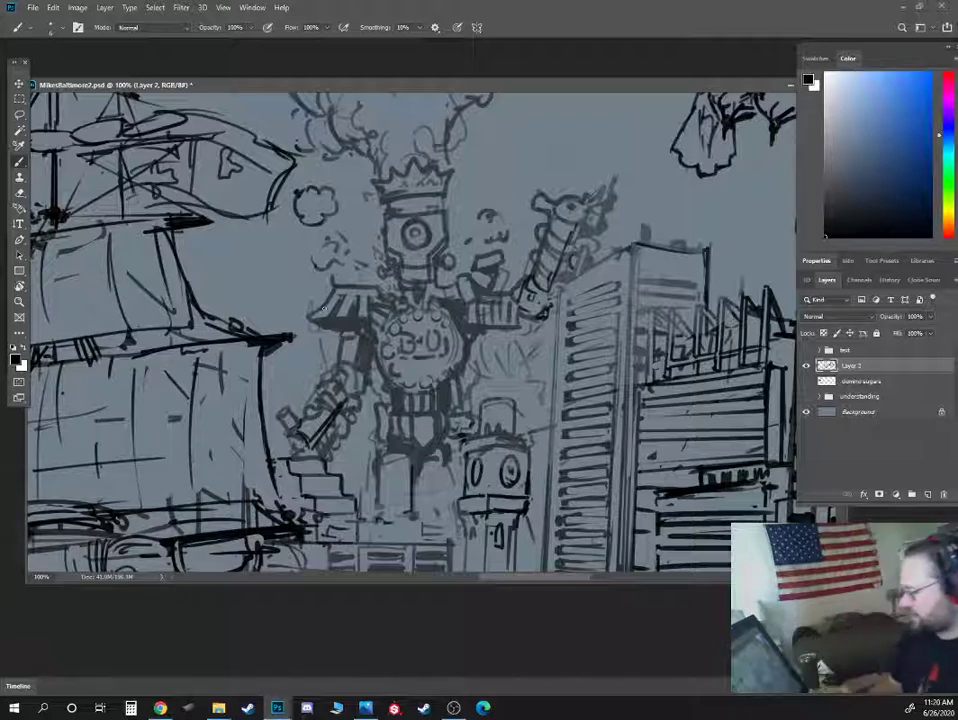
pyautogui.click(806, 366)
pyautogui.click(806, 366)
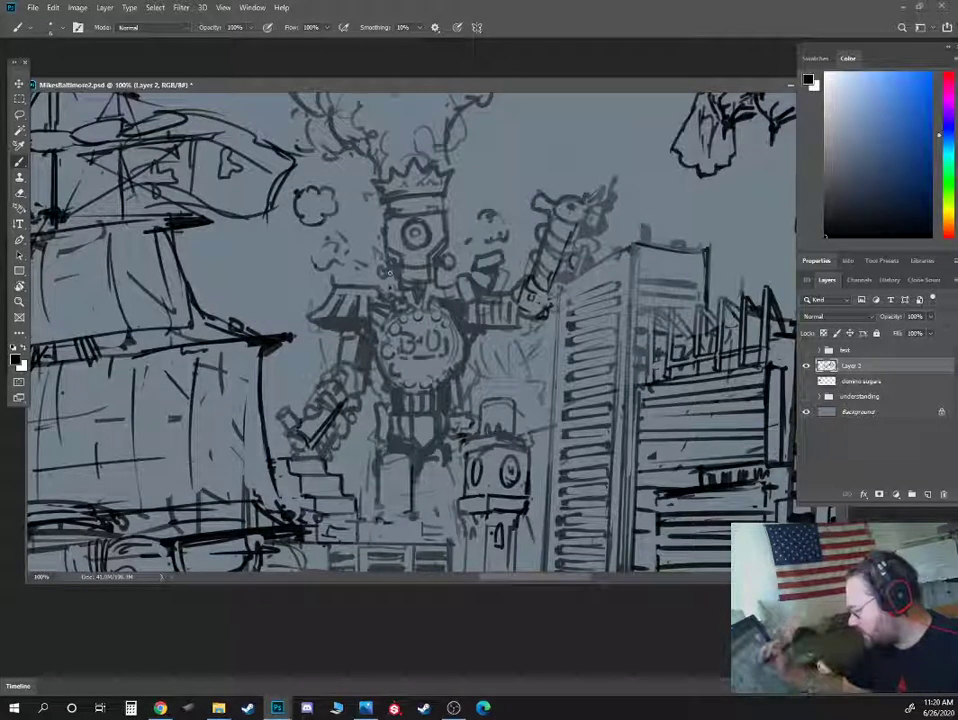
pyautogui.hotkey('ctrl', '-')
pyautogui.hotkey('ctrl', '-')
pyautogui.hotkey('ctrl', '-')
pyautogui.hotkey('ctrl', '-')
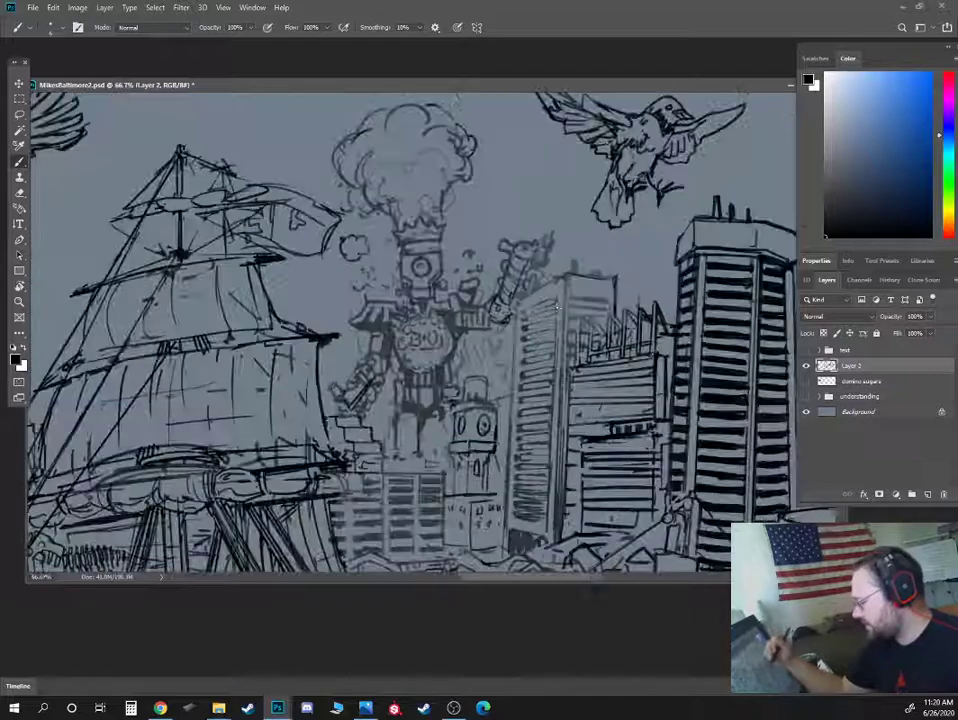
pyautogui.hotkey('ctrl', '+')
pyautogui.hotkey('ctrl', '+')
pyautogui.hotkey('ctrl', '+')
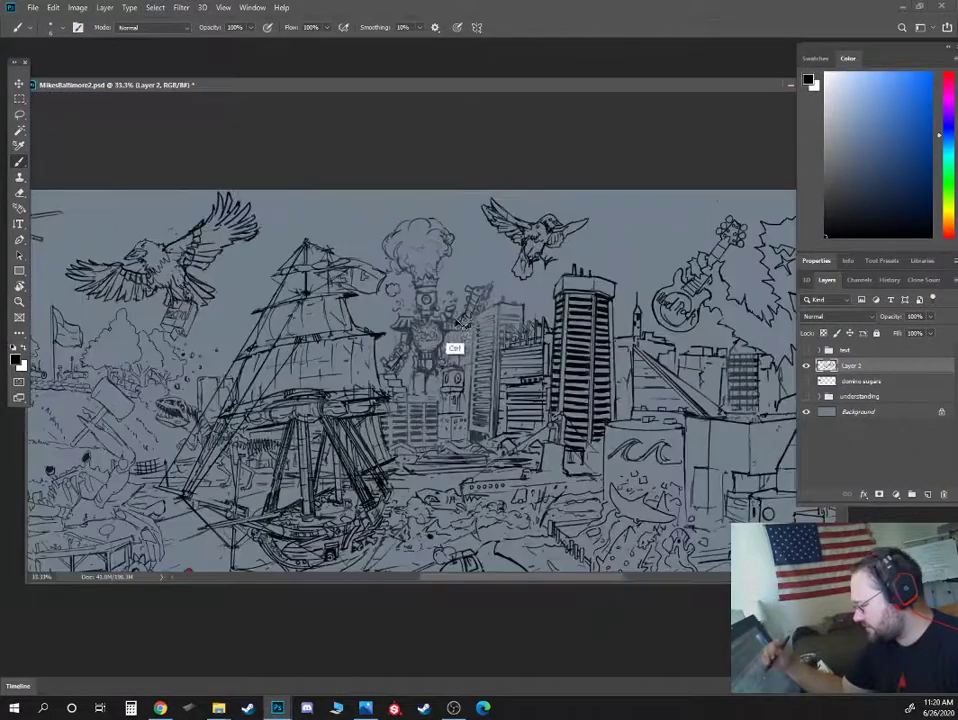
pyautogui.hotkey('ctrl', '+')
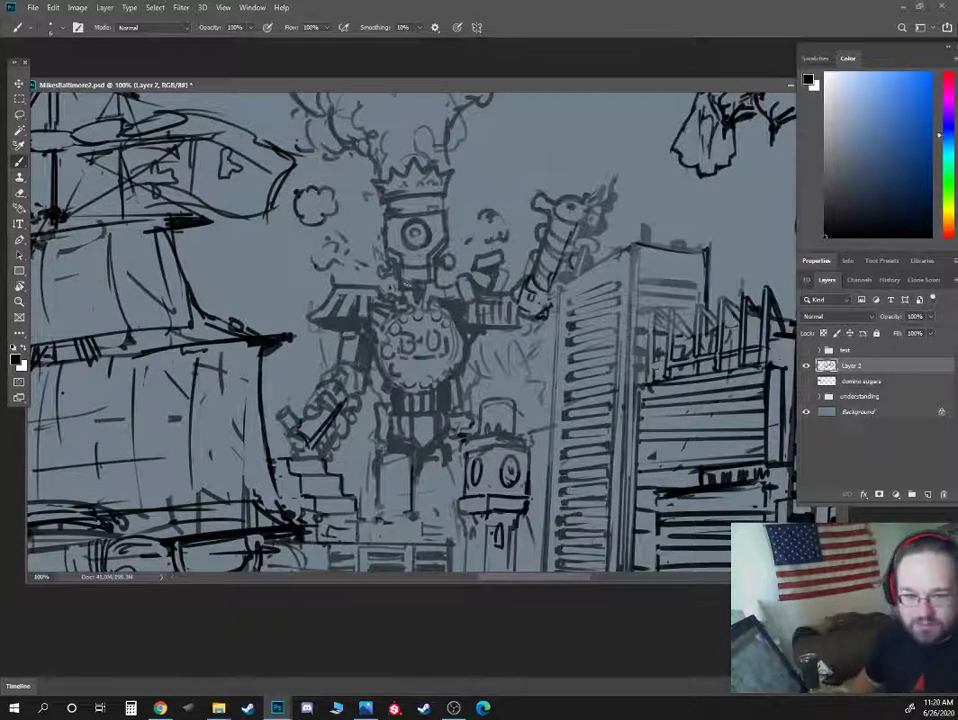
# - Lasso the train robot with its smoke cloud, copy it to a new layer below Layer 2 and place the copy over the original
pyautogui.hotkey('alt', 'Tab')
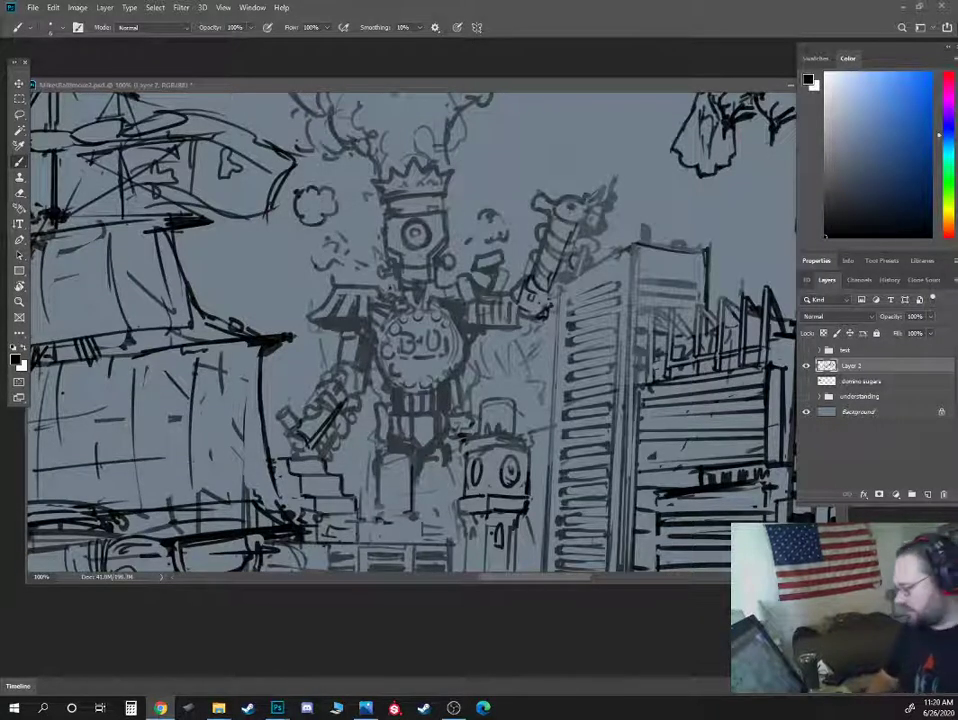
pyautogui.moveTo(529, 88); pyautogui.dragTo(527, 90)
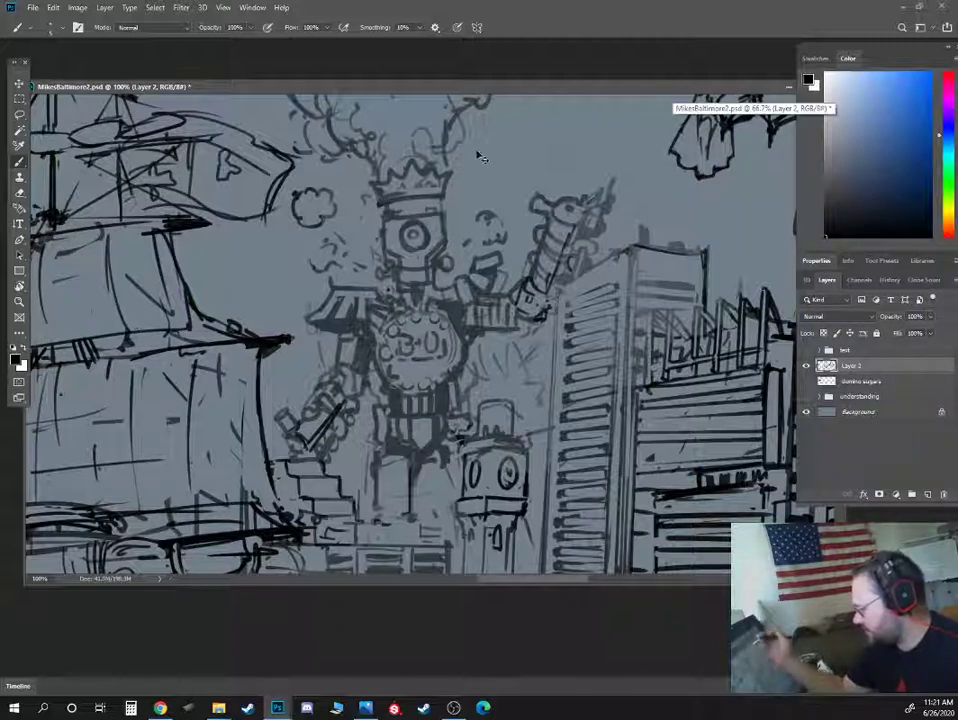
pyautogui.hotkey('ctrl', '-')
pyautogui.press('l')
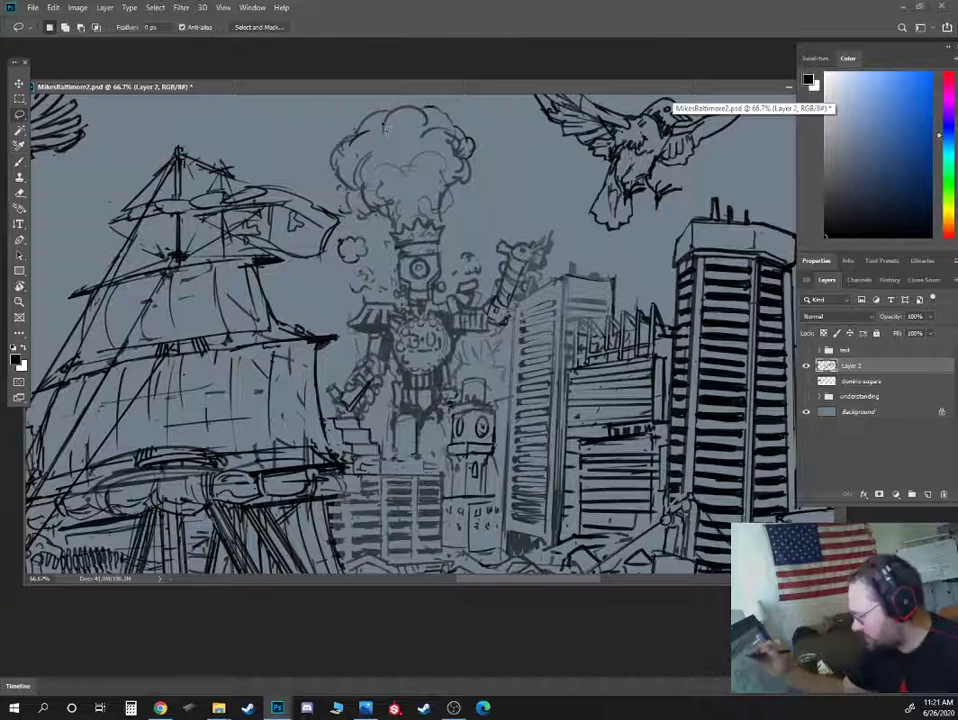
pyautogui.moveTo(330, 141)
pyautogui.mouseDown()
pyautogui.moveTo(350, 271)
pyautogui.moveTo(330, 382)
pyautogui.moveTo(378, 460)
pyautogui.moveTo(408, 472)
pyautogui.moveTo(436, 466)
pyautogui.moveTo(555, 250)
pyautogui.moveTo(485, 110)
pyautogui.moveTo(370, 102)
pyautogui.mouseUp()
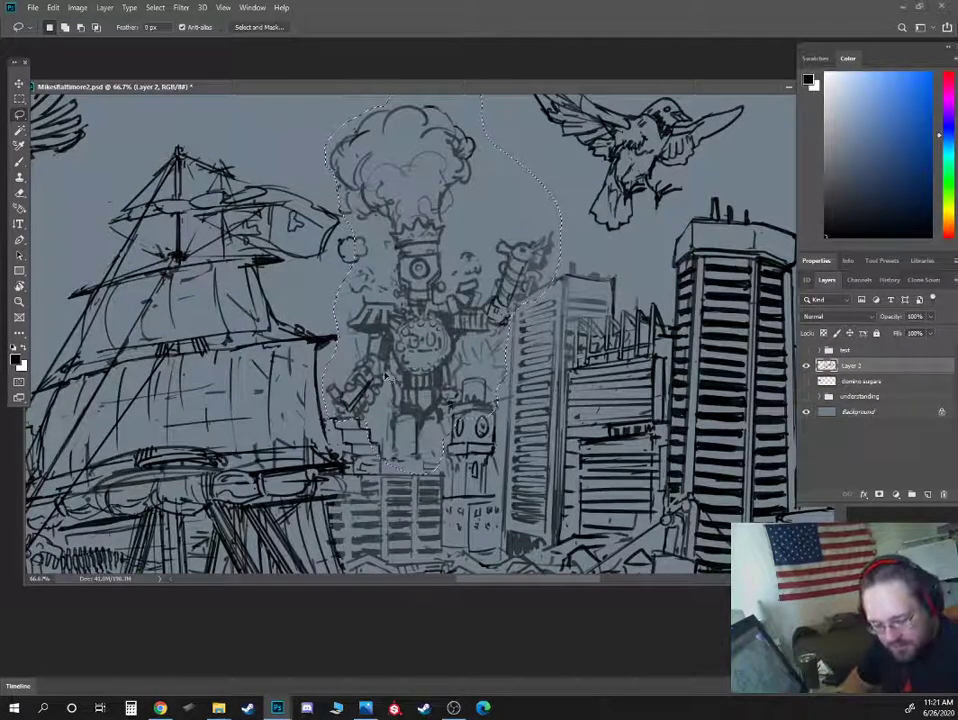
pyautogui.click(873, 385)
pyautogui.hotkey('ctrl', 'v')
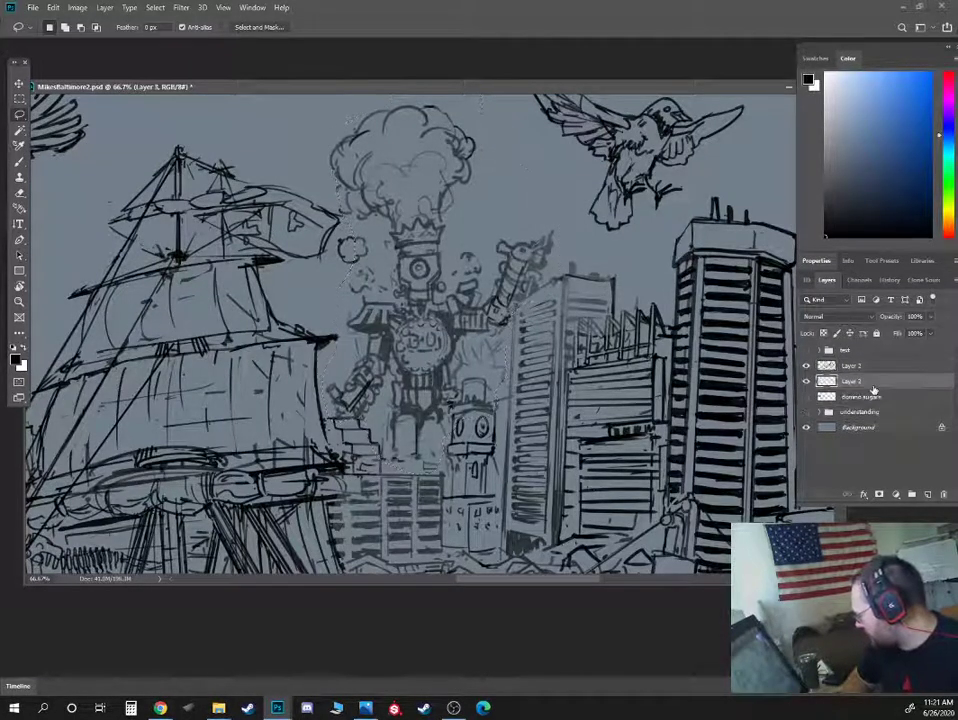
pyautogui.press('v')
pyautogui.moveTo(456, 311)
pyautogui.mouseDown()
pyautogui.moveTo(428, 300)
pyautogui.moveTo(418, 316)
pyautogui.mouseUp()
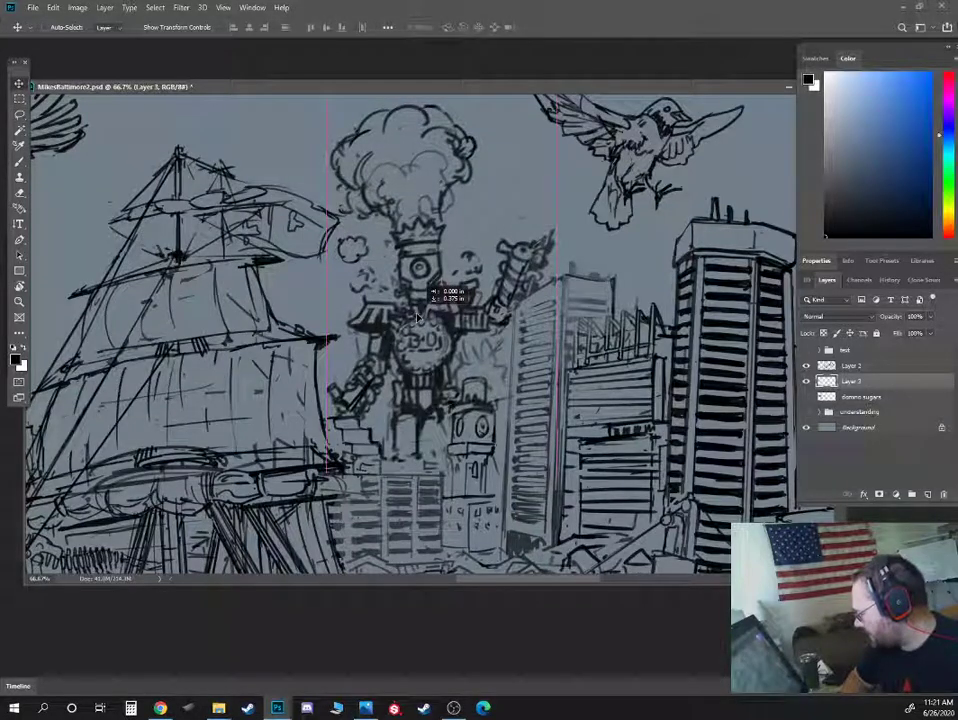
# - Hide the copied robot layer and rename it "backup train man"
pyautogui.click(806, 381)
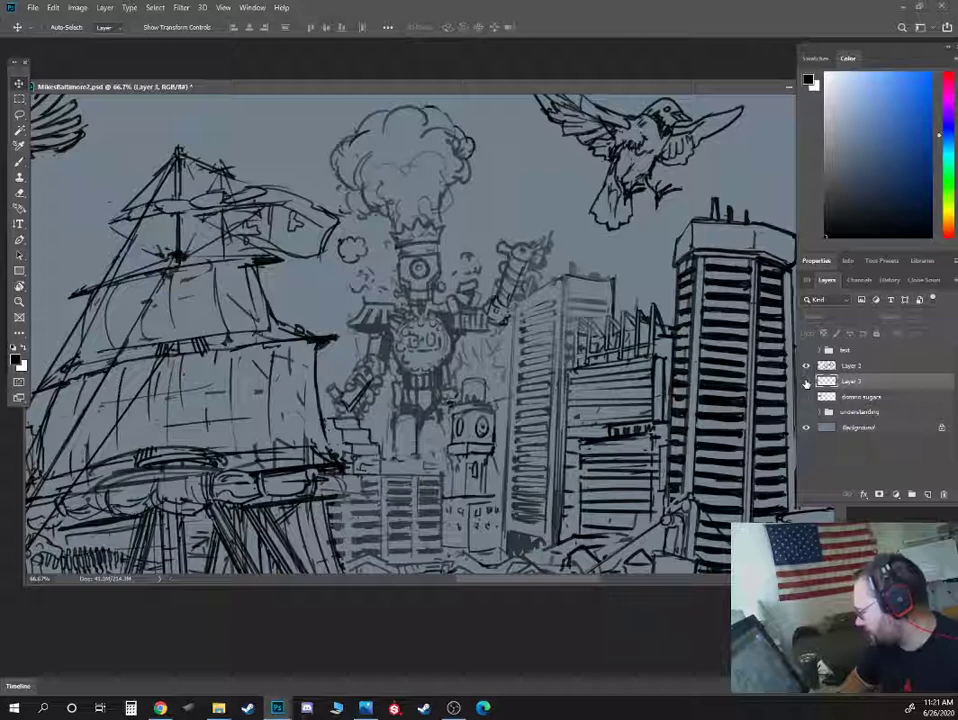
pyautogui.click(806, 381)
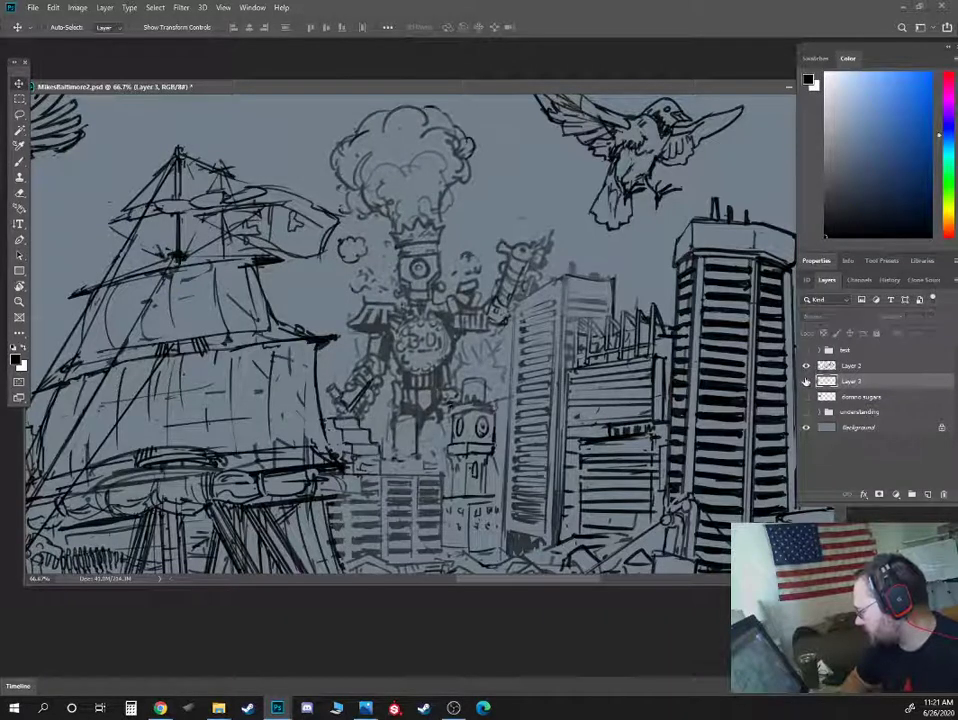
pyautogui.click(806, 381)
pyautogui.click(806, 381)
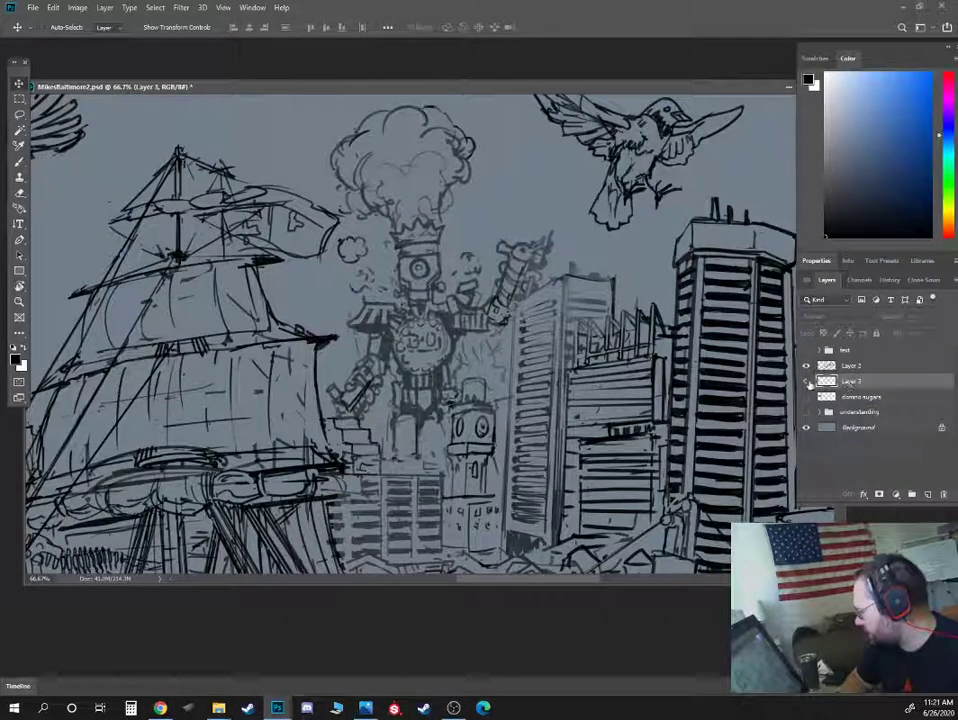
pyautogui.click(806, 381)
pyautogui.click(806, 381)
pyautogui.doubleClick(852, 381)
pyautogui.write('ba')
pyautogui.write('back in town map')
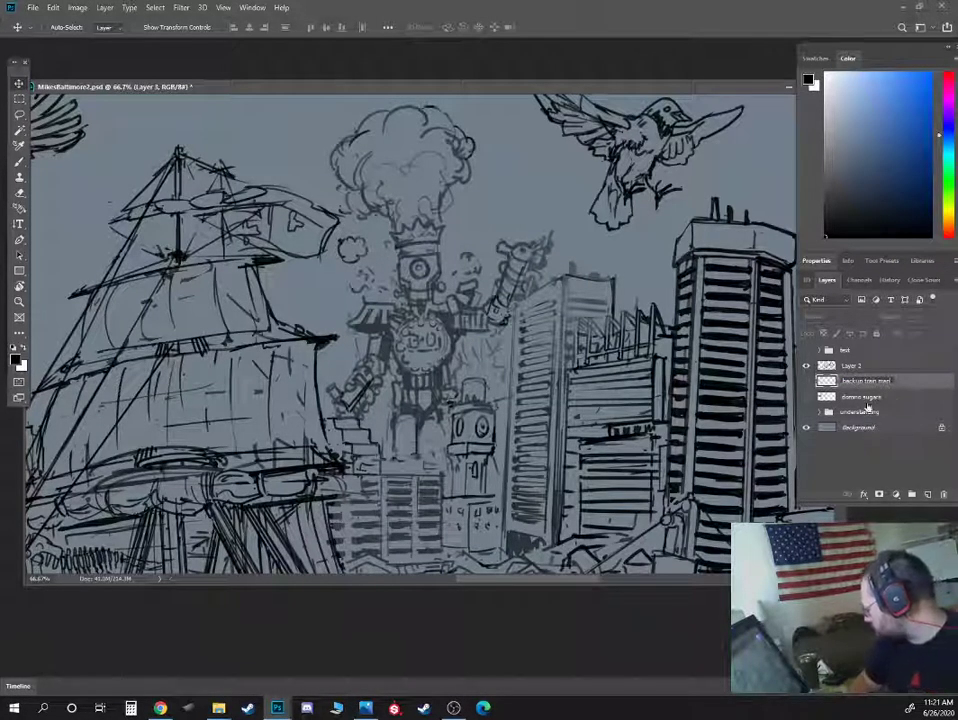
# - Hide Layer 2 and show the "understanding" group to examine the early rough sketch of the whole scene
pyautogui.click(851, 367)
pyautogui.click(806, 366)
pyautogui.click(806, 412)
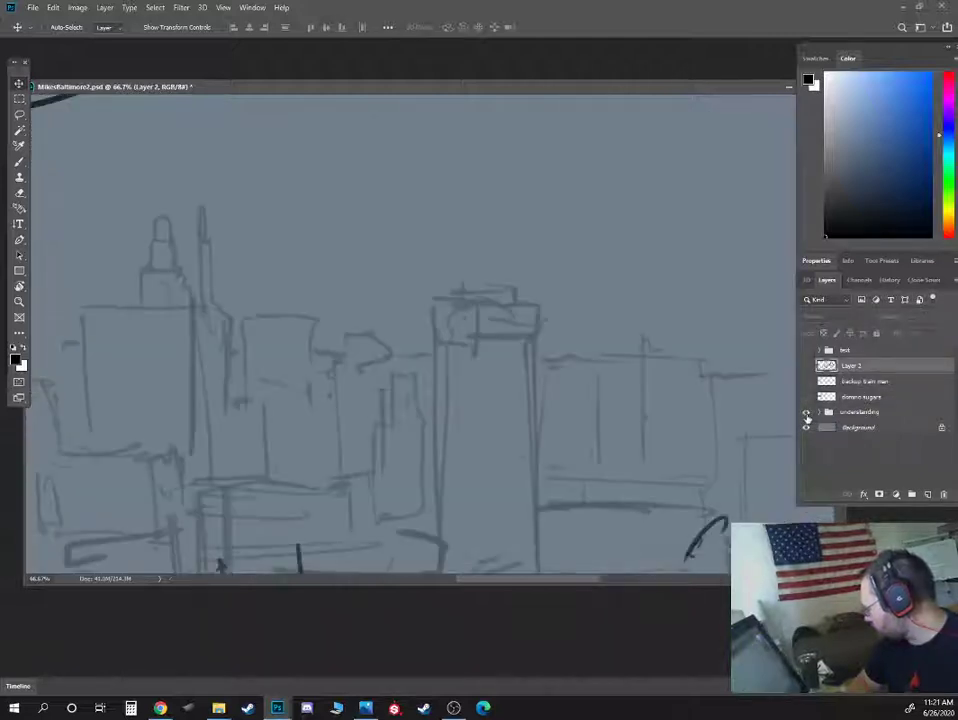
pyautogui.hotkey('ctrl', '-')
pyautogui.hotkey('ctrl', '-')
pyautogui.hotkey('ctrl', '-')
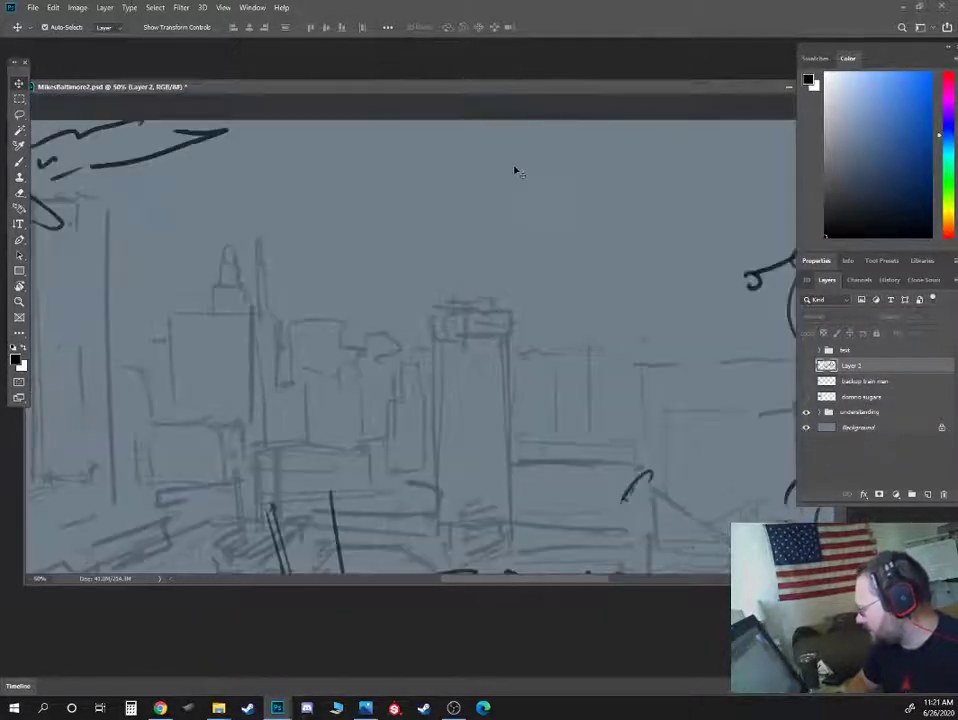
pyautogui.scroll(-1, 406, 250)
pyautogui.scroll(1, 400, 250)
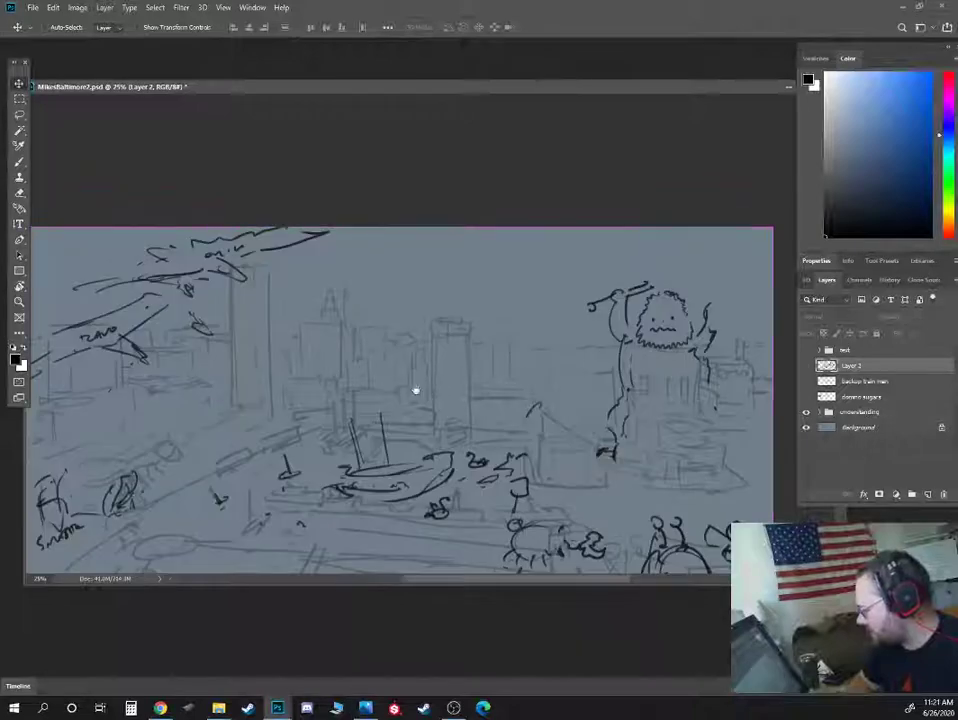
pyautogui.moveTo(419, 389); pyautogui.dragTo(420, 248)
pyautogui.moveTo(363, 257); pyautogui.dragTo(391, 250)
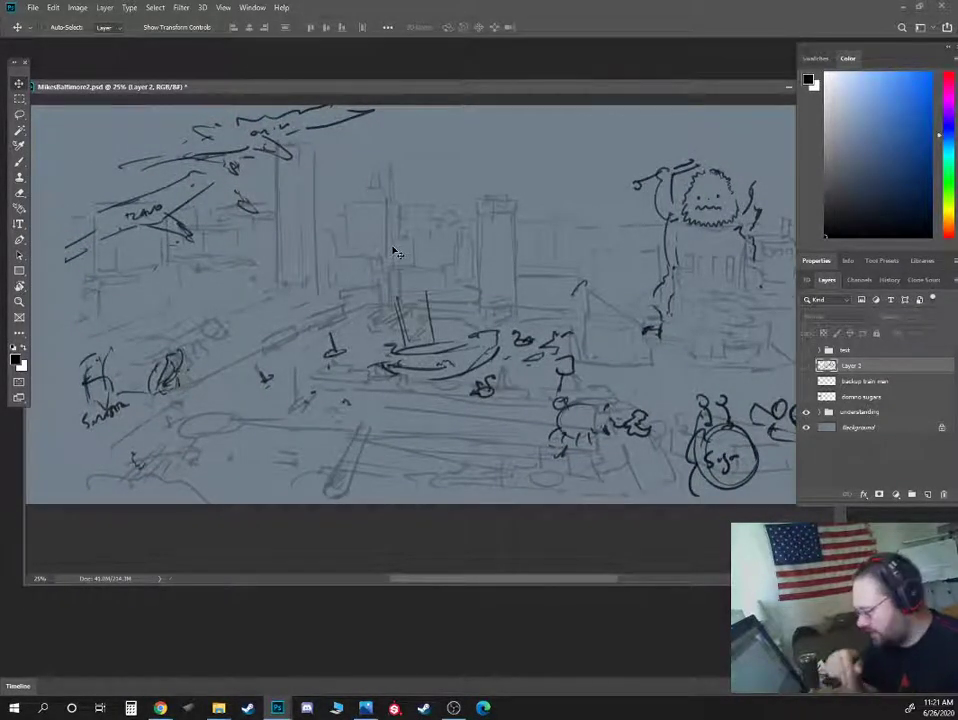
pyautogui.click(805, 368)
pyautogui.click(805, 368)
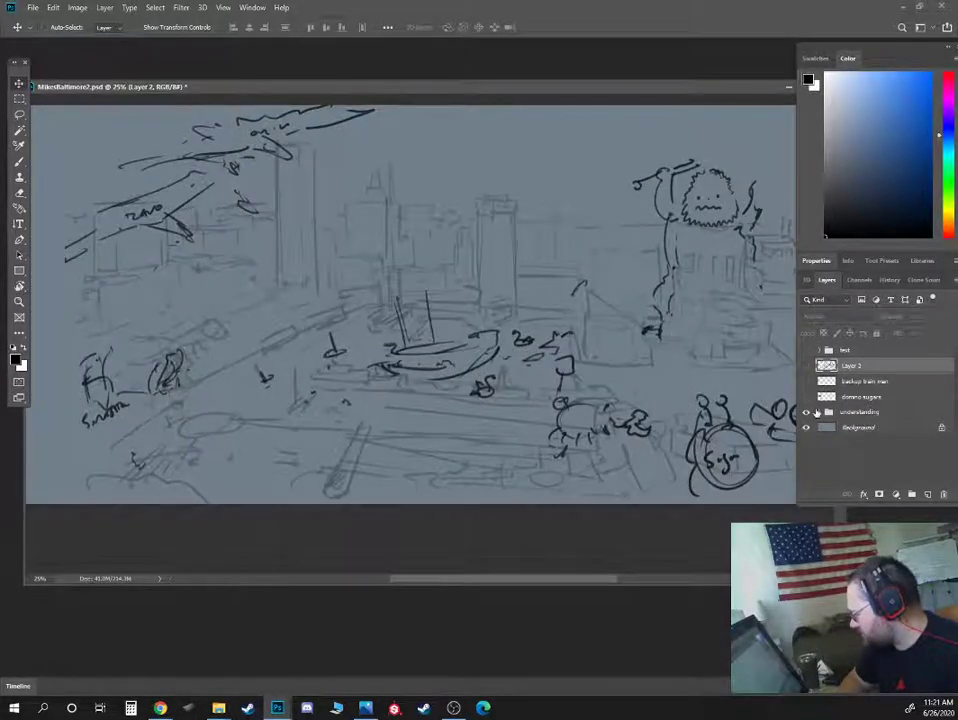
# - Expand the "understanding" group and toggle its monsters layer and Layer 1 to review the rough sketch in parts
pyautogui.click(817, 411)
pyautogui.click(805, 427)
pyautogui.click(805, 443)
pyautogui.click(805, 448)
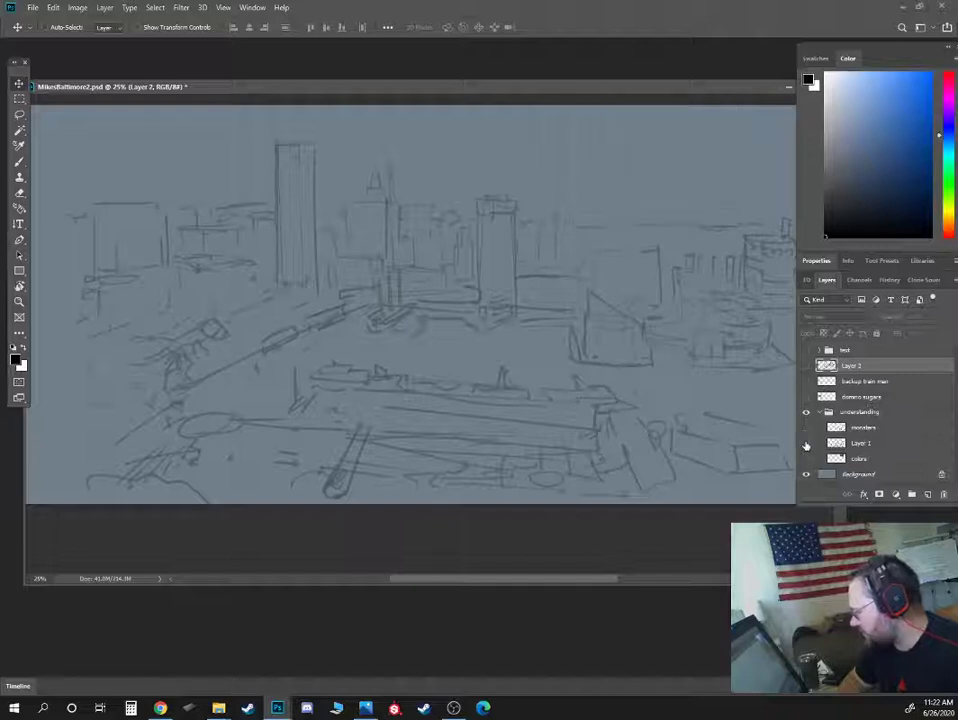
pyautogui.click(806, 445)
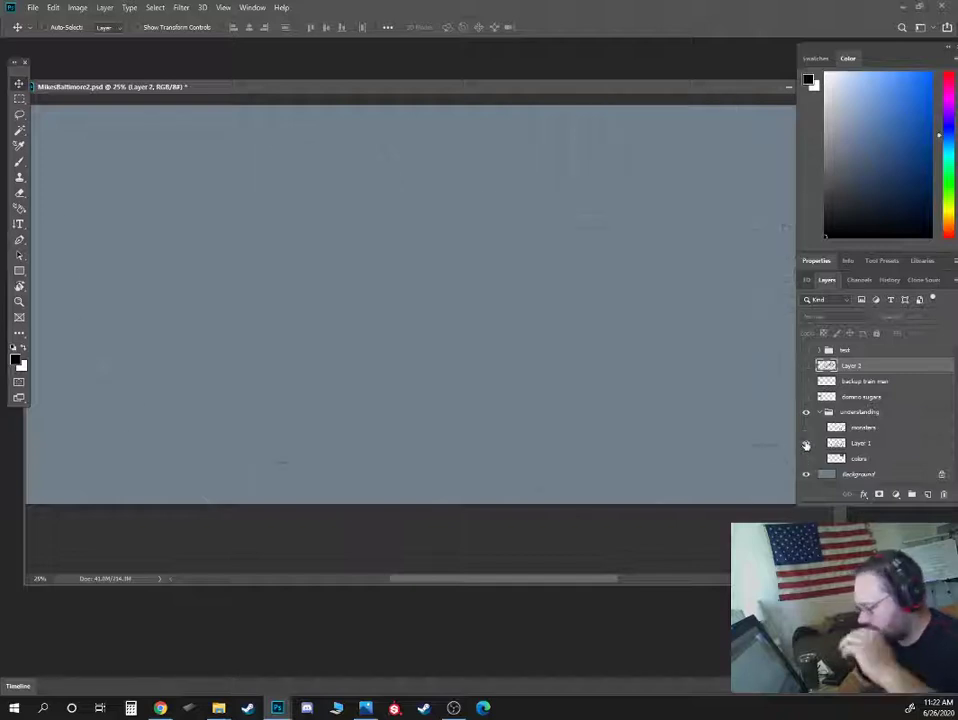
pyautogui.click(806, 445)
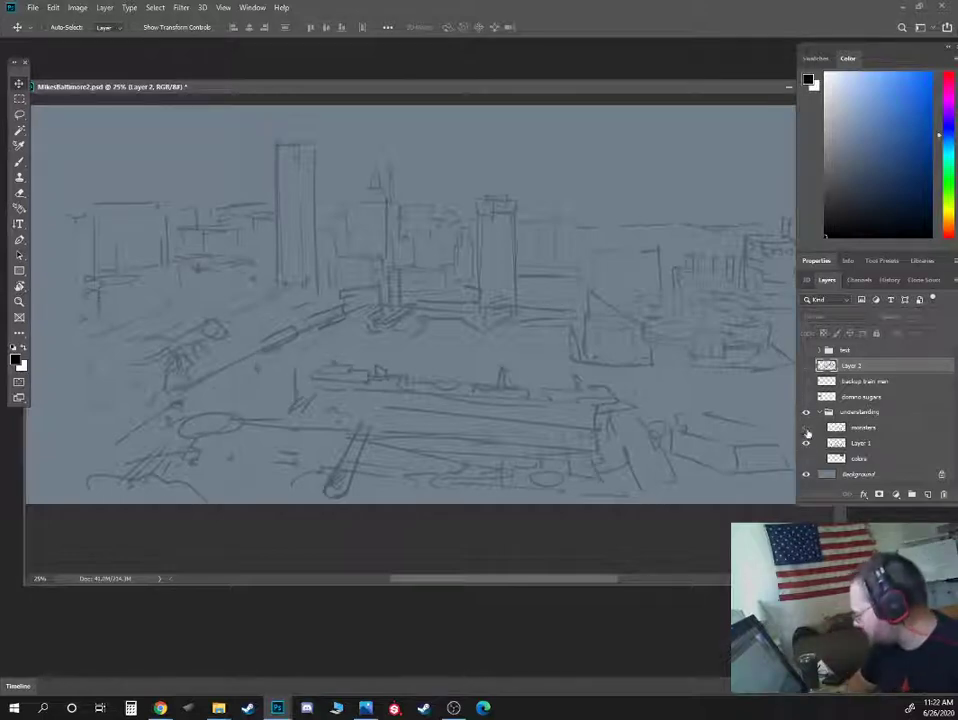
pyautogui.click(806, 427)
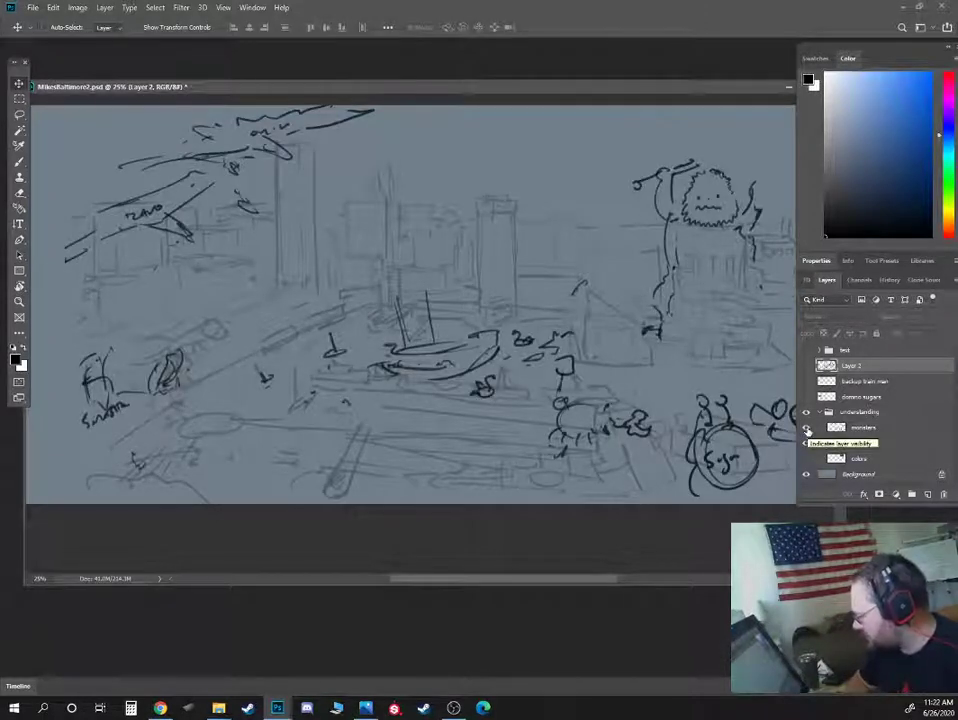
# - Hide and collapse the "understanding" group, and make Layer 2 visible and active again
pyautogui.click(806, 412)
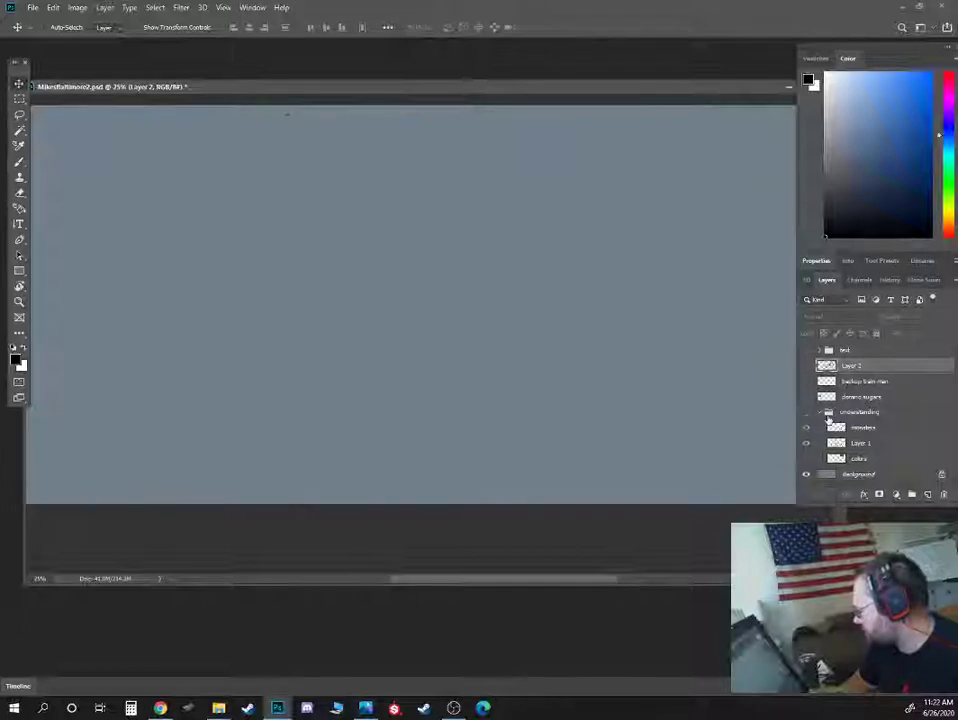
pyautogui.click(851, 415)
pyautogui.click(820, 412)
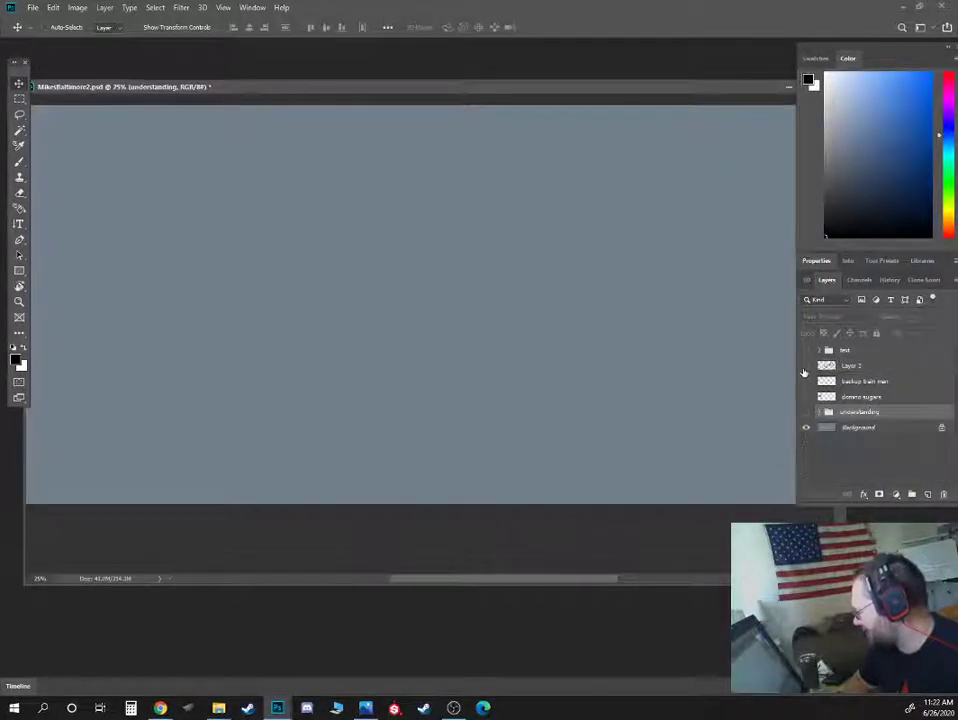
pyautogui.click(805, 368)
pyautogui.click(855, 366)
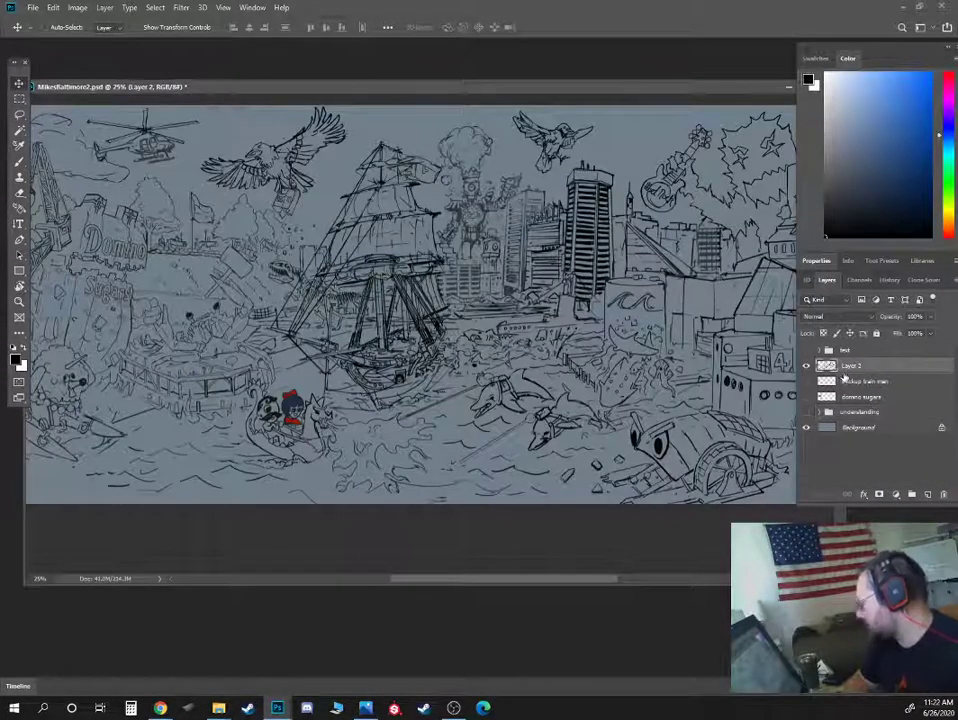
# - Save the drawing as a new version named MikesBaltimore3.psd and reposition its document window slightly
pyautogui.hotkey('ctrl', 'shift', 's')
pyautogui.click(137, 278)
pyautogui.moveTo(138, 278); pyautogui.dragTo(134, 278)
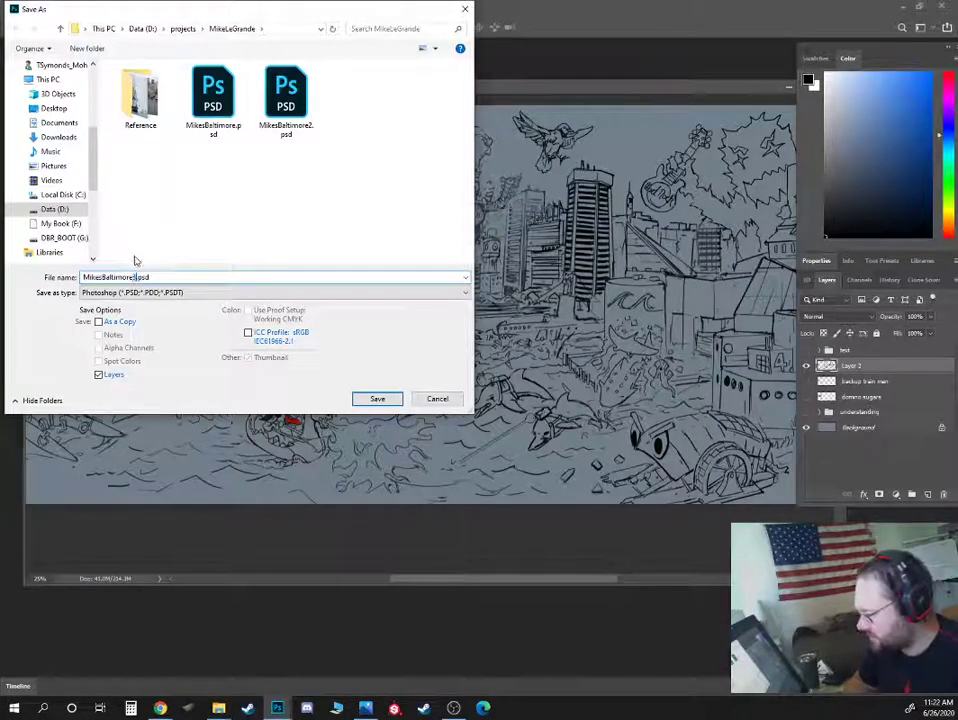
pyautogui.click(378, 399)
pyautogui.click(569, 203)
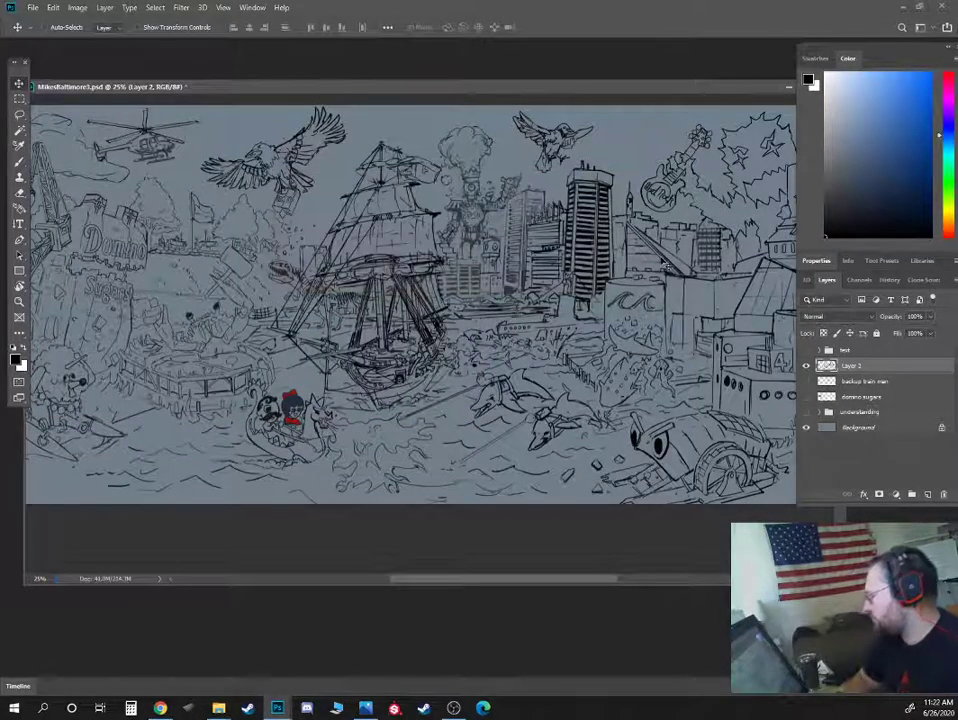
pyautogui.moveTo(480, 84); pyautogui.dragTo(493, 101)
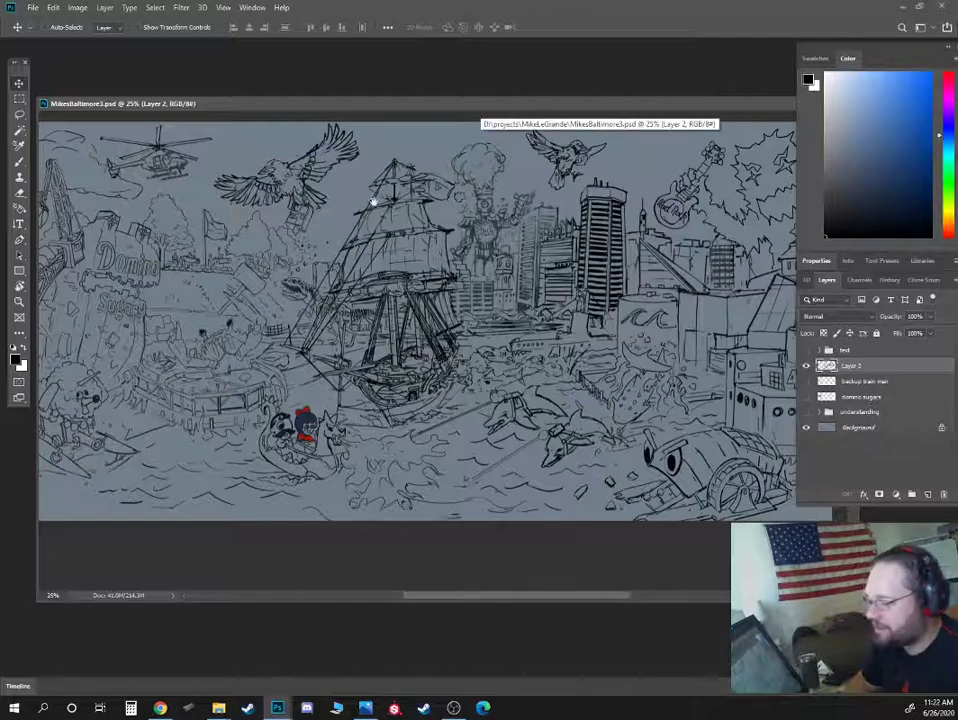
# - Examine the train robot between the ship and the skyscrapers at 100% zoom, toggling Layer 2 to check which layer holds it
pyautogui.moveTo(400, 220); pyautogui.dragTo(412, 226)
pyautogui.hotkey('ctrl', '+')
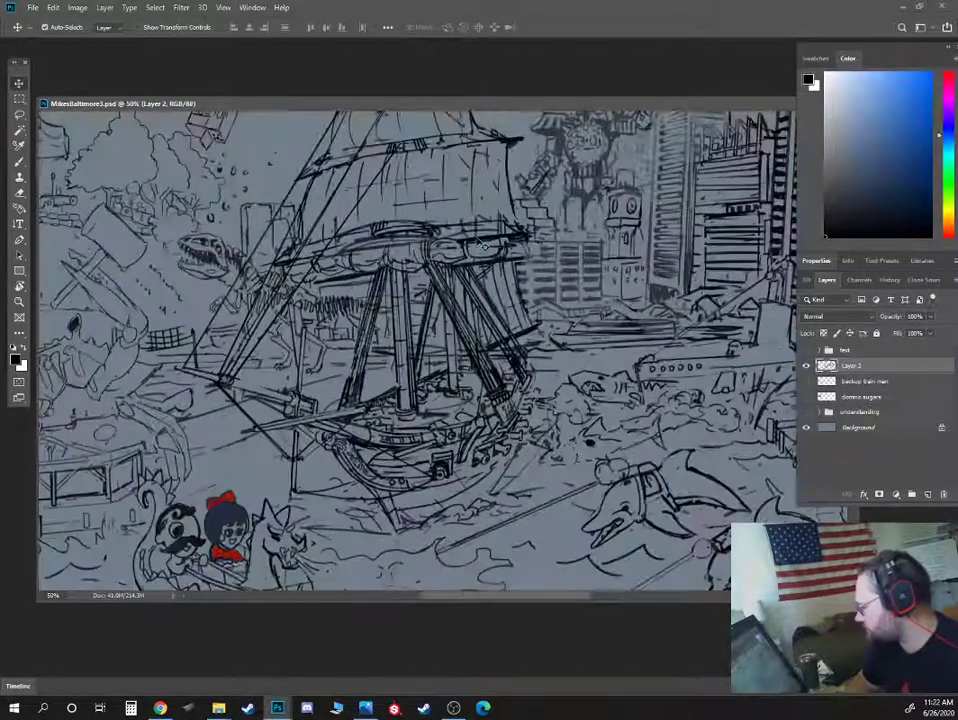
pyautogui.moveTo(573, 243); pyautogui.dragTo(544, 260)
pyautogui.scroll(2, 543, 260)
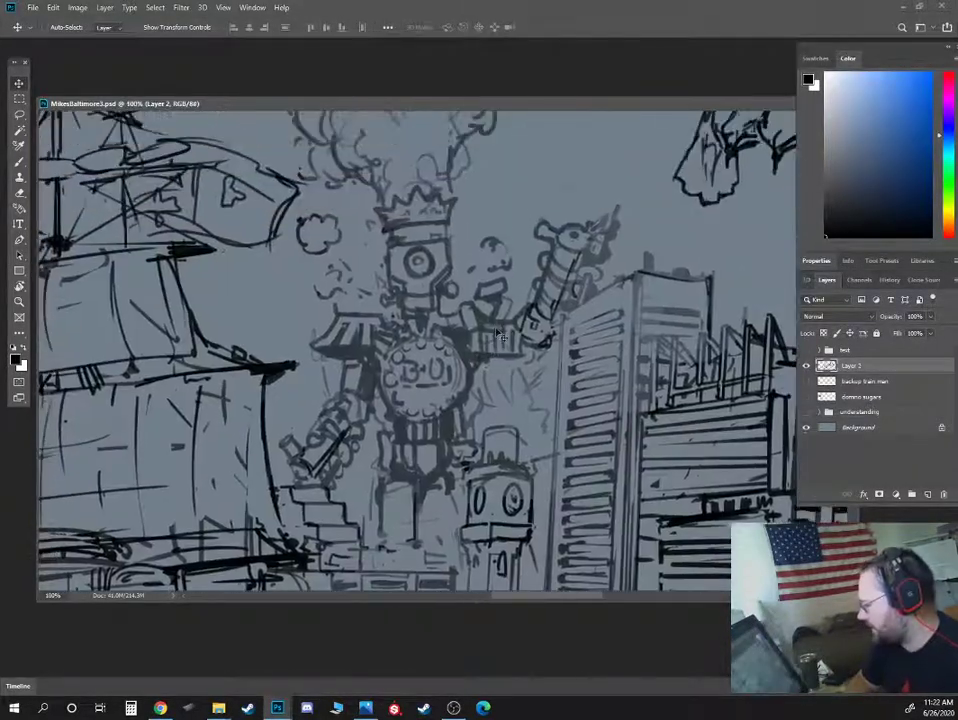
pyautogui.click(806, 366)
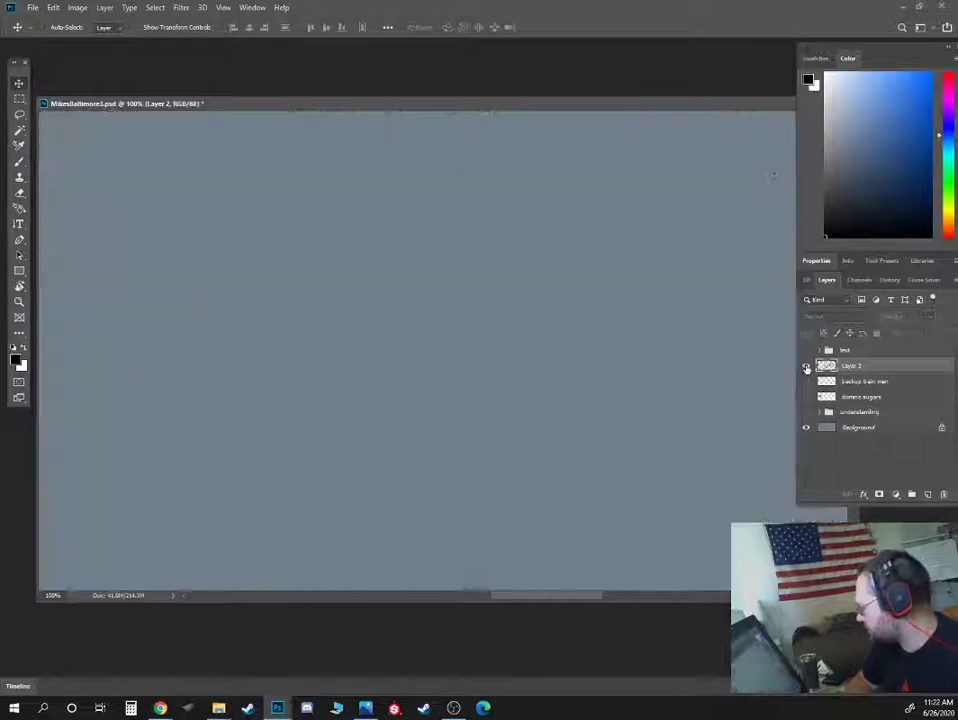
pyautogui.click(806, 366)
pyautogui.moveTo(548, 242); pyautogui.dragTo(556, 289)
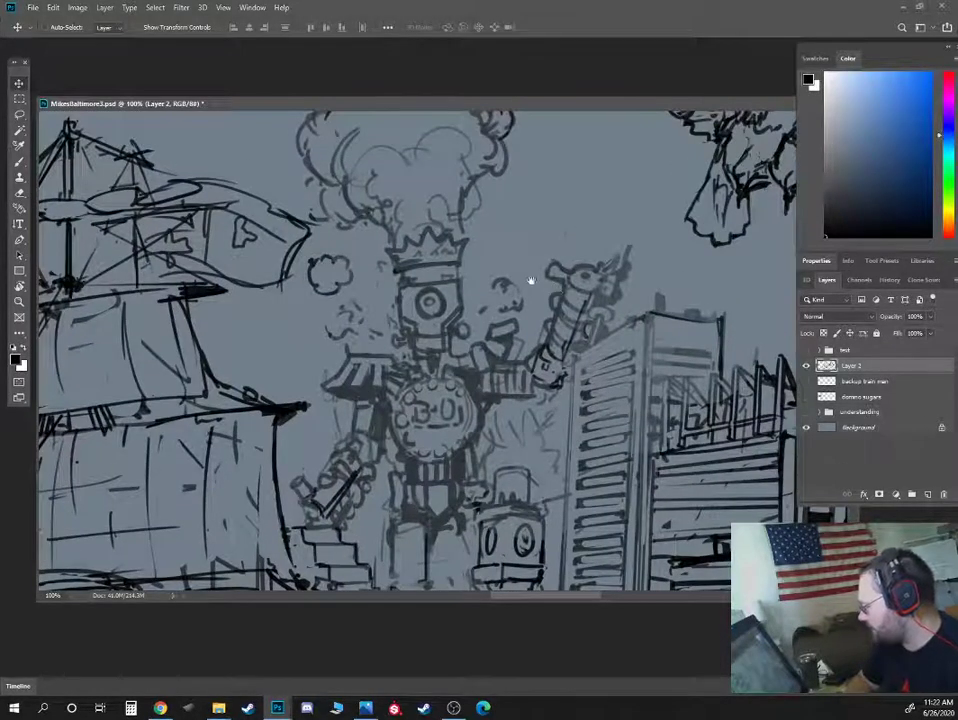
pyautogui.moveTo(503, 267); pyautogui.dragTo(518, 316)
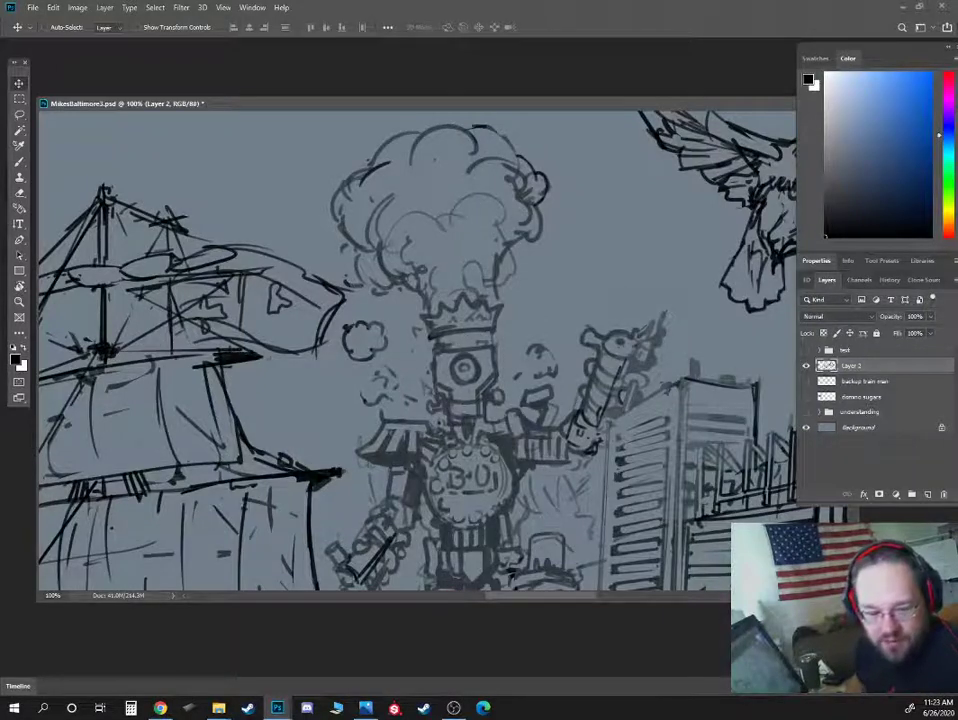
pyautogui.hotkey('alt', 'Tab')
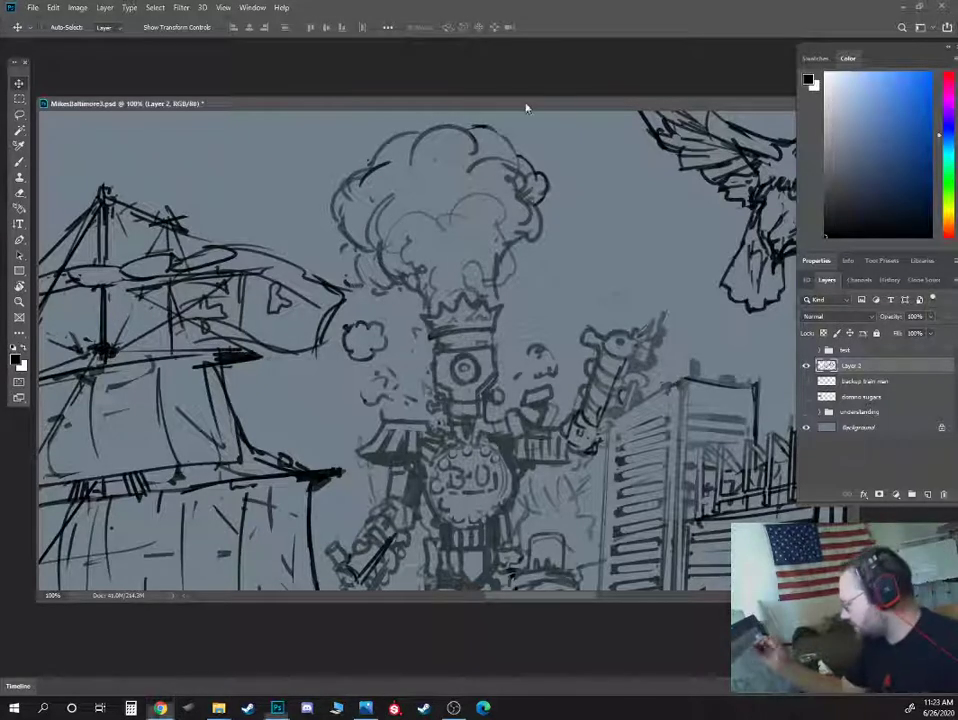
# - Erase the train robot and its smoke cloud from Layer 2 in the sky between the ship's sails and the skyscrapers
pyautogui.press('b')
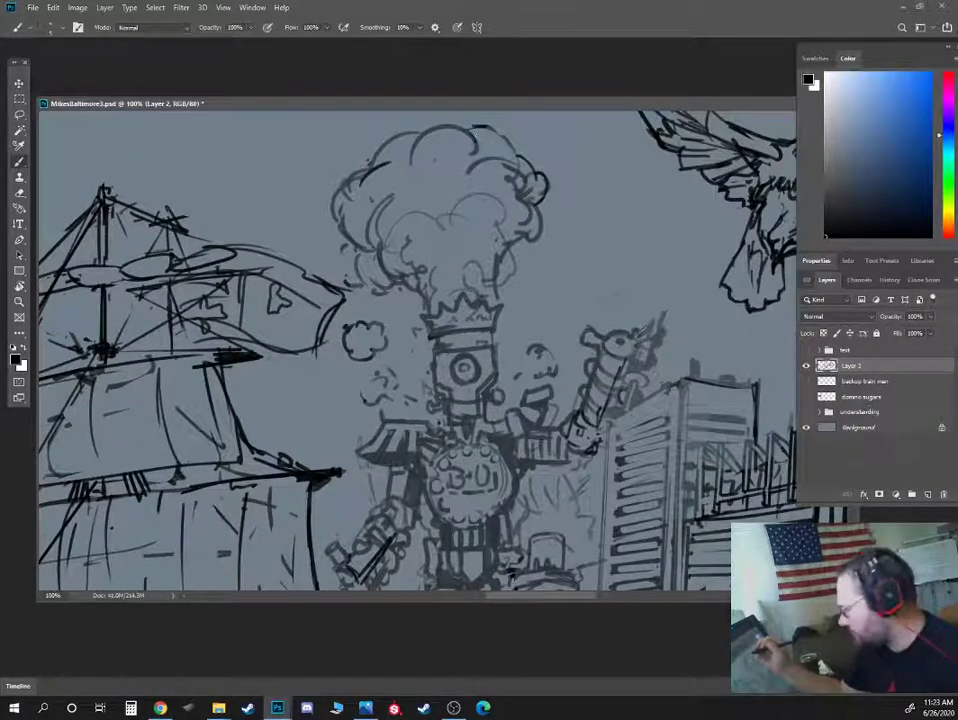
pyautogui.moveTo(478, 127); pyautogui.dragTo(514, 157)
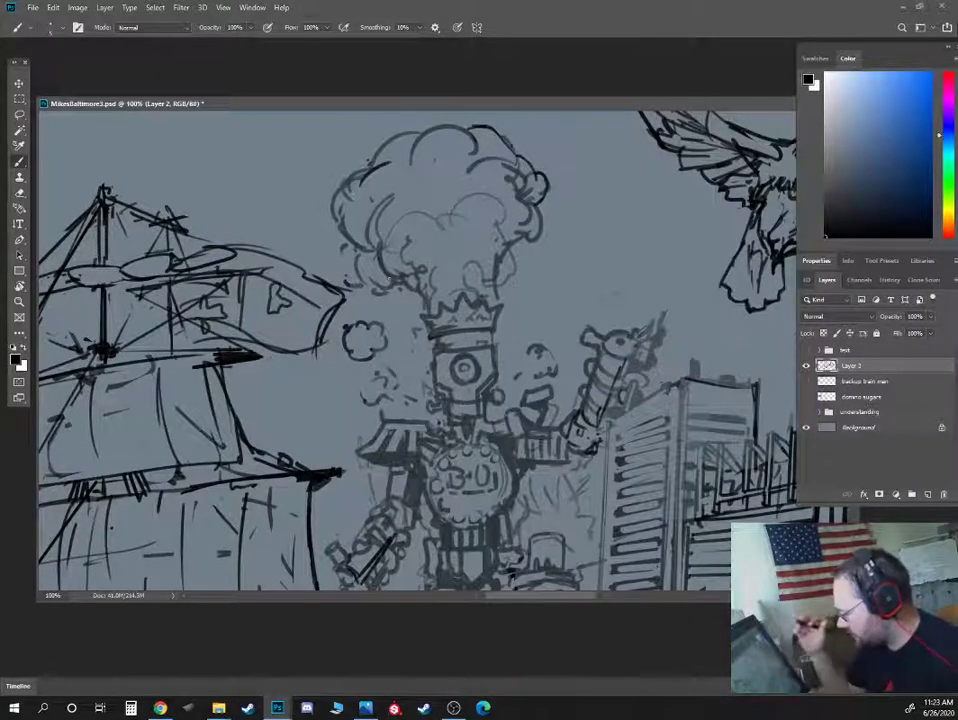
pyautogui.hotkey('ctrl', '-')
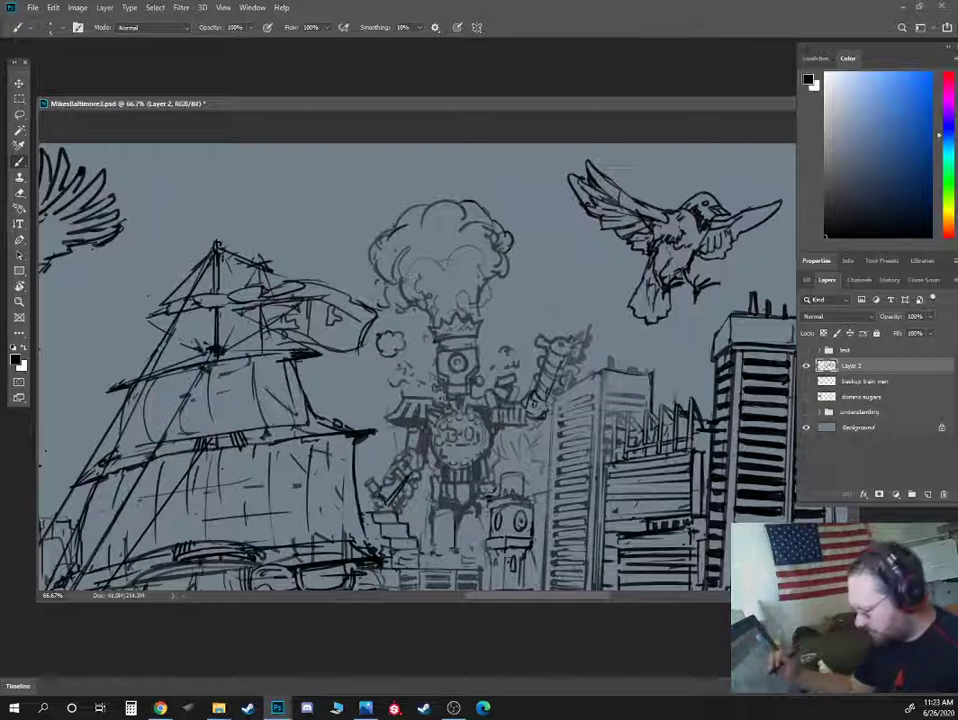
pyautogui.press('e')
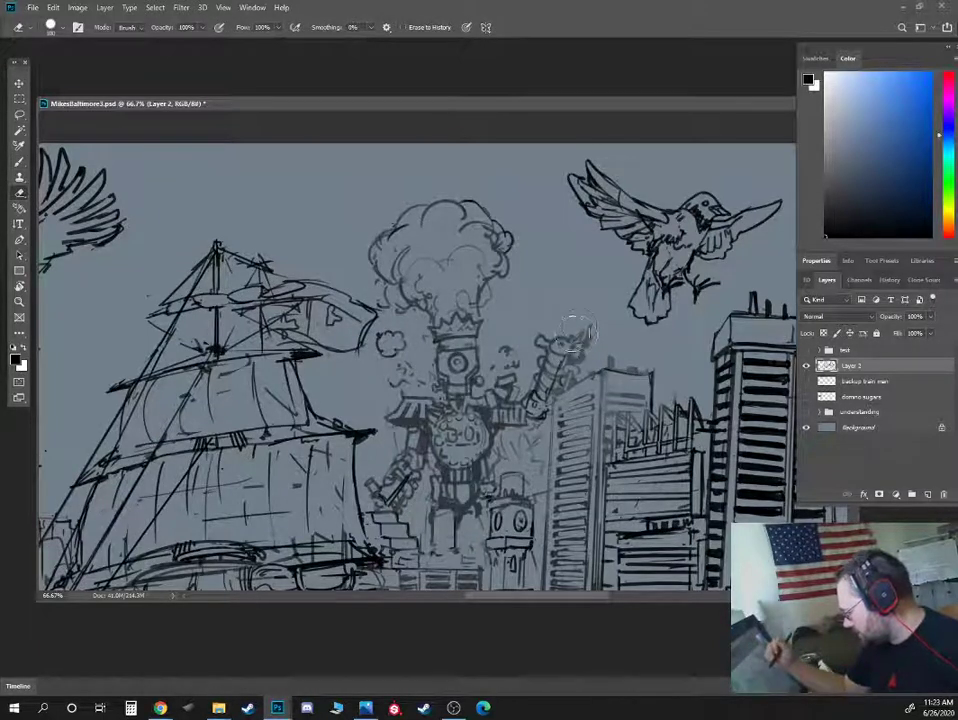
pyautogui.moveTo(585, 330)
pyautogui.mouseDown()
pyautogui.moveTo(525, 378)
pyautogui.moveTo(526, 408)
pyautogui.moveTo(548, 381)
pyautogui.moveTo(500, 455)
pyautogui.moveTo(433, 525)
pyautogui.moveTo(385, 488)
pyautogui.moveTo(434, 475)
pyautogui.moveTo(483, 388)
pyautogui.moveTo(507, 387)
pyautogui.moveTo(450, 394)
pyautogui.moveTo(430, 318)
pyautogui.moveTo(392, 343)
pyautogui.moveTo(381, 245)
pyautogui.moveTo(425, 180)
pyautogui.moveTo(490, 186)
pyautogui.moveTo(492, 257)
pyautogui.mouseUp()
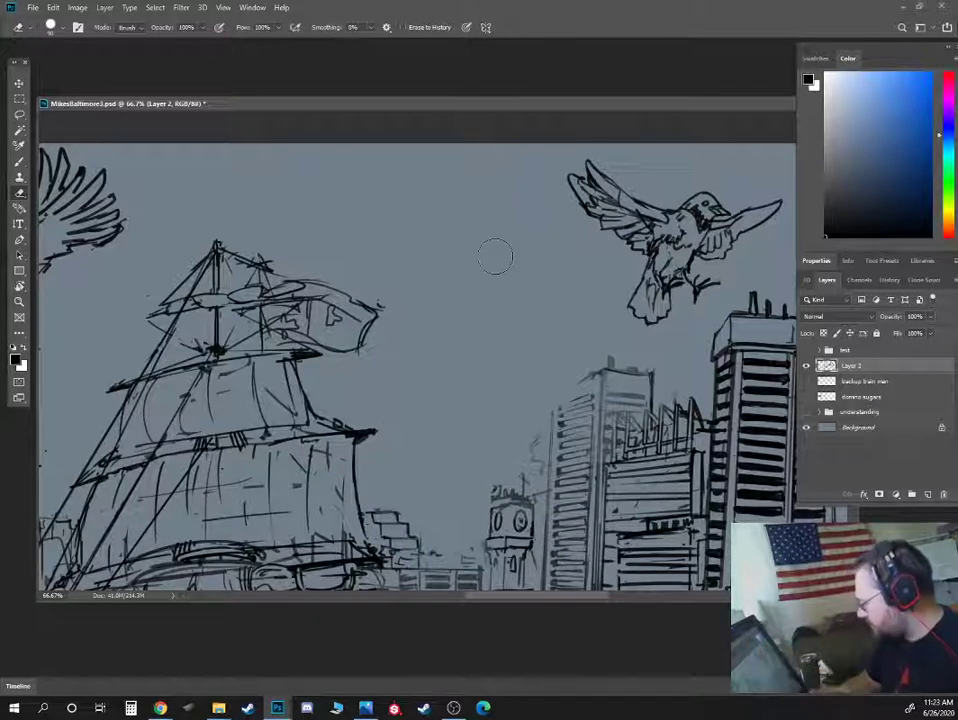
# - Create a new document, paste the copied train robot into it, and show it at 66.7% as a reference
pyautogui.moveTo(470, 103); pyautogui.dragTo(488, 95)
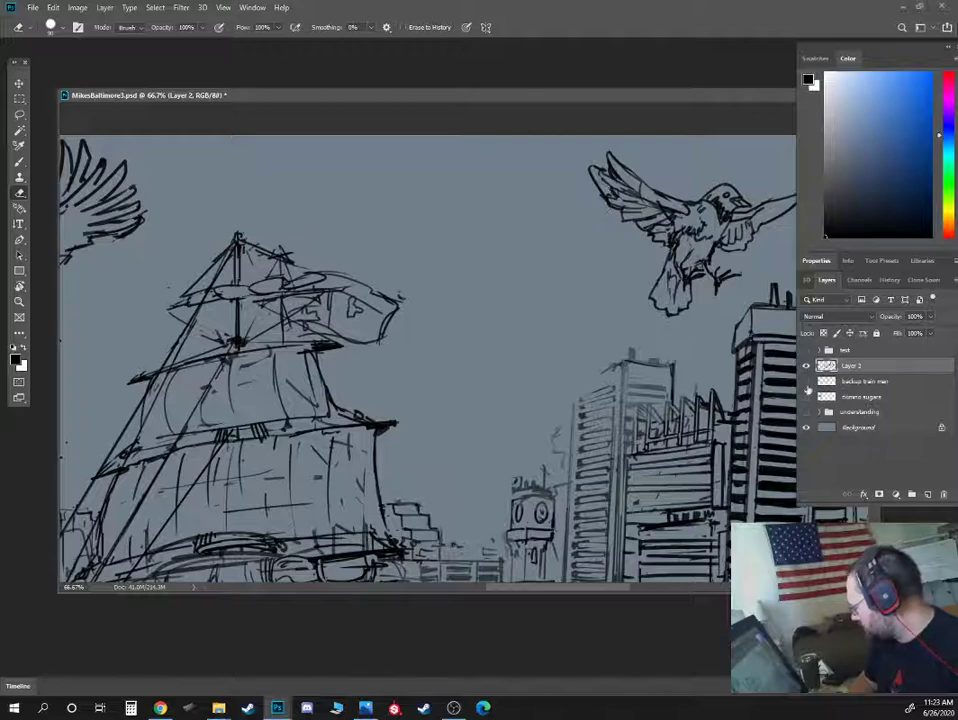
pyautogui.click(33, 7)
pyautogui.click(42, 19)
pyautogui.click(558, 555)
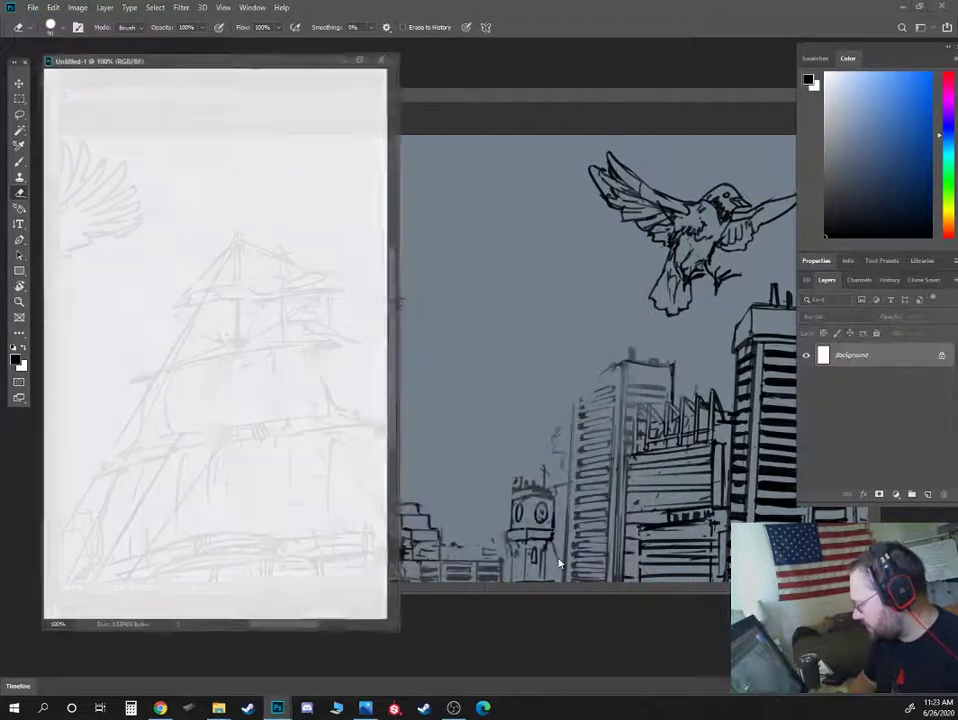
pyautogui.hotkey('ctrl', 'v')
pyautogui.moveTo(231, 62); pyautogui.dragTo(205, 90)
pyautogui.hotkey('ctrl', '-')
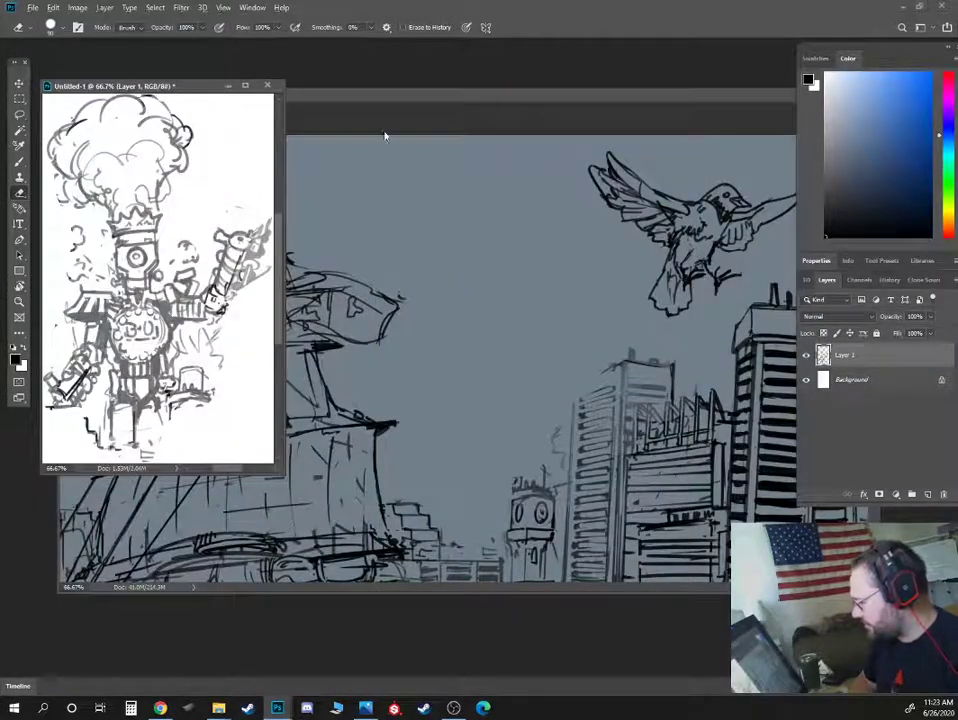
# - Arrange the MikesBaltimore3.psd window beside the robot reference window, making the harbor window narrower and taller
pyautogui.click(376, 100)
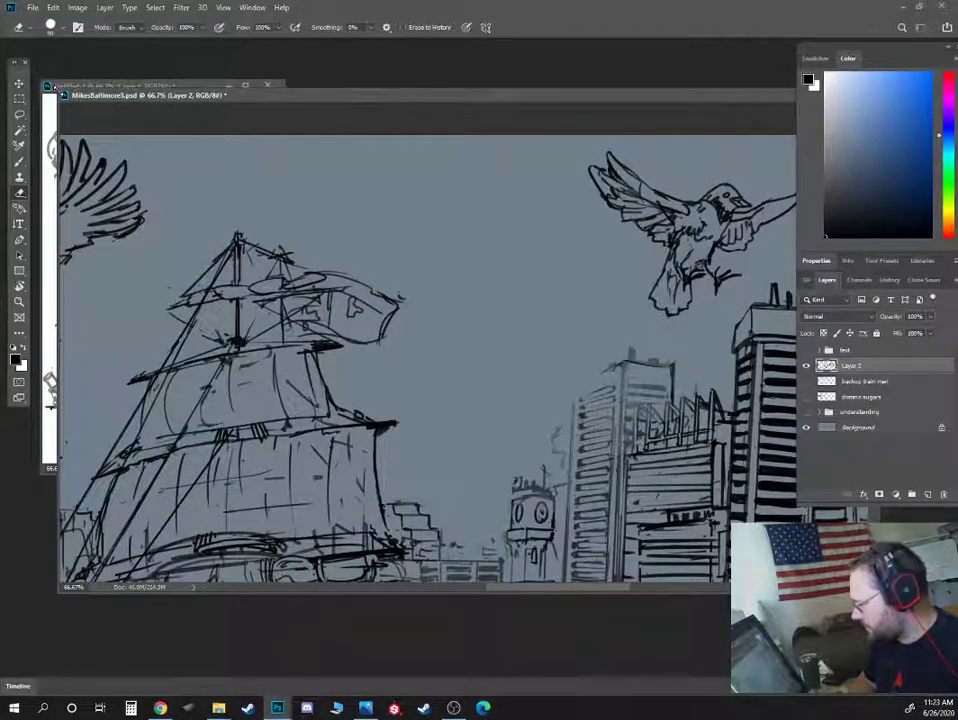
pyautogui.moveTo(60, 95); pyautogui.dragTo(350, 73)
pyautogui.moveTo(482, 77); pyautogui.dragTo(379, 83)
pyautogui.moveTo(598, 594); pyautogui.dragTo(591, 684)
pyautogui.moveTo(766, 600); pyautogui.dragTo(796, 600)
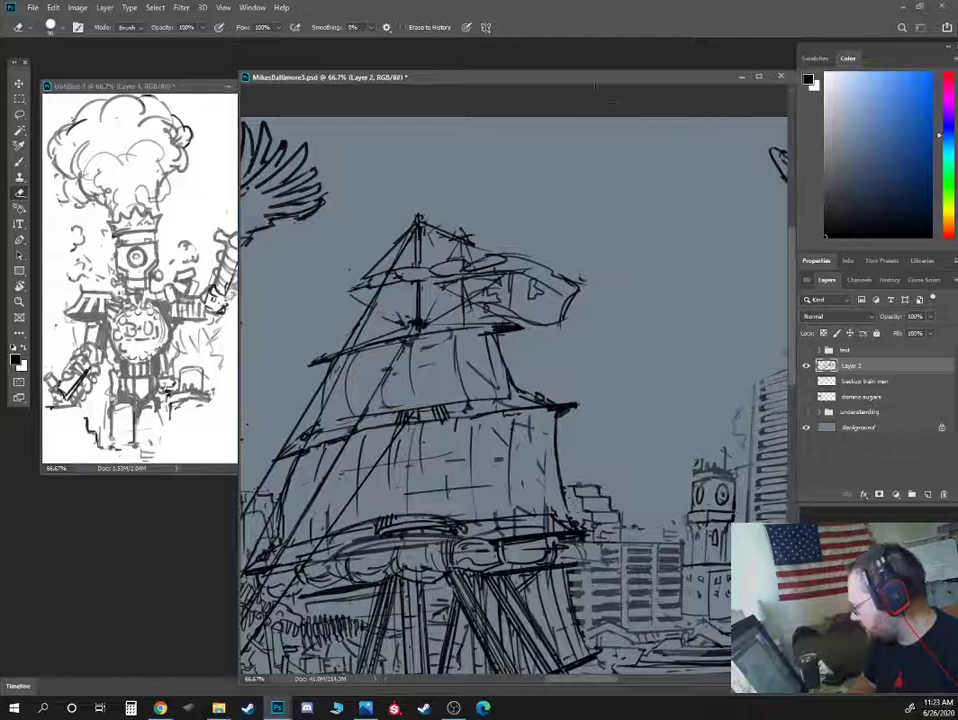
pyautogui.moveTo(613, 80); pyautogui.dragTo(615, 59)
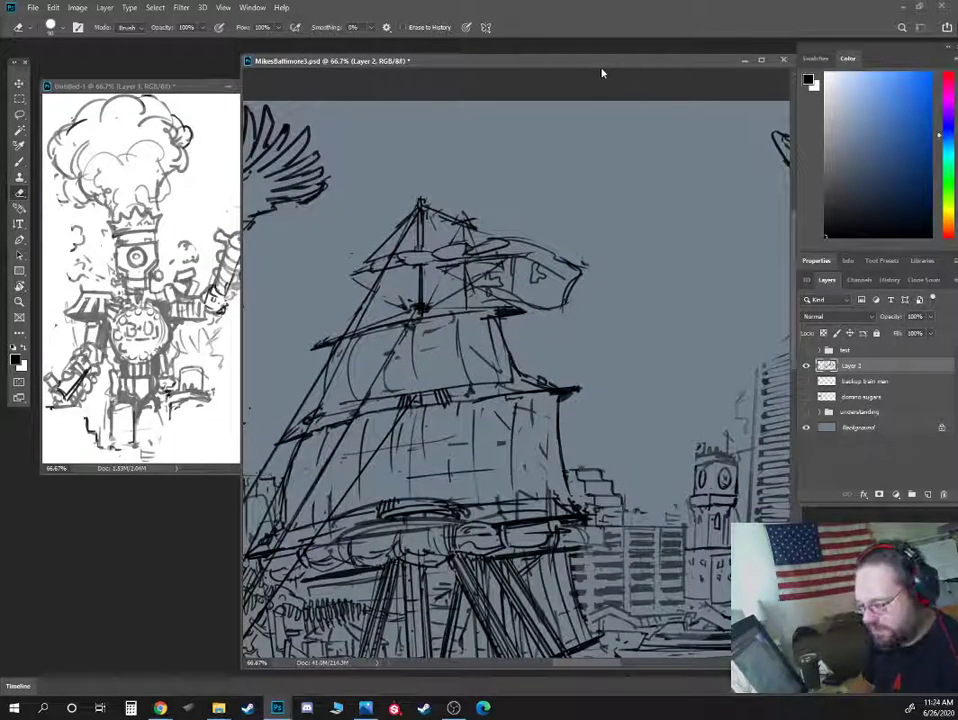
pyautogui.moveTo(166, 88); pyautogui.dragTo(155, 95)
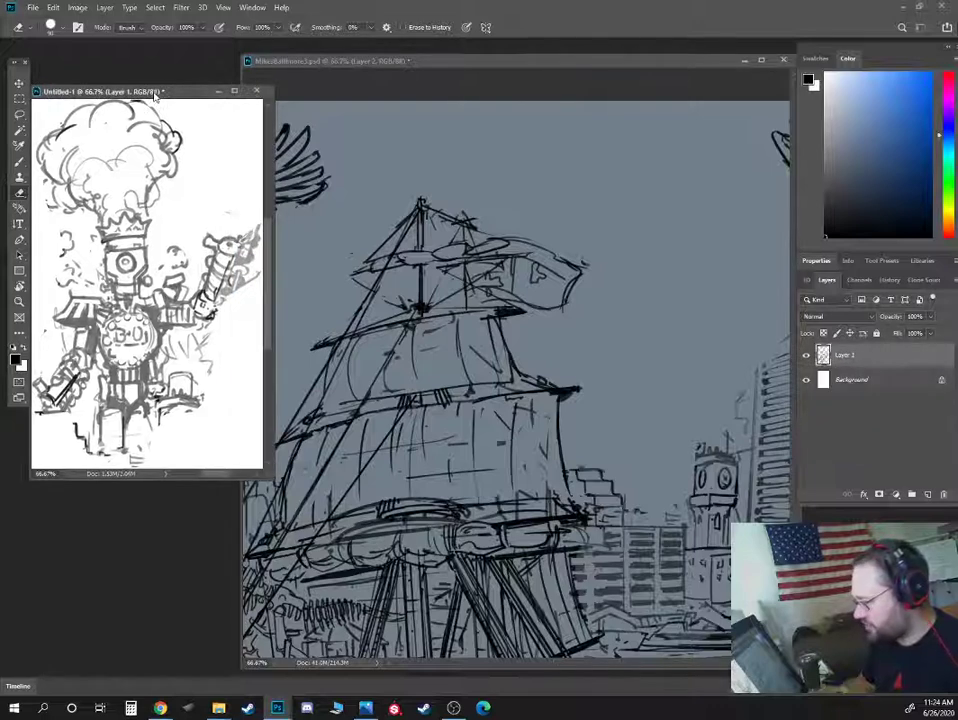
pyautogui.click(240, 62)
pyautogui.moveTo(240, 56); pyautogui.dragTo(237, 47)
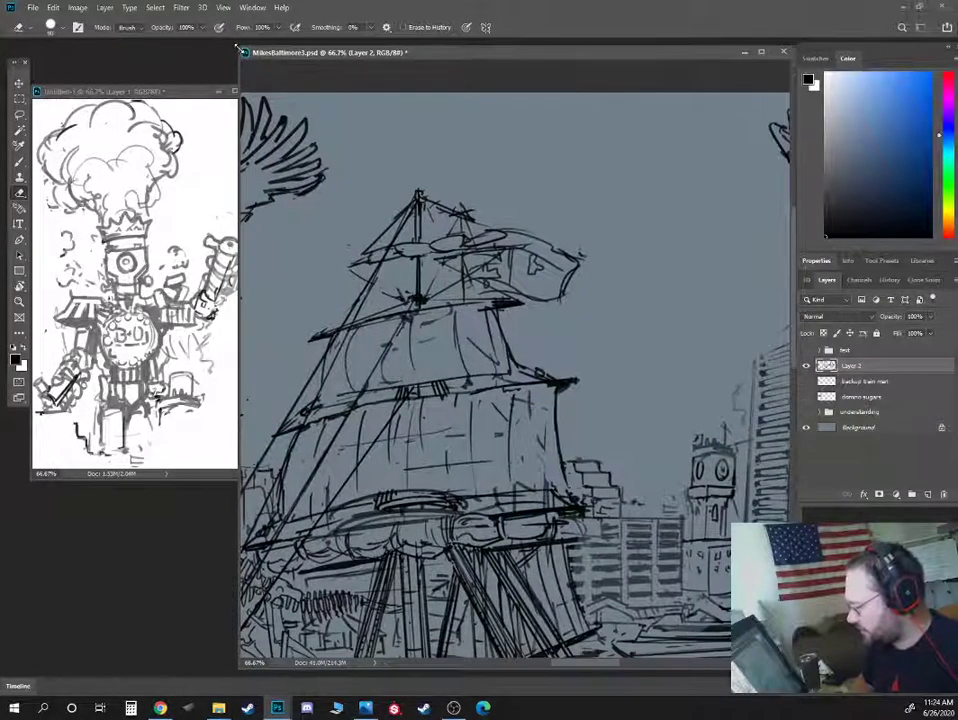
# - Outline the tall striped skyscraper's outer vertical edge and sloping roof edge with straight black brush lines
pyautogui.hotkey('ctrl', '+')
pyautogui.moveTo(508, 168); pyautogui.dragTo(483, 162)
pyautogui.moveTo(729, 199); pyautogui.dragTo(513, 141)
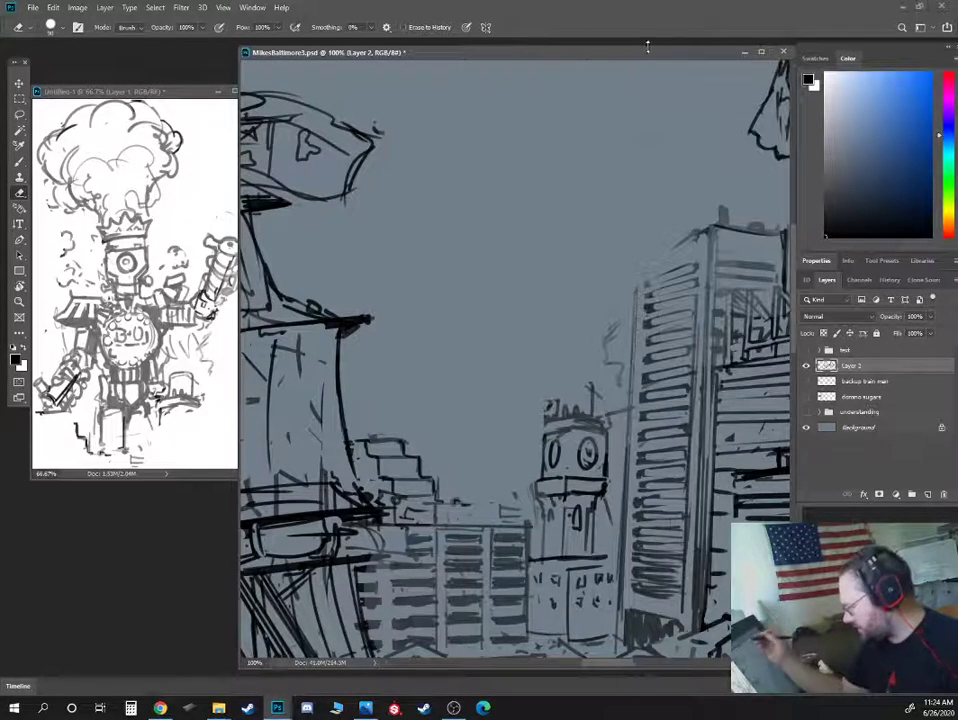
pyautogui.moveTo(649, 52); pyautogui.dragTo(644, 44)
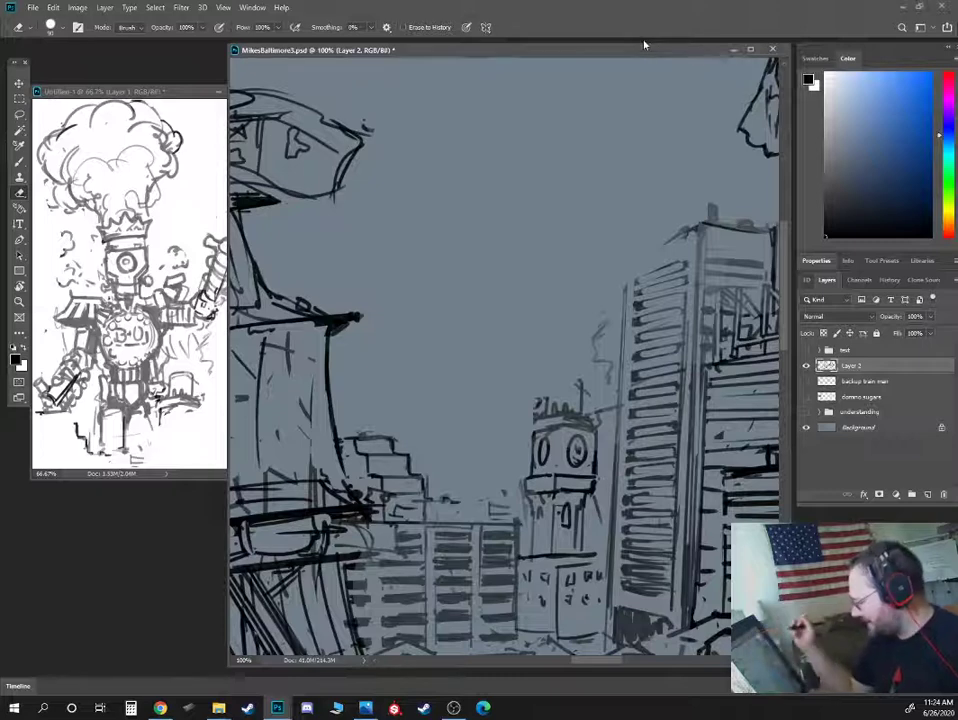
pyautogui.press('b')
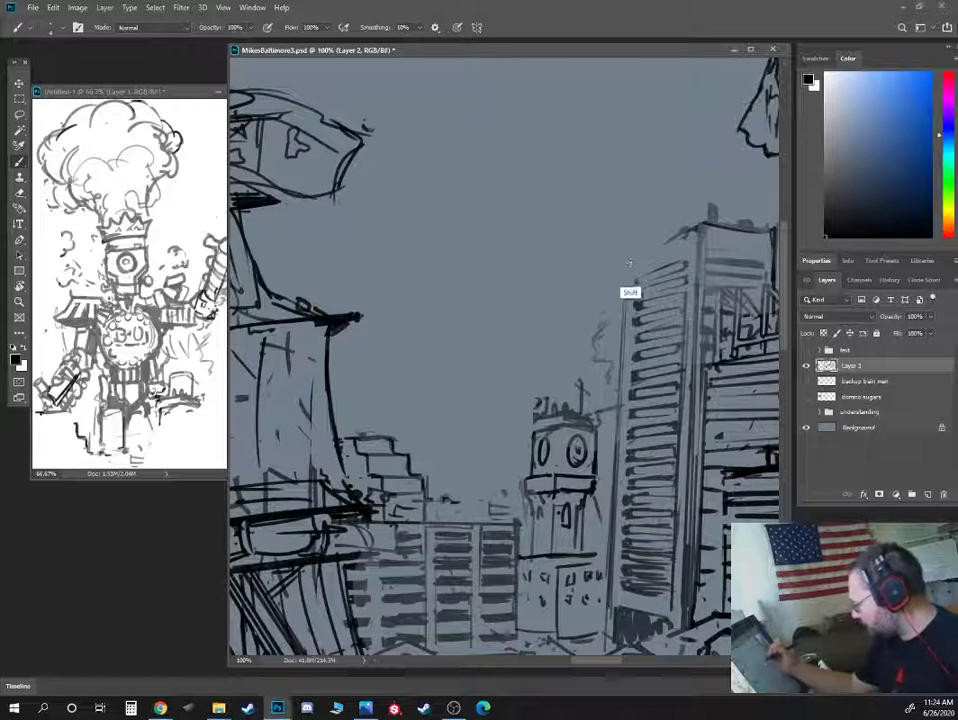
pyautogui.moveTo(629, 258); pyautogui.dragTo(627, 625)
pyautogui.keyDown('shift'); pyautogui.click(697, 229); pyautogui.keyUp('shift')
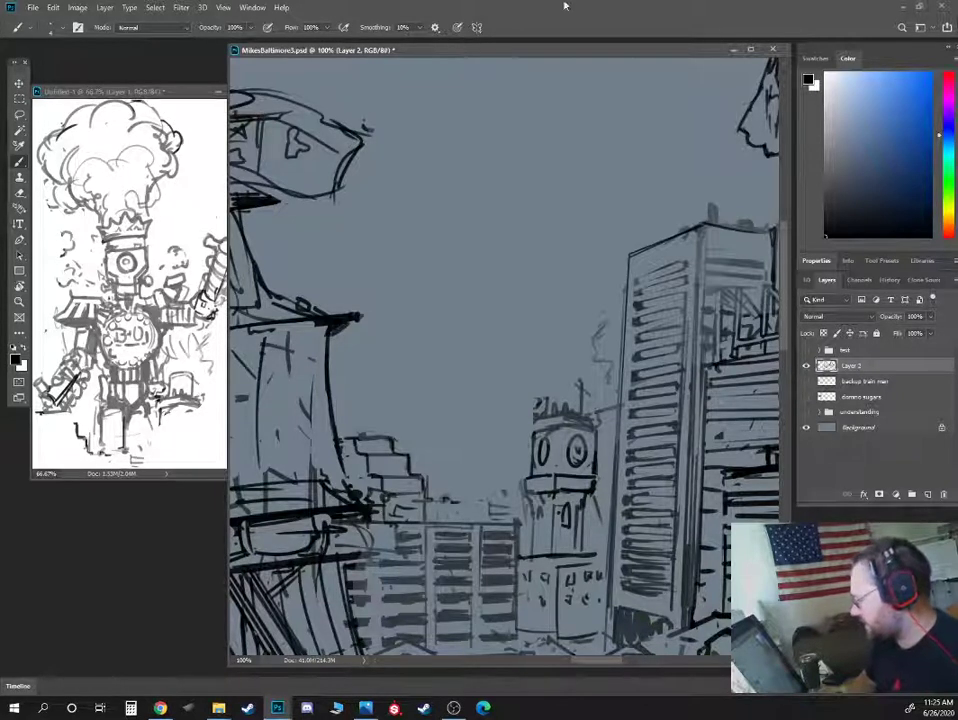
# - Reduce the eraser size and erase the stray marks around the tip of the ship's flag
pyautogui.moveTo(423, 53)
pyautogui.mouseDown()
pyautogui.moveTo(434, 52)
pyautogui.moveTo(419, 54)
pyautogui.mouseUp()
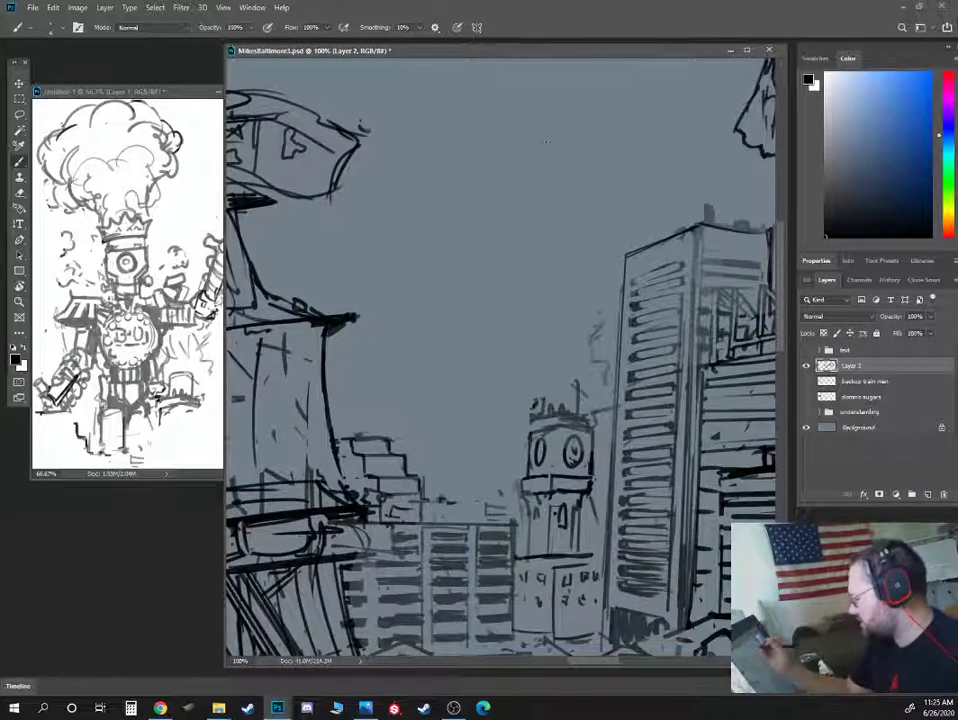
pyautogui.press('e')
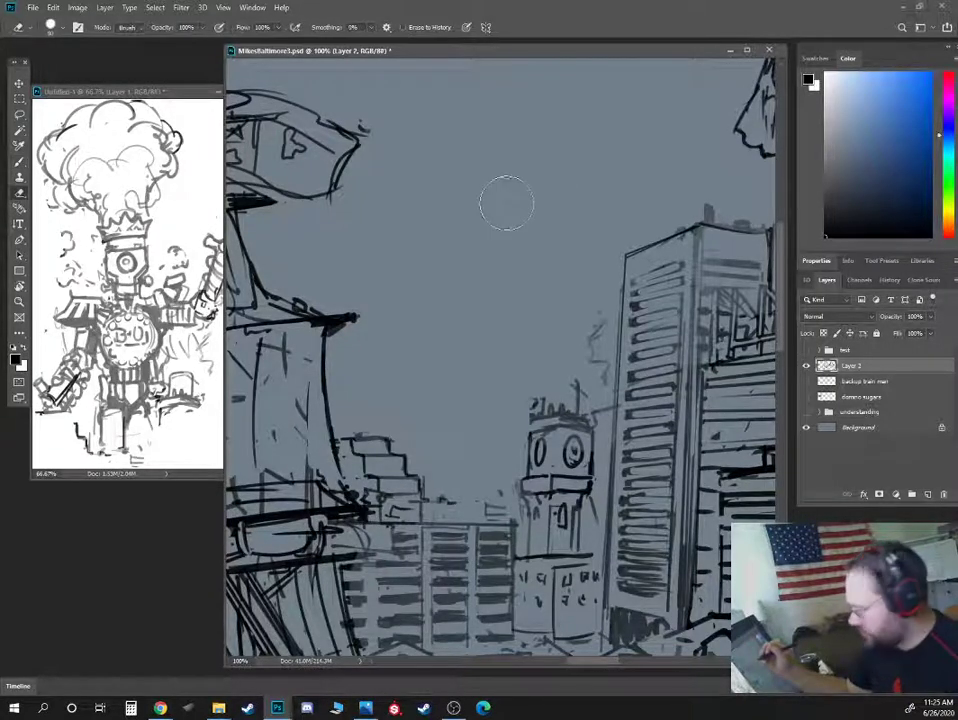
pyautogui.press('[')
pyautogui.press('[')
pyautogui.press('[')
pyautogui.press('[')
pyautogui.moveTo(368, 124); pyautogui.dragTo(338, 113)
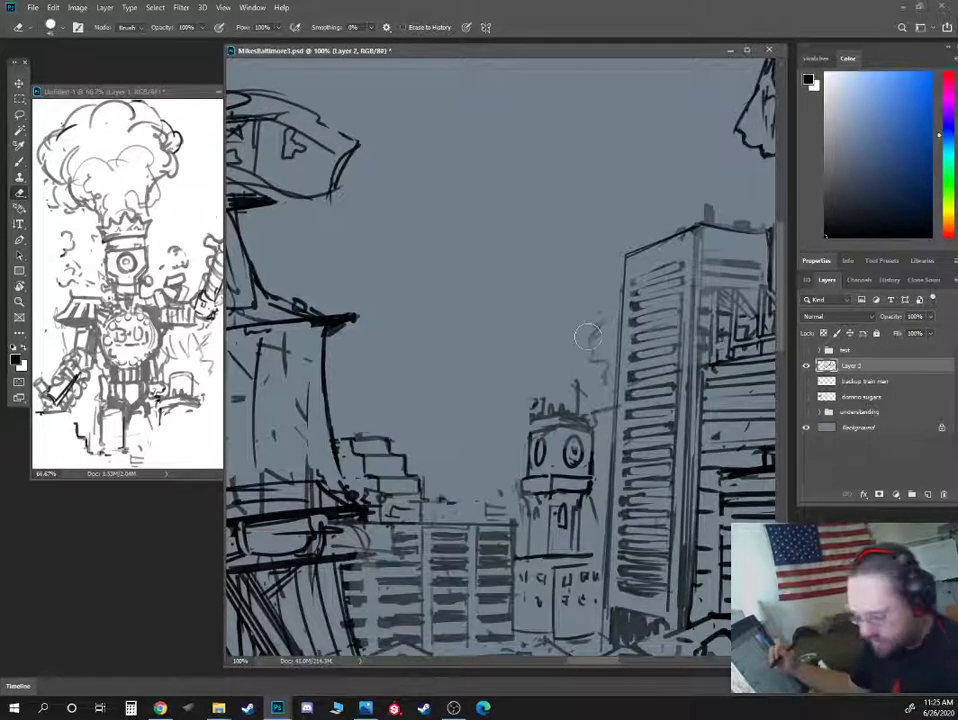
# - Erase the rough upper outline of the ship's flag and redraw it as a clean curved brush line
pyautogui.press('b')
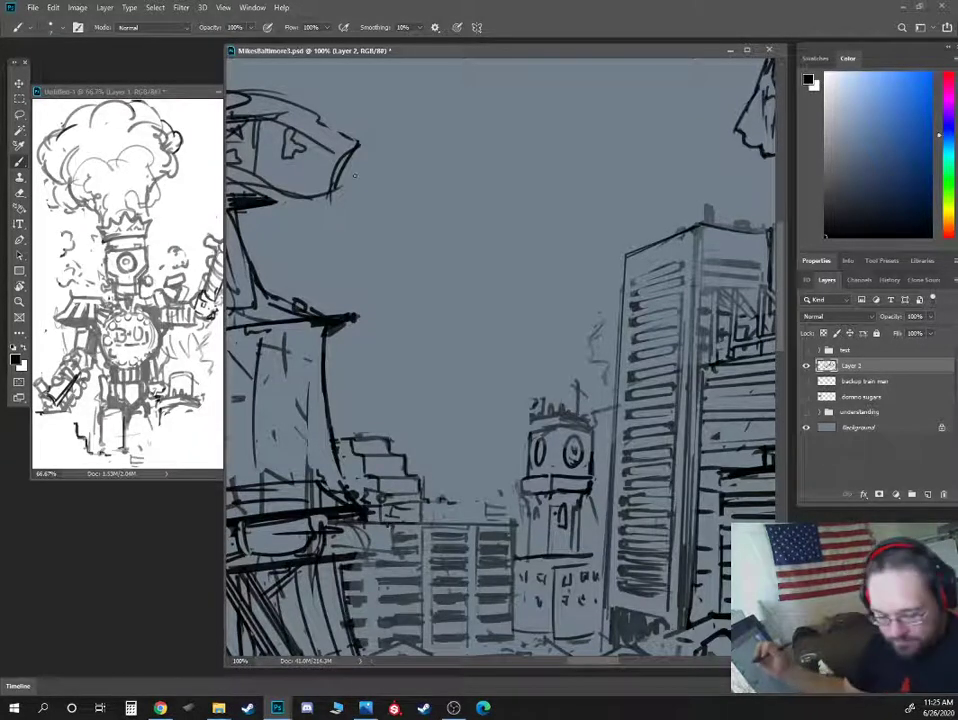
pyautogui.press('e')
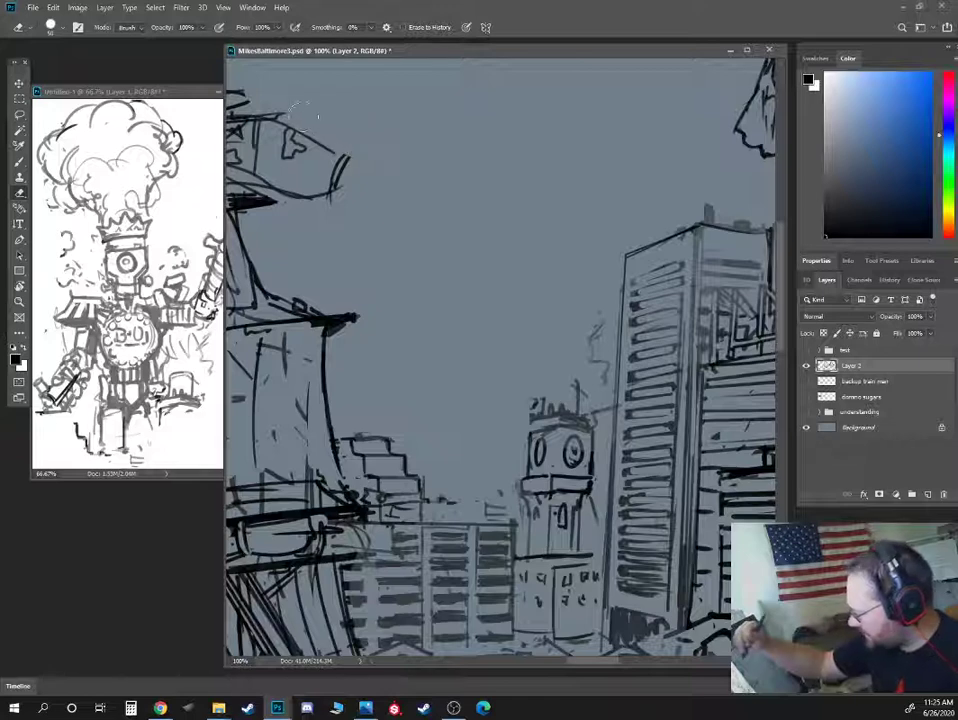
pyautogui.press('b')
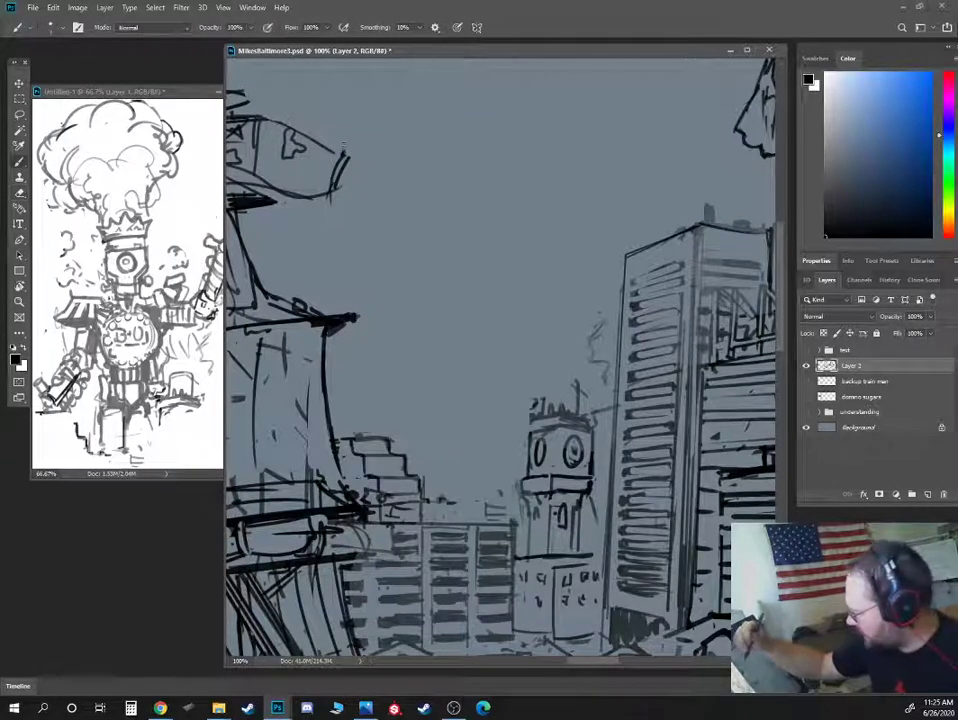
pyautogui.moveTo(341, 157)
pyautogui.mouseDown()
pyautogui.moveTo(426, 162)
pyautogui.moveTo(239, 76)
pyautogui.mouseUp()
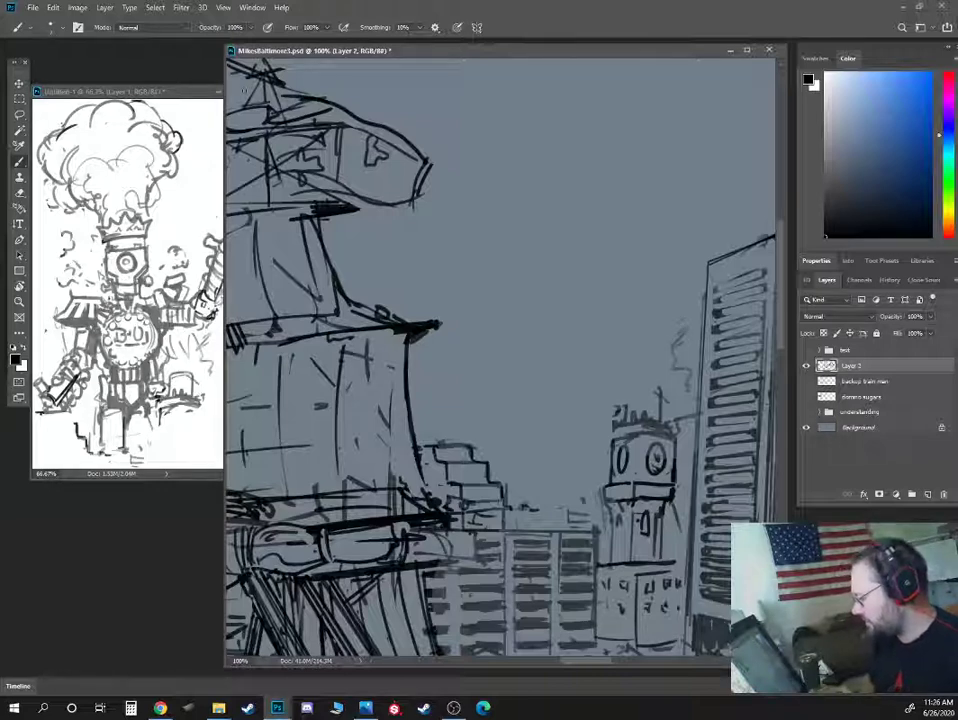
# - Erase the leftover wisps beside the striped skyscraper and the spikes above the clock tower, leaving a clean tower roofline
pyautogui.moveTo(538, 329); pyautogui.dragTo(485, 277)
pyautogui.press('e')
pyautogui.moveTo(616, 308)
pyautogui.mouseDown()
pyautogui.moveTo(626, 300)
pyautogui.moveTo(583, 338)
pyautogui.mouseUp()
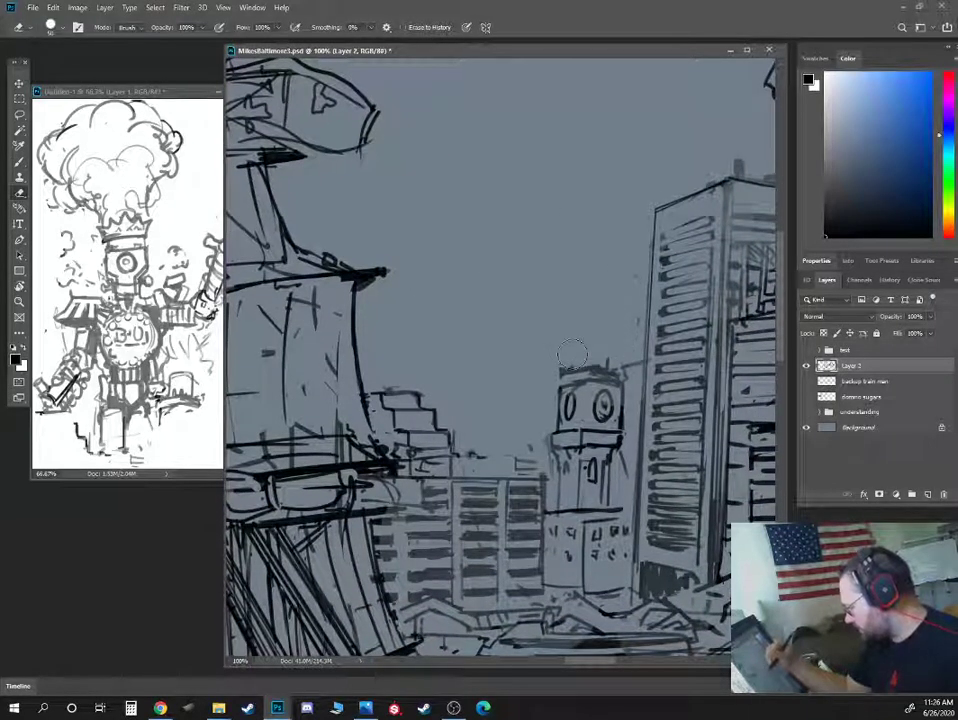
pyautogui.press('b')
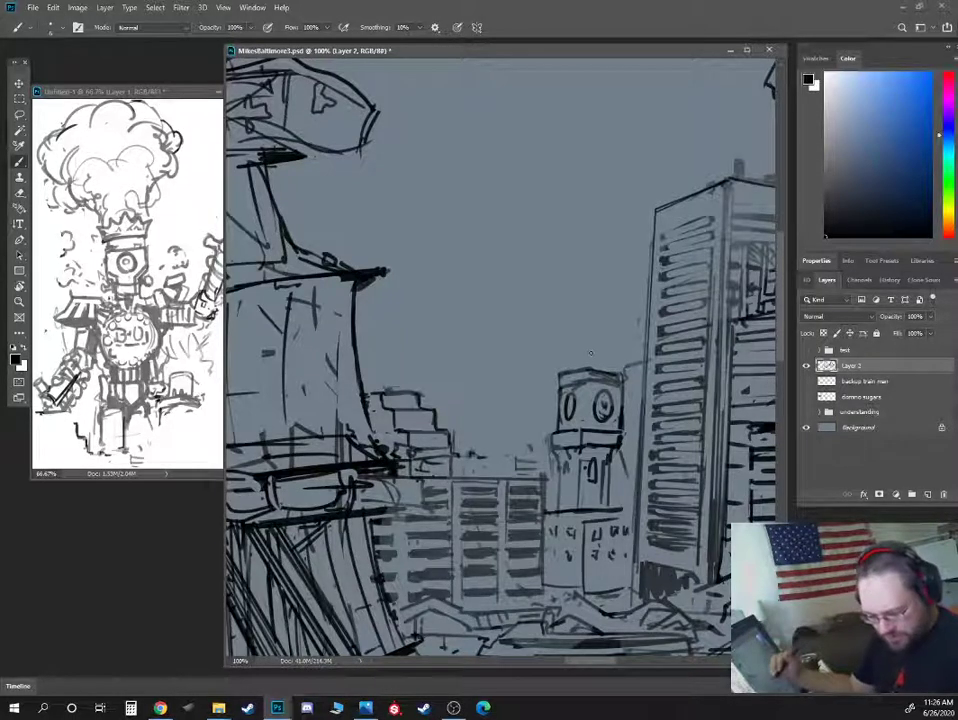
# - Erase the rough upper corner of the stepped building beside the ship's sail and redraw its top edge
pyautogui.press('e')
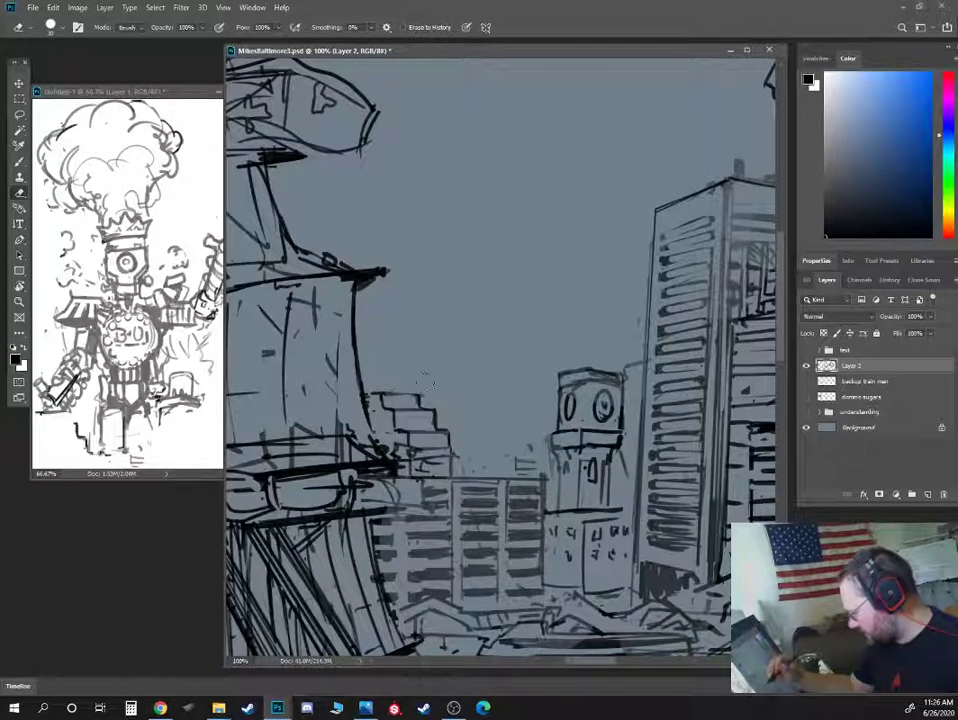
pyautogui.press('b')
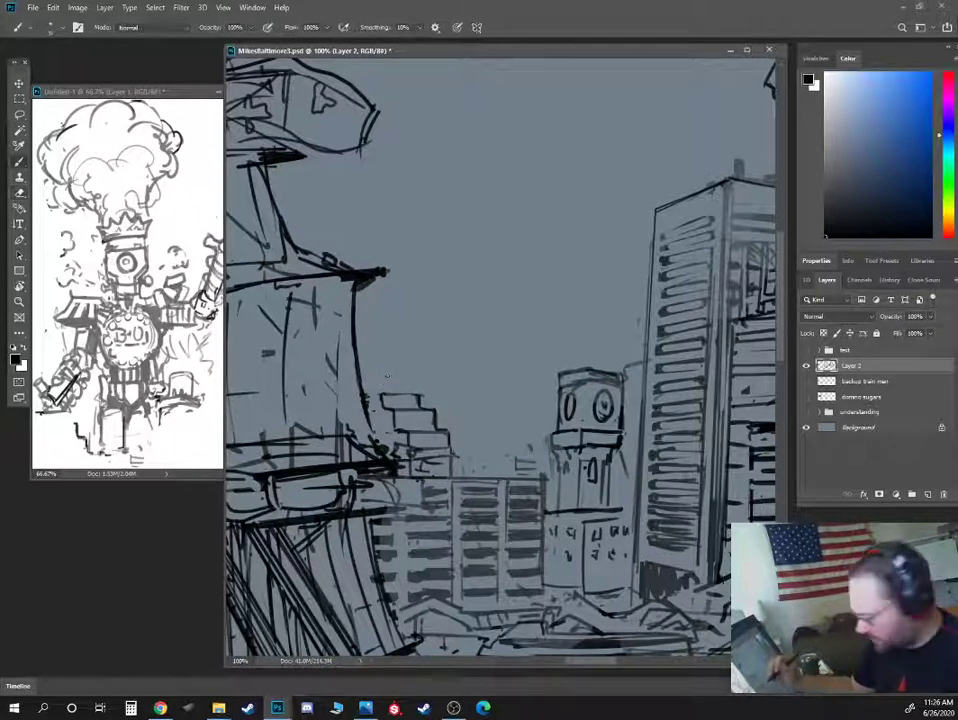
pyautogui.moveTo(368, 393); pyautogui.dragTo(384, 394)
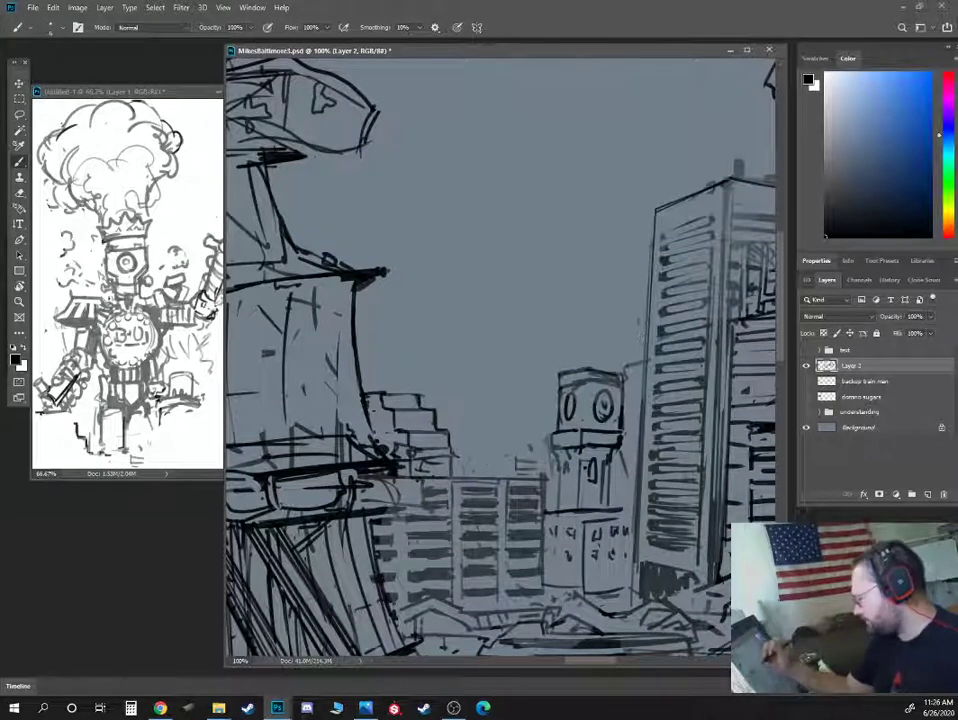
# - Rough in the new robot's shoulders, upper arm and torso sides in the open sky between the ship and the clock tower
pyautogui.moveTo(494, 236); pyautogui.dragTo(549, 231)
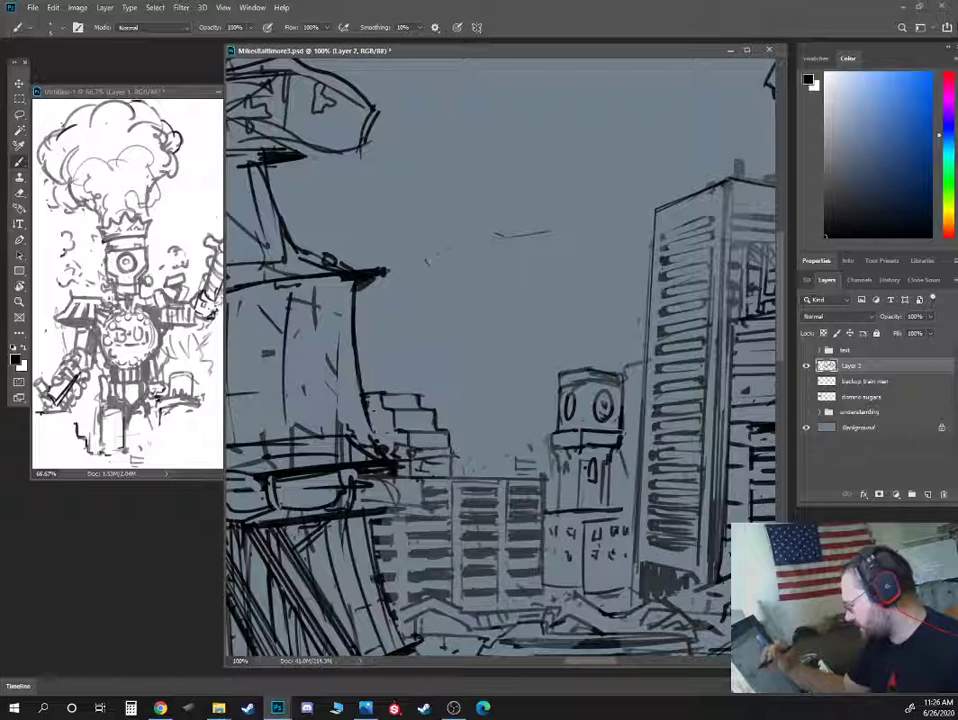
pyautogui.moveTo(420, 266); pyautogui.dragTo(471, 239)
pyautogui.moveTo(421, 262); pyautogui.dragTo(457, 328)
pyautogui.moveTo(446, 280); pyautogui.dragTo(445, 300)
pyautogui.moveTo(448, 243); pyautogui.dragTo(449, 280)
pyautogui.moveTo(440, 234)
pyautogui.mouseDown()
pyautogui.moveTo(416, 238)
pyautogui.moveTo(423, 296)
pyautogui.moveTo(463, 356)
pyautogui.moveTo(519, 352)
pyautogui.mouseUp()
pyautogui.moveTo(569, 334); pyautogui.dragTo(549, 245)
# - Sketch the robot's shoulder line, waistline, curved torso front and small round shoulder joint
pyautogui.moveTo(432, 224)
pyautogui.mouseDown()
pyautogui.moveTo(522, 223)
pyautogui.moveTo(546, 254)
pyautogui.mouseUp()
pyautogui.moveTo(449, 386)
pyautogui.mouseDown()
pyautogui.moveTo(497, 373)
pyautogui.moveTo(546, 390)
pyautogui.mouseUp()
pyautogui.moveTo(490, 244); pyautogui.dragTo(498, 365)
pyautogui.moveTo(500, 245); pyautogui.dragTo(513, 370)
pyautogui.moveTo(429, 223); pyautogui.dragTo(424, 233)
pyautogui.moveTo(432, 228)
pyautogui.mouseDown()
pyautogui.moveTo(556, 241)
pyautogui.moveTo(557, 260)
pyautogui.mouseUp()
# - Sketch a rounded, tall head outline and a short neck above the robot's shoulders
pyautogui.moveTo(463, 210)
pyautogui.mouseDown()
pyautogui.moveTo(496, 195)
pyautogui.moveTo(497, 139)
pyautogui.mouseUp()
pyautogui.moveTo(444, 163); pyautogui.dragTo(450, 189)
pyautogui.moveTo(506, 142)
pyautogui.mouseDown()
pyautogui.moveTo(508, 198)
pyautogui.moveTo(465, 210)
pyautogui.moveTo(506, 208)
pyautogui.mouseUp()
pyautogui.moveTo(501, 202)
pyautogui.mouseDown()
pyautogui.moveTo(500, 221)
pyautogui.moveTo(485, 225)
pyautogui.mouseUp()
pyautogui.moveTo(471, 212)
pyautogui.mouseDown()
pyautogui.moveTo(470, 228)
pyautogui.moveTo(503, 228)
pyautogui.moveTo(514, 202)
pyautogui.mouseUp()
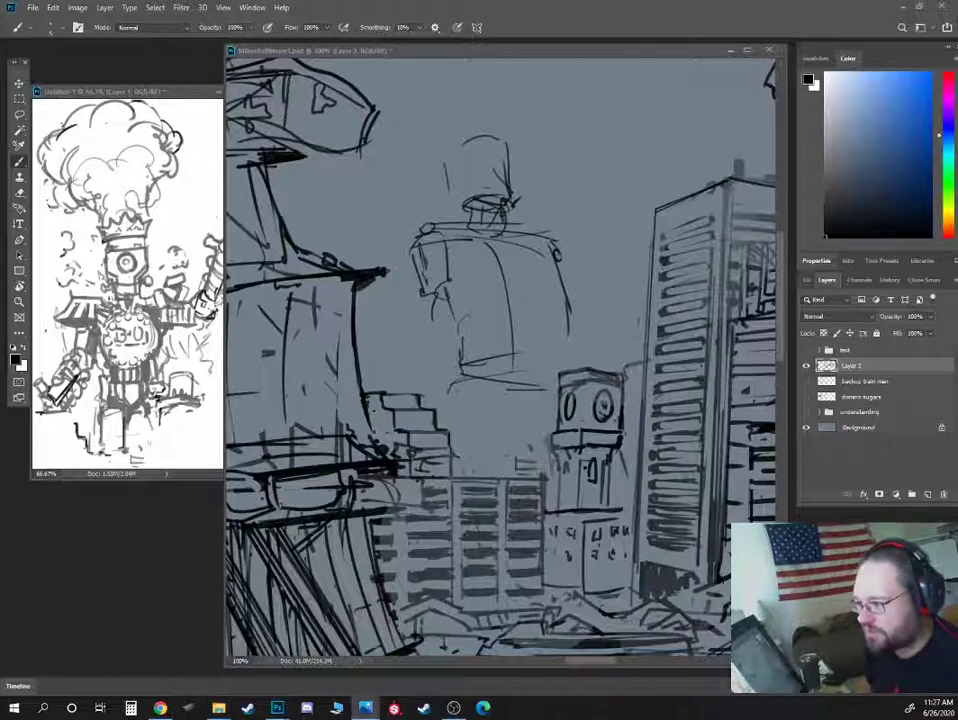
# - Examine the distant giant in the two ShieldMaiden paintings in Photos, and return to the Baltimore drawing in Photoshop
pyautogui.moveTo(568, 719)
pyautogui.mouseDown()
pyautogui.moveTo(568, 5)
pyautogui.moveTo(569, 26)
pyautogui.mouseUp()
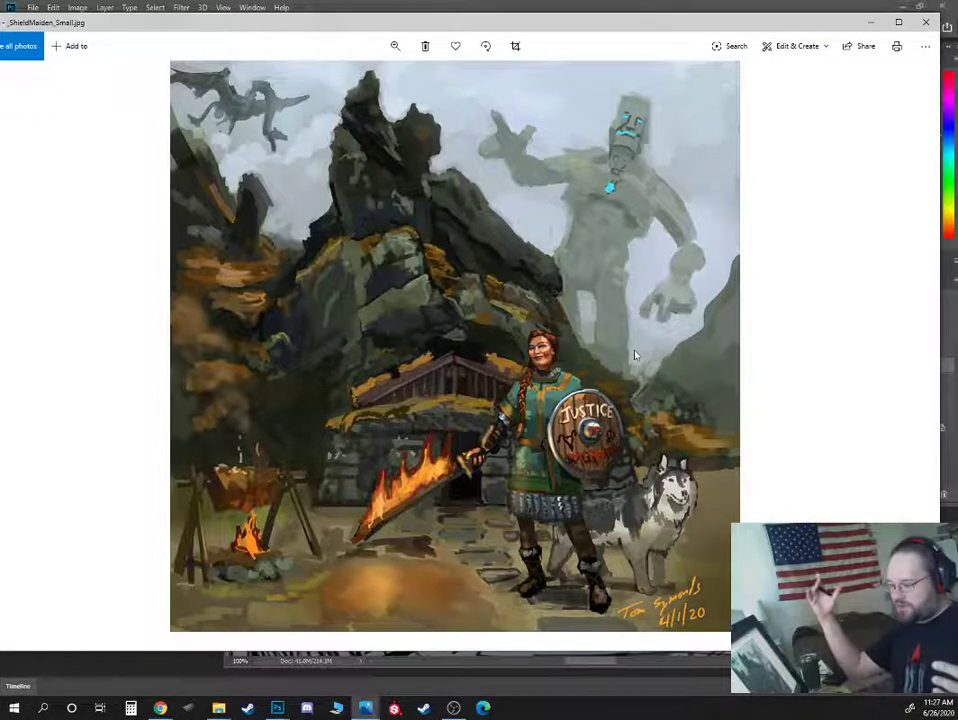
pyautogui.click(928, 24)
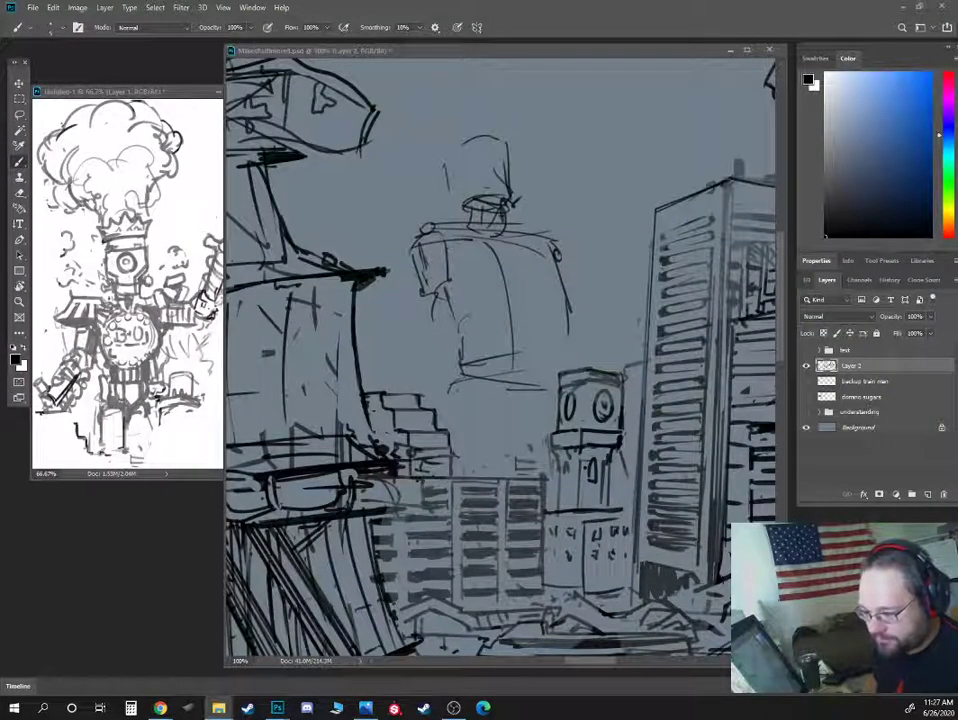
pyautogui.click(366, 708)
pyautogui.scroll(2, 626, 210)
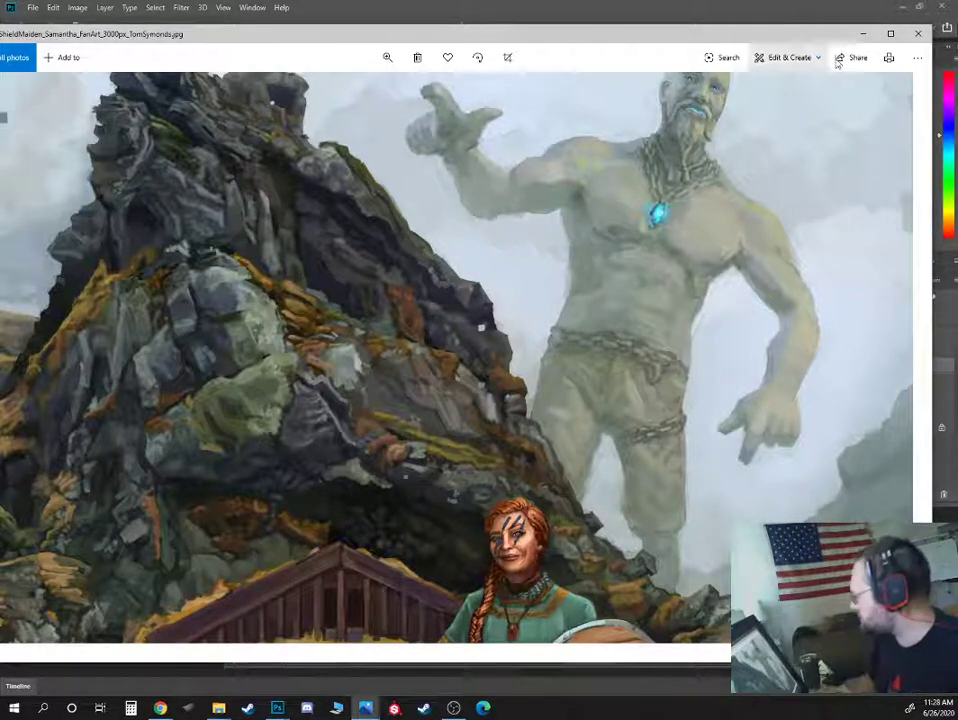
pyautogui.scroll(2, 770, 160)
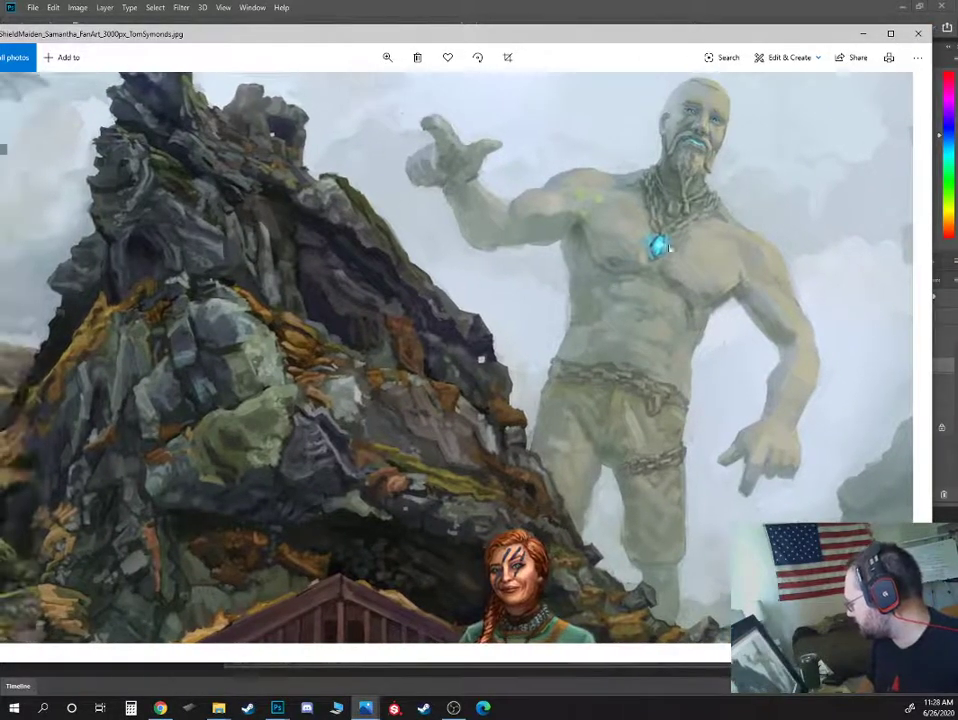
pyautogui.click(927, 35)
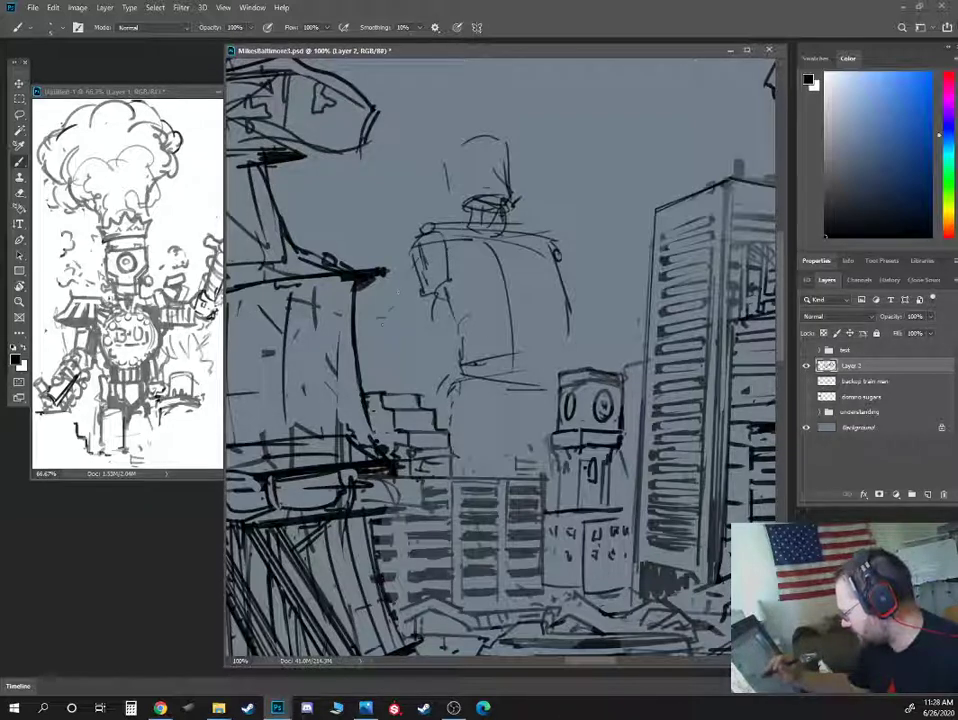
# - Rough in the robot's lowered forearm and start a raised locomotive weapon with a slanted barrel, round front and smoke puff
pyautogui.moveTo(379, 319)
pyautogui.mouseDown()
pyautogui.moveTo(391, 335)
pyautogui.moveTo(430, 334)
pyautogui.mouseUp()
pyautogui.moveTo(404, 349); pyautogui.dragTo(408, 365)
pyautogui.moveTo(548, 198)
pyautogui.mouseDown()
pyautogui.moveTo(554, 211)
pyautogui.moveTo(530, 186)
pyautogui.moveTo(583, 140)
pyautogui.mouseUp()
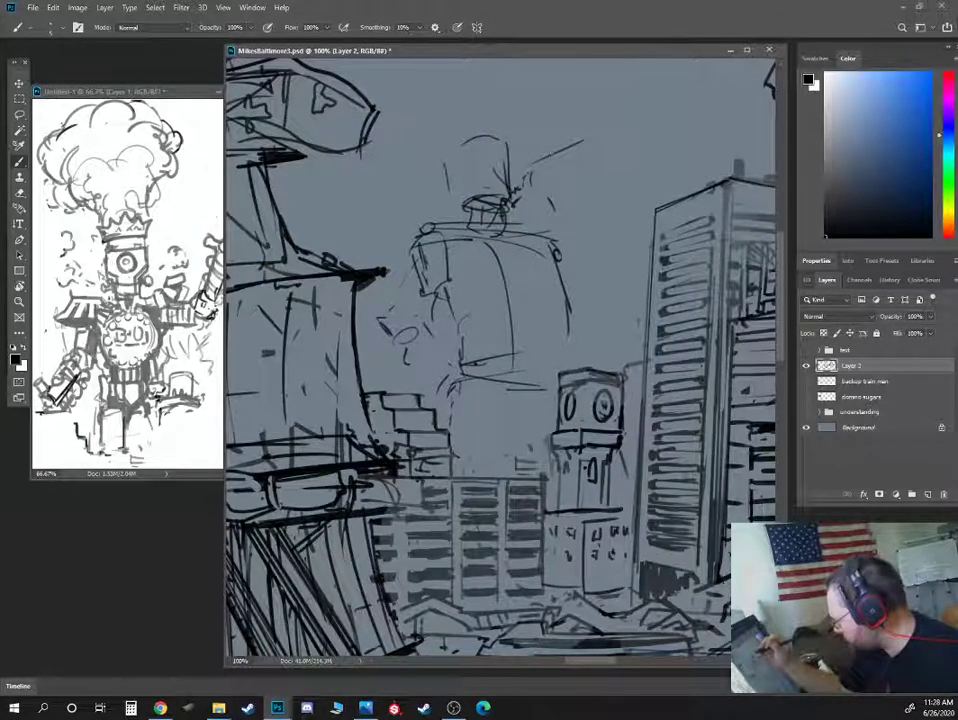
pyautogui.moveTo(535, 195)
pyautogui.mouseDown()
pyautogui.moveTo(610, 170)
pyautogui.moveTo(620, 130)
pyautogui.mouseUp()
pyautogui.moveTo(557, 125)
pyautogui.mouseDown()
pyautogui.moveTo(562, 142)
pyautogui.moveTo(563, 129)
pyautogui.mouseUp()
pyautogui.moveTo(574, 104)
pyautogui.mouseDown()
pyautogui.moveTo(564, 129)
pyautogui.moveTo(543, 98)
pyautogui.moveTo(568, 72)
pyautogui.moveTo(578, 92)
pyautogui.mouseUp()
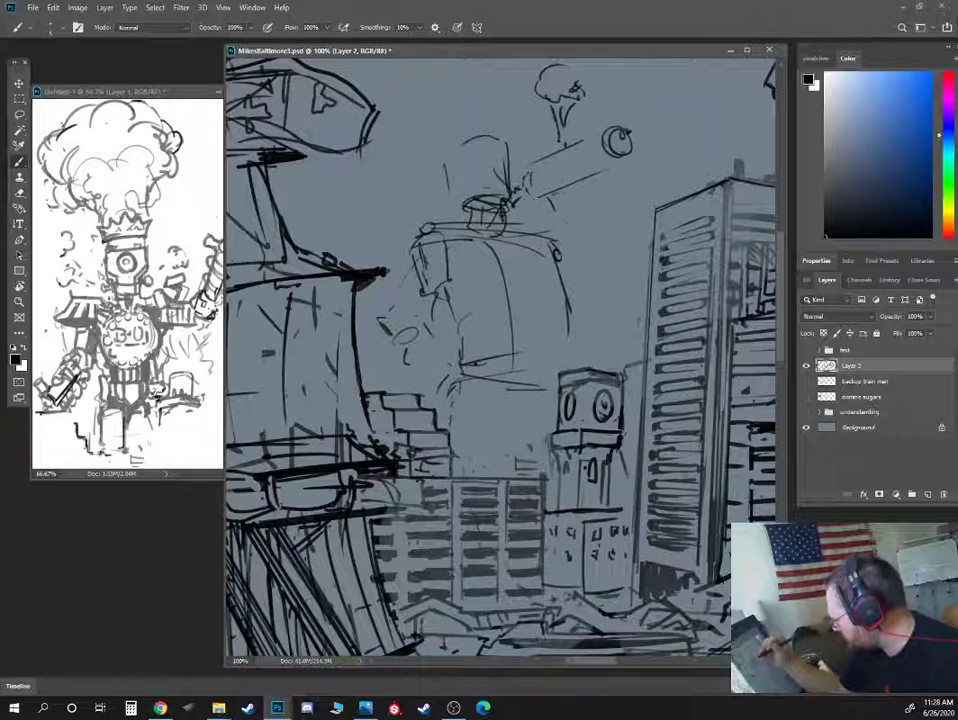
# - Complete the raised locomotive with its lower edge, a row of wheels, chimney, rear end and extra smoke wisps
pyautogui.moveTo(549, 193); pyautogui.dragTo(626, 157)
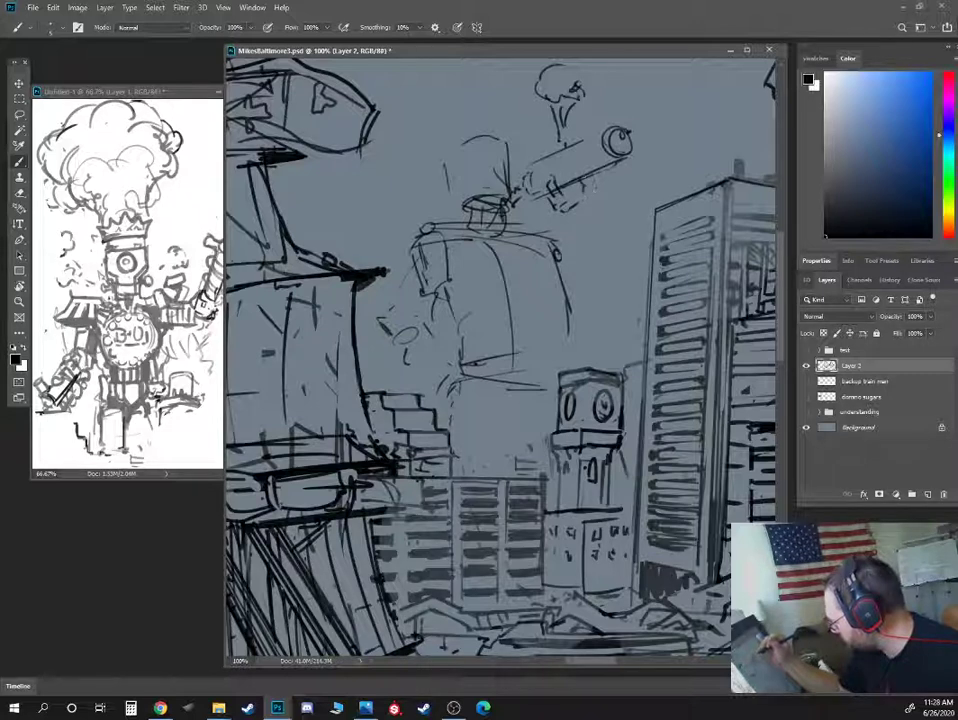
pyautogui.moveTo(598, 176)
pyautogui.mouseDown()
pyautogui.moveTo(593, 189)
pyautogui.moveTo(614, 175)
pyautogui.moveTo(606, 167)
pyautogui.moveTo(627, 168)
pyautogui.moveTo(568, 203)
pyautogui.mouseUp()
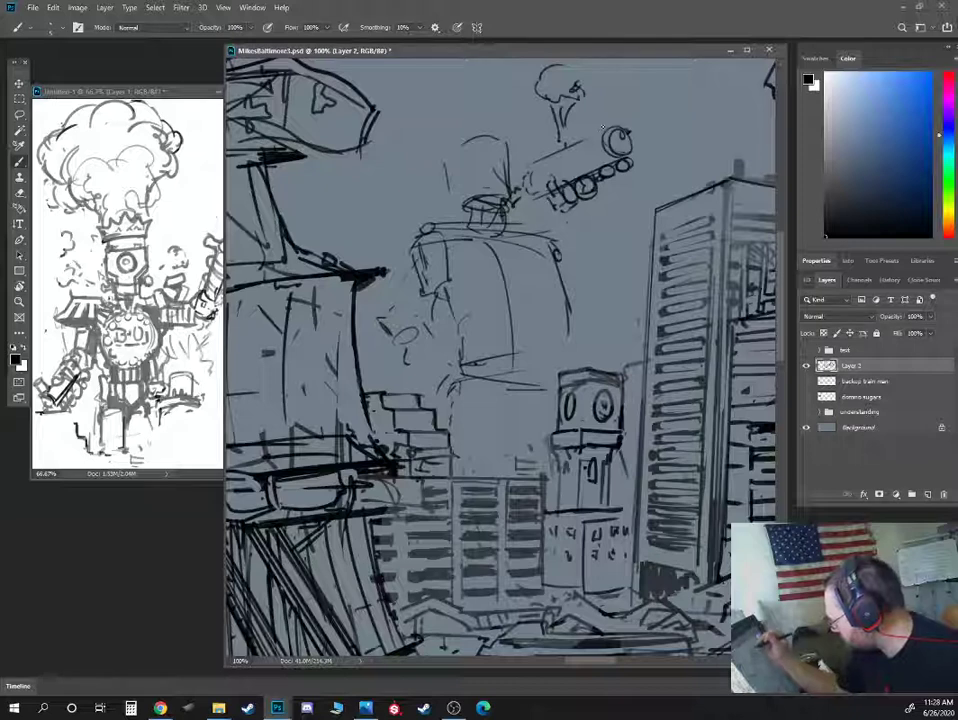
pyautogui.moveTo(597, 129); pyautogui.dragTo(608, 124)
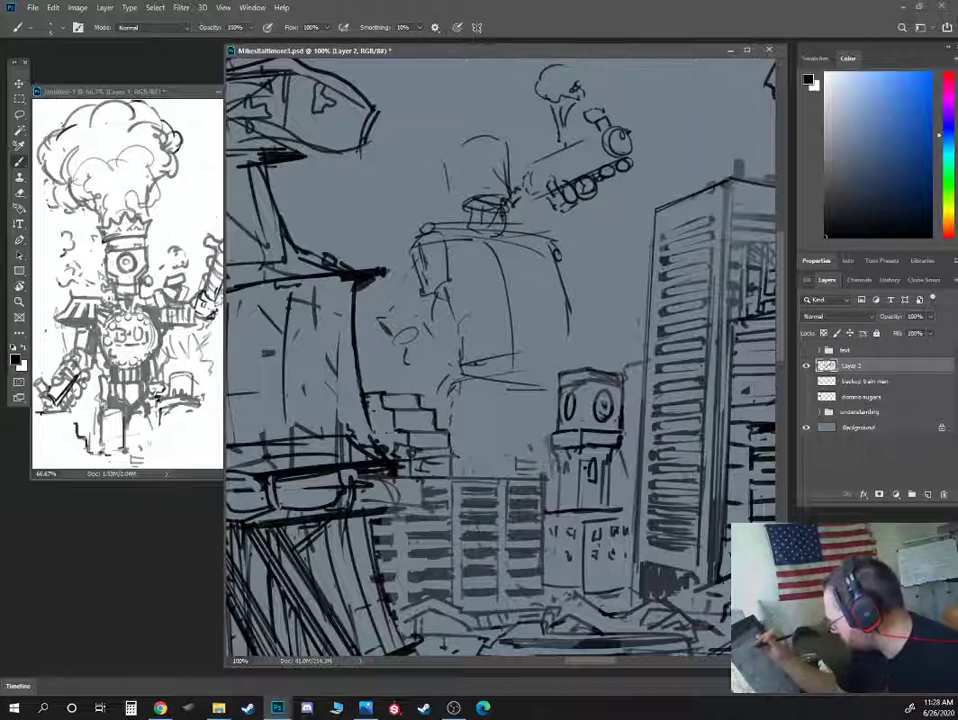
pyautogui.moveTo(536, 160)
pyautogui.mouseDown()
pyautogui.moveTo(520, 172)
pyautogui.moveTo(549, 155)
pyautogui.mouseUp()
pyautogui.moveTo(604, 92)
pyautogui.mouseDown()
pyautogui.moveTo(618, 70)
pyautogui.moveTo(588, 94)
pyautogui.mouseUp()
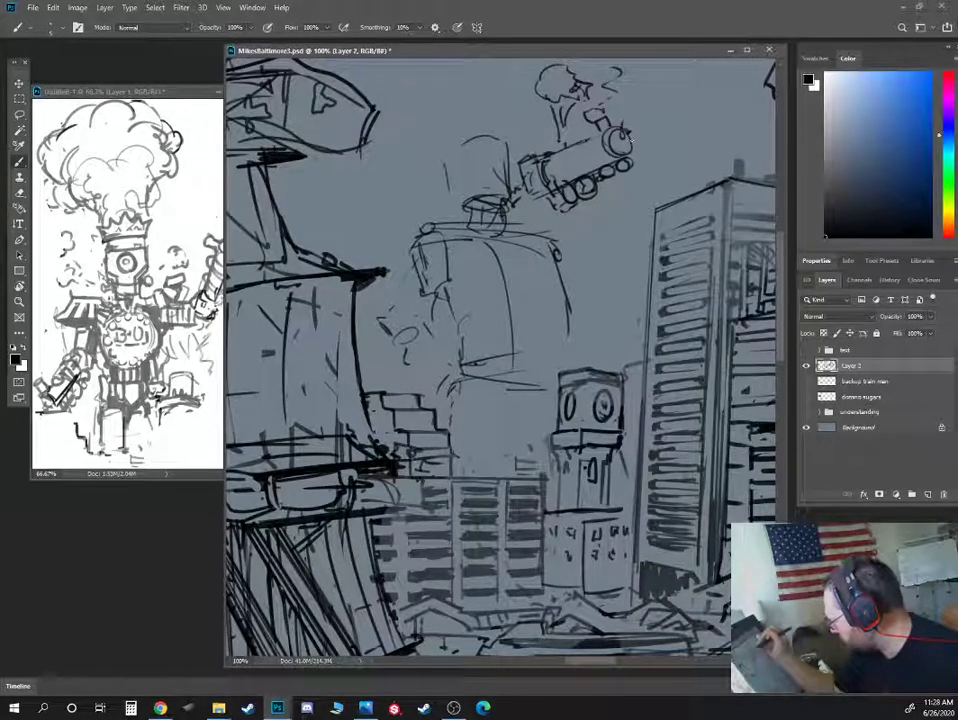
# - Add light rays and boiler details to the locomotive, and draw the bent arm connecting it to the robot's shoulder
pyautogui.moveTo(628, 118); pyautogui.dragTo(688, 134)
pyautogui.moveTo(593, 202)
pyautogui.mouseDown()
pyautogui.moveTo(619, 230)
pyautogui.moveTo(599, 257)
pyautogui.moveTo(617, 264)
pyautogui.mouseUp()
pyautogui.moveTo(558, 187)
pyautogui.mouseDown()
pyautogui.moveTo(602, 160)
pyautogui.moveTo(550, 163)
pyautogui.mouseUp()
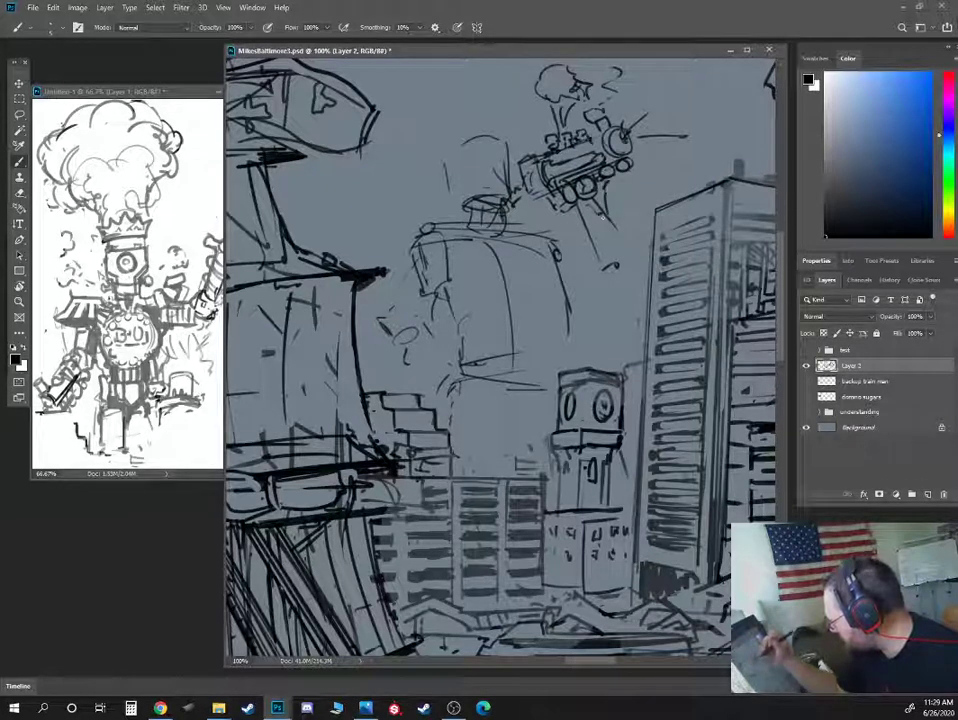
pyautogui.moveTo(420, 228)
pyautogui.mouseDown()
pyautogui.moveTo(606, 265)
pyautogui.moveTo(613, 296)
pyautogui.moveTo(600, 275)
pyautogui.moveTo(633, 260)
pyautogui.moveTo(606, 202)
pyautogui.moveTo(592, 214)
pyautogui.moveTo(583, 207)
pyautogui.mouseUp()
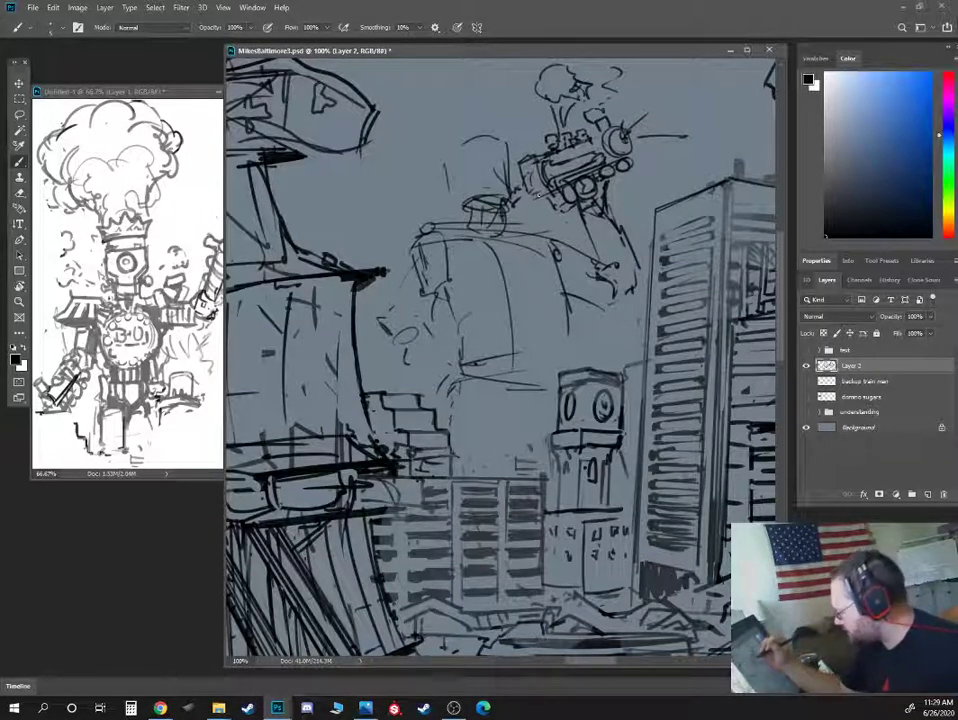
pyautogui.moveTo(539, 193)
pyautogui.mouseDown()
pyautogui.moveTo(528, 195)
pyautogui.moveTo(551, 197)
pyautogui.mouseUp()
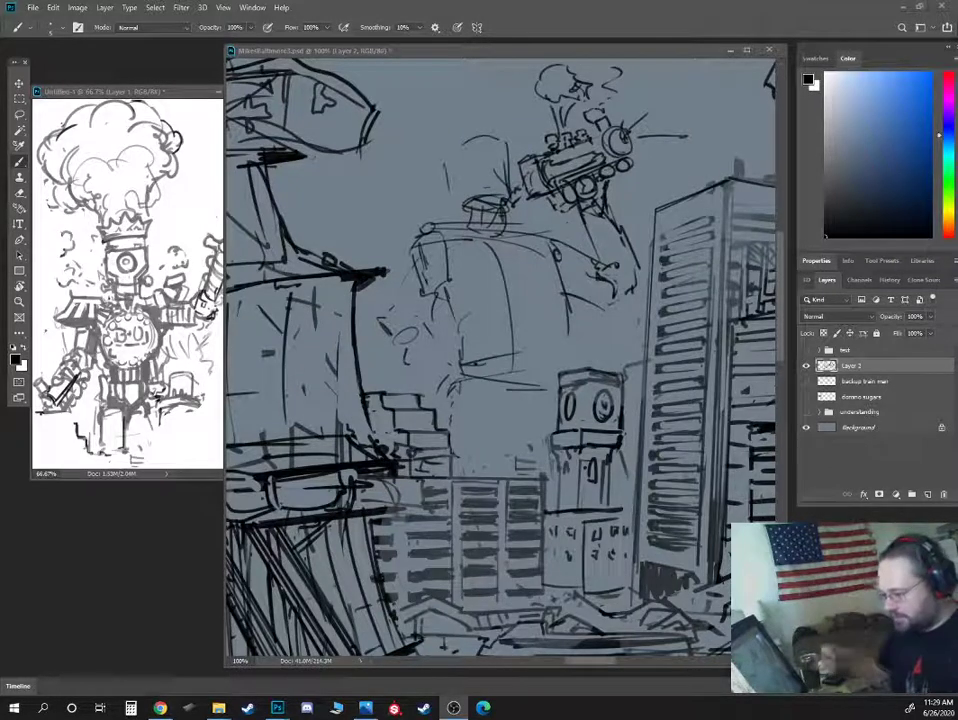
# - Erase and redraw the inner line of the raised forearm, and touch up the lowered arm below the shoulder
pyautogui.press('e')
pyautogui.press('b')
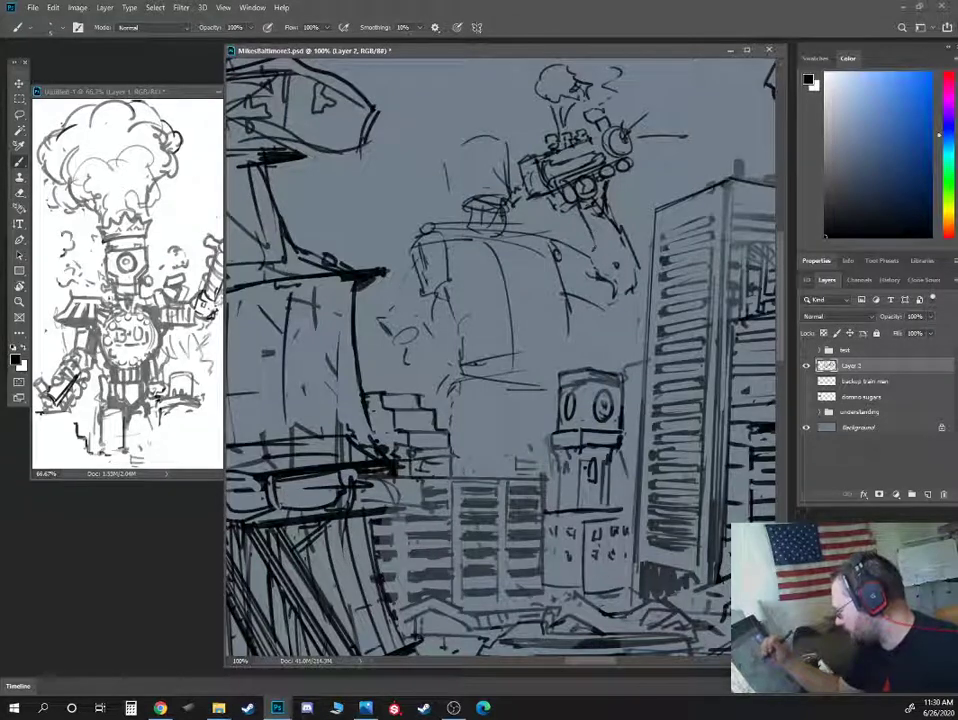
pyautogui.moveTo(606, 269)
pyautogui.mouseDown()
pyautogui.moveTo(577, 208)
pyautogui.moveTo(605, 199)
pyautogui.mouseUp()
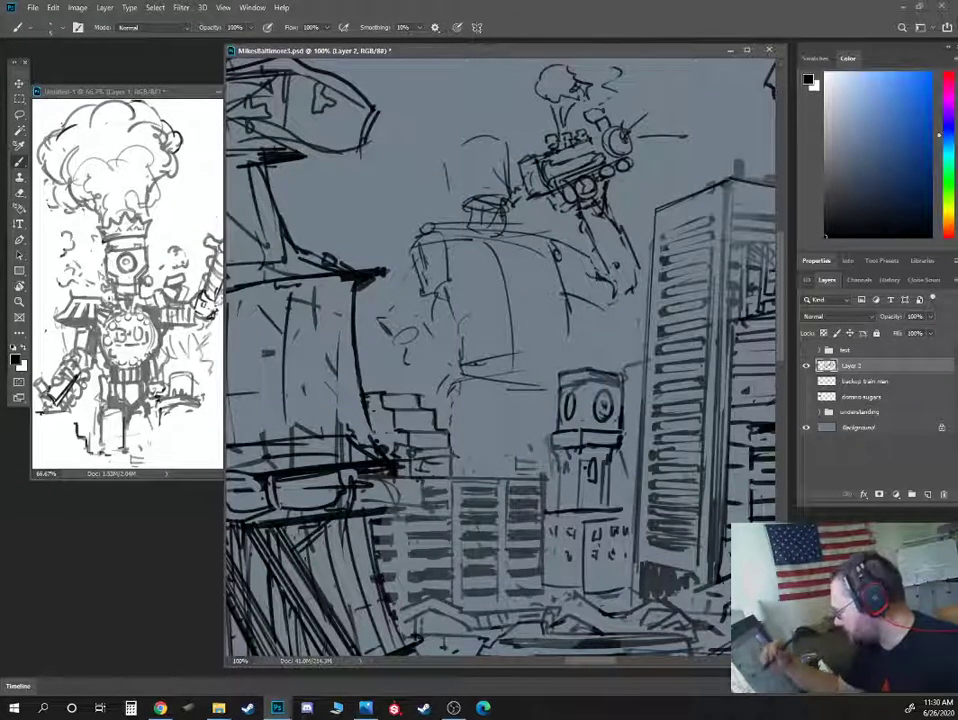
pyautogui.moveTo(436, 295); pyautogui.dragTo(429, 310)
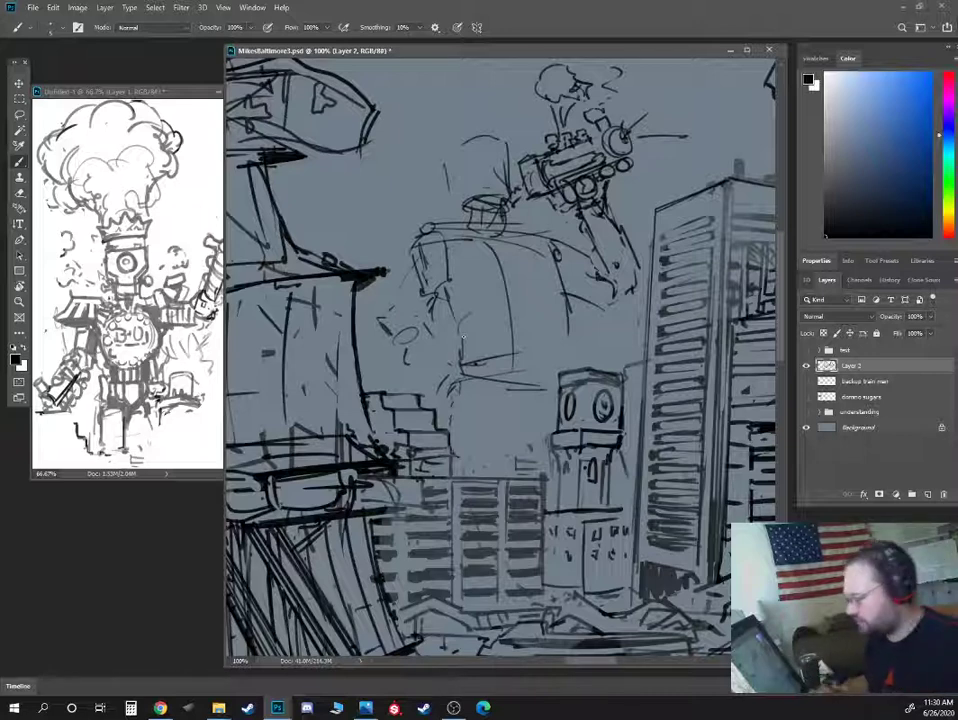
# - Erase the old neck lines, redraw the robot's face and jaw with a flat cap, and start smoke rising above it
pyautogui.press('e')
pyautogui.moveTo(503, 223)
pyautogui.mouseDown()
pyautogui.moveTo(478, 218)
pyautogui.moveTo(472, 229)
pyautogui.moveTo(487, 241)
pyautogui.moveTo(508, 200)
pyautogui.moveTo(475, 201)
pyautogui.moveTo(501, 218)
pyautogui.moveTo(471, 196)
pyautogui.moveTo(463, 175)
pyautogui.moveTo(478, 158)
pyautogui.moveTo(507, 158)
pyautogui.mouseUp()
pyautogui.press('b')
pyautogui.press('e')
pyautogui.press('b')
pyautogui.moveTo(442, 140); pyautogui.dragTo(444, 156)
pyautogui.moveTo(360, 86); pyautogui.dragTo(366, 99)
pyautogui.moveTo(476, 86)
pyautogui.mouseDown()
pyautogui.moveTo(486, 80)
pyautogui.moveTo(500, 141)
pyautogui.moveTo(478, 129)
pyautogui.moveTo(443, 147)
pyautogui.moveTo(479, 127)
pyautogui.moveTo(456, 164)
pyautogui.moveTo(413, 118)
pyautogui.moveTo(463, 82)
pyautogui.mouseUp()
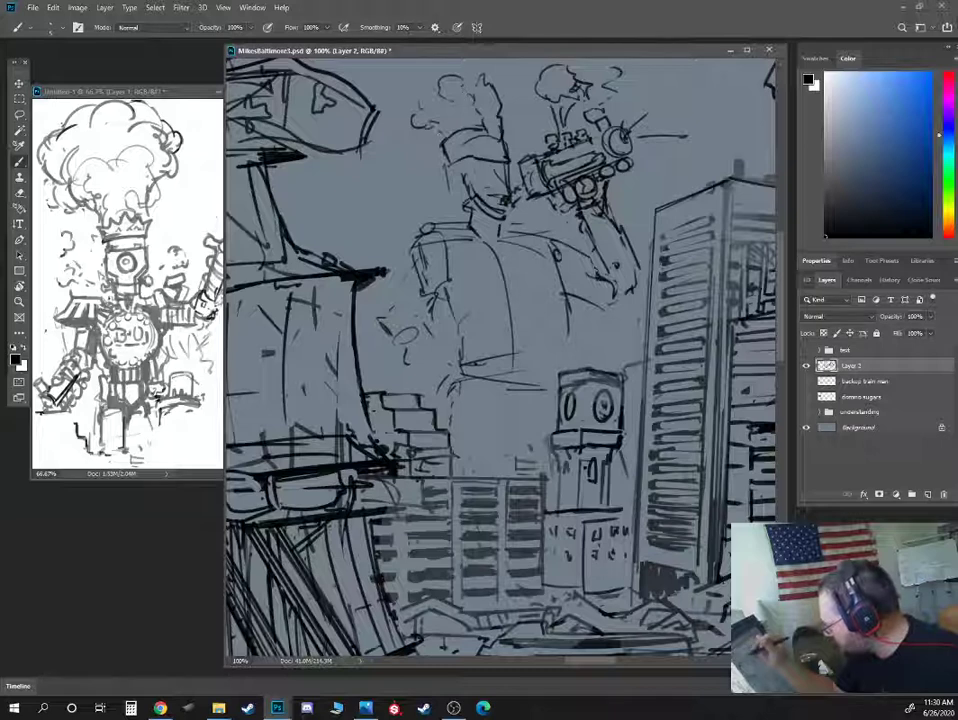
# - Extend the head's smoke into a billowing plume drifting back toward the ship's flag
pyautogui.moveTo(439, 134)
pyautogui.mouseDown()
pyautogui.moveTo(407, 141)
pyautogui.moveTo(388, 91)
pyautogui.mouseUp()
pyautogui.moveTo(406, 71)
pyautogui.mouseDown()
pyautogui.moveTo(459, 90)
pyautogui.moveTo(475, 140)
pyautogui.moveTo(359, 128)
pyautogui.moveTo(391, 112)
pyautogui.moveTo(434, 130)
pyautogui.mouseUp()
pyautogui.moveTo(408, 220); pyautogui.dragTo(375, 209)
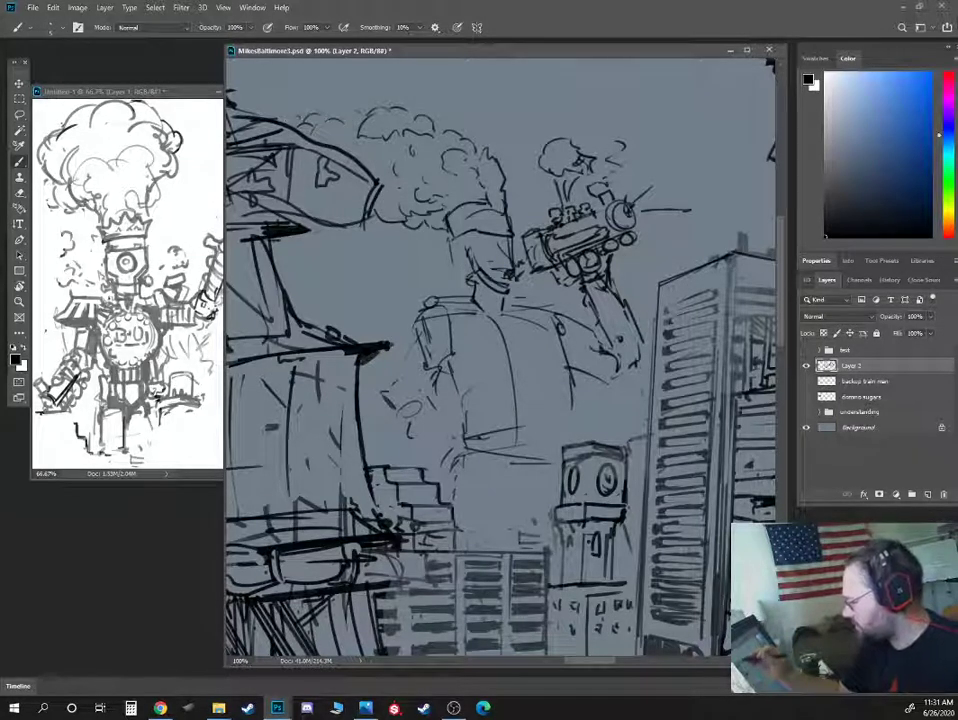
# - Erase the plume's rough end above the ship's flag and redraw it as trailing smoke curls behind the flag
pyautogui.press('e')
pyautogui.moveTo(300, 128)
pyautogui.mouseDown()
pyautogui.moveTo(348, 106)
pyautogui.moveTo(372, 109)
pyautogui.moveTo(314, 106)
pyautogui.mouseUp()
pyautogui.press('b')
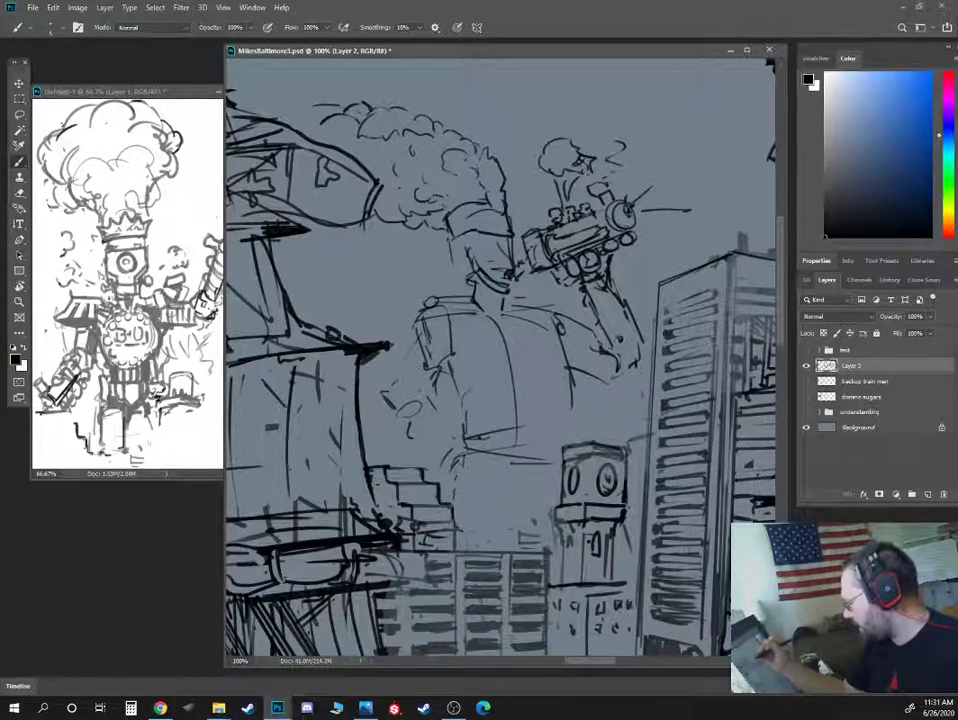
pyautogui.moveTo(432, 232); pyautogui.dragTo(340, 232)
pyautogui.moveTo(363, 132); pyautogui.dragTo(597, 185)
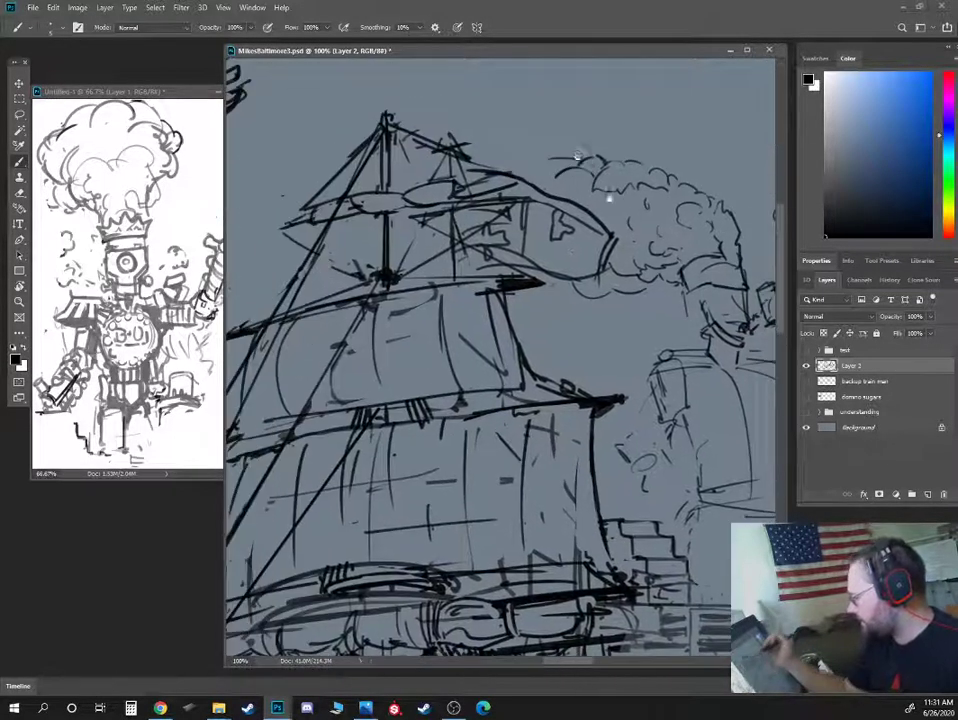
pyautogui.moveTo(532, 145); pyautogui.dragTo(543, 125)
pyautogui.moveTo(708, 216)
pyautogui.mouseDown()
pyautogui.moveTo(483, 241)
pyautogui.moveTo(562, 222)
pyautogui.moveTo(726, 218)
pyautogui.mouseUp()
# - Sketch the robot's lowered arm, bending at the elbow beside the ship's sail
pyautogui.hotkey('ctrl', '-')
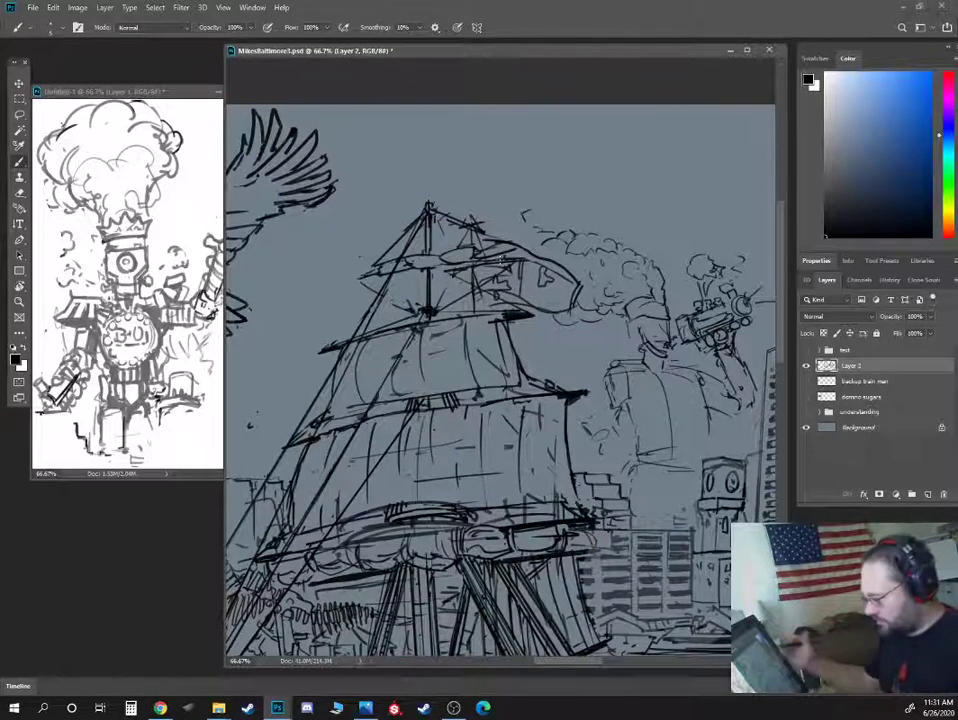
pyautogui.moveTo(650, 303); pyautogui.dragTo(518, 210)
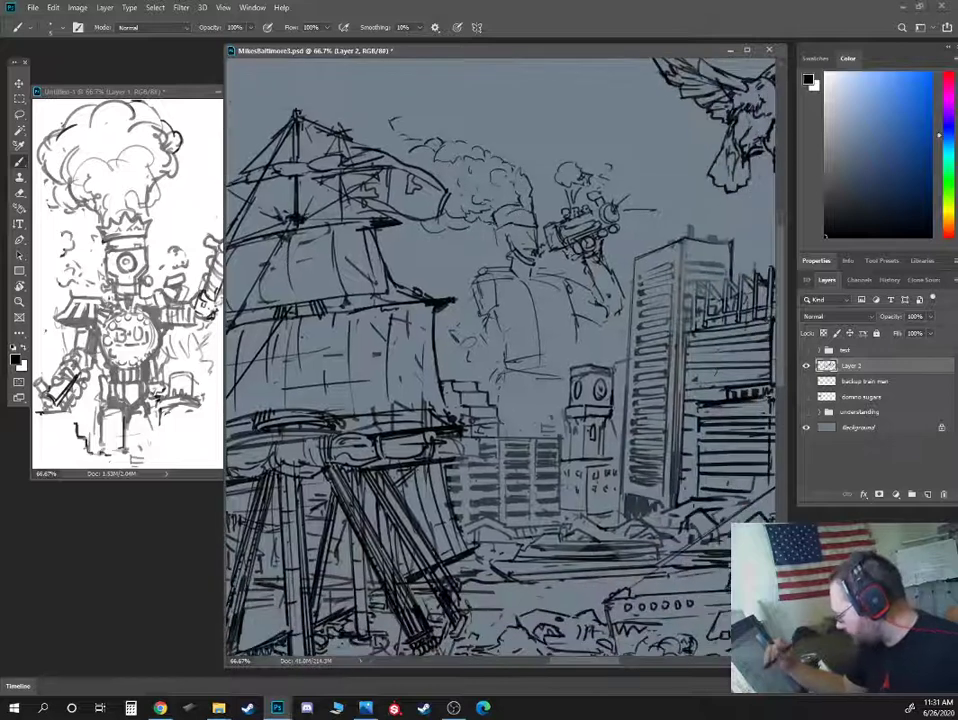
pyautogui.moveTo(343, 249); pyautogui.dragTo(366, 258)
pyautogui.moveTo(481, 356)
pyautogui.mouseDown()
pyautogui.moveTo(514, 371)
pyautogui.moveTo(472, 333)
pyautogui.mouseUp()
pyautogui.moveTo(476, 276)
pyautogui.mouseDown()
pyautogui.moveTo(463, 292)
pyautogui.moveTo(494, 318)
pyautogui.mouseUp()
# - Clean up the shoulder, draw a fringed epaulette on it and outline a round, riveted boiler plate on the chest
pyautogui.press('e')
pyautogui.press('b')
pyautogui.press('b')
pyautogui.moveTo(345, 225)
pyautogui.mouseDown()
pyautogui.moveTo(364, 202)
pyautogui.moveTo(374, 216)
pyautogui.moveTo(382, 200)
pyautogui.moveTo(401, 211)
pyautogui.moveTo(385, 210)
pyautogui.moveTo(382, 231)
pyautogui.moveTo(384, 211)
pyautogui.moveTo(396, 216)
pyautogui.moveTo(382, 236)
pyautogui.moveTo(390, 268)
pyautogui.moveTo(402, 274)
pyautogui.mouseUp()
pyautogui.moveTo(398, 212)
pyautogui.mouseDown()
pyautogui.moveTo(414, 221)
pyautogui.moveTo(418, 211)
pyautogui.moveTo(392, 223)
pyautogui.mouseUp()
pyautogui.moveTo(382, 248)
pyautogui.mouseDown()
pyautogui.moveTo(388, 237)
pyautogui.moveTo(400, 269)
pyautogui.mouseUp()
pyautogui.moveTo(406, 278); pyautogui.dragTo(417, 270)
pyautogui.moveTo(417, 278); pyautogui.dragTo(421, 269)
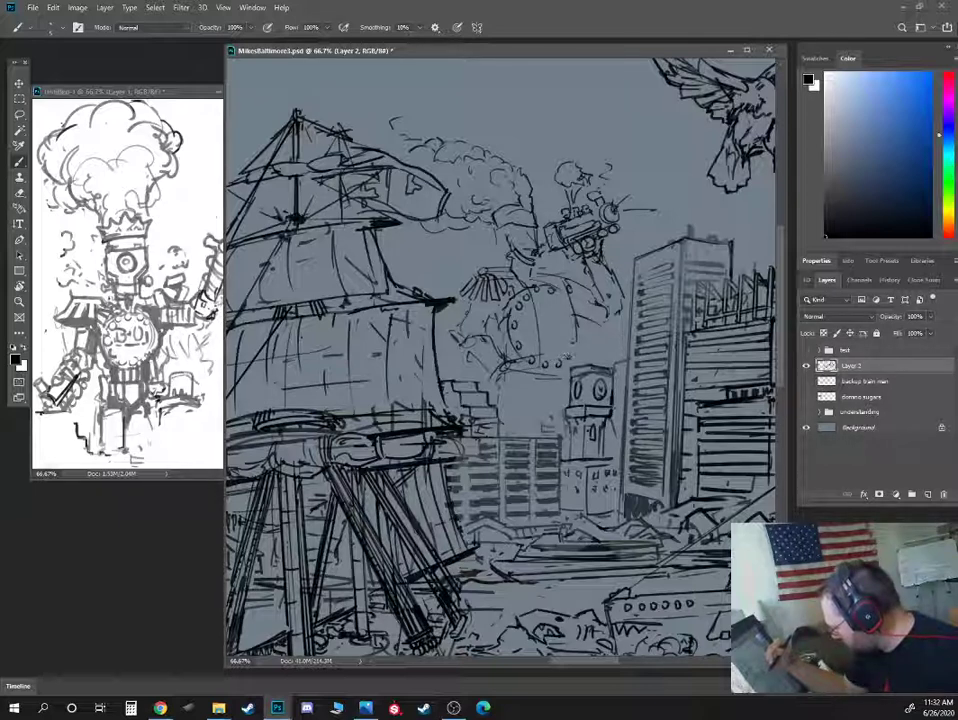
# - Add rivets along the chest plate's outer edge and erase the old torso line inside it
pyautogui.moveTo(569, 346); pyautogui.dragTo(578, 330)
pyautogui.press('e')
pyautogui.moveTo(533, 302); pyautogui.dragTo(537, 352)
pyautogui.press('b')
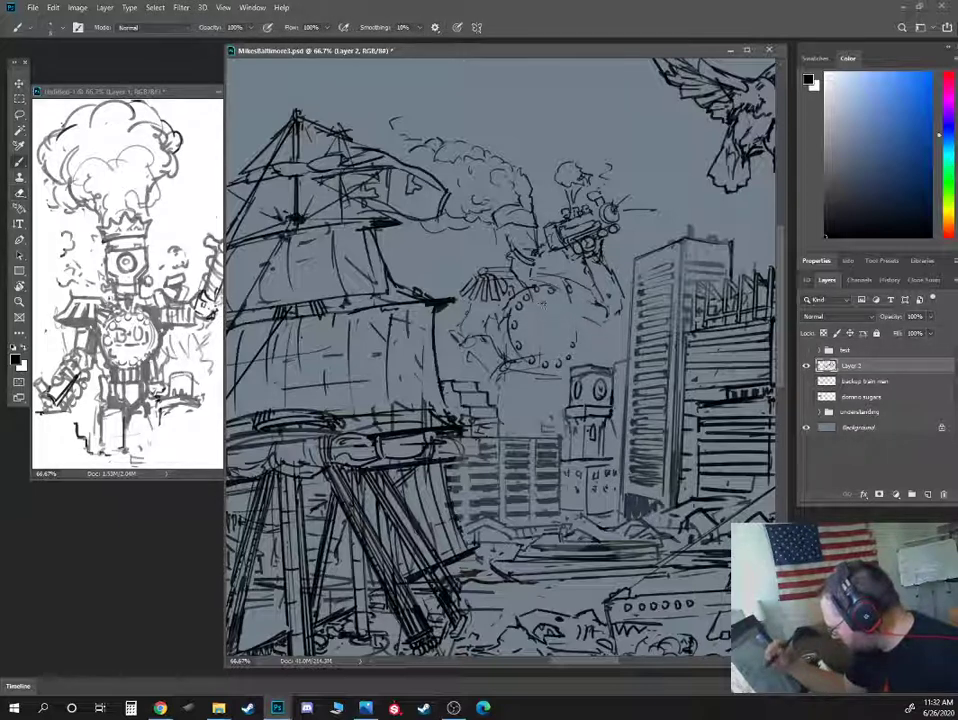
# - Erase the robot's flat cap and redraw the head as a rounded locomotive front with a large round eye
pyautogui.press('e')
pyautogui.moveTo(535, 220)
pyautogui.mouseDown()
pyautogui.moveTo(530, 242)
pyautogui.moveTo(508, 218)
pyautogui.mouseUp()
pyautogui.press('b')
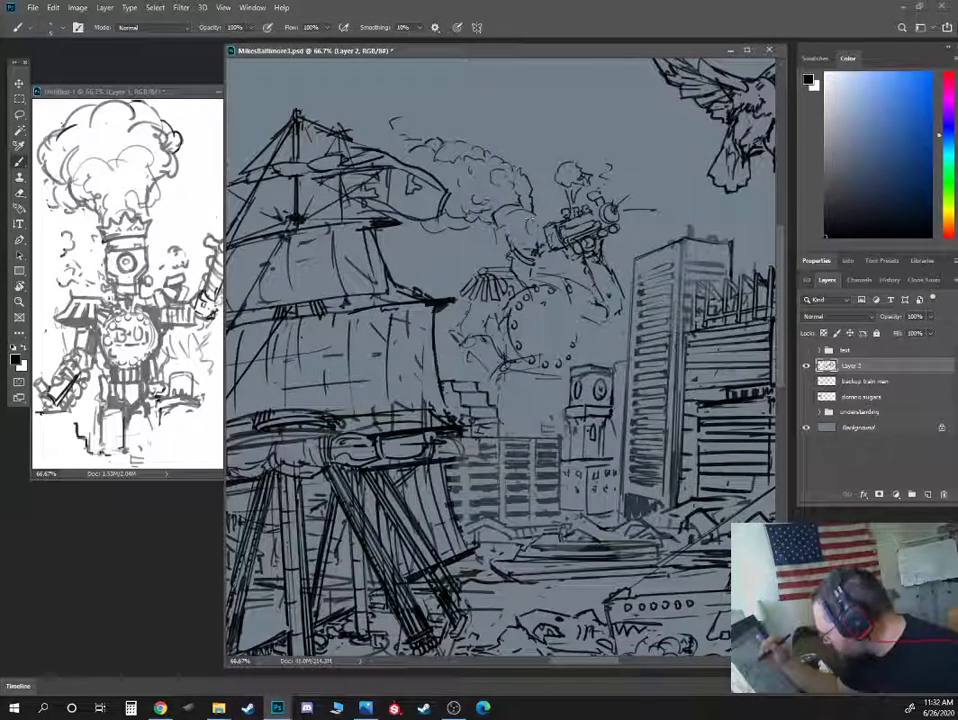
pyautogui.moveTo(531, 218); pyautogui.dragTo(533, 236)
pyautogui.moveTo(398, 152)
pyautogui.mouseDown()
pyautogui.moveTo(389, 170)
pyautogui.moveTo(396, 182)
pyautogui.moveTo(386, 183)
pyautogui.mouseUp()
# - Erase part of the smoke above the head and draw a chimney there with fresh smoke curling from it
pyautogui.press('e')
pyautogui.moveTo(527, 207)
pyautogui.mouseDown()
pyautogui.moveTo(510, 190)
pyautogui.moveTo(481, 226)
pyautogui.moveTo(467, 219)
pyautogui.moveTo(516, 206)
pyautogui.moveTo(513, 186)
pyautogui.moveTo(528, 185)
pyautogui.moveTo(526, 209)
pyautogui.mouseUp()
pyautogui.press('b')
pyautogui.press('e')
pyautogui.press('b')
pyautogui.moveTo(398, 113); pyautogui.dragTo(357, 145)
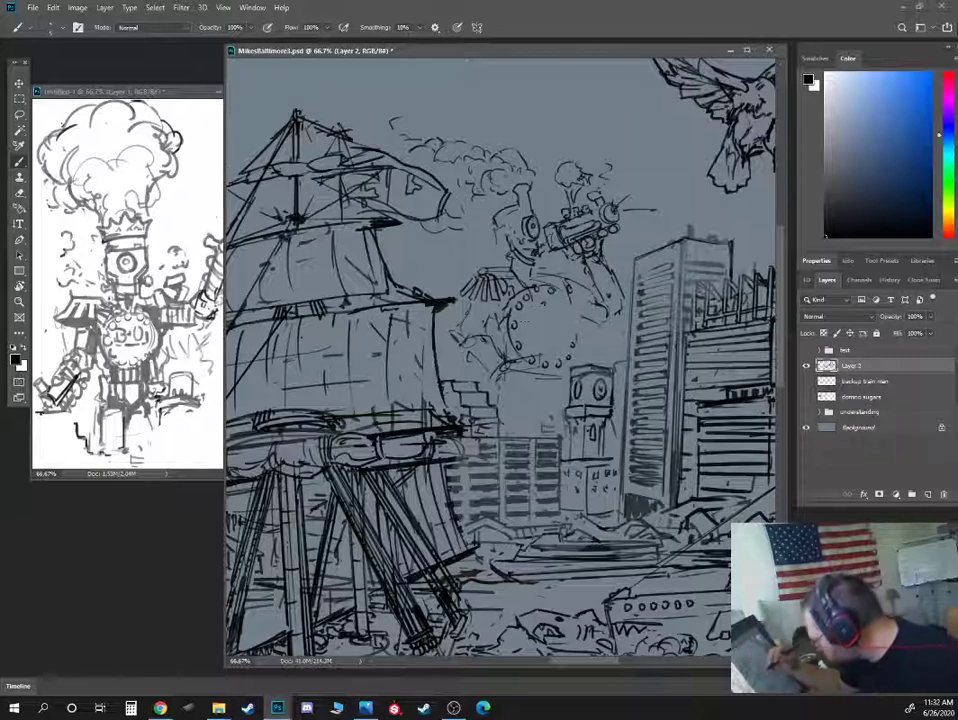
# - Letter "B&O" in block characters at the centre of the robot's round chest plate
pyautogui.moveTo(523, 323); pyautogui.dragTo(537, 310)
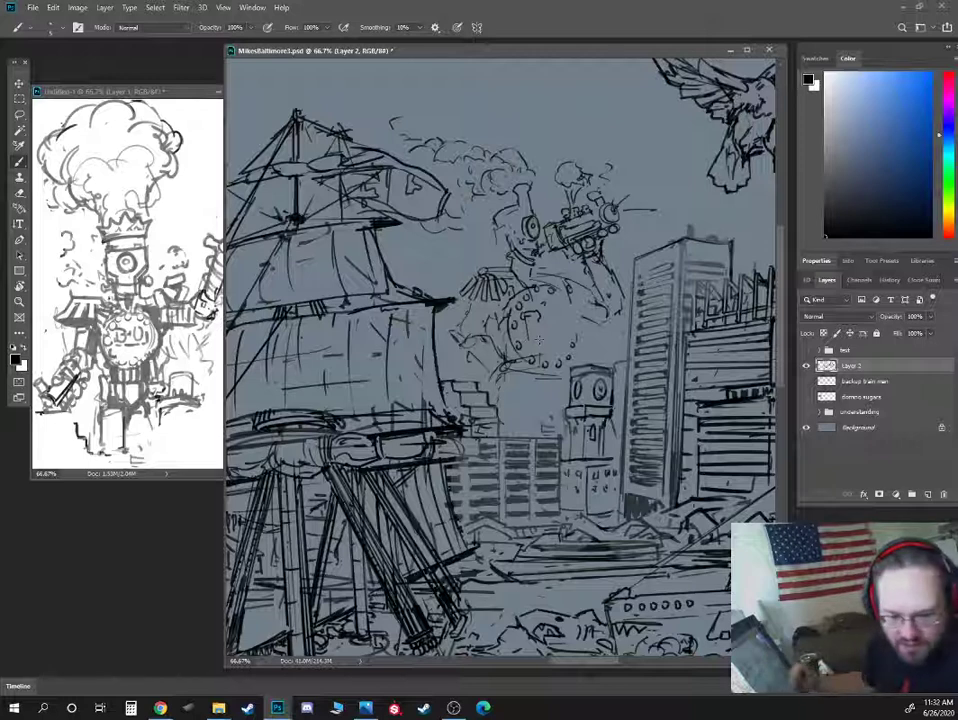
pyautogui.moveTo(538, 316); pyautogui.dragTo(541, 340)
pyautogui.moveTo(407, 248); pyautogui.dragTo(396, 259)
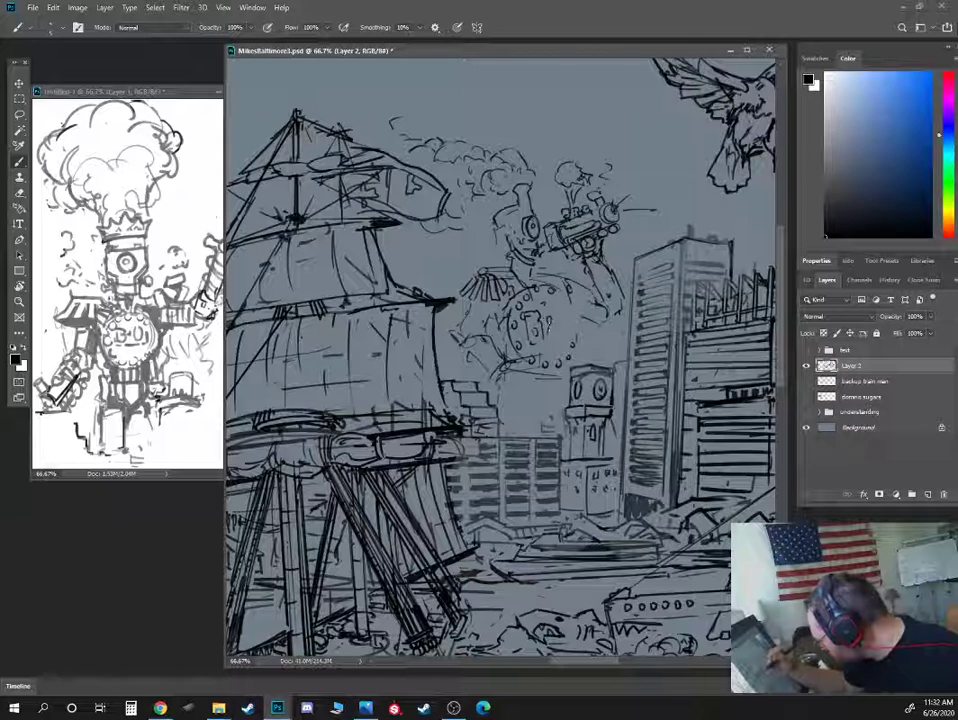
pyautogui.moveTo(554, 311)
pyautogui.mouseDown()
pyautogui.moveTo(556, 334)
pyautogui.moveTo(563, 310)
pyautogui.mouseUp()
# - Define the lowered arm's elbow joint, forearm and hand beside the robot's waist
pyautogui.moveTo(420, 217)
pyautogui.mouseDown()
pyautogui.moveTo(428, 260)
pyautogui.moveTo(378, 271)
pyautogui.moveTo(367, 252)
pyautogui.moveTo(375, 280)
pyautogui.mouseUp()
pyautogui.moveTo(504, 368)
pyautogui.mouseDown()
pyautogui.moveTo(513, 363)
pyautogui.moveTo(496, 383)
pyautogui.mouseUp()
pyautogui.moveTo(380, 292)
pyautogui.mouseDown()
pyautogui.moveTo(386, 301)
pyautogui.moveTo(379, 286)
pyautogui.moveTo(390, 293)
pyautogui.mouseUp()
pyautogui.moveTo(379, 277); pyautogui.dragTo(385, 284)
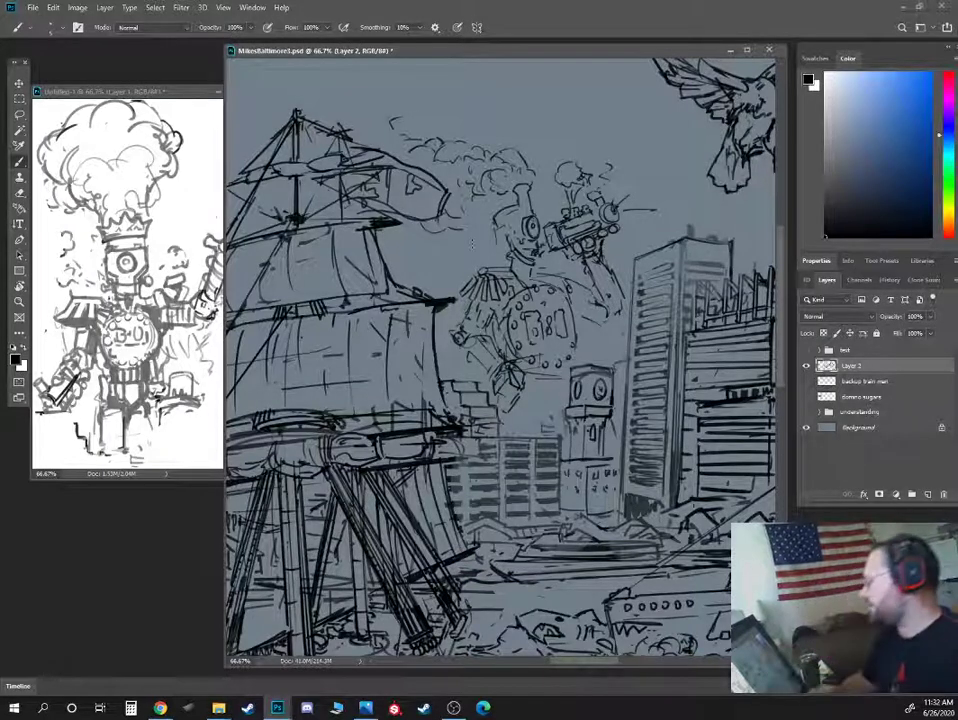
pyautogui.hotkey('ctrl', '+')
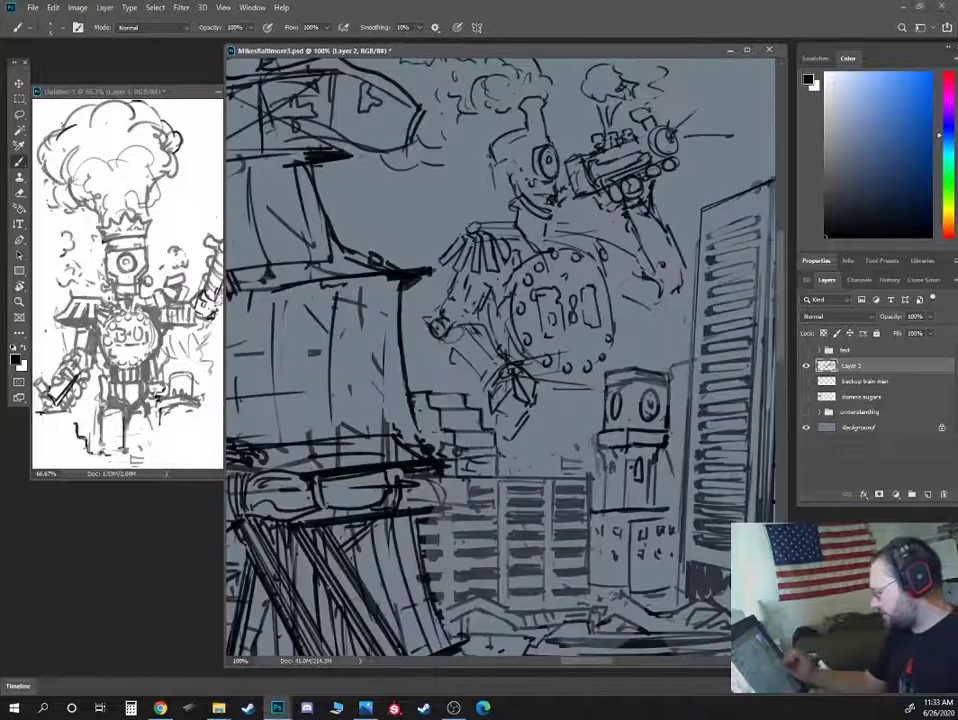
pyautogui.press('l')
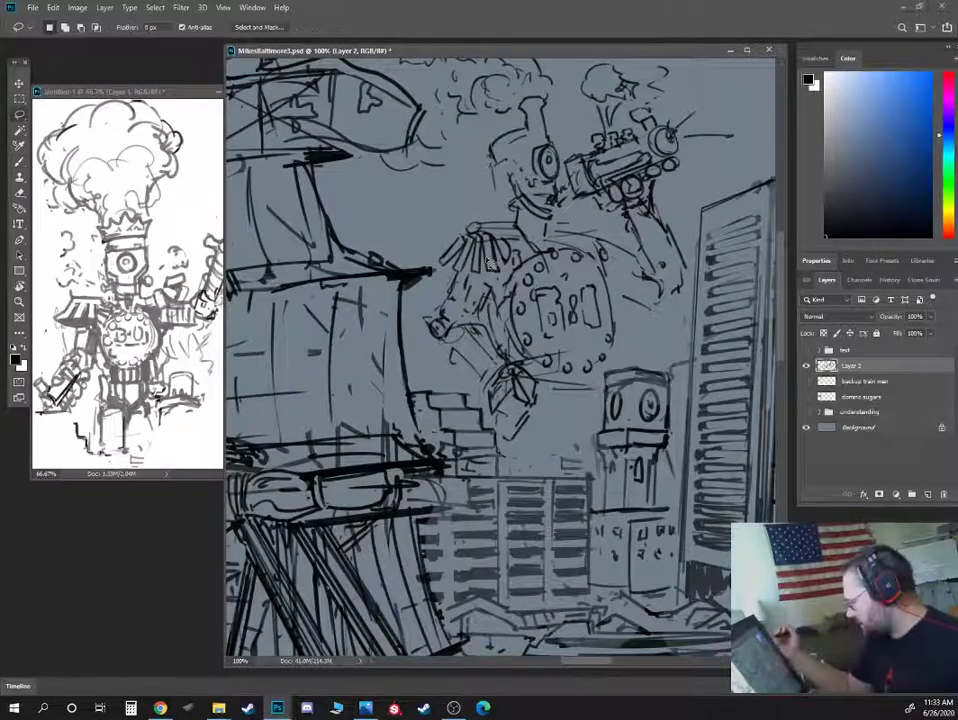
pyautogui.press('Delete')
pyautogui.hotkey('ctrl', 'z')
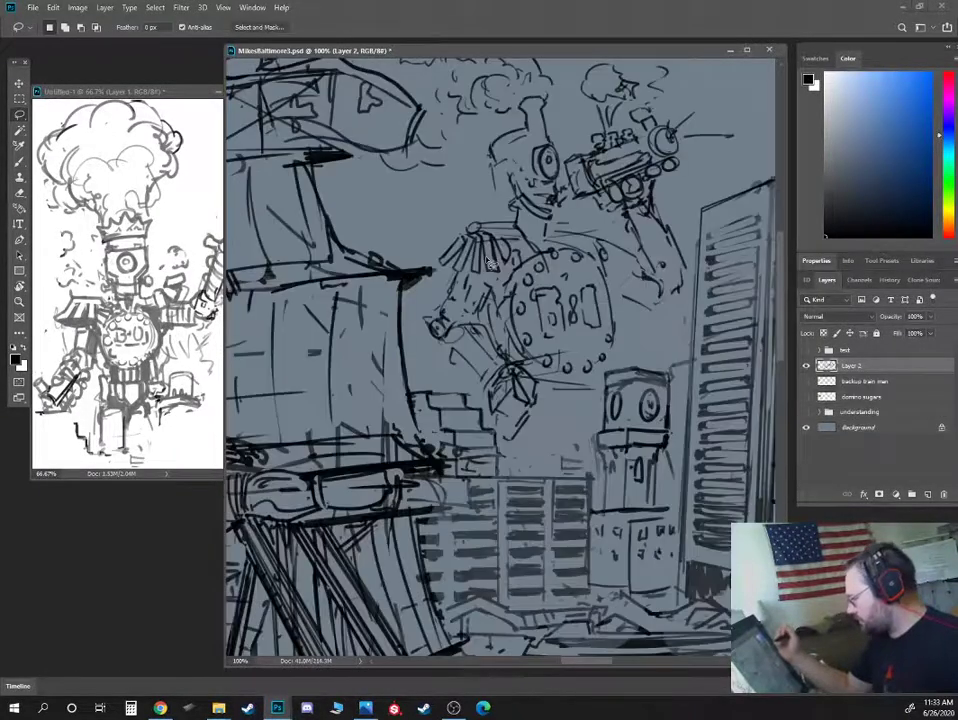
# - Lasso the whole robot with its smoke trail and move it slightly higher above the skyline
pyautogui.hotkey('ctrl', '-')
pyautogui.hotkey('ctrl', '-')
pyautogui.hotkey('ctrl', '-')
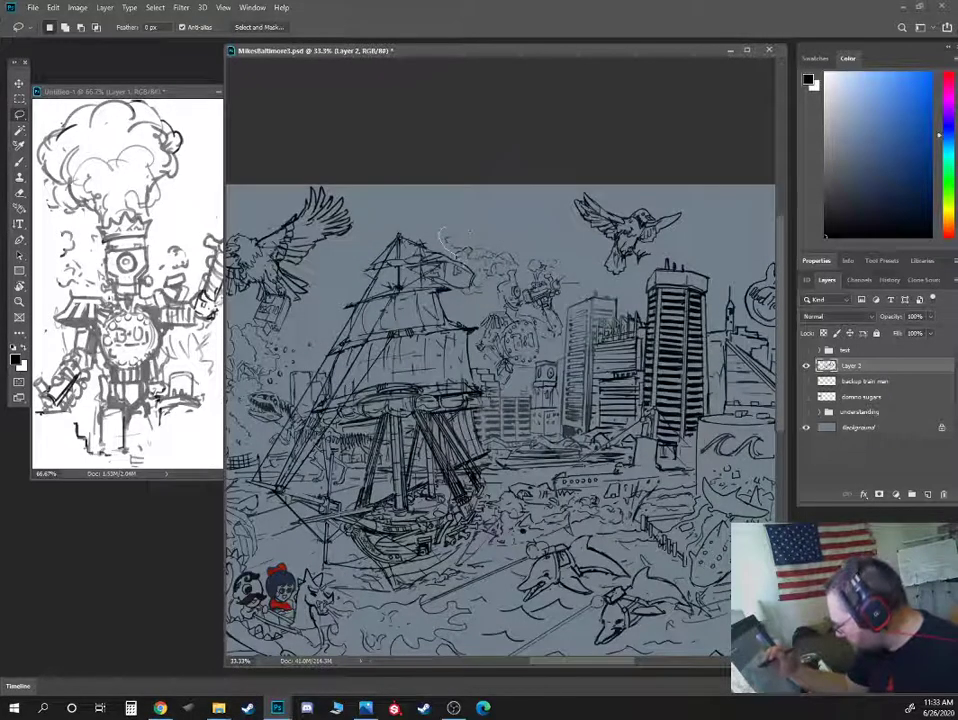
pyautogui.moveTo(442, 232)
pyautogui.mouseDown()
pyautogui.moveTo(468, 268)
pyautogui.moveTo(468, 318)
pyautogui.moveTo(505, 388)
pyautogui.moveTo(552, 358)
pyautogui.moveTo(567, 325)
pyautogui.moveTo(568, 300)
pyautogui.moveTo(535, 245)
pyautogui.moveTo(545, 243)
pyautogui.mouseUp()
pyautogui.press('v')
pyautogui.hotkey('ctrl', 'd')
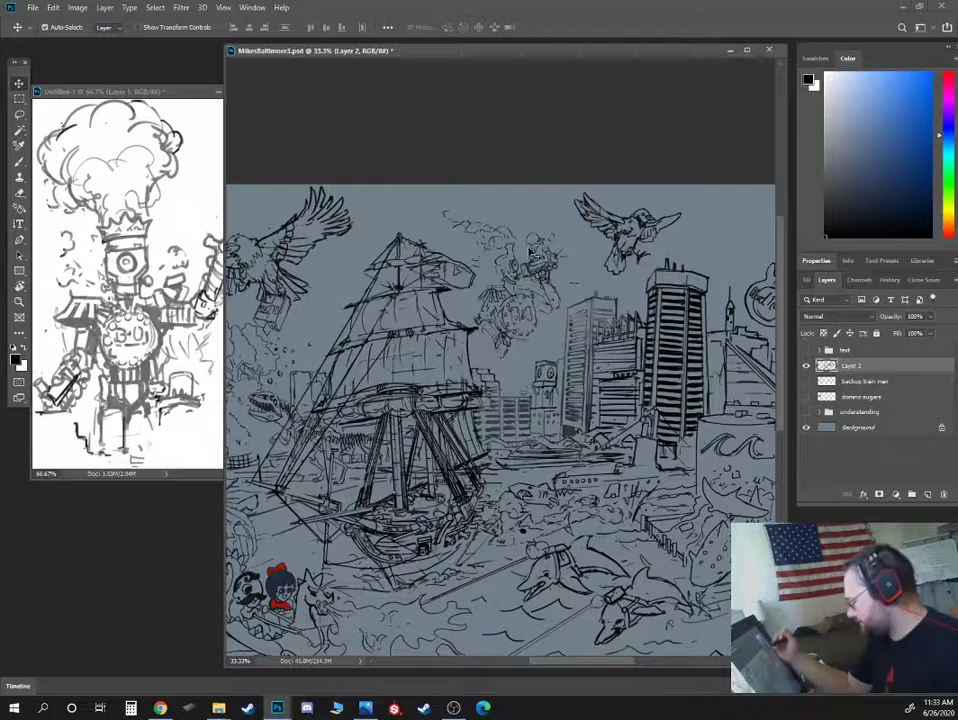
# - Examine the drum major's uniform, hat and fringed epaulettes in the Jackson State University marching video in the browser
pyautogui.hotkey('ctrl', '+')
pyautogui.hotkey('ctrl', '+')
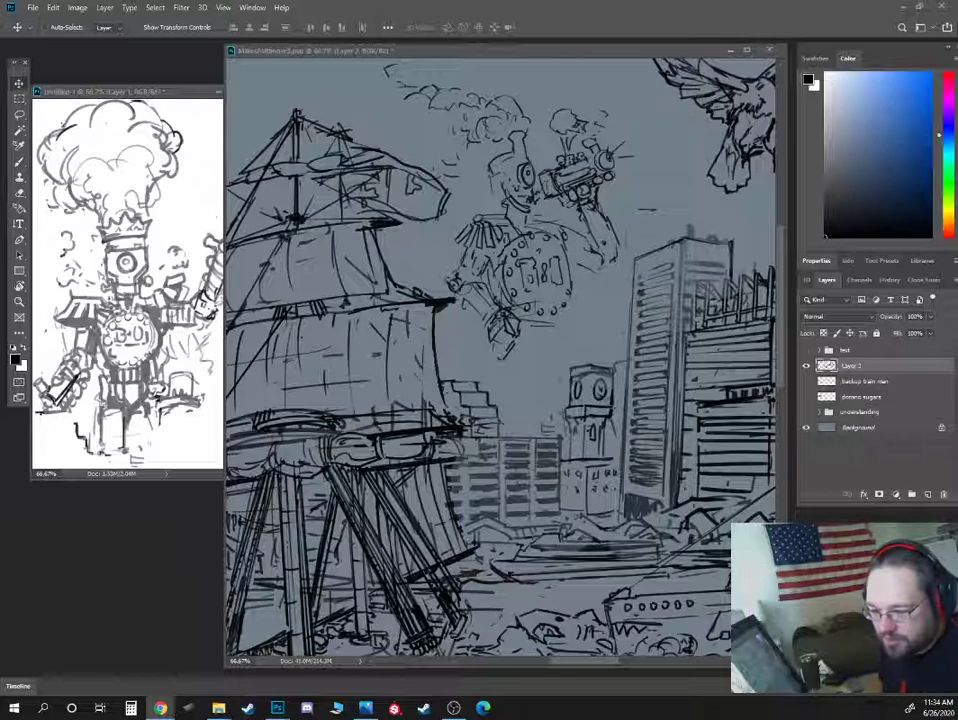
pyautogui.moveTo(300, 700); pyautogui.dragTo(494, 73)
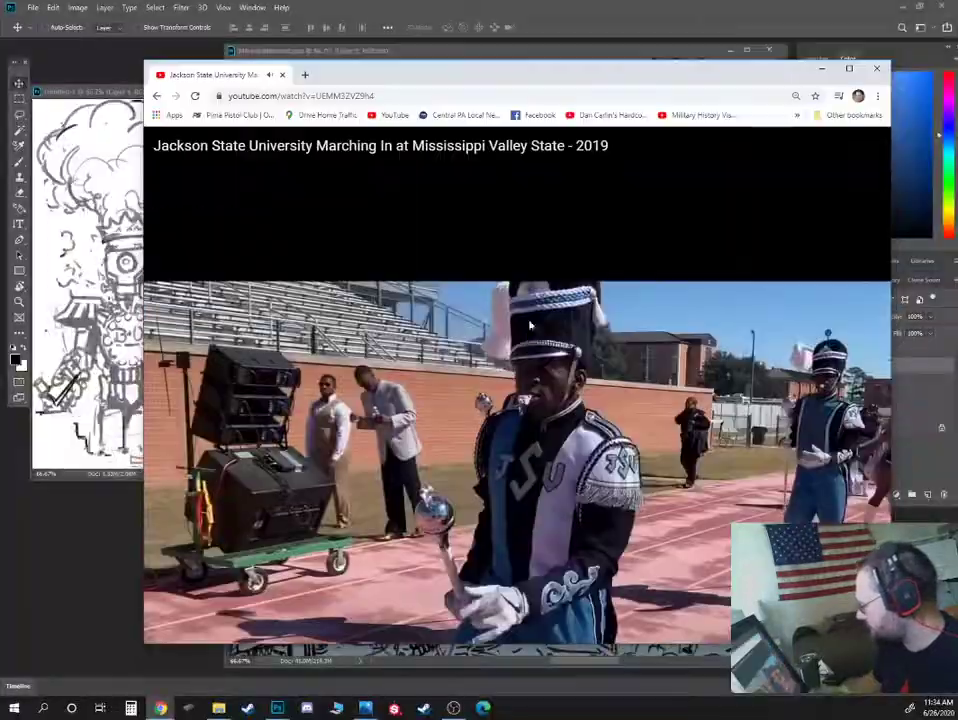
pyautogui.moveTo(466, 84); pyautogui.dragTo(2, 62)
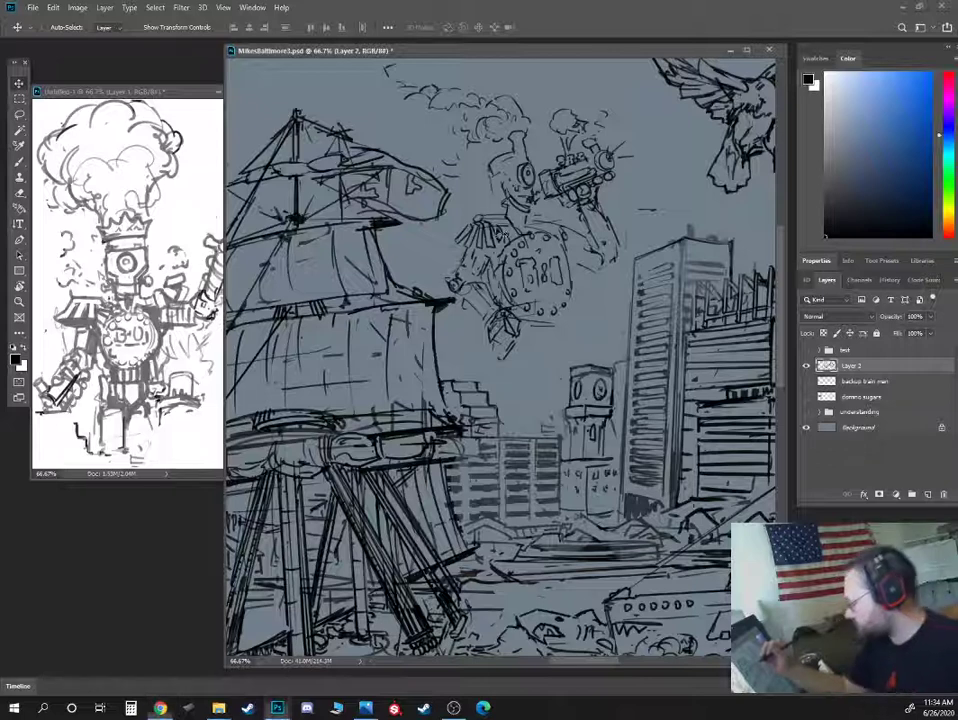
# - Clean up the robot's shoulder line with a smaller eraser and draw its collar and a fringed epaulette on the raised-arm shoulder
pyautogui.press('b')
pyautogui.press('e')
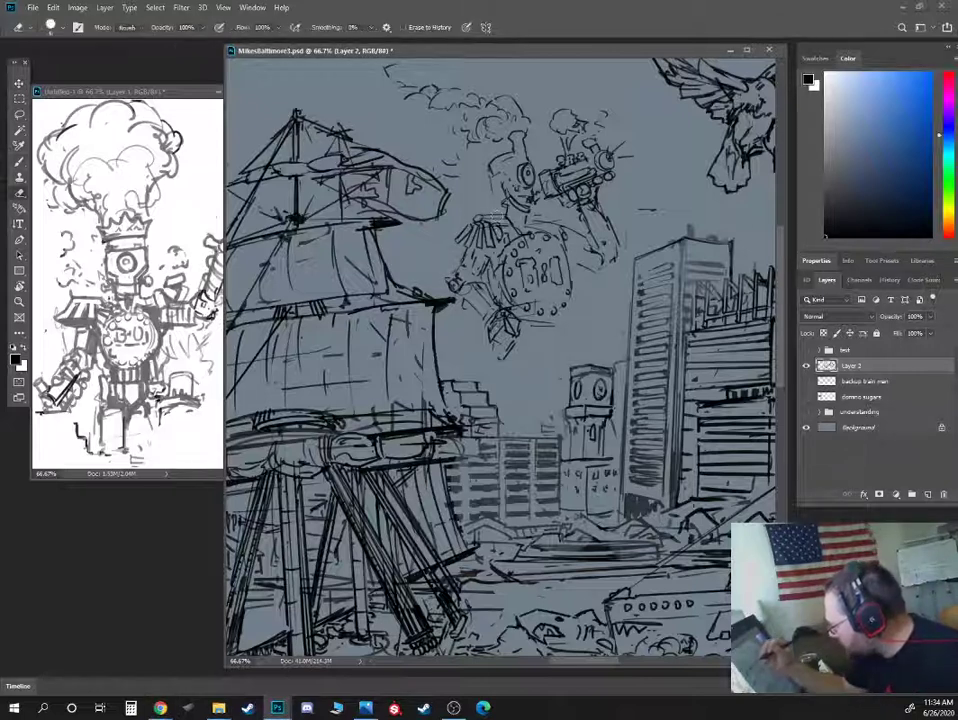
pyautogui.press('[')
pyautogui.press('[')
pyautogui.press('[')
pyautogui.press('[')
pyautogui.press('[')
pyautogui.press('[')
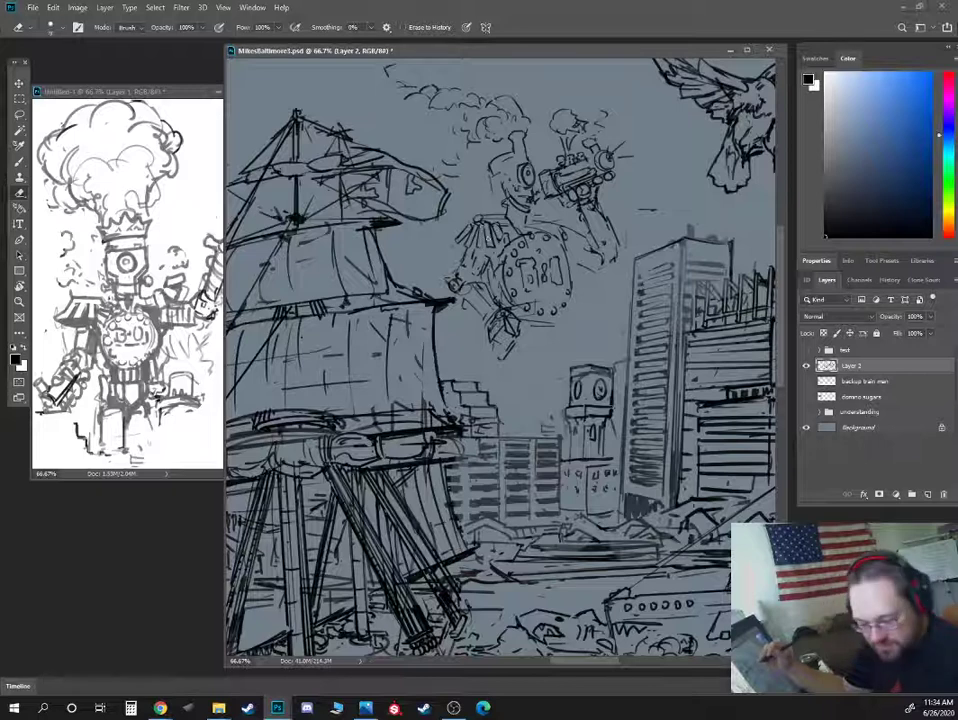
pyautogui.press('b')
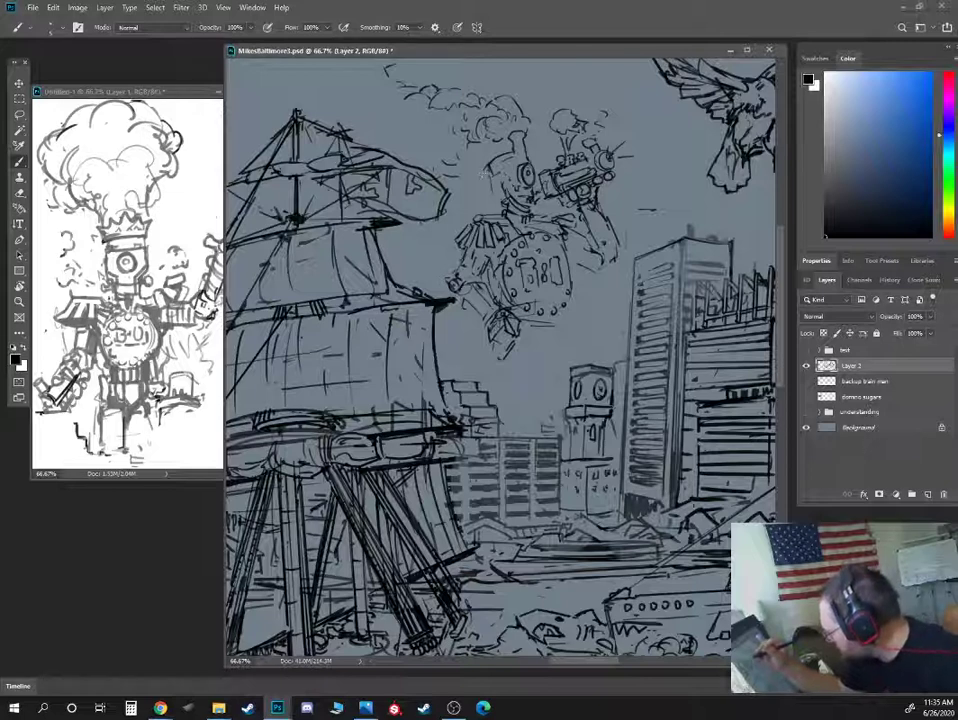
# - Erase and redraw the back of the robot's head as a clean rounded outline with side detail
pyautogui.press('e')
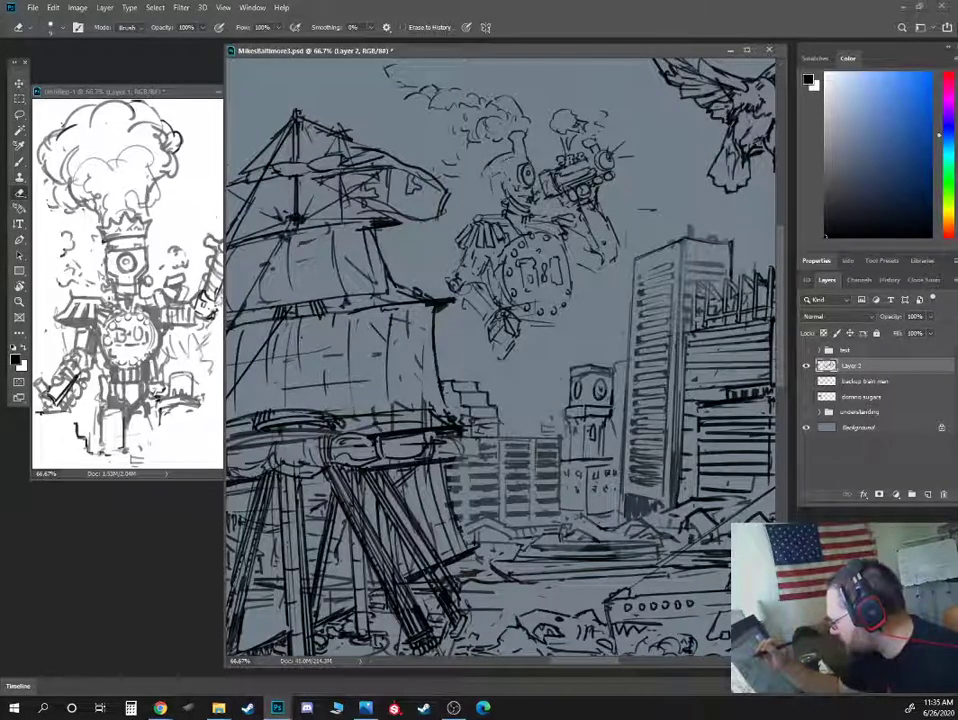
pyautogui.press('b')
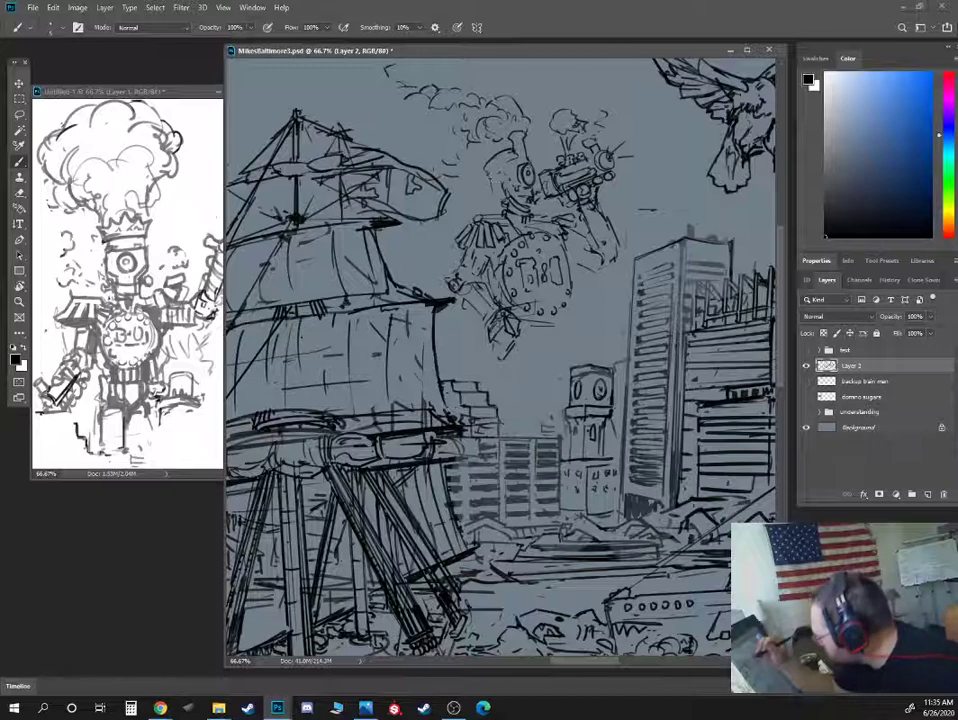
pyautogui.hotkey('ctrl', 'z')
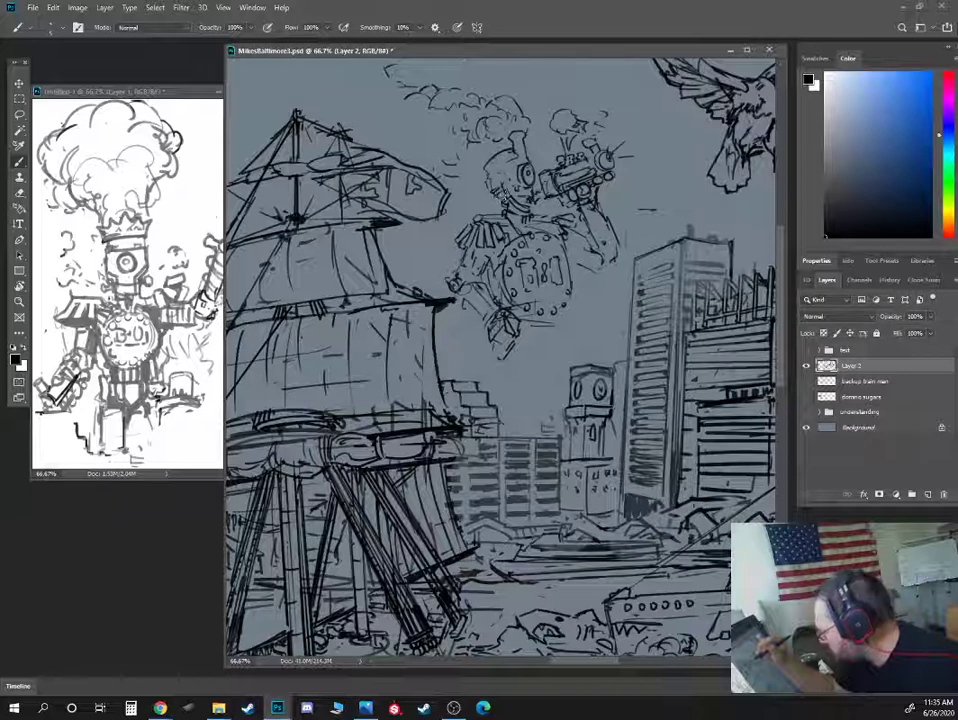
pyautogui.press('e')
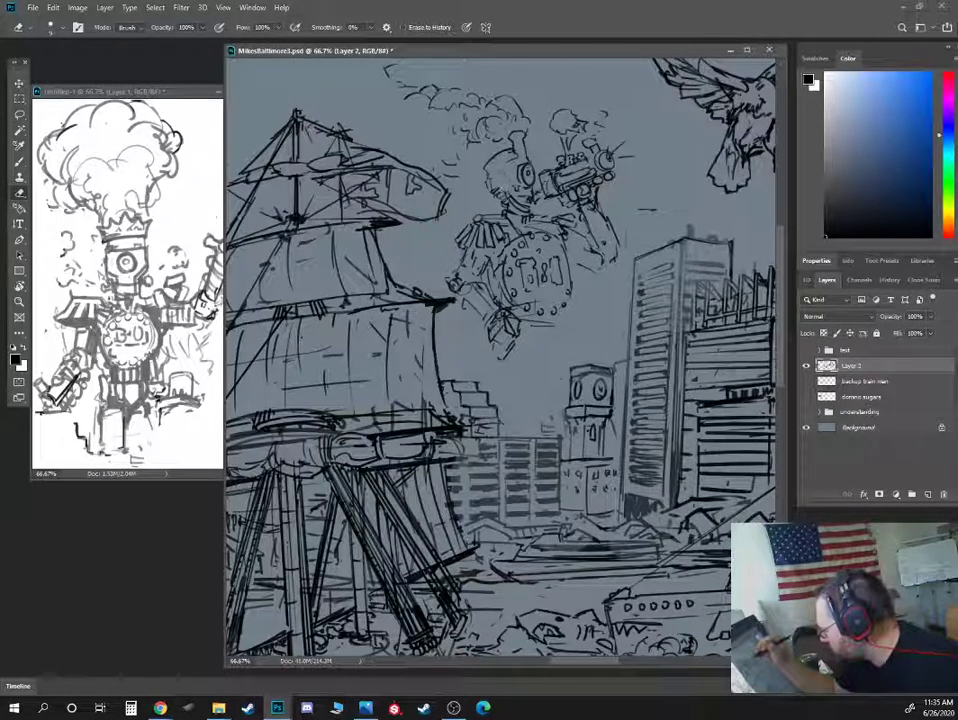
pyautogui.press('b')
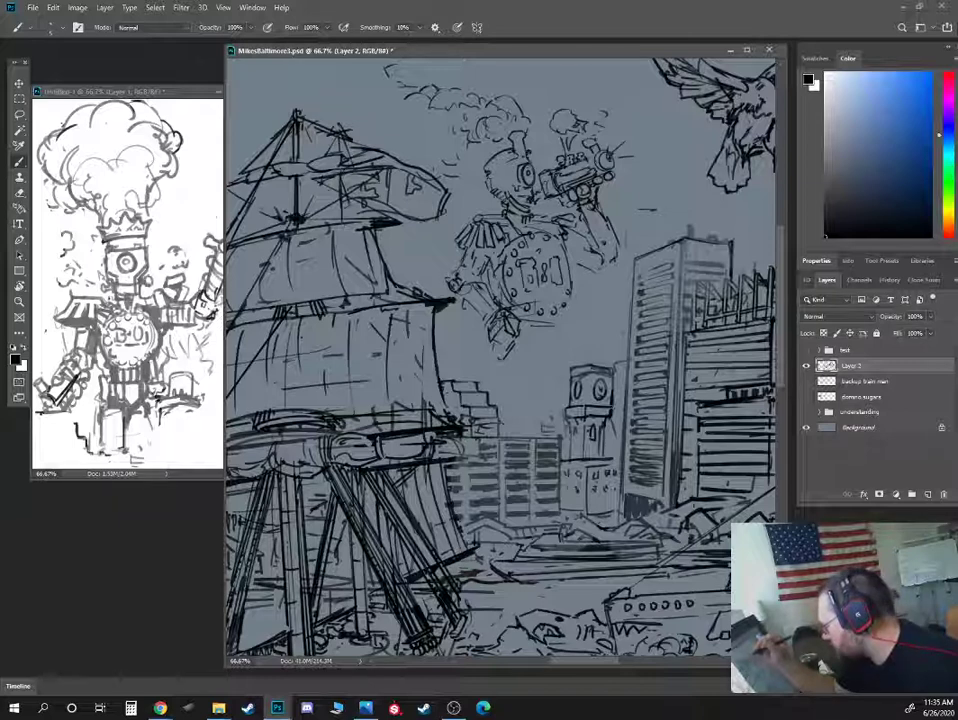
# - Erase the top of the robot's head and draw a banded marching-band cap beside the chimney
pyautogui.press('e')
pyautogui.moveTo(518, 152); pyautogui.dragTo(488, 172)
pyautogui.press('b')
pyautogui.hotkey('ctrl', 'z')
pyautogui.press('b')
pyautogui.moveTo(516, 151)
pyautogui.mouseDown()
pyautogui.moveTo(485, 166)
pyautogui.moveTo(516, 156)
pyautogui.mouseUp()
pyautogui.hotkey('ctrl', 'shift', 'z')
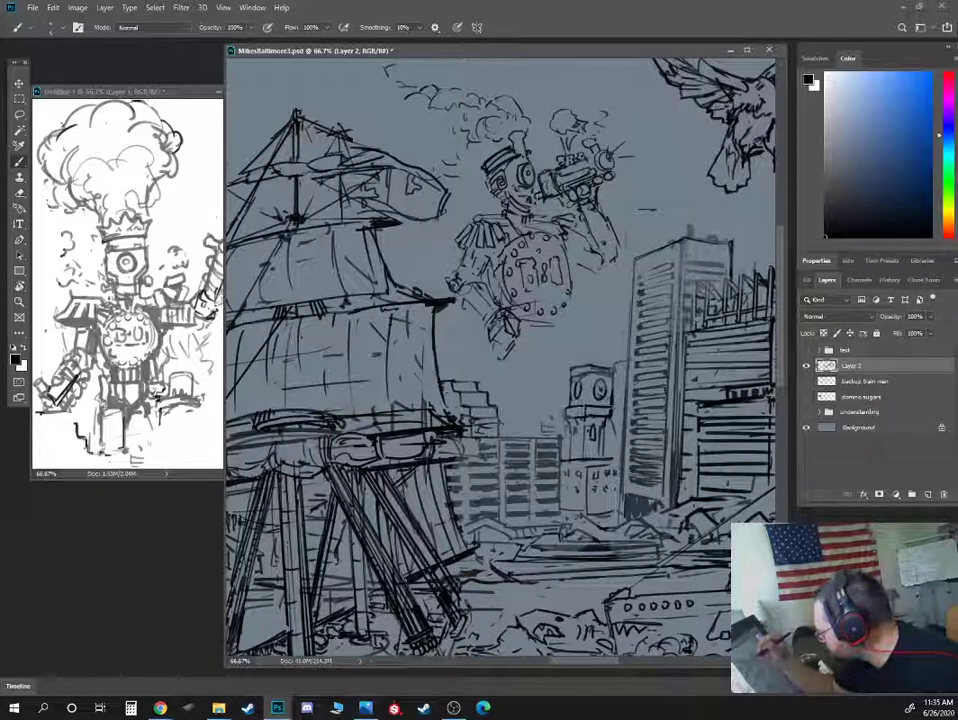
# - Refine the robot's face below the eye, redrawing the mouth and jaw where they meet the weapon
pyautogui.press('e')
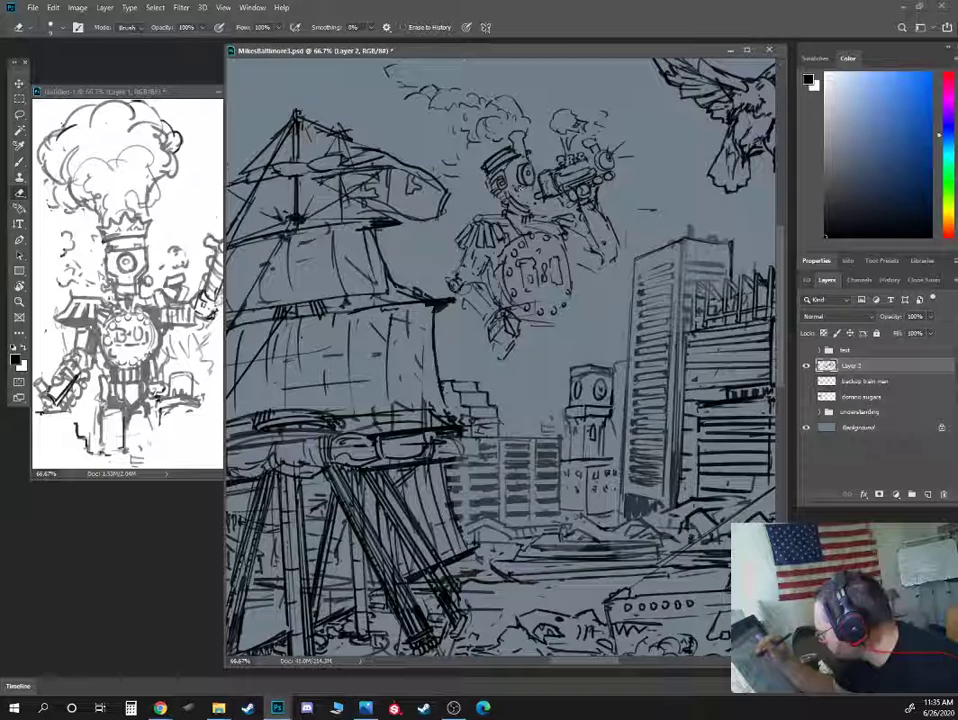
pyautogui.press('b')
pyautogui.press('e')
pyautogui.press('b')
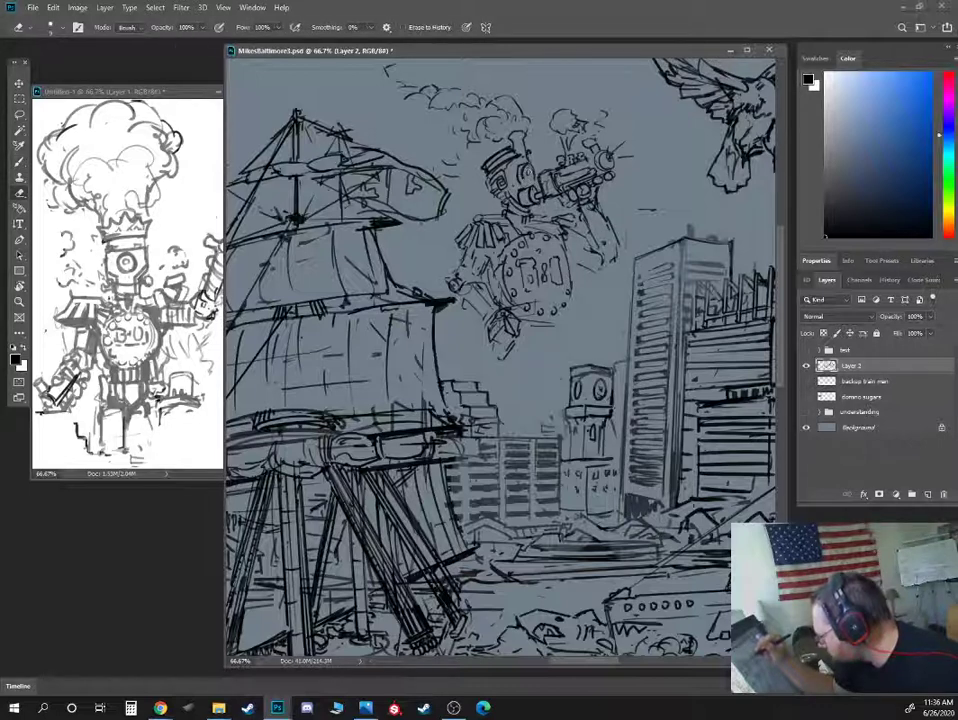
pyautogui.press('e')
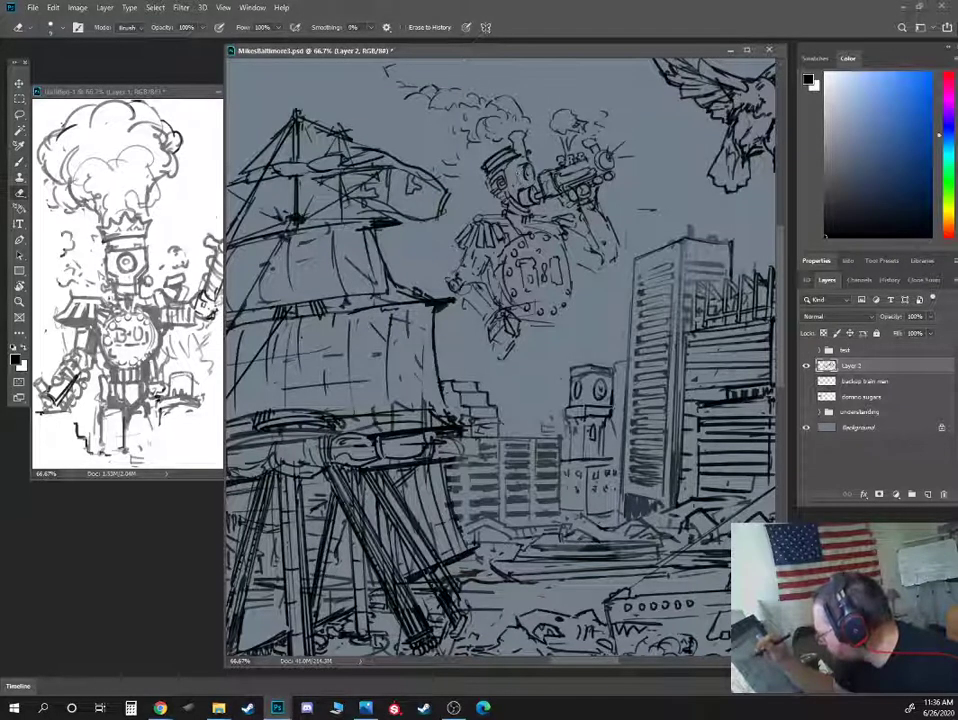
pyautogui.press('b')
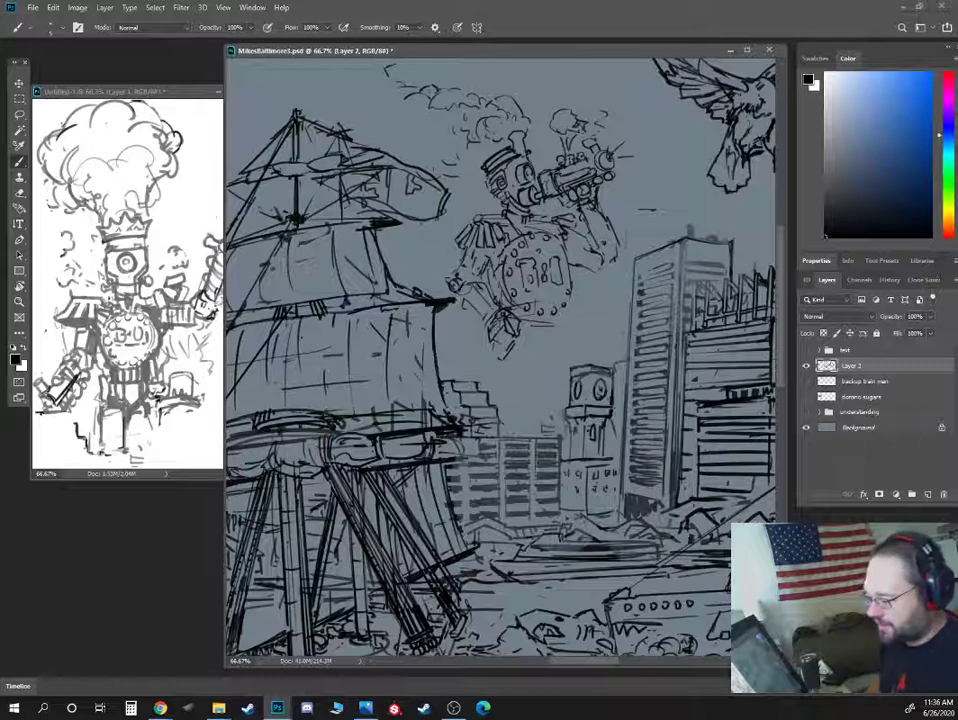
# - Rework the smoke puffs curling from the chimney and define the raised arm's round elbow joint
pyautogui.press('e')
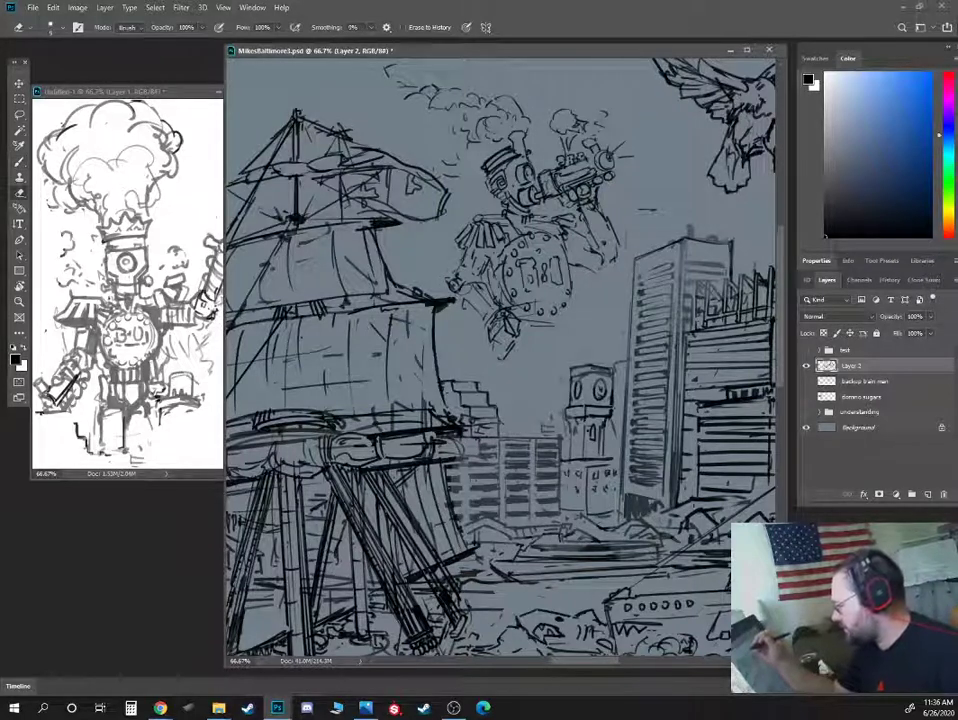
pyautogui.press('b')
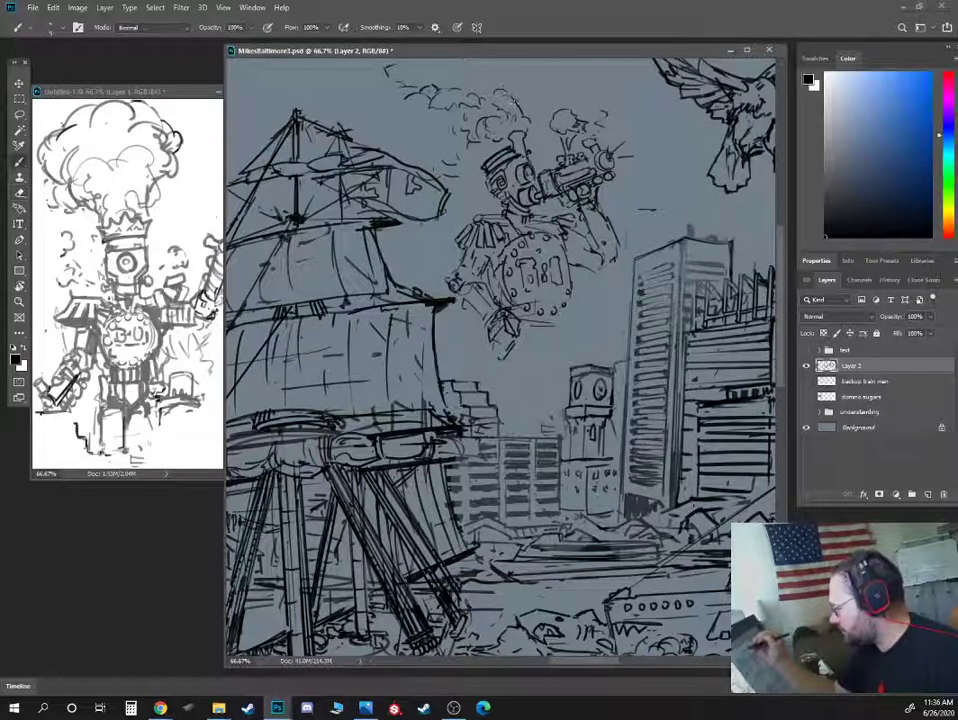
pyautogui.press('e')
pyautogui.press('b')
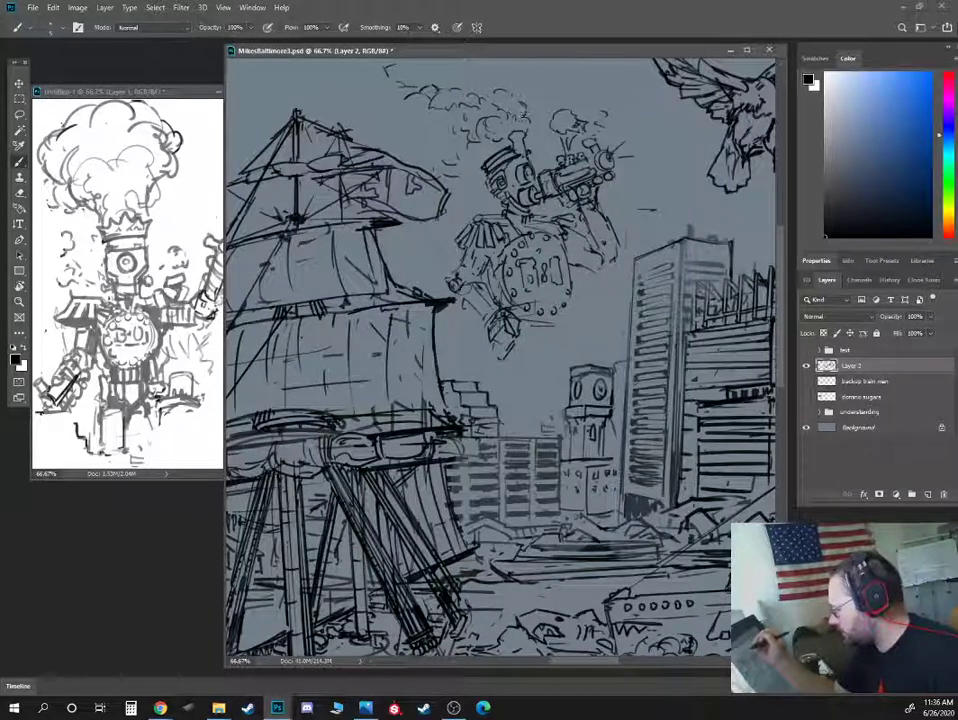
pyautogui.press('e')
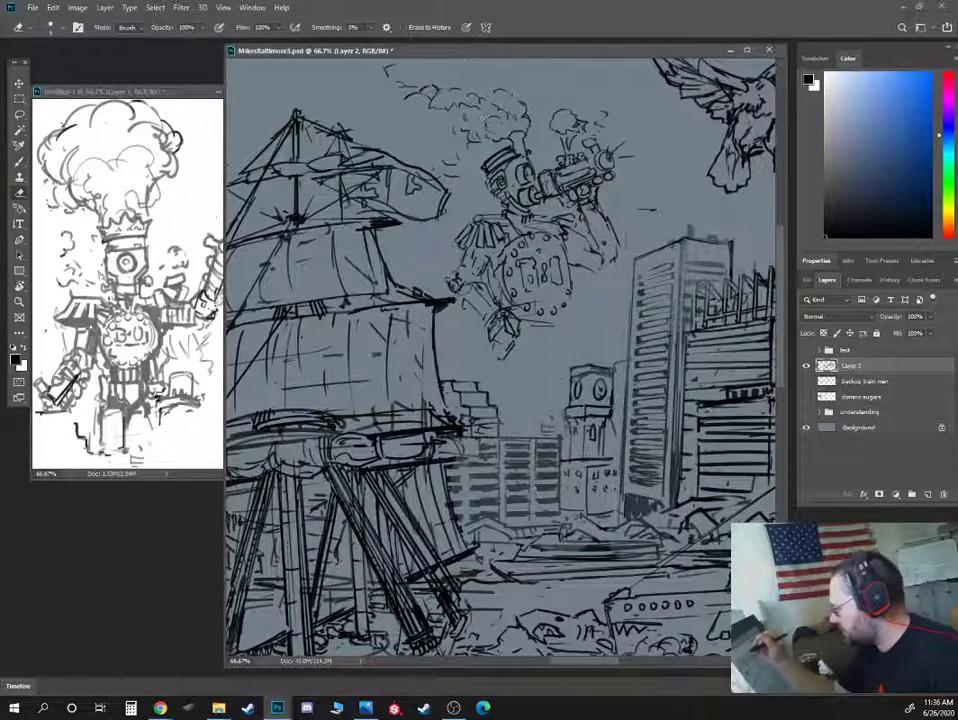
pyautogui.press('b')
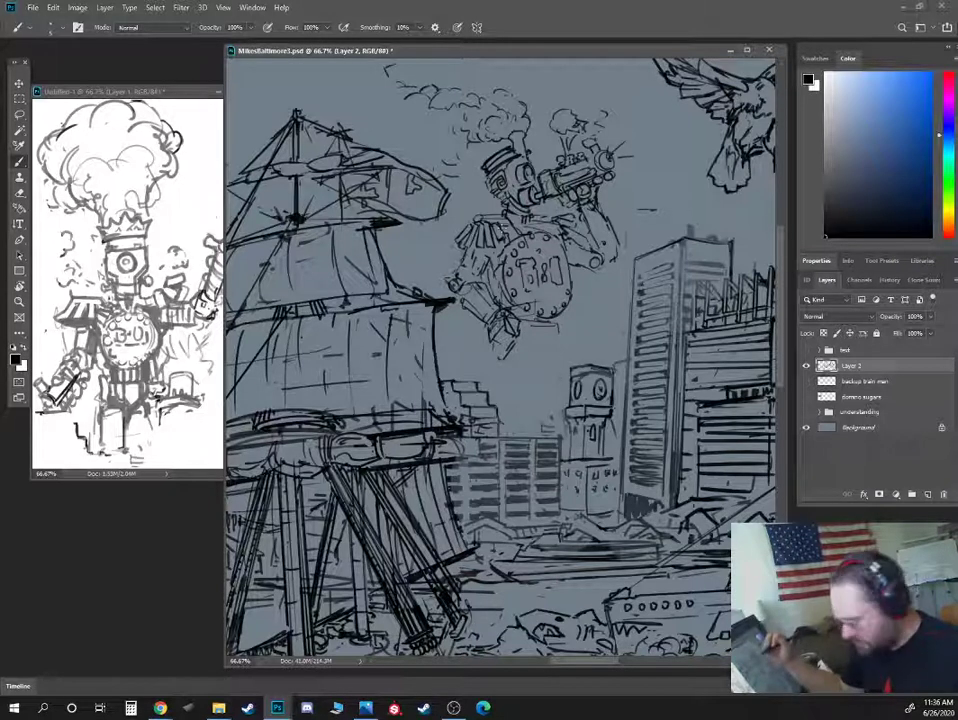
# - Lasso the robot with its smoke and shift it slightly away from the ship's sails
pyautogui.press('l')
pyautogui.moveTo(385, 68)
pyautogui.mouseDown()
pyautogui.moveTo(430, 150)
pyautogui.moveTo(468, 330)
pyautogui.moveTo(585, 335)
pyautogui.moveTo(645, 200)
pyautogui.moveTo(494, 56)
pyautogui.moveTo(422, 68)
pyautogui.mouseUp()
pyautogui.press('v')
pyautogui.moveTo(573, 200); pyautogui.dragTo(591, 194)
pyautogui.hotkey('ctrl', 'd')
# - Select the robot's lowered arm and transform it, swinging the forearm and hand outward from the chest plate
pyautogui.press('l')
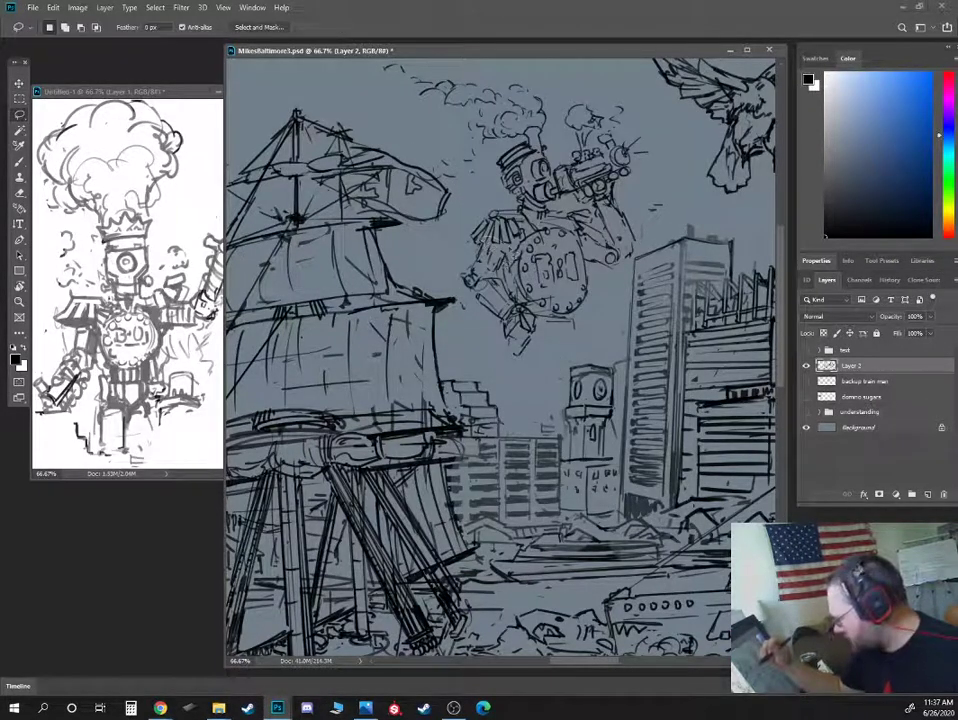
pyautogui.moveTo(513, 288)
pyautogui.mouseDown()
pyautogui.moveTo(542, 340)
pyautogui.moveTo(465, 250)
pyautogui.moveTo(515, 215)
pyautogui.moveTo(503, 287)
pyautogui.mouseUp()
pyautogui.hotkey('ctrl', 't')
pyautogui.moveTo(510, 192); pyautogui.dragTo(514, 193)
pyautogui.moveTo(515, 288)
pyautogui.mouseDown()
pyautogui.moveTo(499, 291)
pyautogui.moveTo(507, 285)
pyautogui.mouseUp()
pyautogui.press('Return')
pyautogui.hotkey('ctrl', 'd')
# - Redraw the lowered arm's connection to the shoulder and clean up the chest plate's rim and torso edge beside it
pyautogui.press('b')
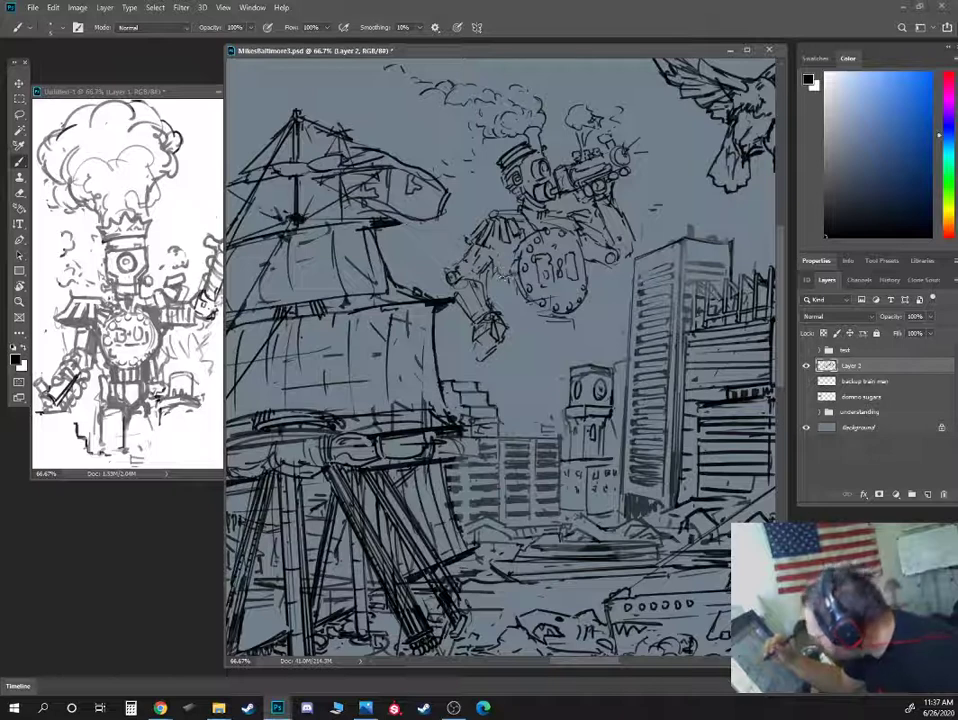
pyautogui.press('e')
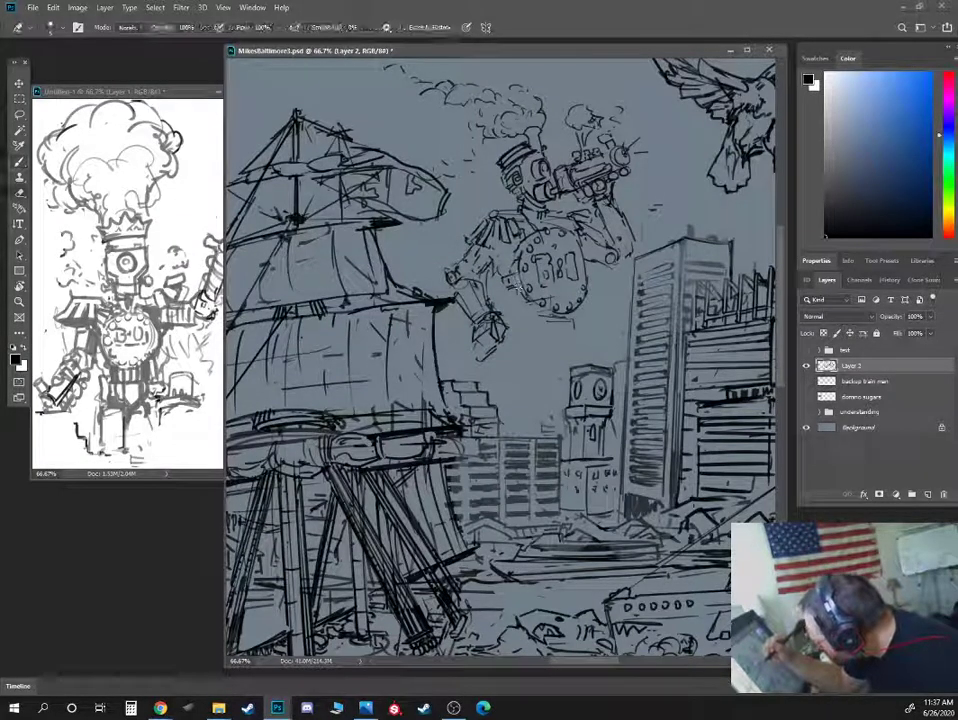
pyautogui.press('b')
pyautogui.moveTo(384, 190); pyautogui.dragTo(394, 226)
pyautogui.press('e')
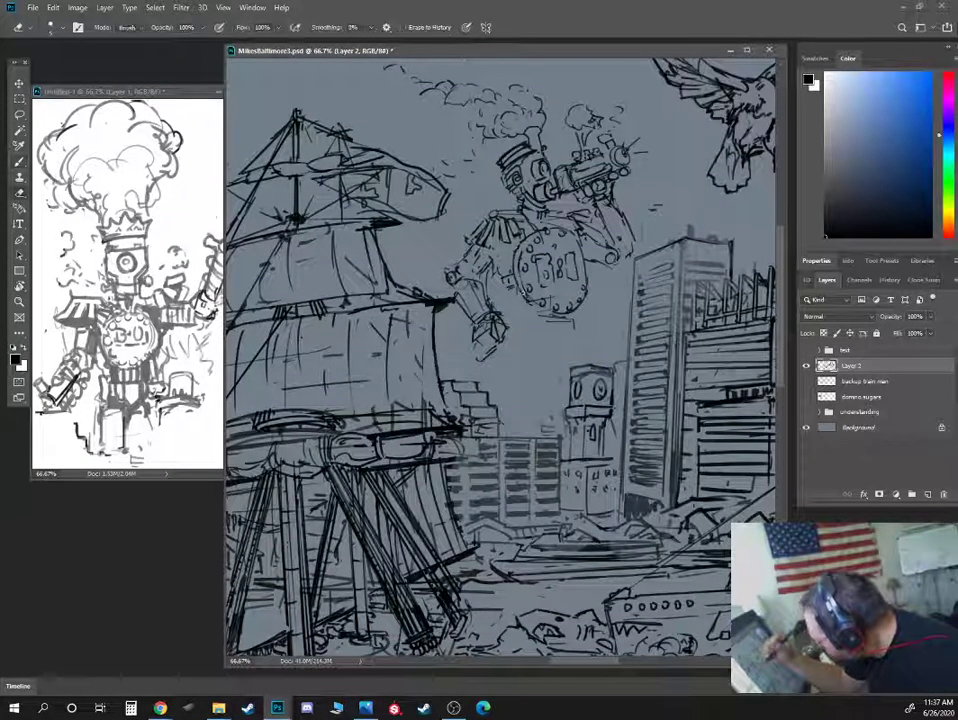
pyautogui.press('b')
pyautogui.press('e')
pyautogui.press('b')
pyautogui.press('e')
pyautogui.press('b')
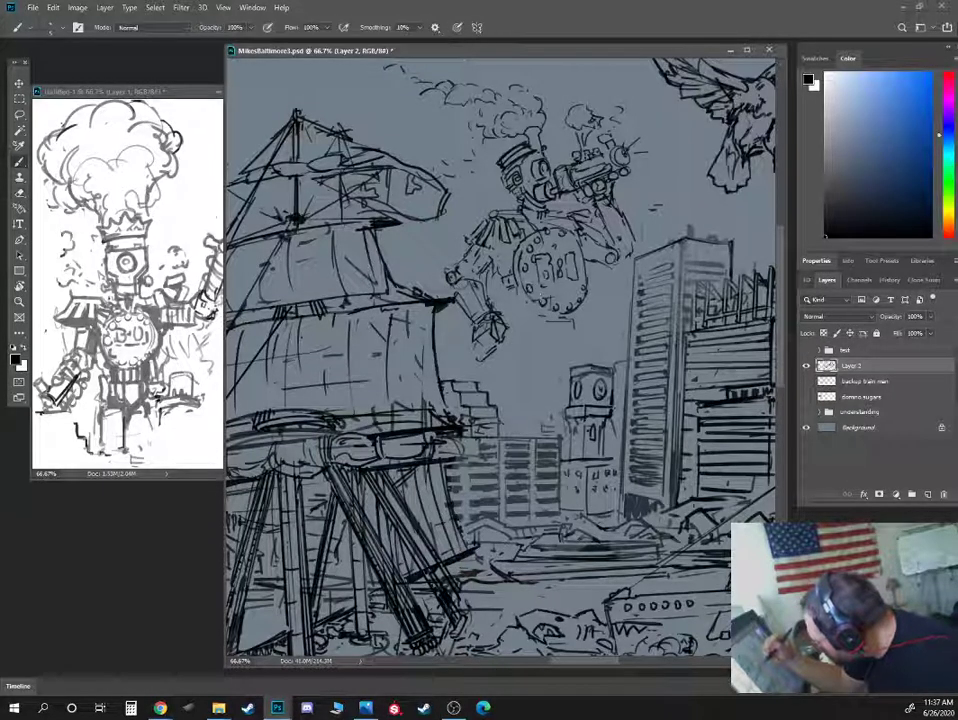
# - Erase the rough rivets along the chest plate's upper rim and redraw them as small circles
pyautogui.press('e')
pyautogui.press('b')
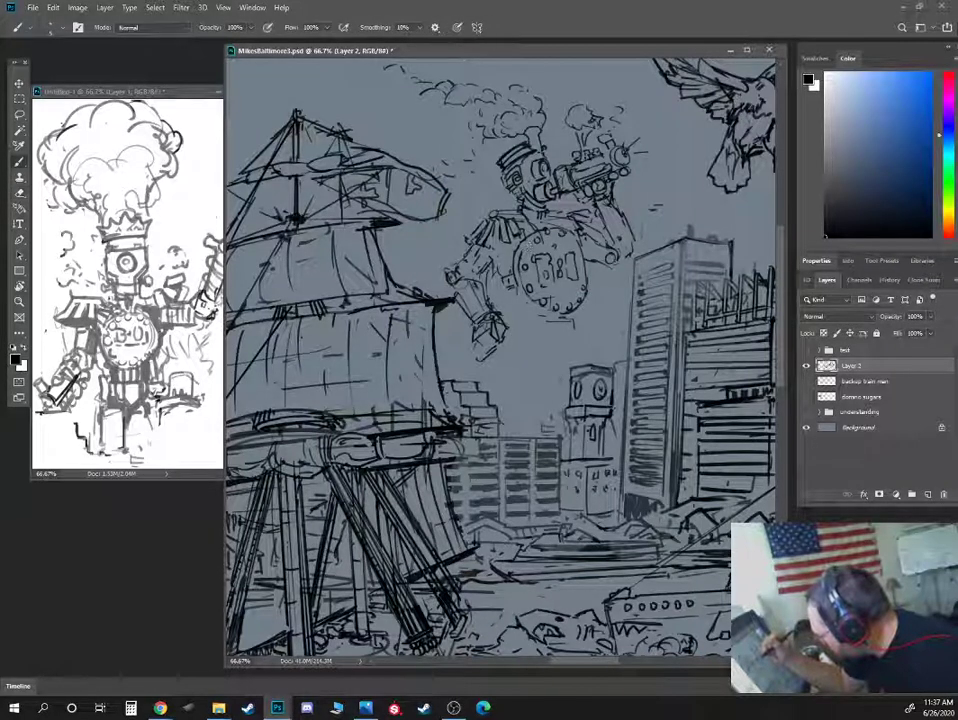
pyautogui.press('e')
pyautogui.press('b')
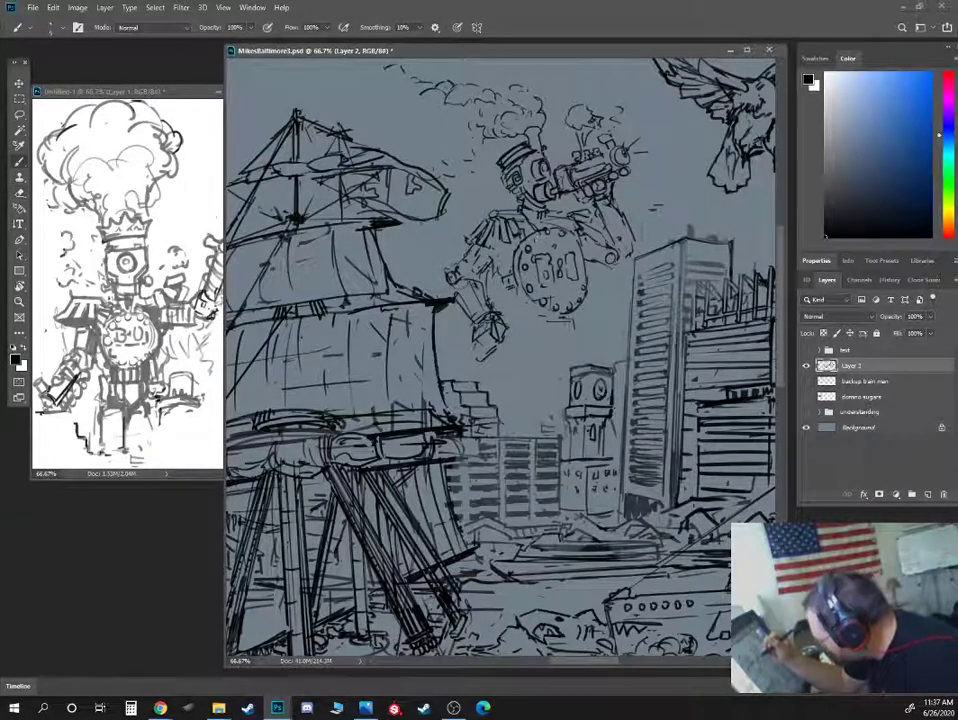
pyautogui.press('e')
pyautogui.press('b')
pyautogui.press('e')
pyautogui.press('b')
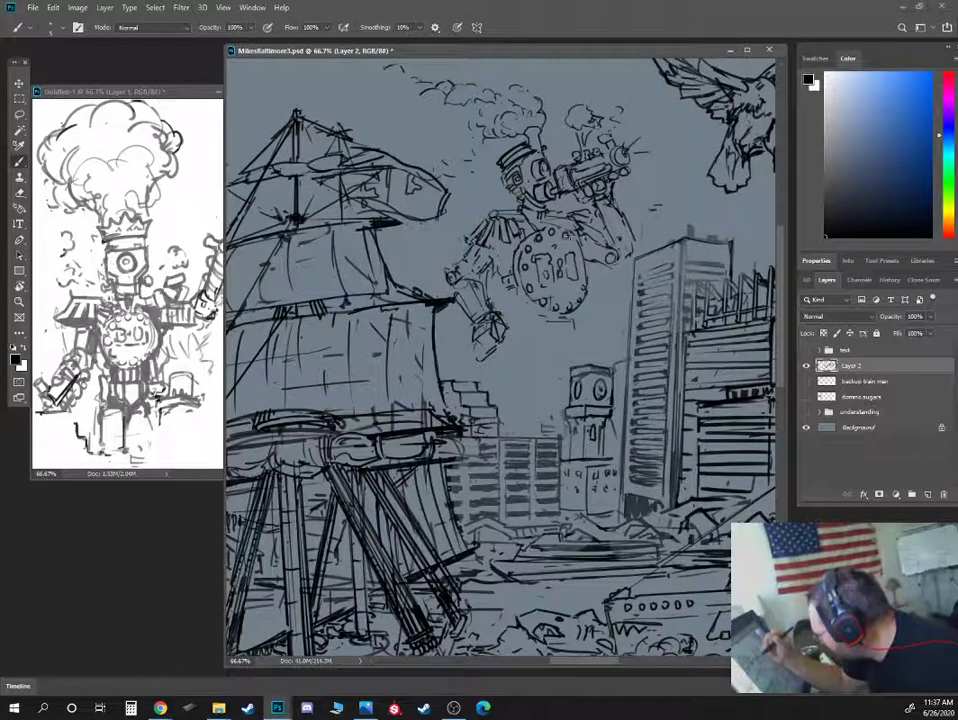
# - Clean up and redraw the remaining rivets and rim line on the chest plate's side beneath the raised arm
pyautogui.press('e')
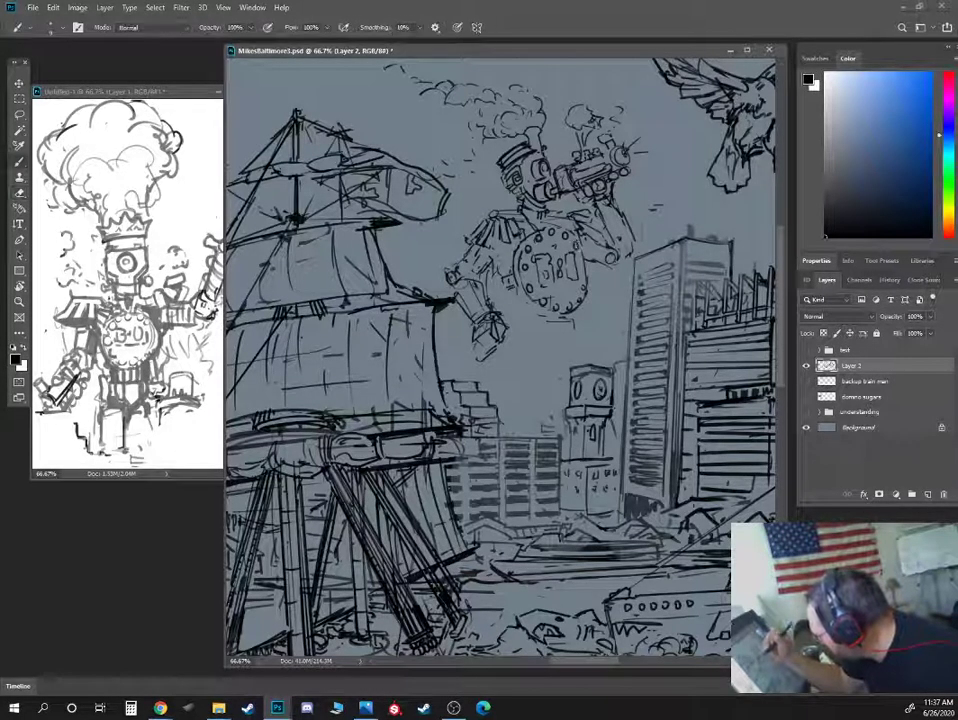
pyautogui.press('e')
pyautogui.press('b')
pyautogui.press('e')
pyautogui.press('b')
pyautogui.press('e')
pyautogui.press('b')
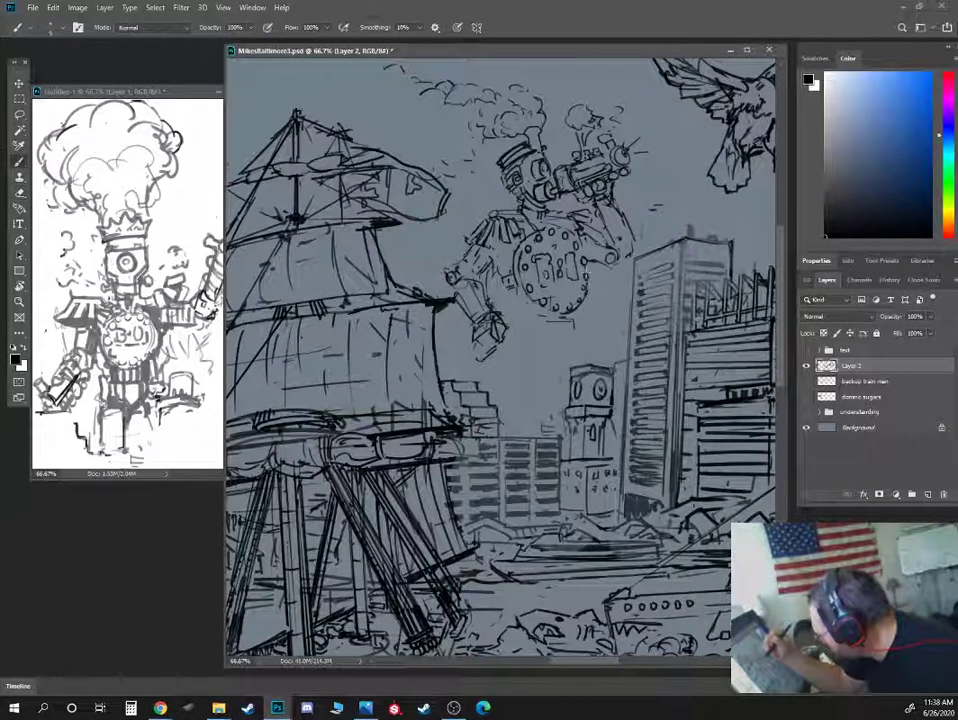
pyautogui.press('e')
pyautogui.press('b')
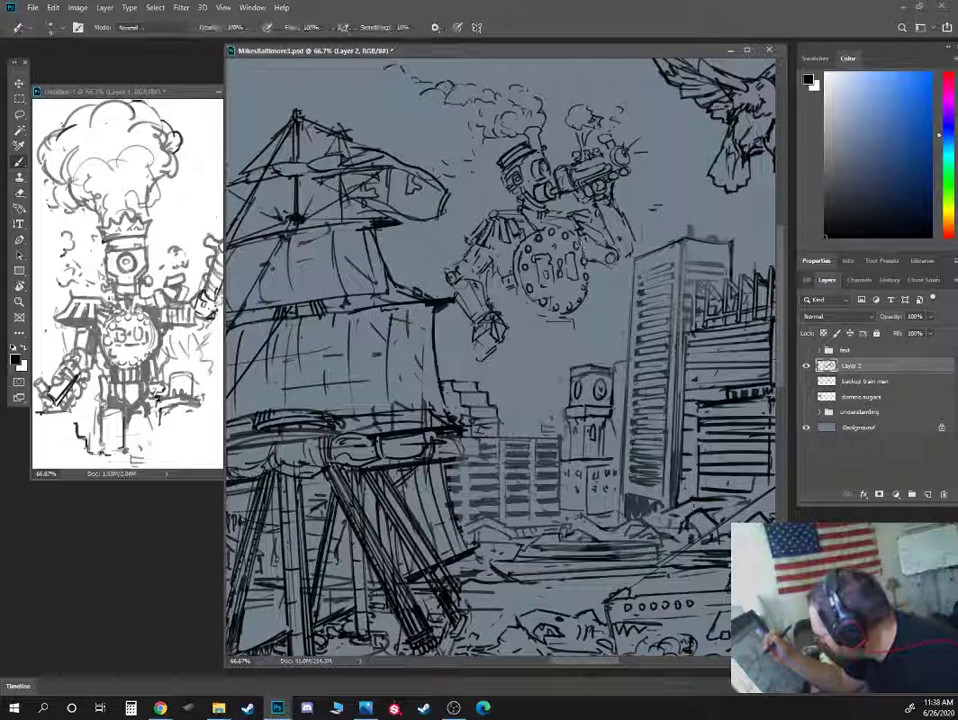
pyautogui.press('e')
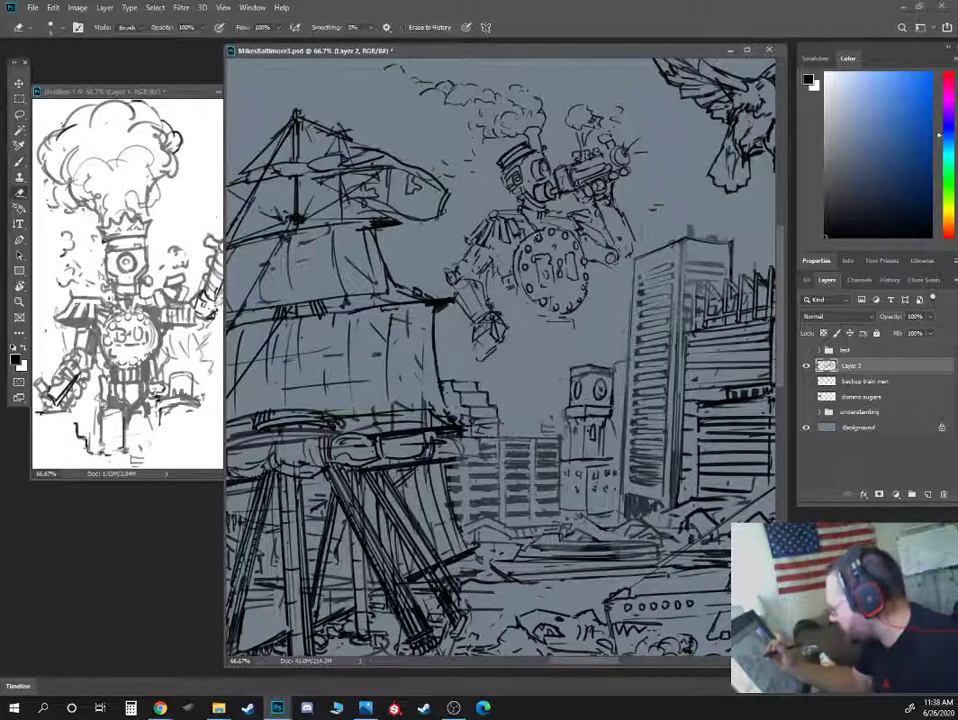
# - Redraw the fringed epaulette on the lowered arm's shoulder with a clearer rim and tassels
pyautogui.press('b')
pyautogui.press('e')
pyautogui.press('b')
pyautogui.press('b')
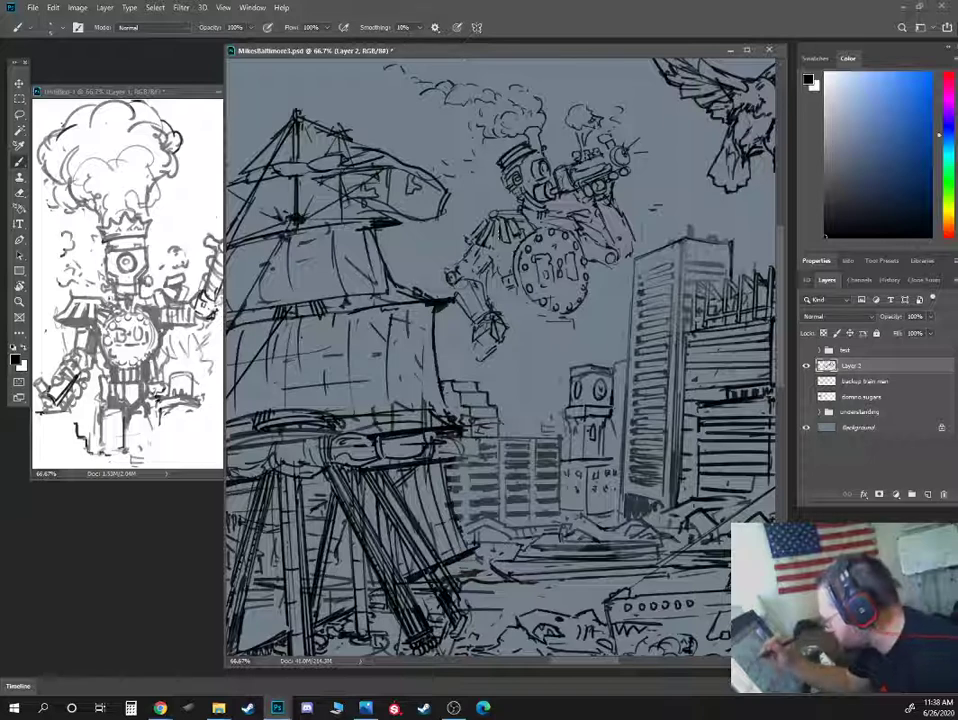
pyautogui.press('e')
pyautogui.press('b')
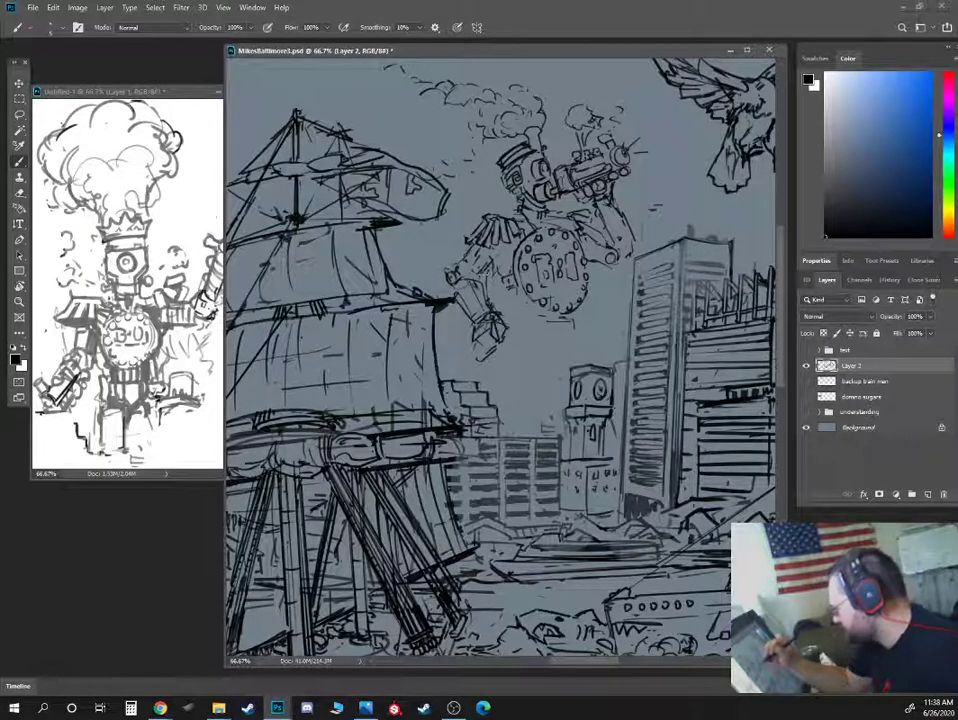
# - Erase the rough lines below the epaulette and redraw the lowered arm's outer contour down to the elbow
pyautogui.press('e')
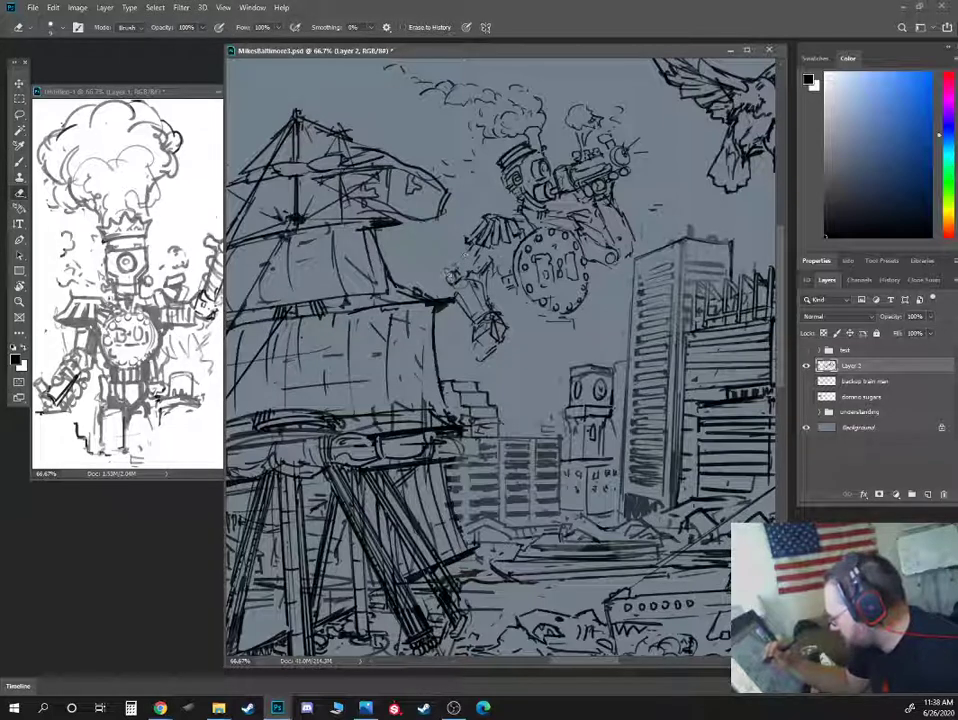
pyautogui.press('b')
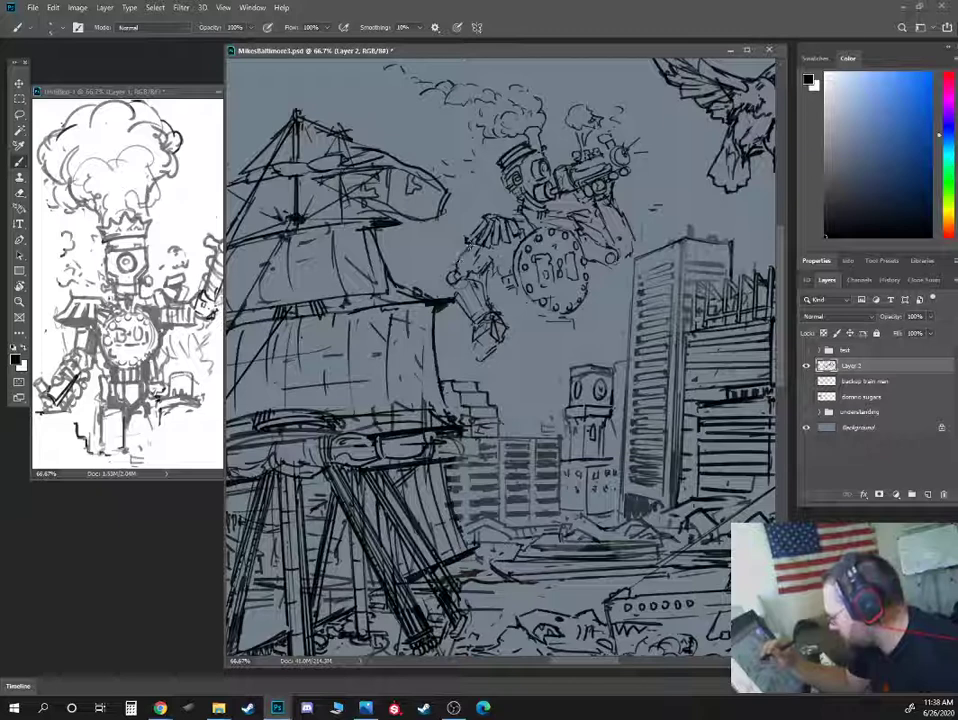
pyautogui.press('e')
pyautogui.press('b')
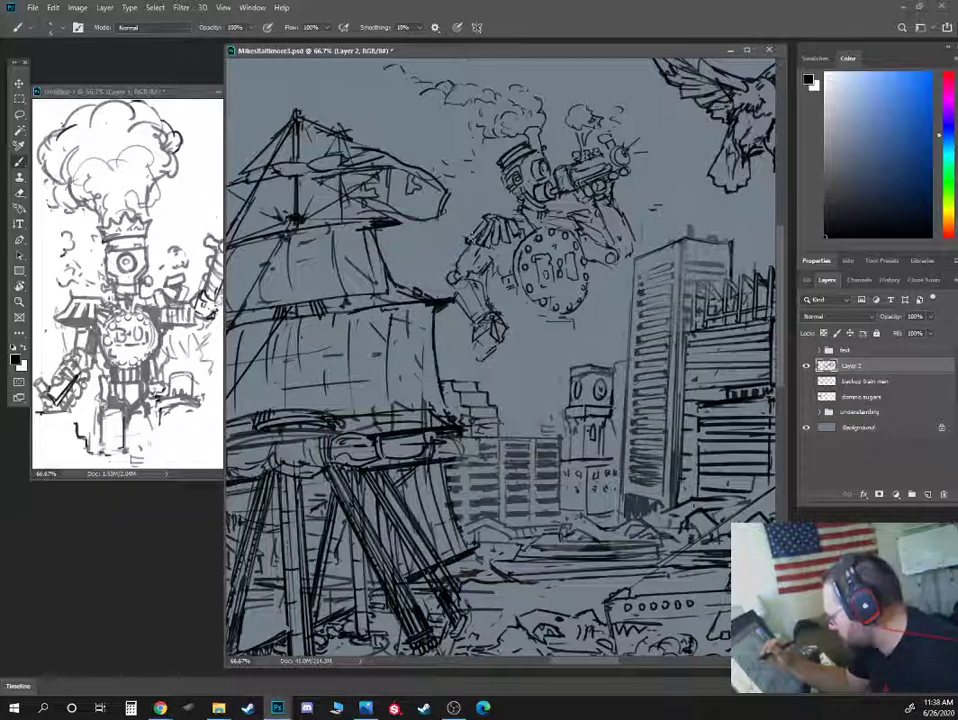
pyautogui.press('e')
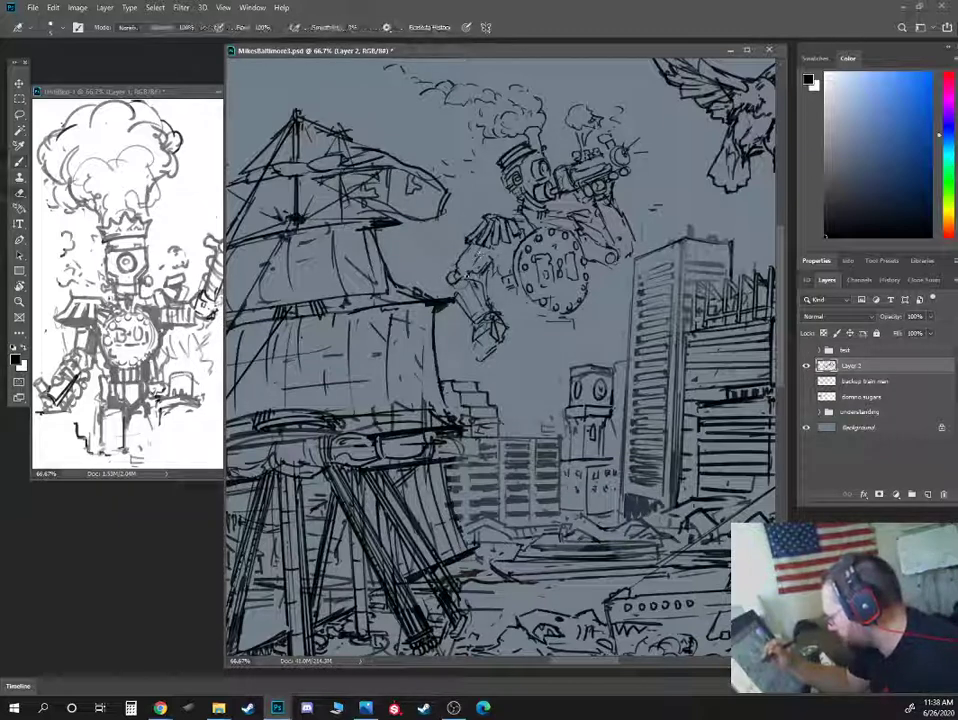
pyautogui.press('b')
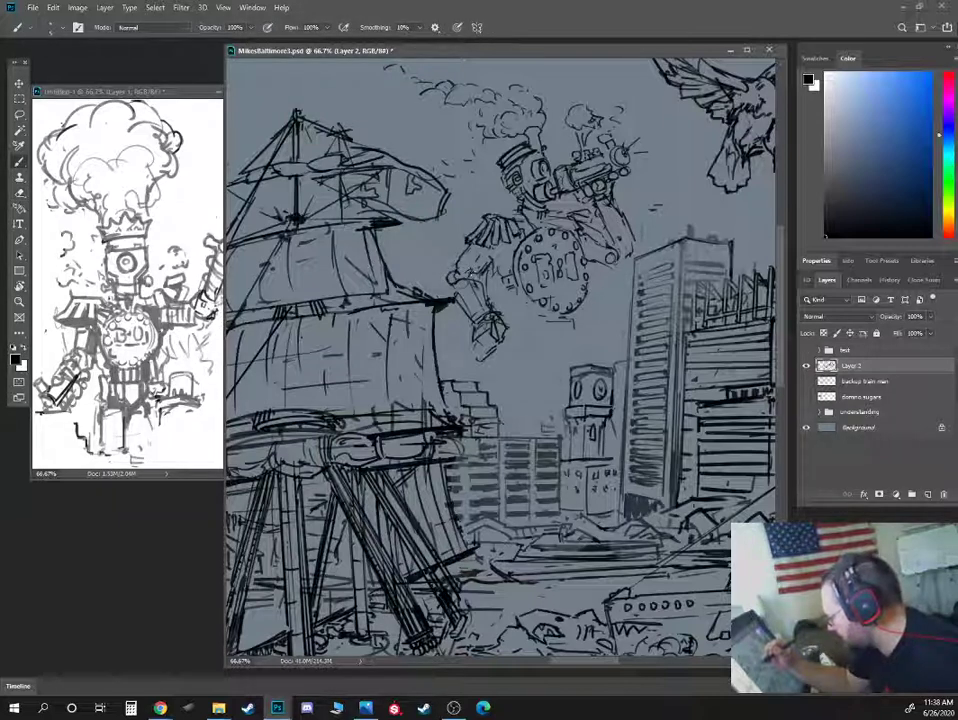
# - Clean up the lowered arm's elbow and forearm and darken the inner side of the upper arm
pyautogui.press('e')
pyautogui.press('b')
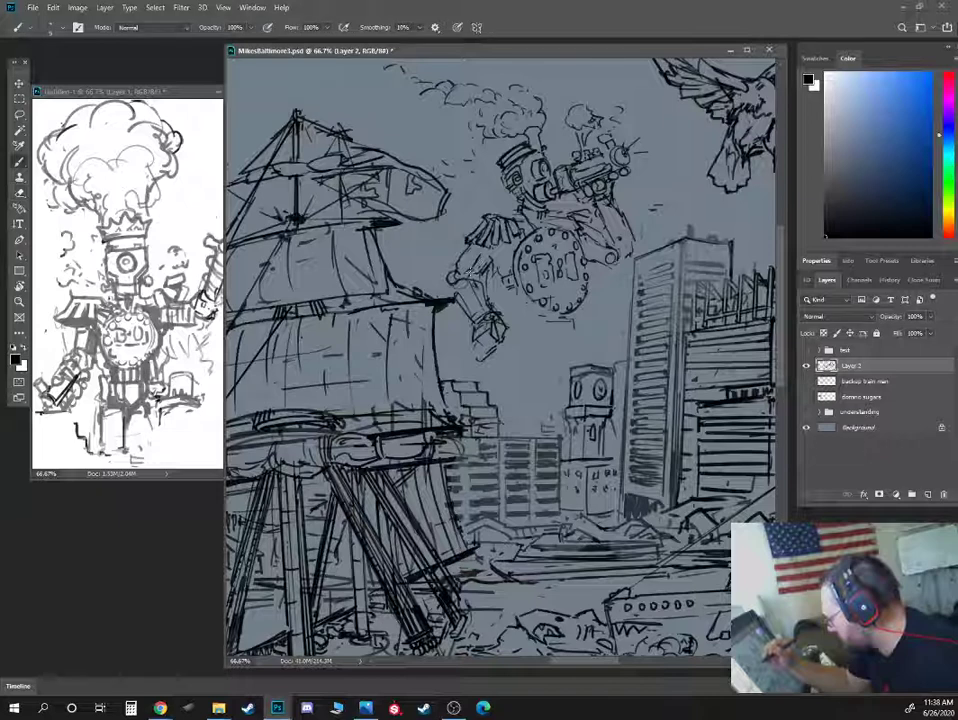
pyautogui.press('e')
pyautogui.press('b')
pyautogui.press('b')
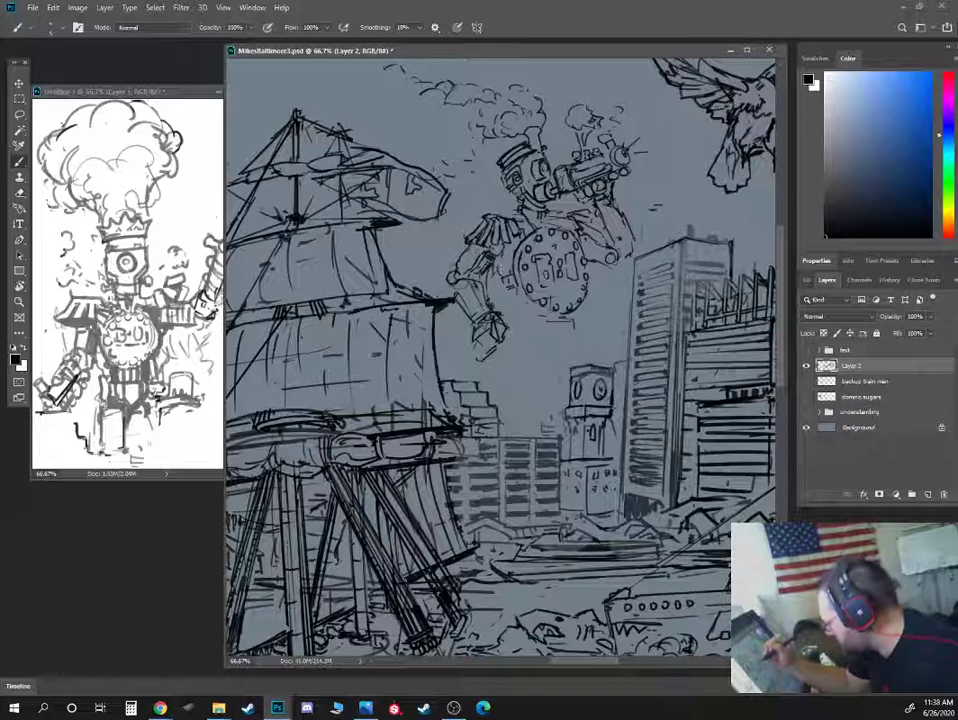
pyautogui.press('e')
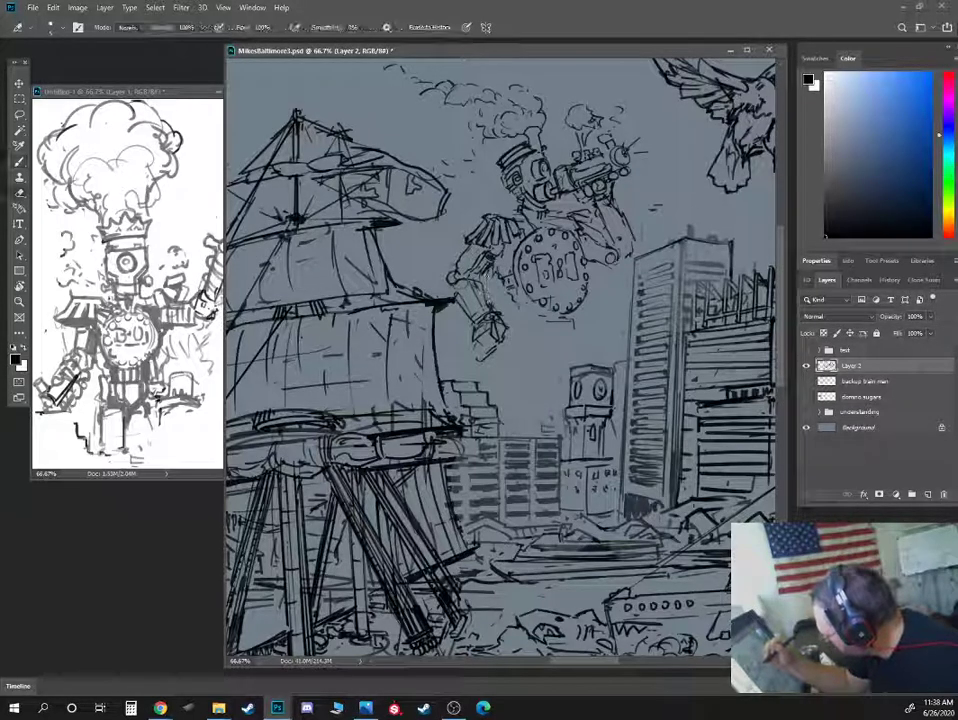
pyautogui.press('b')
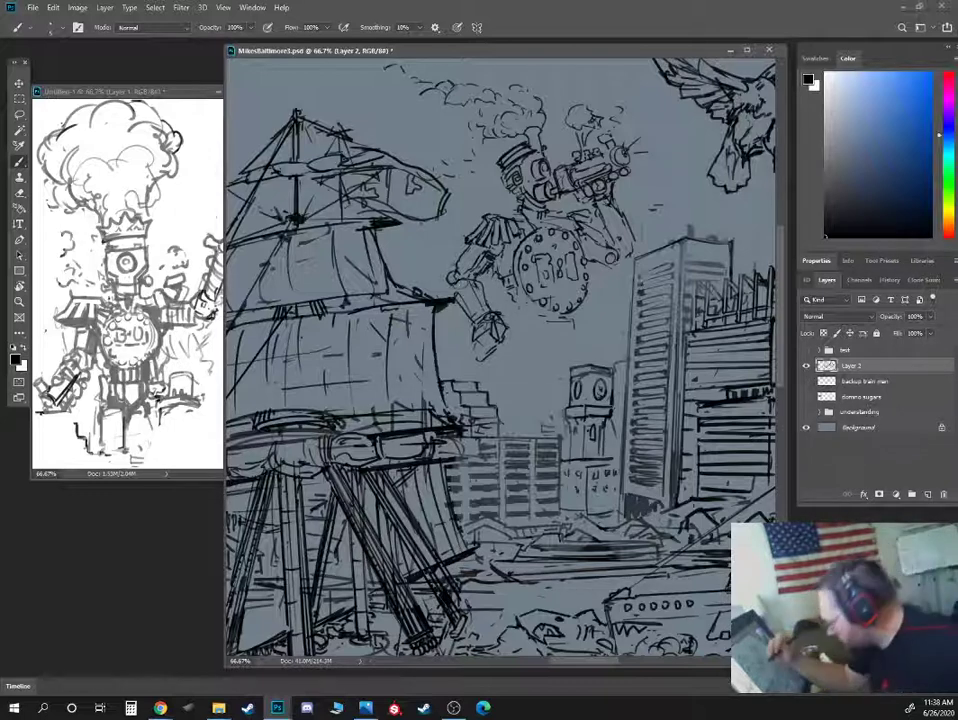
# - Erase and redraw the torso's side edge between the lowered arm and the chest plate with short stepped band lines
pyautogui.press('e')
pyautogui.press('b')
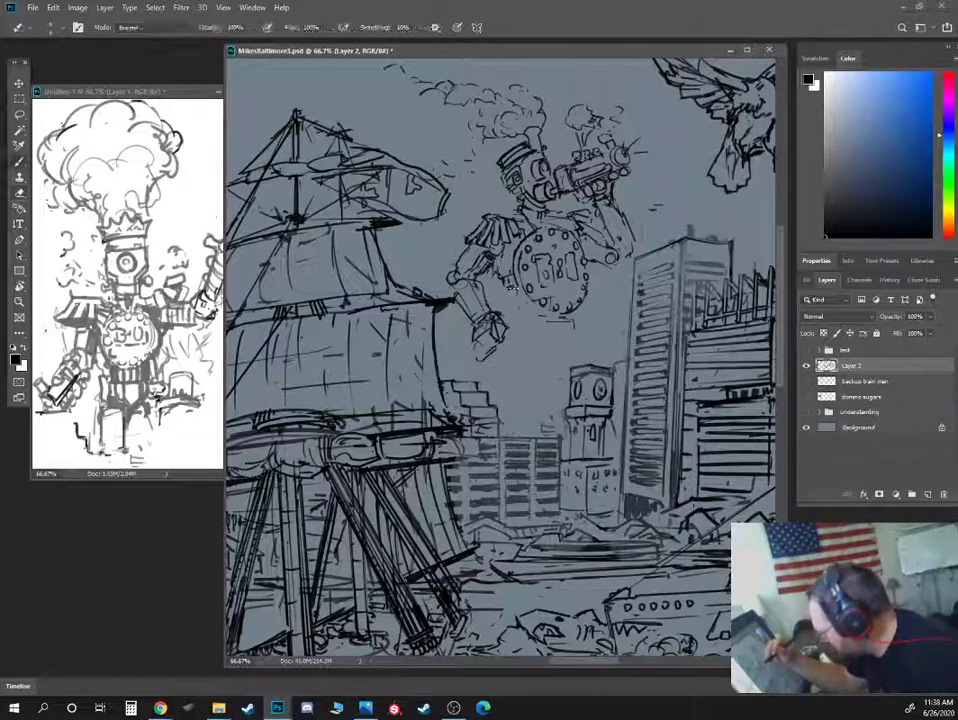
pyautogui.press('e')
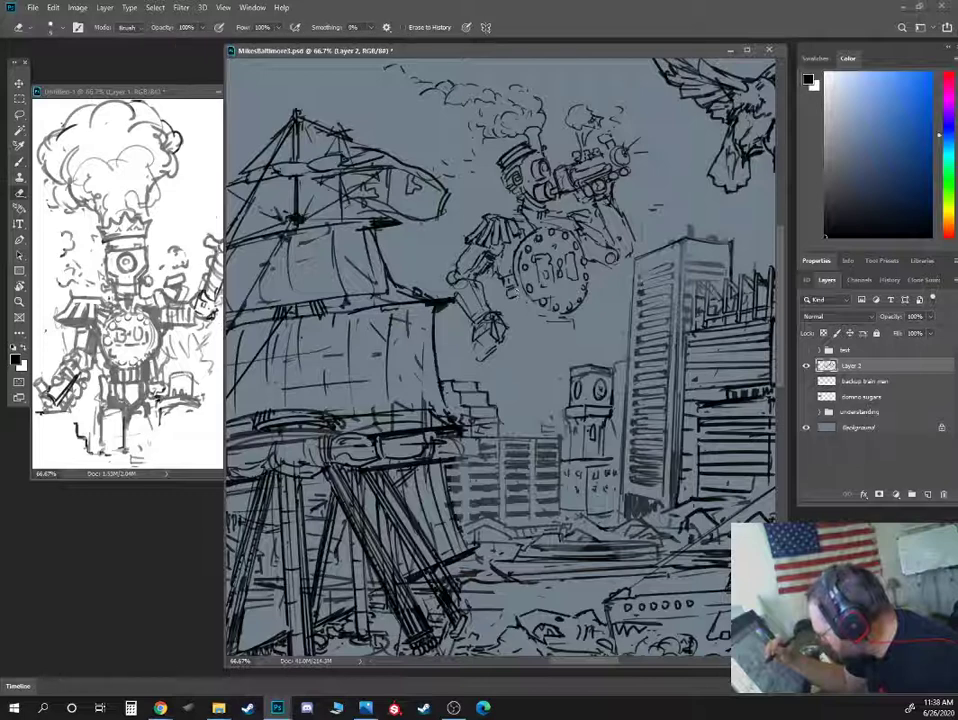
pyautogui.press('b')
pyautogui.press('e')
pyautogui.press('b')
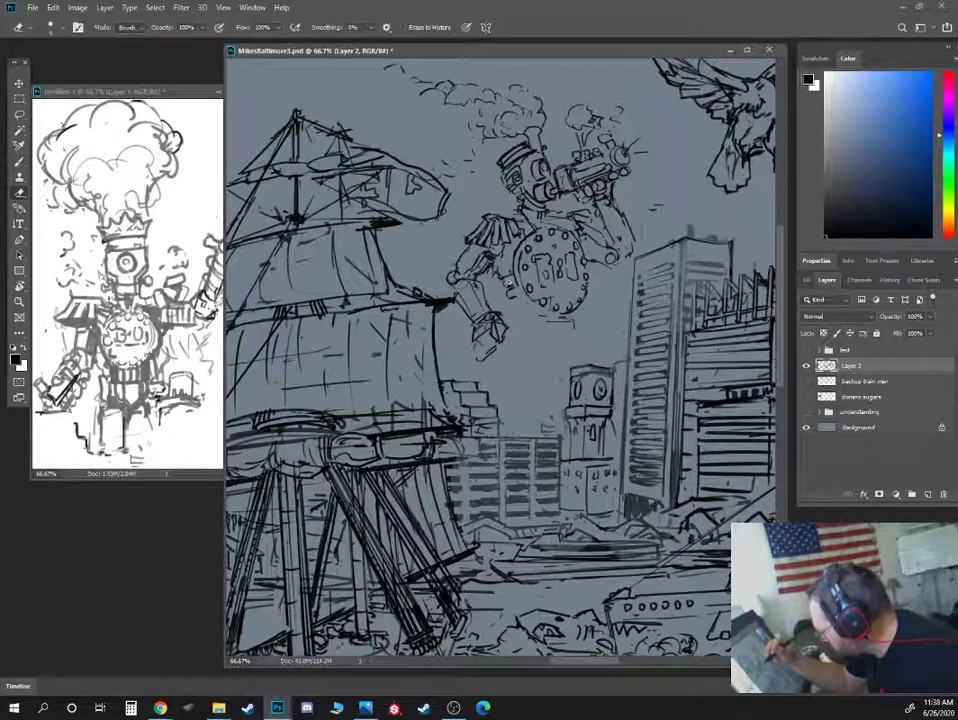
pyautogui.press('b')
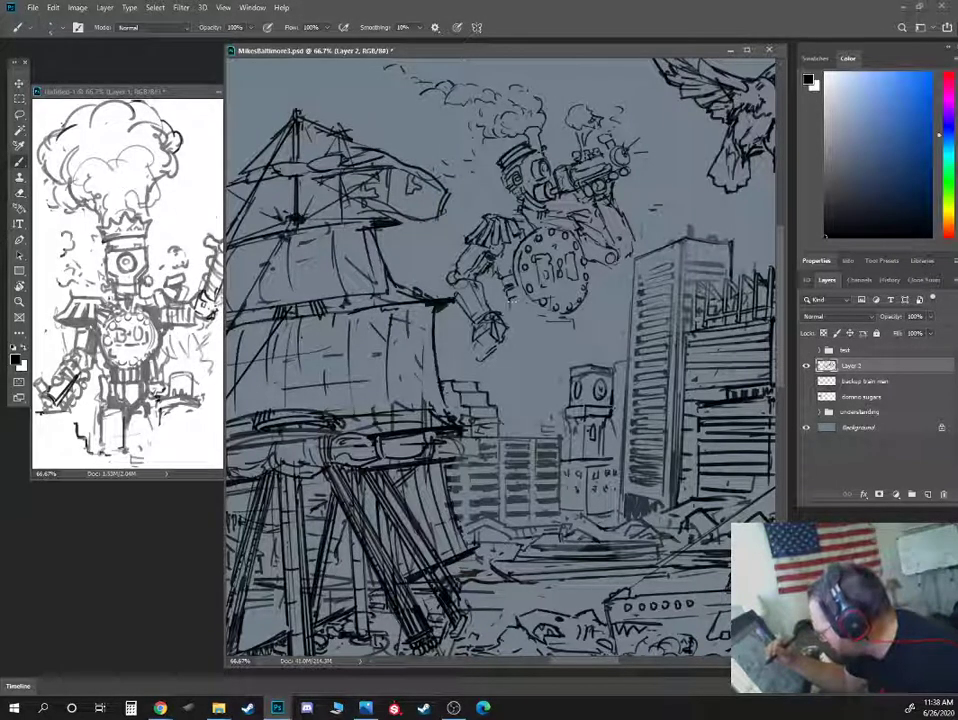
pyautogui.press('e')
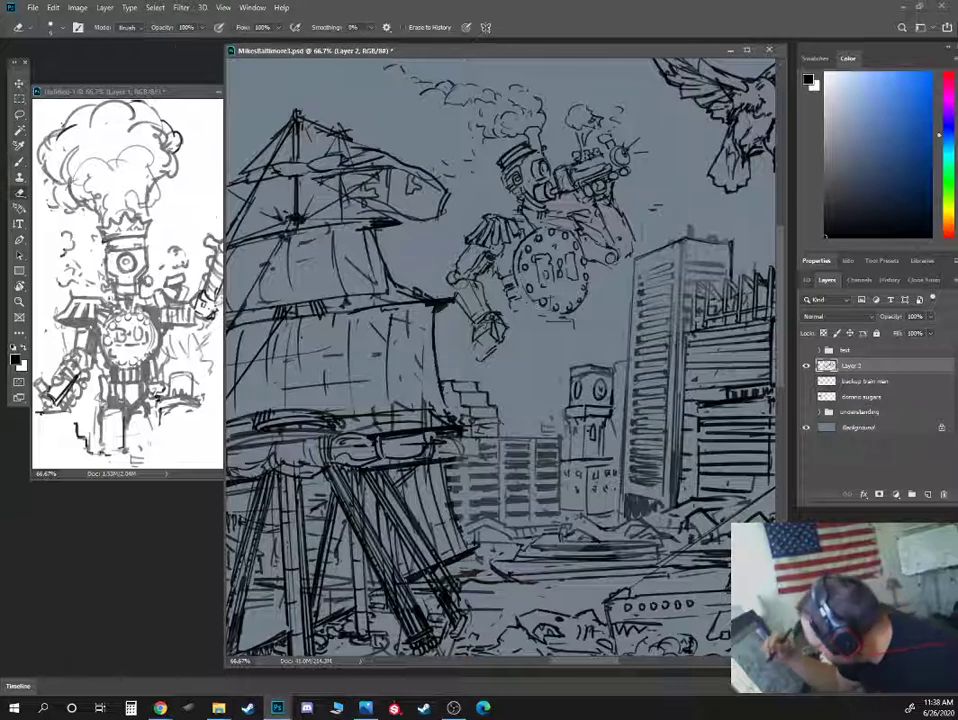
# - Redraw the rivets and rim line along the chest plate's lower edge as small clean circles
pyautogui.press('b')
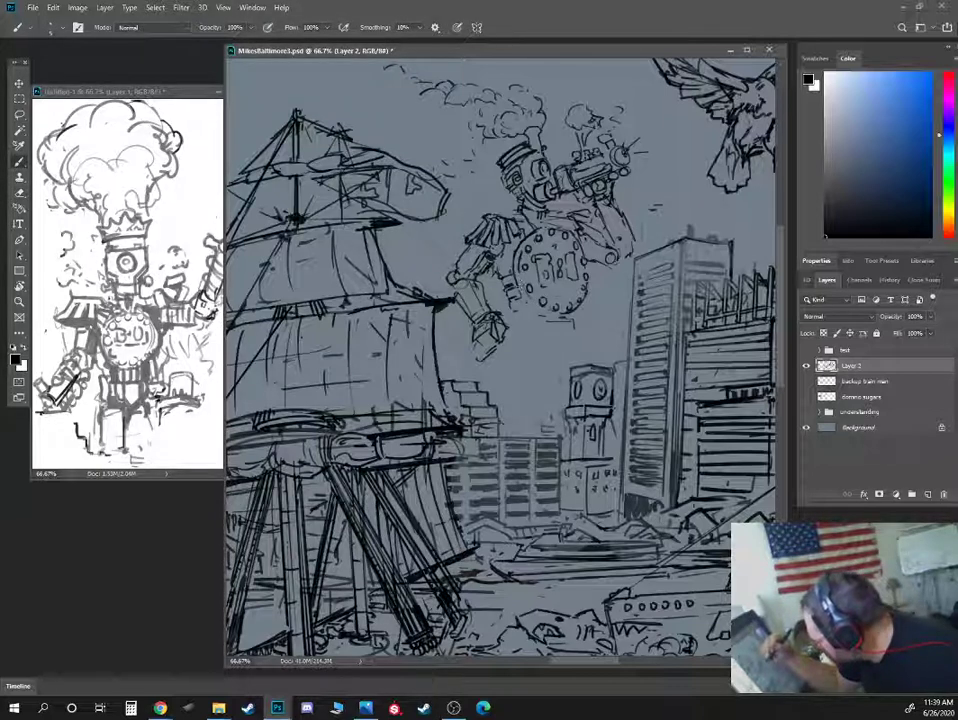
pyautogui.press('e')
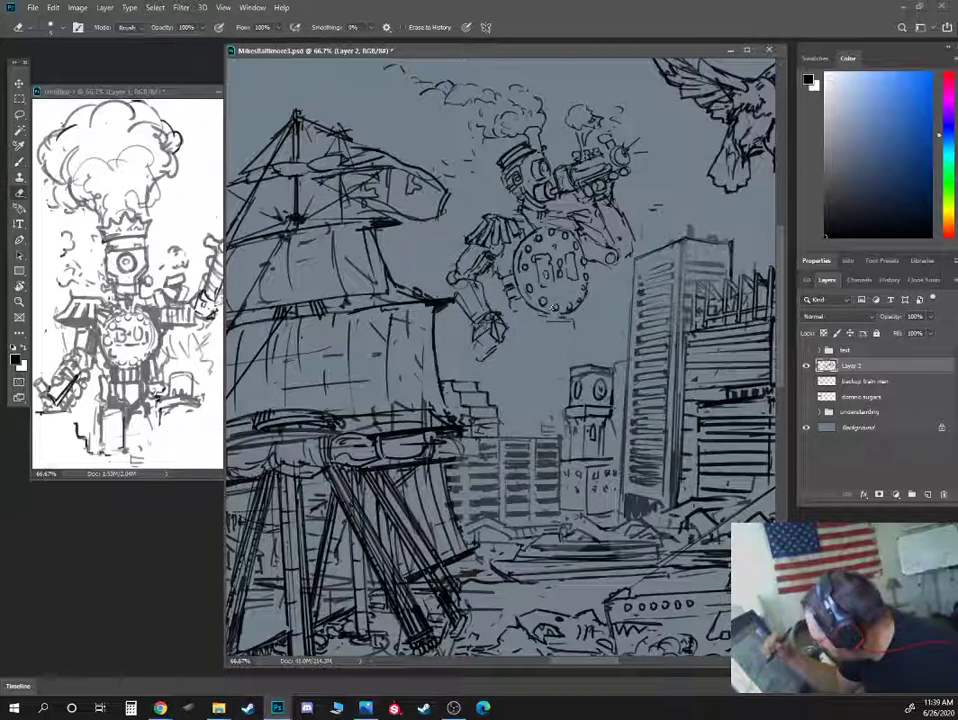
pyautogui.press('b')
pyautogui.press('e')
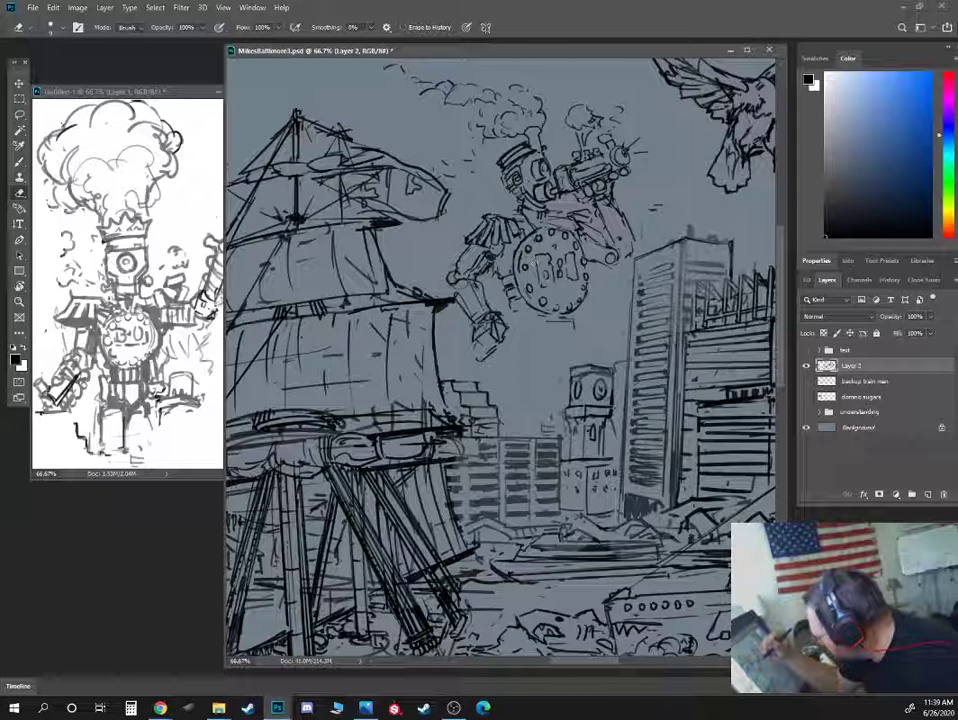
# - Erase parts of the B&O lettering on the chest plate and redraw the letters more cleanly
pyautogui.press('b')
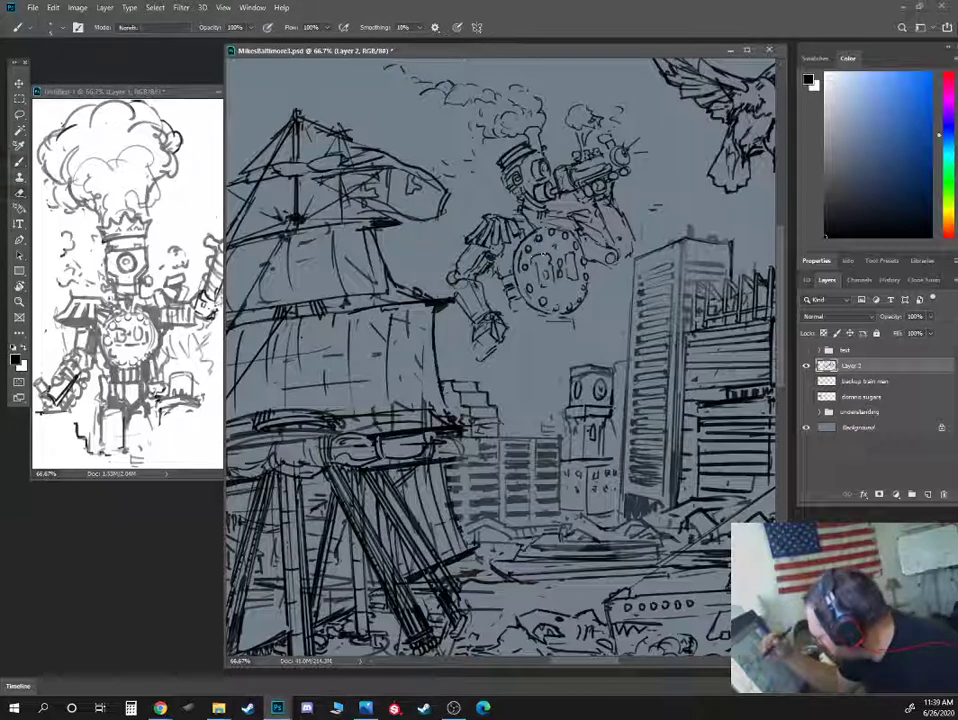
pyautogui.press('e')
pyautogui.press('b')
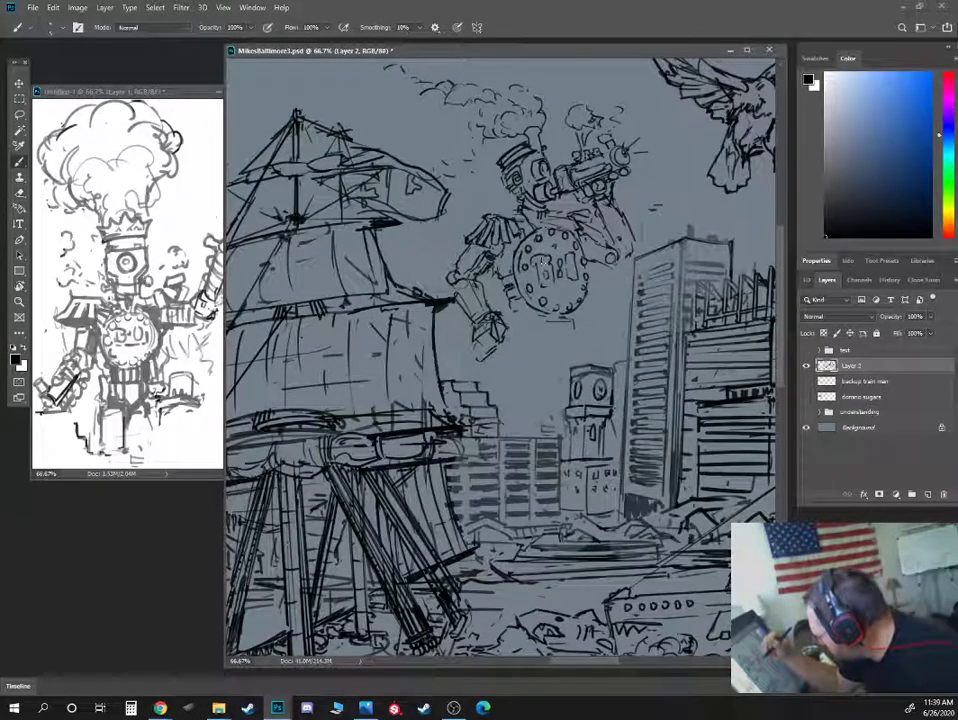
pyautogui.press('e')
pyautogui.press('b')
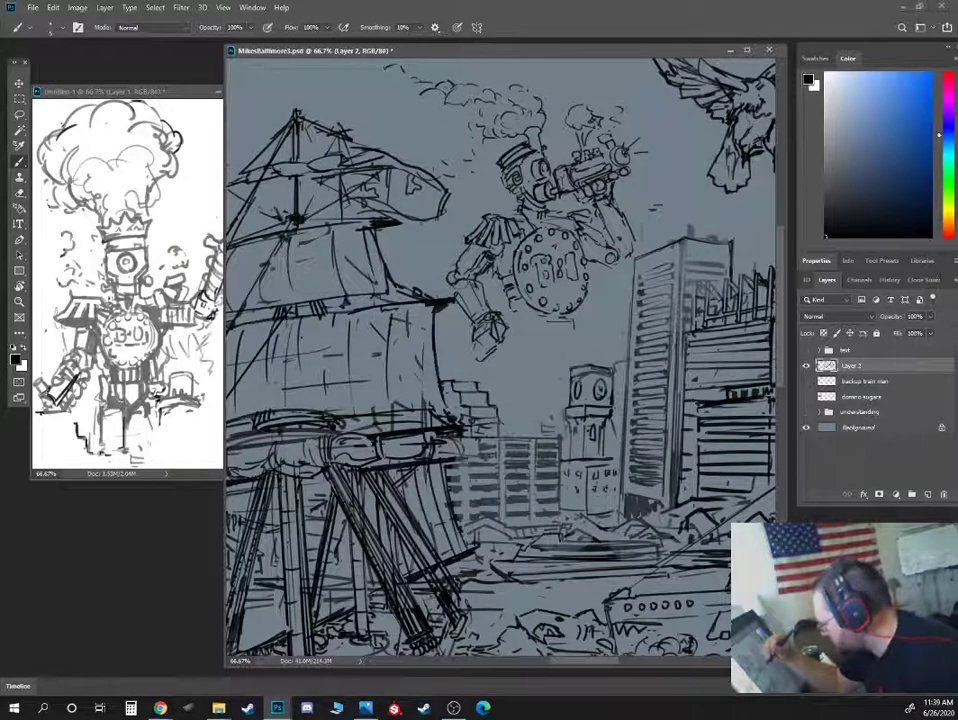
# - Sketch the hips below the chest plate, with one rounded hanging thigh and the other thigh extended sideways above the clock tower
pyautogui.moveTo(513, 308); pyautogui.dragTo(518, 328)
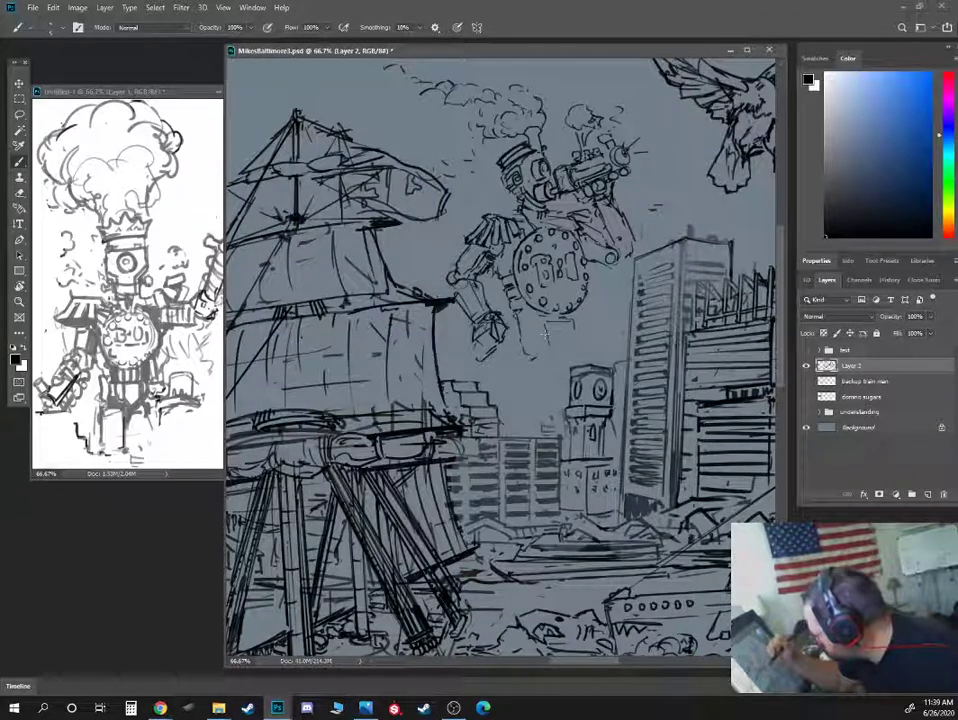
pyautogui.moveTo(556, 323)
pyautogui.mouseDown()
pyautogui.moveTo(606, 322)
pyautogui.moveTo(613, 332)
pyautogui.mouseUp()
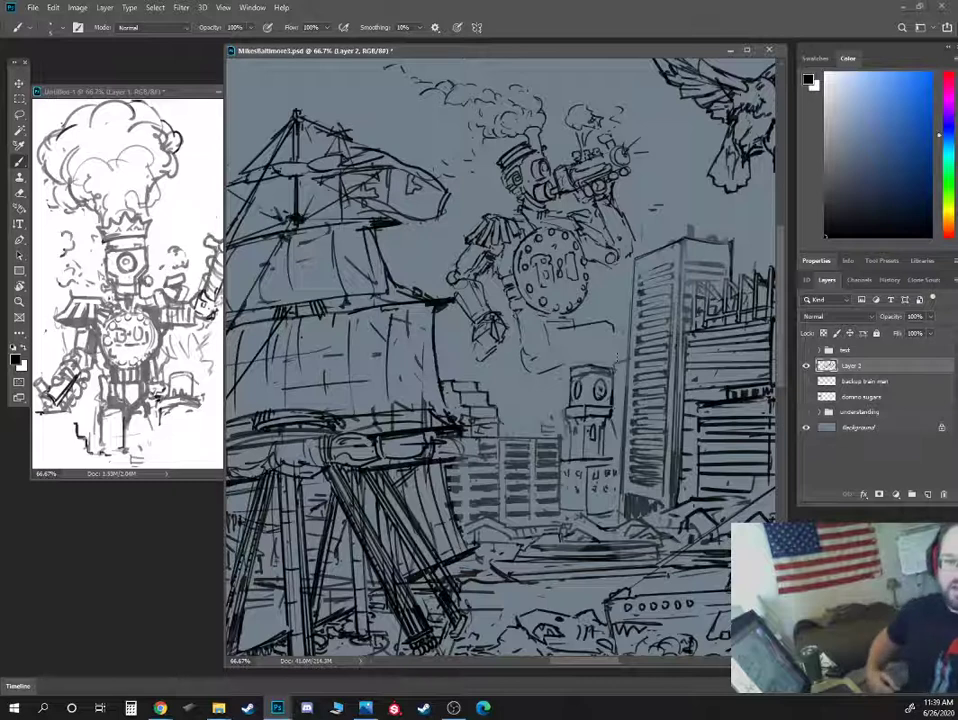
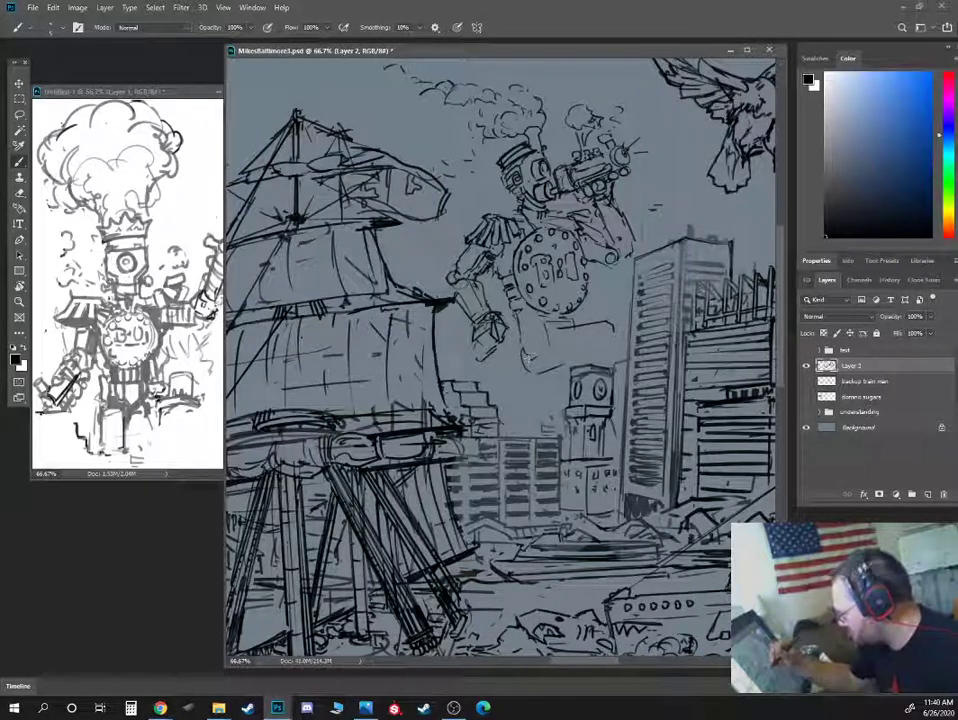
pyautogui.press('e')
pyautogui.press('b')
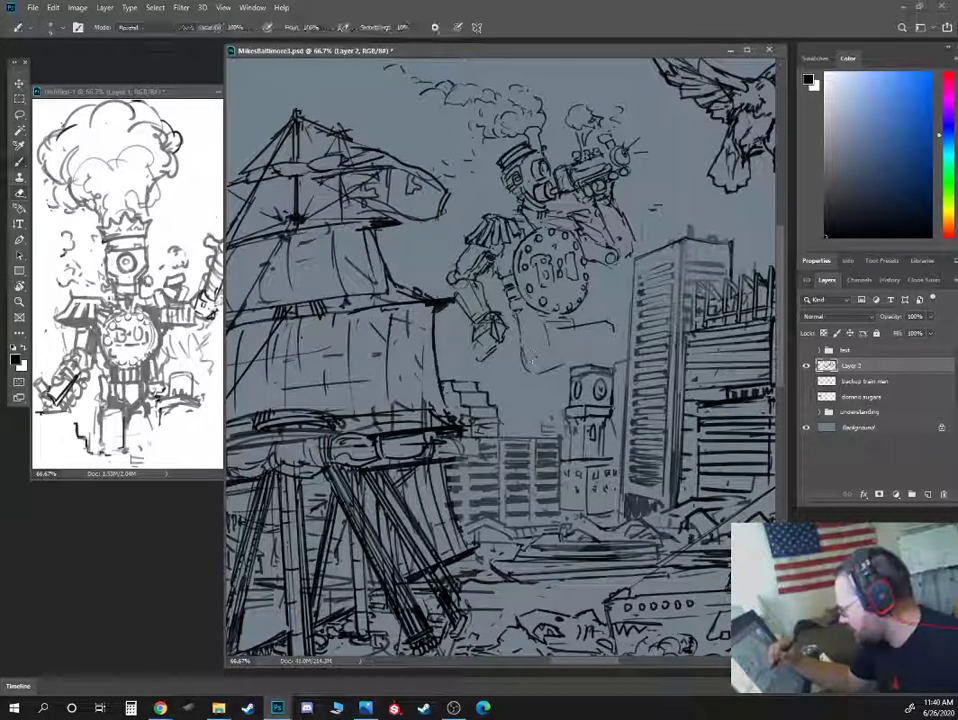
pyautogui.moveTo(537, 366); pyautogui.dragTo(548, 345)
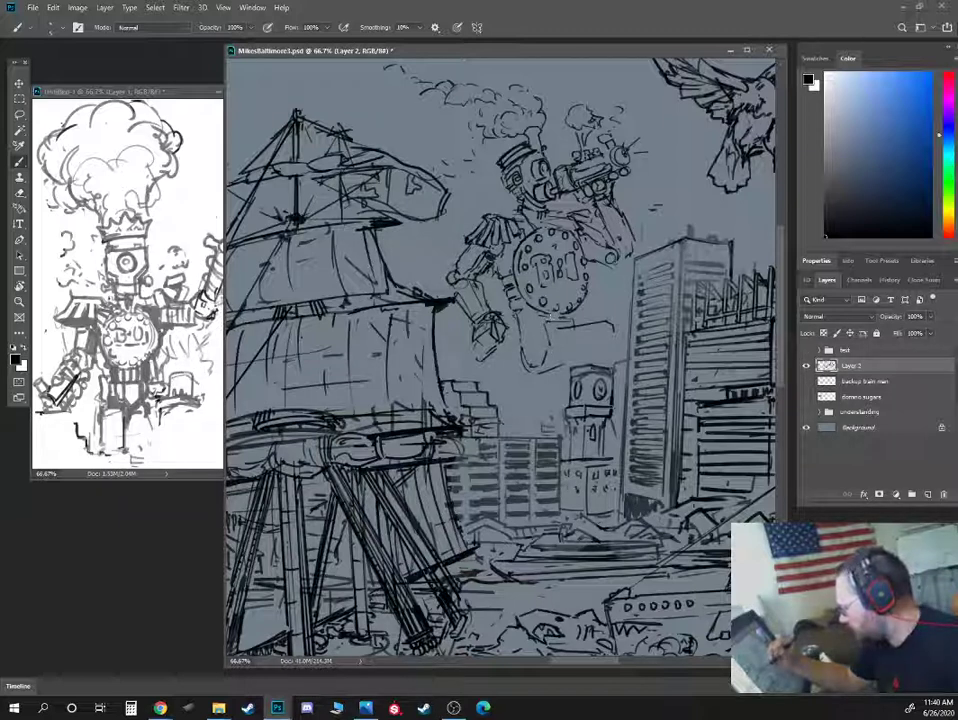
# - Draw the waistline across the top of the hanging thigh and clean up the torso side lines joining it
pyautogui.press('e')
pyautogui.press('b')
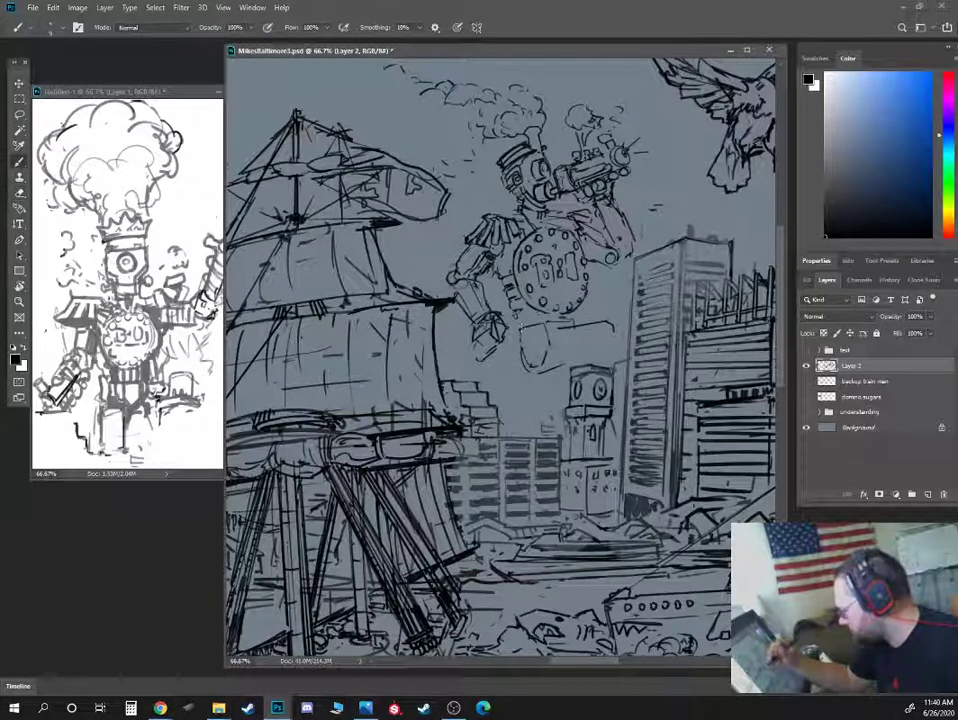
pyautogui.press('e')
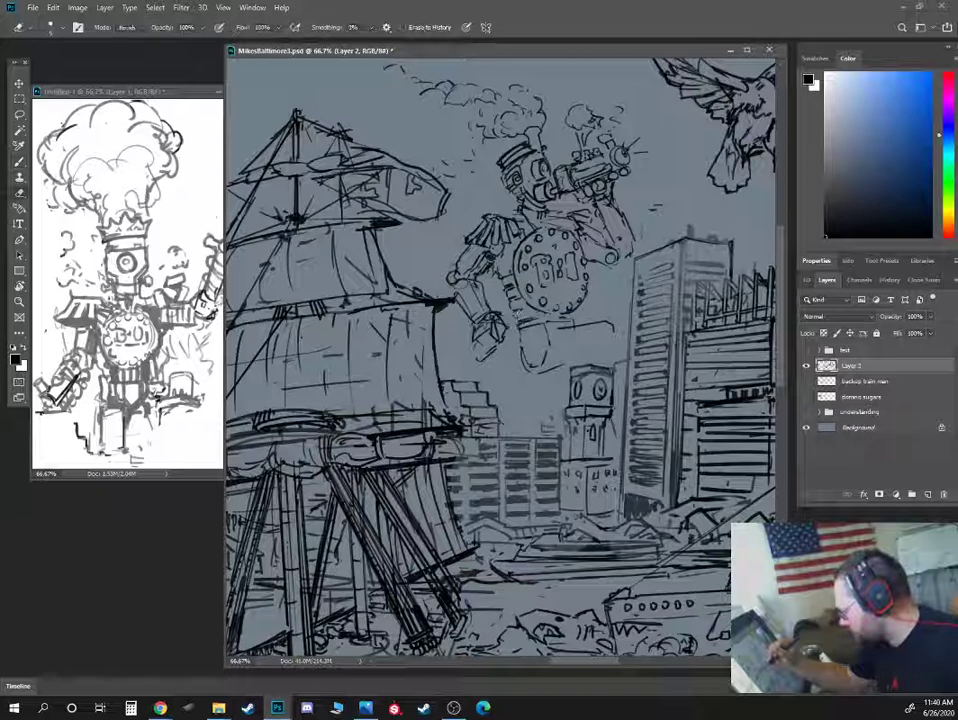
pyautogui.press('b')
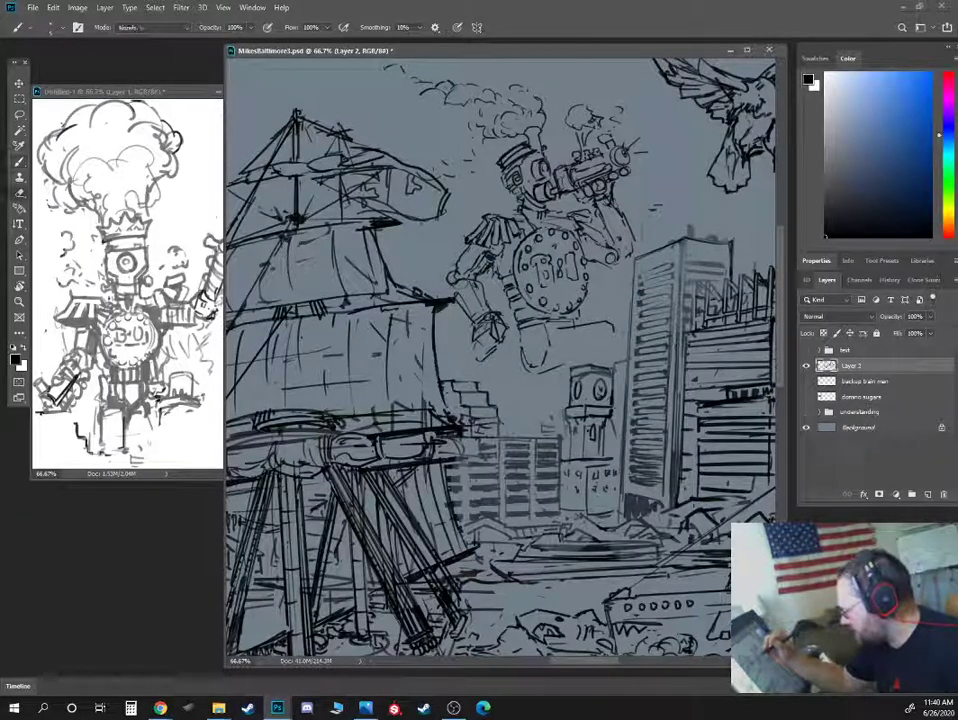
# - Sketch the first lines of the robot's hanging shin, angled down from the rounded thigh beside the clock tower
pyautogui.press('e')
pyautogui.press('b')
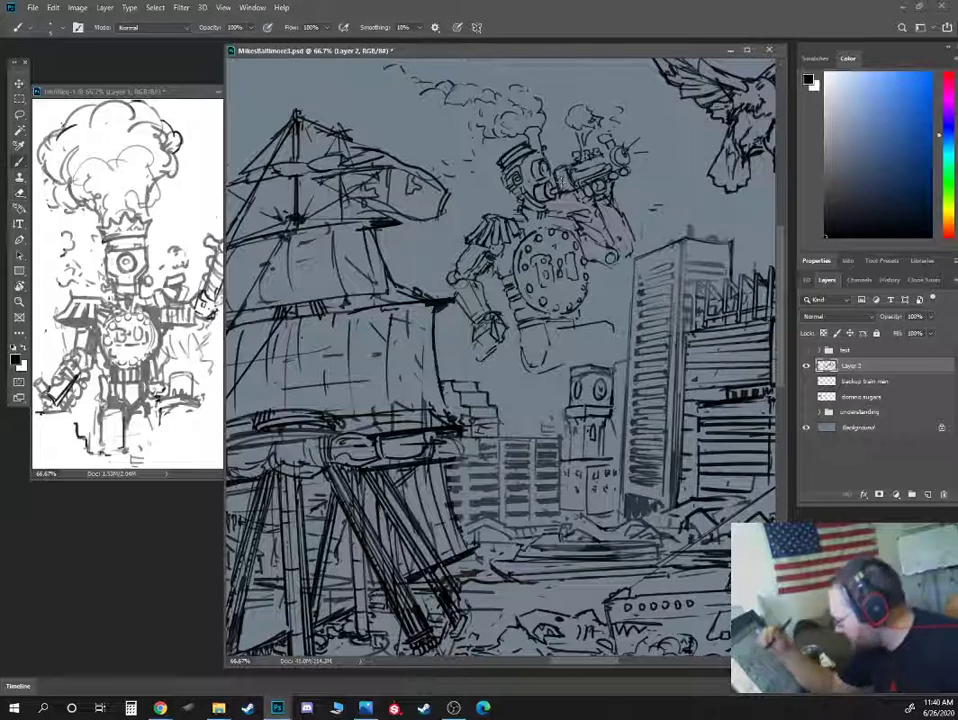
pyautogui.moveTo(394, 164); pyautogui.dragTo(411, 166)
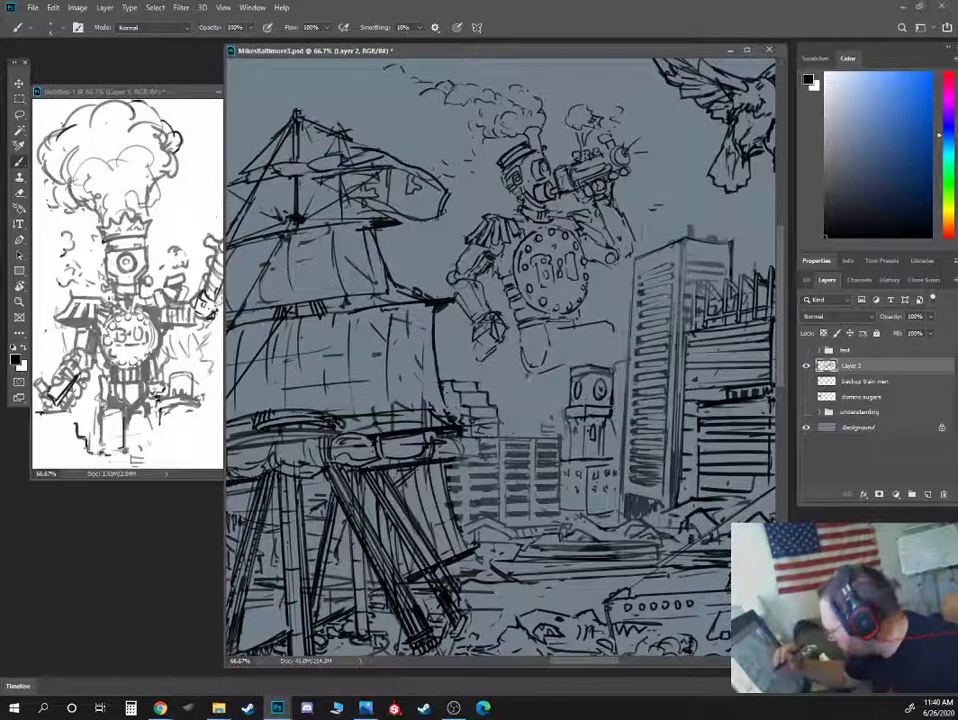
pyautogui.moveTo(532, 372)
pyautogui.mouseDown()
pyautogui.moveTo(521, 388)
pyautogui.moveTo(542, 408)
pyautogui.moveTo(549, 396)
pyautogui.mouseUp()
pyautogui.moveTo(551, 336)
pyautogui.mouseDown()
pyautogui.moveTo(543, 364)
pyautogui.moveTo(556, 326)
pyautogui.mouseUp()
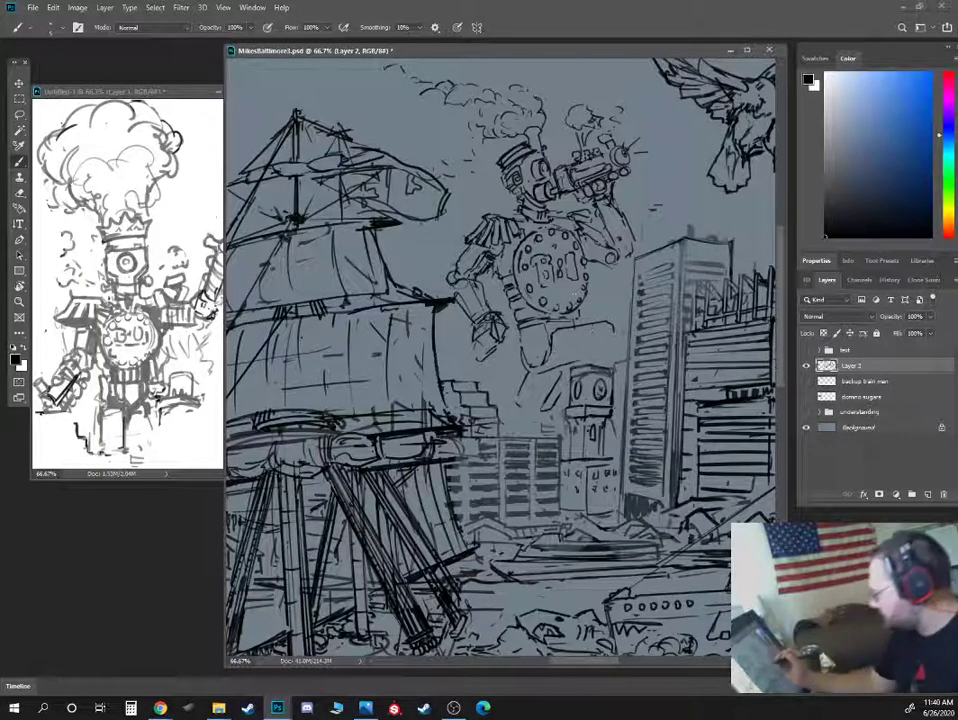
# - Clean up the robot's sideways thigh above the clock tower and draw a circular knee joint with a rounded kneecap at its end
pyautogui.press('e')
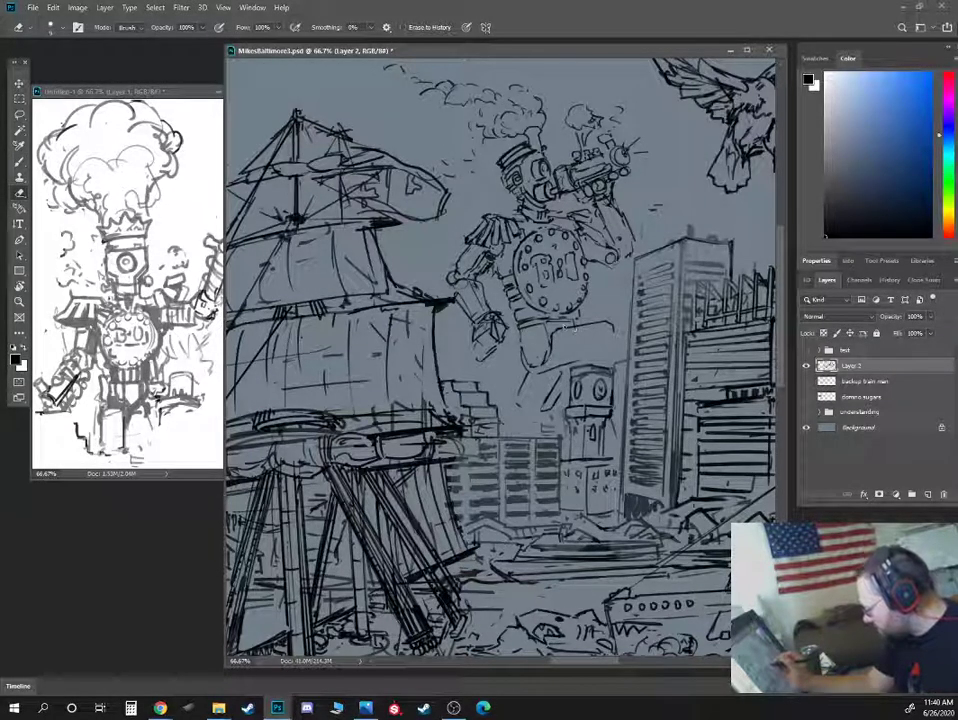
pyautogui.press('b')
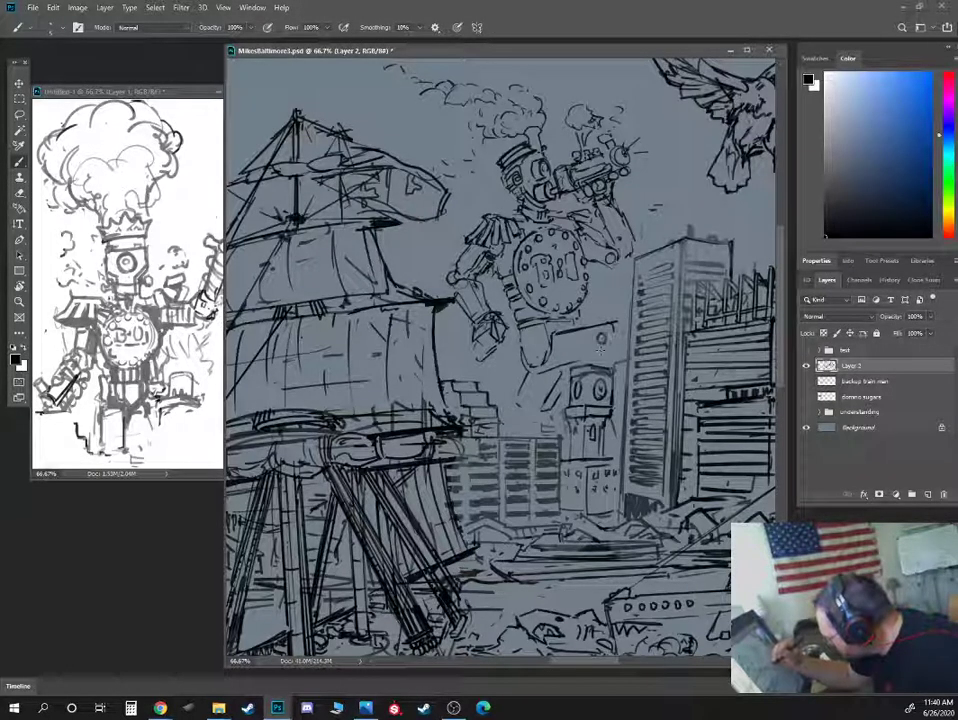
pyautogui.moveTo(585, 360)
pyautogui.mouseDown()
pyautogui.moveTo(613, 349)
pyautogui.moveTo(614, 323)
pyautogui.mouseUp()
pyautogui.press('e')
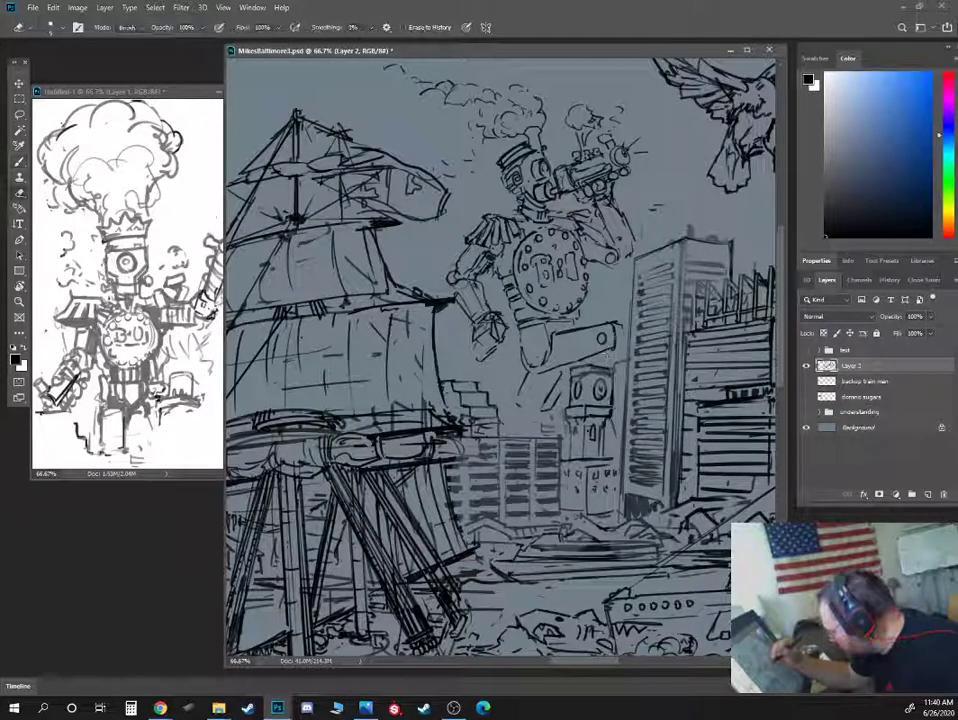
pyautogui.press('b')
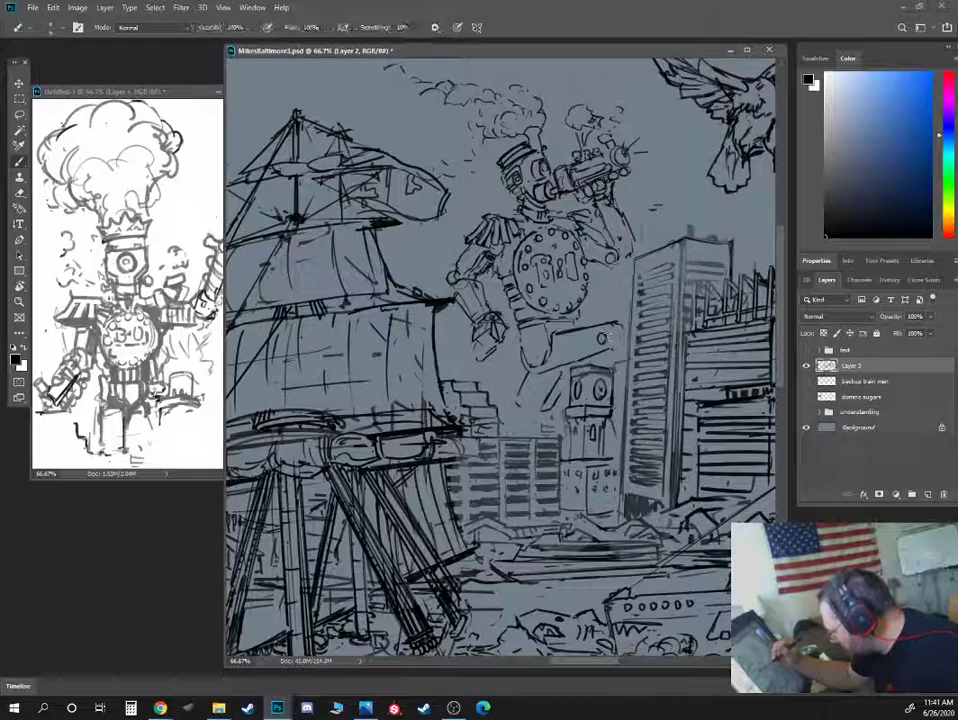
pyautogui.moveTo(606, 337); pyautogui.dragTo(620, 331)
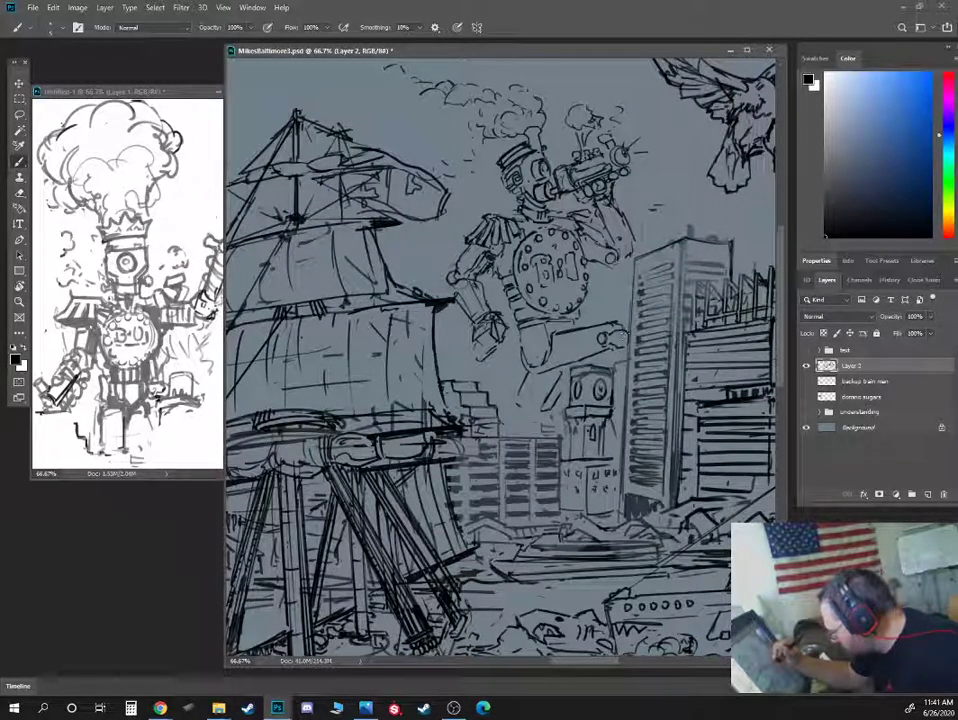
pyautogui.moveTo(457, 264); pyautogui.dragTo(453, 274)
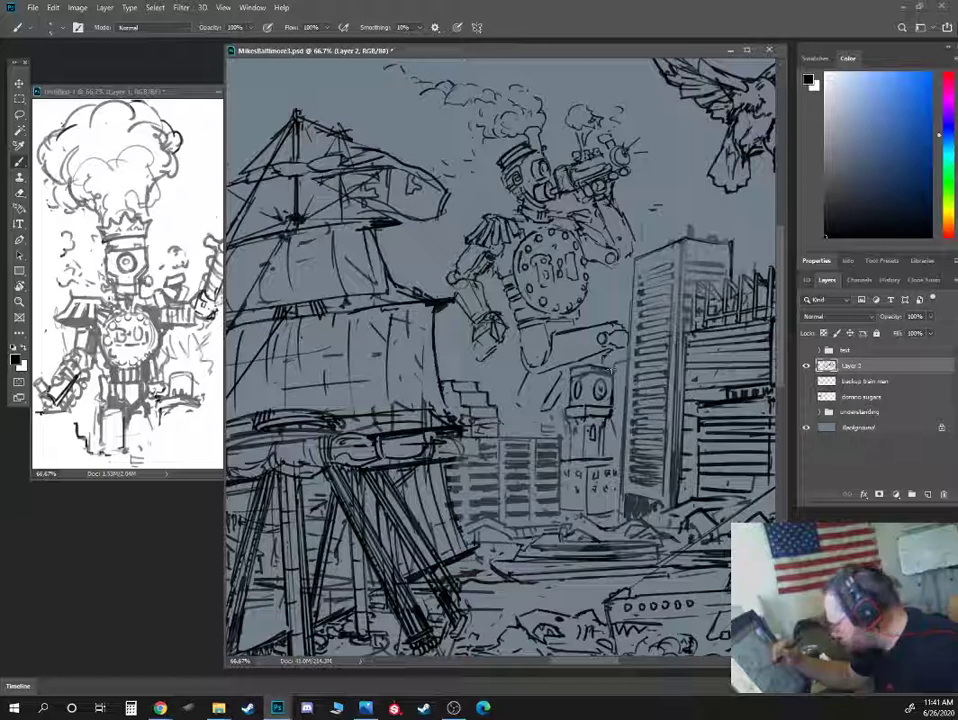
# - Redraw the clock tower's roof with a small domed cap beneath the raised thigh, erasing the overlapping lines
pyautogui.press('e')
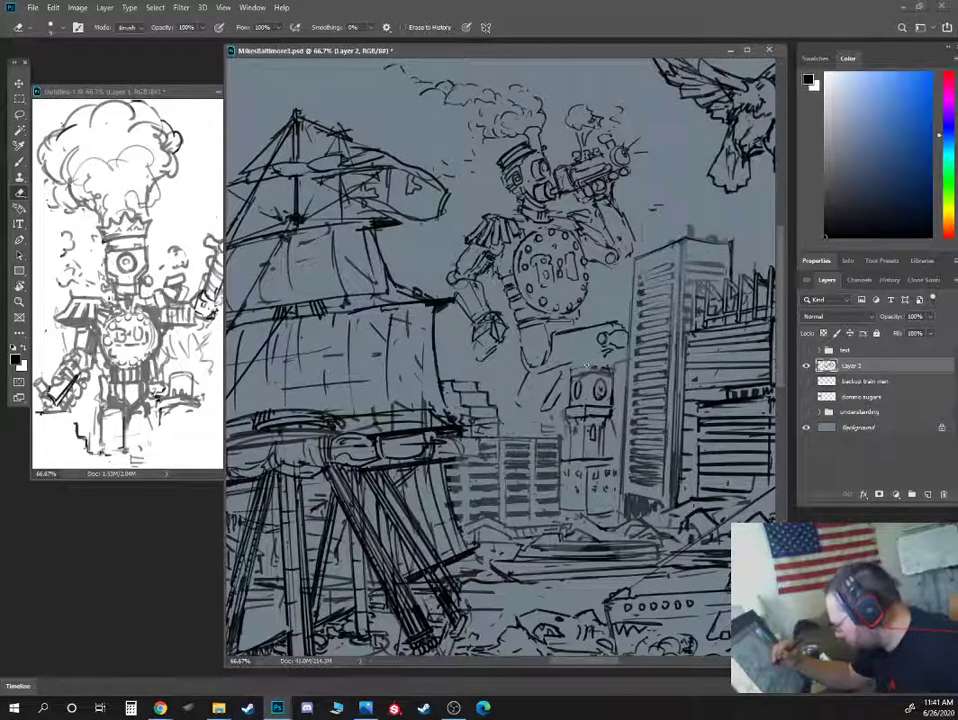
pyautogui.press('b')
pyautogui.moveTo(570, 372)
pyautogui.mouseDown()
pyautogui.moveTo(602, 349)
pyautogui.moveTo(606, 357)
pyautogui.moveTo(583, 354)
pyautogui.mouseUp()
pyautogui.press('e')
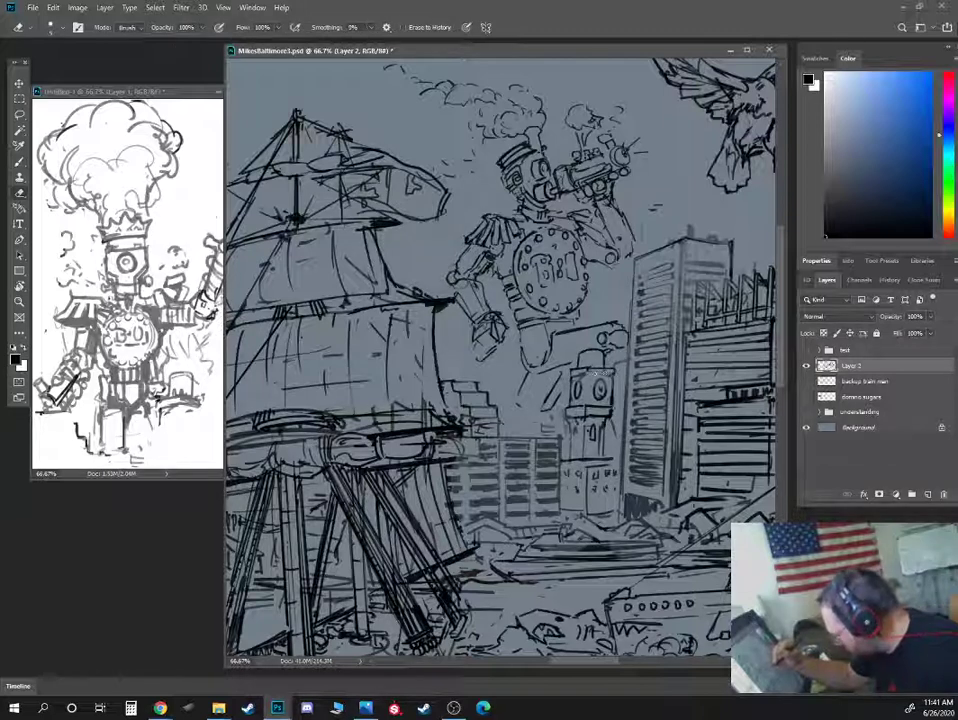
pyautogui.press('b')
pyautogui.press('e')
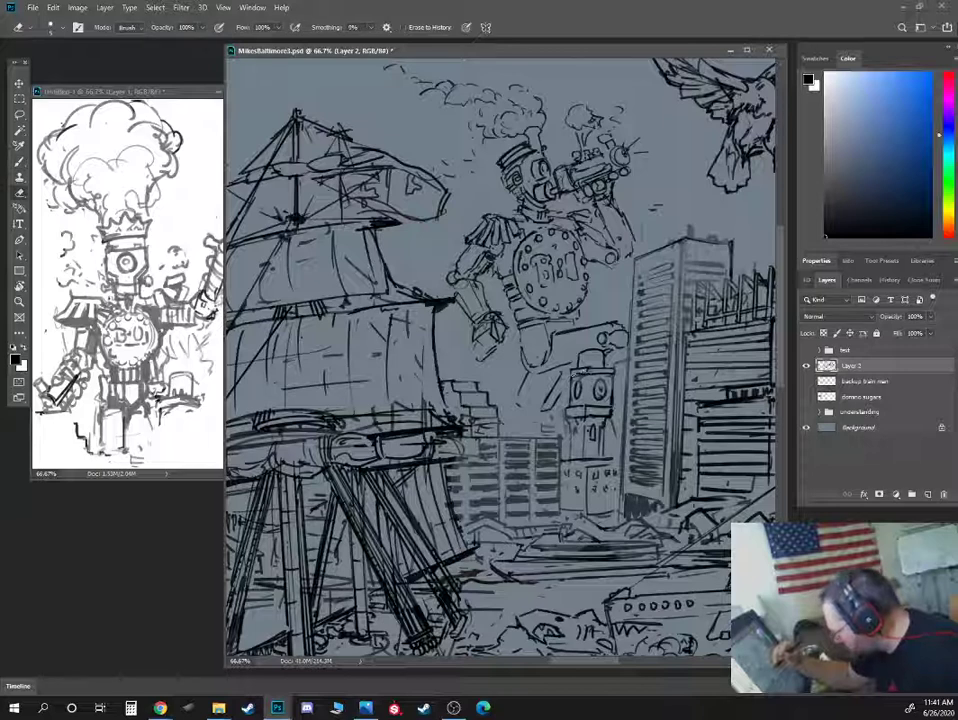
pyautogui.press('b')
pyautogui.moveTo(585, 374)
pyautogui.mouseDown()
pyautogui.moveTo(569, 378)
pyautogui.moveTo(571, 370)
pyautogui.mouseUp()
pyautogui.press('e')
pyautogui.press('b')
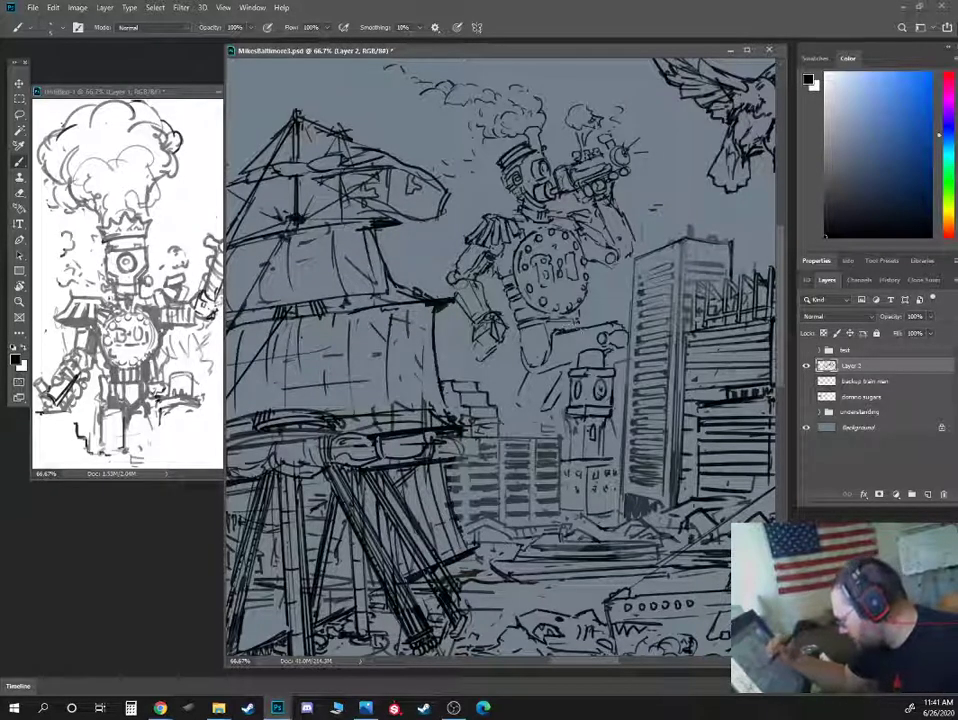
# - Redraw the hanging leg's shin outline down to the ankle and add a small round knee joint on the thigh
pyautogui.press('e')
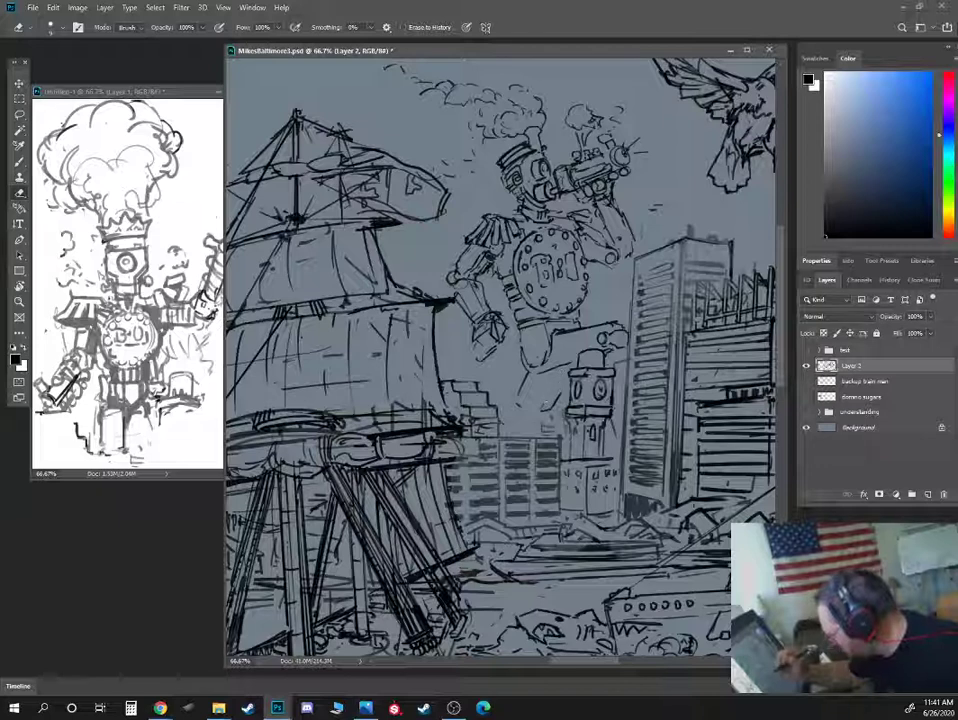
pyautogui.press('b')
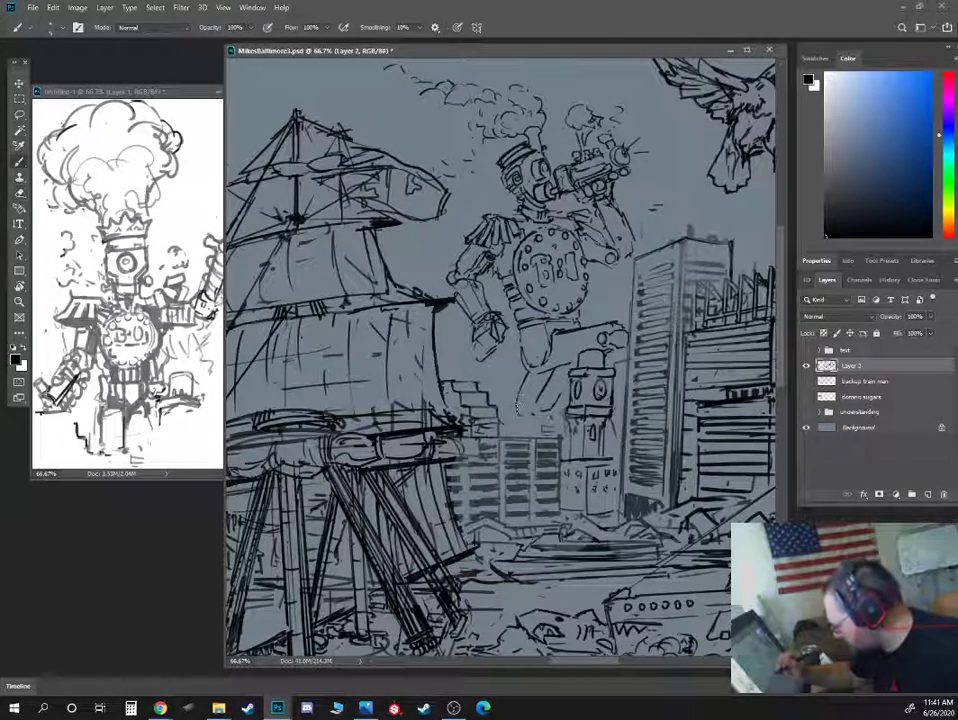
pyautogui.moveTo(400, 319); pyautogui.dragTo(385, 303)
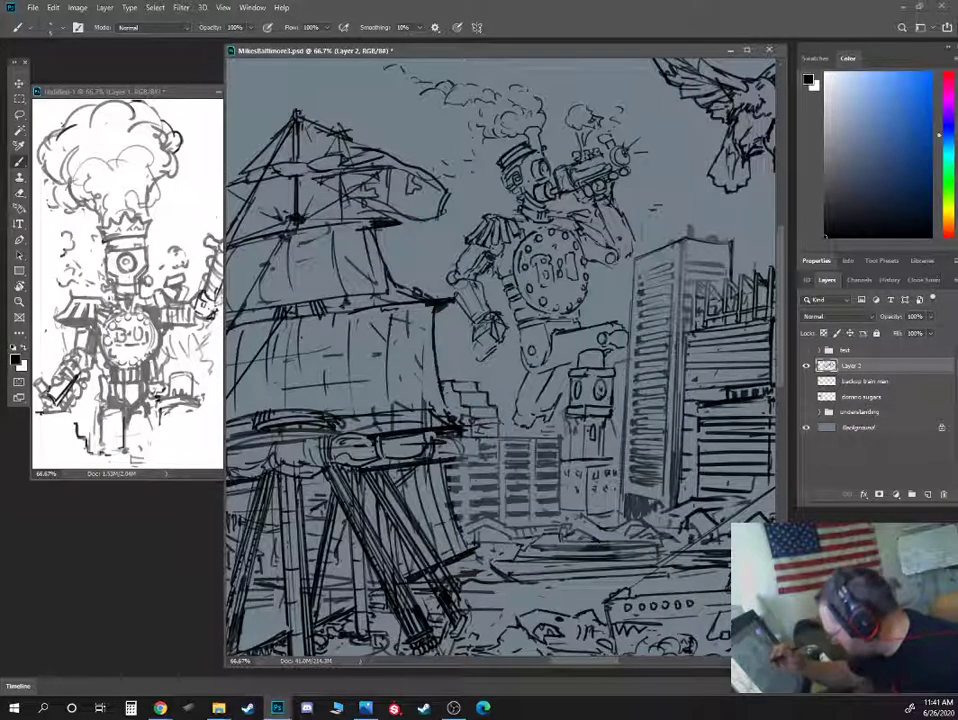
# - Erase the rough lines on the robot's lowered forearm and wrist and redraw their edges more cleanly
pyautogui.press('e')
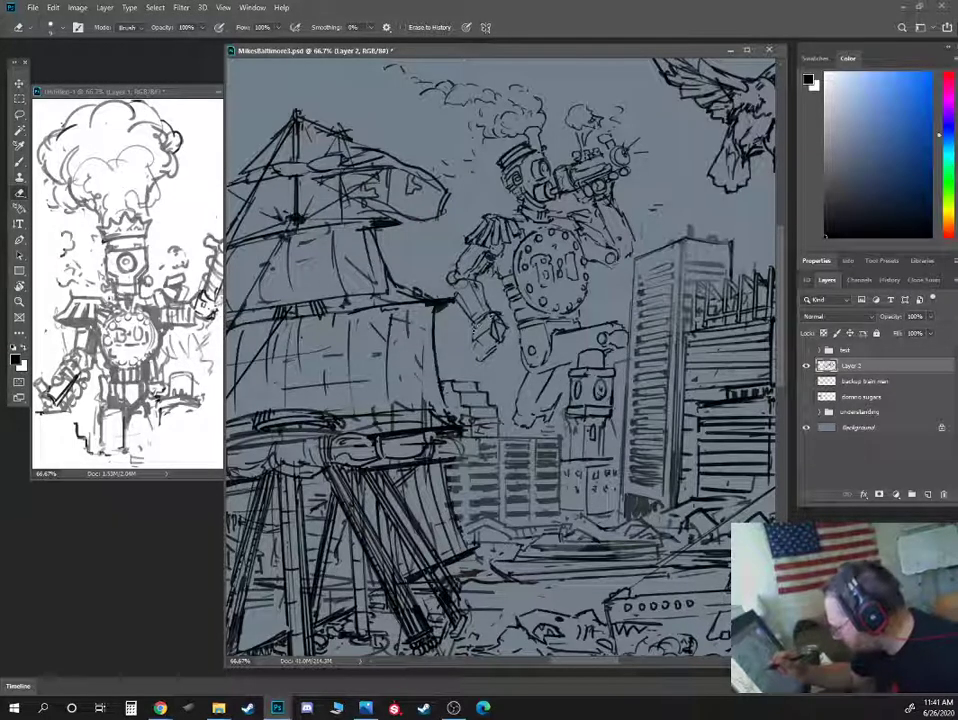
pyautogui.press('b')
pyautogui.moveTo(478, 319); pyautogui.dragTo(474, 331)
pyautogui.press('e')
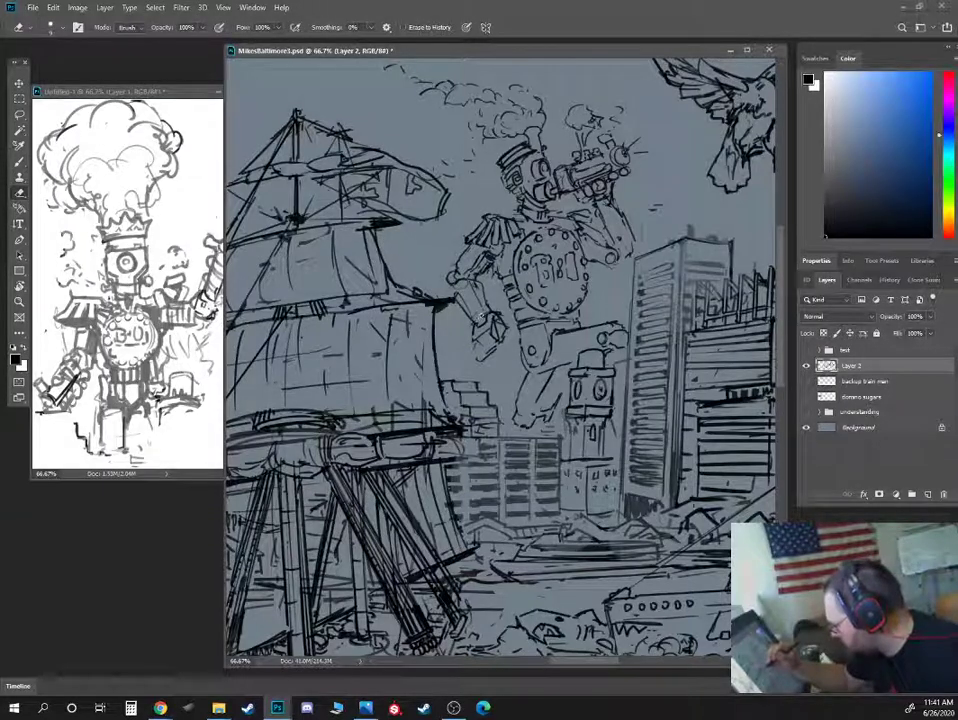
pyautogui.press('b')
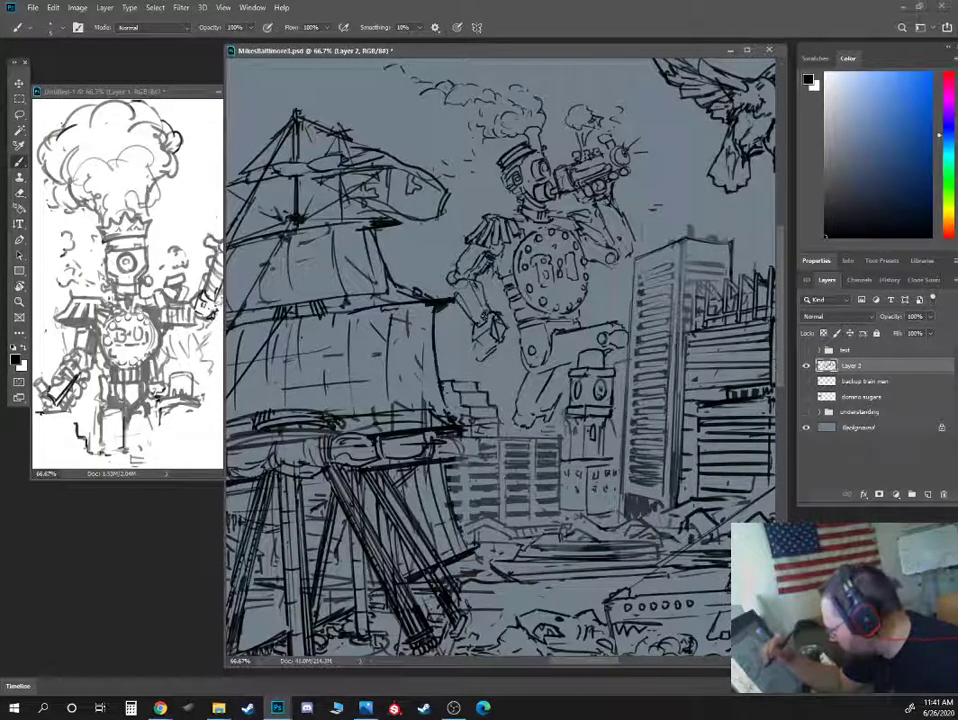
pyautogui.press('e')
pyautogui.press('e')
pyautogui.moveTo(486, 304); pyautogui.dragTo(472, 284)
pyautogui.press('b')
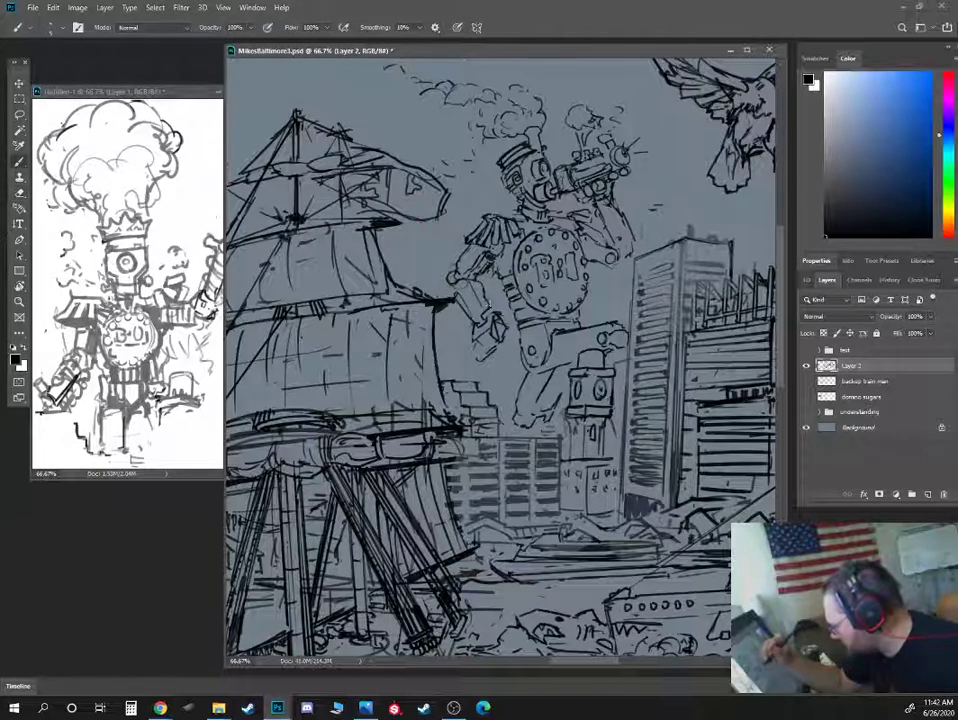
# - Redraw the robot's lowered hand with clearly separated, curled blocky fingers
pyautogui.press('e')
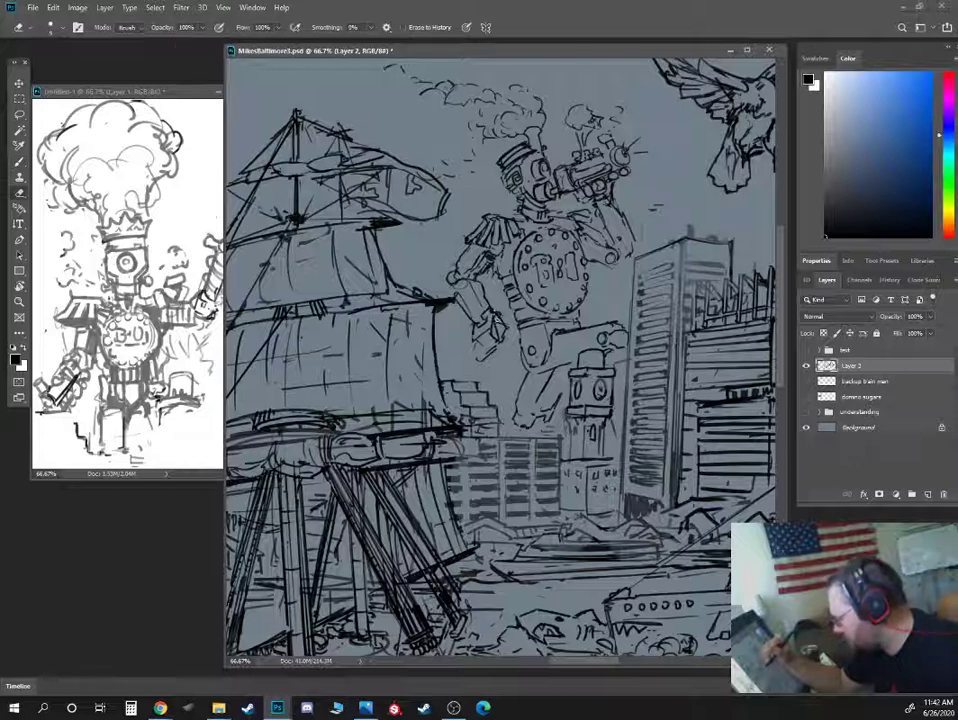
pyautogui.press('b')
pyautogui.press('e')
pyautogui.press('b')
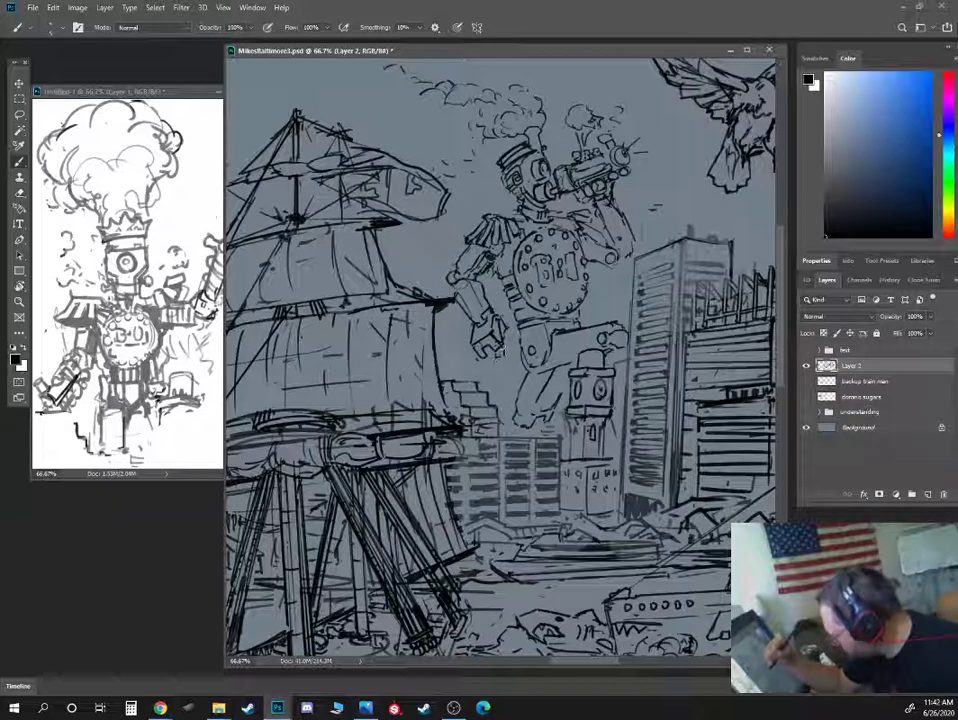
pyautogui.press('e')
pyautogui.press('b')
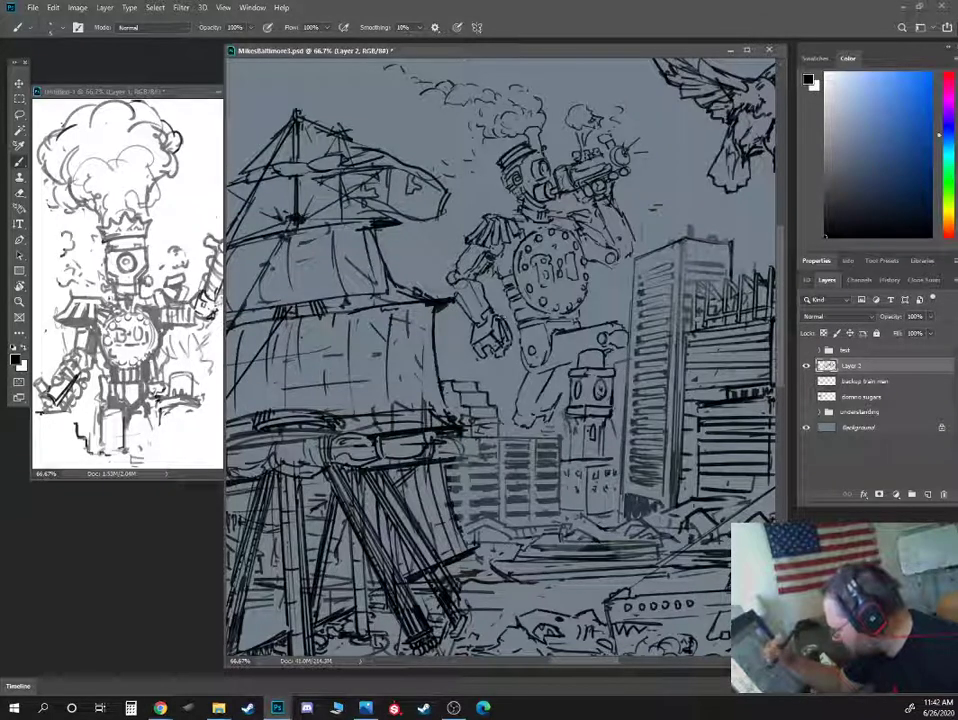
# - Clean up the lower end of the robot's hanging shin and draw a small round ankle joint above the low building
pyautogui.moveTo(538, 428); pyautogui.dragTo(542, 373)
pyautogui.press('e')
pyautogui.press('b')
pyautogui.press('e')
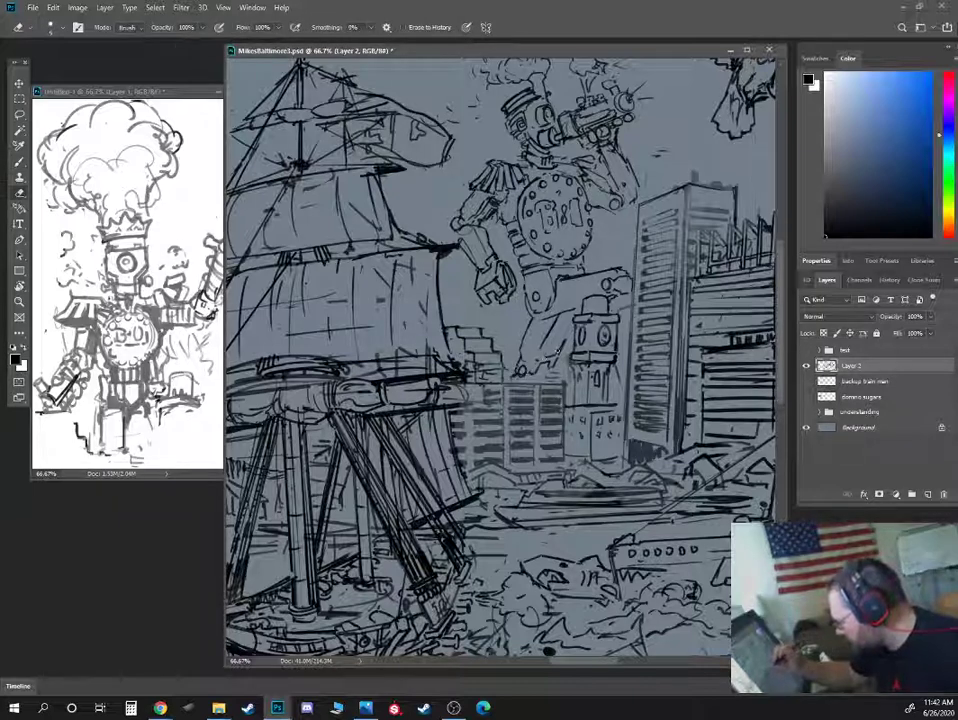
pyautogui.press('b')
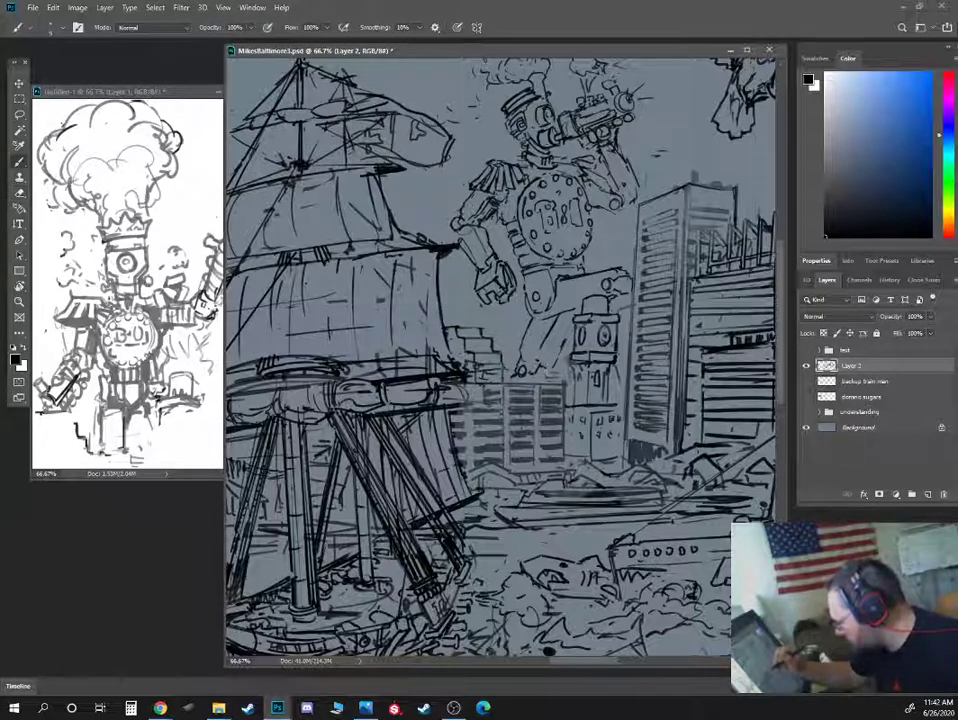
# - Draw panel lines along the robot's hanging shin and tidy the lines where the ankle meets the low building's roof
pyautogui.moveTo(547, 364); pyautogui.dragTo(562, 325)
pyautogui.moveTo(537, 364); pyautogui.dragTo(559, 323)
pyautogui.moveTo(418, 257); pyautogui.dragTo(433, 239)
pyautogui.moveTo(403, 272); pyautogui.dragTo(410, 259)
pyautogui.moveTo(426, 248)
pyautogui.mouseDown()
pyautogui.moveTo(431, 240)
pyautogui.moveTo(395, 287)
pyautogui.mouseUp()
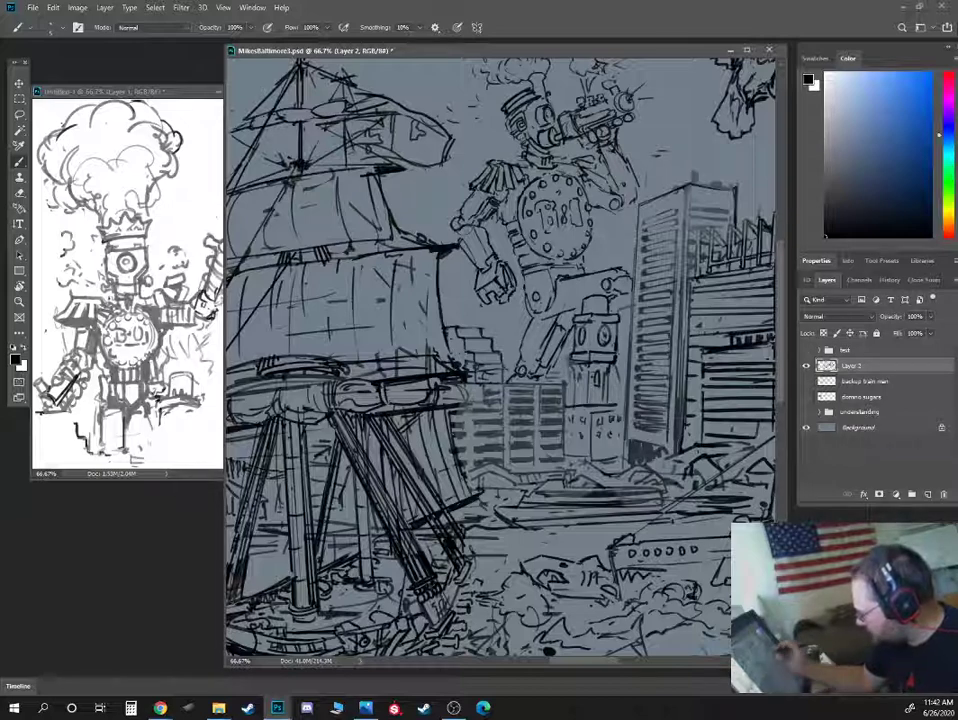
pyautogui.moveTo(590, 448); pyautogui.dragTo(494, 400)
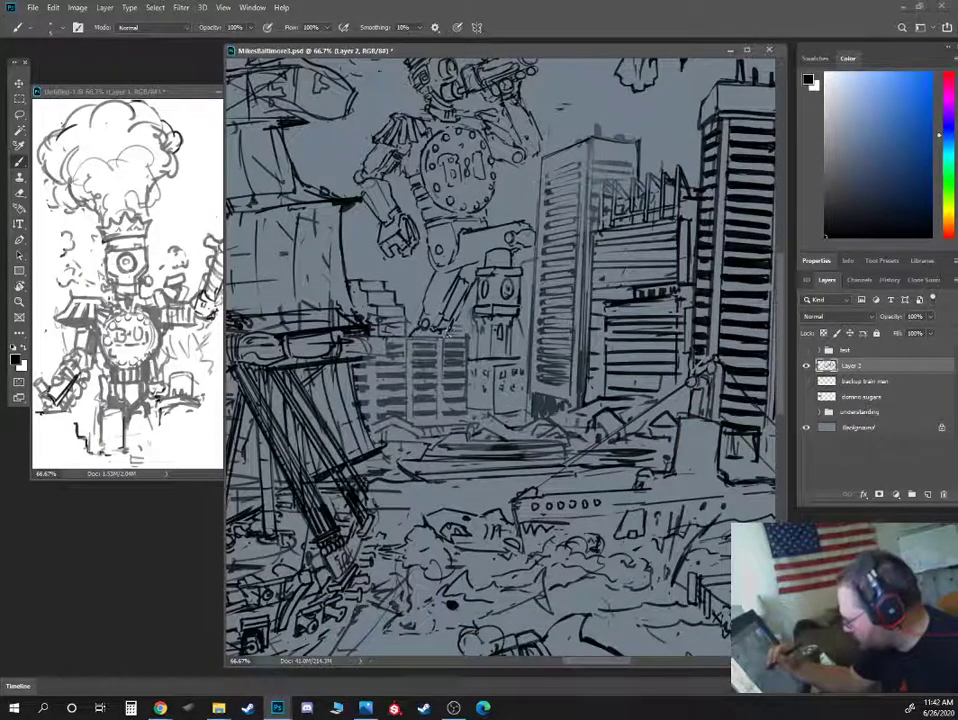
pyautogui.moveTo(418, 340); pyautogui.dragTo(462, 343)
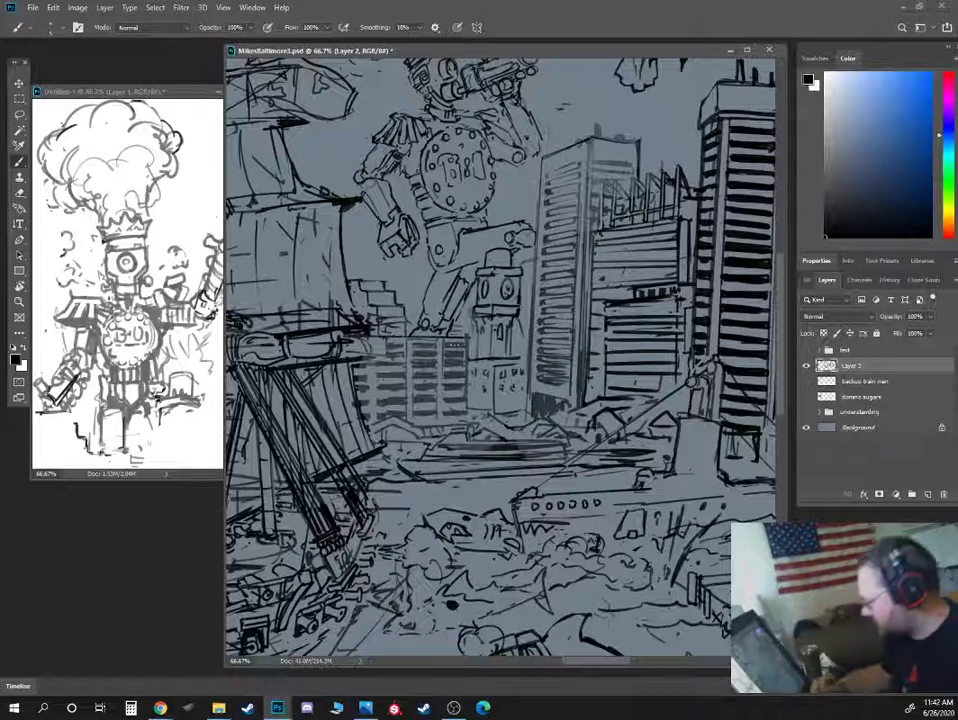
# - Erase and redraw the small eye and forehead lines on the upper harnessed dolphin's face
pyautogui.moveTo(630, 532); pyautogui.dragTo(645, 323)
pyautogui.moveTo(656, 516); pyautogui.dragTo(630, 450)
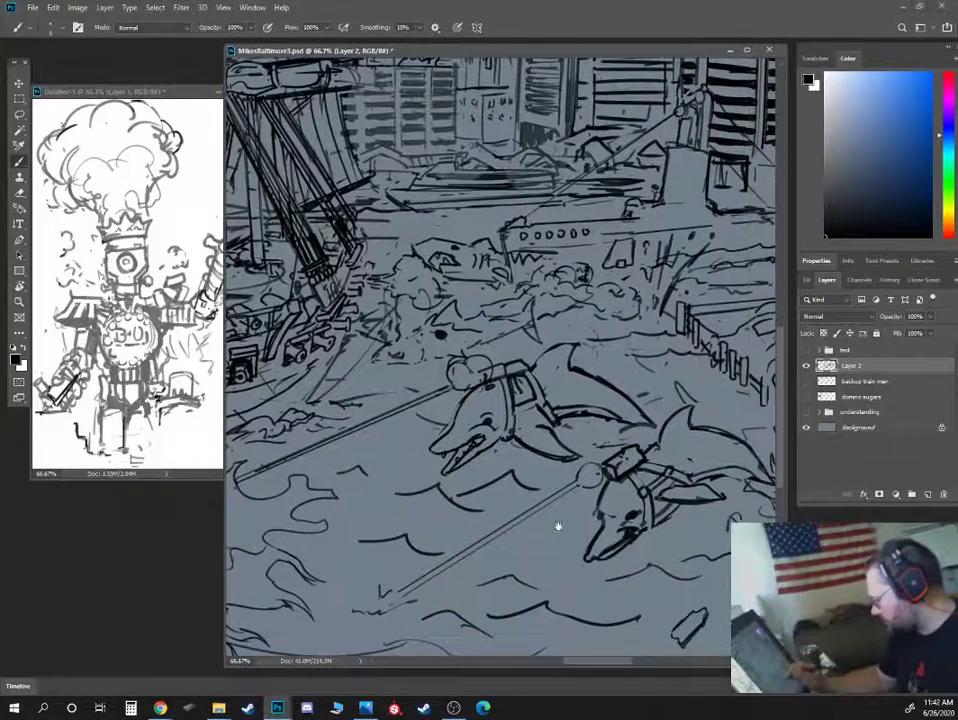
pyautogui.press('e')
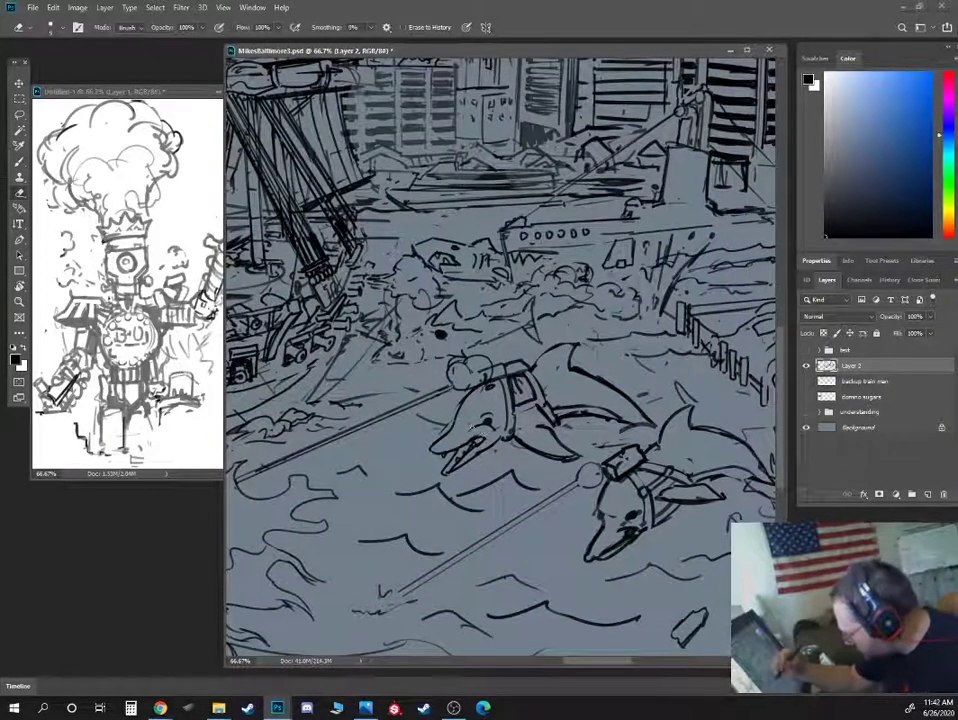
pyautogui.press('b')
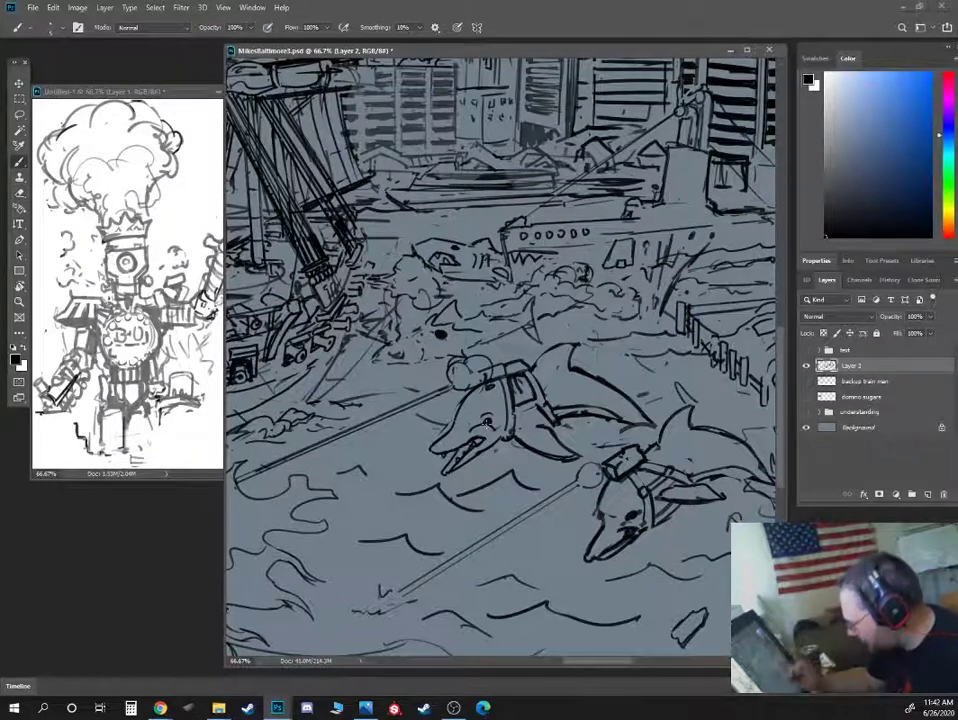
pyautogui.press('e')
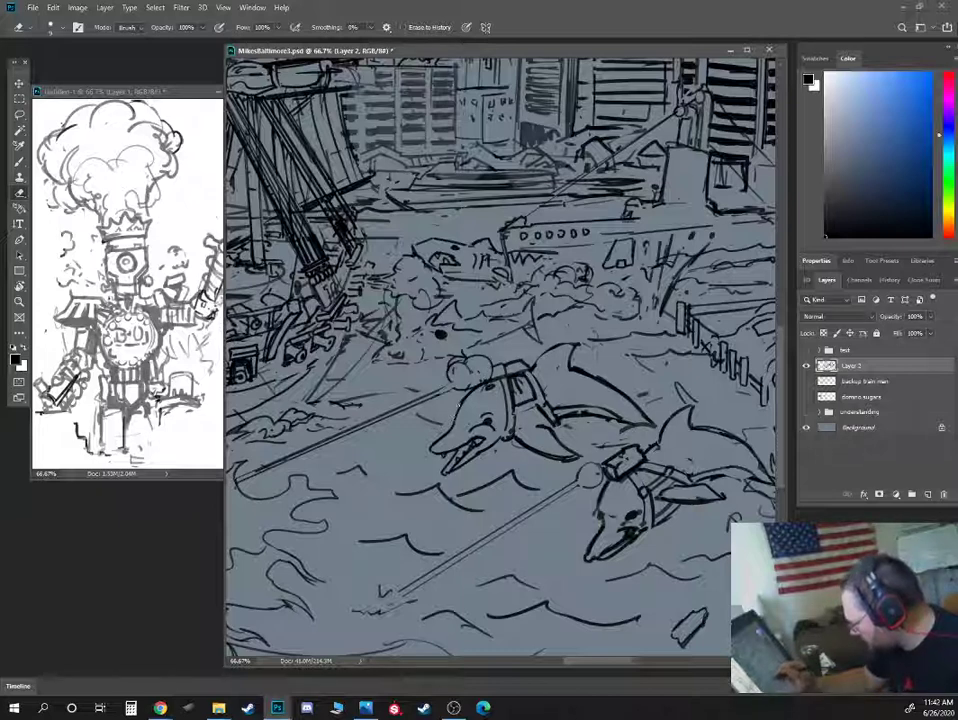
pyautogui.press('b')
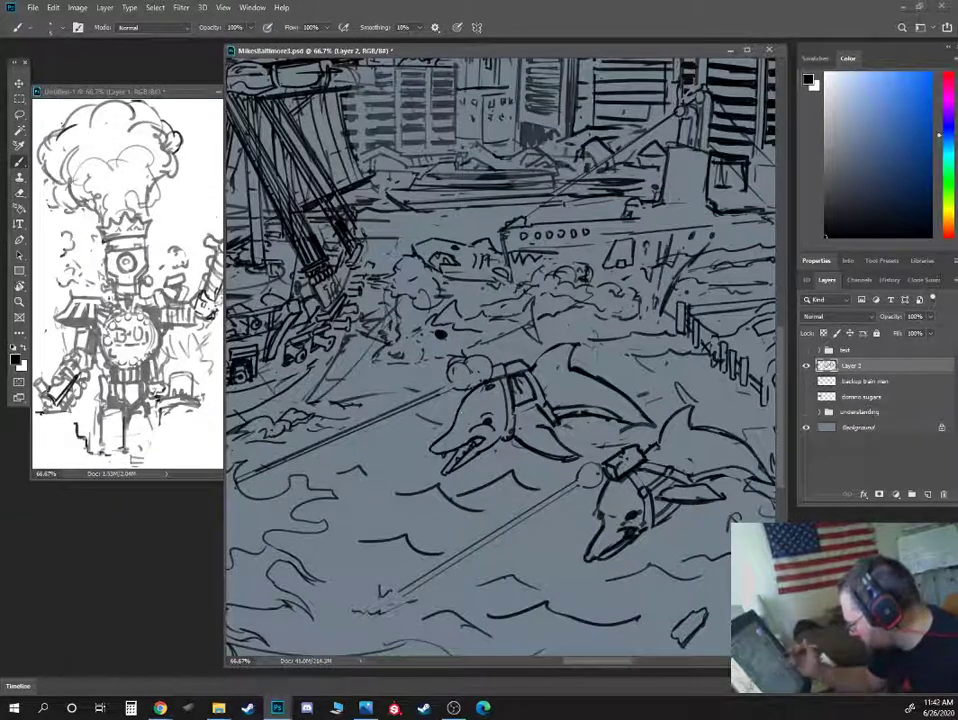
# - Tidy the upper dolphin's harness strap below the head and clean up the tip of its dorsal fin
pyautogui.press('e')
pyautogui.press('b')
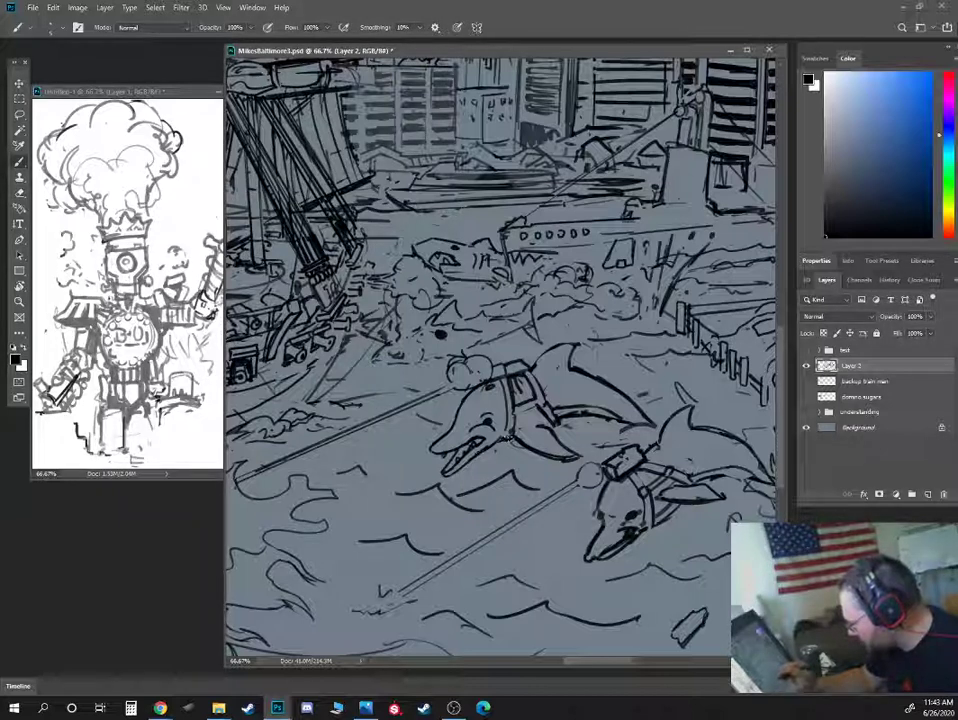
pyautogui.press('e')
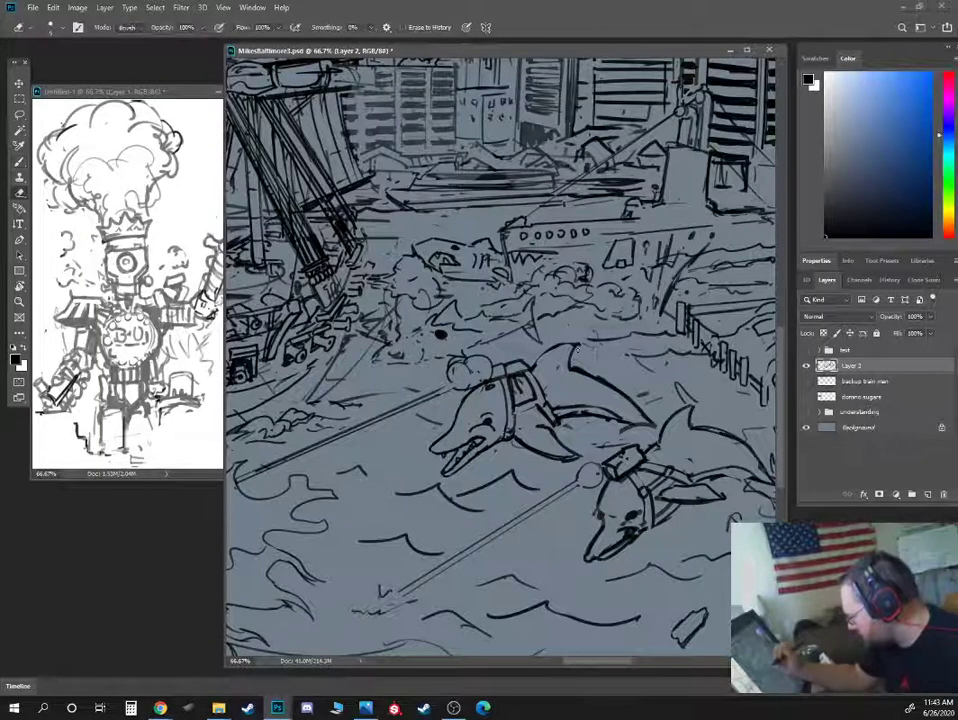
pyautogui.press('b')
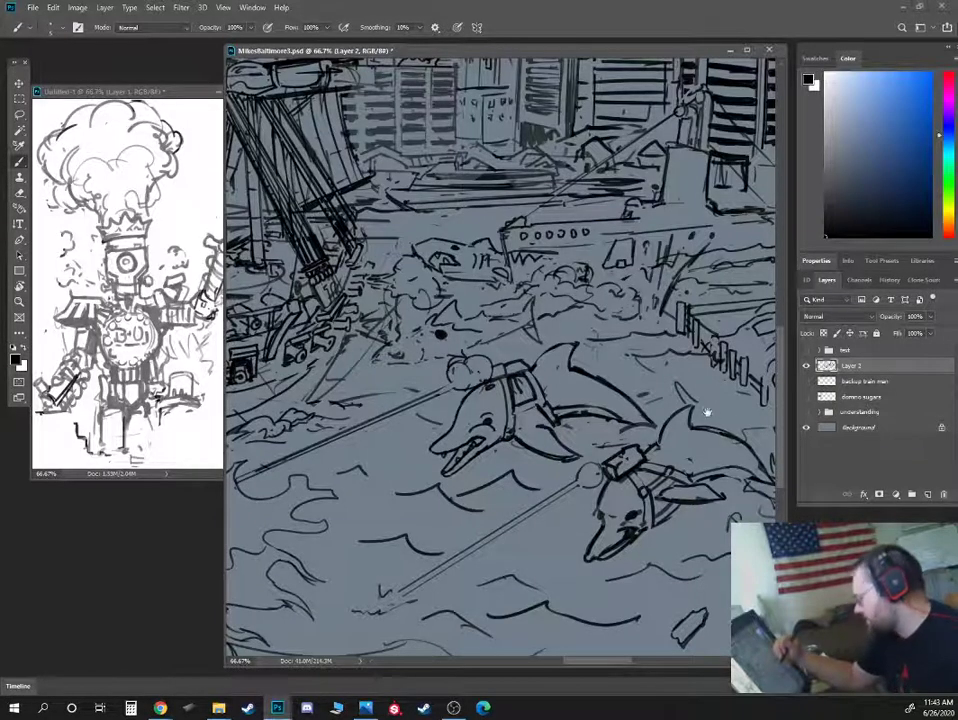
# - Erase the rough marks on the lower dolphin's face and redraw its forehead and snout outline as a smooth curve
pyautogui.moveTo(695, 406); pyautogui.dragTo(625, 328)
pyautogui.moveTo(517, 265); pyautogui.dragTo(577, 325)
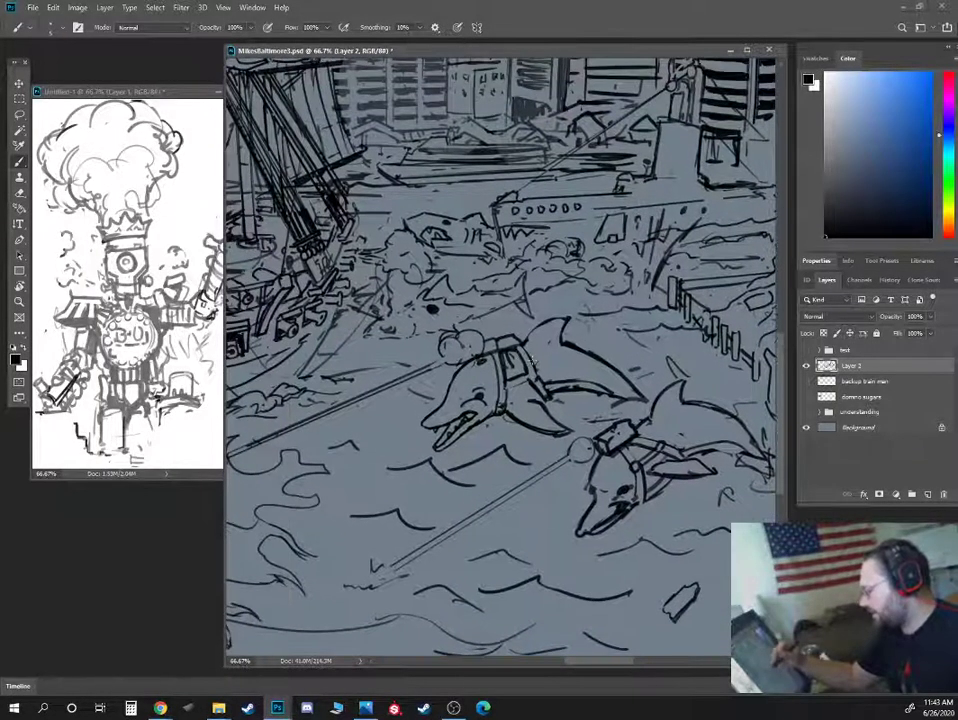
pyautogui.press('e')
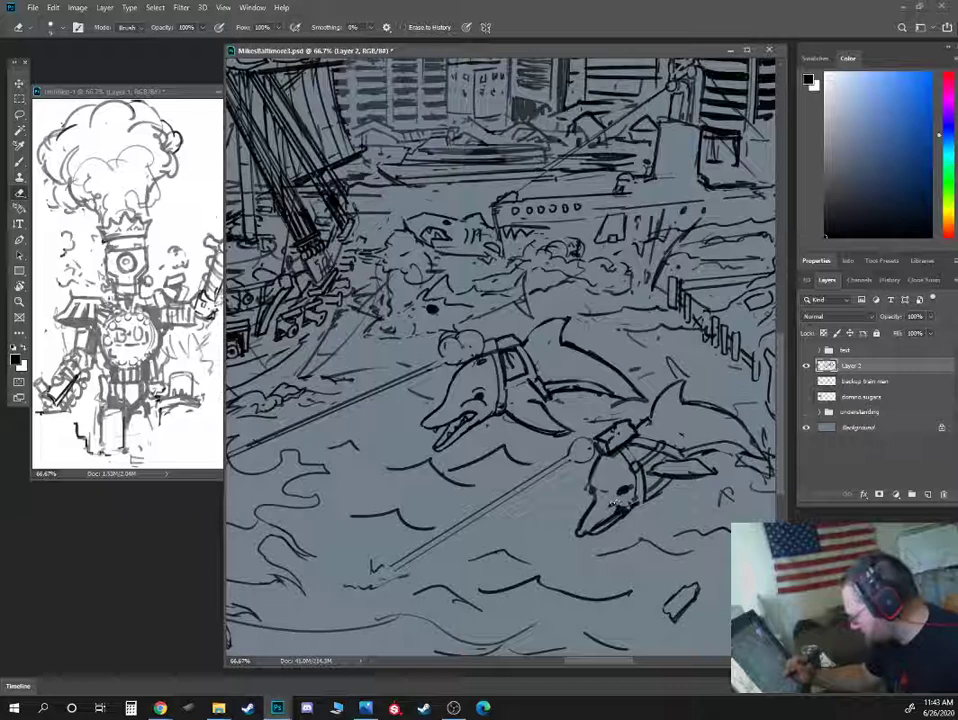
pyautogui.press('b')
pyautogui.press('e')
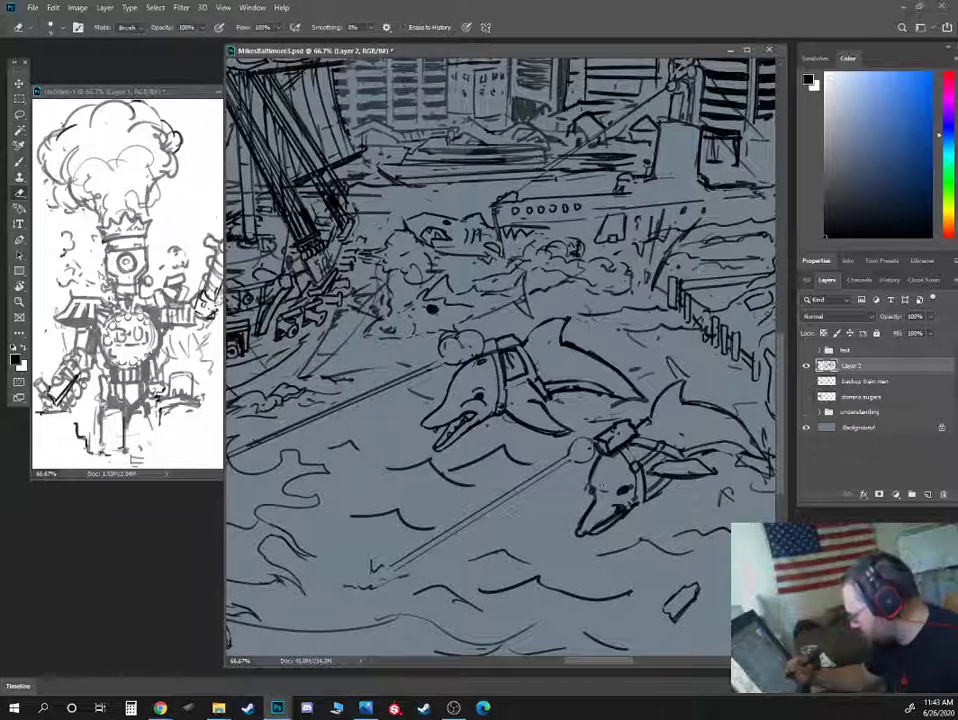
pyautogui.press('b')
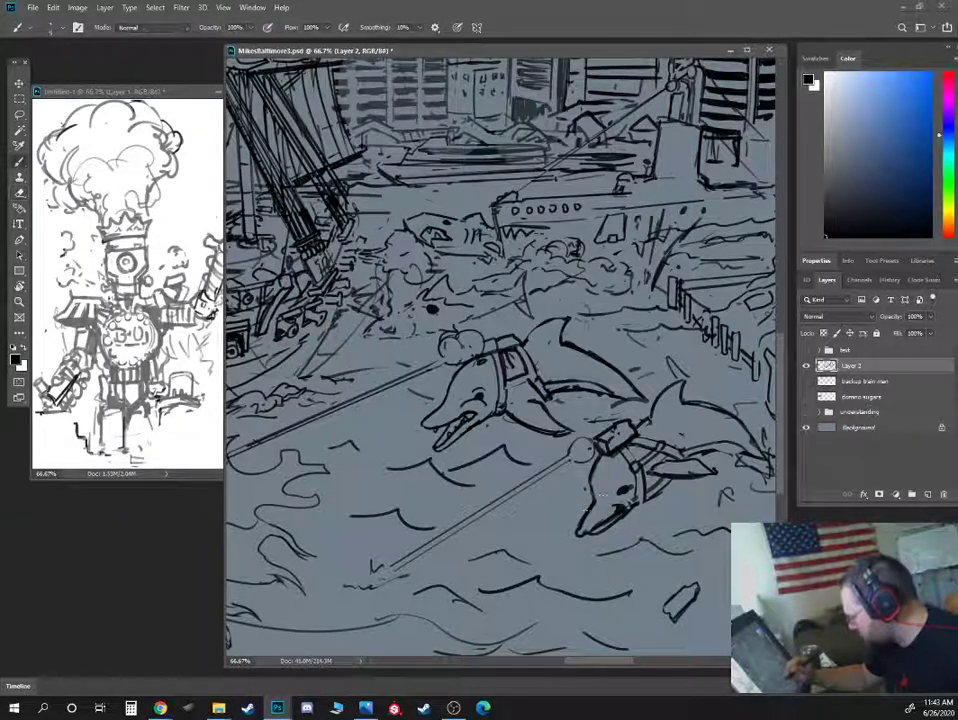
pyautogui.press('e')
pyautogui.press('b')
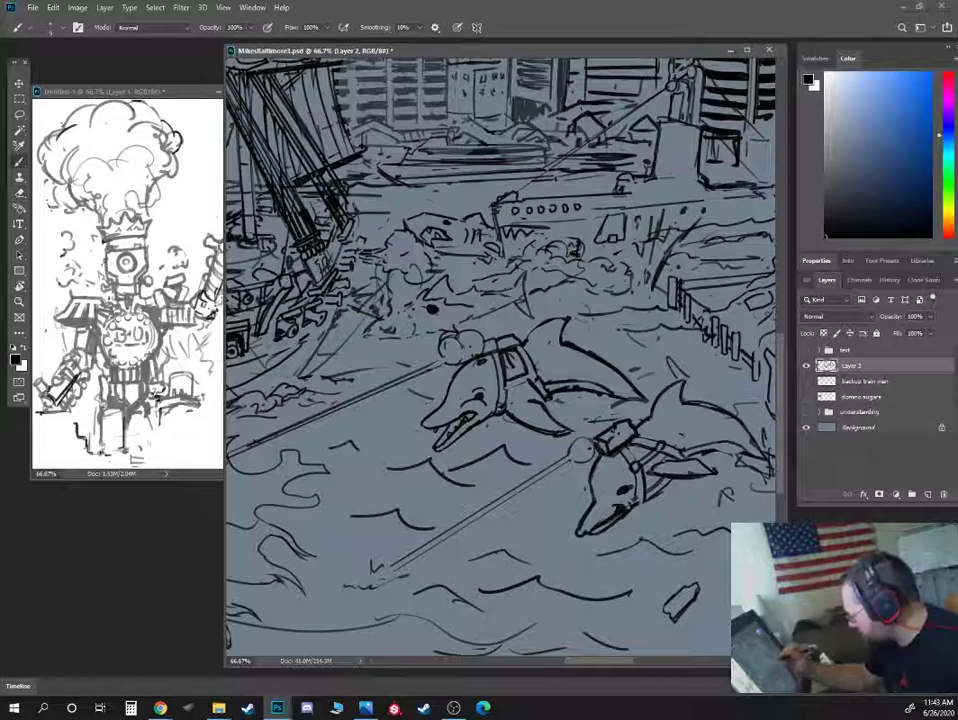
# - Erase the loose smoke puffs above the train held at the robot's mouth and redraw them as a narrow, jagged rising plume
pyautogui.moveTo(689, 359)
pyautogui.mouseDown()
pyautogui.moveTo(599, 470)
pyautogui.moveTo(585, 510)
pyautogui.mouseUp()
pyautogui.moveTo(567, 434)
pyautogui.mouseDown()
pyautogui.moveTo(653, 524)
pyautogui.moveTo(590, 451)
pyautogui.moveTo(656, 579)
pyautogui.mouseUp()
pyautogui.scroll(-5, 540, 504)
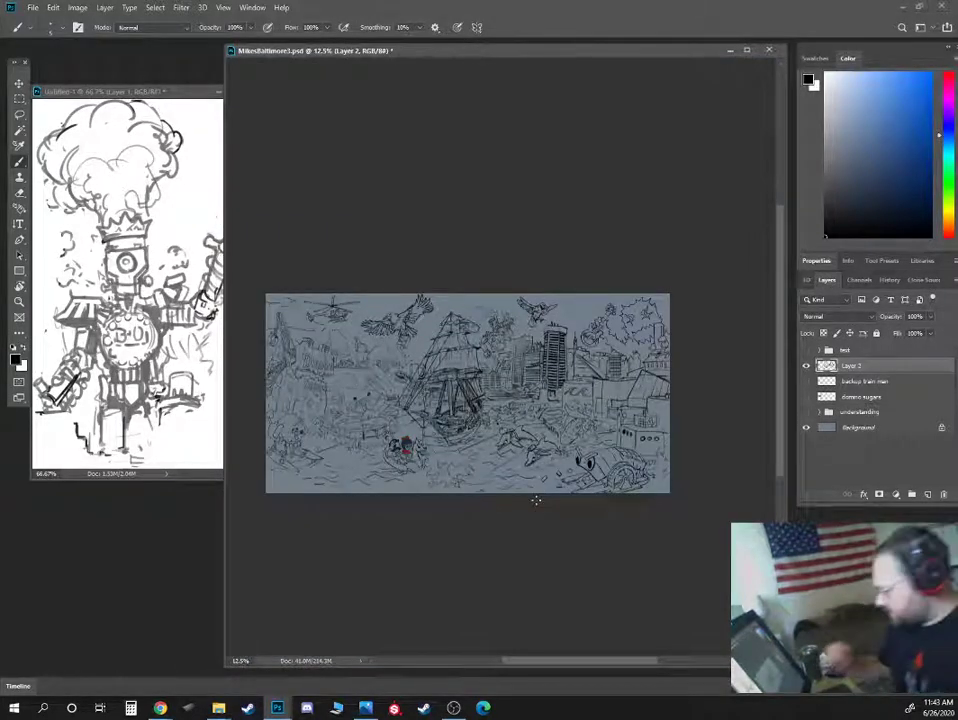
pyautogui.scroll(1, 536, 500)
pyautogui.hotkey('ctrl', '+')
pyautogui.hotkey('ctrl', '+')
pyautogui.hotkey('ctrl', '+')
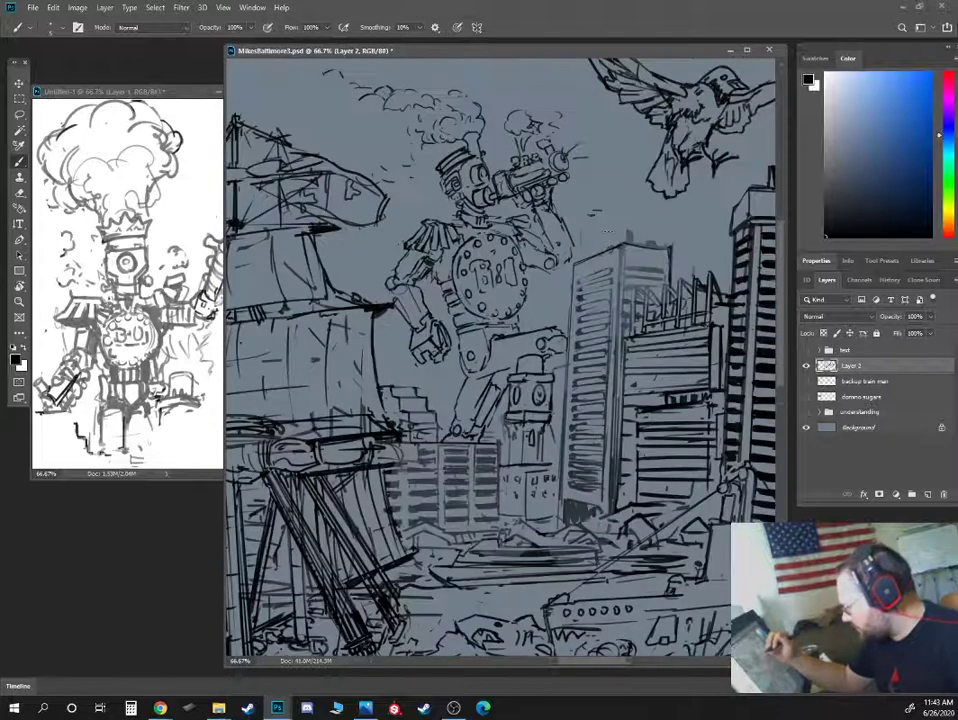
pyautogui.moveTo(599, 255); pyautogui.dragTo(601, 385)
pyautogui.press('e')
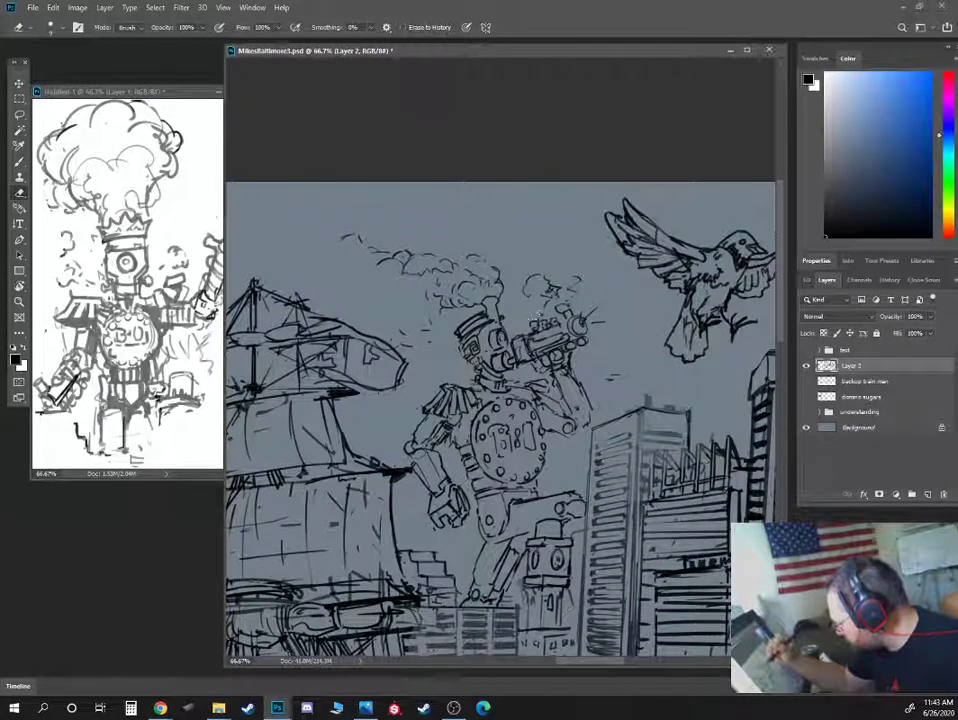
pyautogui.press('b')
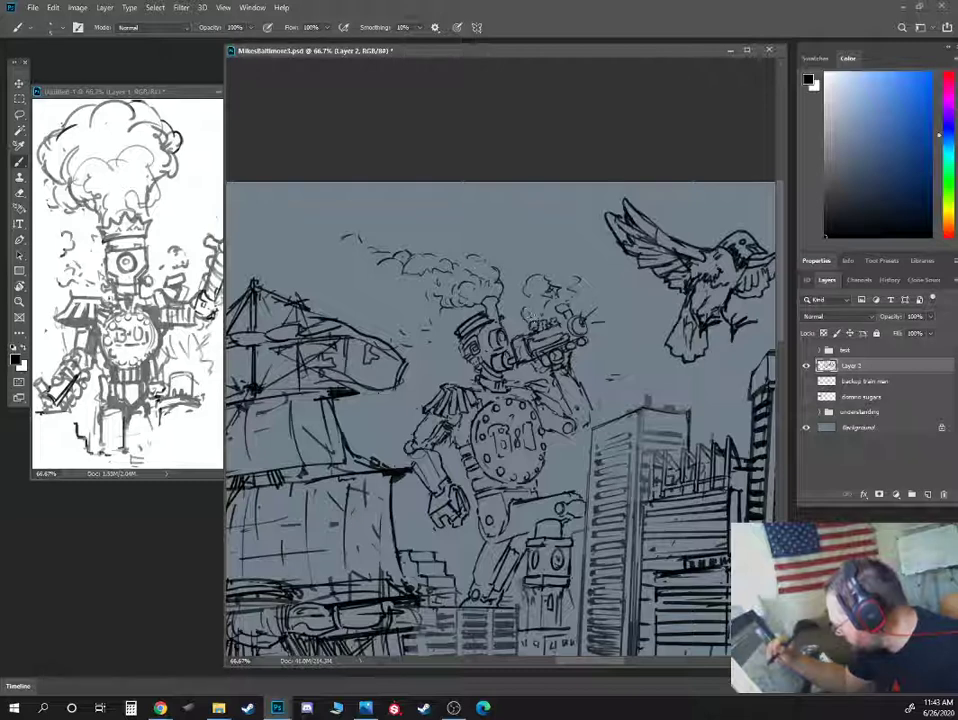
pyautogui.moveTo(568, 296)
pyautogui.mouseDown()
pyautogui.moveTo(560, 264)
pyautogui.moveTo(526, 296)
pyautogui.moveTo(550, 298)
pyautogui.mouseUp()
pyautogui.press('e')
pyautogui.press('b')
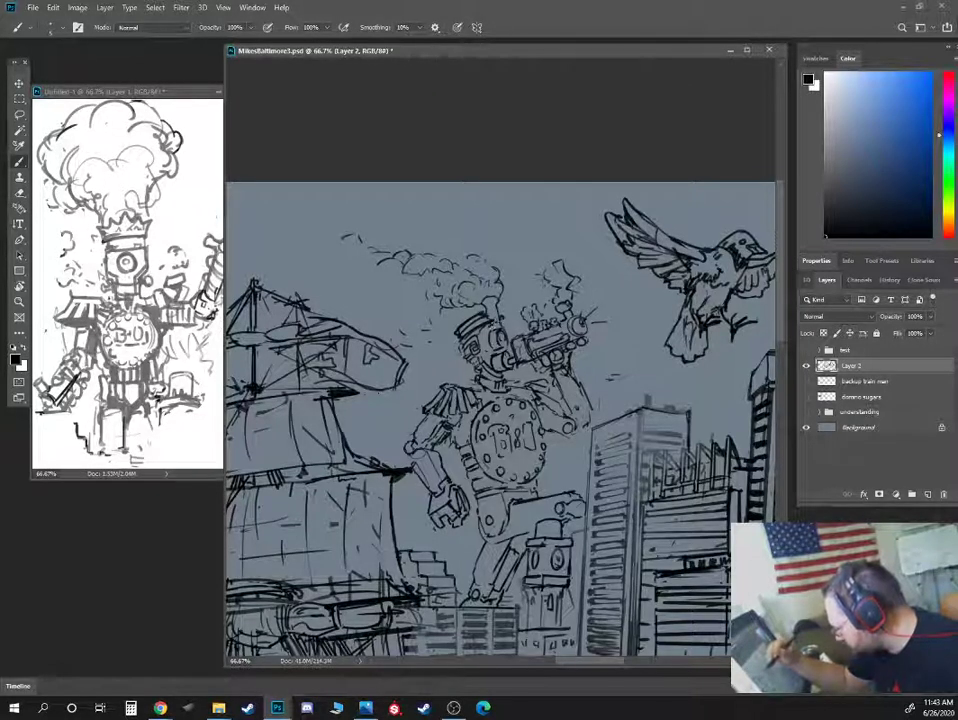
# - Erase and redraw the rough lines around the robot's collar and upper body
pyautogui.moveTo(596, 407); pyautogui.dragTo(566, 332)
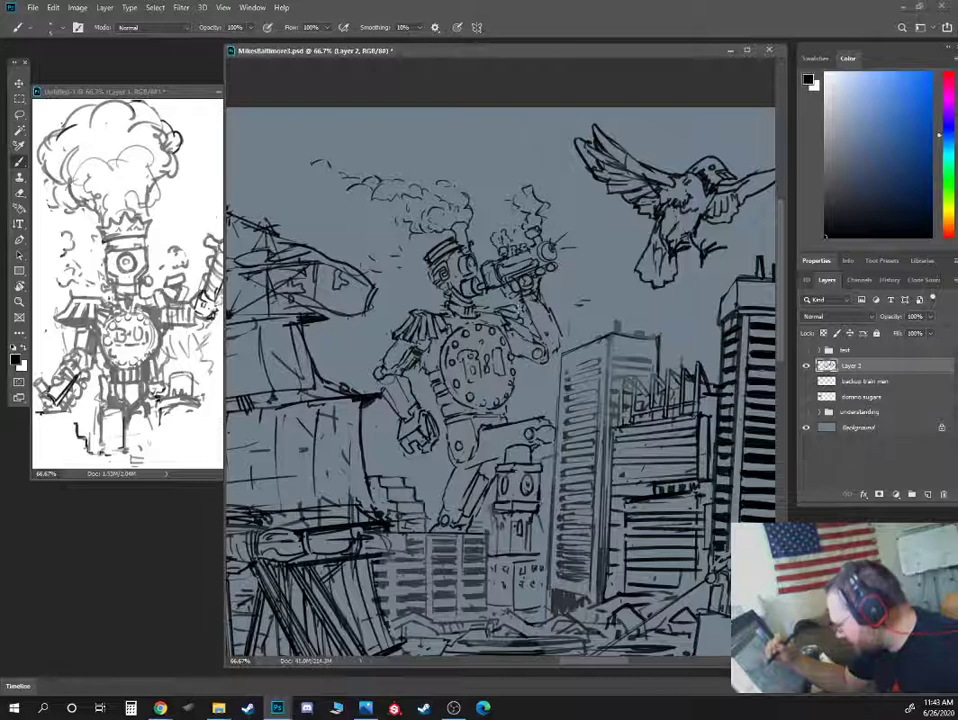
pyautogui.press('e')
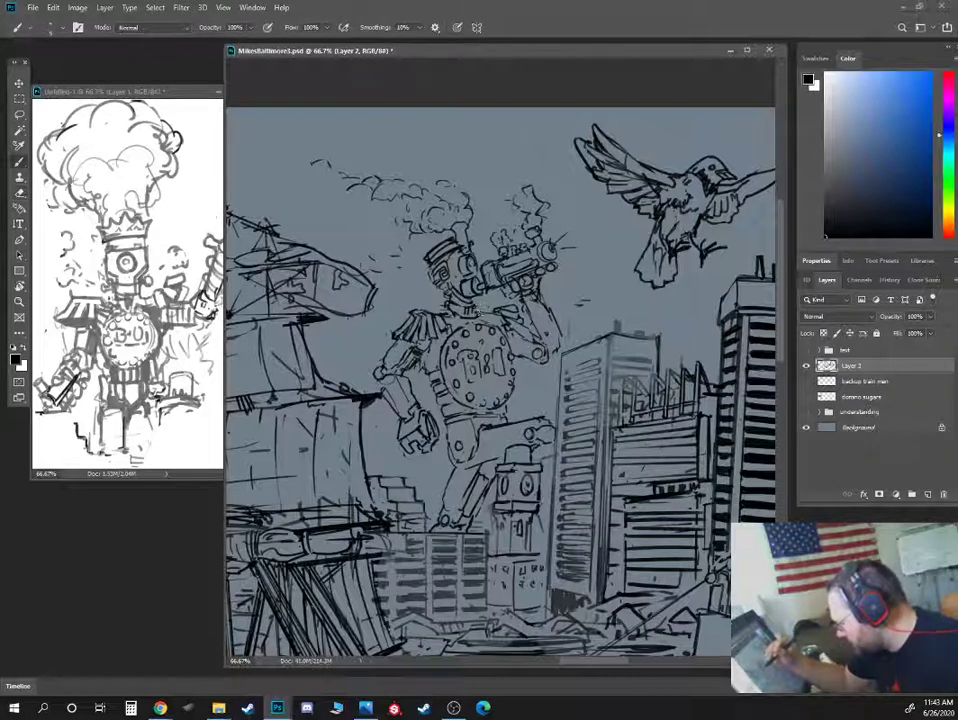
pyautogui.press('b')
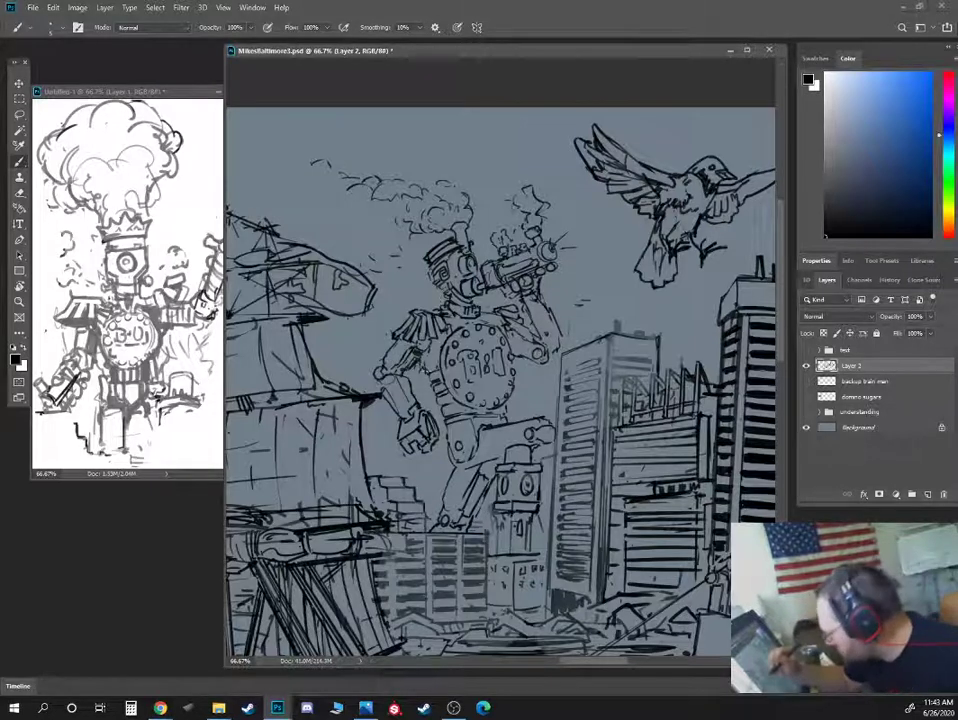
pyautogui.press('e')
pyautogui.press('b')
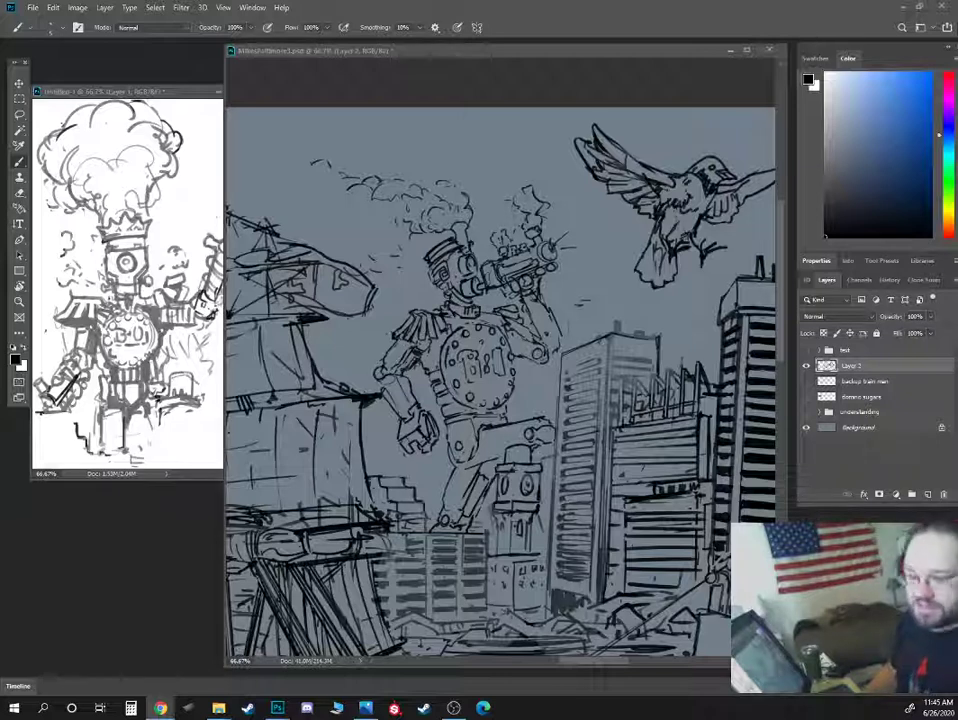
# - Redraw the joint lines of the robot's bent knee just above the clock tower's dome
pyautogui.click(538, 321)
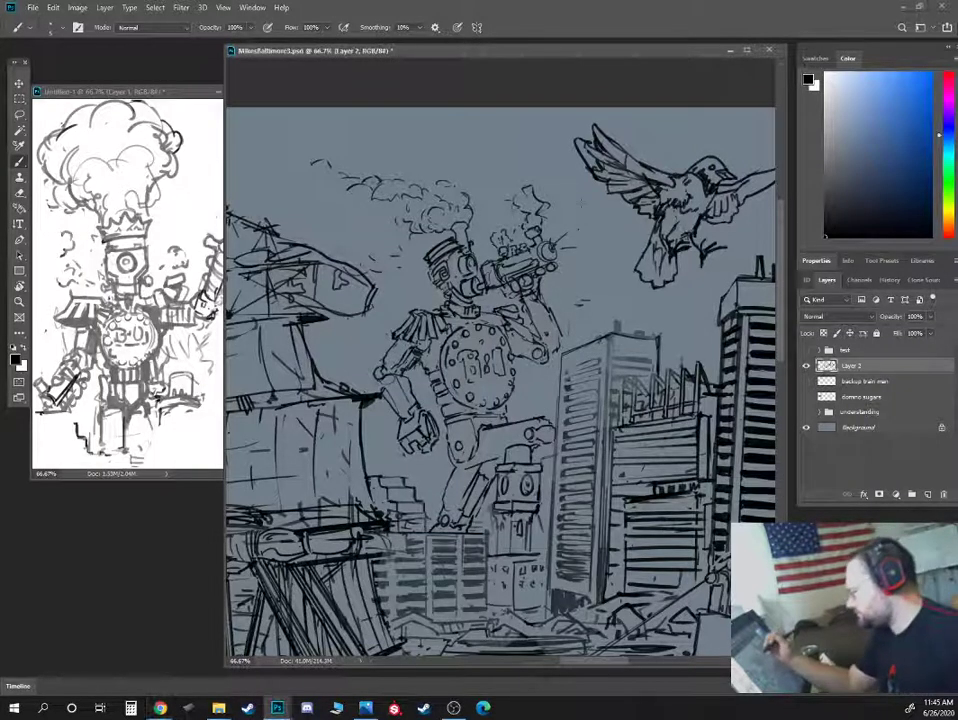
pyautogui.moveTo(581, 341); pyautogui.dragTo(545, 205)
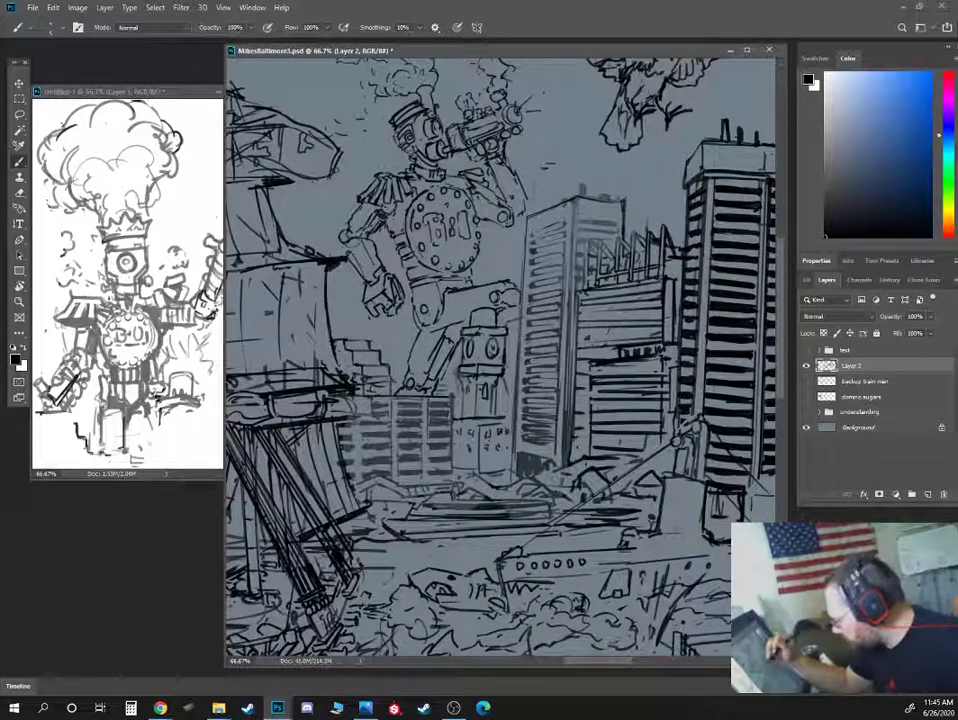
pyautogui.moveTo(456, 371)
pyautogui.mouseDown()
pyautogui.moveTo(461, 420)
pyautogui.moveTo(466, 374)
pyautogui.moveTo(481, 355)
pyautogui.moveTo(483, 386)
pyautogui.moveTo(483, 348)
pyautogui.moveTo(481, 360)
pyautogui.mouseUp()
pyautogui.press('r')
pyautogui.moveTo(465, 195); pyautogui.dragTo(500, 194)
pyautogui.press('b')
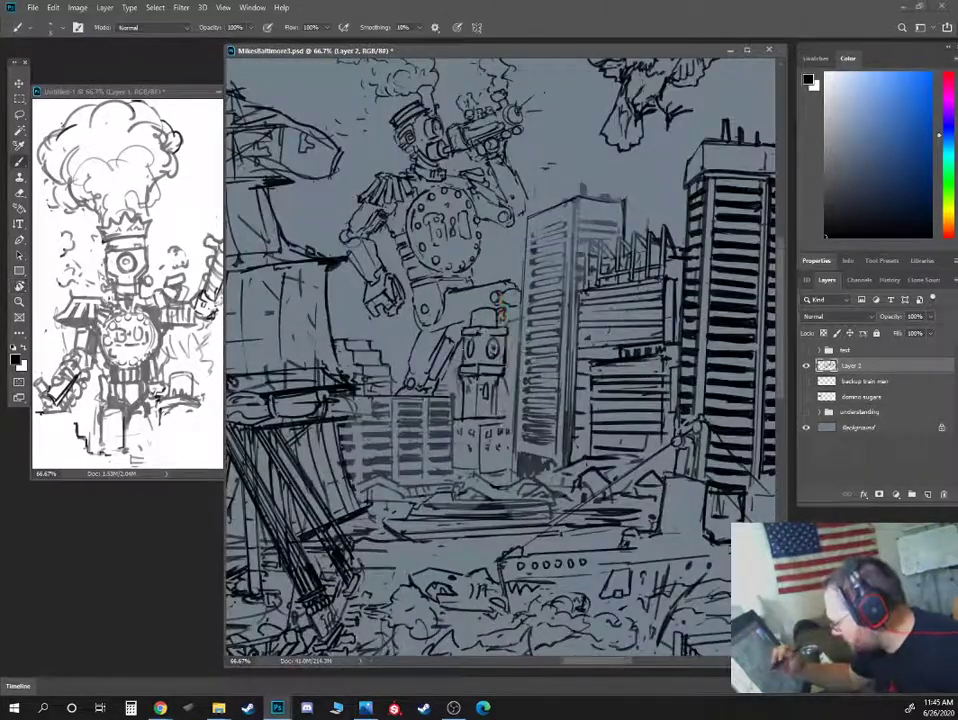
# - Erase stray lines along the robot's hanging shin beside the clock tower and redraw its edges
pyautogui.press('e')
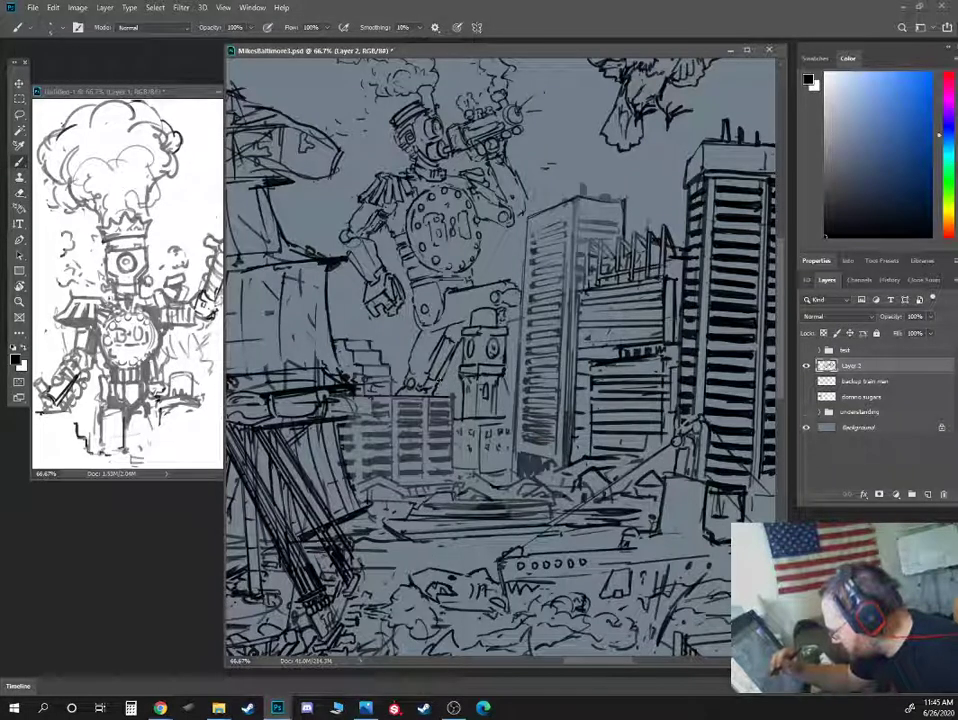
pyautogui.moveTo(443, 373)
pyautogui.mouseDown()
pyautogui.moveTo(457, 342)
pyautogui.moveTo(440, 381)
pyautogui.mouseUp()
pyautogui.press('b')
pyautogui.press('e')
pyautogui.moveTo(449, 332); pyautogui.dragTo(432, 365)
pyautogui.press('b')
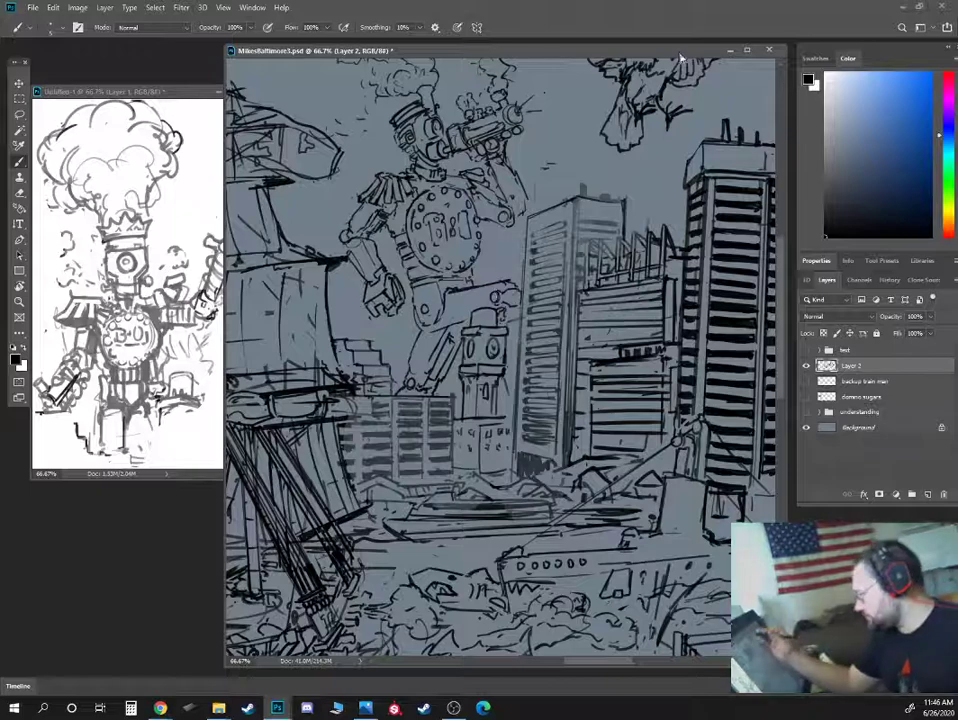
# - Shift the drawing's window aside and flip the entire canvas horizontally to check the mirrored harbor composition
pyautogui.moveTo(593, 382); pyautogui.dragTo(615, 149)
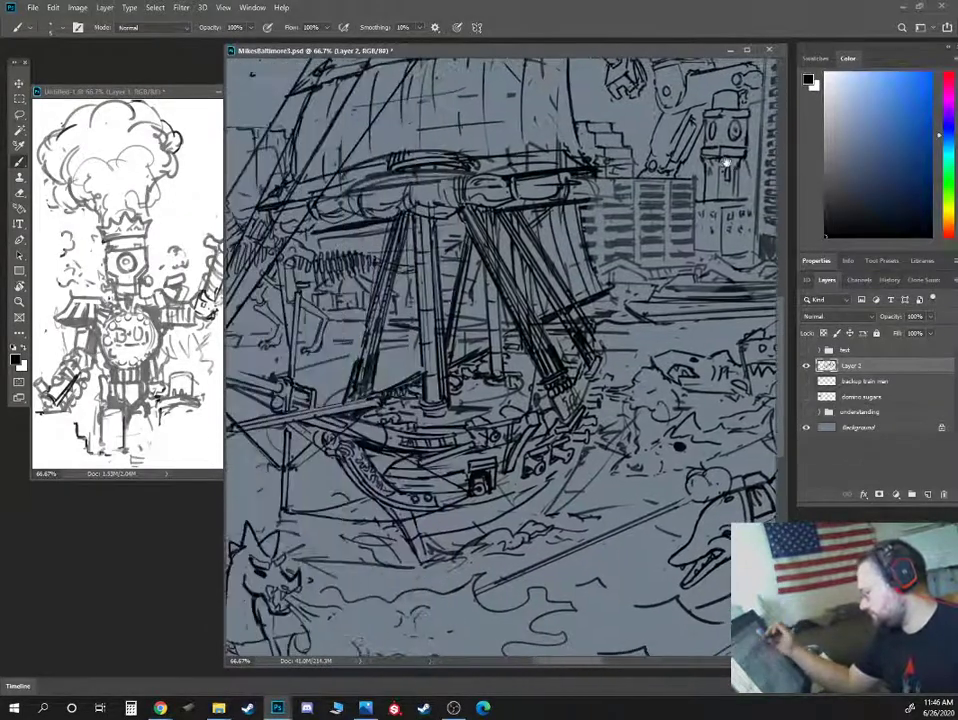
pyautogui.moveTo(500, 207); pyautogui.dragTo(728, 342)
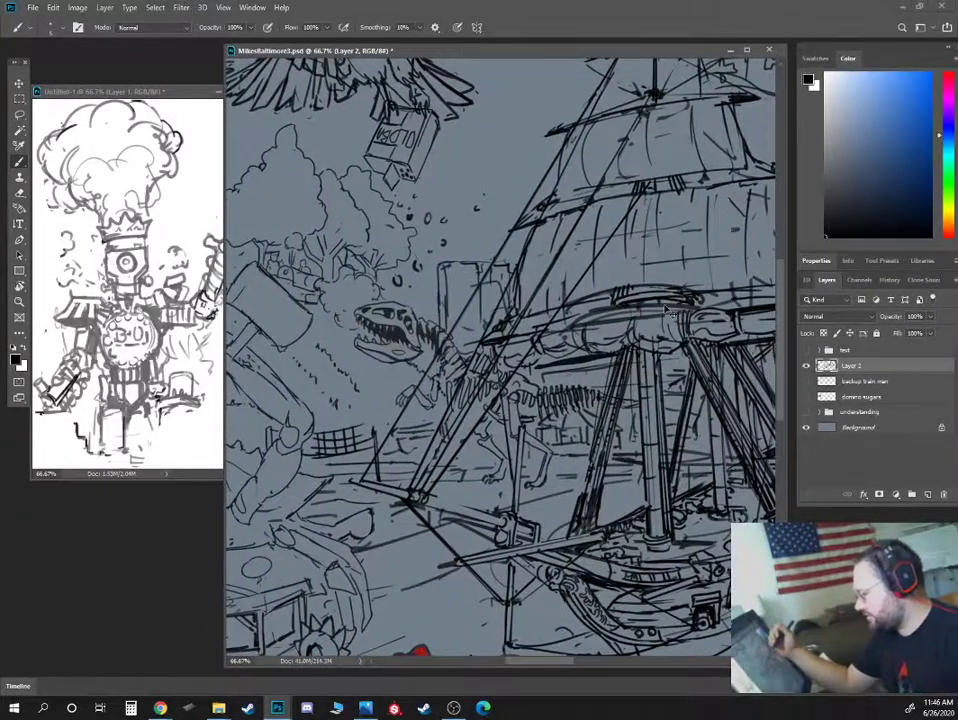
pyautogui.scroll(-4, 663, 311)
pyautogui.scroll(1, 785, 175)
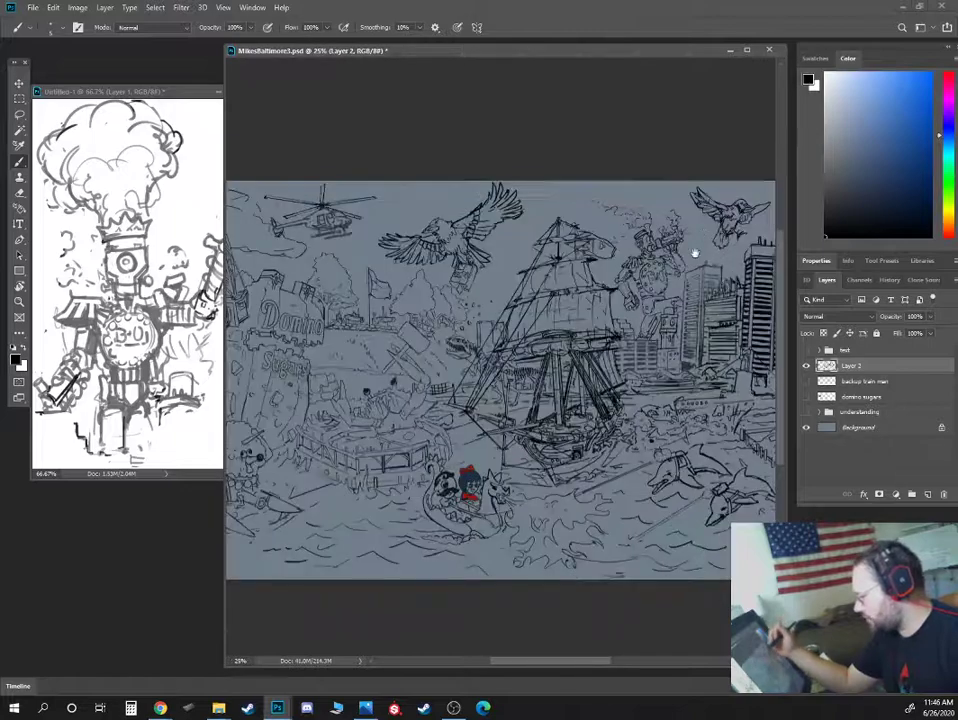
pyautogui.moveTo(700, 260); pyautogui.dragTo(556, 258)
pyautogui.moveTo(227, 50); pyautogui.dragTo(65, 63)
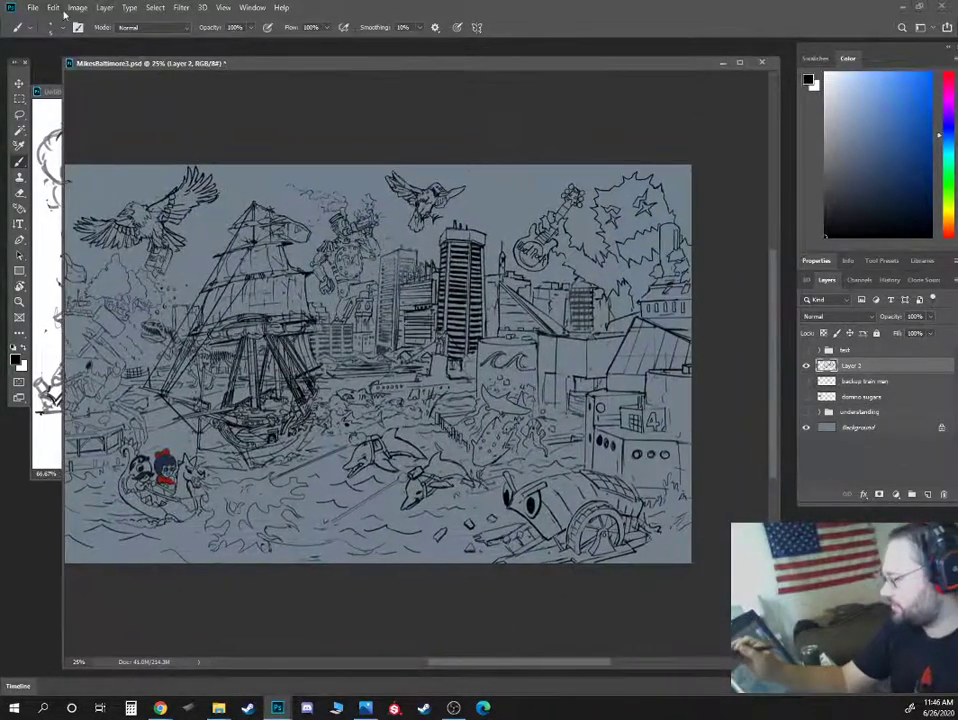
pyautogui.click(77, 7)
pyautogui.moveTo(118, 120)
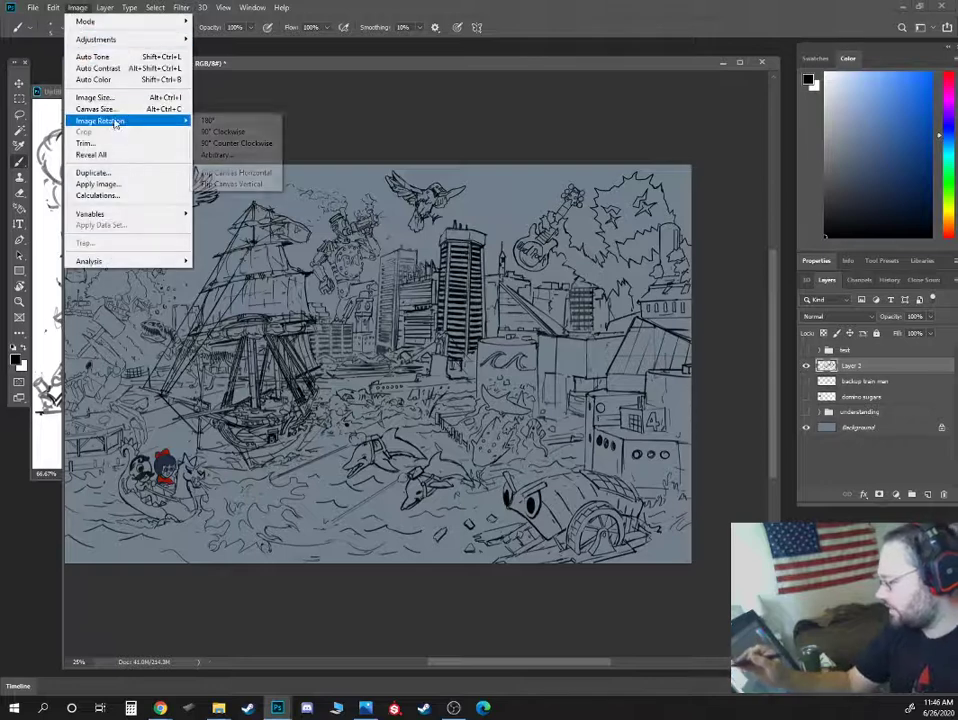
pyautogui.click(262, 174)
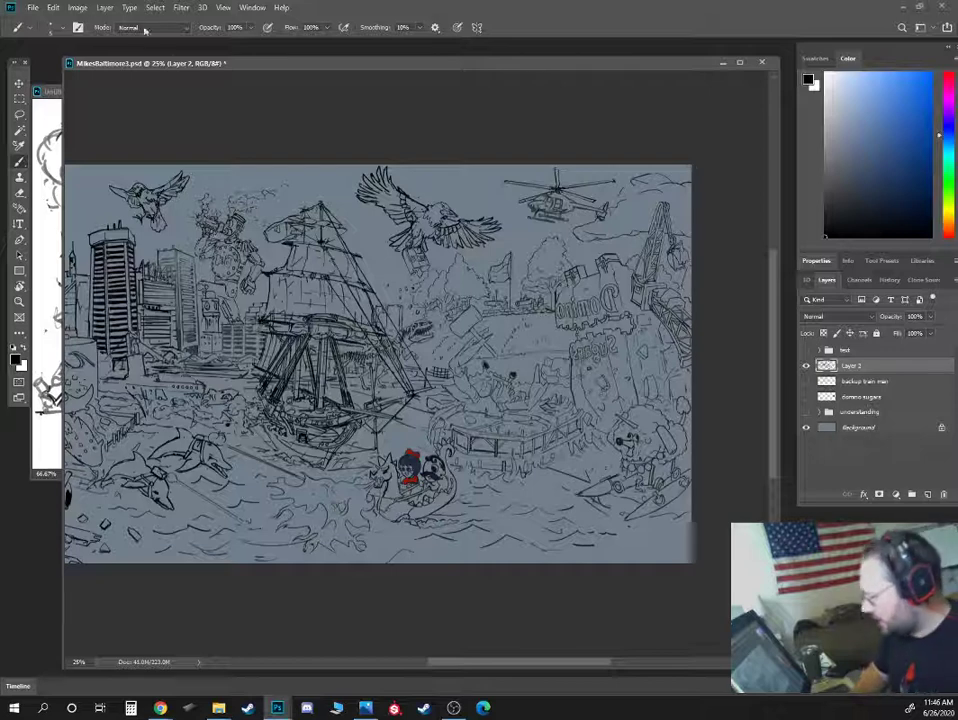
pyautogui.moveTo(222, 64); pyautogui.dragTo(228, 58)
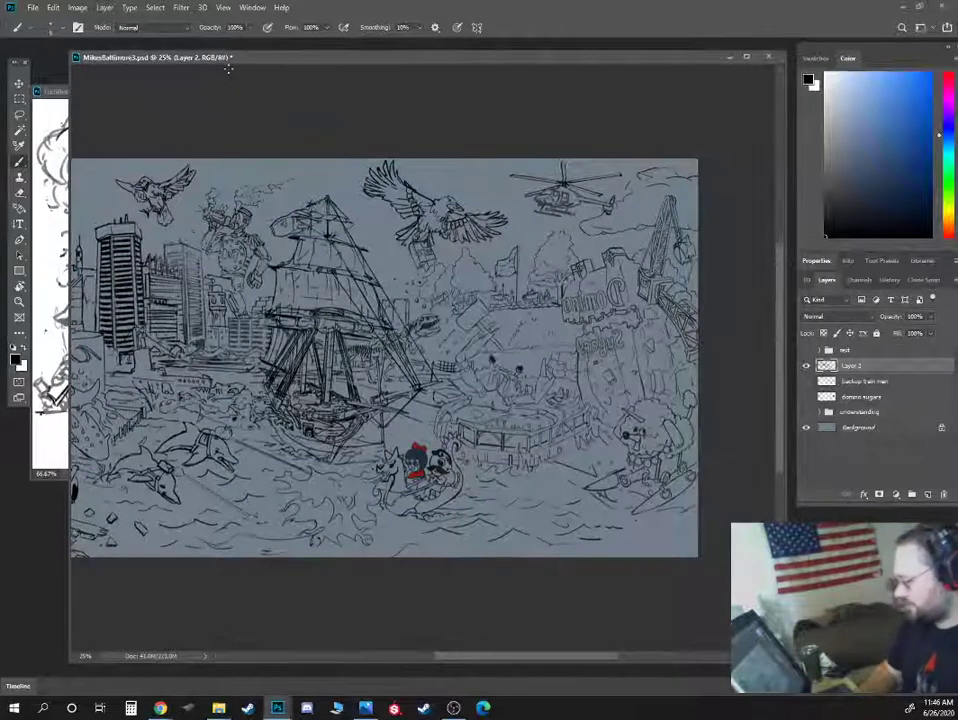
pyautogui.moveTo(261, 135); pyautogui.dragTo(397, 214)
pyautogui.moveTo(248, 250); pyautogui.dragTo(363, 258)
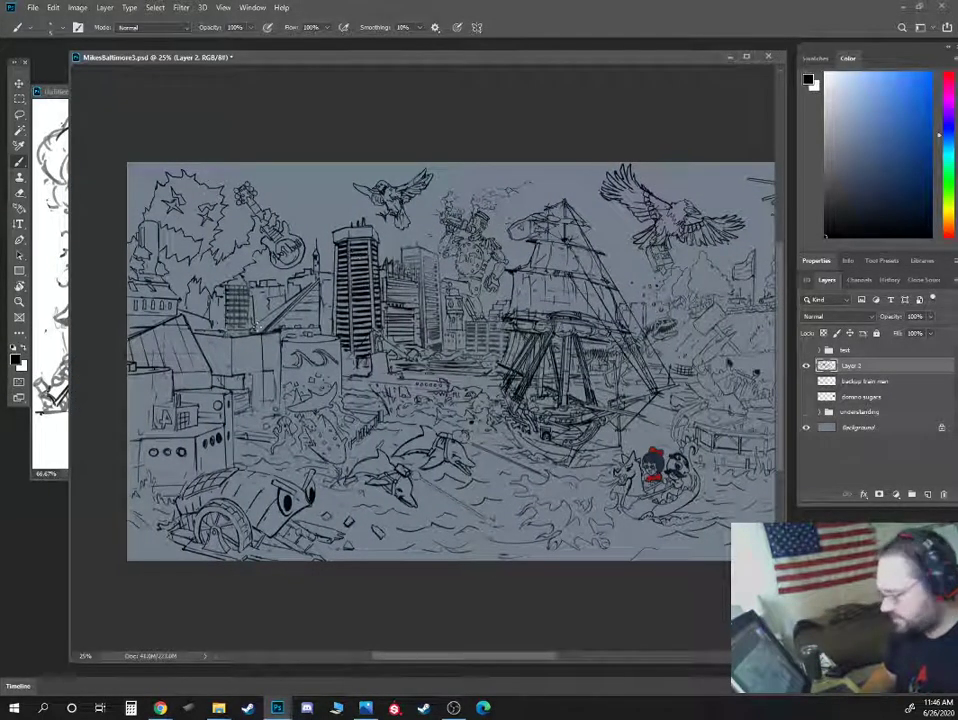
# - Zoom the harbor drawing out and move its window so the train robot sketch behind it is uncovered
pyautogui.hotkey('ctrl', '0')
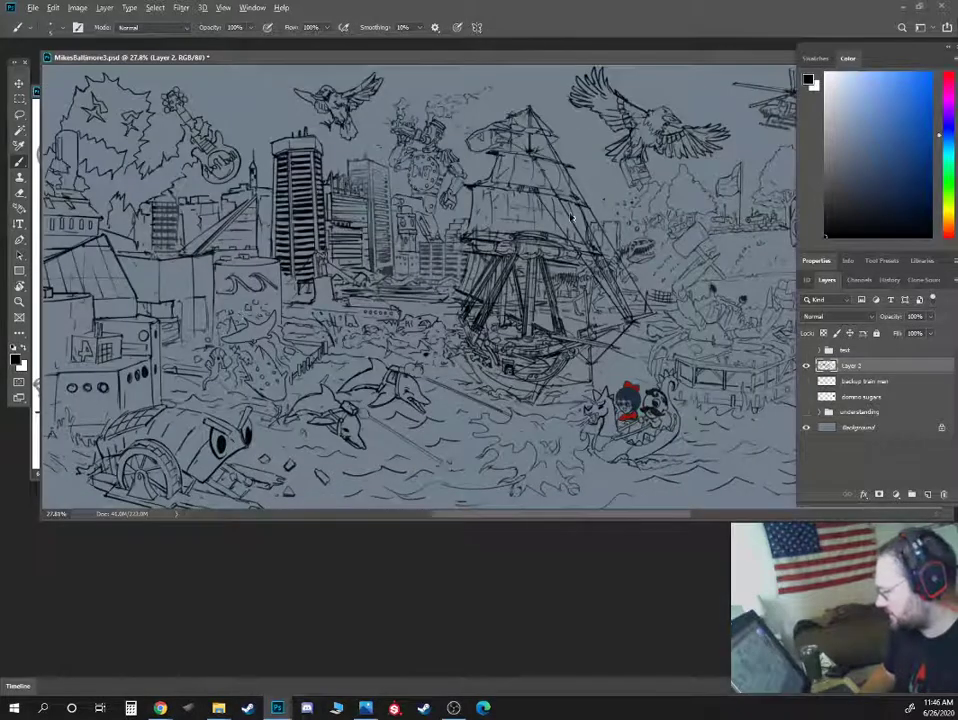
pyautogui.hotkey('ctrl', '-')
pyautogui.hotkey('ctrl', '-')
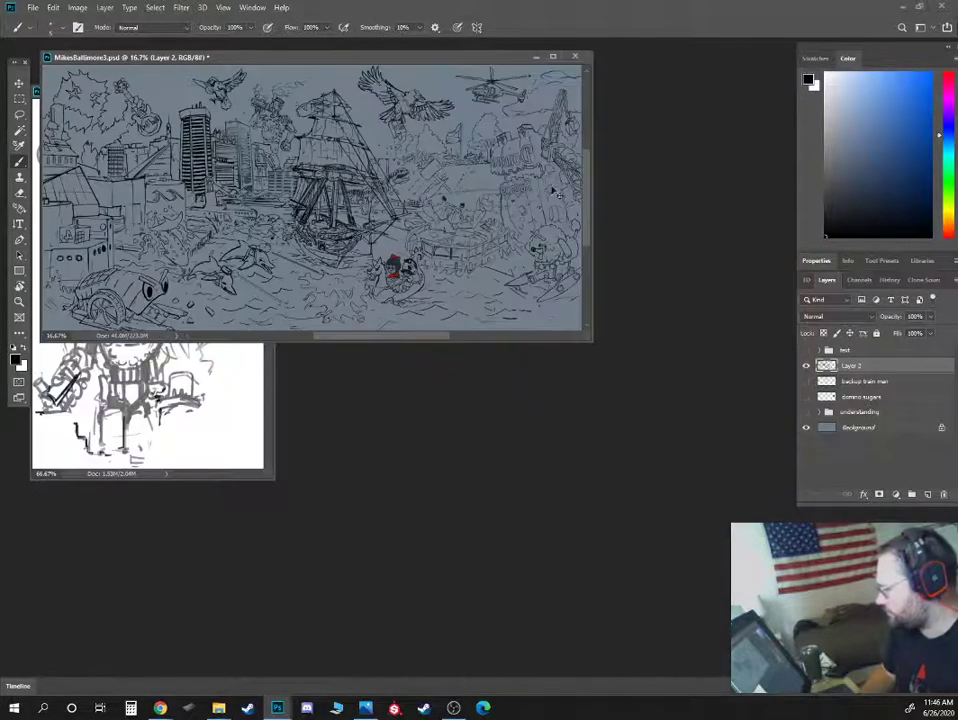
pyautogui.moveTo(436, 66); pyautogui.dragTo(523, 168)
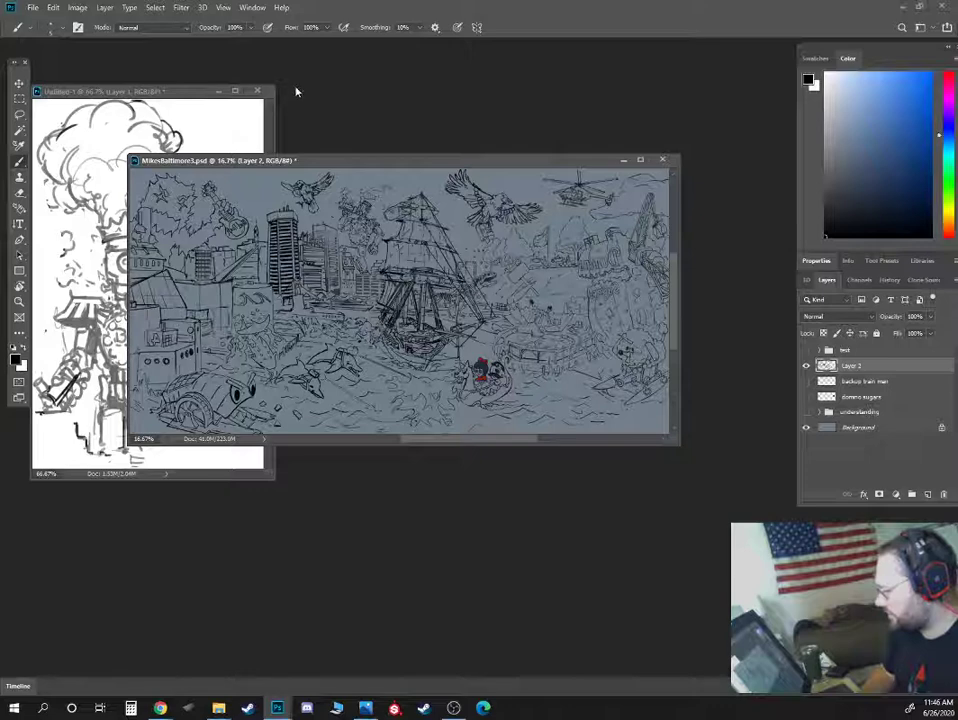
# - Save the train robot sketch as a JPEG named bandOman in the project folder and close its document
pyautogui.click(240, 91)
pyautogui.hotkey('ctrl', 'w')
pyautogui.press('Return')
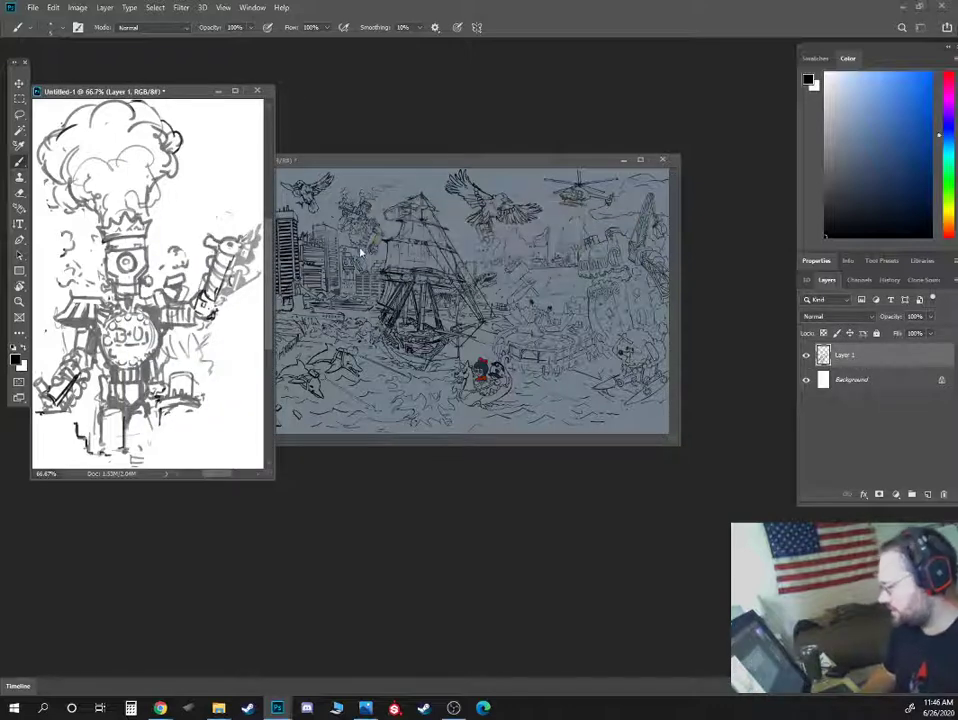
pyautogui.click(188, 377)
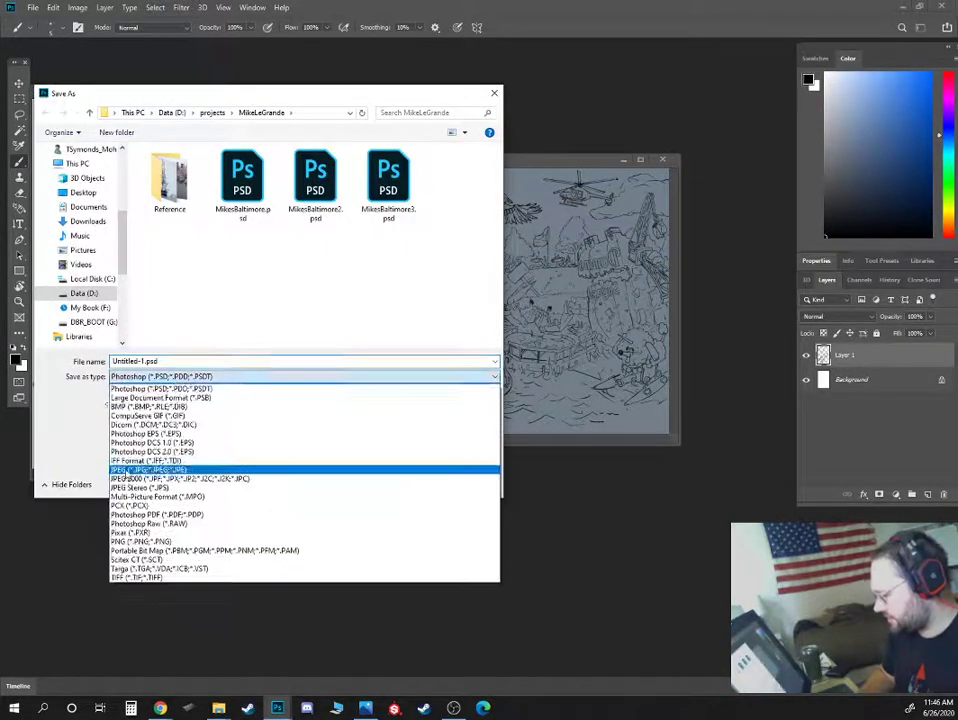
pyautogui.click(130, 469)
pyautogui.write('b')
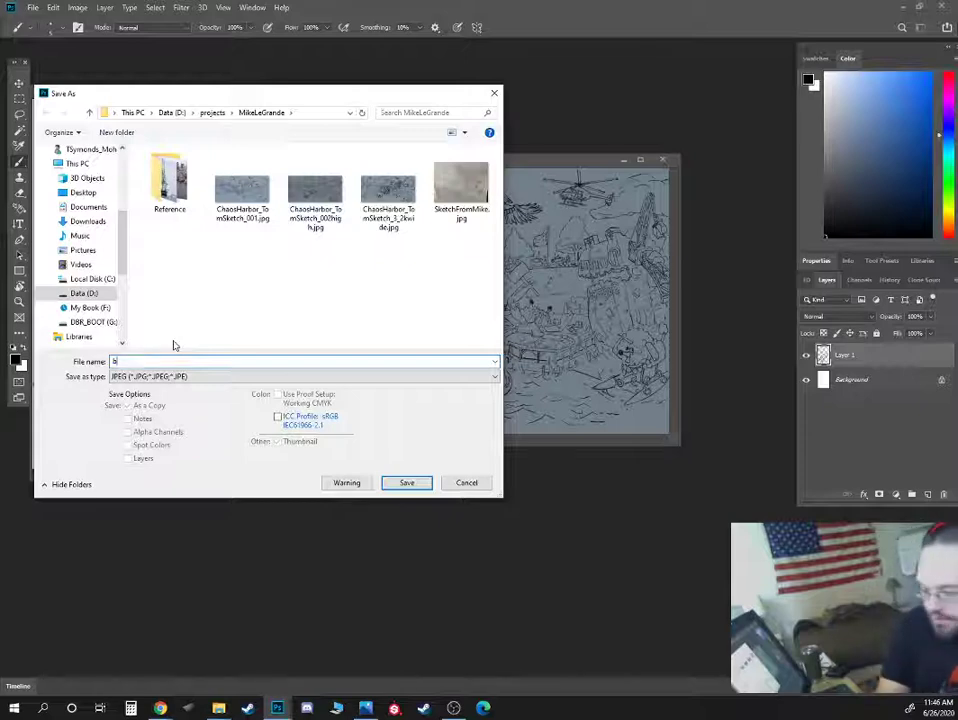
pyautogui.write('andOman')
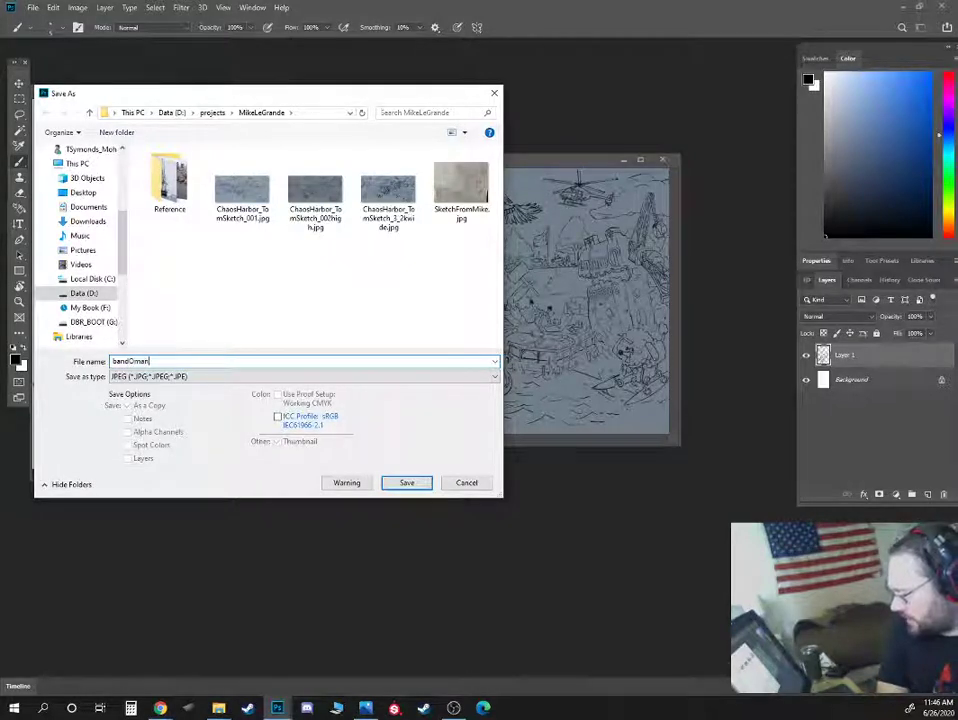
pyautogui.press('Return')
pyautogui.press('Return')
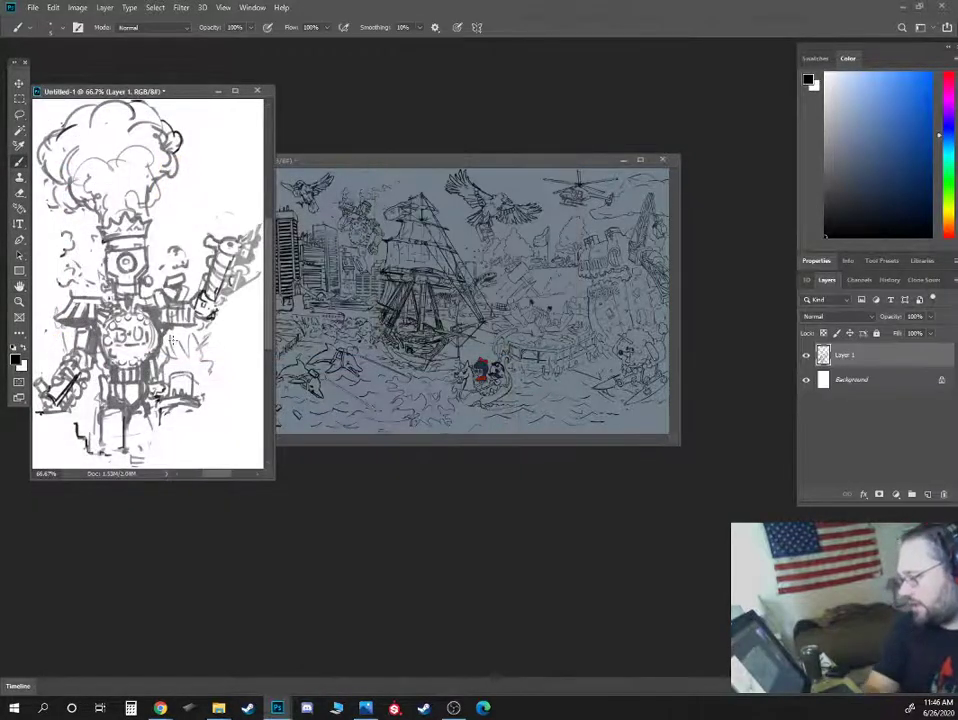
pyautogui.click(256, 92)
pyautogui.click(473, 259)
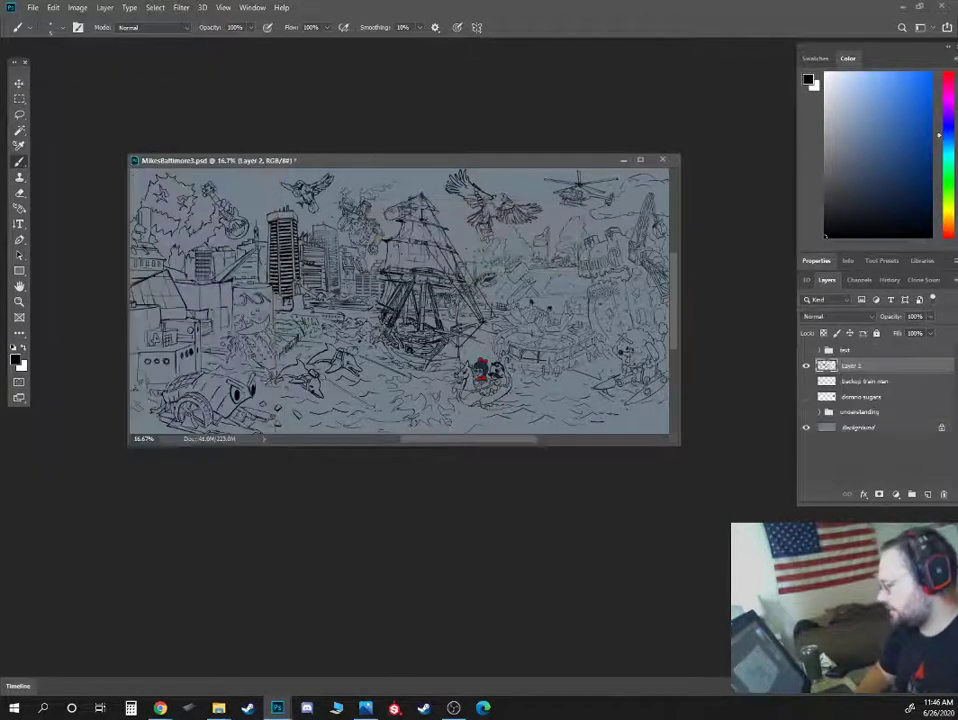
# - Reposition and enlarge the harbor drawing's window so the whole canvas fits with space around it, and show the rulers
pyautogui.moveTo(125, 155); pyautogui.dragTo(64, 70)
pyautogui.moveTo(355, 75); pyautogui.dragTo(358, 140)
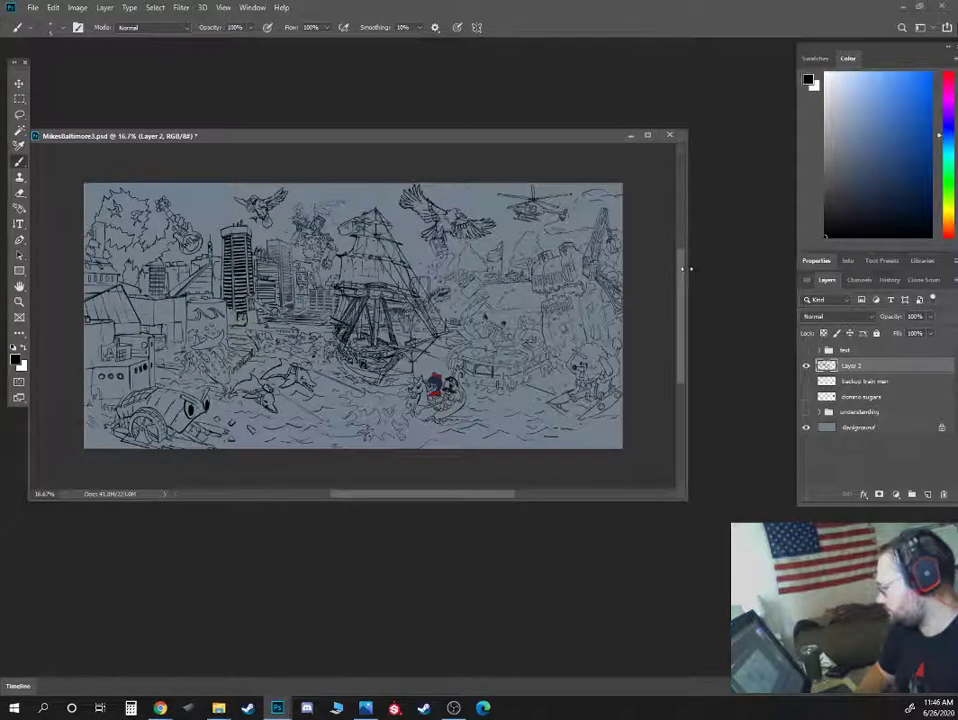
pyautogui.moveTo(691, 269); pyautogui.dragTo(791, 275)
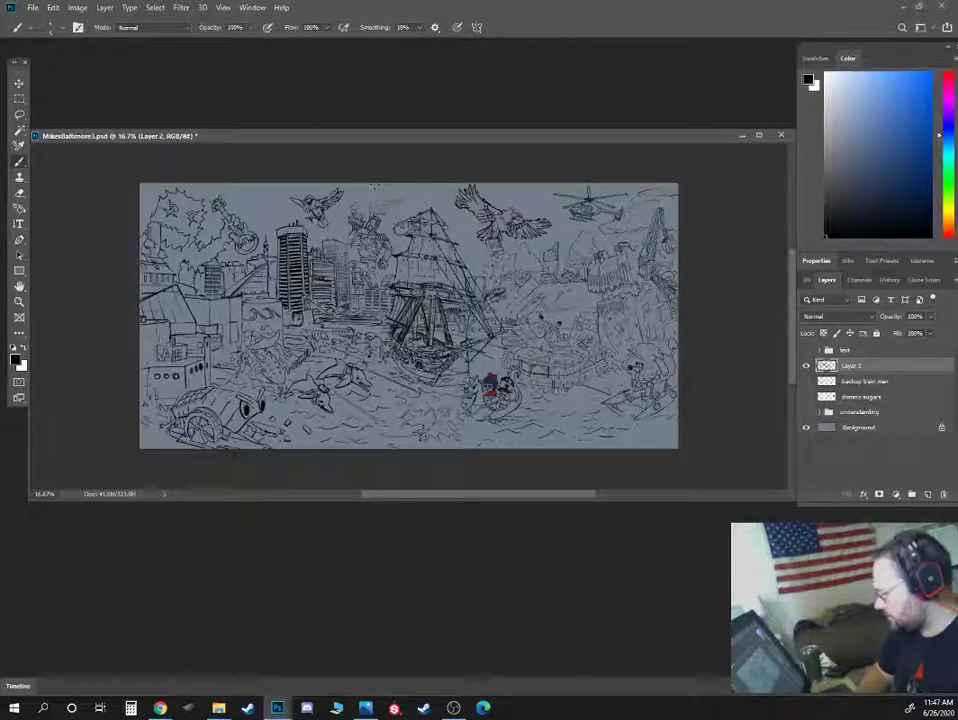
pyautogui.moveTo(373, 129); pyautogui.dragTo(372, 64)
pyautogui.hotkey('ctrl', 'r')
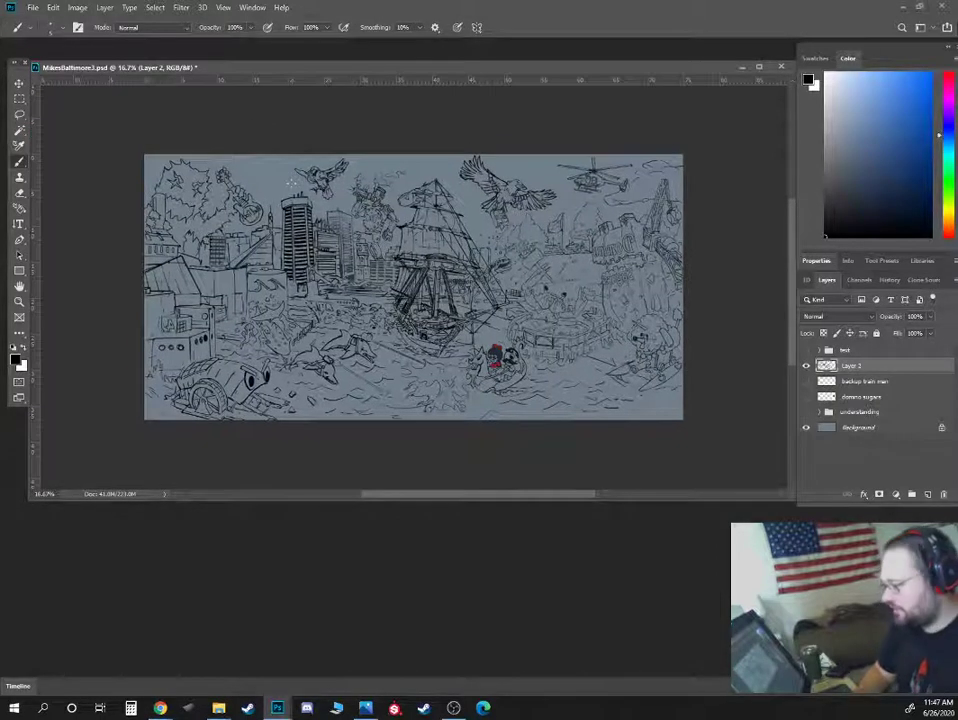
pyautogui.moveTo(323, 501); pyautogui.dragTo(308, 604)
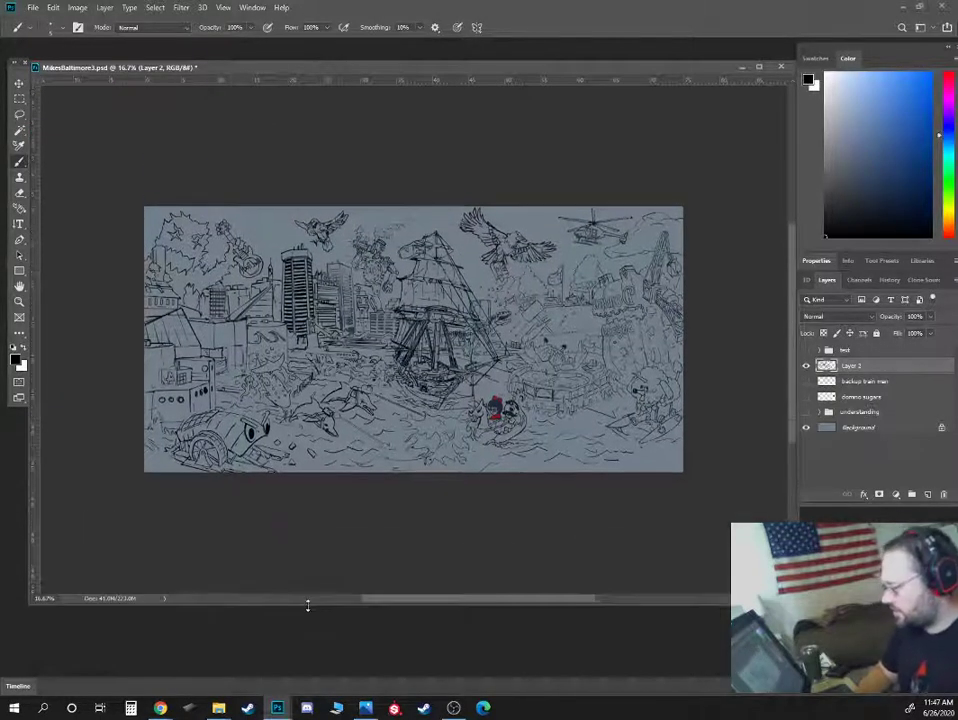
pyautogui.hotkey('ctrl', '+')
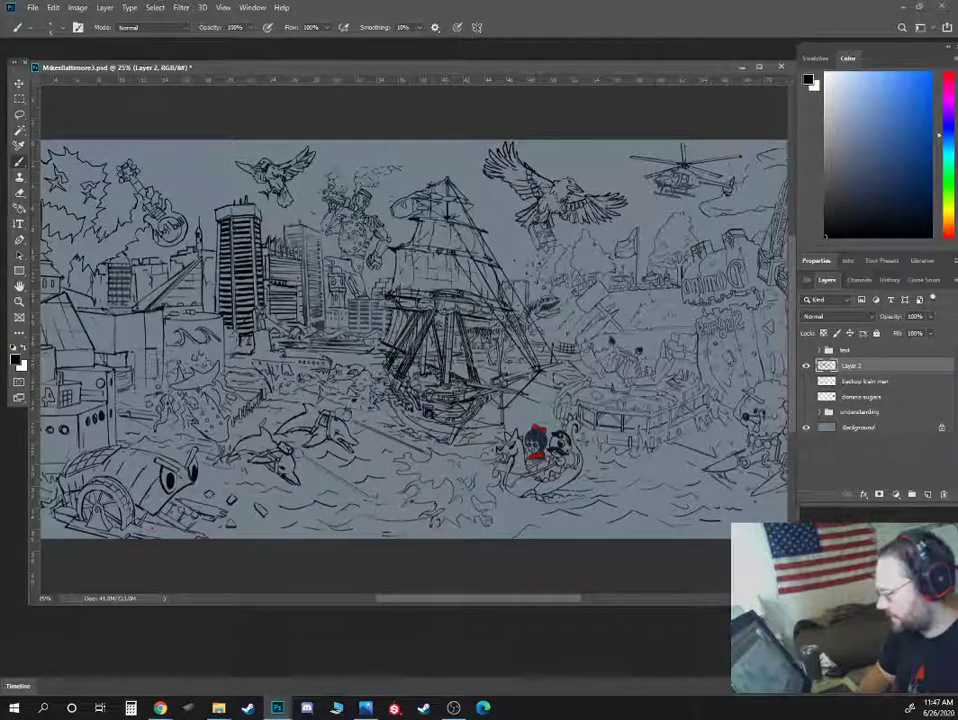
pyautogui.hotkey('ctrl', '-')
# - With the entire canvas selected and snapping turned on, place a vertical guide at the horizontal center of the harbor drawing
pyautogui.hotkey('ctrl', 'a')
pyautogui.moveTo(35, 252); pyautogui.dragTo(278, 30)
pyautogui.click(213, 12)
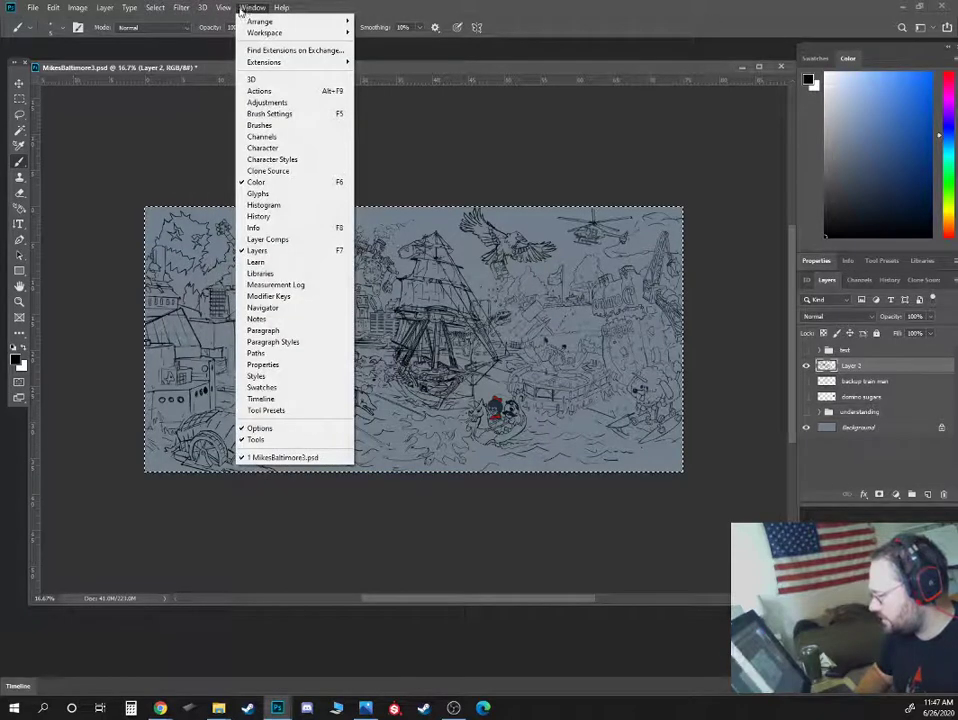
pyautogui.moveTo(165, 9)
pyautogui.moveTo(240, 9)
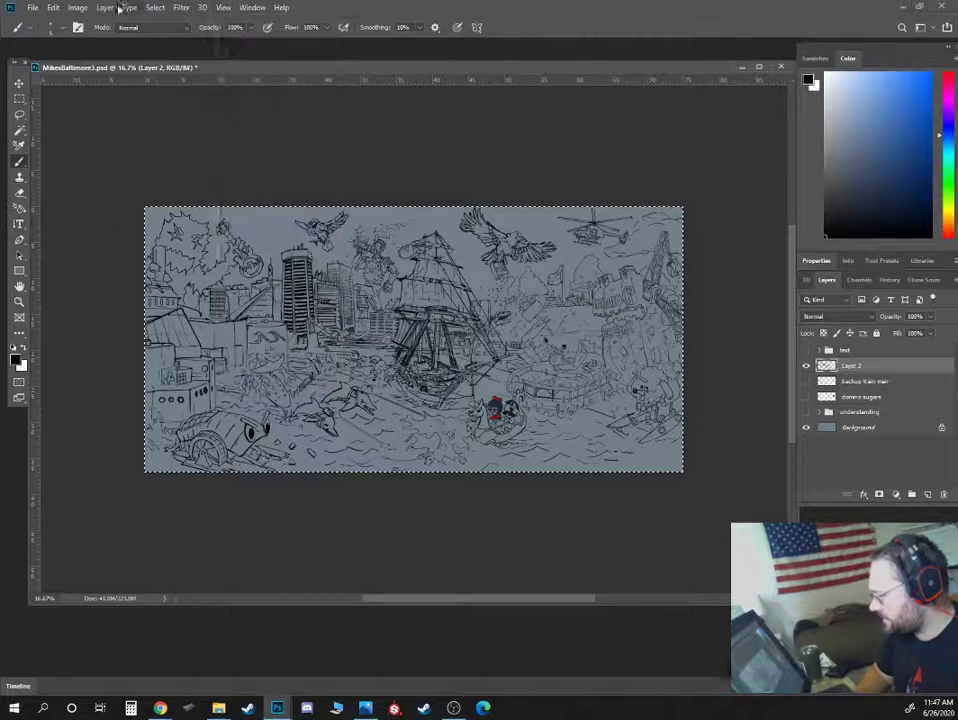
pyautogui.moveTo(56, 7)
pyautogui.click(160, 9)
pyautogui.click(128, 7)
pyautogui.click(120, 10)
pyautogui.click(122, 10)
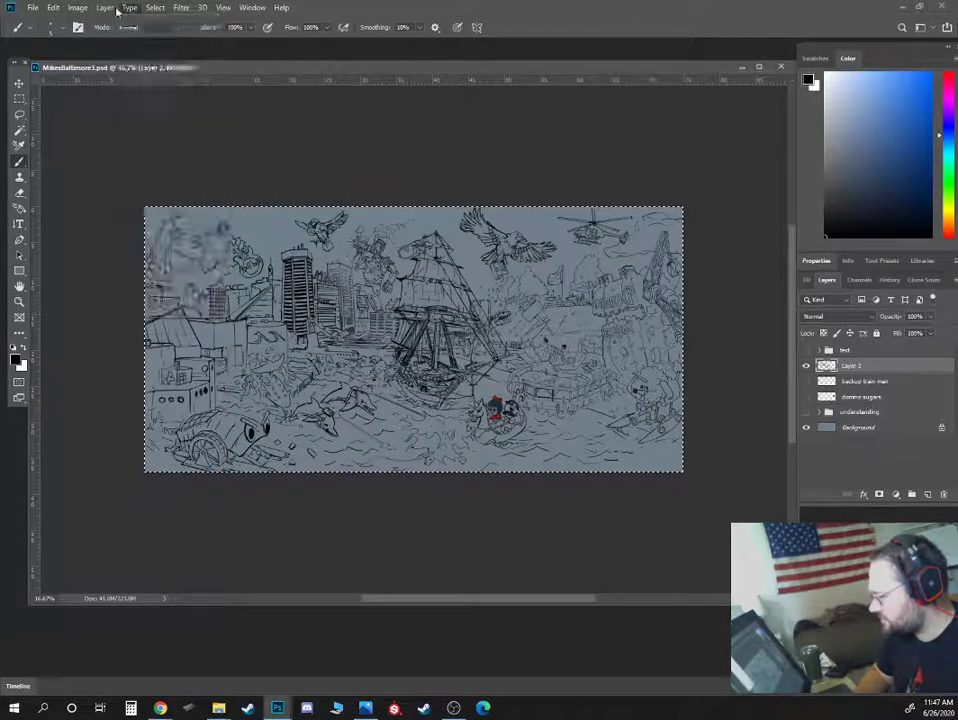
pyautogui.moveTo(234, 10)
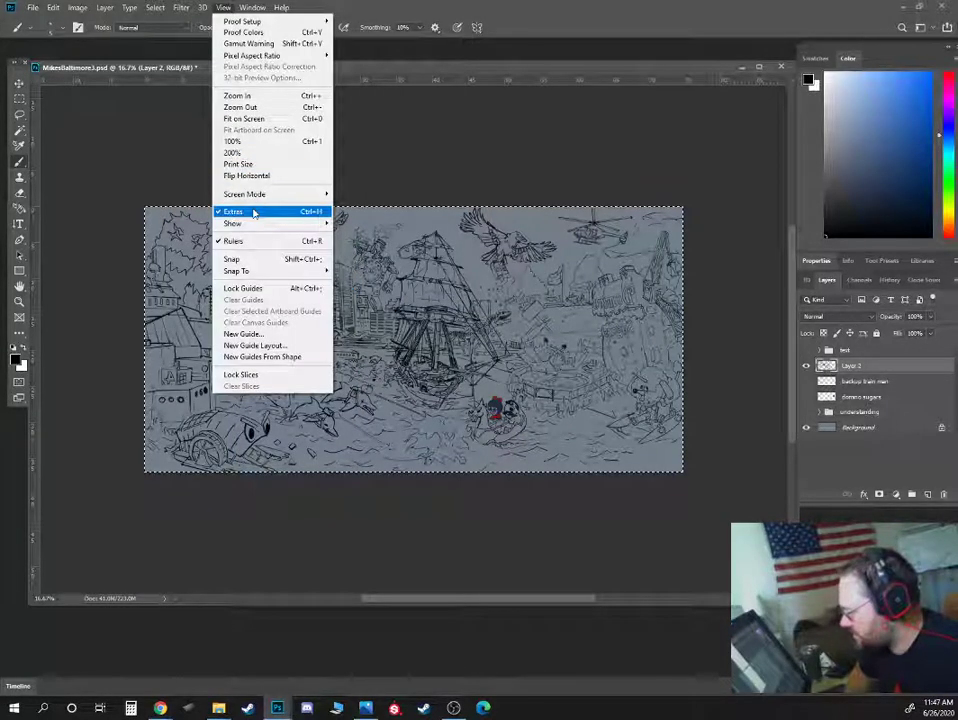
pyautogui.click(249, 260)
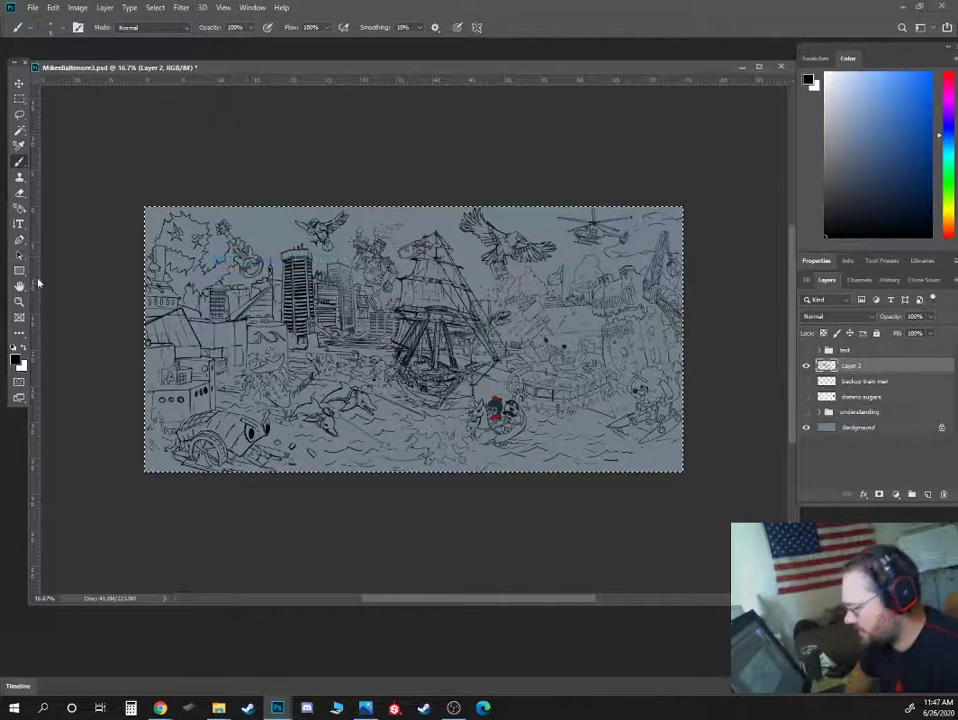
pyautogui.moveTo(36, 270); pyautogui.dragTo(413, 270)
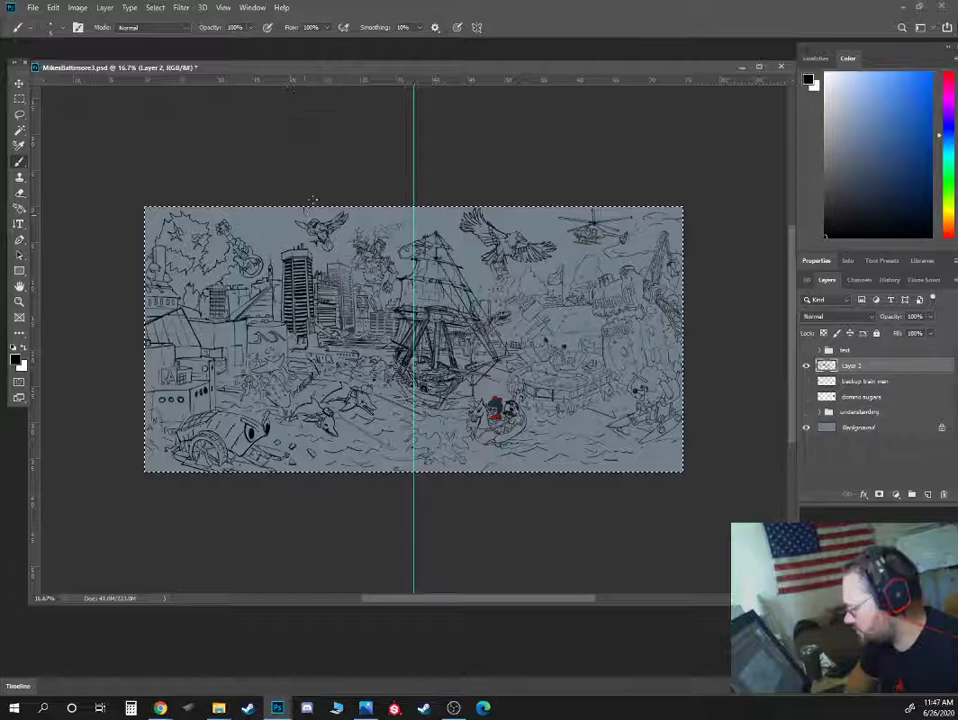
# - Add a horizontal guide through the middle of the canvas, then create a new layer above Layer 2 with nothing selected
pyautogui.moveTo(323, 80); pyautogui.dragTo(318, 340)
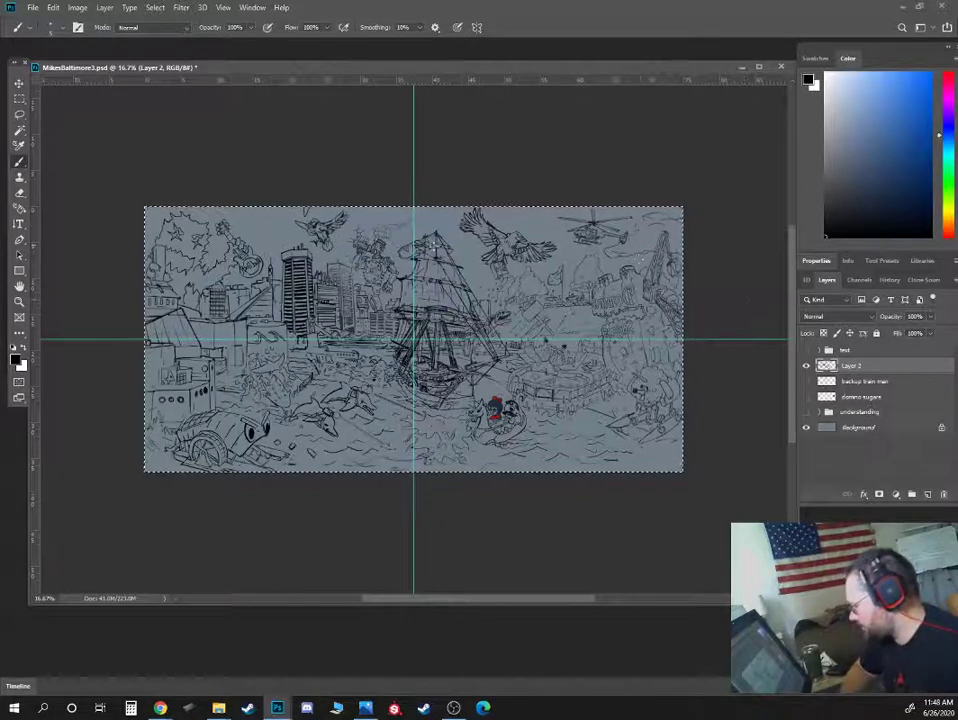
pyautogui.click(925, 497)
pyautogui.hotkey('ctrl', 'd')
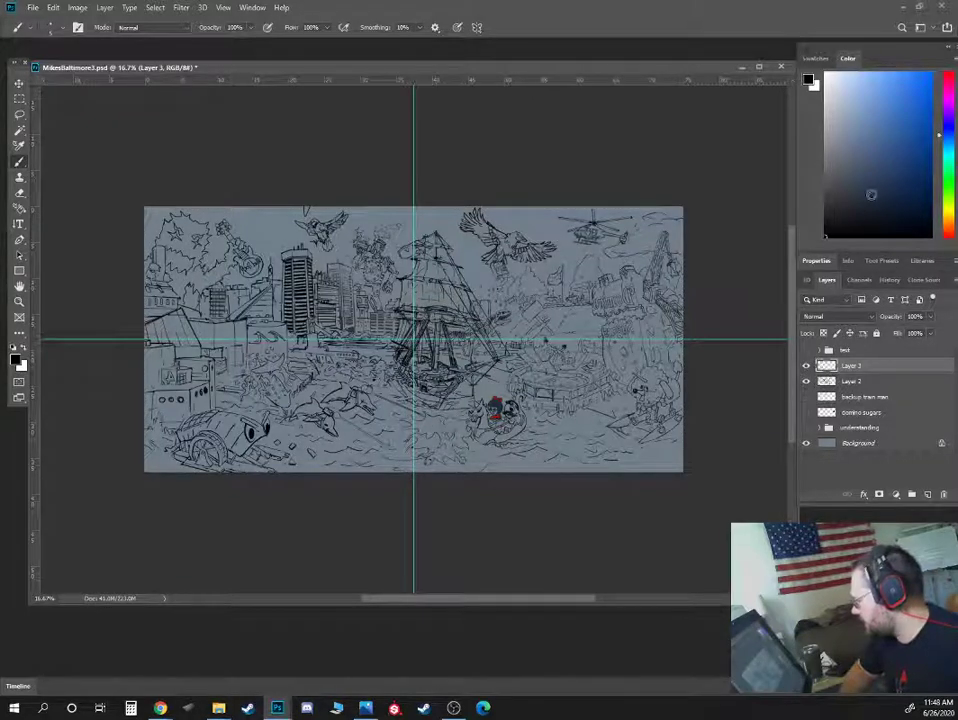
# - Draw two straight dark red horizontal lines across the sketch on the new layer, one above and one below the horizontal guide
pyautogui.click(948, 236)
pyautogui.moveTo(922, 142); pyautogui.dragTo(931, 137)
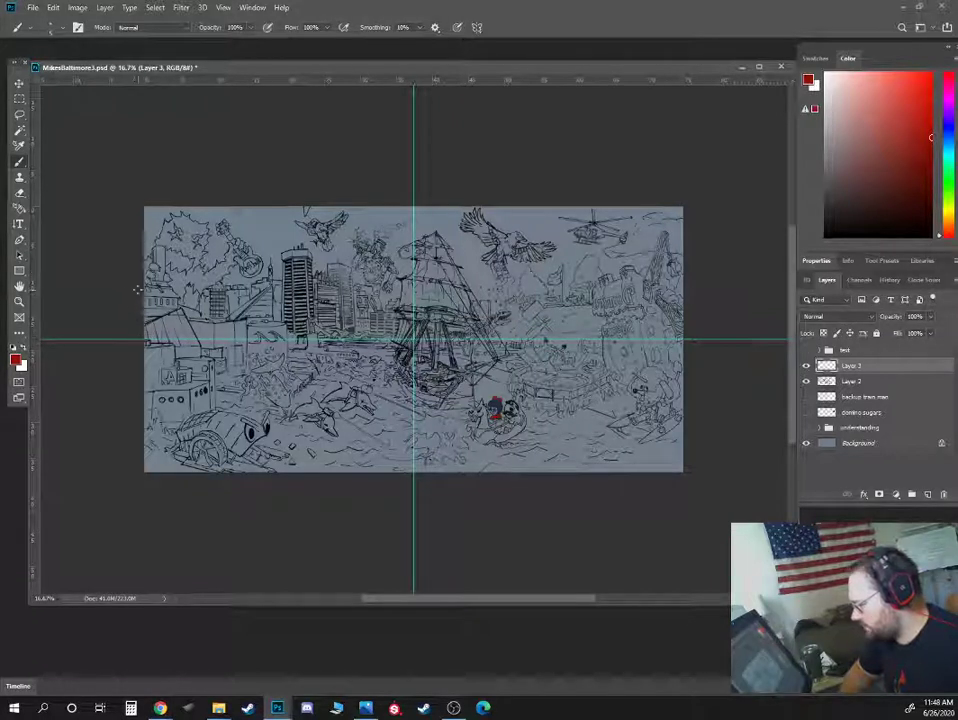
pyautogui.keyDown('shift'); pyautogui.click(684, 295); pyautogui.keyUp('shift')
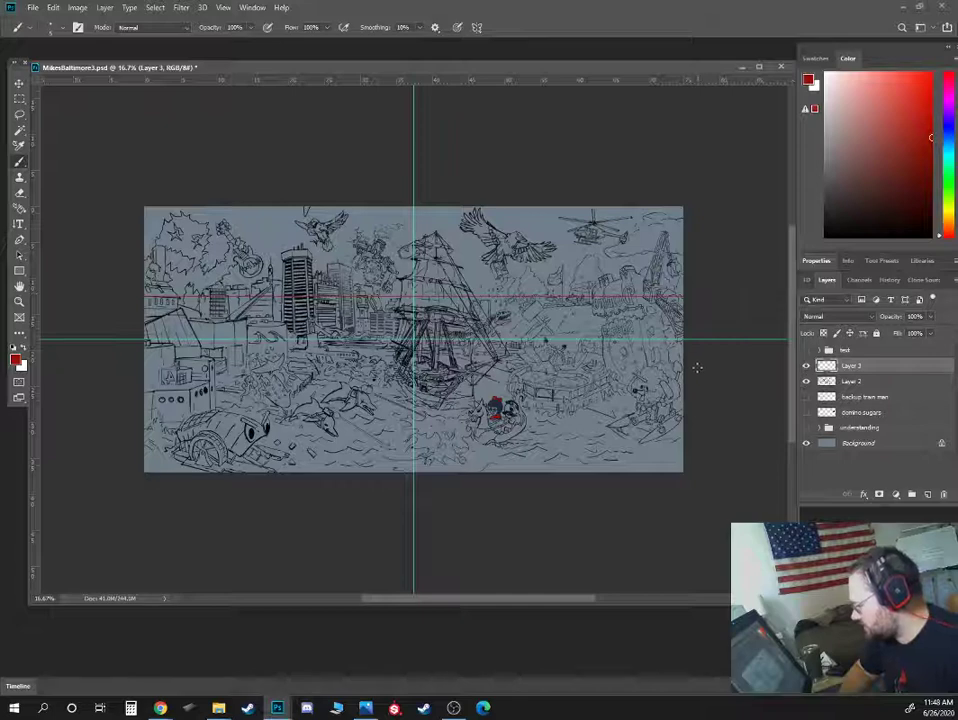
pyautogui.moveTo(691, 368); pyautogui.dragTo(175, 361)
pyautogui.moveTo(264, 382)
pyautogui.mouseDown()
pyautogui.moveTo(196, 376)
pyautogui.moveTo(800, 366)
pyautogui.mouseUp()
pyautogui.moveTo(197, 346); pyautogui.dragTo(485, 350)
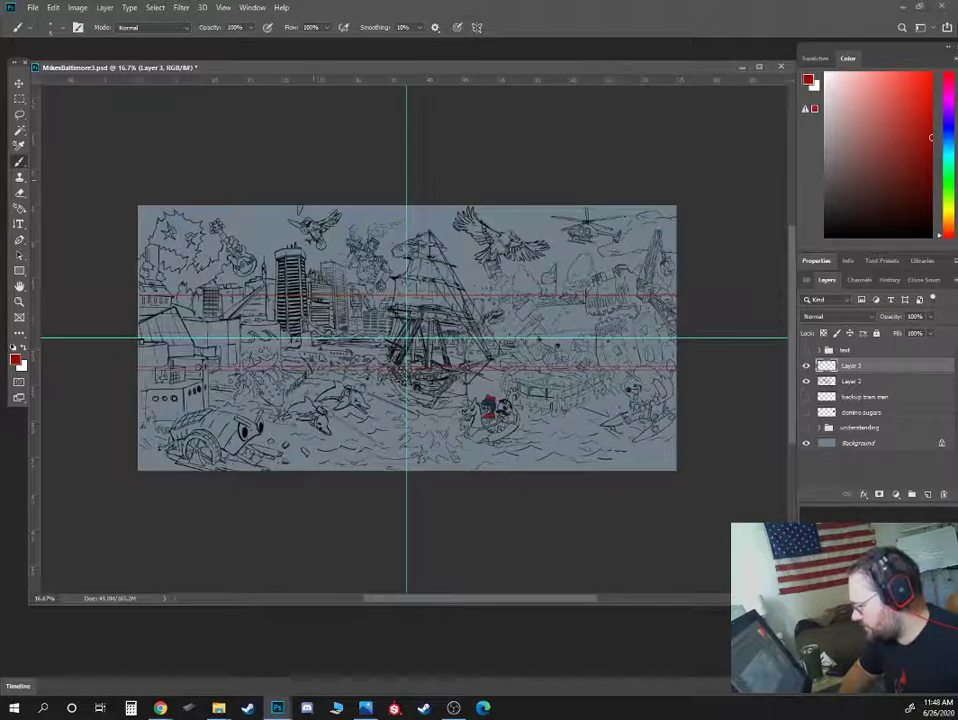
# - Draw two dark red vertical lines at the canvas thirds and circle the four intersections with the horizontal lines
pyautogui.moveTo(333, 470); pyautogui.dragTo(333, 207)
pyautogui.moveTo(486, 207); pyautogui.dragTo(500, 511)
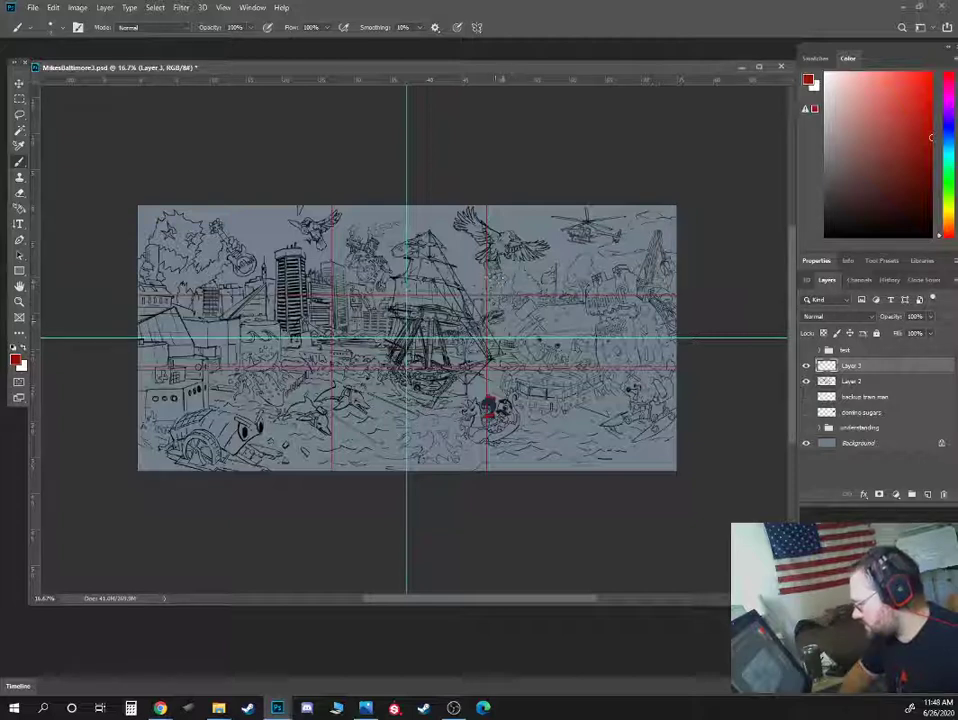
pyautogui.moveTo(488, 399); pyautogui.dragTo(537, 387)
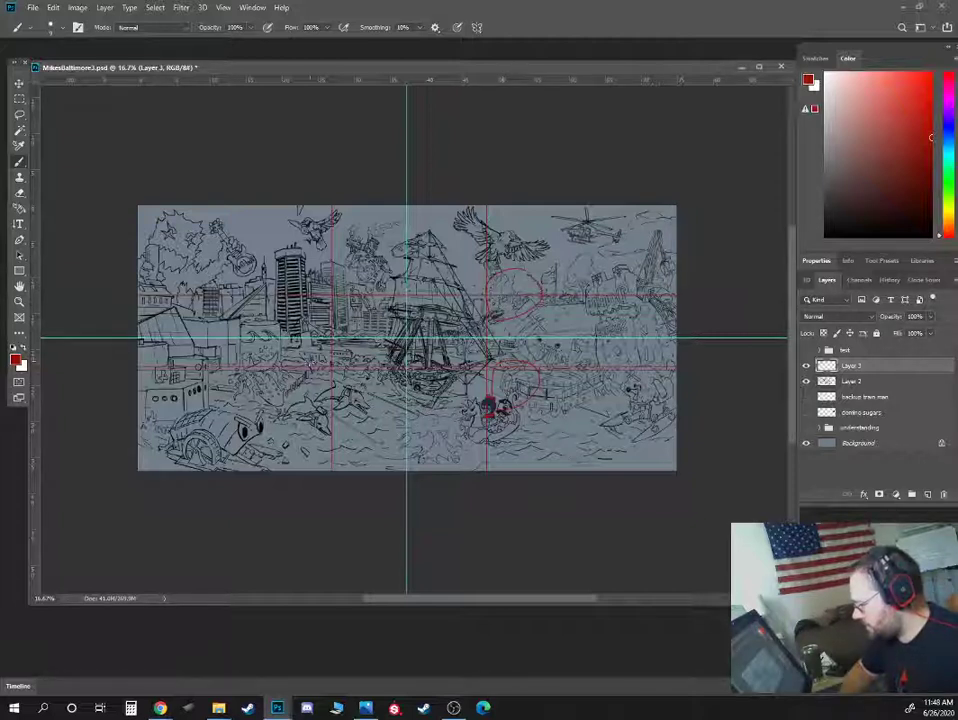
pyautogui.moveTo(333, 280); pyautogui.dragTo(297, 286)
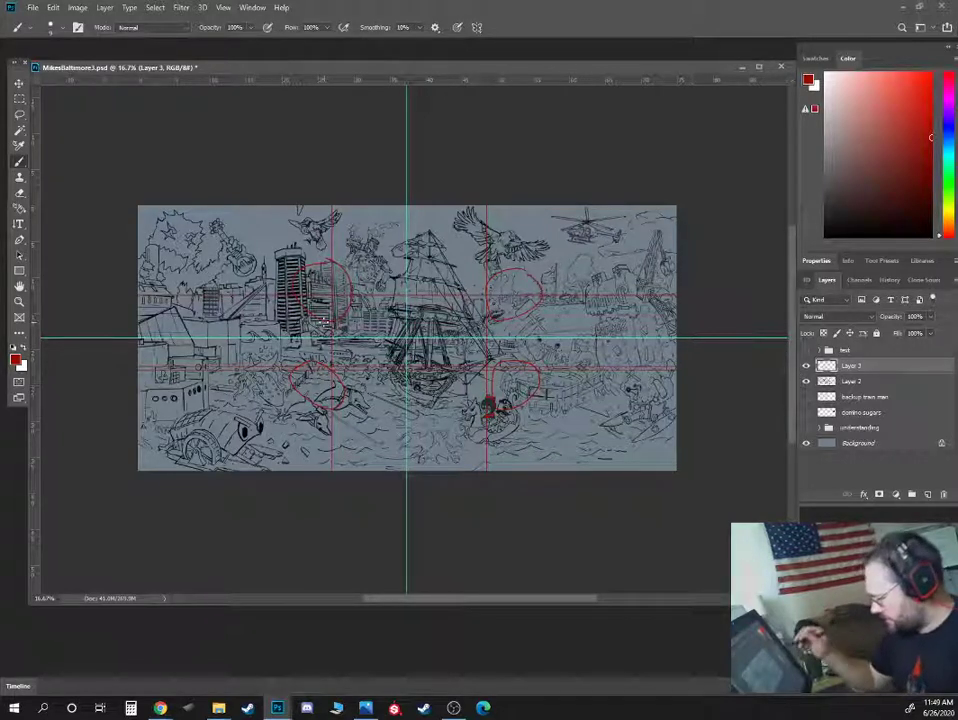
# - Rename the red grid layer "power points" and hide it
pyautogui.doubleClick(851, 366)
pyautogui.write('focal points')
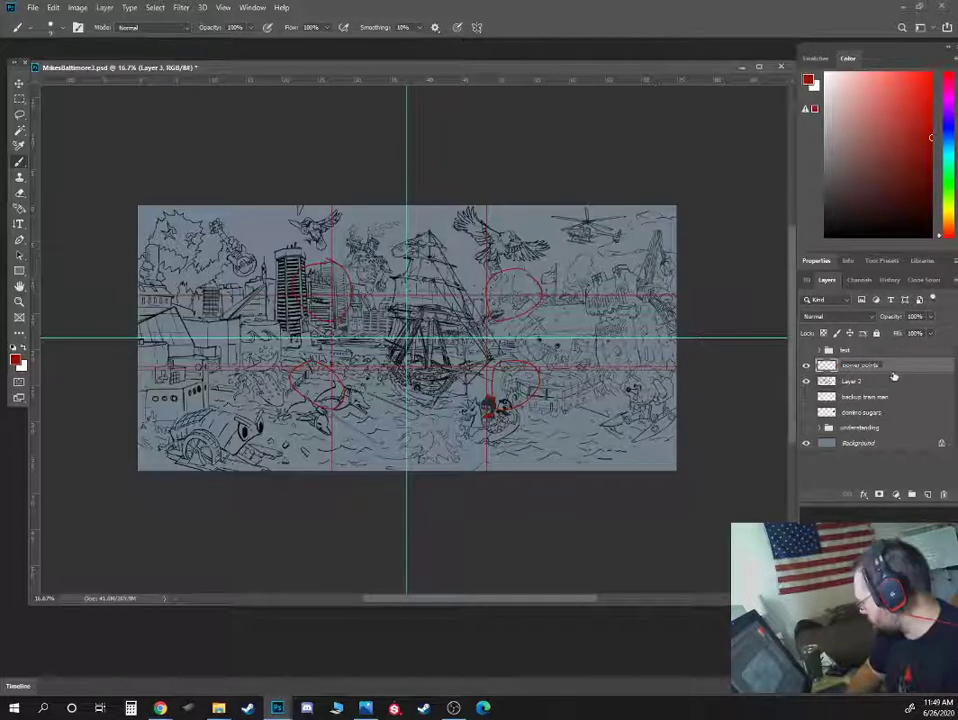
pyautogui.press('Return')
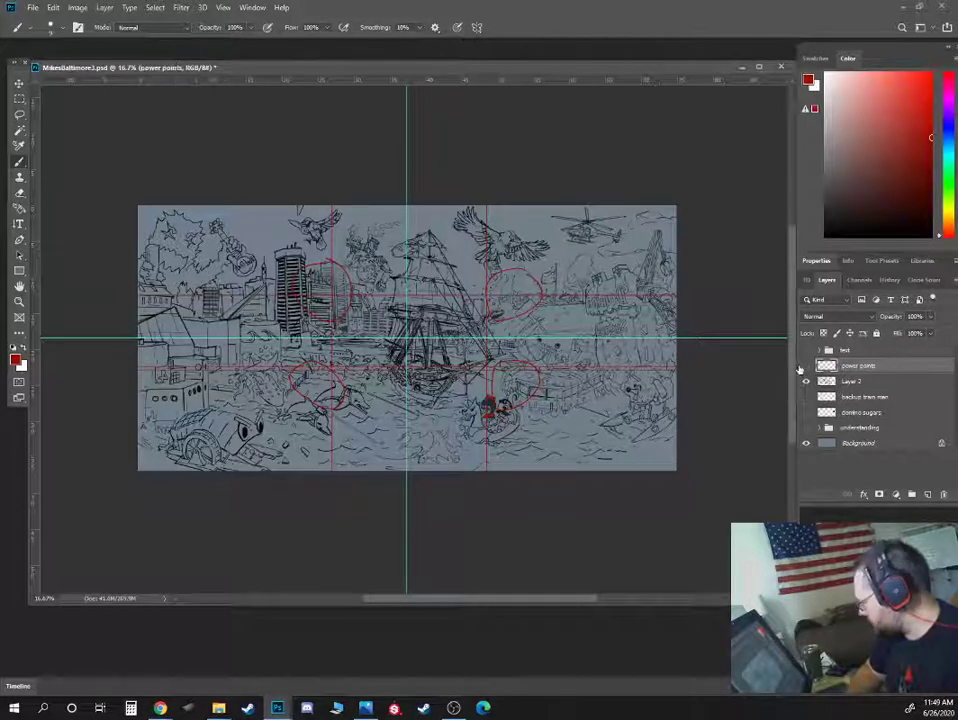
pyautogui.click(805, 366)
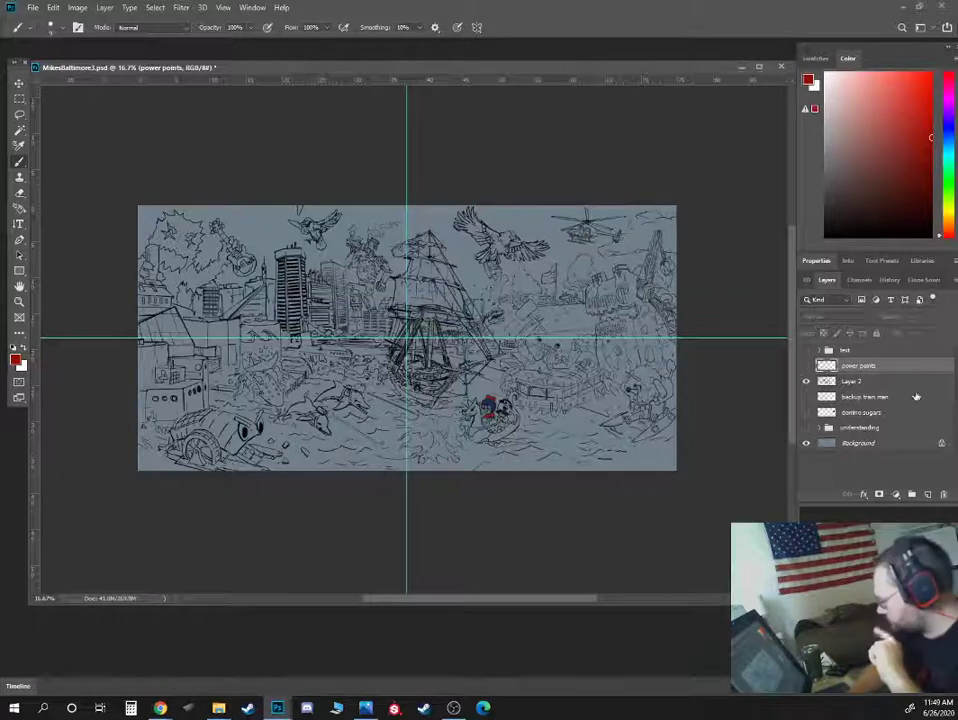
# - Duplicate Layer 2, hide the original and outline the sailing ship on the copy with a lasso selection
pyautogui.moveTo(859, 381); pyautogui.dragTo(927, 495)
pyautogui.hotkey('ctrl', '+')
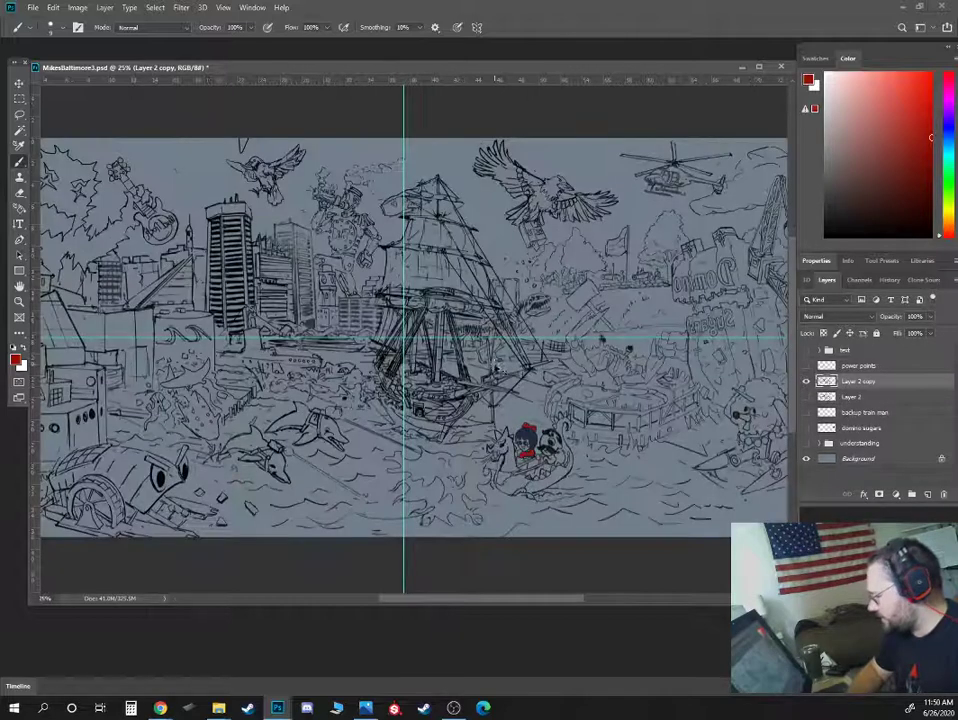
pyautogui.press('l')
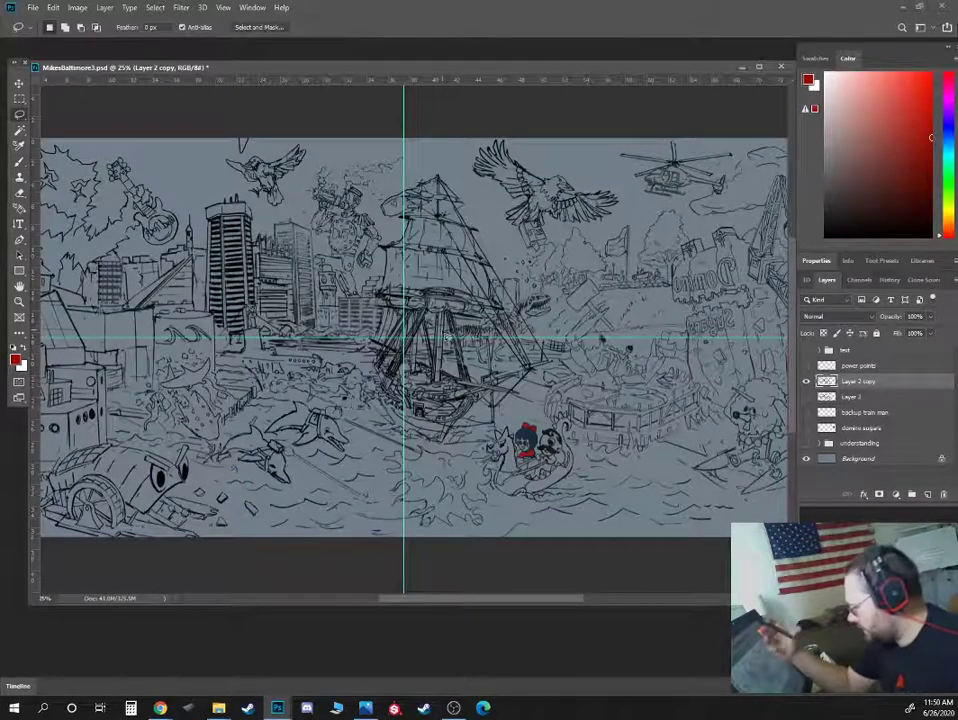
pyautogui.moveTo(440, 172)
pyautogui.mouseDown()
pyautogui.moveTo(404, 182)
pyautogui.moveTo(384, 205)
pyautogui.moveTo(392, 232)
pyautogui.moveTo(382, 236)
pyautogui.moveTo(380, 318)
pyautogui.mouseUp()
pyautogui.moveTo(380, 370)
pyautogui.mouseDown()
pyautogui.moveTo(366, 378)
pyautogui.moveTo(376, 394)
pyautogui.moveTo(404, 436)
pyautogui.moveTo(428, 446)
pyautogui.moveTo(452, 451)
pyautogui.moveTo(521, 403)
pyautogui.mouseUp()
pyautogui.moveTo(555, 366)
pyautogui.mouseDown()
pyautogui.moveTo(521, 285)
pyautogui.moveTo(436, 160)
pyautogui.mouseUp()
pyautogui.hotkey('ctrl', '+')
pyautogui.moveTo(556, 306)
pyautogui.mouseDown()
pyautogui.moveTo(555, 298)
pyautogui.moveTo(547, 311)
pyautogui.moveTo(471, 330)
pyautogui.moveTo(487, 371)
pyautogui.moveTo(569, 369)
pyautogui.moveTo(571, 306)
pyautogui.moveTo(532, 278)
pyautogui.mouseUp()
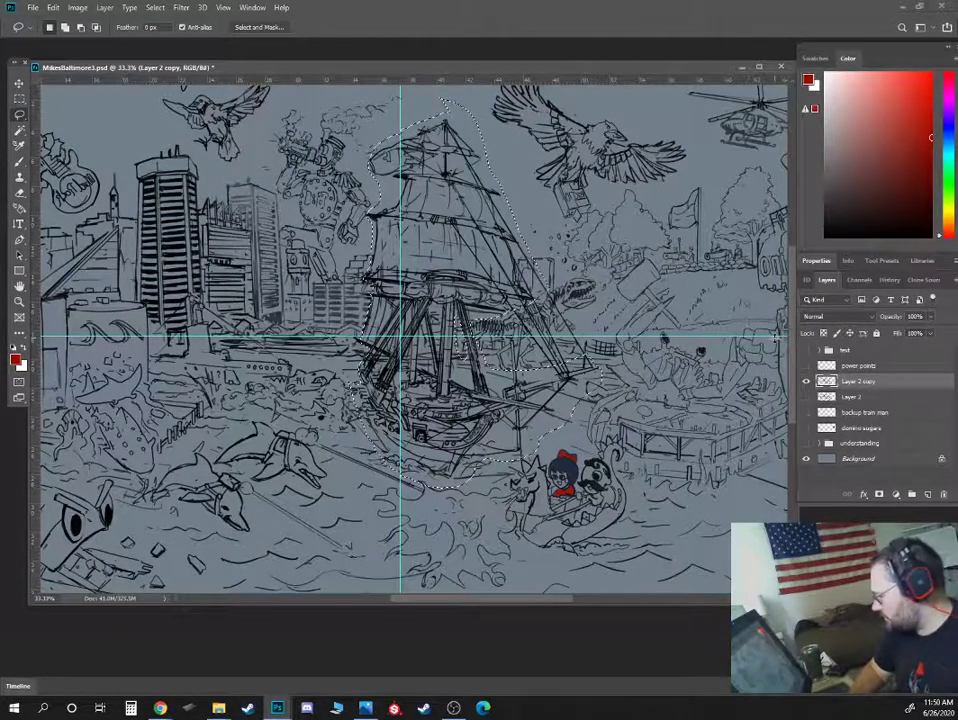
pyautogui.hotkey('ctrl', 'x')
pyautogui.hotkey('ctrl', 'z')
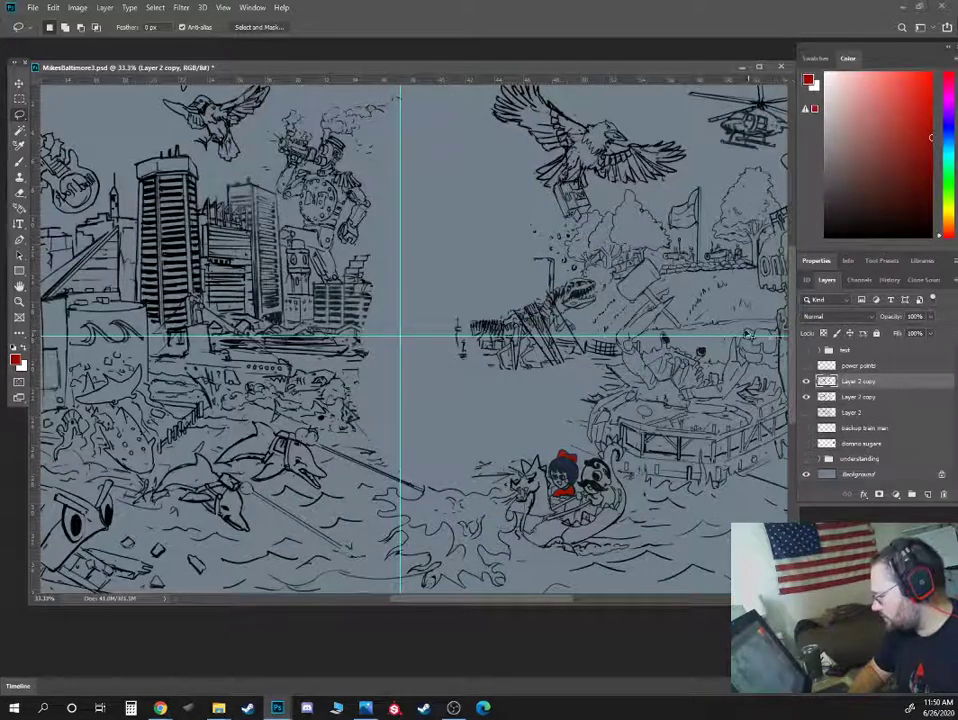
pyautogui.hotkey('ctrl', 'e')
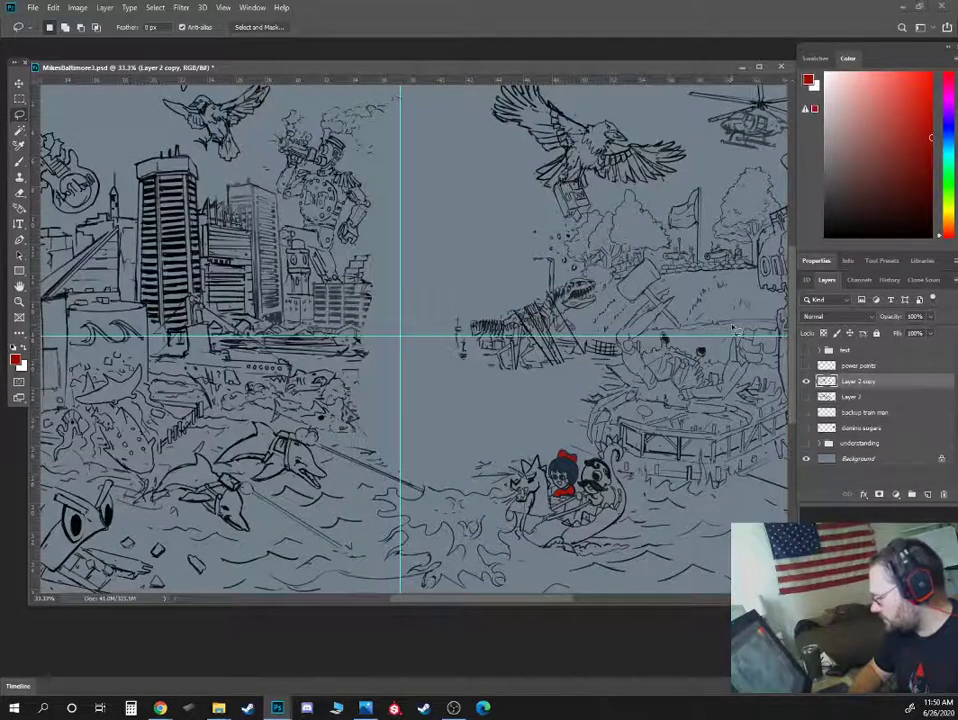
pyautogui.hotkey('ctrl', 'z')
pyautogui.hotkey('ctrl', 'z')
pyautogui.hotkey('ctrl', 'z')
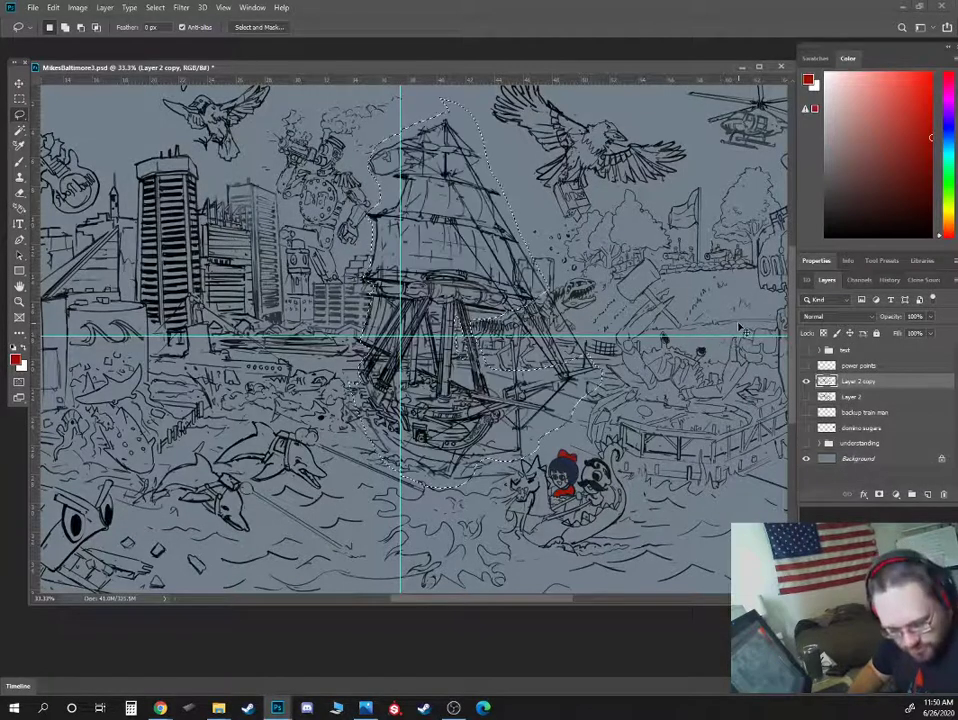
# - Cut the selected ship out of the Layer 2 copy and paste it onto its own layer
pyautogui.hotkey('ctrl', 'x')
pyautogui.hotkey('ctrl', 'v')
pyautogui.hotkey('ctrl', 'shift', 'v')
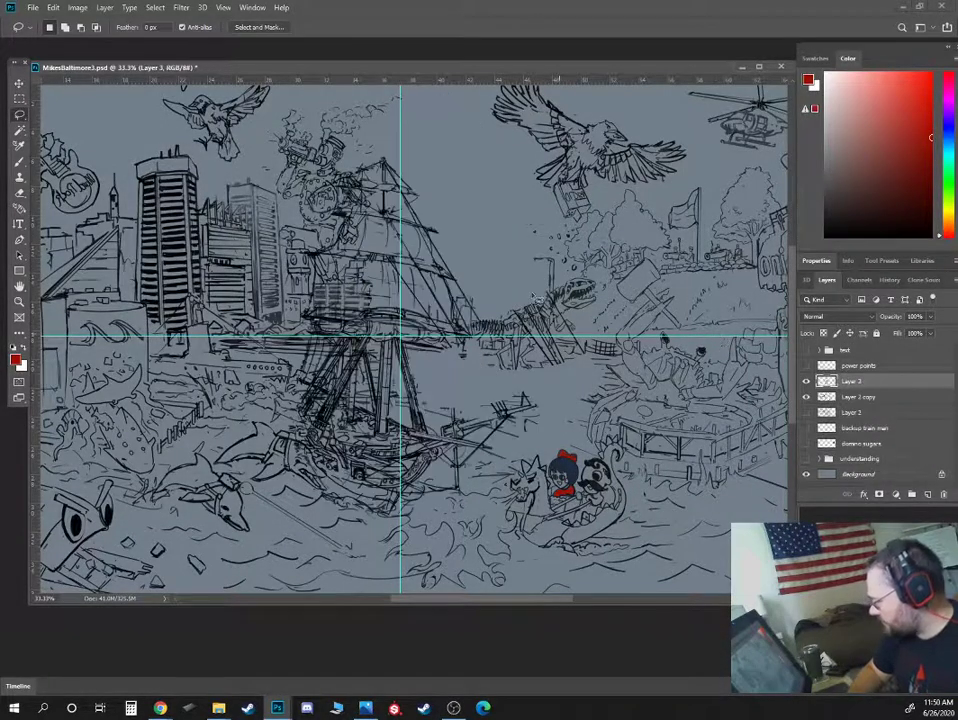
pyautogui.press('v')
# - Flip the ship layer horizontally and move it left so it overlaps the vertical guide
pyautogui.click(54, 8)
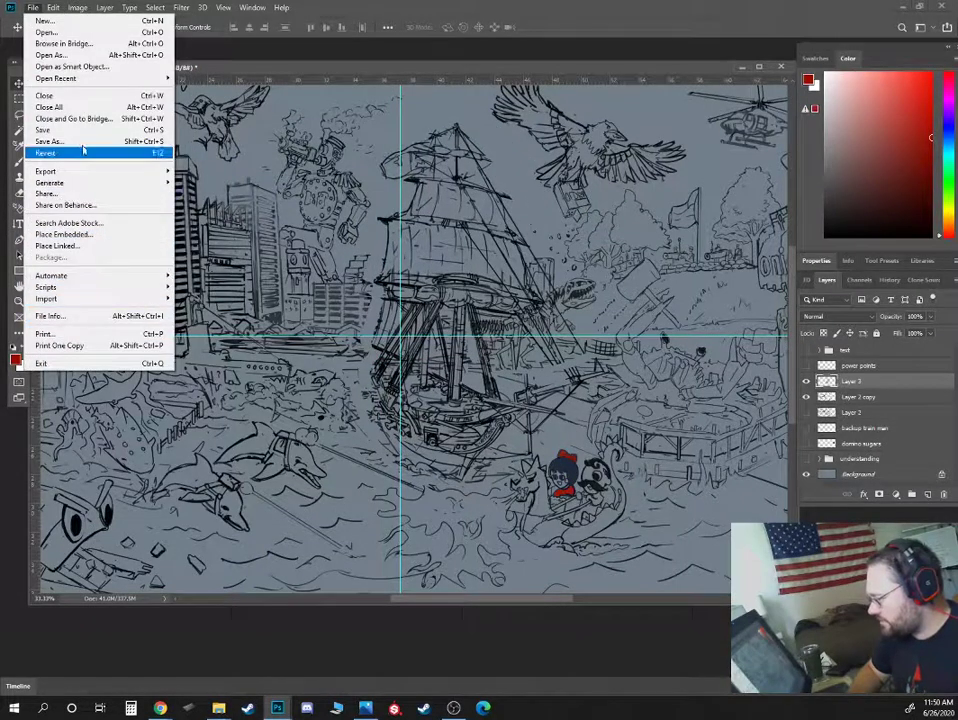
pyautogui.click(33, 8)
pyautogui.click(54, 8)
pyautogui.moveTo(109, 283)
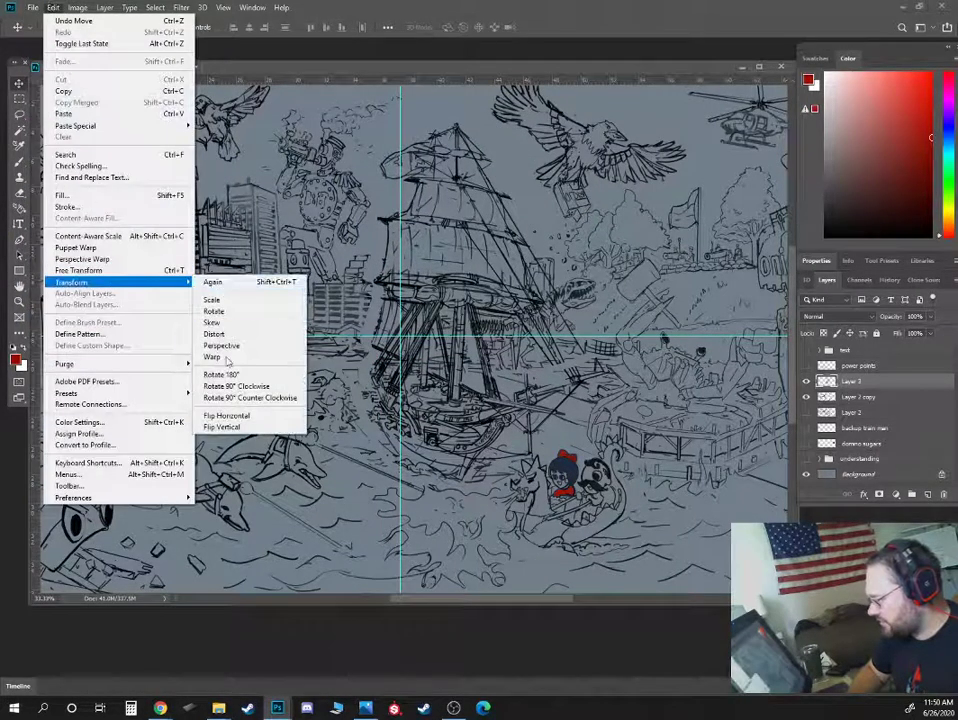
pyautogui.click(230, 417)
pyautogui.moveTo(549, 382); pyautogui.dragTo(464, 382)
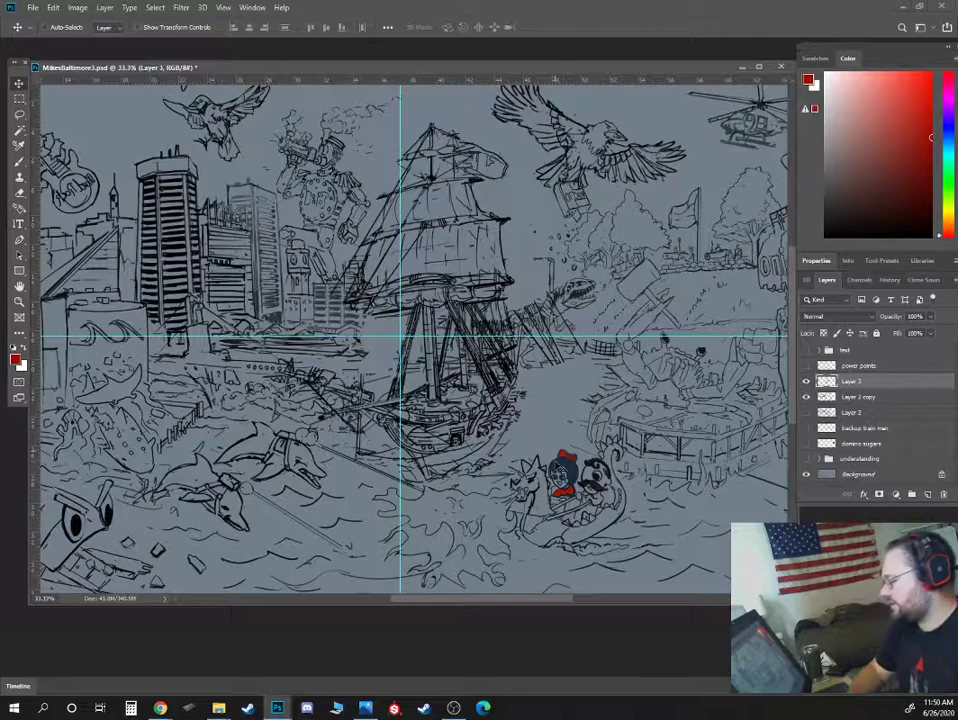
# - Move the flipped ship to the right of the vertical guide, beside the large eagle
pyautogui.hotkey('ctrl', '-')
pyautogui.hotkey('ctrl', '-')
pyautogui.hotkey('ctrl', '-')
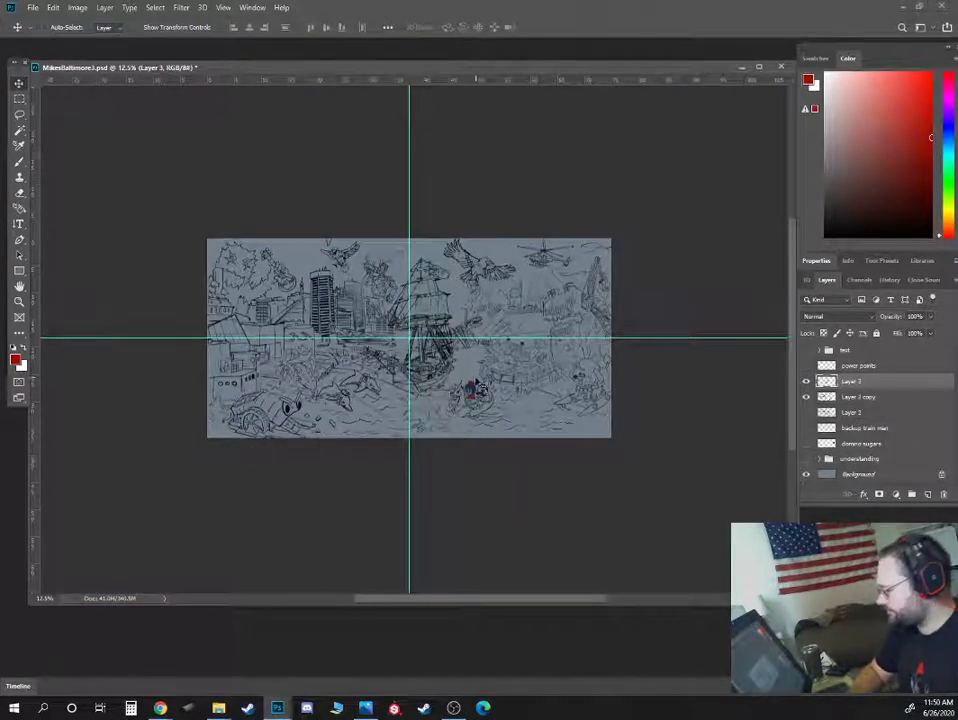
pyautogui.moveTo(428, 365)
pyautogui.mouseDown()
pyautogui.moveTo(415, 366)
pyautogui.moveTo(450, 366)
pyautogui.mouseUp()
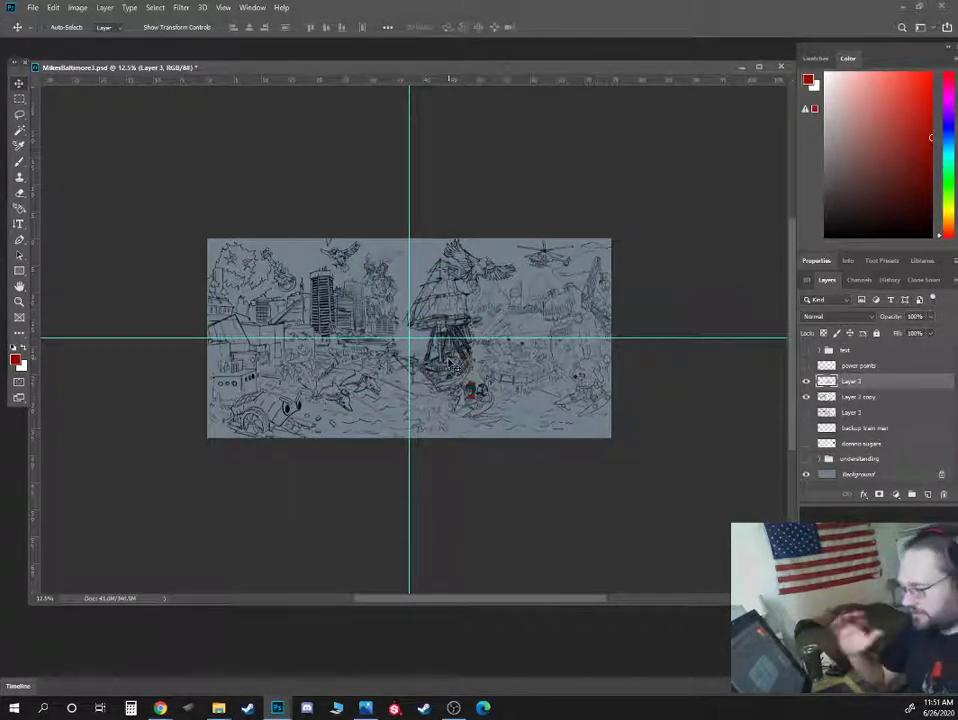
pyautogui.hotkey('ctrl', '+')
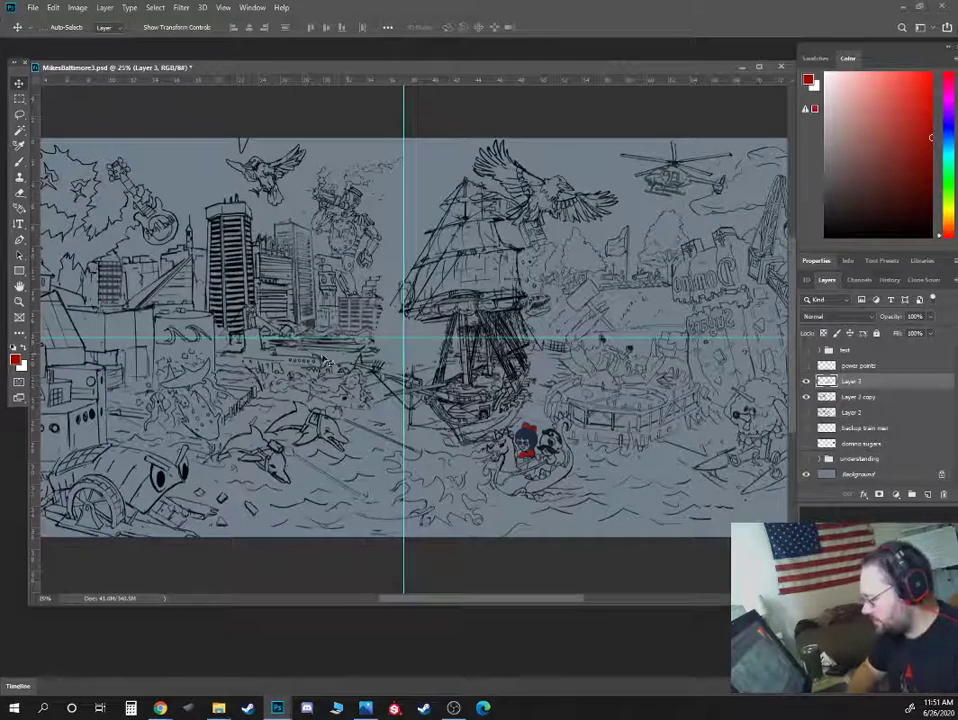
pyautogui.press('ctrl')
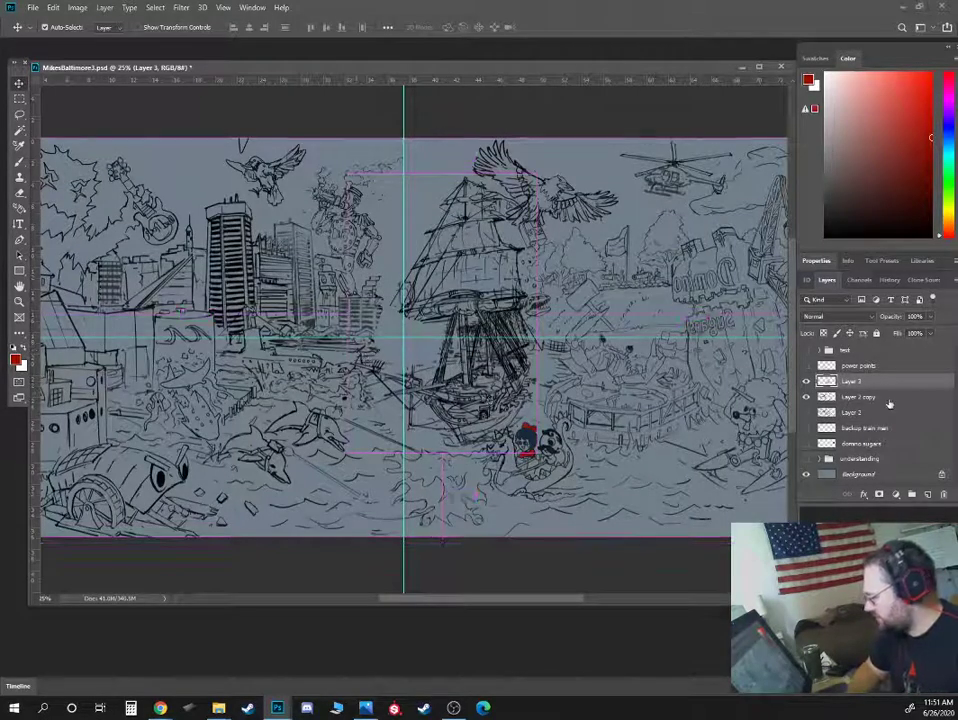
# - Delete the flipped ship layer and the Layer 2 copy, and show the original Layer 2 again
pyautogui.moveTo(856, 384); pyautogui.dragTo(942, 496)
pyautogui.click(807, 382)
pyautogui.moveTo(856, 382); pyautogui.dragTo(942, 496)
pyautogui.click(806, 381)
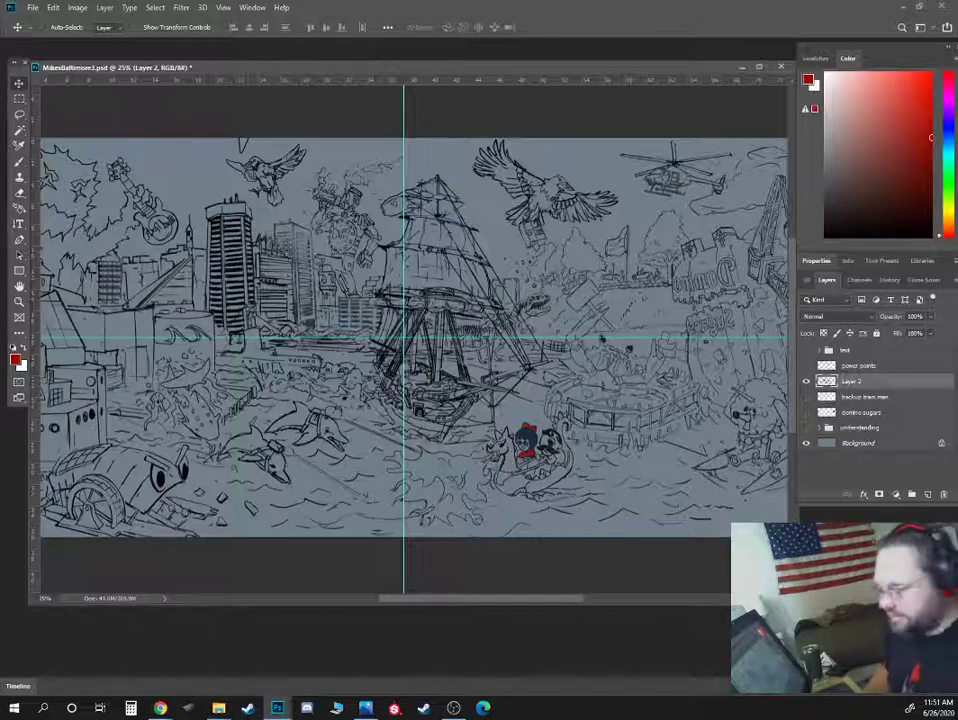
pyautogui.hotkey('ctrl', '-')
pyautogui.hotkey('ctrl', '-')
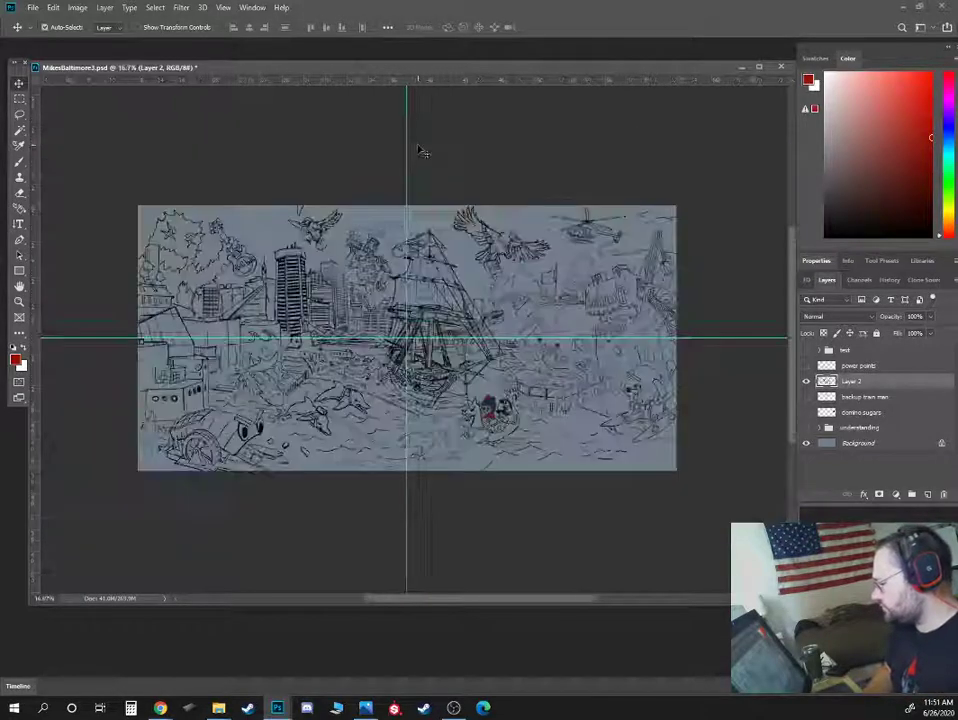
pyautogui.hotkey('ctrl', '+')
pyautogui.hotkey('ctrl', '+')
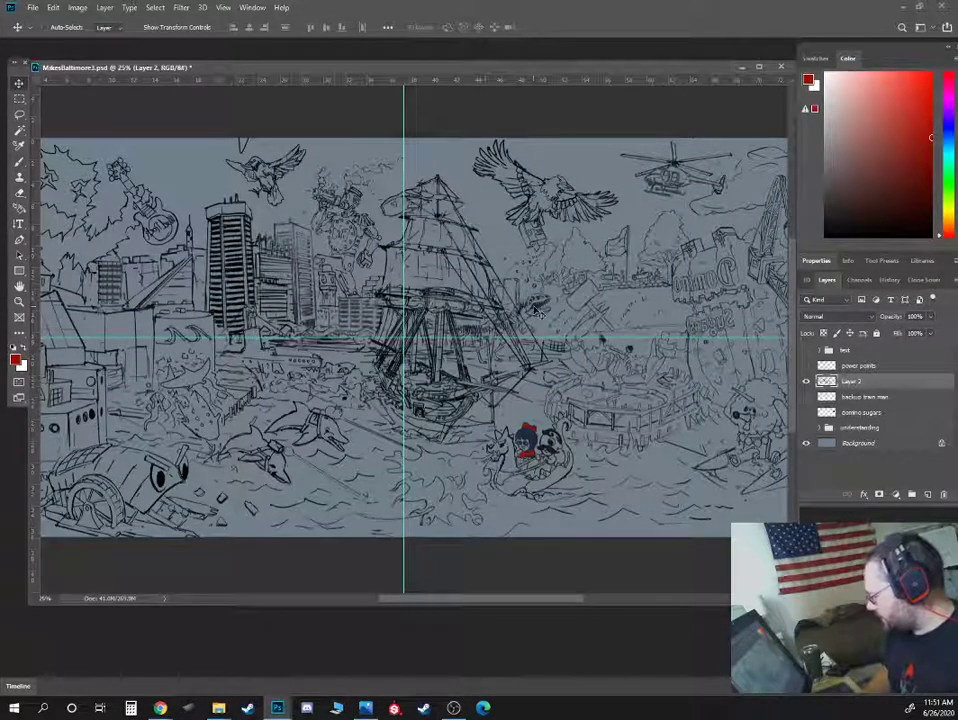
pyautogui.moveTo(468, 352)
pyautogui.mouseDown()
pyautogui.moveTo(551, 325)
pyautogui.moveTo(423, 338)
pyautogui.moveTo(466, 336)
pyautogui.mouseUp()
pyautogui.hotkey('ctrl', '-')
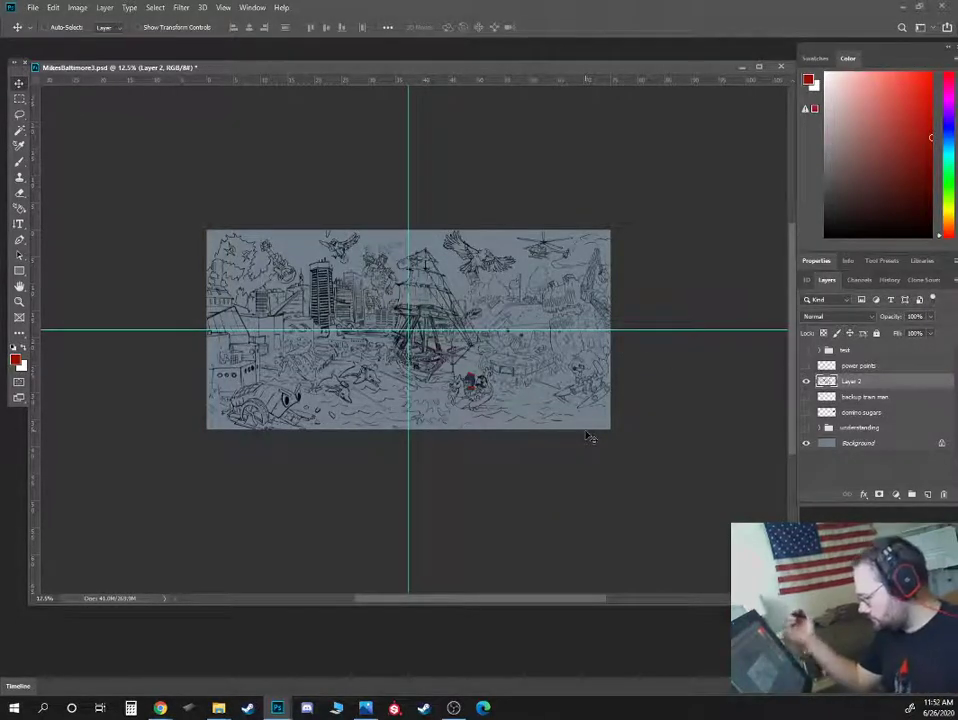
pyautogui.hotkey('ctrl', '+')
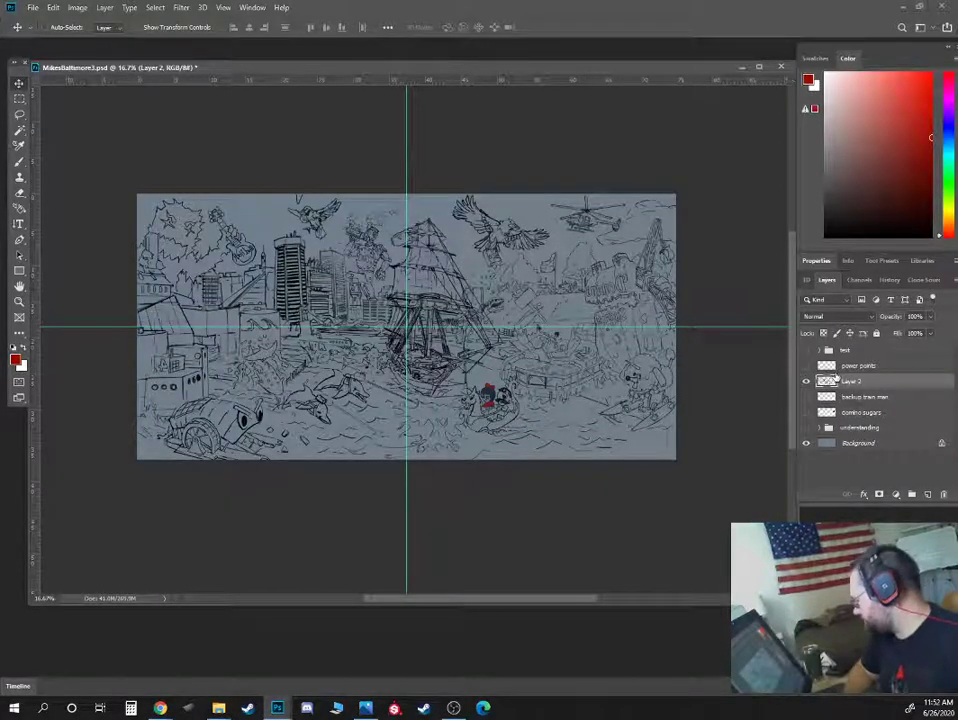
# - Widen the canvas to 80 inches, anchored at its left edge so the extra space is added on the right
pyautogui.click(78, 8)
pyautogui.click(100, 107)
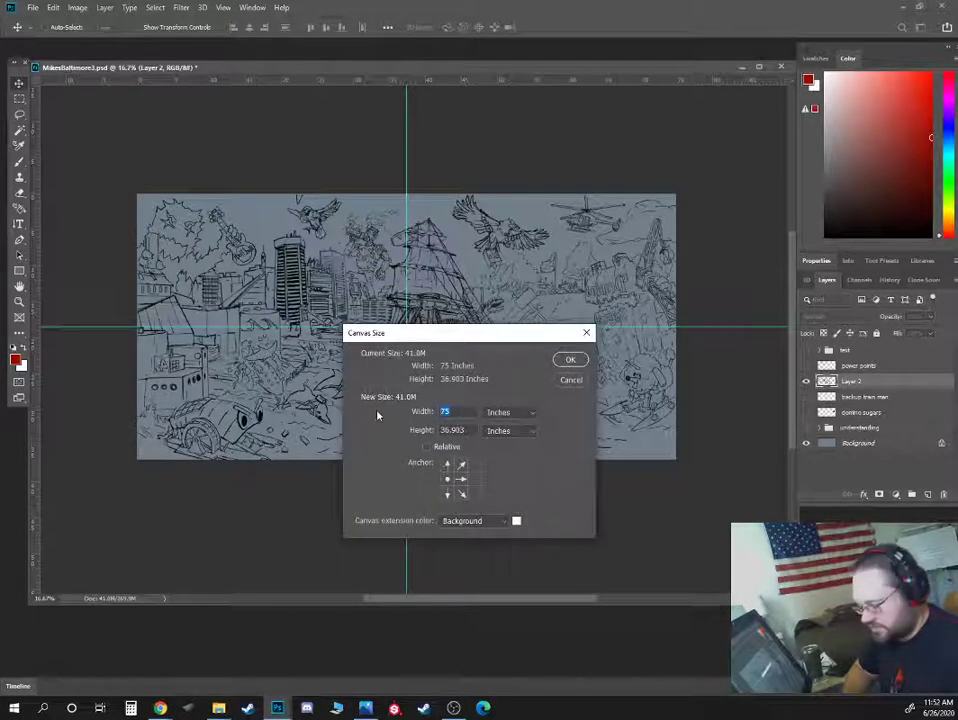
pyautogui.write('90')
pyautogui.click(569, 362)
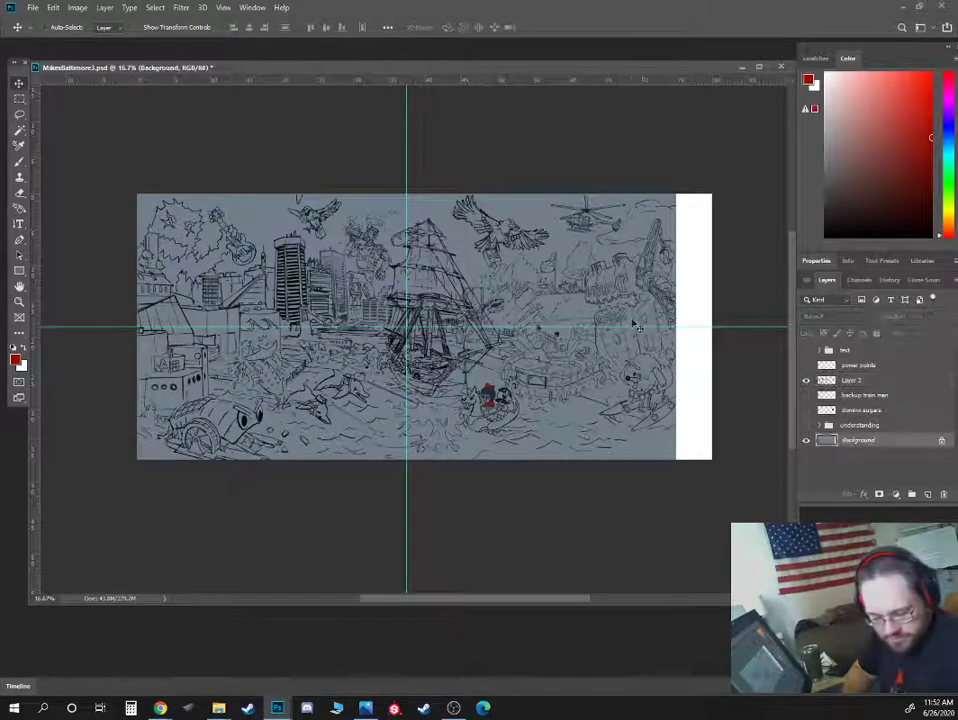
# - Sample the blue-gray background color and fill the whole Background layer with it, including the added white strip
pyautogui.press('b')
pyautogui.keyDown('alt'); pyautogui.click(632, 432); pyautogui.keyUp('alt')
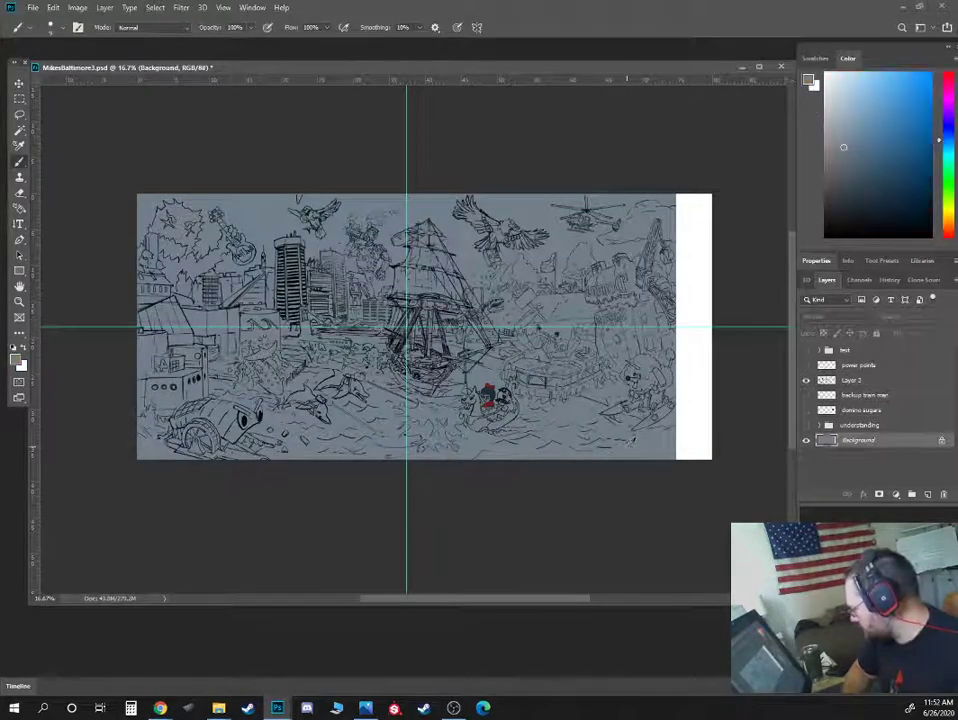
pyautogui.hotkey('alt', 'BackSpace')
# - Select Layer 2 and toggle its visibility to examine the sketch's right edge beside the added canvas space
pyautogui.hotkey('ctrl', '+')
pyautogui.hotkey('ctrl', '+')
pyautogui.moveTo(682, 321); pyautogui.dragTo(361, 338)
pyautogui.moveTo(590, 329); pyautogui.dragTo(542, 341)
pyautogui.click(806, 380)
pyautogui.click(806, 380)
pyautogui.click(855, 381)
pyautogui.click(806, 381)
pyautogui.click(806, 381)
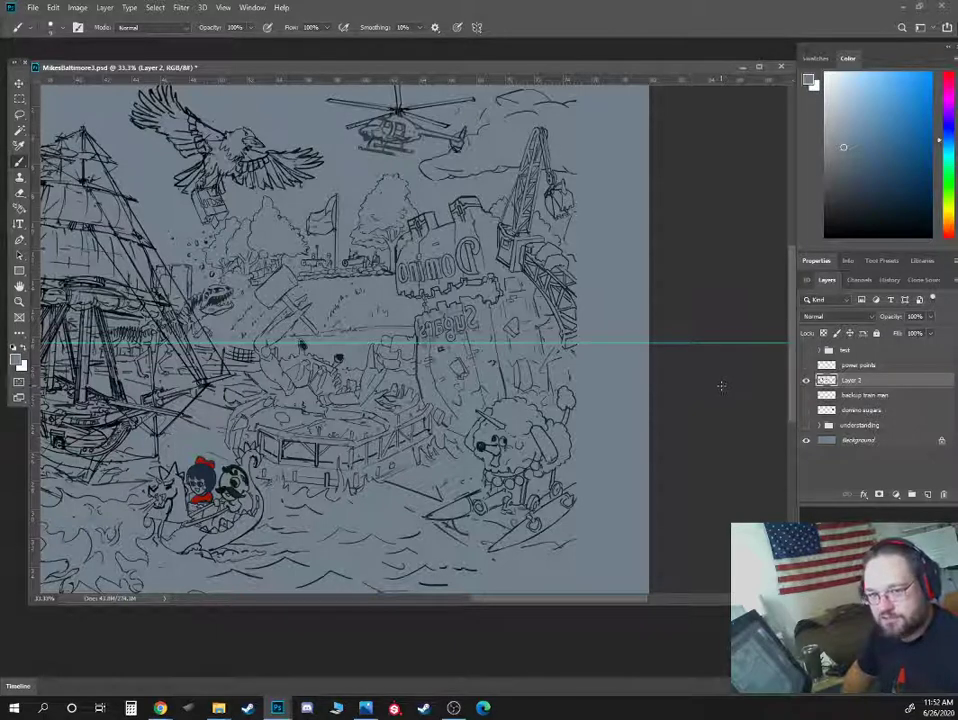
pyautogui.click(805, 381)
pyautogui.click(805, 381)
pyautogui.moveTo(437, 325); pyautogui.dragTo(328, 331)
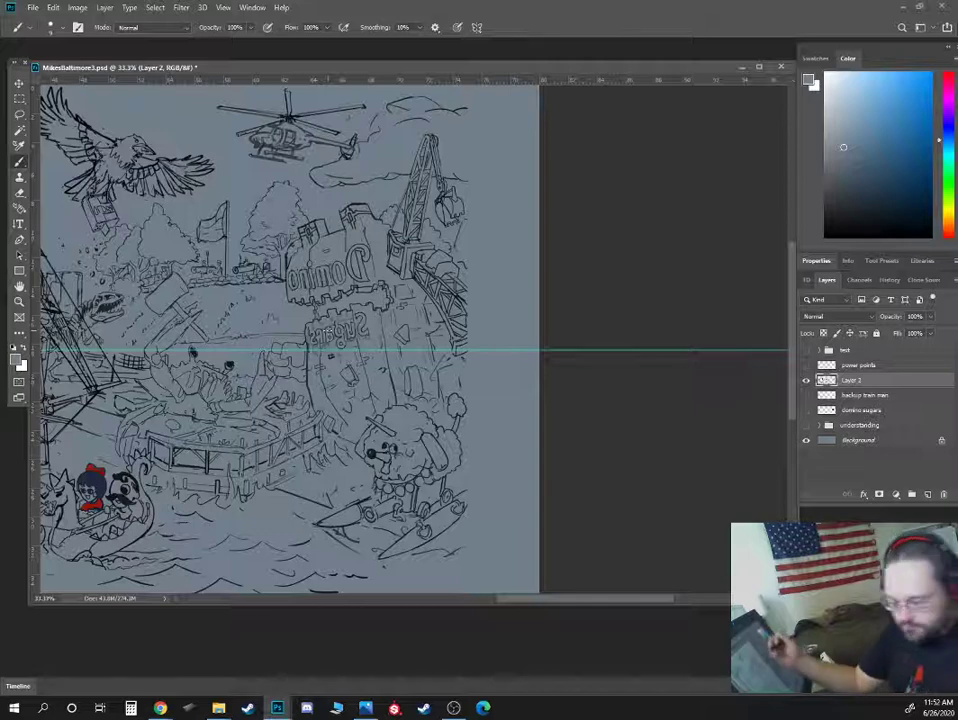
# - Reset the brush color to black and extend the cut-off lattice structure below the crane into the added canvas strip, ending in a point
pyautogui.hotkey('ctrl', '+')
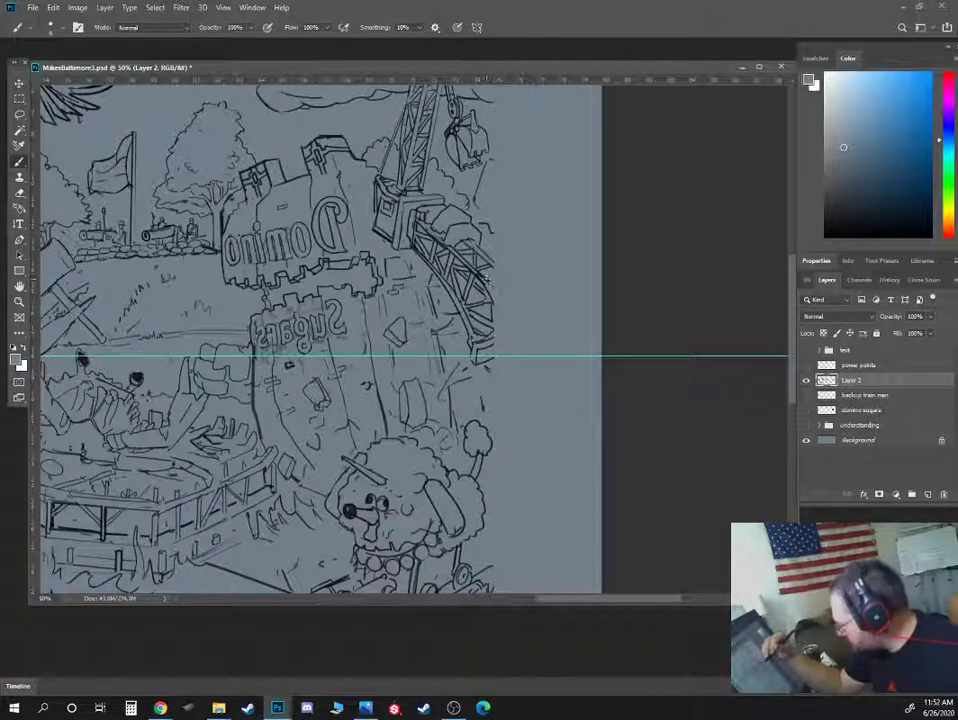
pyautogui.press('d')
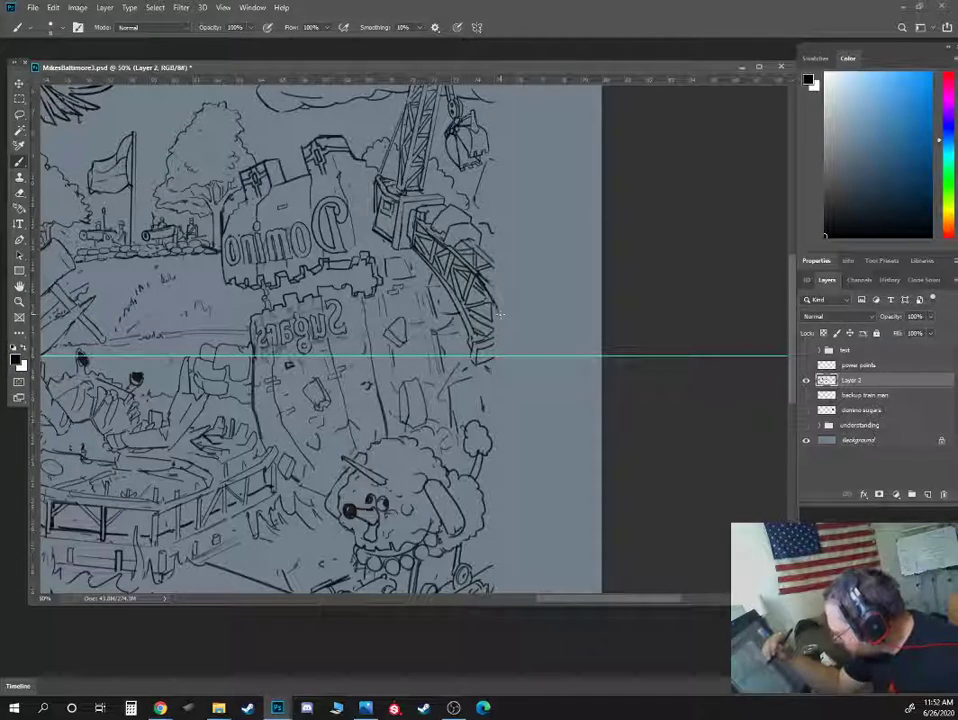
pyautogui.moveTo(498, 315); pyautogui.dragTo(546, 303)
pyautogui.moveTo(472, 243); pyautogui.dragTo(556, 294)
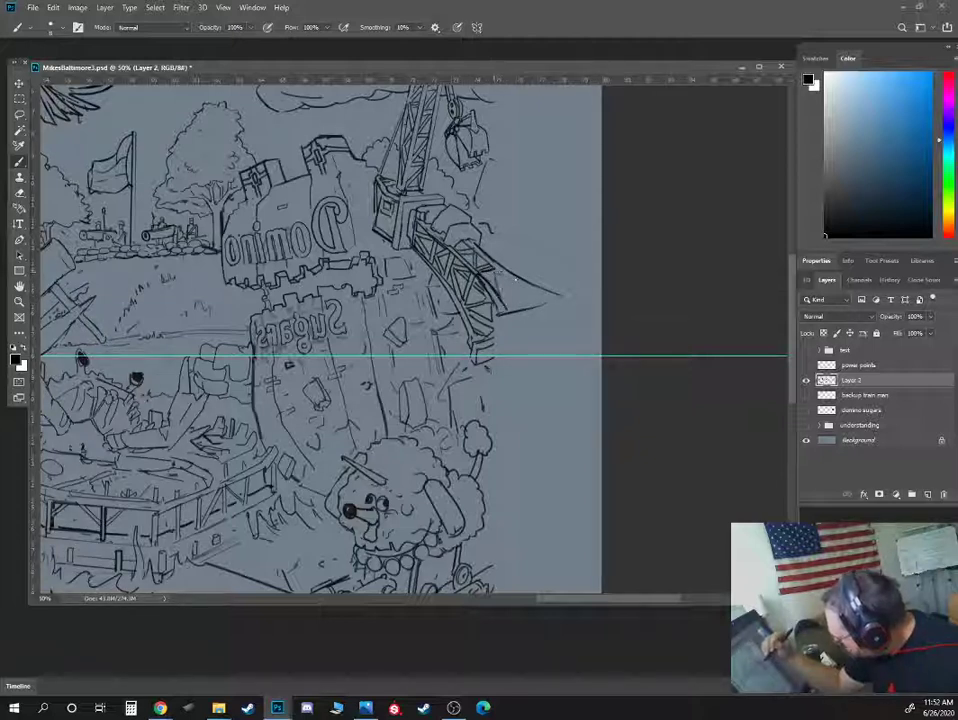
pyautogui.moveTo(532, 309); pyautogui.dragTo(559, 298)
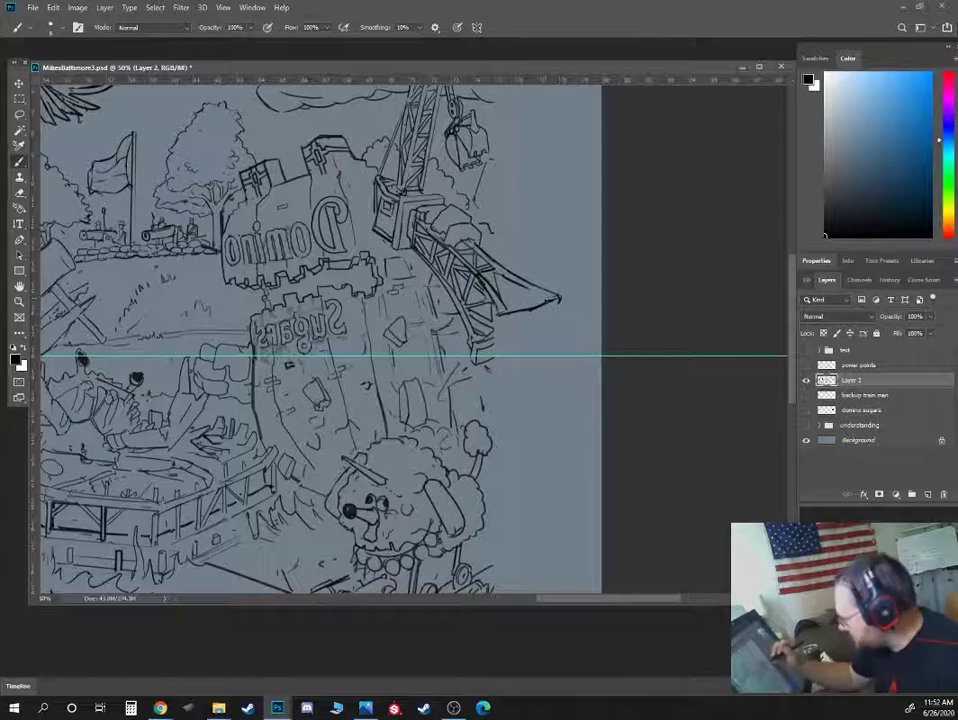
pyautogui.moveTo(379, 238); pyautogui.dragTo(420, 228)
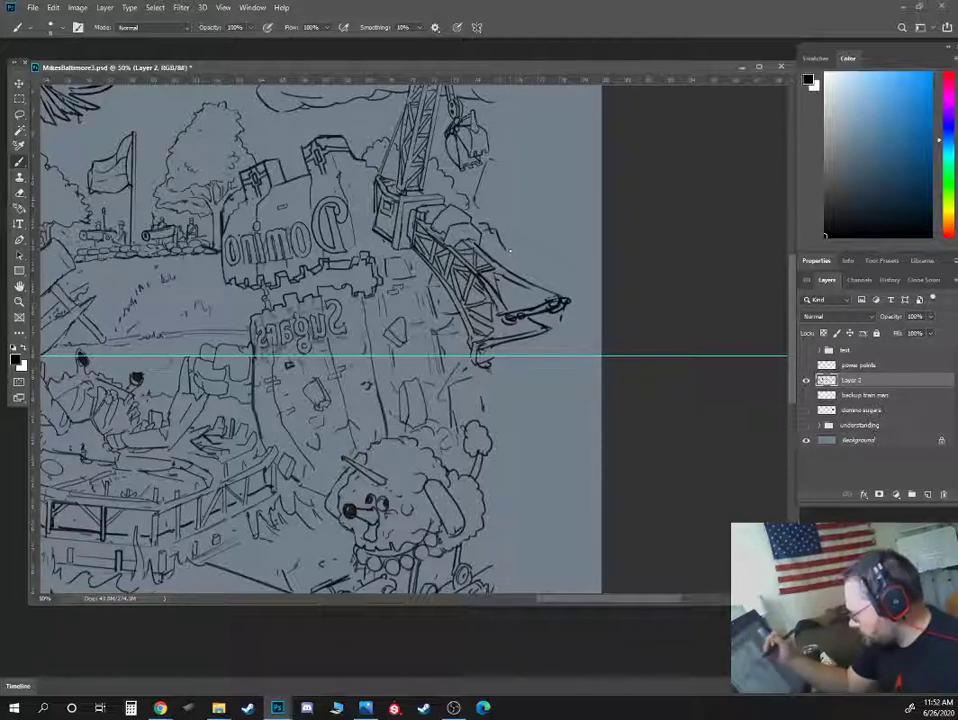
# - Draw a short tick and a longer slanted line in the added strip, between the lattice tip and the poodle's tail
pyautogui.moveTo(562, 377); pyautogui.dragTo(562, 390)
pyautogui.press('space')
pyautogui.moveTo(541, 455); pyautogui.dragTo(529, 332)
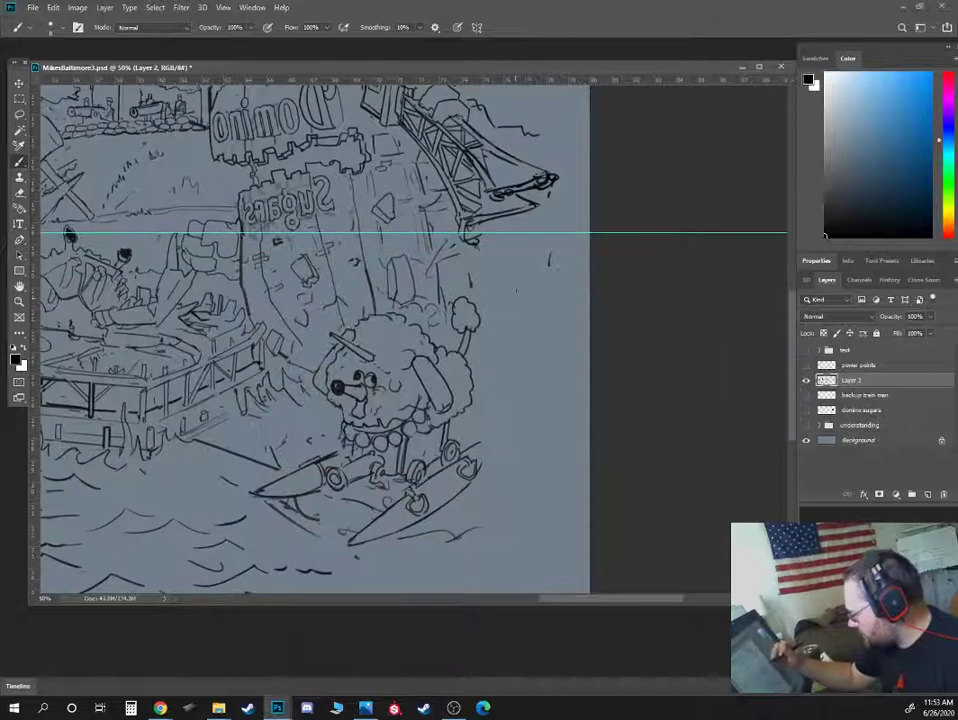
pyautogui.moveTo(529, 259); pyautogui.dragTo(505, 328)
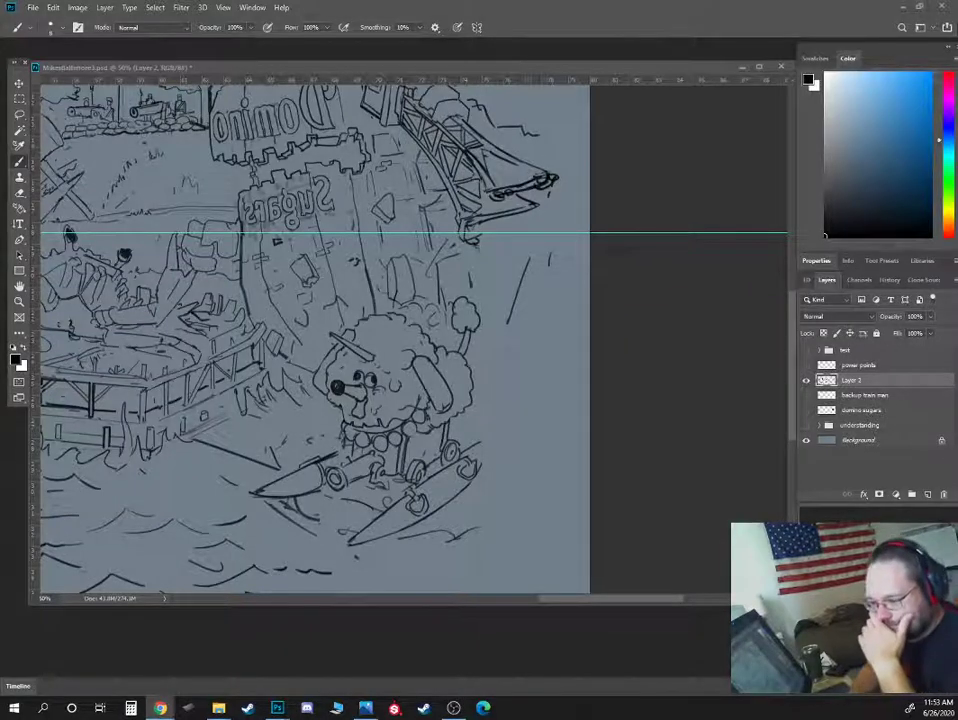
# - Switch to Chrome, browse the image results for "visionary art museum baltimore" and enlarge the Alamy photo of the museum's mosaic exterior
pyautogui.moveTo(2, 100); pyautogui.dragTo(398, 100)
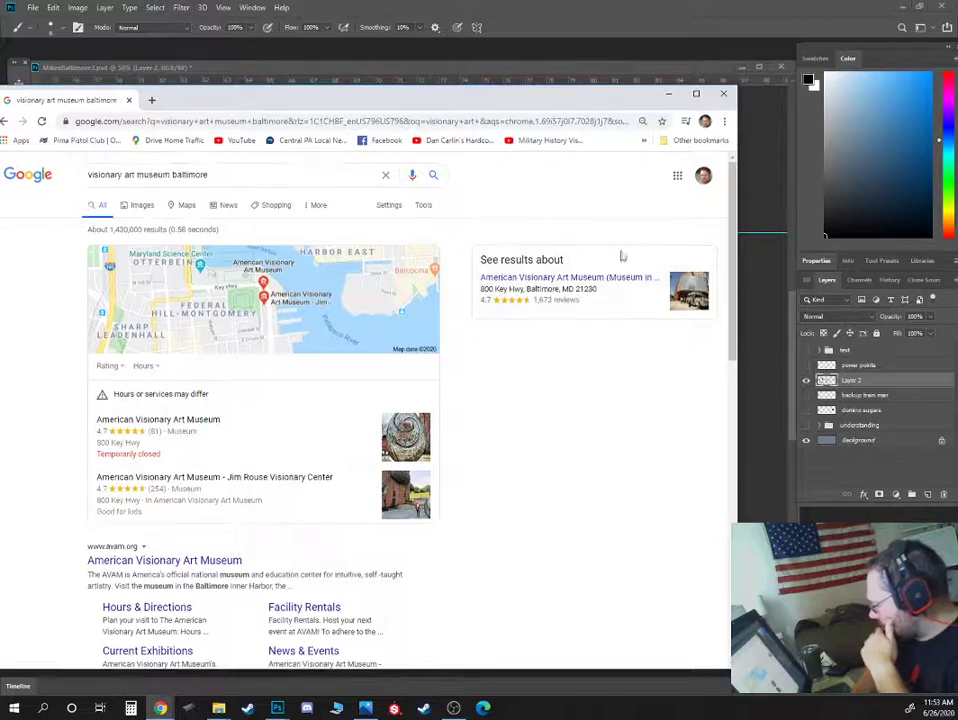
pyautogui.click(139, 206)
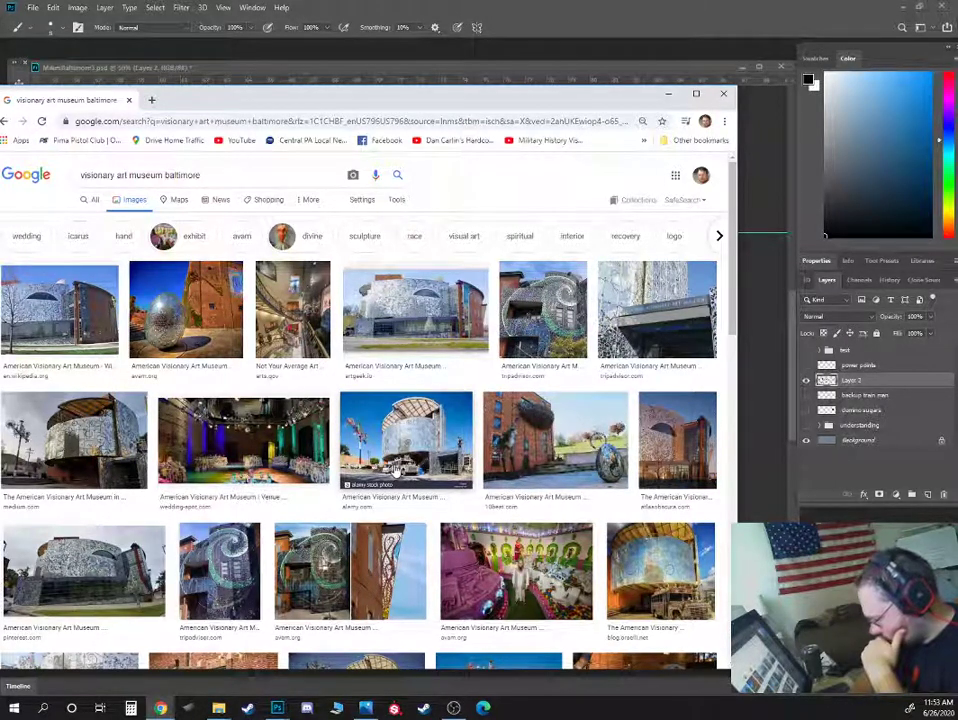
pyautogui.scroll(-1, 393, 467)
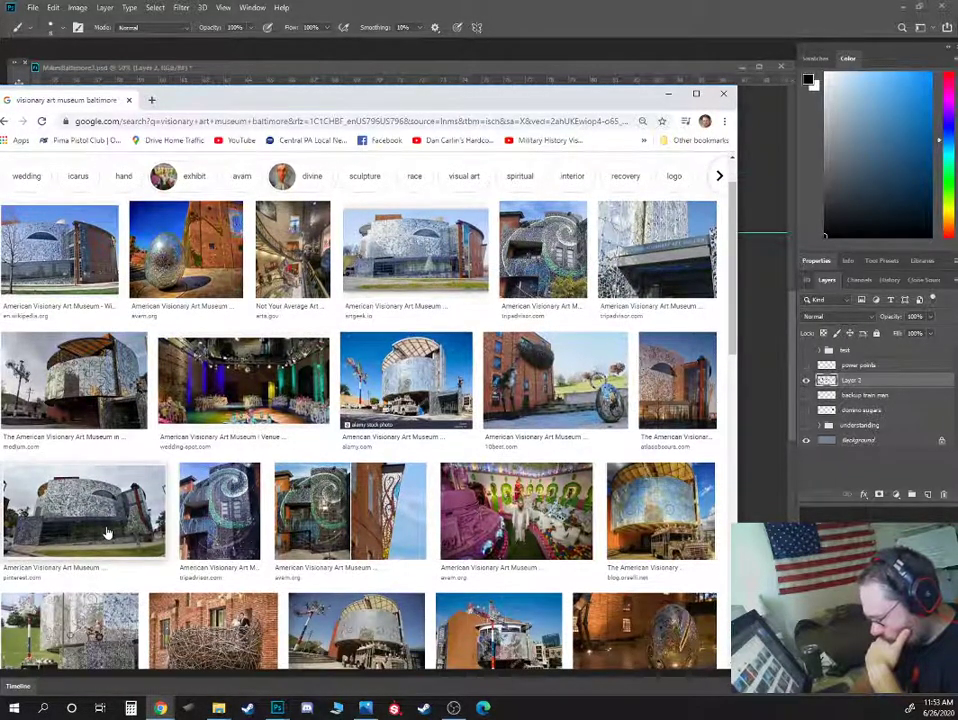
pyautogui.scroll(-2, 110, 533)
pyautogui.scroll(-3, 355, 537)
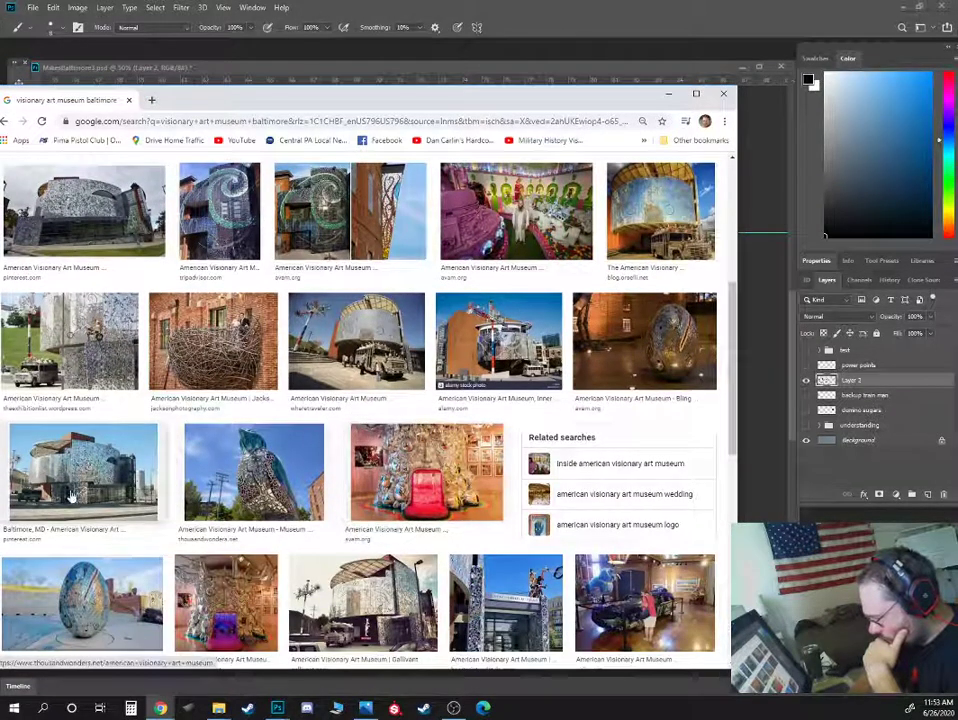
pyautogui.scroll(-3, 245, 500)
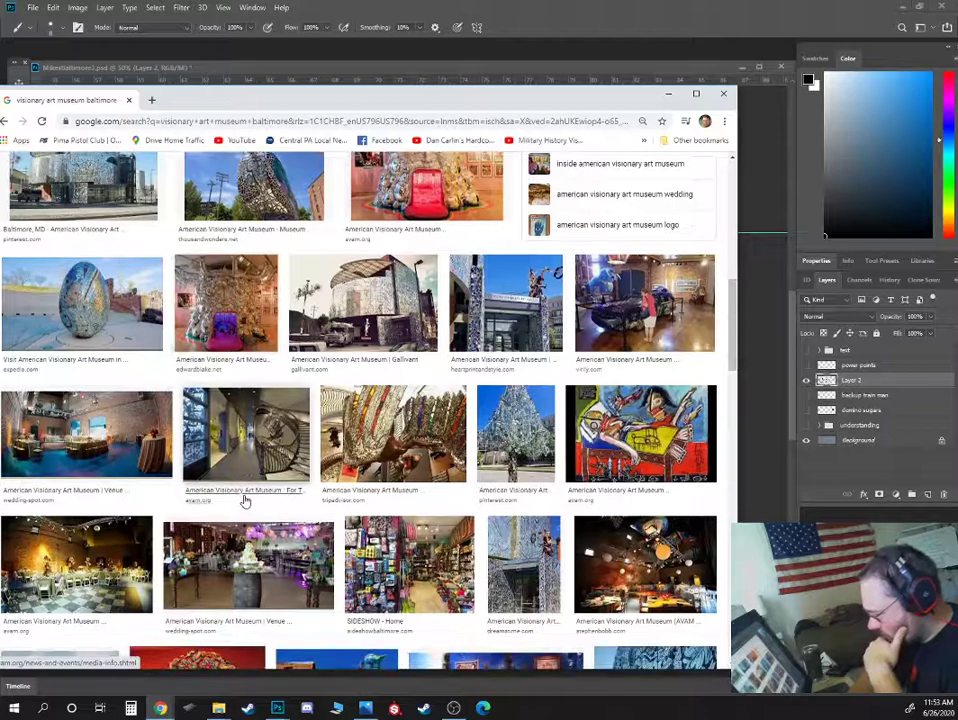
pyautogui.scroll(-3, 245, 500)
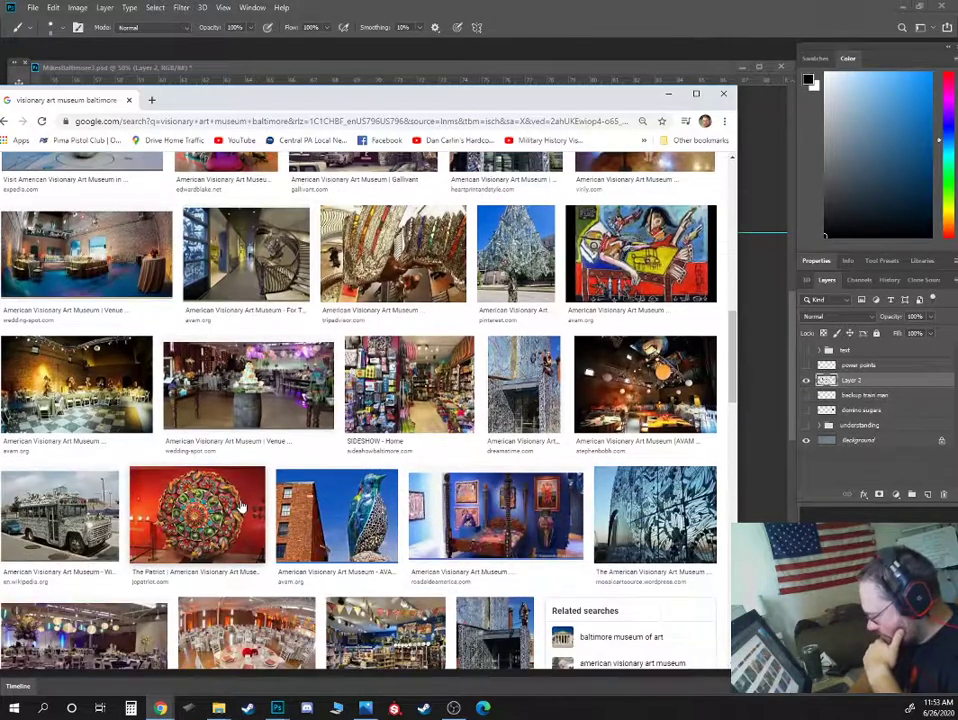
pyautogui.scroll(-3, 241, 507)
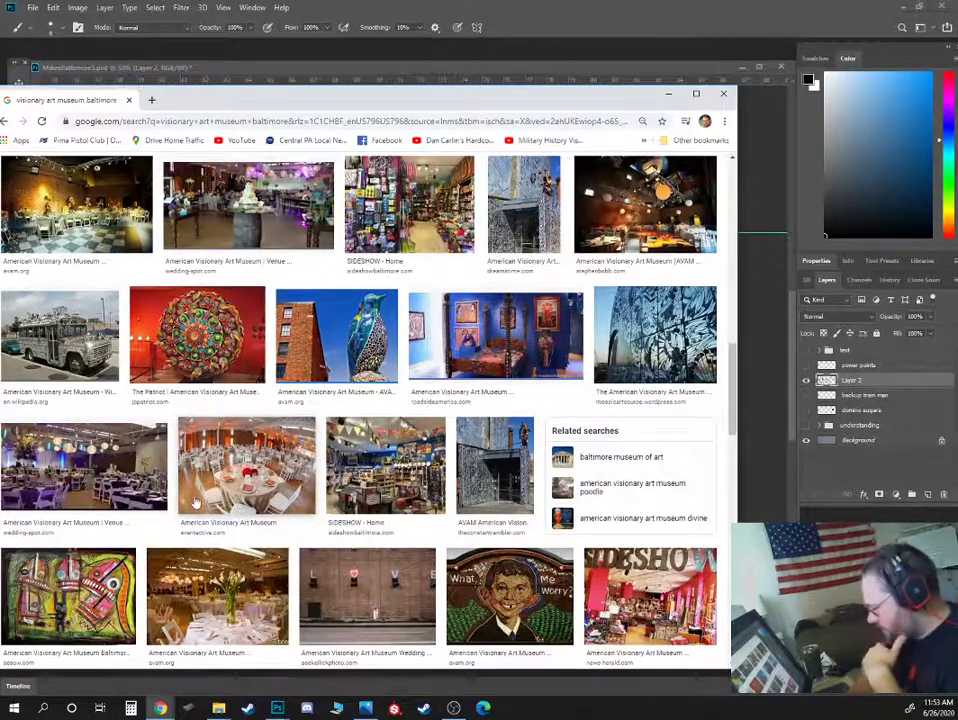
pyautogui.scroll(-4, 196, 503)
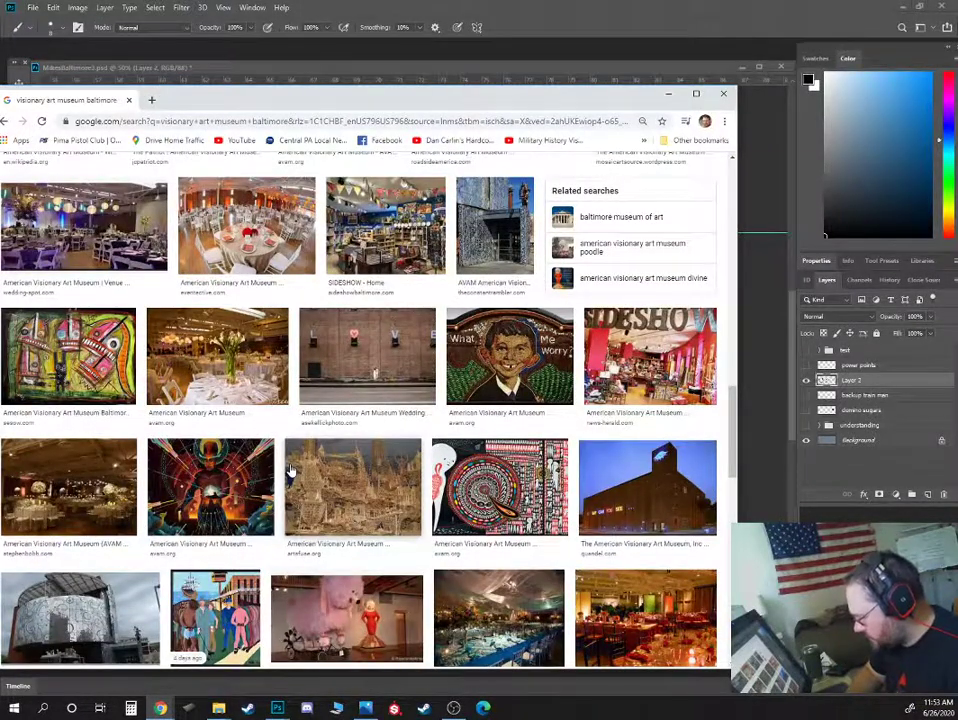
pyautogui.scroll(-3, 289, 470)
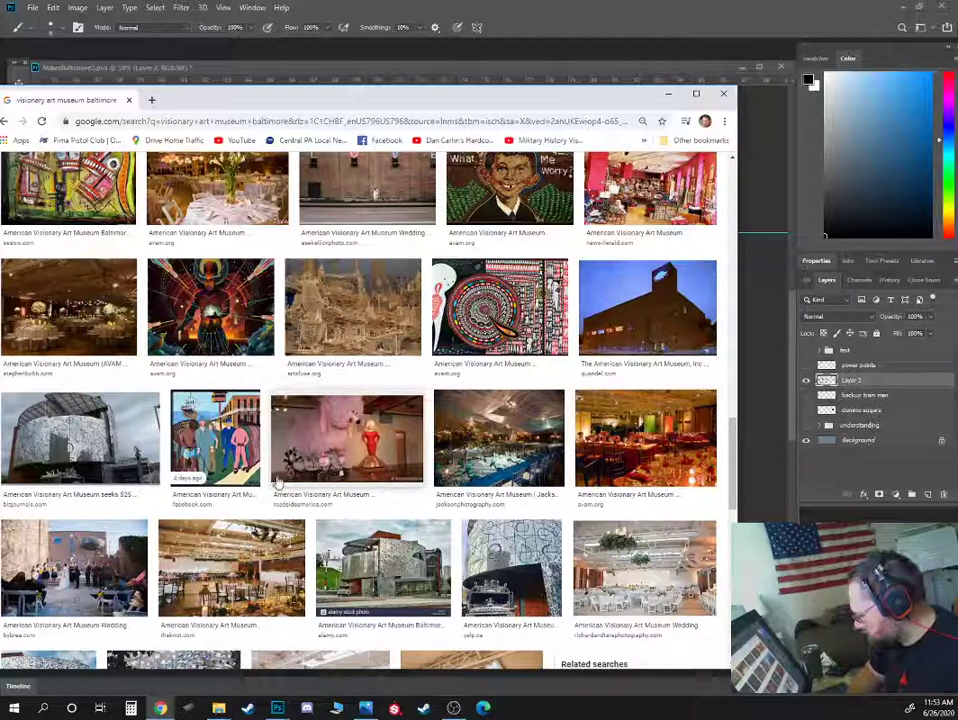
pyautogui.scroll(-2, 278, 478)
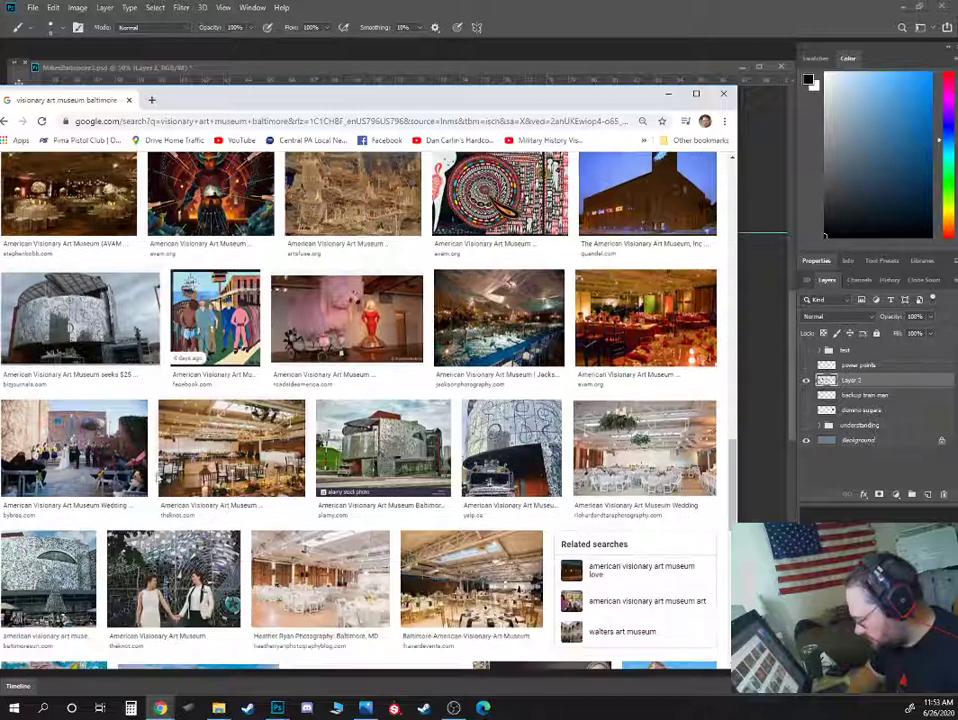
pyautogui.click(398, 468)
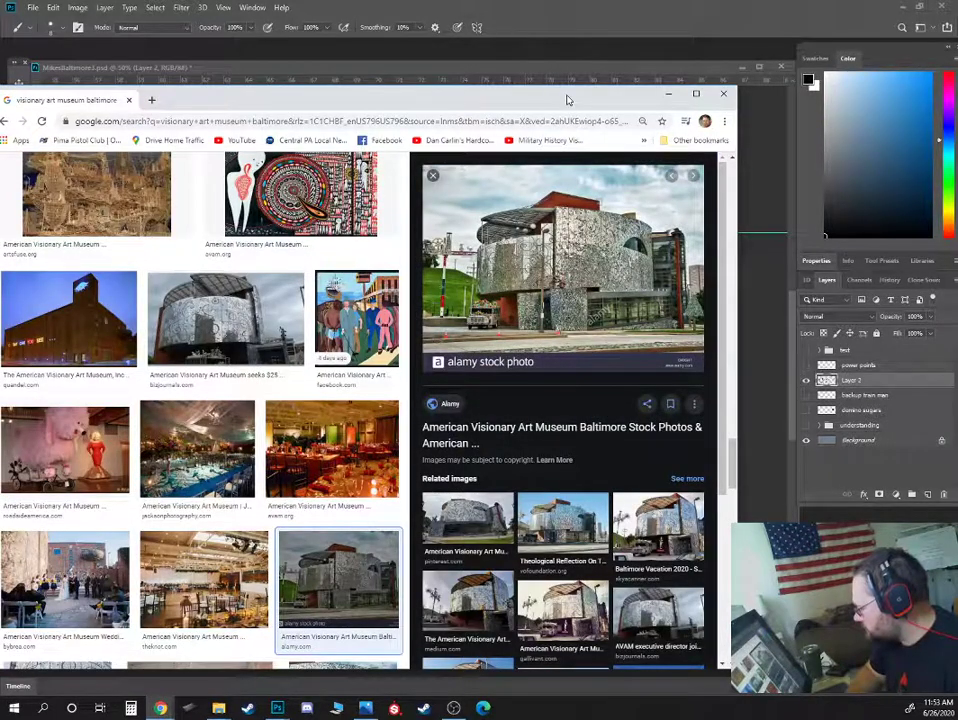
pyautogui.moveTo(572, 98); pyautogui.dragTo(0, 112)
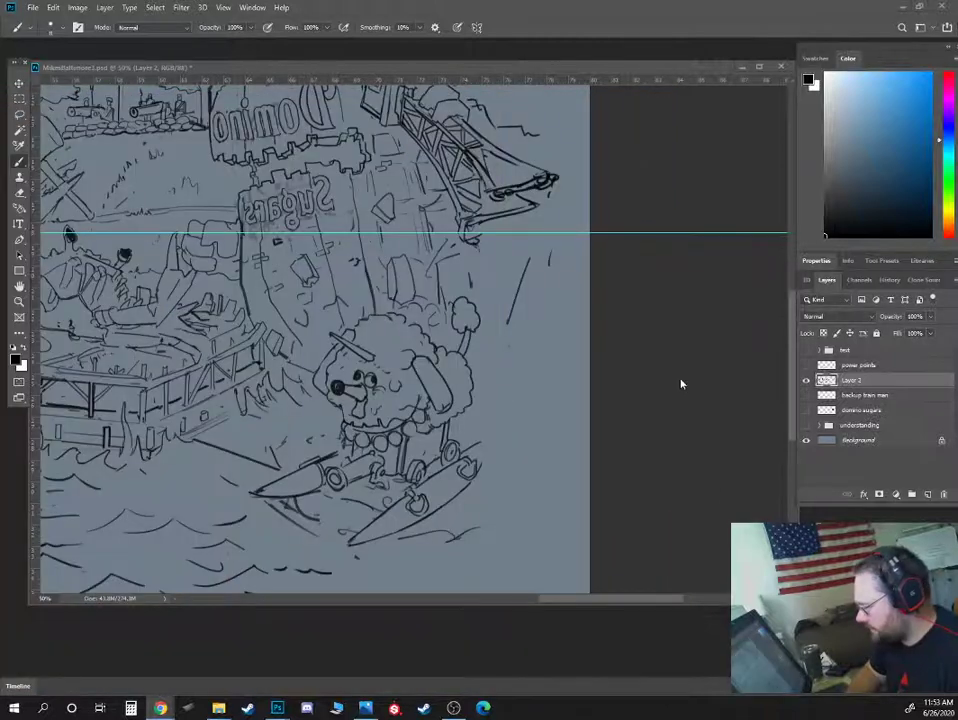
# - Return to Photoshop and flip the whole canvas horizontally so the Domino Sugars tower reads correctly
pyautogui.click(666, 271)
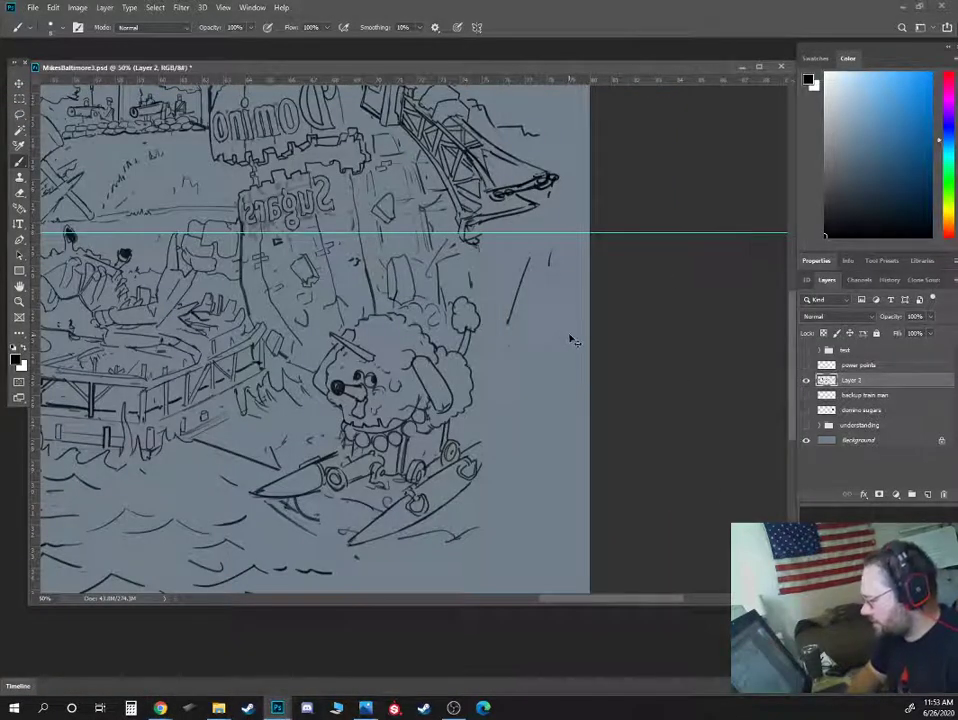
pyautogui.hotkey('ctrl', '-')
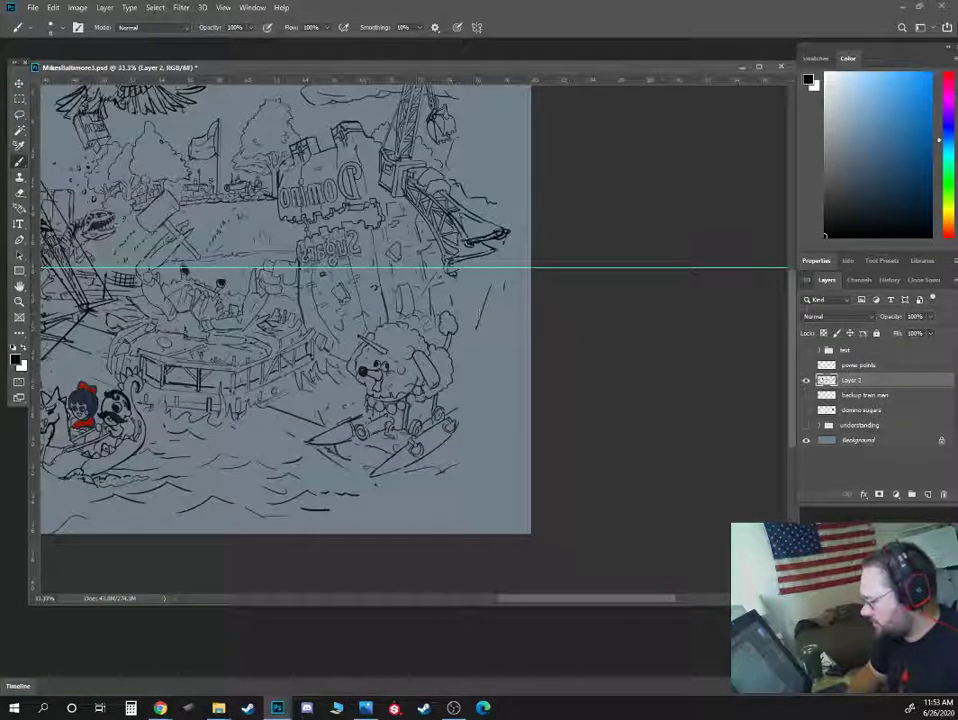
pyautogui.moveTo(348, 72); pyautogui.dragTo(377, 70)
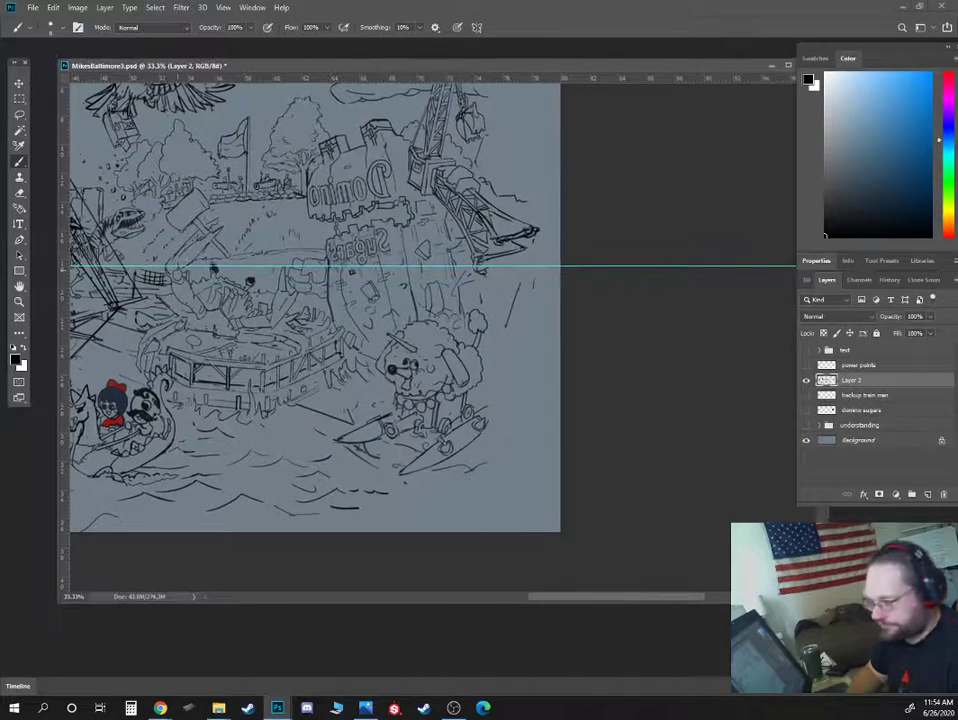
pyautogui.hotkey('ctrl', '-')
pyautogui.hotkey('ctrl', '-')
pyautogui.hotkey('ctrl', '-')
pyautogui.hotkey('ctrl', '+')
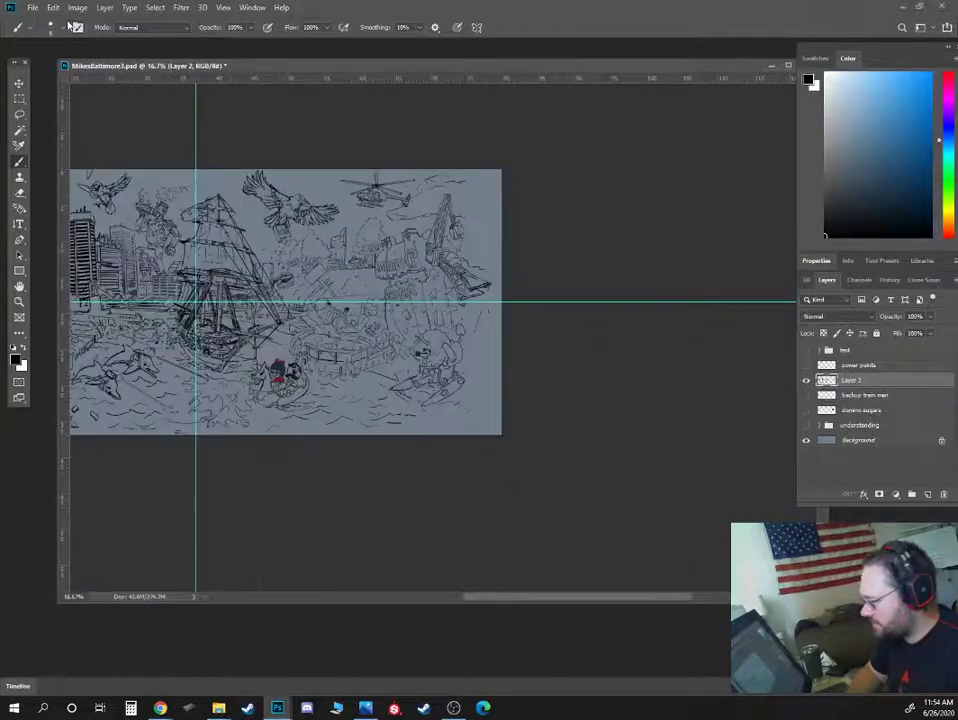
pyautogui.click(54, 8)
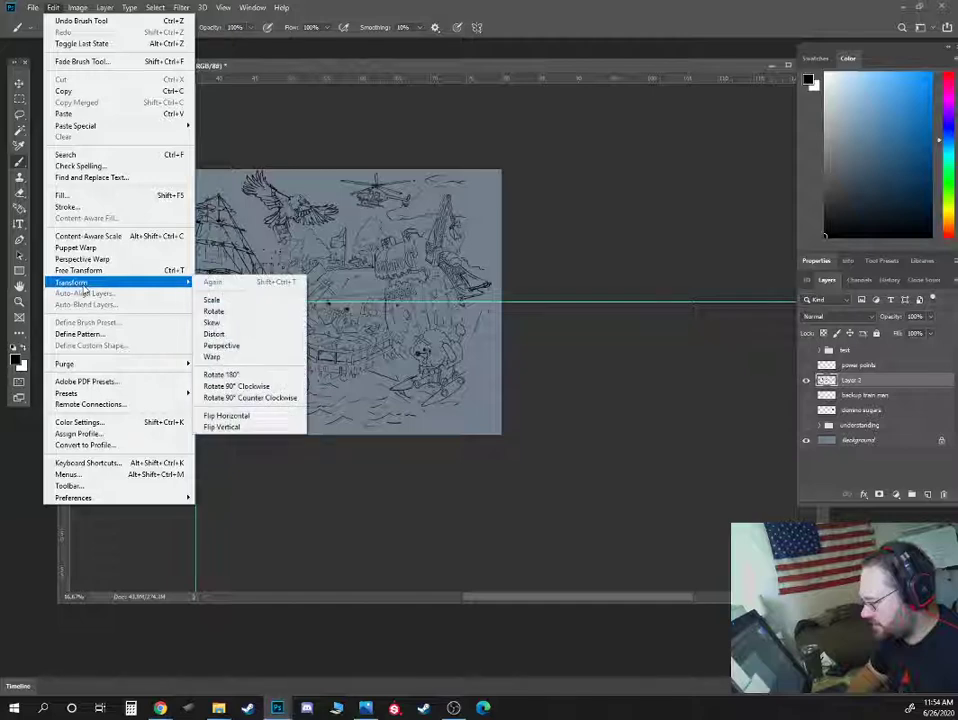
pyautogui.moveTo(77, 8)
pyautogui.moveTo(130, 121)
pyautogui.click(243, 174)
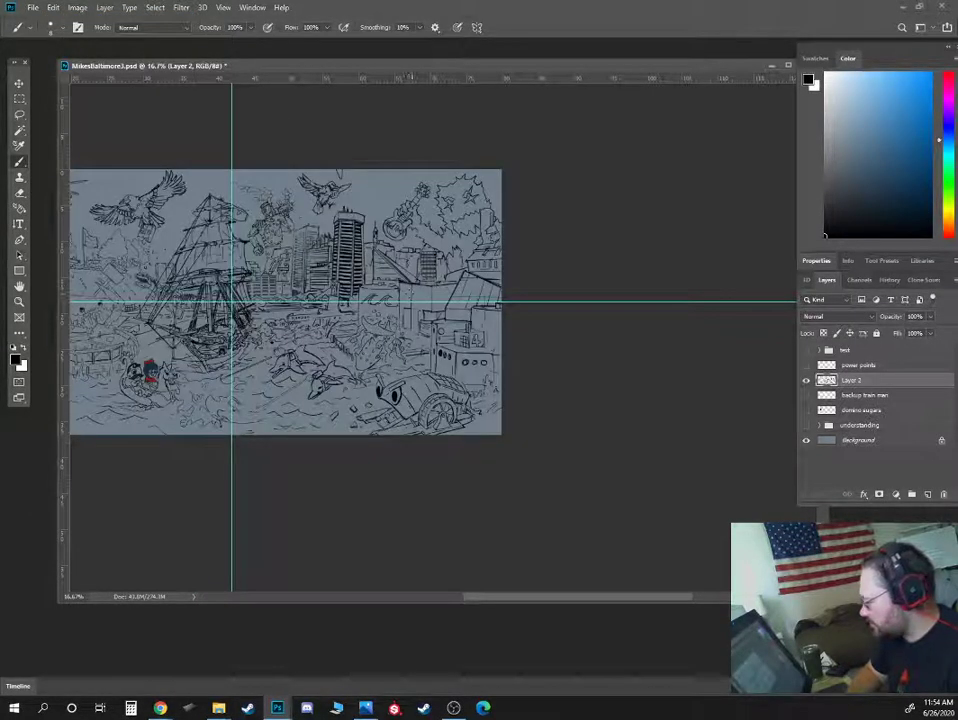
pyautogui.moveTo(343, 253); pyautogui.dragTo(607, 266)
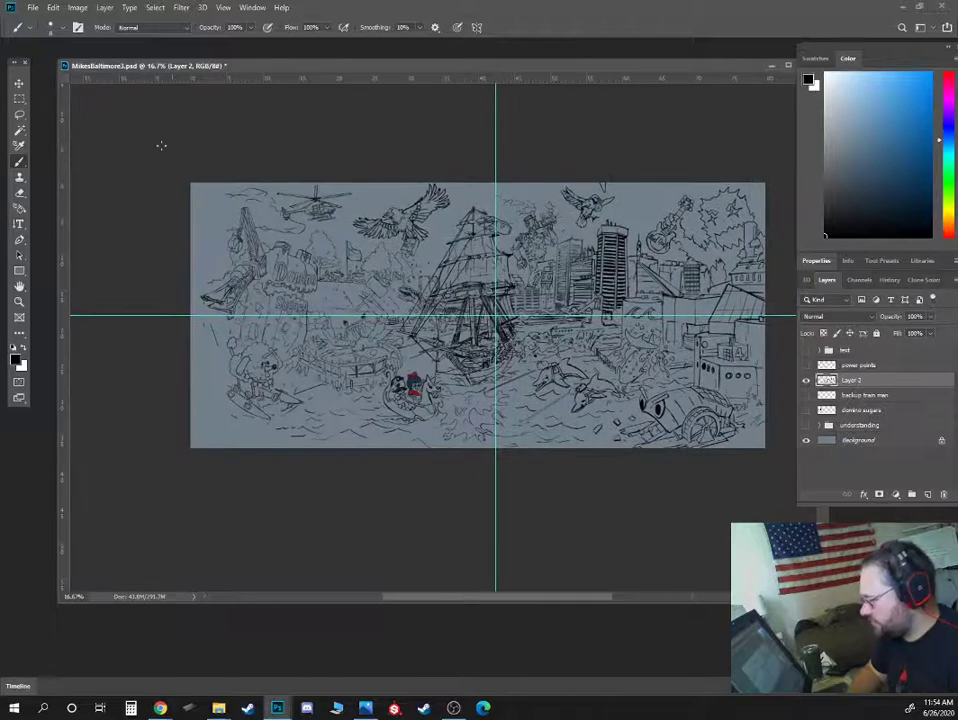
# - Remove the vertical and horizontal guides from the canvas and switch back to the Brush tool near the poodle
pyautogui.press('v')
pyautogui.moveTo(495, 115); pyautogui.dragTo(45, 94)
pyautogui.moveTo(139, 314); pyautogui.dragTo(114, 50)
pyautogui.scroll(4, 352, 293)
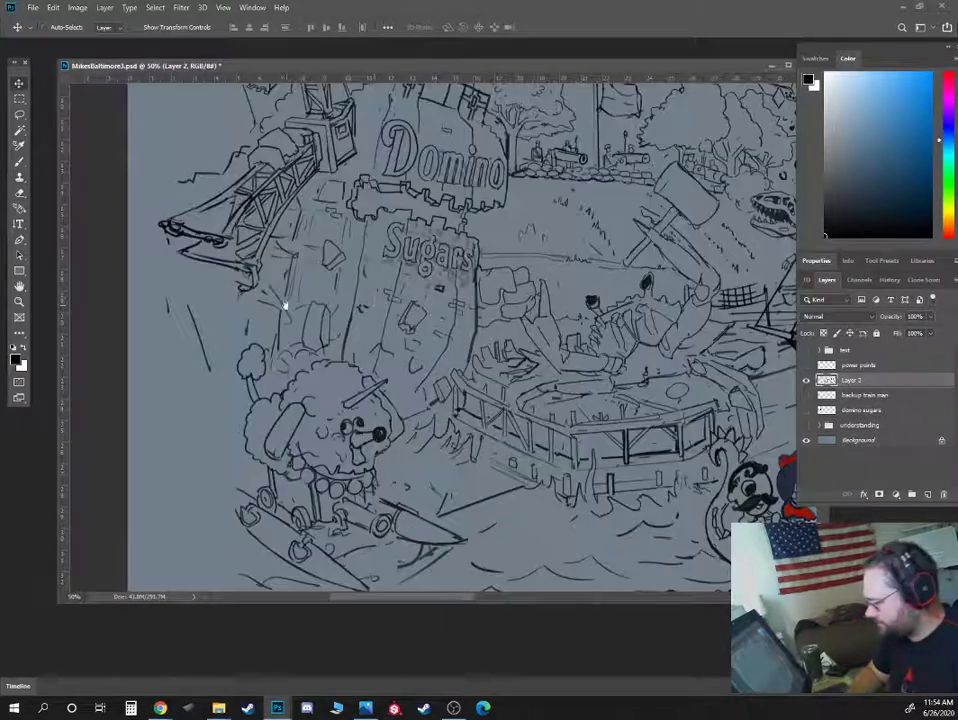
pyautogui.moveTo(286, 306); pyautogui.dragTo(398, 320)
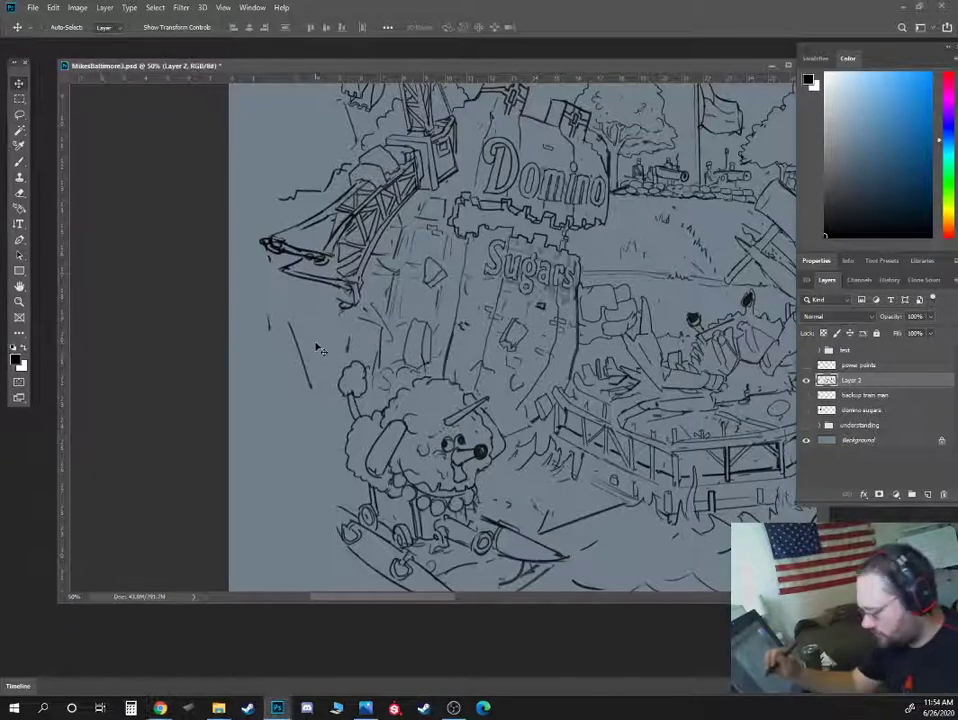
pyautogui.press('b')
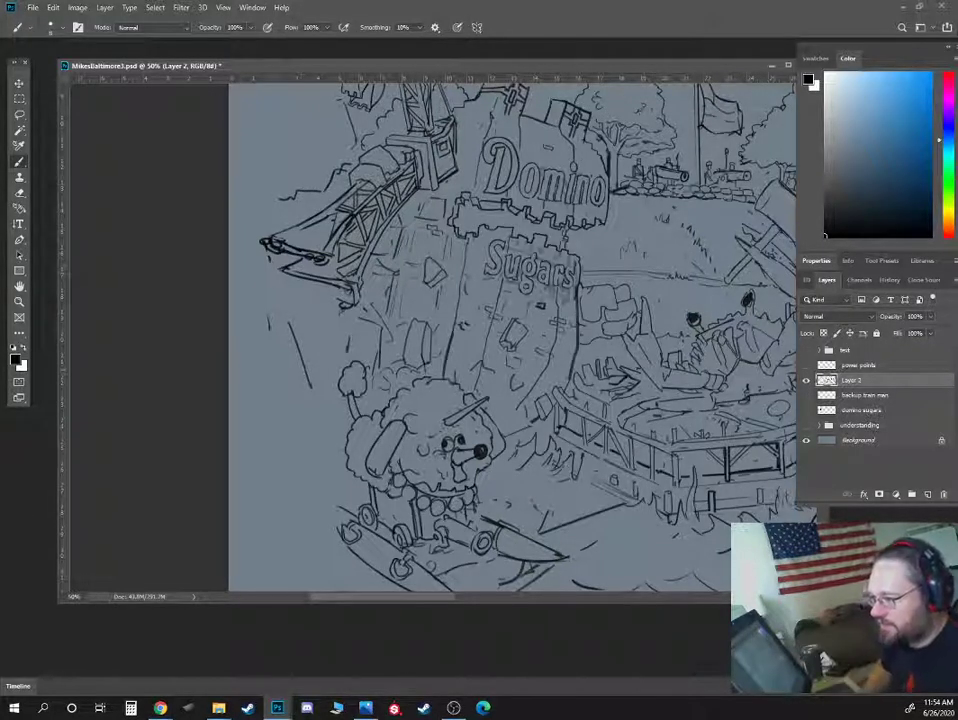
# - Bring the Chrome window with the museum photo back into view and open Google Maps in place of the image results
pyautogui.moveTo(0, 195); pyautogui.dragTo(104, 188)
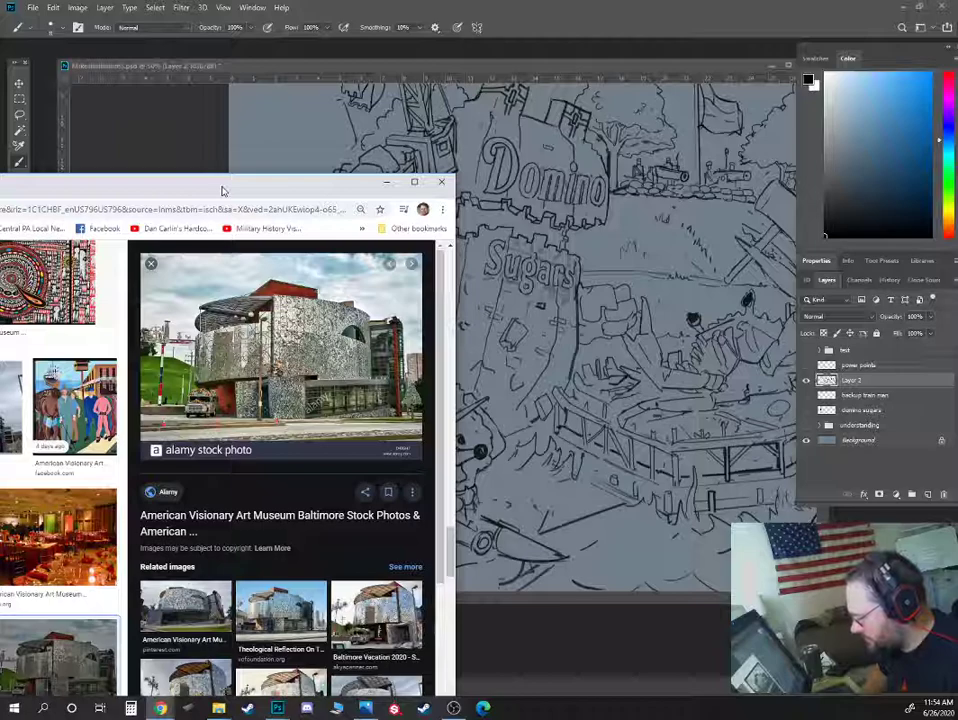
pyautogui.moveTo(223, 190); pyautogui.dragTo(538, 128)
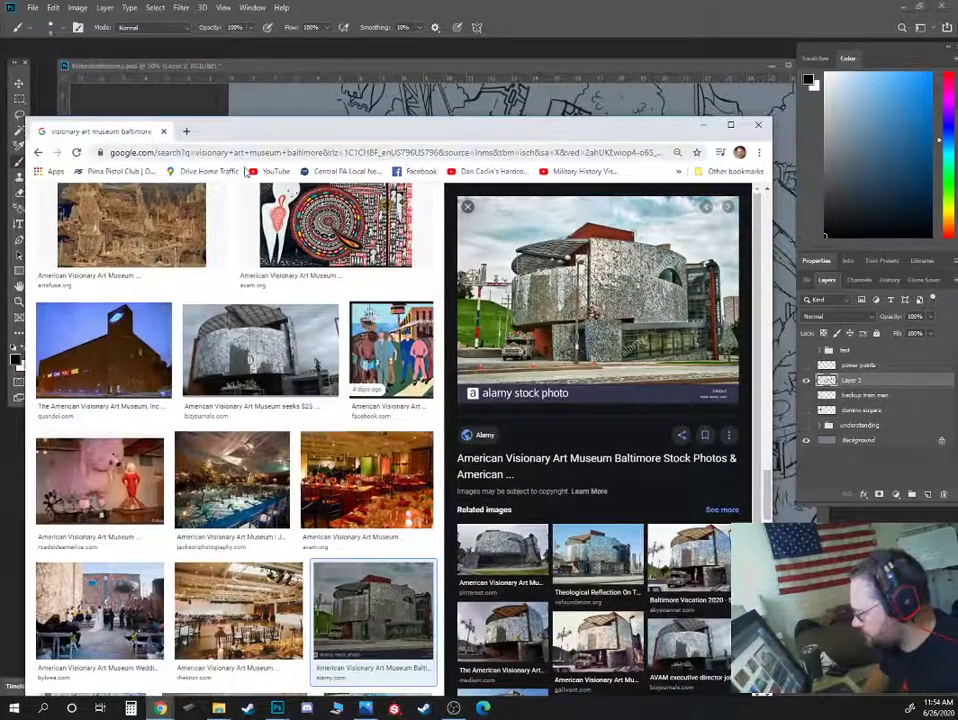
pyautogui.click(220, 171)
pyautogui.moveTo(258, 137); pyautogui.dragTo(0, 100)
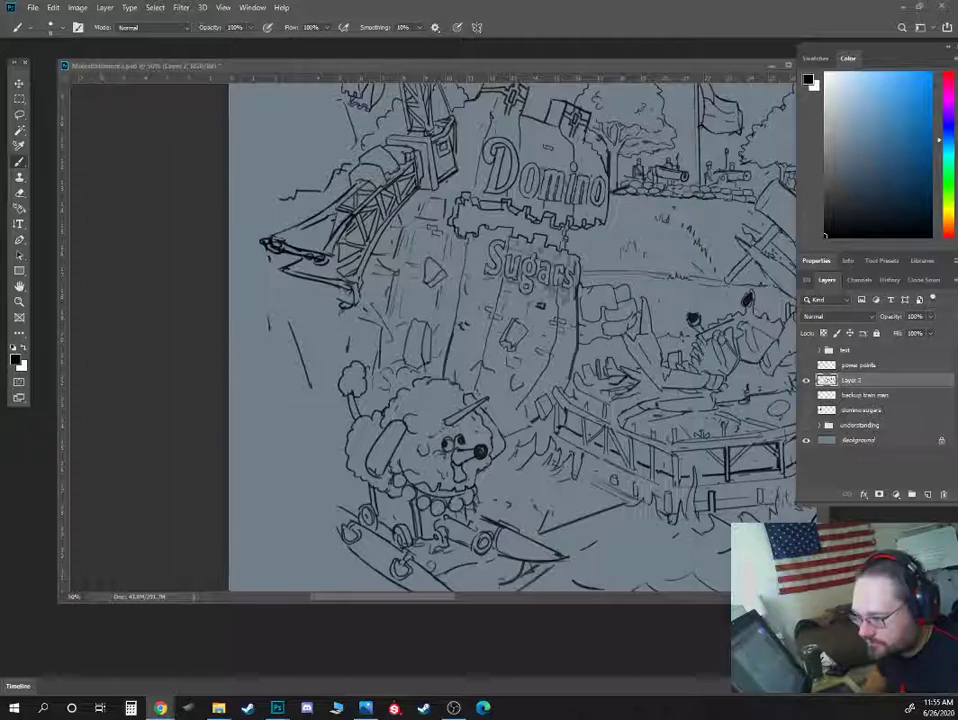
# - Bring the Street View window back over the canvas and look around the glass and brick facade at 450 Key Hwy
pyautogui.moveTo(2, 222); pyautogui.dragTo(387, 93)
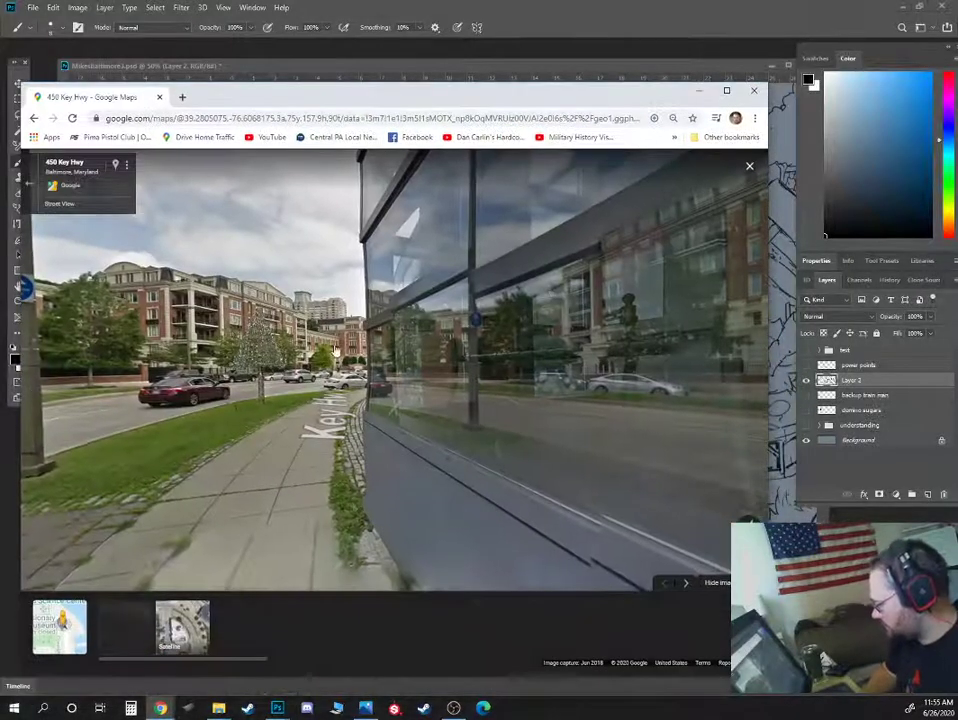
pyautogui.moveTo(322, 340); pyautogui.dragTo(630, 432)
pyautogui.moveTo(110, 468); pyautogui.dragTo(284, 417)
pyautogui.moveTo(540, 400); pyautogui.dragTo(379, 352)
pyautogui.moveTo(374, 496); pyautogui.dragTo(396, 400)
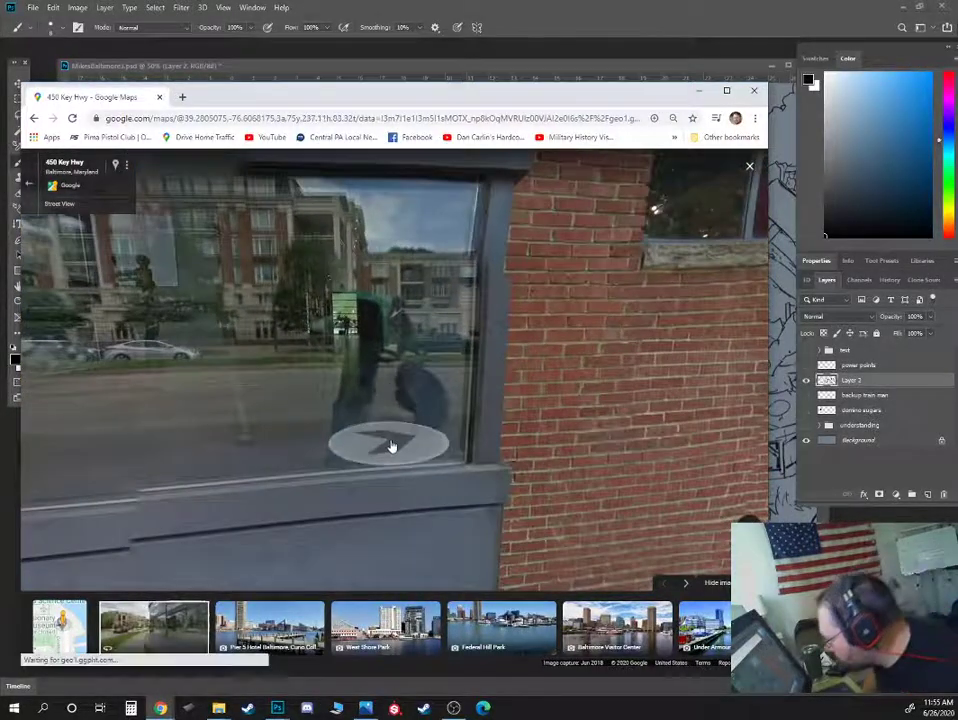
pyautogui.moveTo(316, 445); pyautogui.dragTo(326, 447)
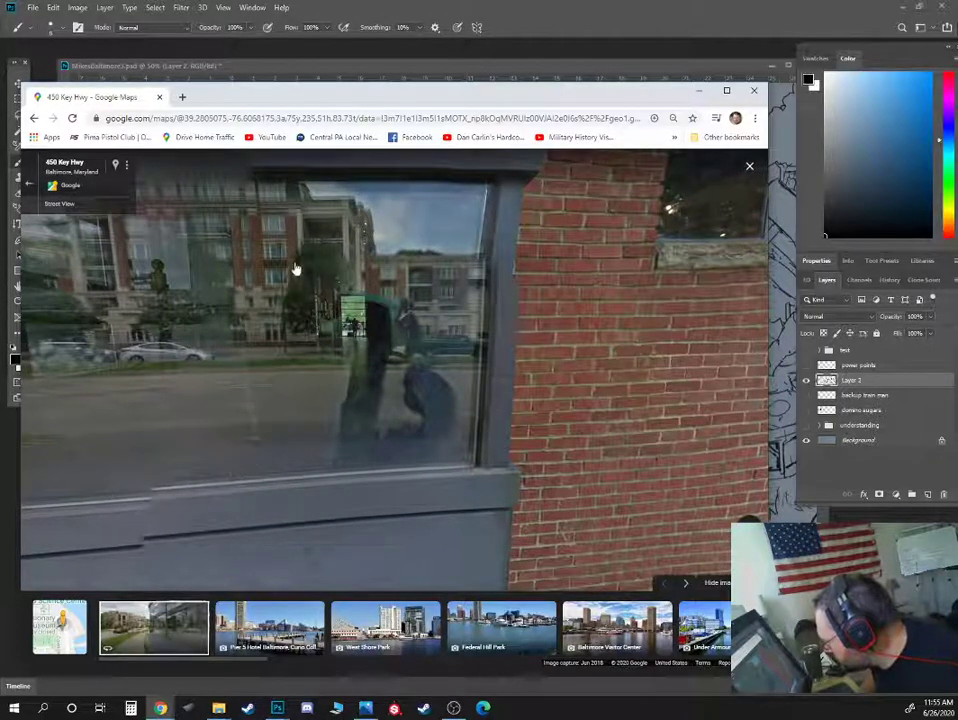
pyautogui.moveTo(295, 265); pyautogui.dragTo(385, 420)
pyautogui.moveTo(432, 500); pyautogui.dragTo(295, 211)
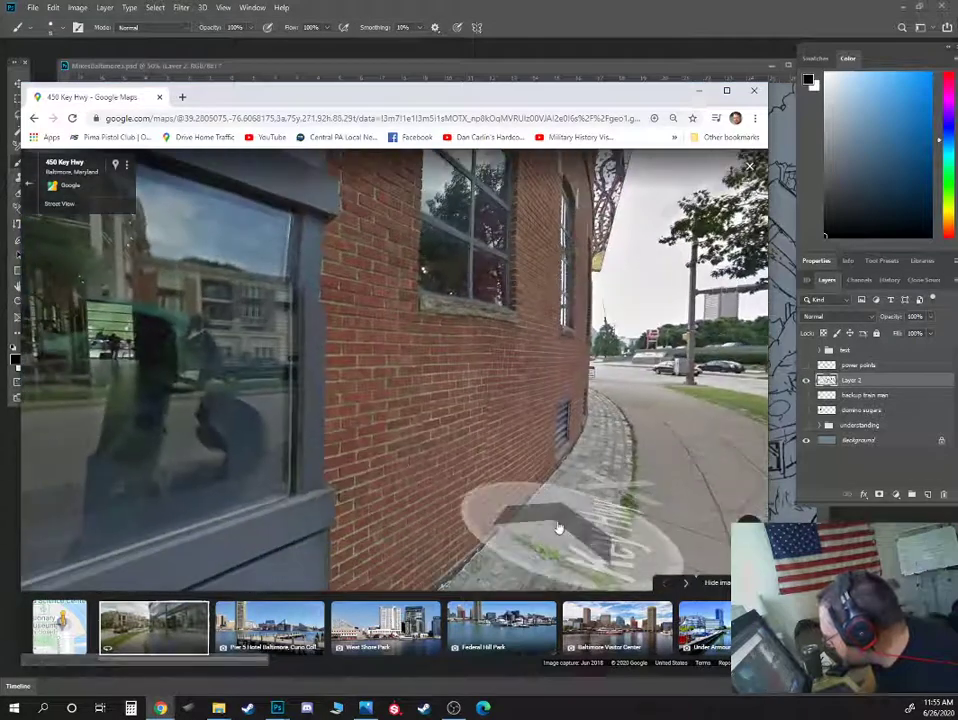
# - Move out onto Key Hwy in Street View and look down the road past the Covington St intersection
pyautogui.moveTo(561, 520); pyautogui.dragTo(150, 450)
pyautogui.click(265, 298)
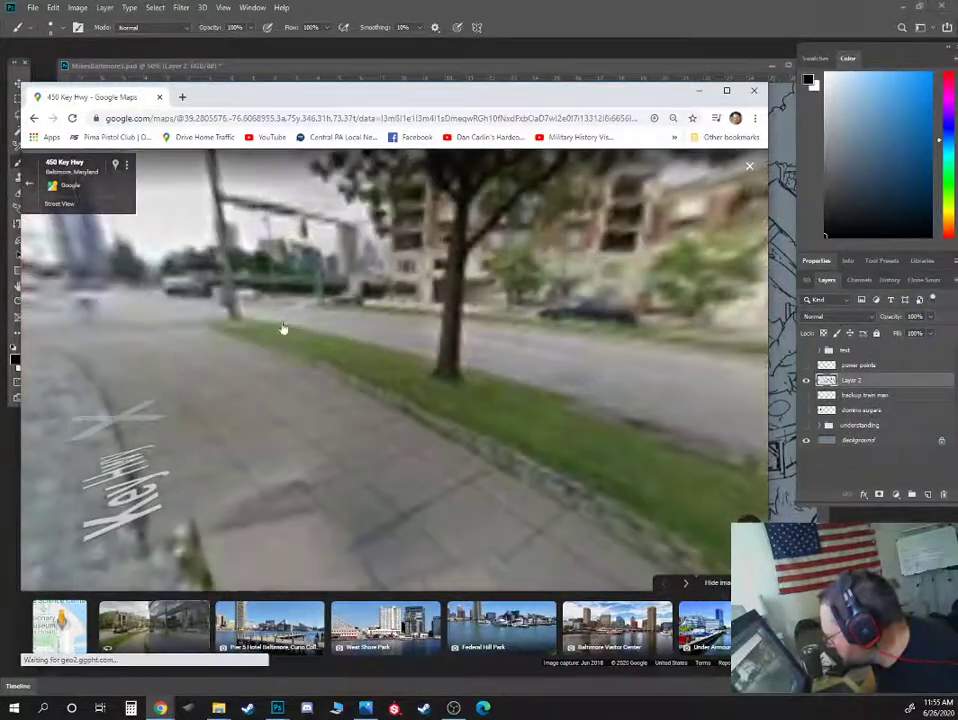
pyautogui.click(274, 326)
pyautogui.click(275, 323)
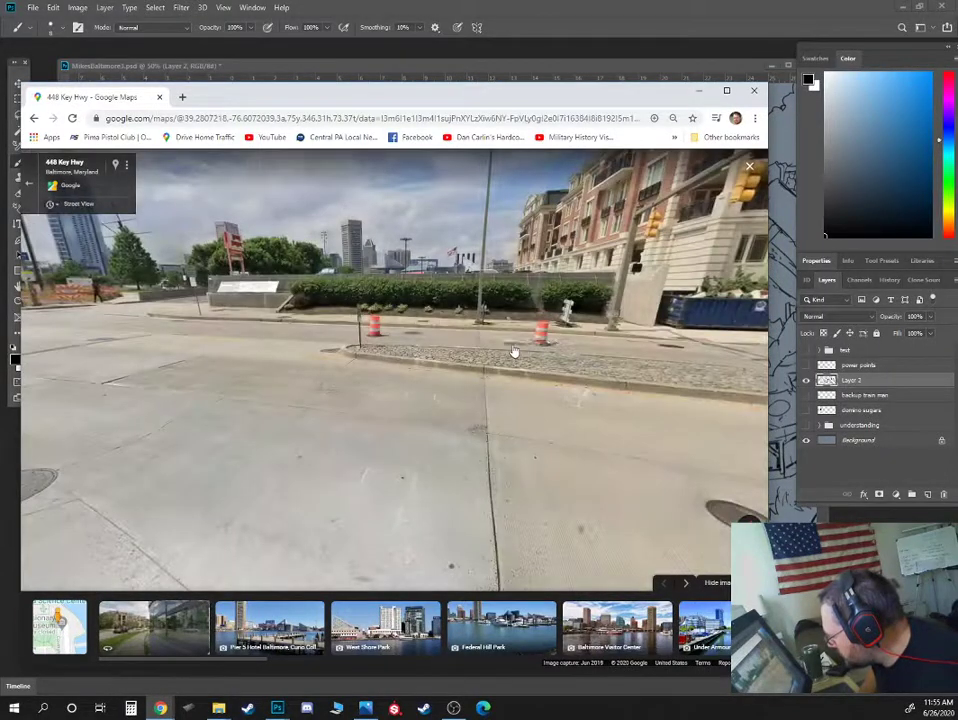
pyautogui.click(513, 353)
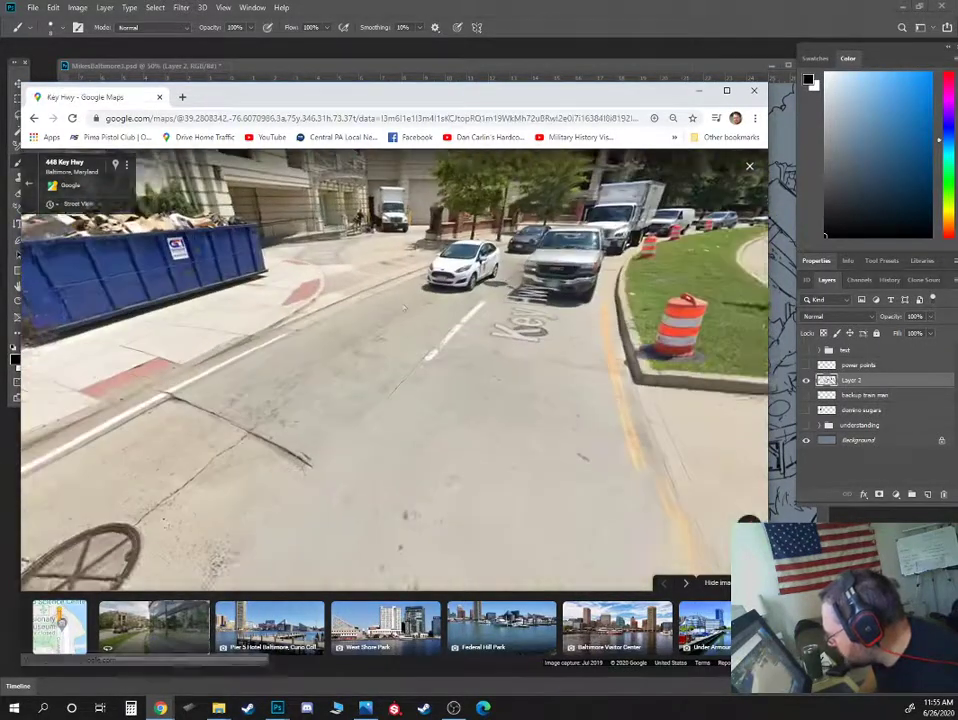
pyautogui.moveTo(404, 308); pyautogui.dragTo(344, 465)
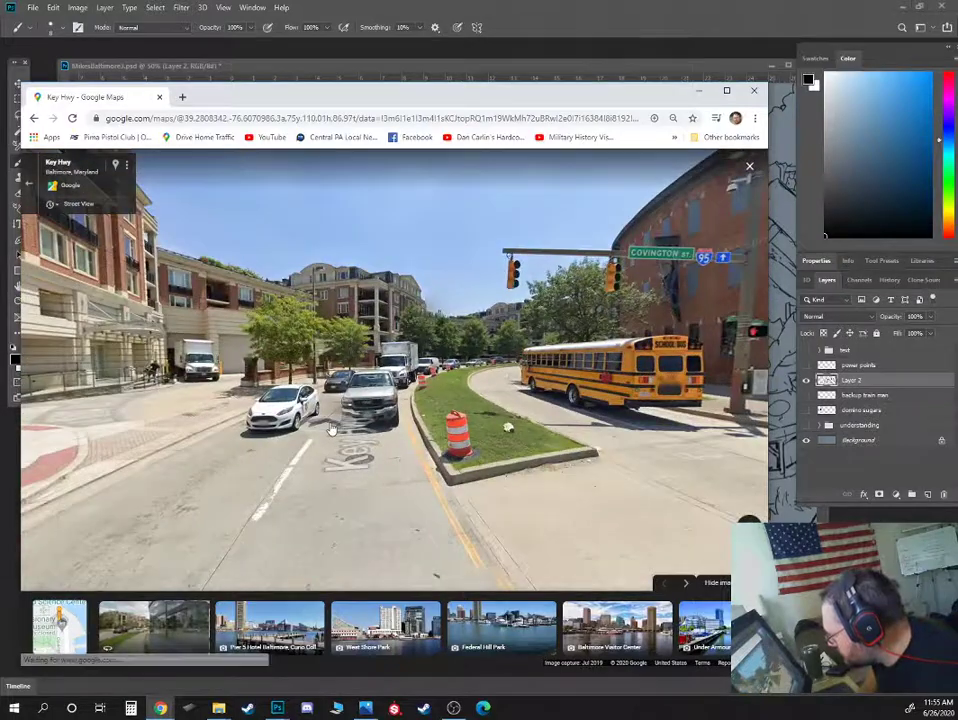
pyautogui.click(342, 465)
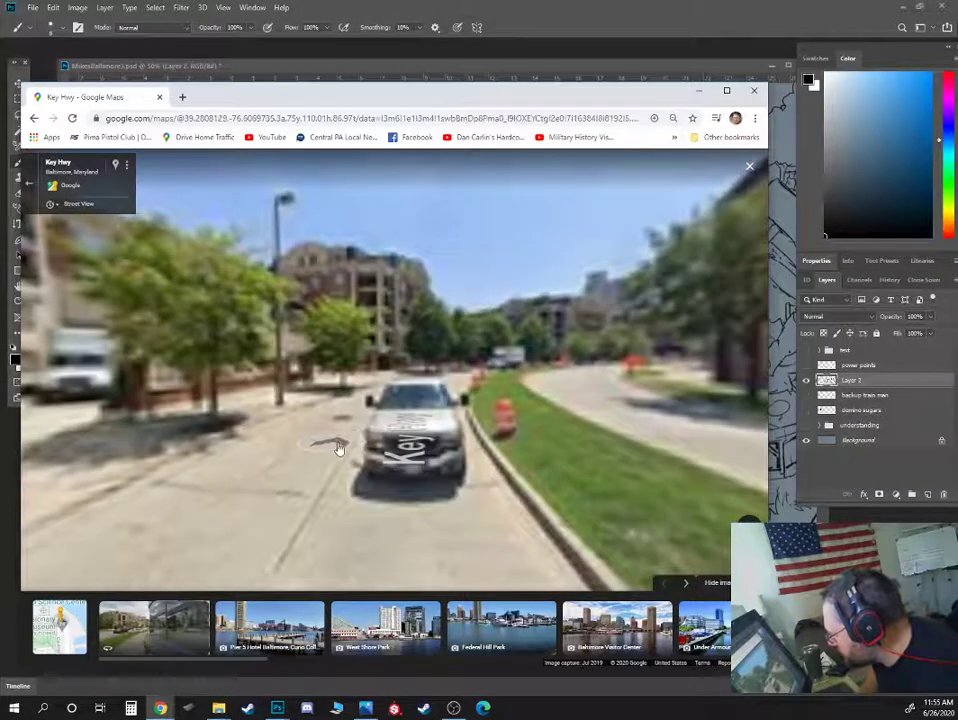
# - Follow Key Hwy in Street View to examine the museum's curved brick and mosaic facade from across the road, then put the browser window aside
pyautogui.moveTo(432, 325); pyautogui.dragTo(406, 455)
pyautogui.moveTo(243, 498); pyautogui.dragTo(446, 450)
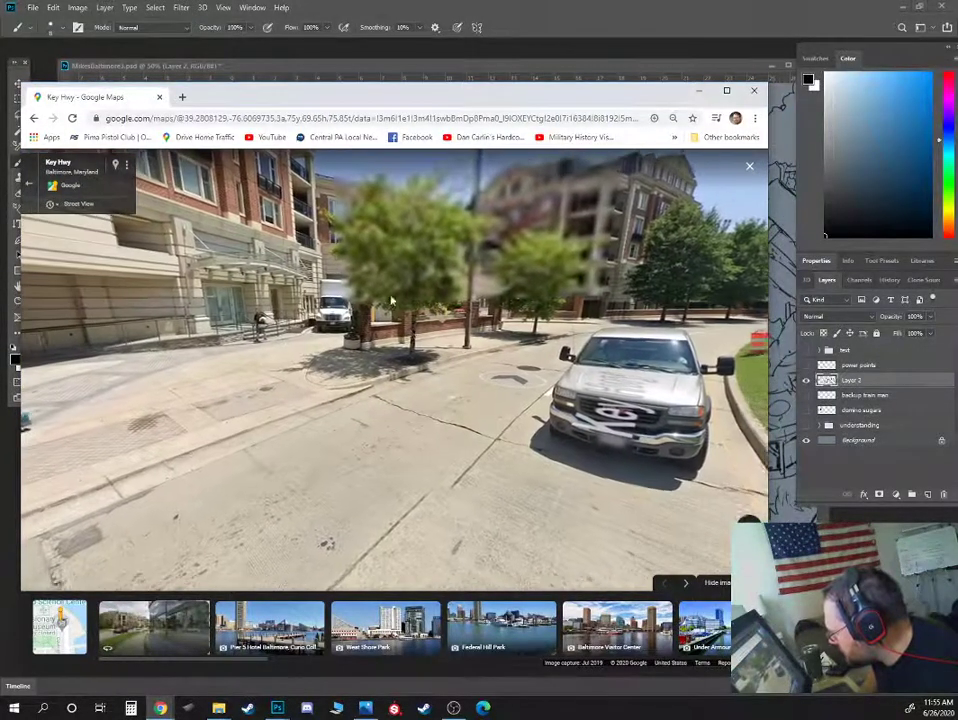
pyautogui.click(513, 406)
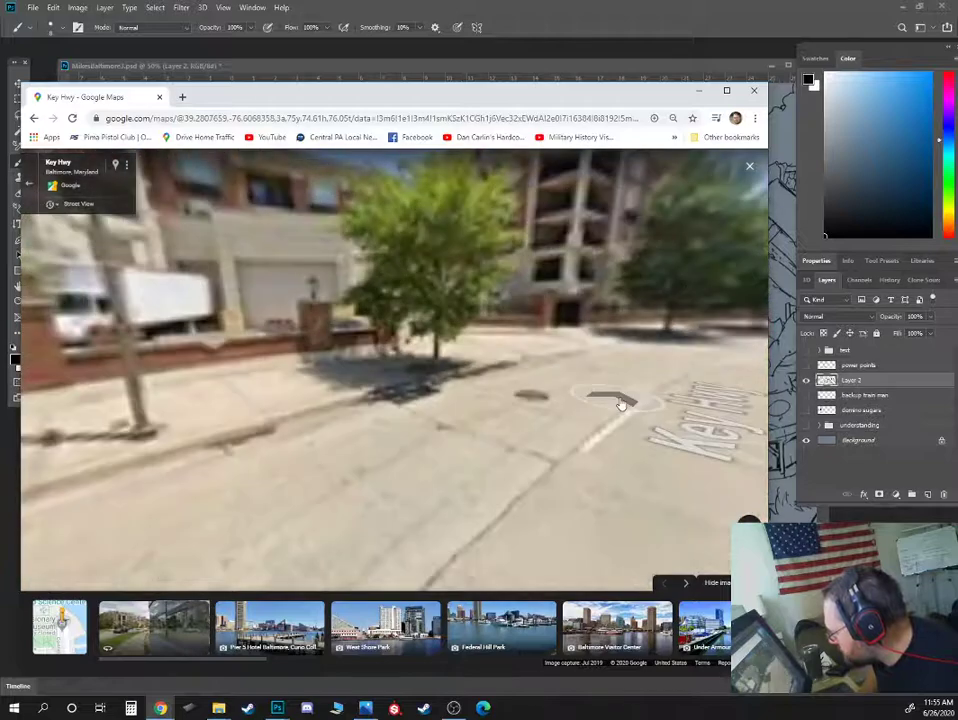
pyautogui.click(659, 432)
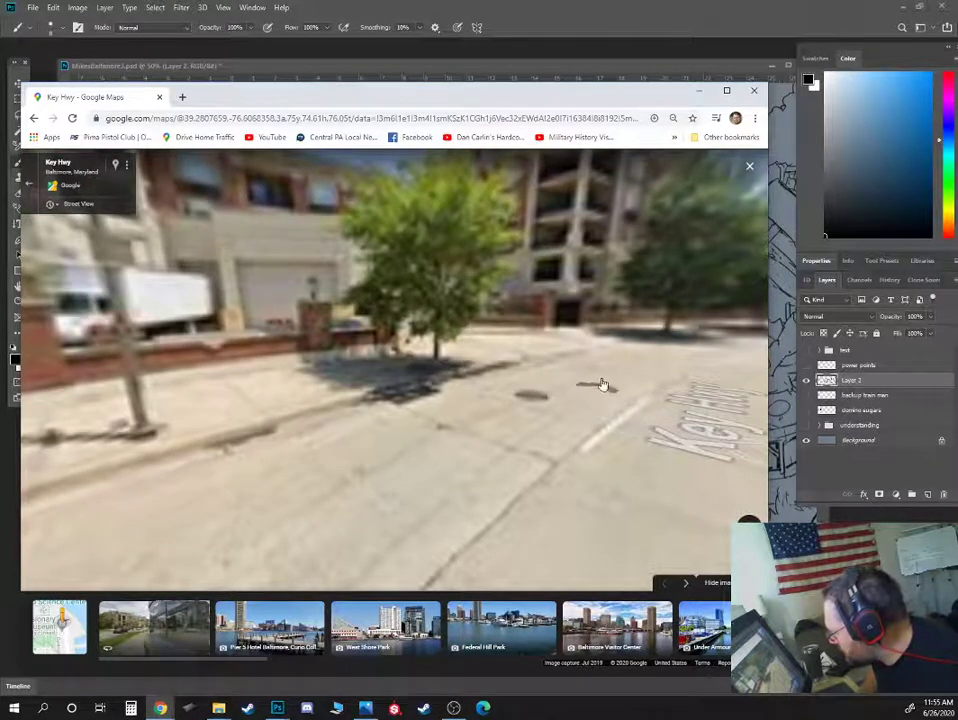
pyautogui.moveTo(535, 273); pyautogui.dragTo(17, 366)
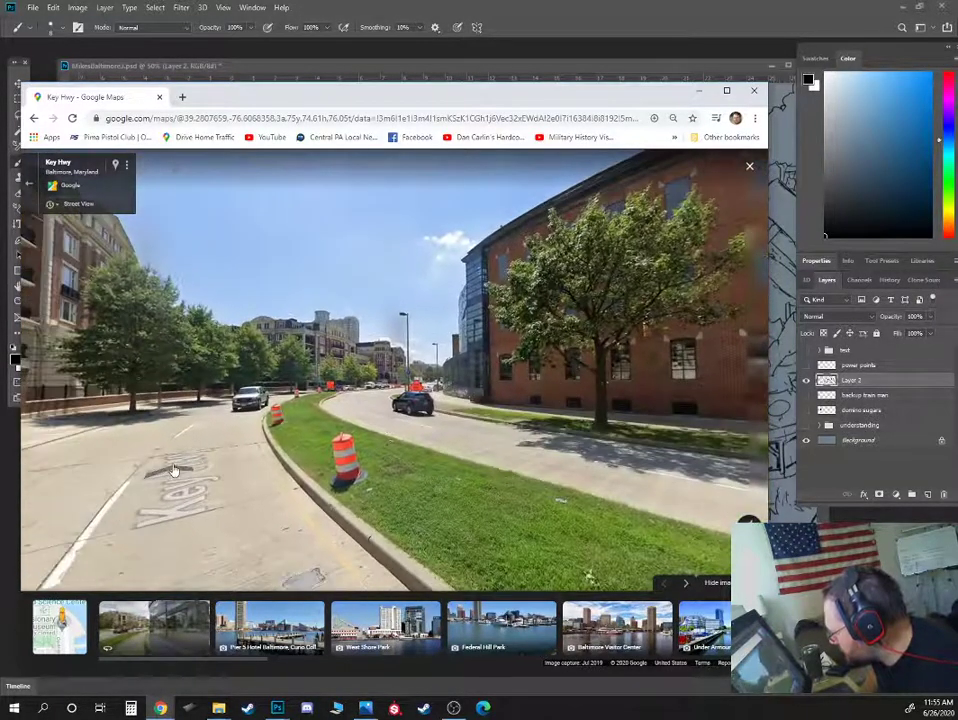
pyautogui.click(194, 457)
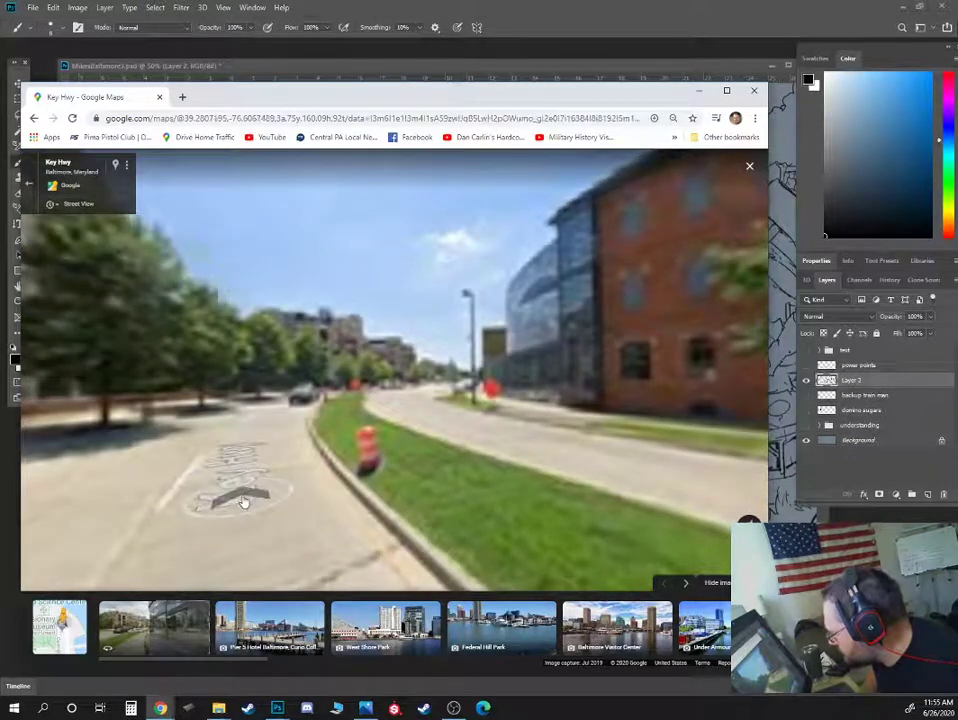
pyautogui.click(252, 514)
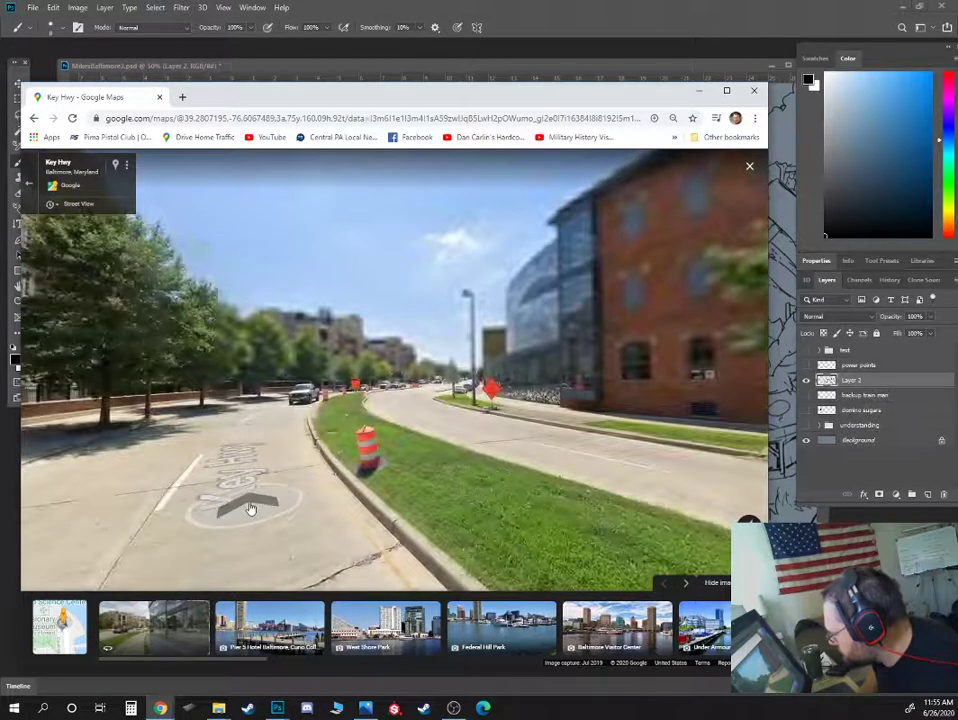
pyautogui.click(135, 490)
pyautogui.click(337, 507)
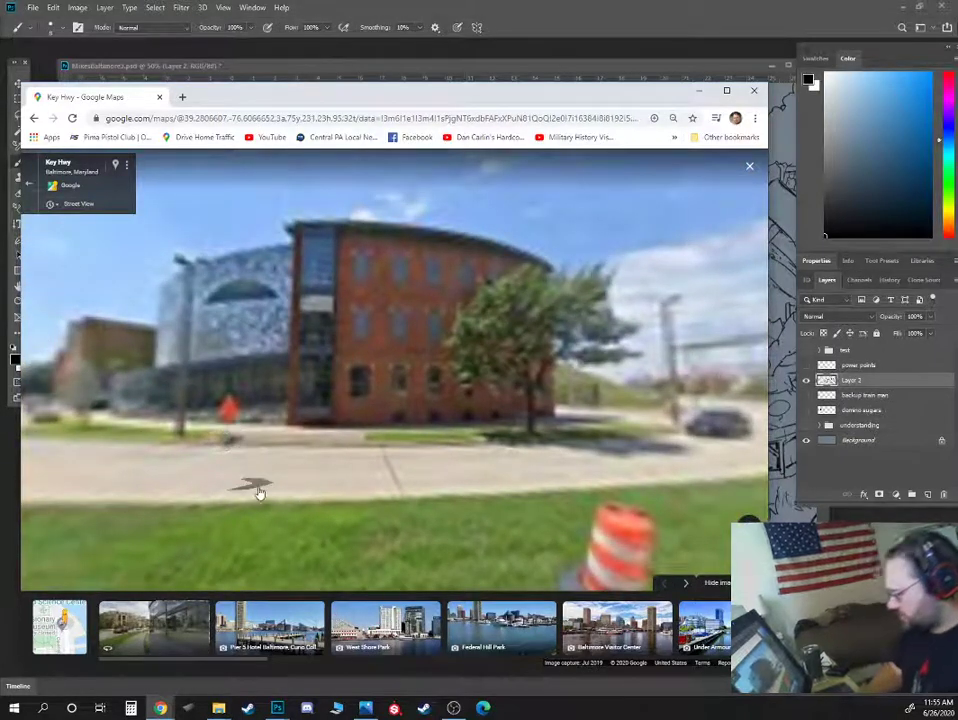
pyautogui.click(272, 475)
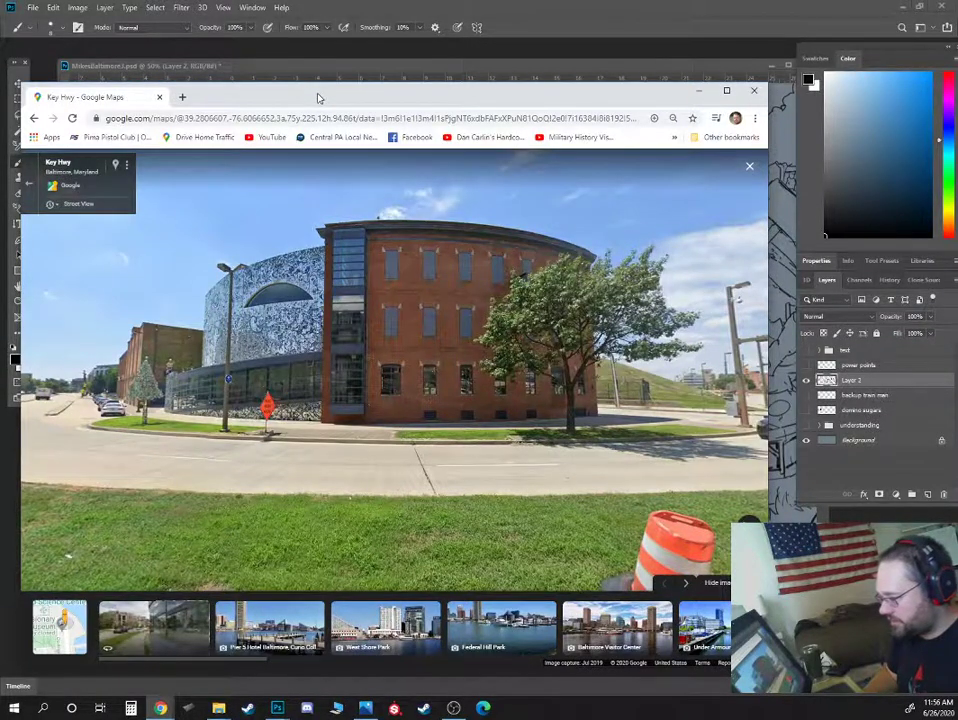
pyautogui.moveTo(319, 97); pyautogui.dragTo(0, 105)
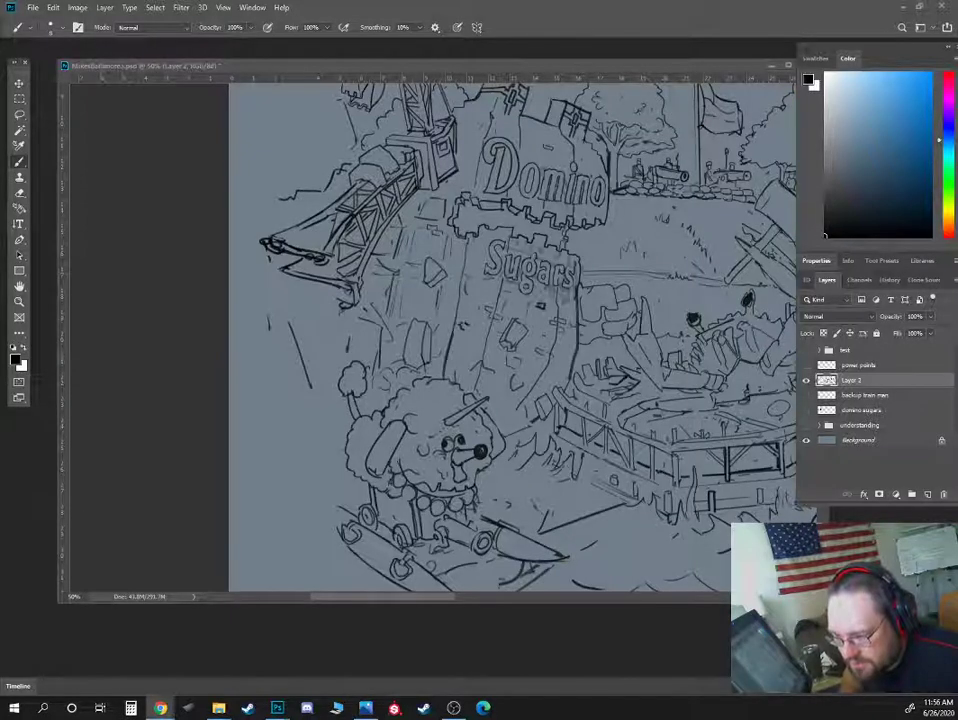
# - Bring the "baltimore lemon peppermint stick" search window over the canvas and look through its web results
pyautogui.moveTo(600, 420); pyautogui.dragTo(391, 149)
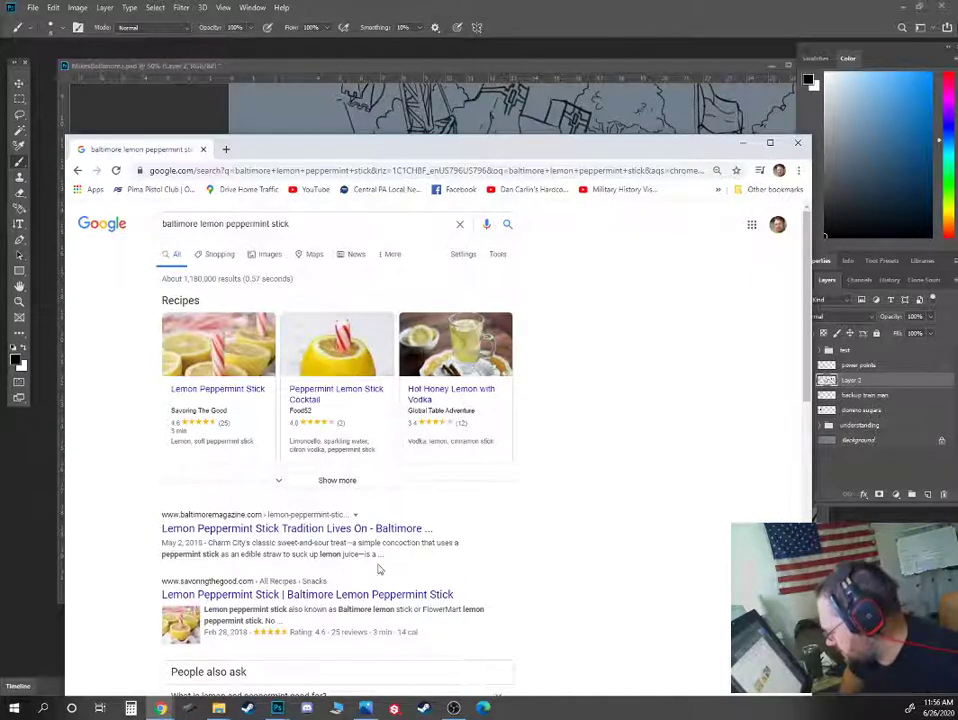
pyautogui.scroll(-4, 379, 569)
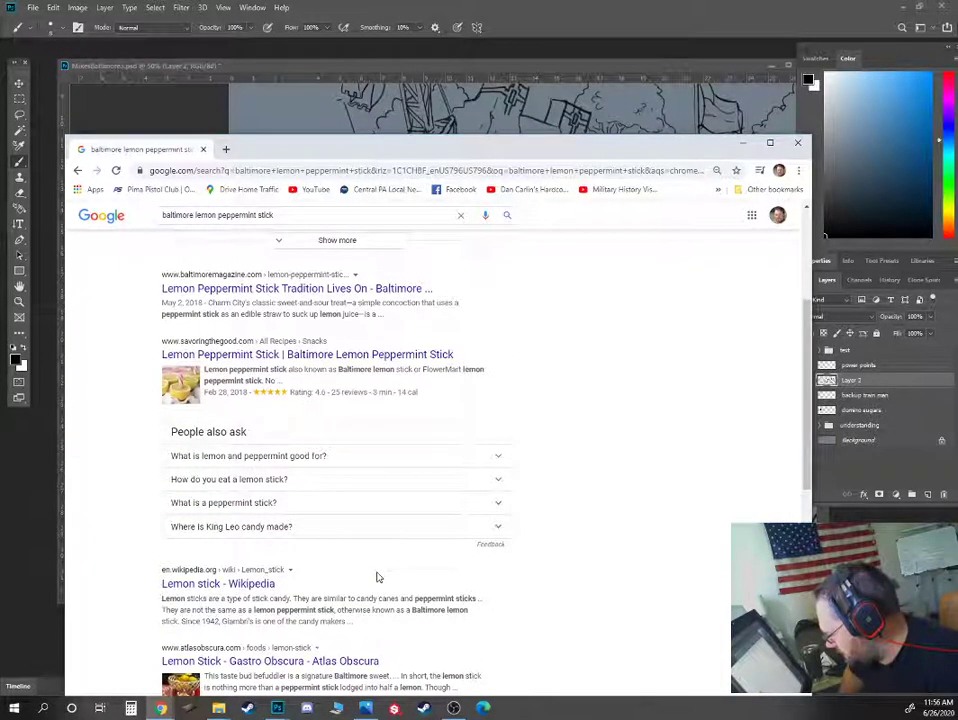
pyautogui.scroll(-1, 378, 577)
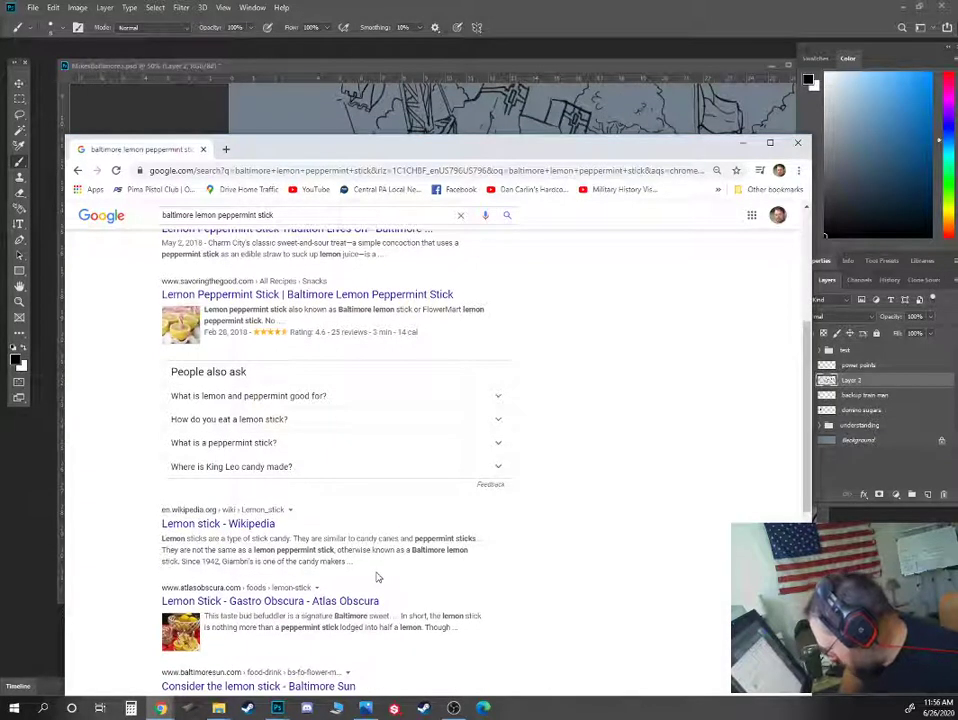
pyautogui.scroll(5, 378, 577)
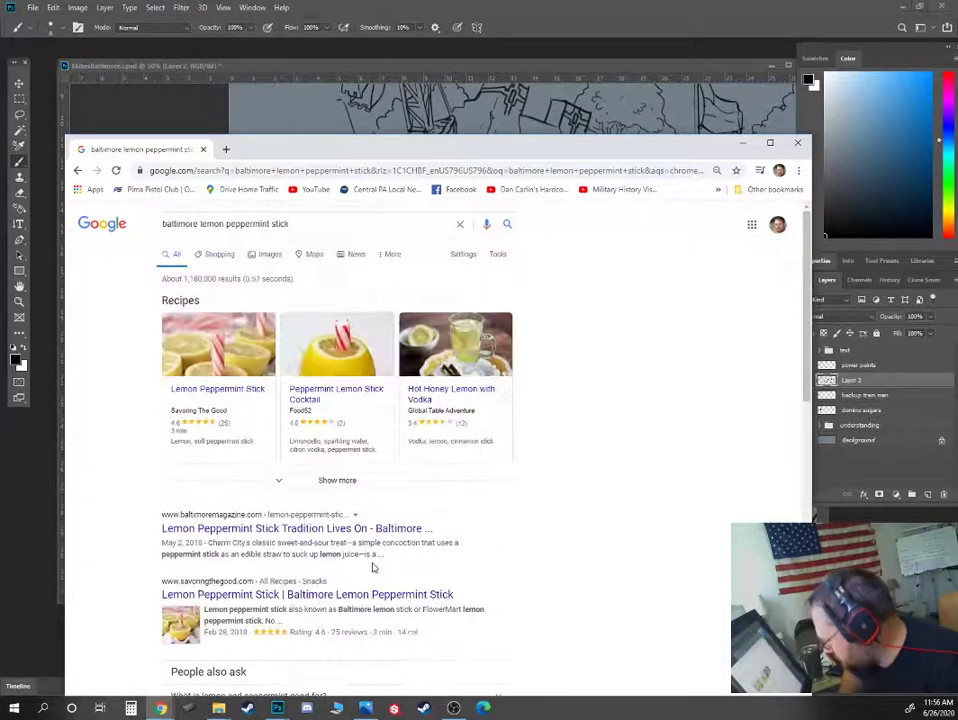
# - Browse the image results for "baltimore lemon peppermint stick" as reference and minimize the browser window
pyautogui.click(256, 256)
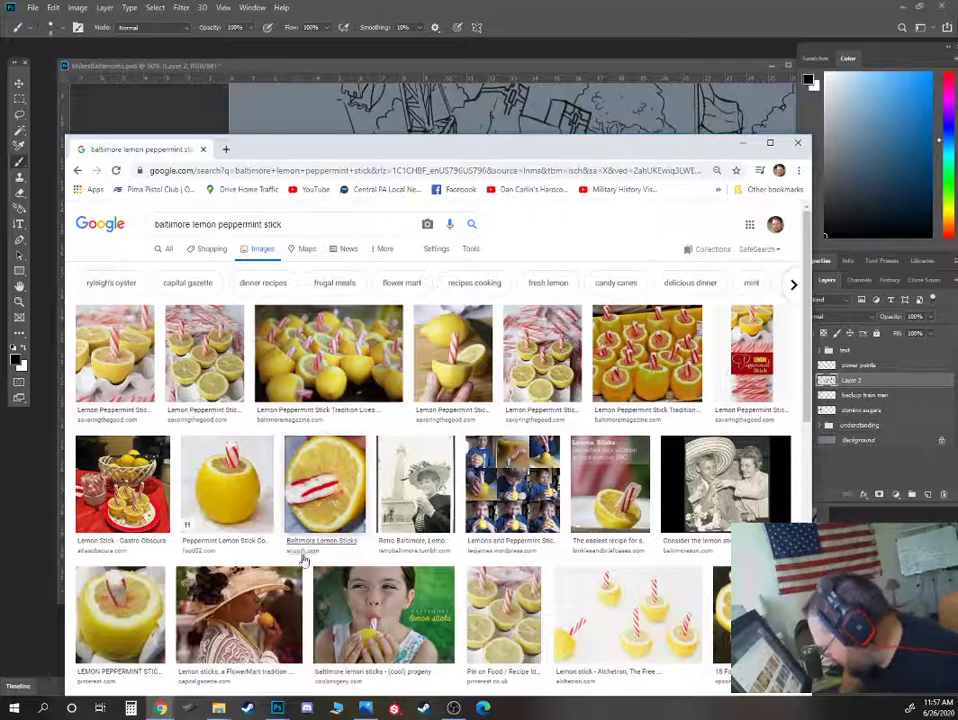
pyautogui.scroll(-1, 253, 565)
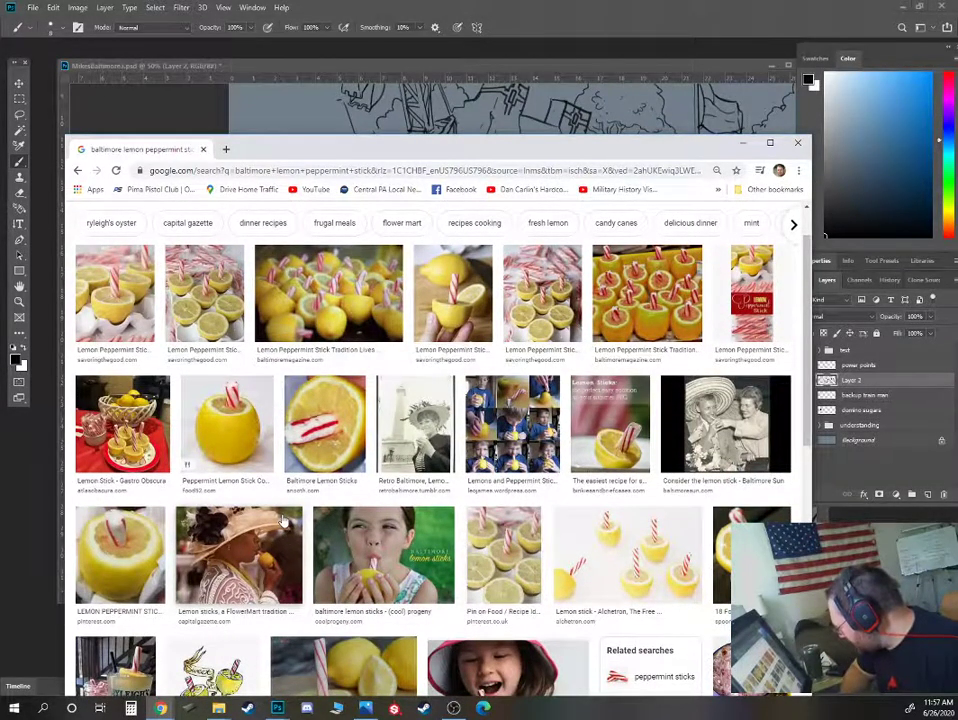
pyautogui.scroll(-5, 283, 521)
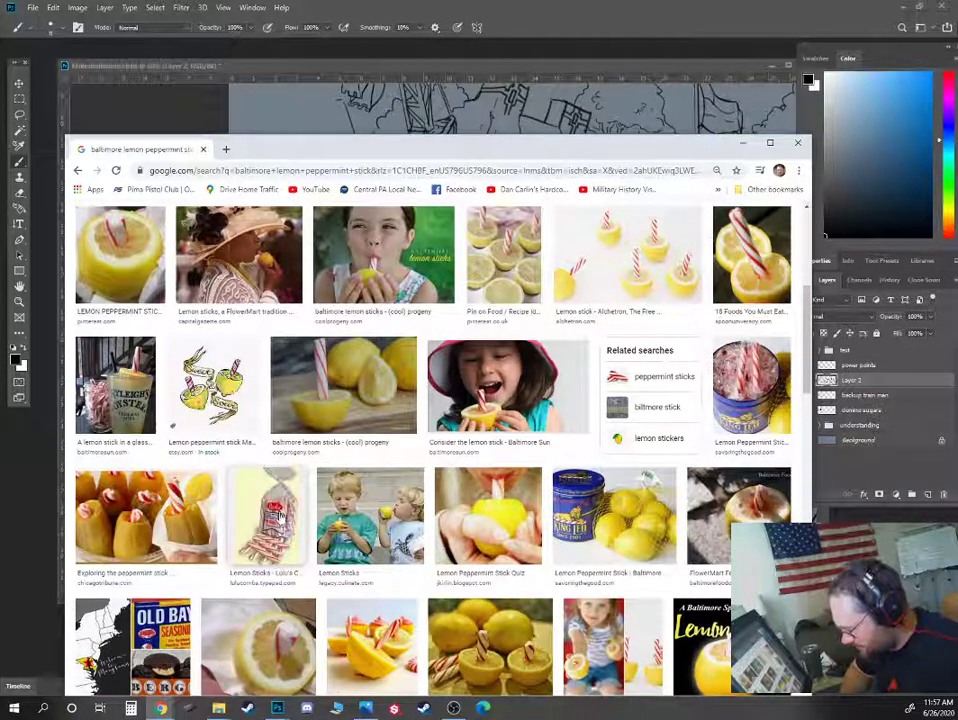
pyautogui.scroll(-2, 160, 518)
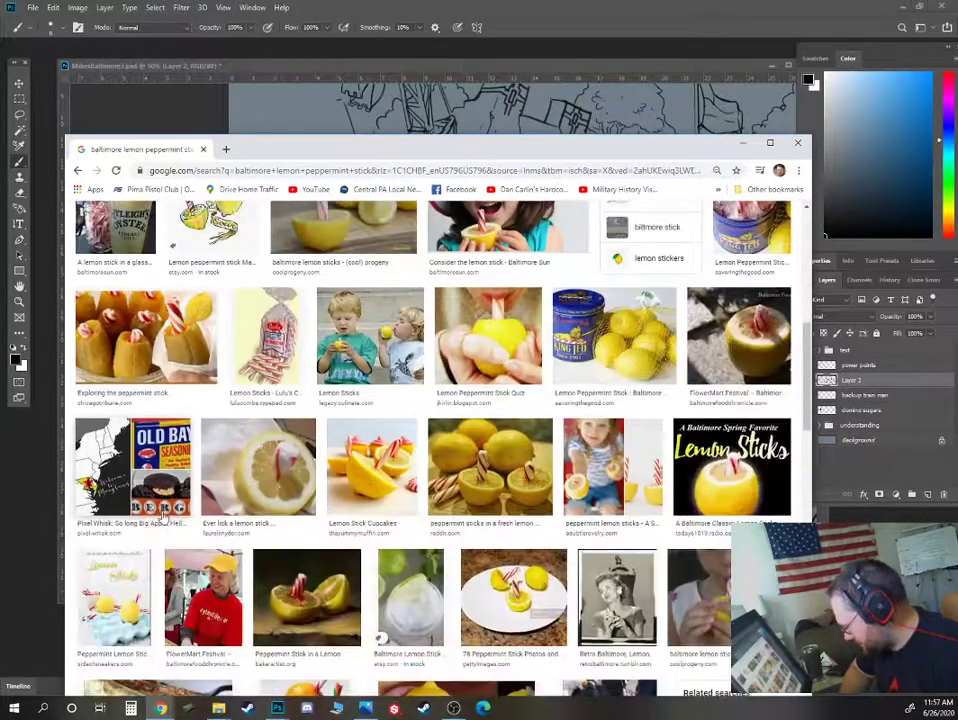
pyautogui.scroll(5, 160, 518)
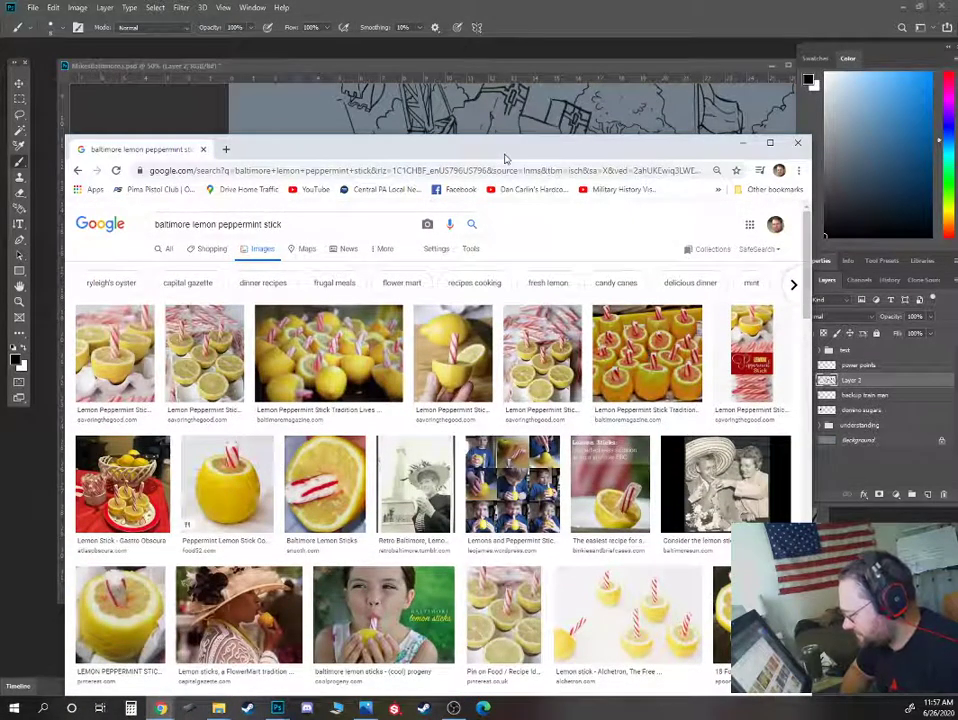
pyautogui.click(742, 142)
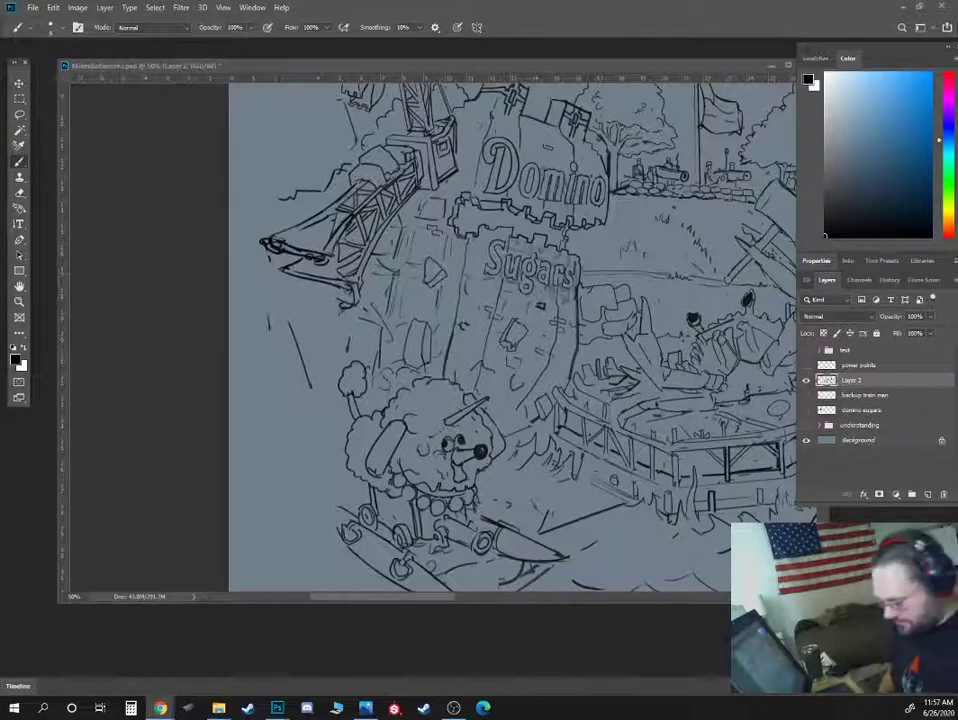
# - Return to Photoshop and sketch a small lemon with a peppermint stick on the hill beside the Domino Sugars tower
pyautogui.click(622, 254)
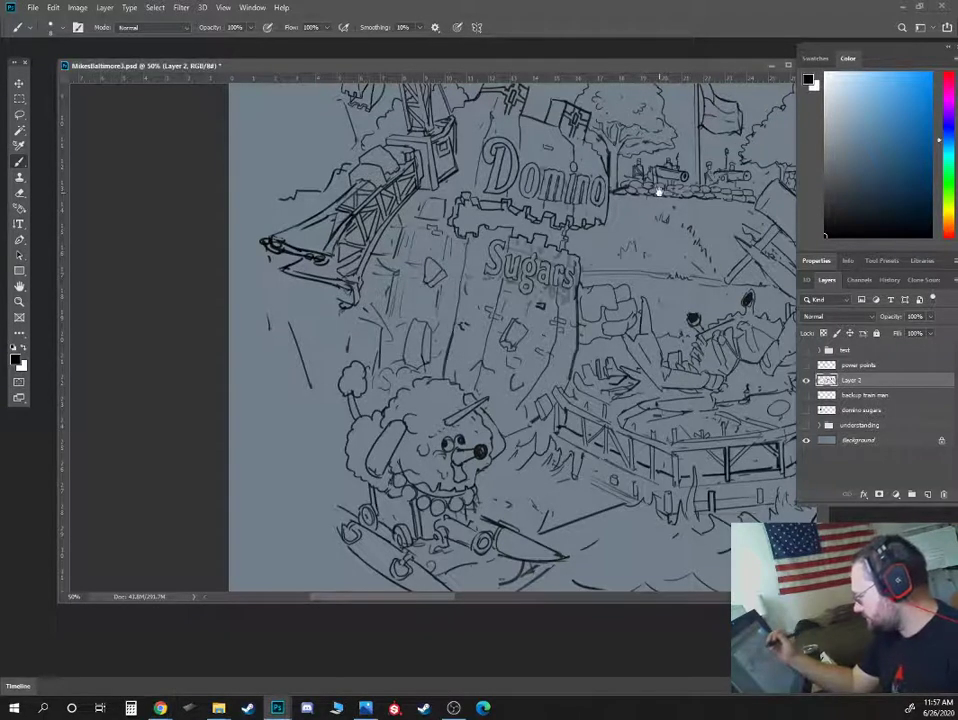
pyautogui.moveTo(633, 261); pyautogui.dragTo(509, 314)
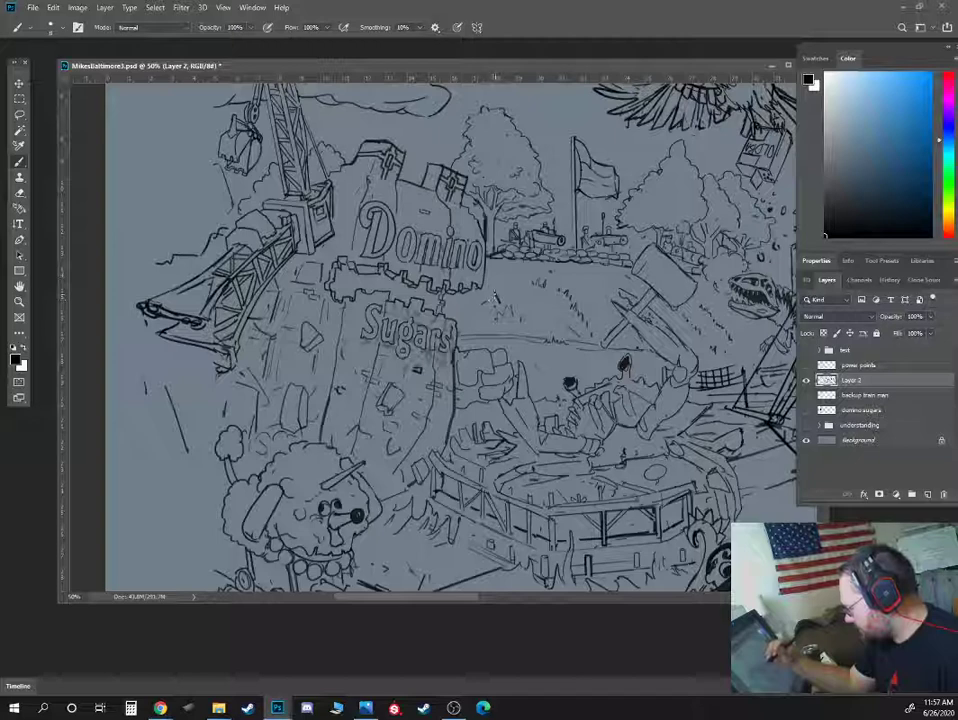
pyautogui.moveTo(499, 291); pyautogui.dragTo(499, 316)
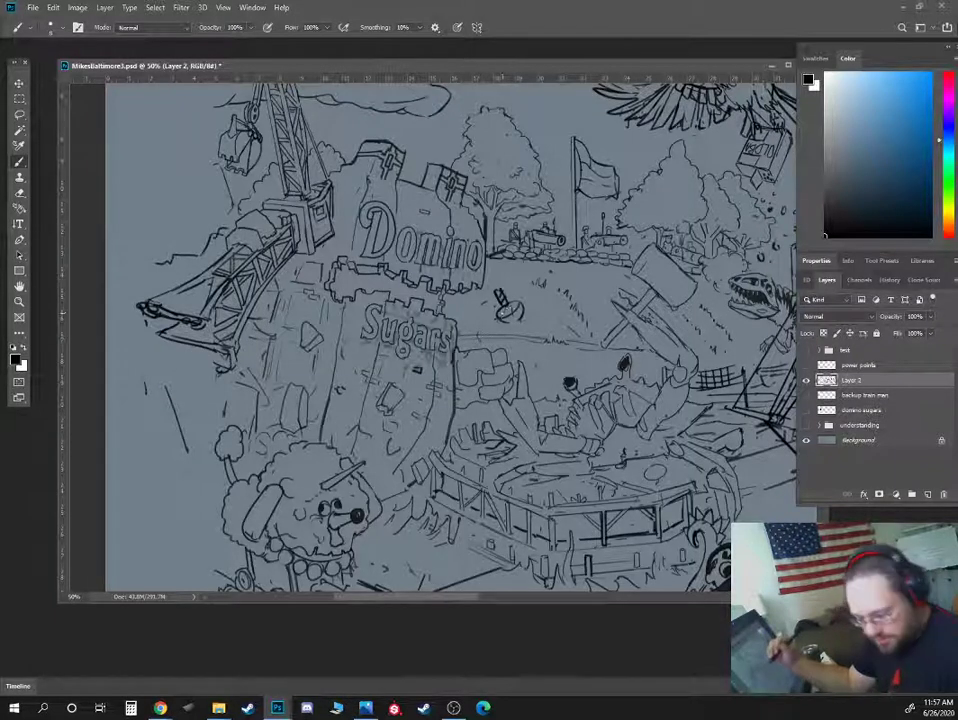
# - Erase the small lemon and peppermint stick sketch from the hill using a larger Eraser
pyautogui.press('e')
pyautogui.press(']')
pyautogui.press(']')
pyautogui.press(']')
pyautogui.press(']')
pyautogui.press(']')
pyautogui.moveTo(500, 300)
pyautogui.mouseDown()
pyautogui.moveTo(507, 314)
pyautogui.moveTo(510, 300)
pyautogui.moveTo(519, 310)
pyautogui.mouseUp()
# - Paint two solid black lemon shapes below the flying bird's claws, beside the tall tower's roof, with an enlarged Brush
pyautogui.moveTo(609, 285); pyautogui.dragTo(201, 422)
pyautogui.hotkey('ctrl', '-')
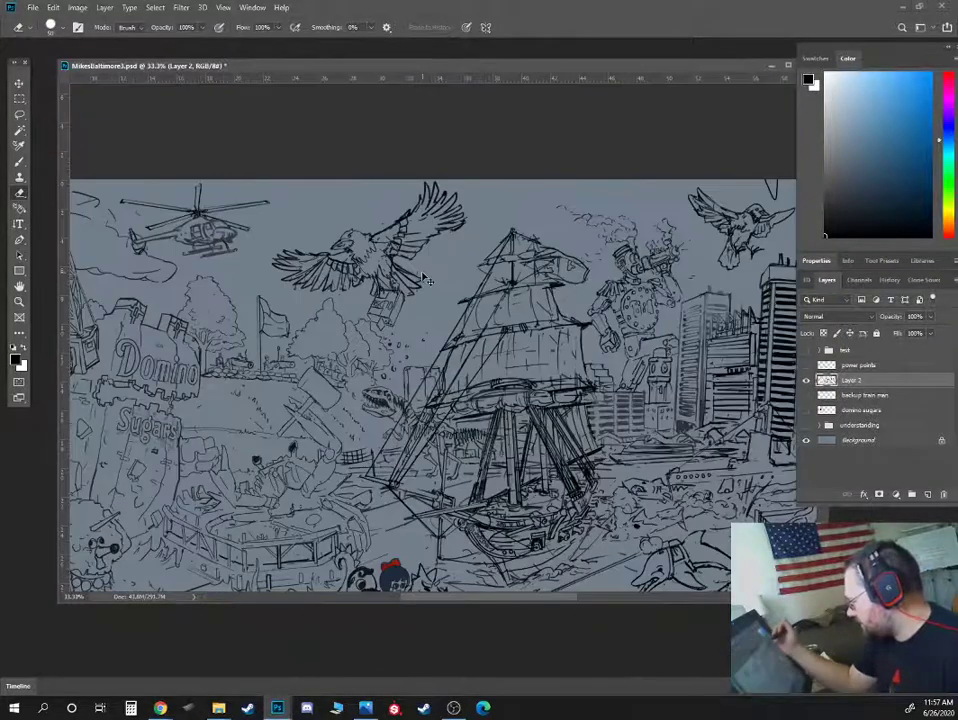
pyautogui.moveTo(740, 254); pyautogui.dragTo(468, 265)
pyautogui.hotkey('ctrl', '+')
pyautogui.hotkey('ctrl', '+')
pyautogui.moveTo(527, 197); pyautogui.dragTo(492, 254)
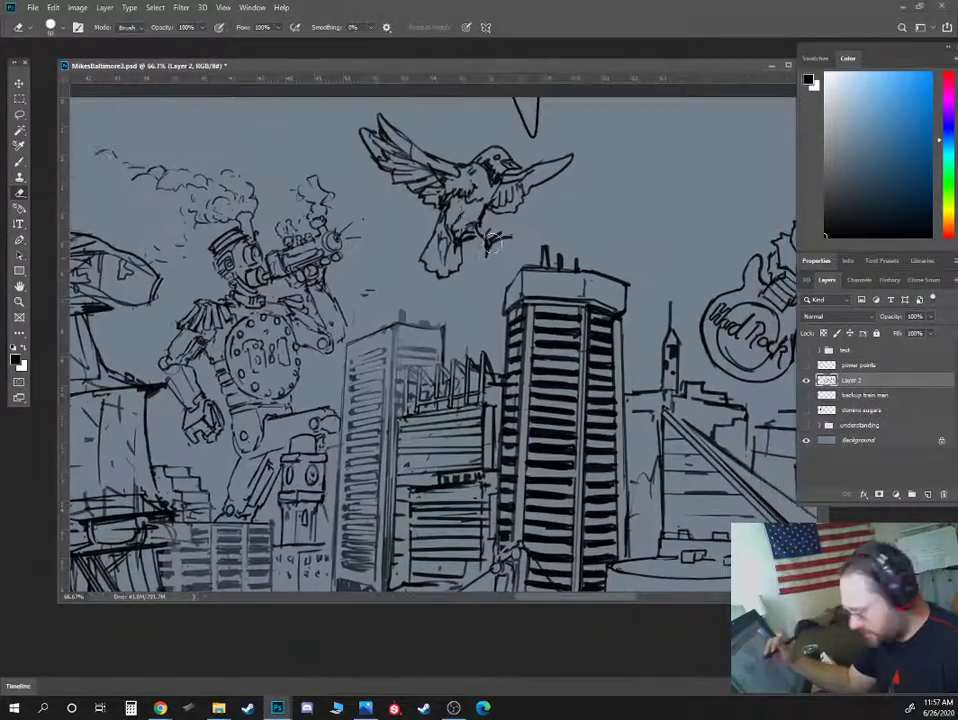
pyautogui.press('b')
pyautogui.press(']')
pyautogui.press(']')
pyautogui.press(']')
pyautogui.press(']')
pyautogui.press(']')
pyautogui.press(']')
pyautogui.press(']')
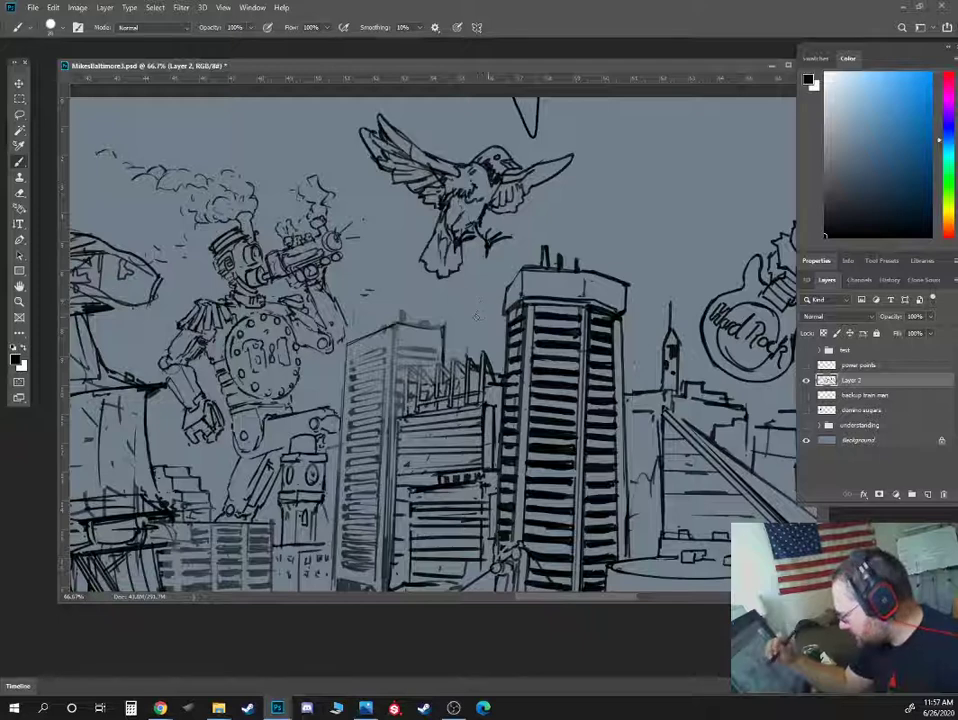
pyautogui.moveTo(483, 298)
pyautogui.mouseDown()
pyautogui.moveTo(500, 296)
pyautogui.moveTo(484, 304)
pyautogui.moveTo(496, 312)
pyautogui.mouseUp()
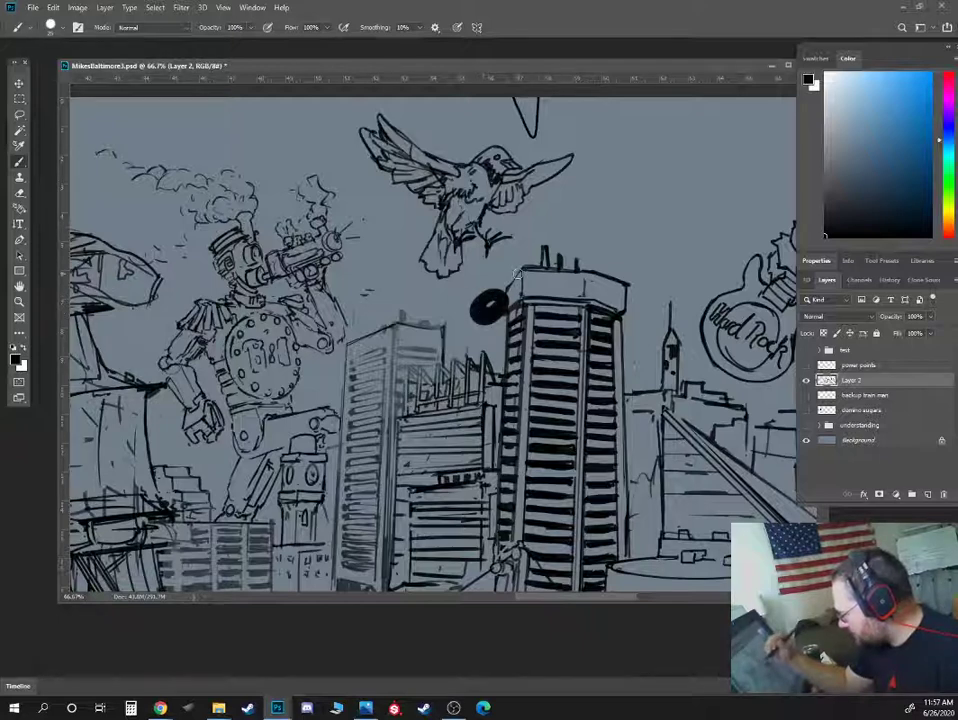
pyautogui.click(516, 271)
pyautogui.click(484, 307)
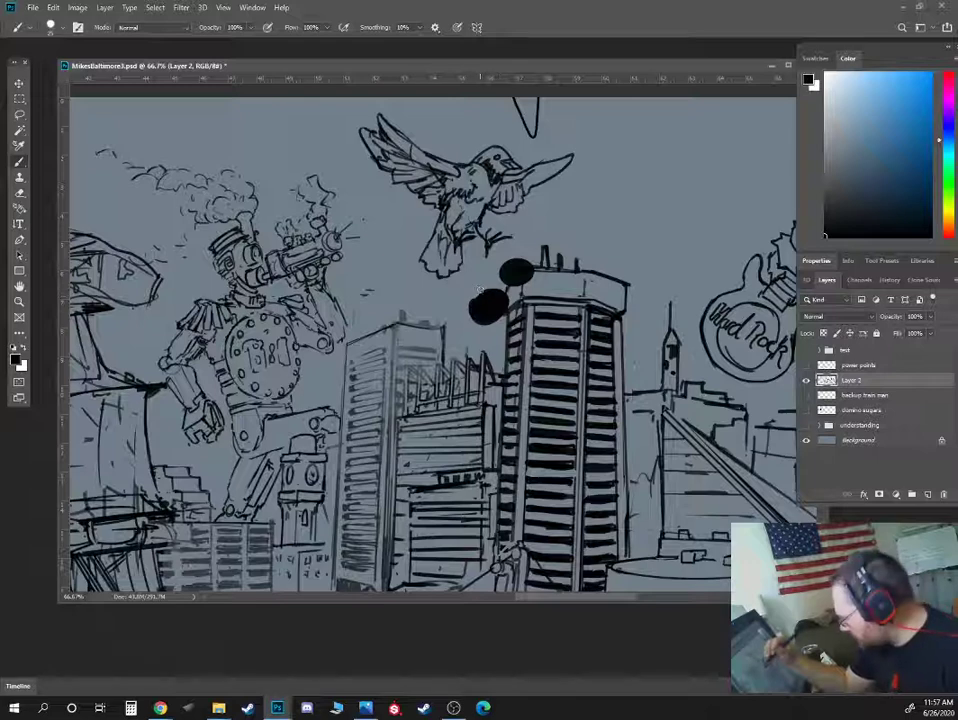
# - Add a pale peppermint stick standing up from each black lemon shape with a smaller Brush
pyautogui.press('[')
pyautogui.press('[')
pyautogui.press('[')
pyautogui.press('[')
pyautogui.press('[')
pyautogui.press('[')
pyautogui.press('[')
pyautogui.press('[')
pyautogui.moveTo(475, 277)
pyautogui.mouseDown()
pyautogui.moveTo(487, 290)
pyautogui.moveTo(483, 273)
pyautogui.mouseUp()
pyautogui.click(946, 229)
pyautogui.click(930, 166)
pyautogui.click(849, 114)
pyautogui.click(841, 107)
pyautogui.moveTo(479, 276)
pyautogui.mouseDown()
pyautogui.moveTo(483, 288)
pyautogui.moveTo(506, 246)
pyautogui.mouseUp()
# - Paint red stripes across both peppermint sticks
pyautogui.click(940, 231)
pyautogui.click(894, 142)
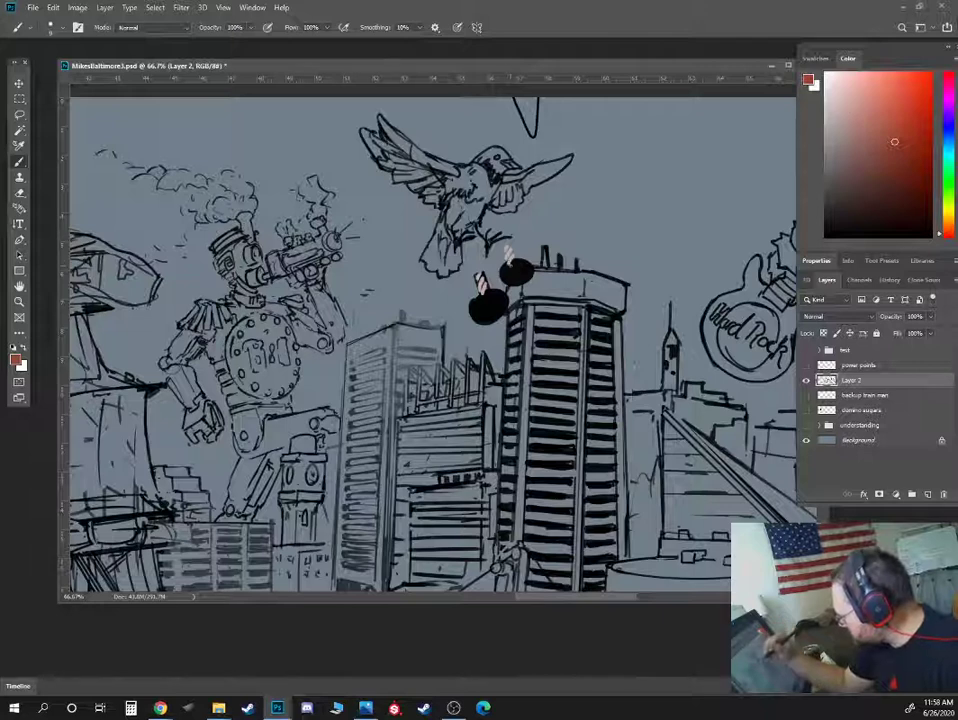
pyautogui.moveTo(505, 255); pyautogui.dragTo(512, 249)
pyautogui.moveTo(482, 293); pyautogui.dragTo(487, 280)
pyautogui.moveTo(479, 279)
pyautogui.mouseDown()
pyautogui.moveTo(484, 273)
pyautogui.moveTo(474, 311)
pyautogui.moveTo(498, 299)
pyautogui.moveTo(522, 264)
pyautogui.mouseUp()
# - Colour the two lemons yellow and shade their undersides with orange
pyautogui.click(945, 216)
pyautogui.click(904, 131)
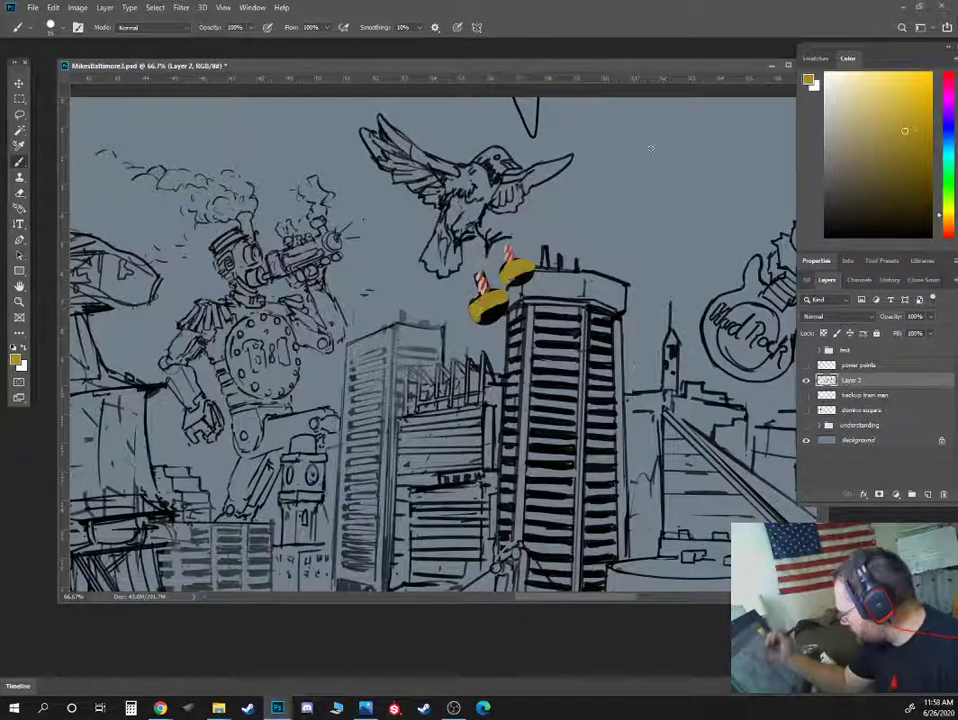
pyautogui.click(941, 222)
pyautogui.click(904, 127)
pyautogui.moveTo(488, 316)
pyautogui.mouseDown()
pyautogui.moveTo(498, 312)
pyautogui.moveTo(484, 314)
pyautogui.mouseUp()
pyautogui.moveTo(518, 279); pyautogui.dragTo(532, 275)
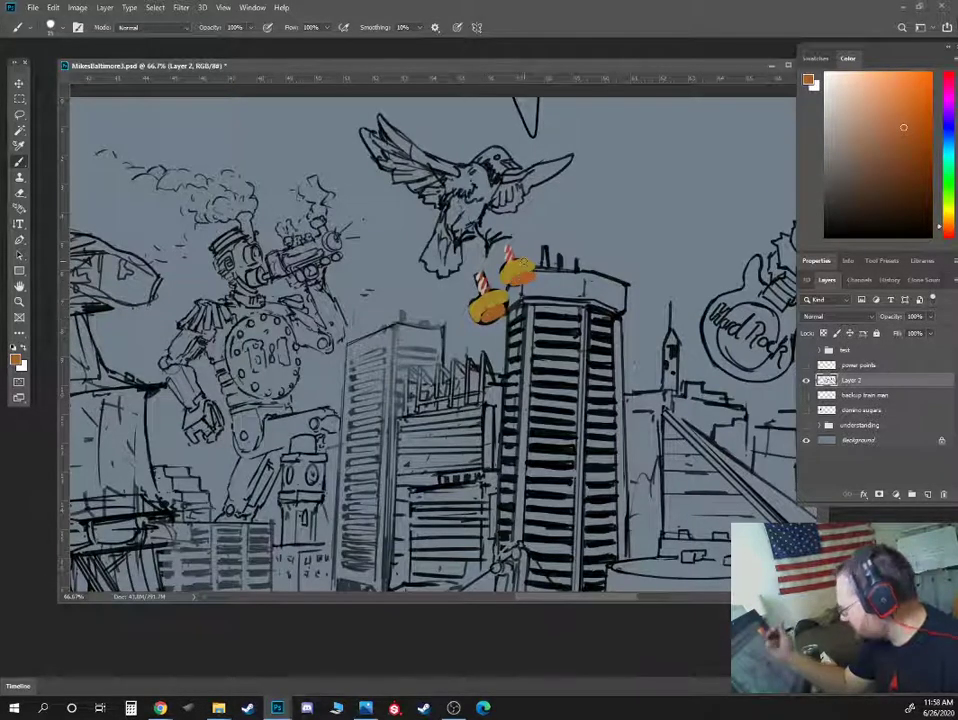
# - Reset the colour to black and sketch a building's roofline and side wall edges under the crane at the canvas's left edge
pyautogui.hotkey('ctrl', '-')
pyautogui.hotkey('ctrl', '-')
pyautogui.hotkey('ctrl', '-')
pyautogui.moveTo(525, 355); pyautogui.dragTo(625, 333)
pyautogui.hotkey('ctrl', '+')
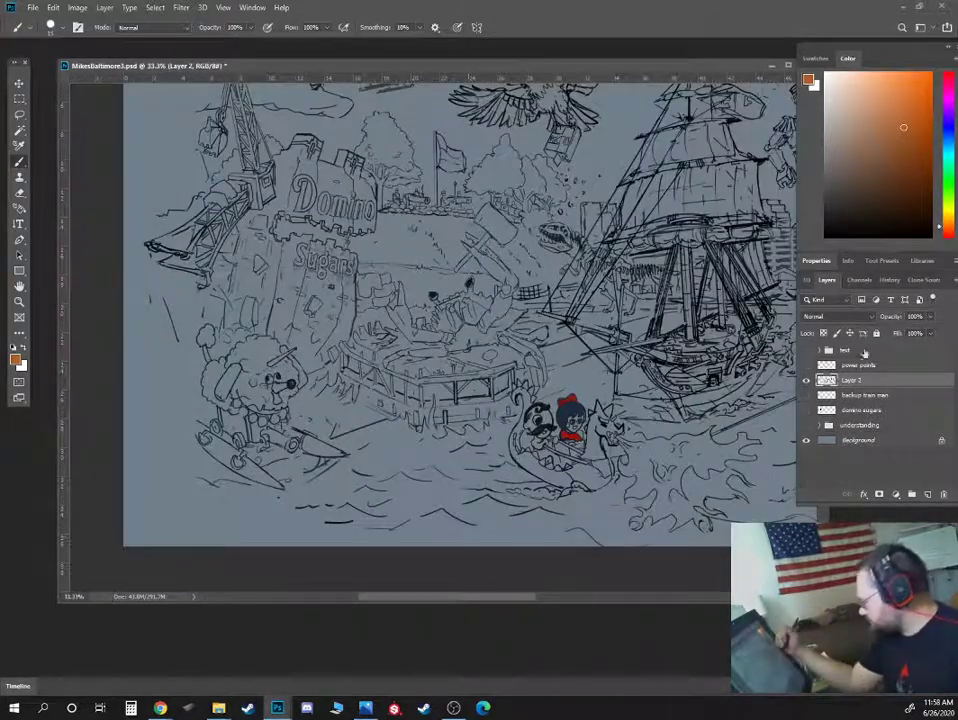
pyautogui.press('d')
pyautogui.hotkey('ctrl', '+')
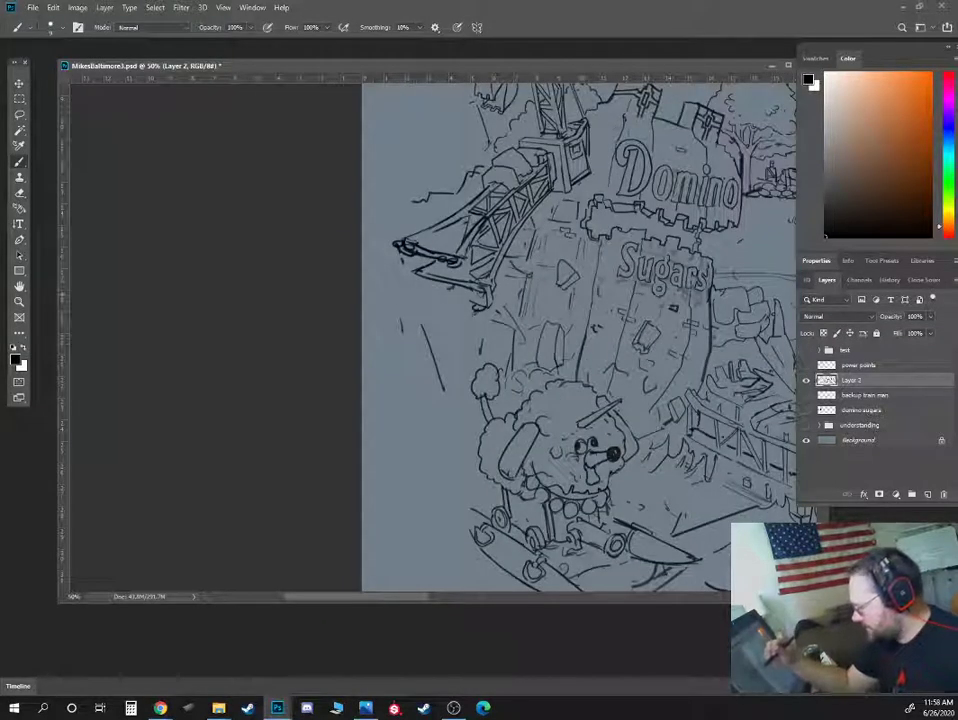
pyautogui.moveTo(363, 315); pyautogui.dragTo(500, 309)
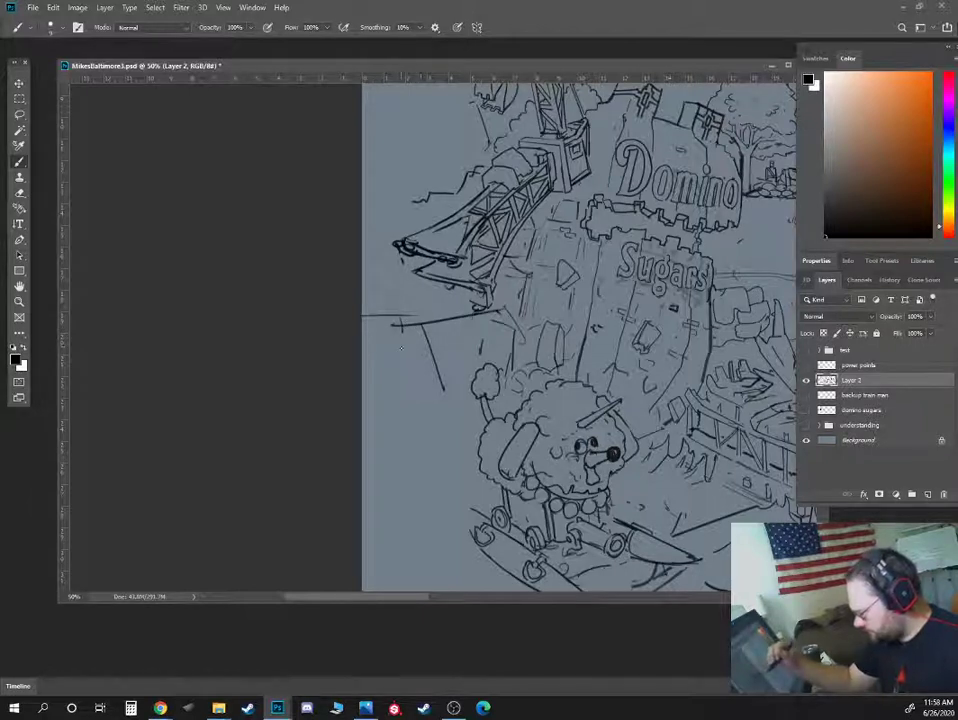
pyautogui.moveTo(415, 328)
pyautogui.mouseDown()
pyautogui.moveTo(415, 390)
pyautogui.moveTo(443, 469)
pyautogui.mouseUp()
pyautogui.moveTo(457, 318)
pyautogui.mouseDown()
pyautogui.moveTo(453, 468)
pyautogui.moveTo(423, 453)
pyautogui.moveTo(455, 449)
pyautogui.mouseUp()
# - Draw horizontal siding lines on the building's side wall, then its corner edge and the lower lines of the front wall
pyautogui.moveTo(418, 431)
pyautogui.mouseDown()
pyautogui.moveTo(455, 429)
pyautogui.moveTo(455, 386)
pyautogui.mouseUp()
pyautogui.moveTo(418, 371); pyautogui.dragTo(455, 362)
pyautogui.moveTo(418, 351); pyautogui.dragTo(455, 349)
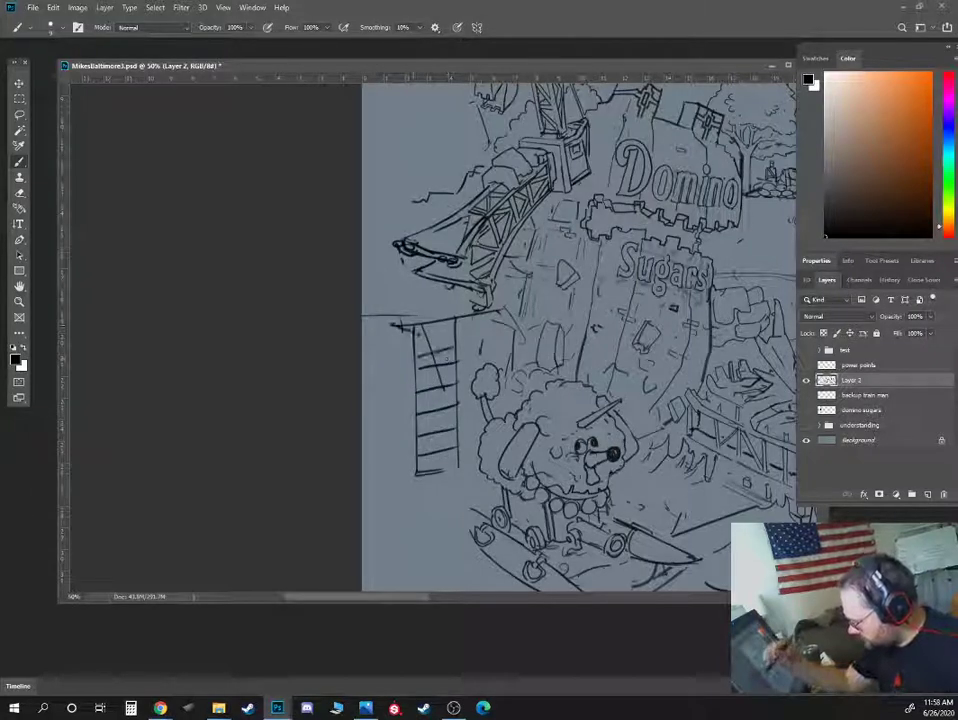
pyautogui.moveTo(398, 321); pyautogui.dragTo(400, 460)
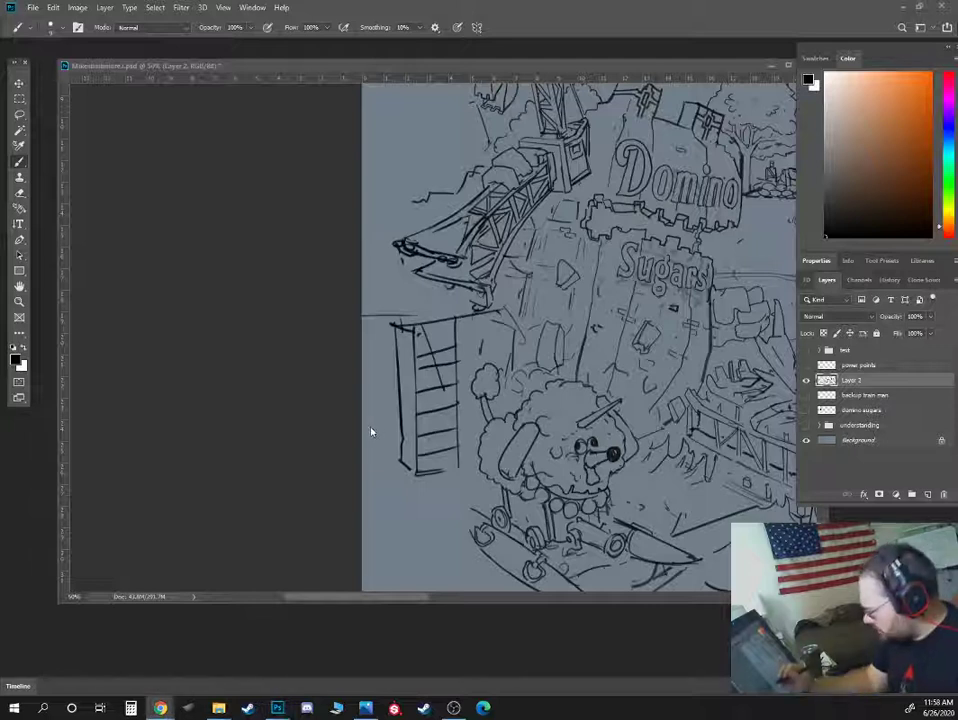
pyautogui.moveTo(364, 411); pyautogui.dragTo(394, 404)
pyautogui.moveTo(363, 455); pyautogui.dragTo(395, 441)
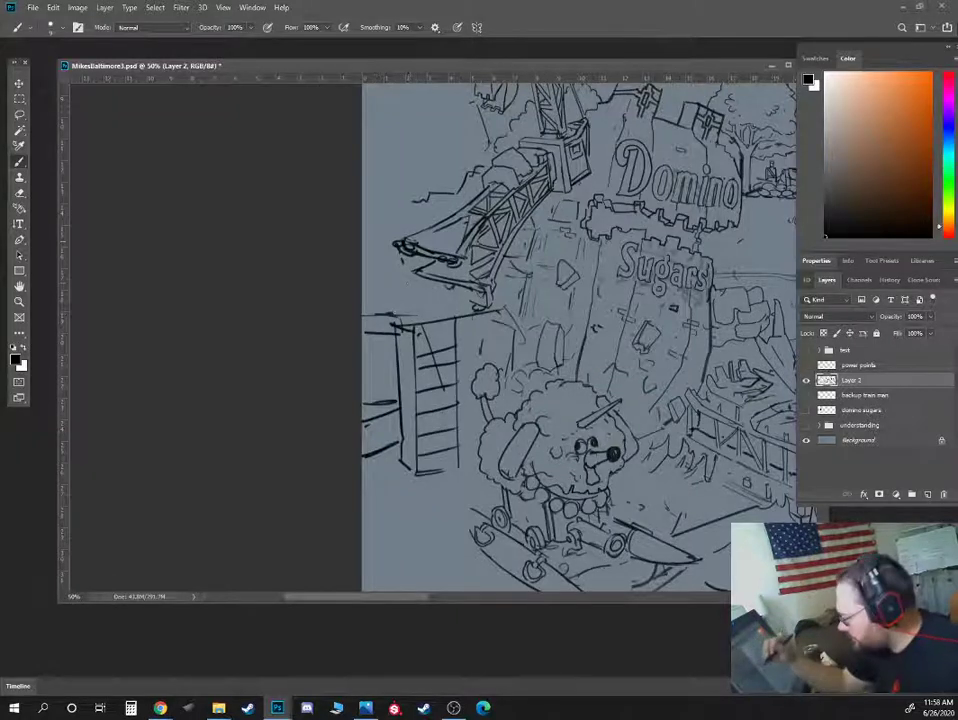
# - Add an upper roof line behind the building and refine its corner column and roof corner with the Brush and Eraser
pyautogui.moveTo(372, 297); pyautogui.dragTo(410, 289)
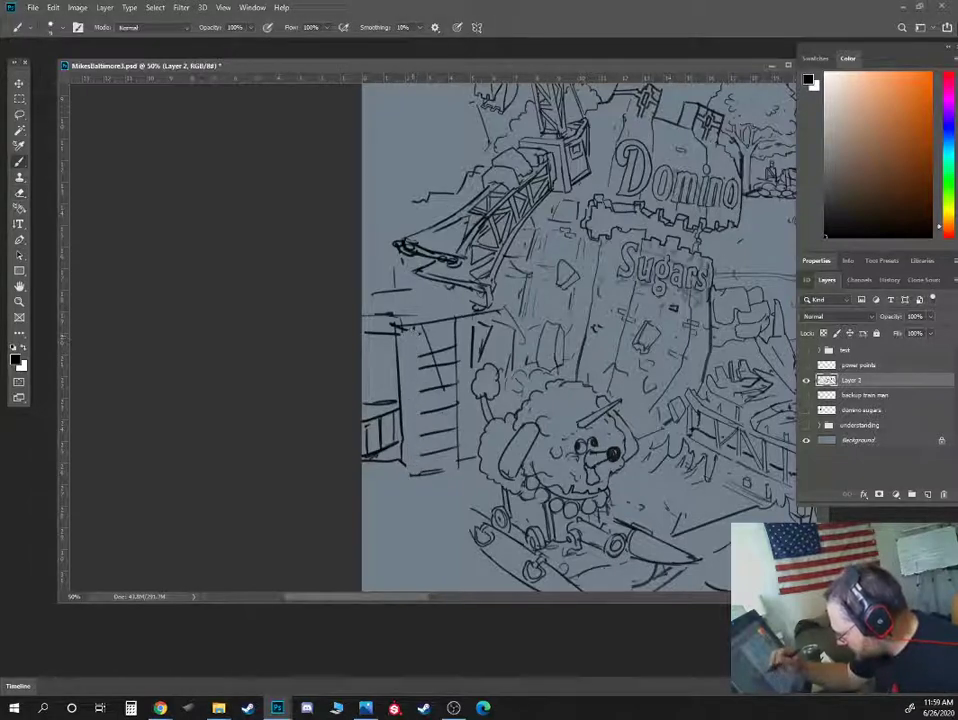
pyautogui.moveTo(414, 476)
pyautogui.mouseDown()
pyautogui.moveTo(397, 323)
pyautogui.moveTo(398, 420)
pyautogui.mouseUp()
pyautogui.press('e')
pyautogui.press('b')
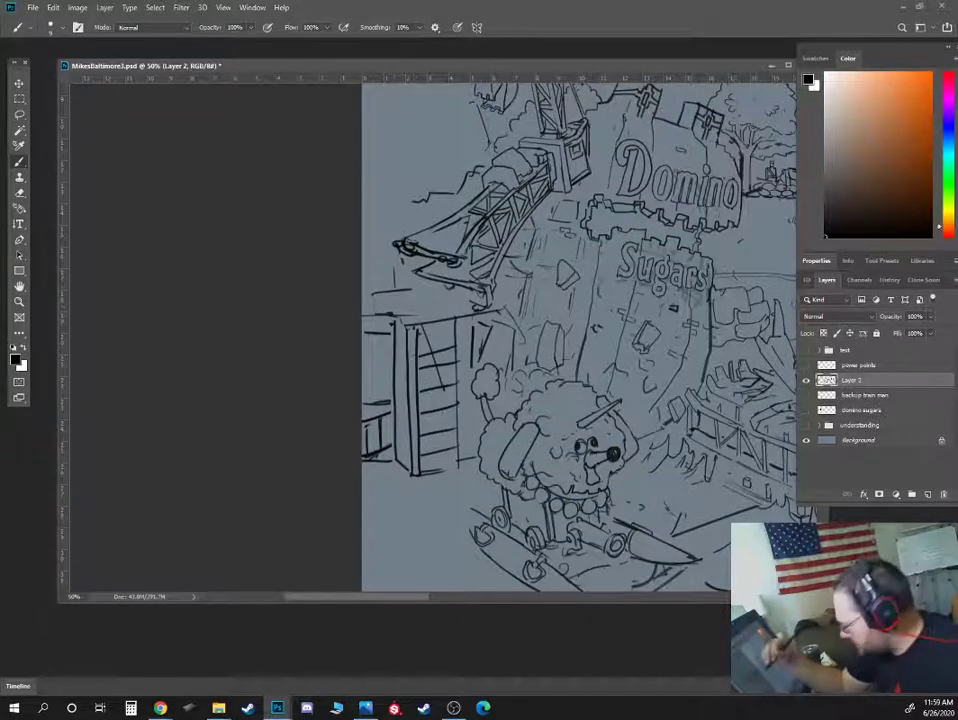
pyautogui.press('e')
pyautogui.press('b')
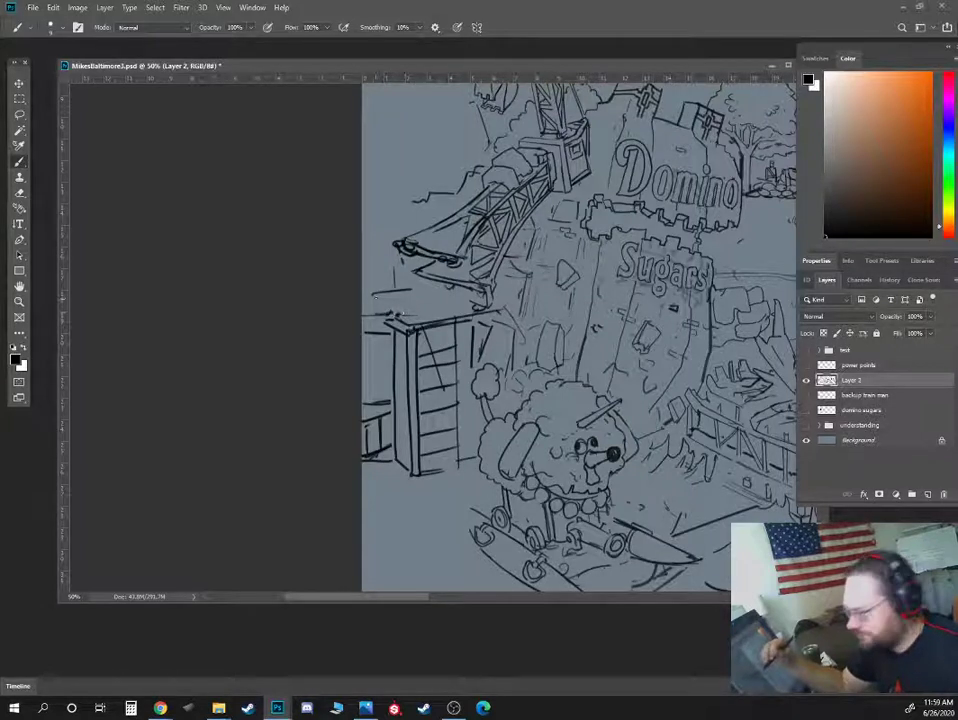
# - Sketch a broken roof edge and flying debris around the crane's tip, and darken the crane's lower arm
pyautogui.moveTo(377, 312); pyautogui.dragTo(362, 285)
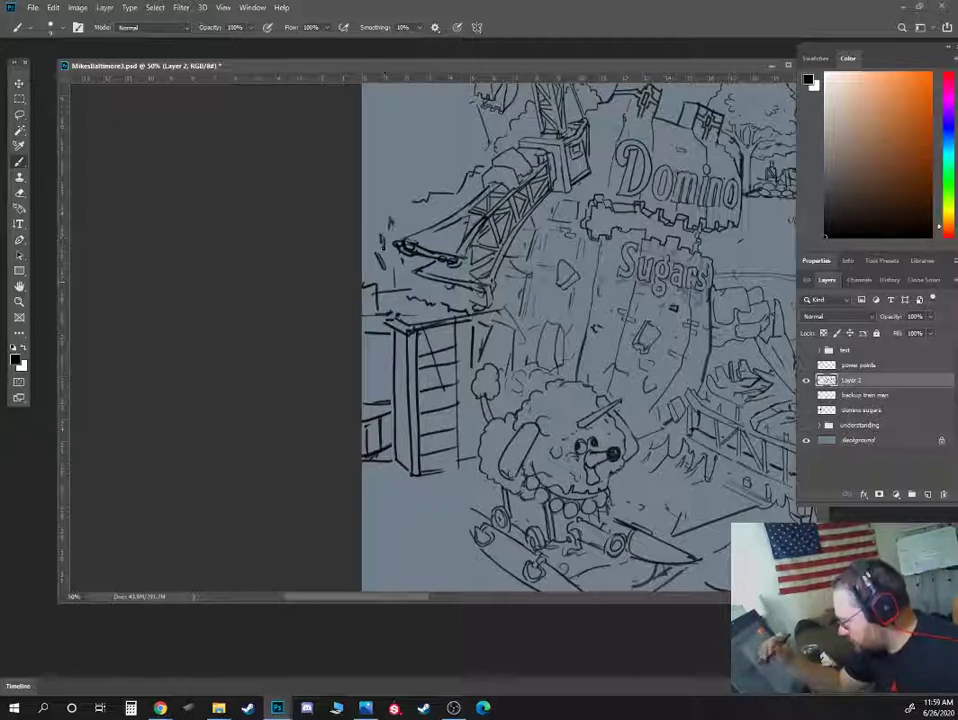
pyautogui.moveTo(375, 252); pyautogui.dragTo(381, 266)
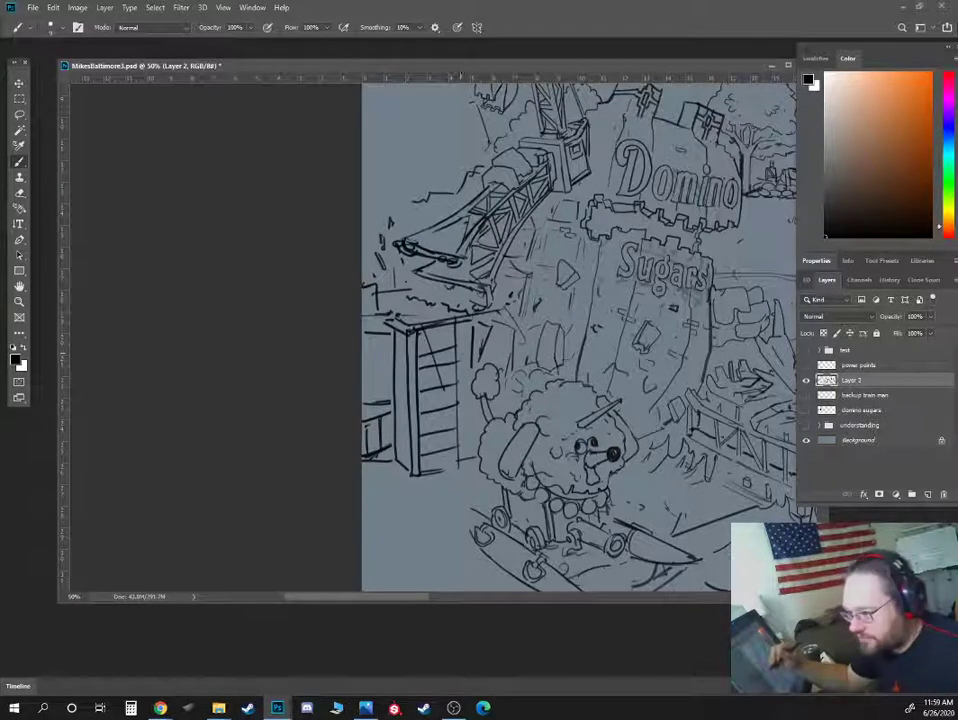
pyautogui.press('e')
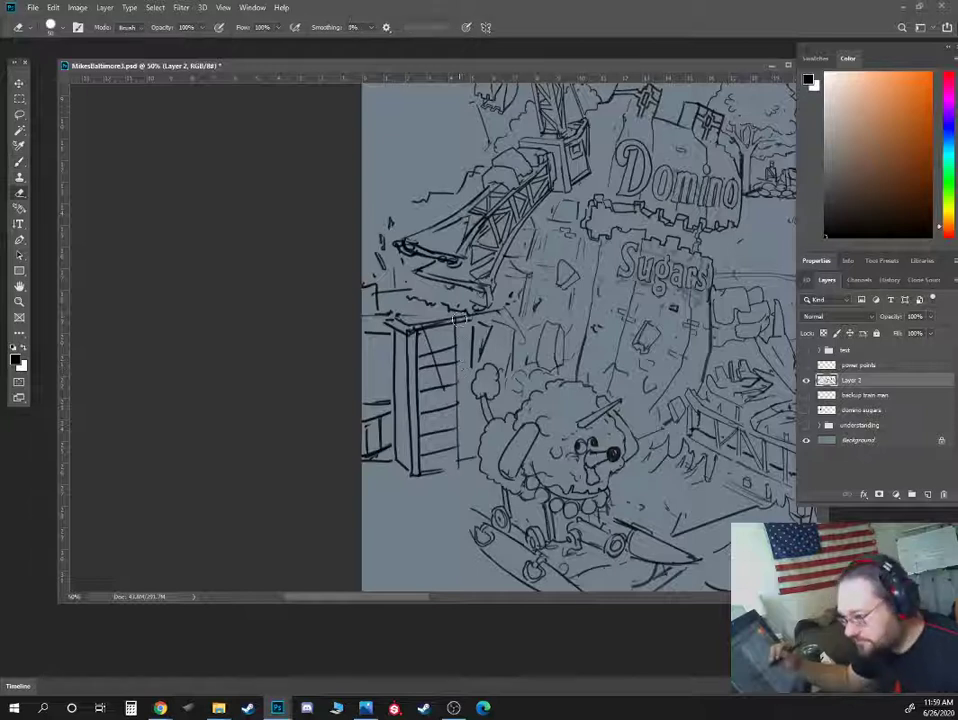
pyautogui.press('b')
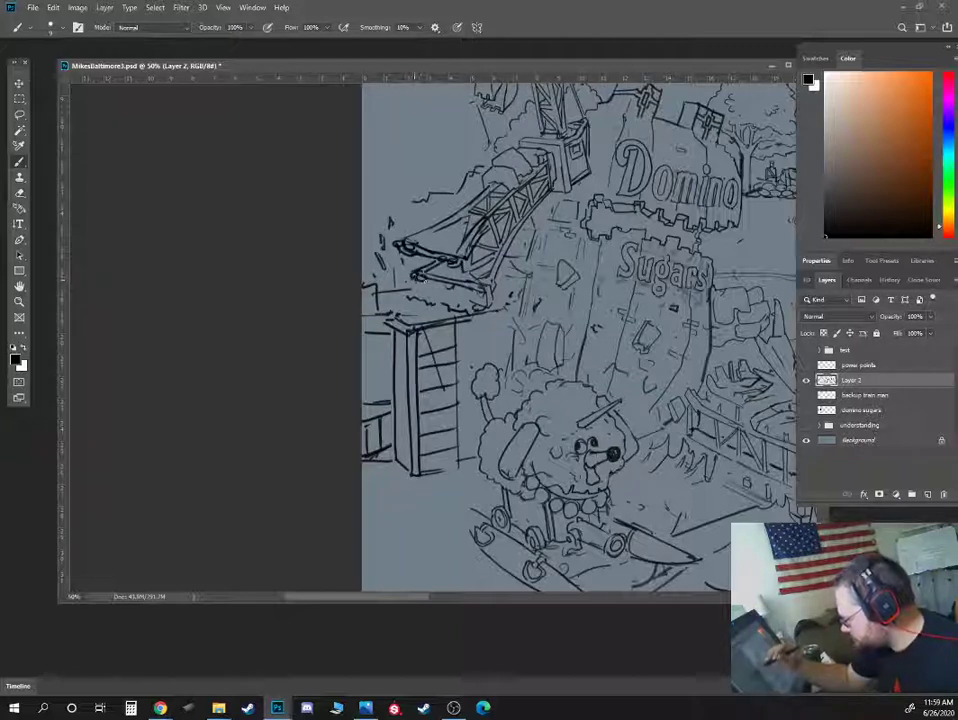
pyautogui.moveTo(442, 283); pyautogui.dragTo(488, 300)
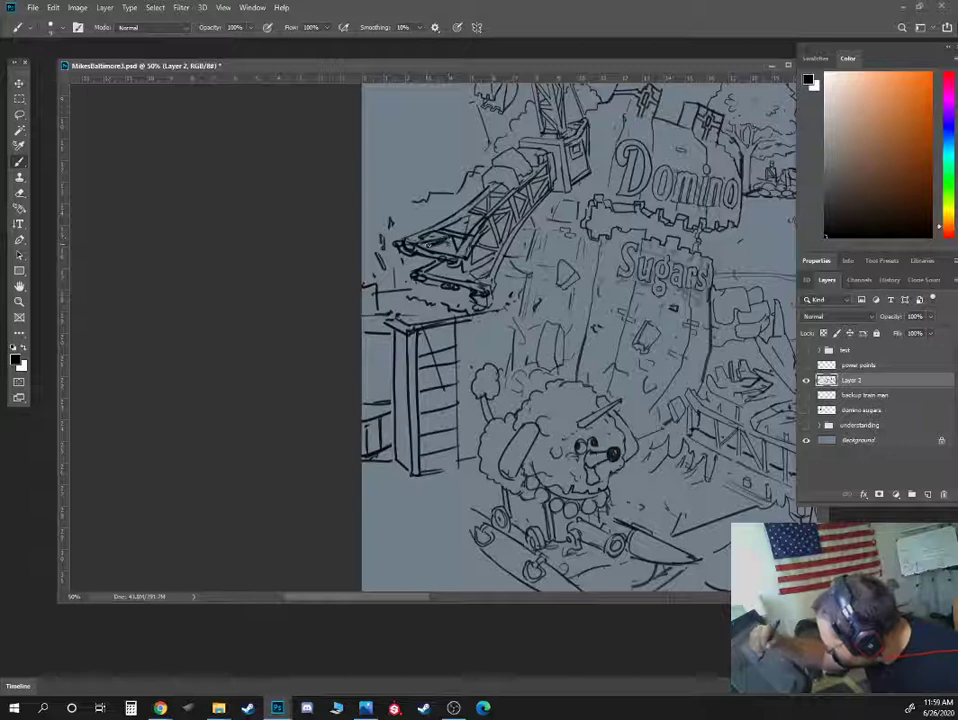
# - Erase the stray diagonal line across the building's siding and redraw the upper siding lines
pyautogui.press('e')
pyautogui.moveTo(440, 361)
pyautogui.mouseDown()
pyautogui.moveTo(422, 335)
pyautogui.moveTo(437, 378)
pyautogui.mouseUp()
pyautogui.press('b')
pyautogui.press('e')
pyautogui.press('b')
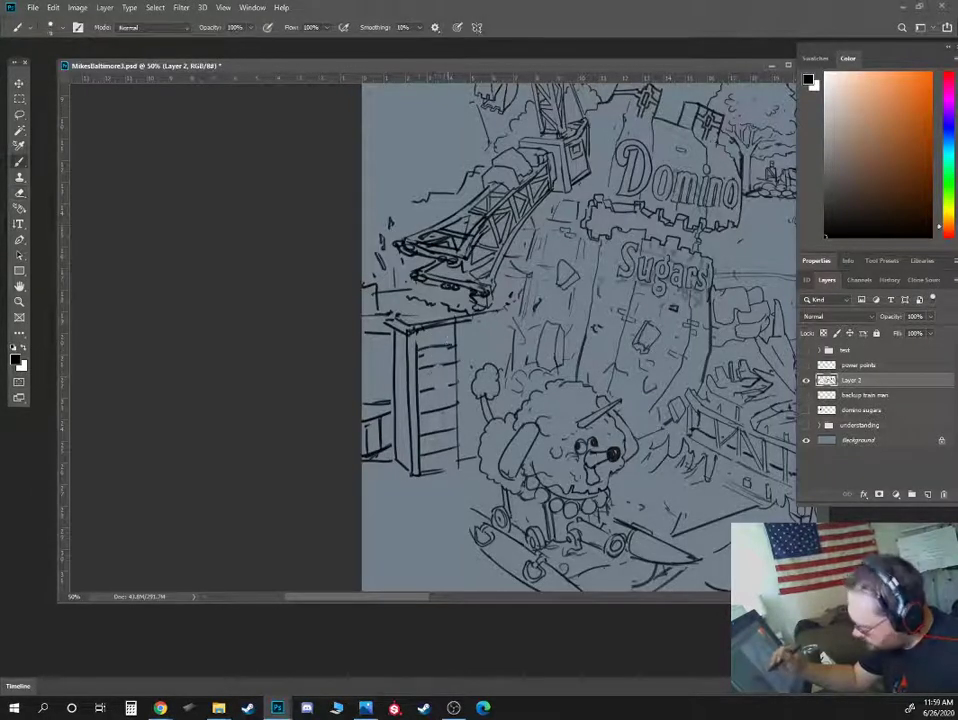
# - Draw ground strokes below the building, a jagged broken edge on its rear wing, and extra siding and wall marks
pyautogui.moveTo(386, 479); pyautogui.dragTo(414, 491)
pyautogui.moveTo(488, 311)
pyautogui.mouseDown()
pyautogui.moveTo(517, 325)
pyautogui.moveTo(510, 352)
pyautogui.moveTo(529, 359)
pyautogui.mouseUp()
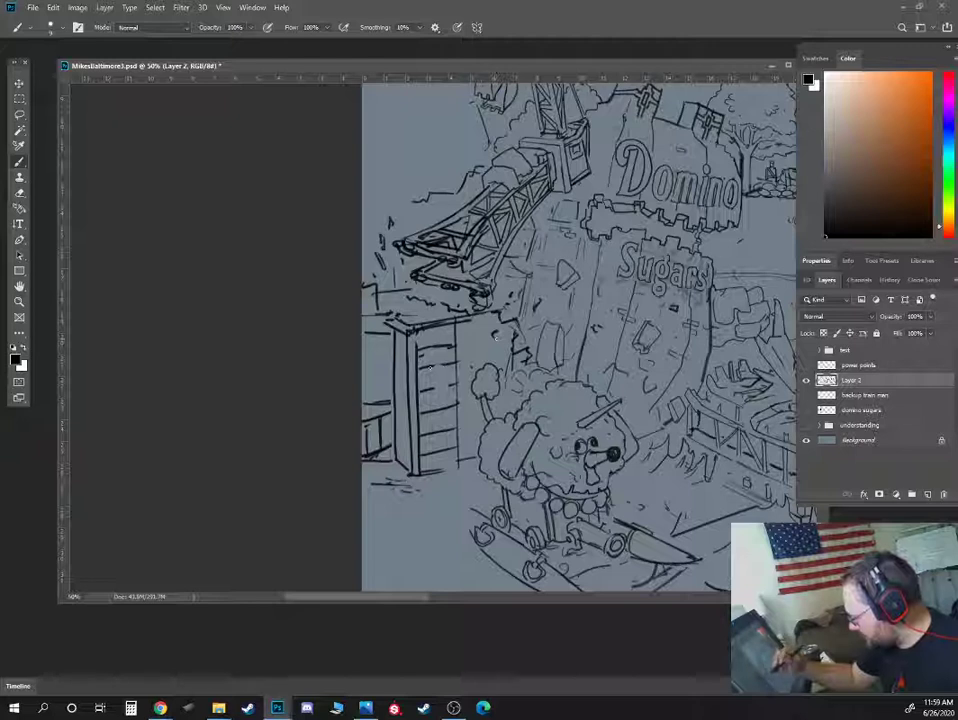
pyautogui.moveTo(431, 365); pyautogui.dragTo(450, 360)
pyautogui.moveTo(422, 387); pyautogui.dragTo(454, 381)
pyautogui.moveTo(480, 337)
pyautogui.mouseDown()
pyautogui.moveTo(481, 345)
pyautogui.moveTo(498, 340)
pyautogui.mouseUp()
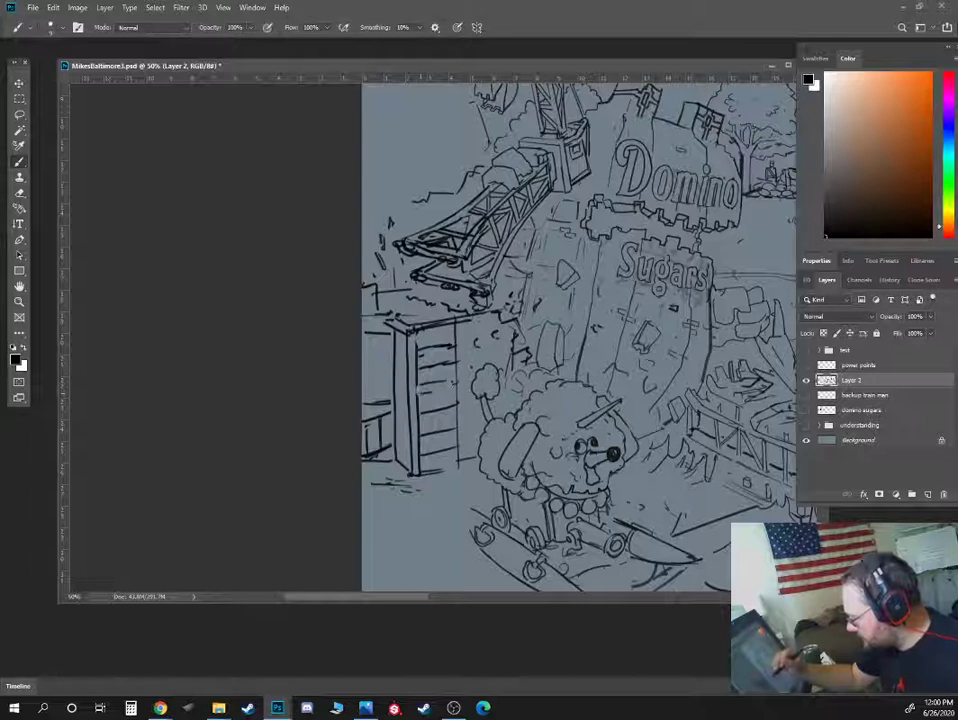
# - Redraw the upper siding lines closer together and rework the base line of the building's front wall
pyautogui.press('e')
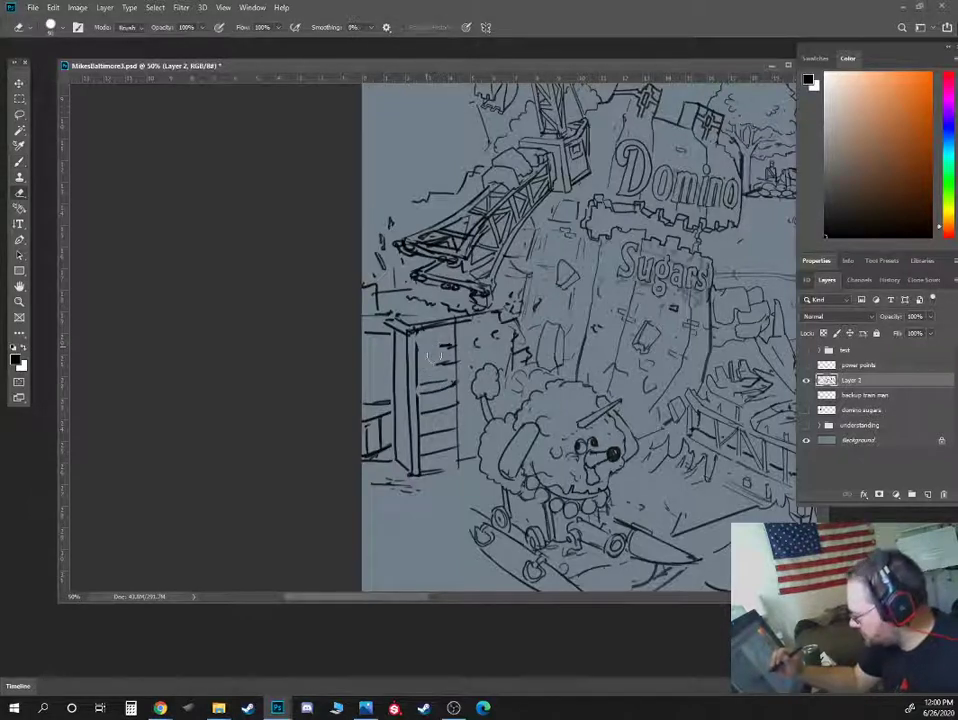
pyautogui.press('b')
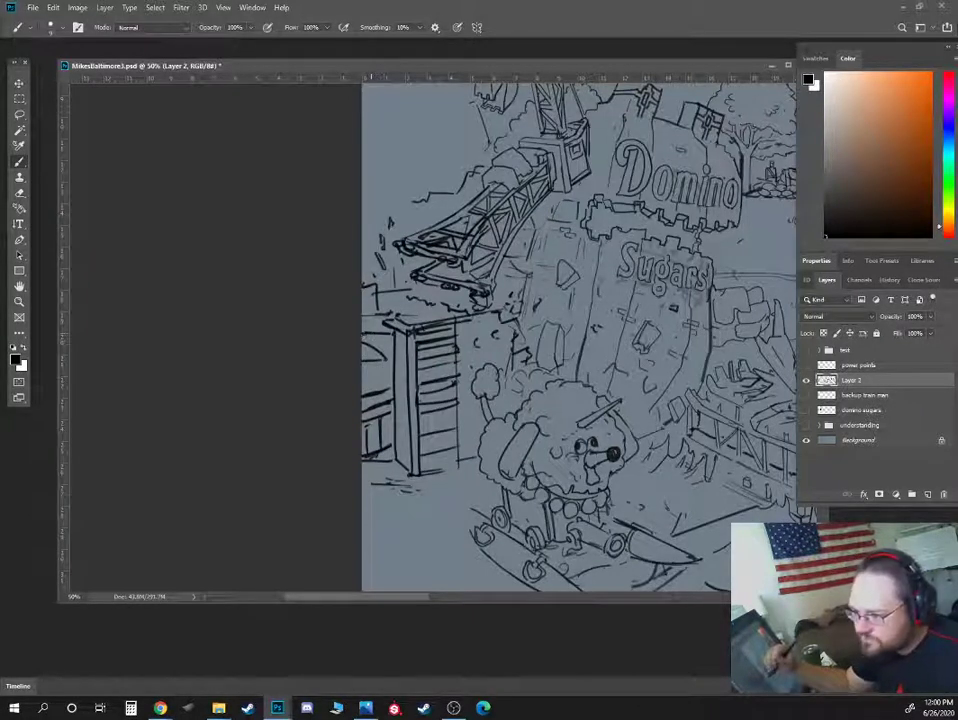
pyautogui.press('e')
pyautogui.moveTo(380, 462); pyautogui.dragTo(364, 466)
pyautogui.press('b')
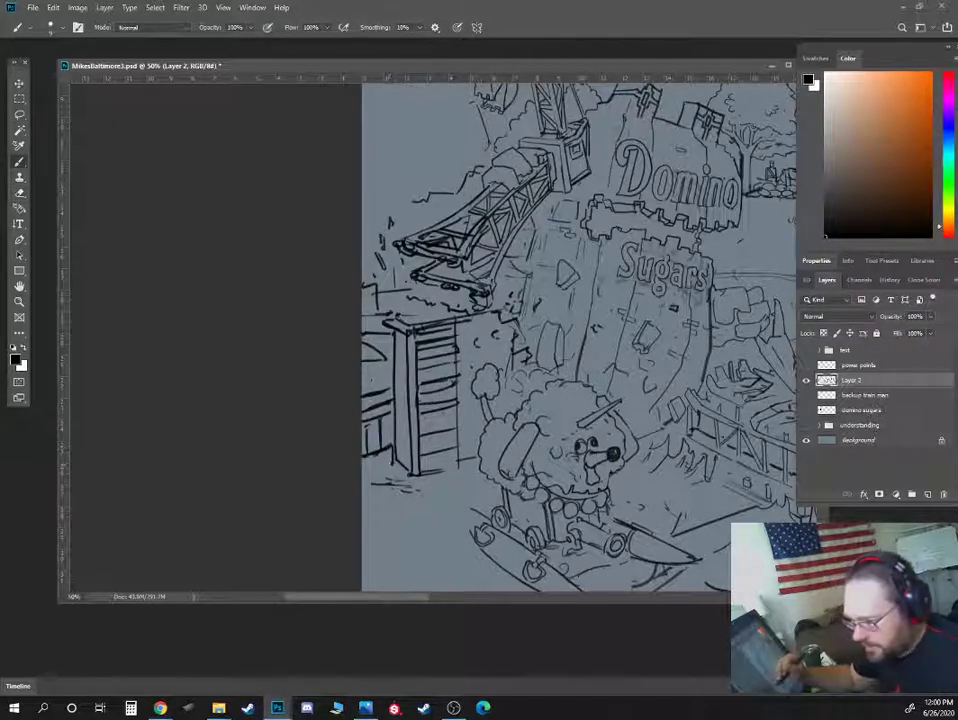
pyautogui.moveTo(364, 470)
pyautogui.mouseDown()
pyautogui.moveTo(395, 462)
pyautogui.moveTo(398, 472)
pyautogui.moveTo(396, 440)
pyautogui.moveTo(416, 484)
pyautogui.moveTo(423, 476)
pyautogui.moveTo(414, 476)
pyautogui.mouseUp()
# - Clean up and darken the building's base and the far vertical edge of its slatted wall, alternating Eraser and Brush
pyautogui.press('e')
pyautogui.press('b')
pyautogui.press('e')
pyautogui.press('b')
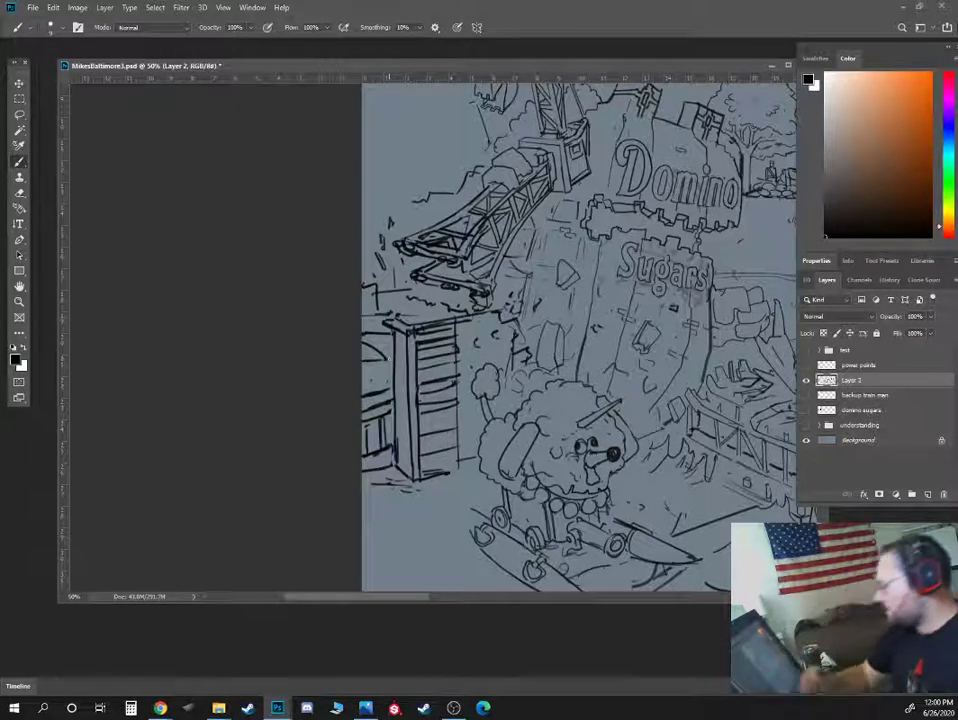
pyautogui.press('e')
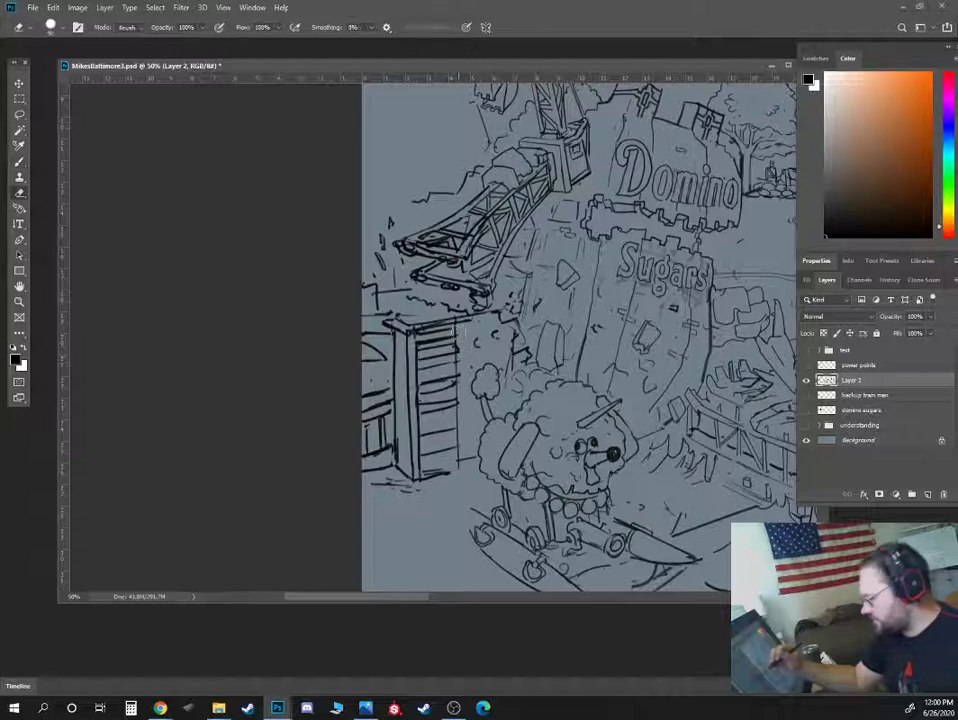
pyautogui.press('b')
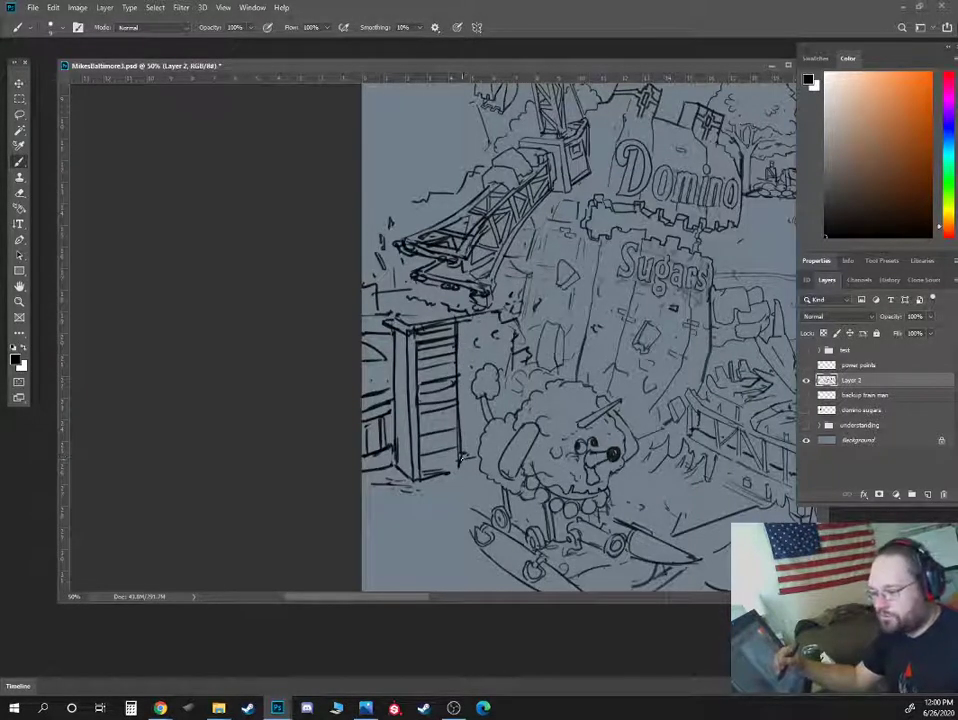
# - Replace the marks on the building's rear wing with two small windows and extend the treeline behind the crane
pyautogui.press('e')
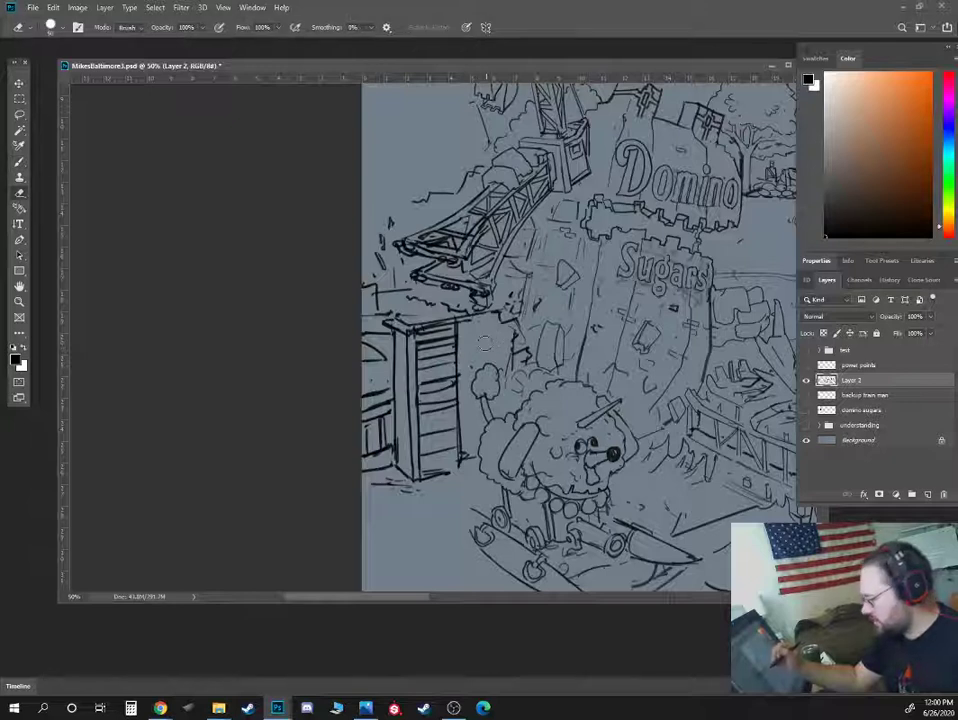
pyautogui.press('b')
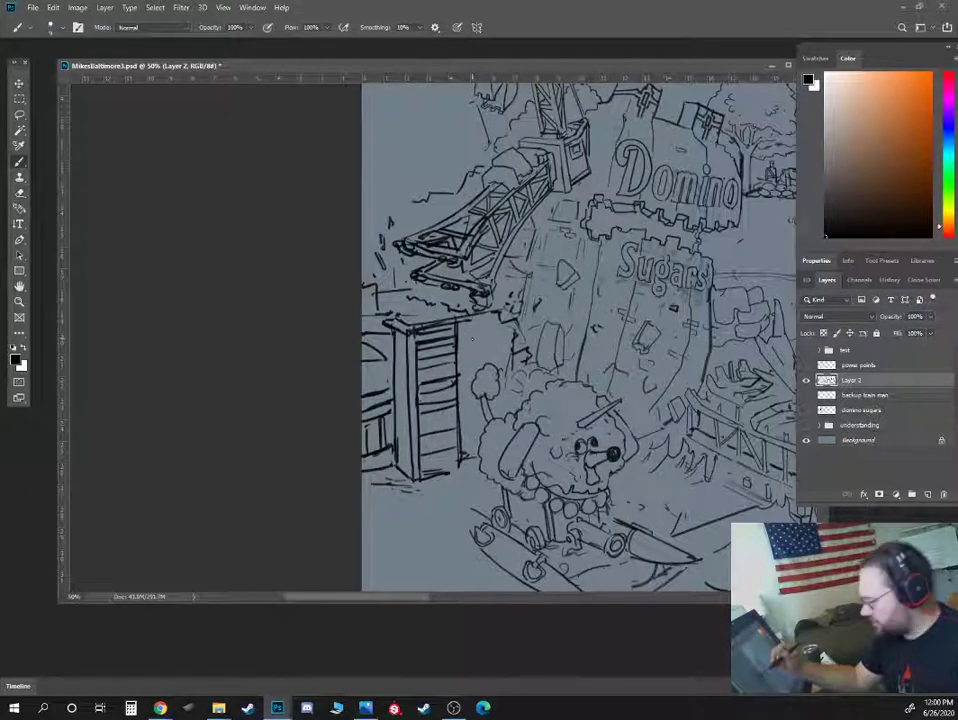
pyautogui.moveTo(471, 334)
pyautogui.mouseDown()
pyautogui.moveTo(471, 351)
pyautogui.moveTo(479, 334)
pyautogui.moveTo(471, 351)
pyautogui.mouseUp()
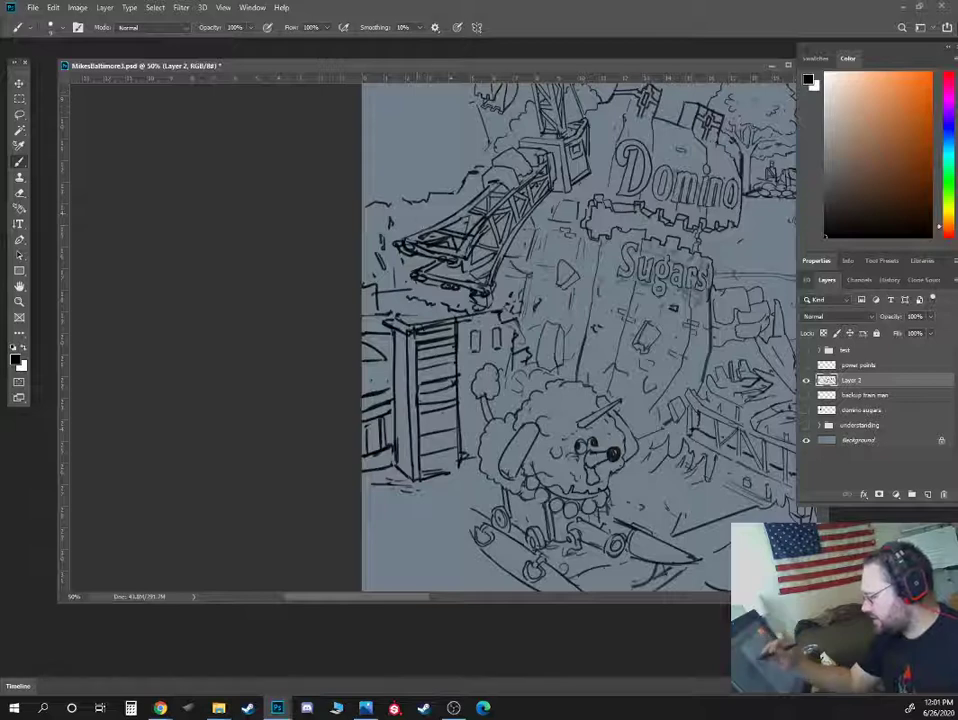
pyautogui.moveTo(433, 189); pyautogui.dragTo(431, 233)
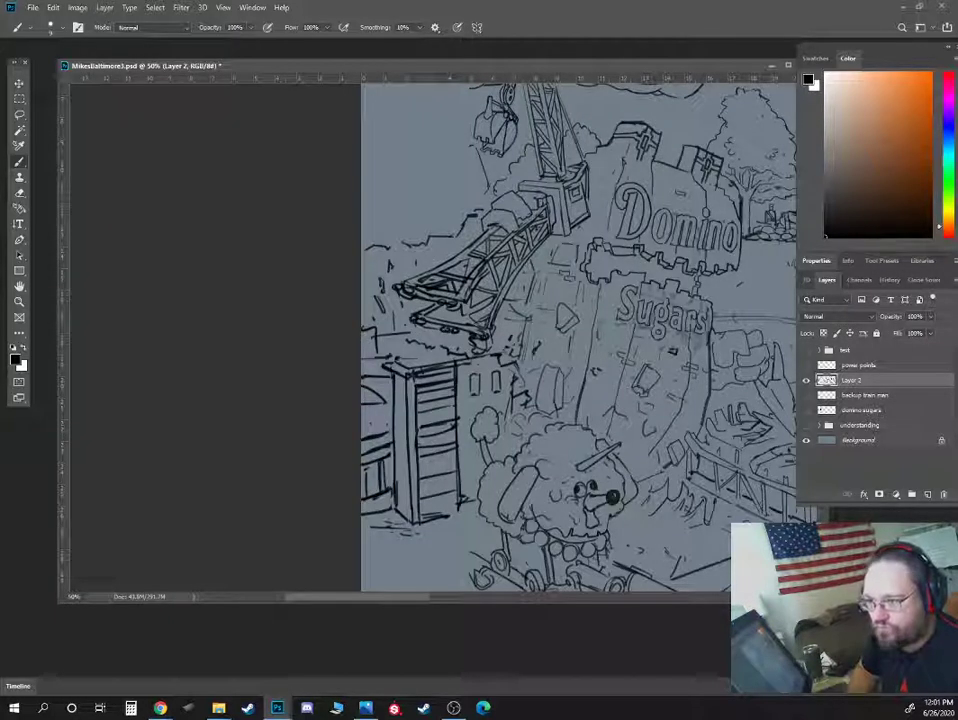
# - Switch to Chrome and examine the visionary arts museum image results for its exterior and striped sculpture pole, then return to Photoshop
pyautogui.hotkey('alt', 'Tab')
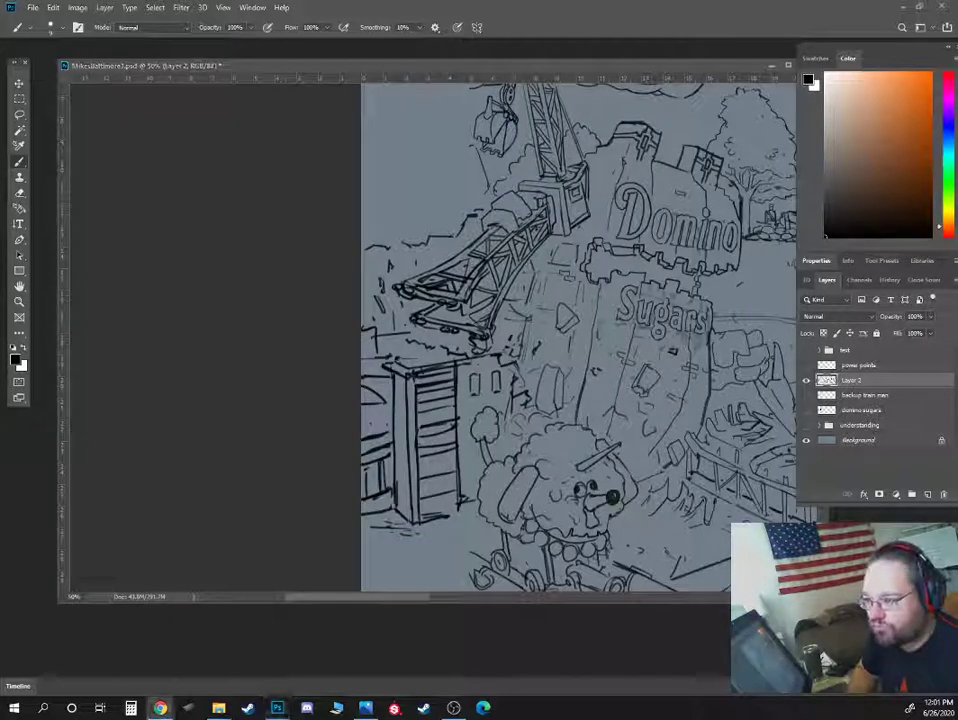
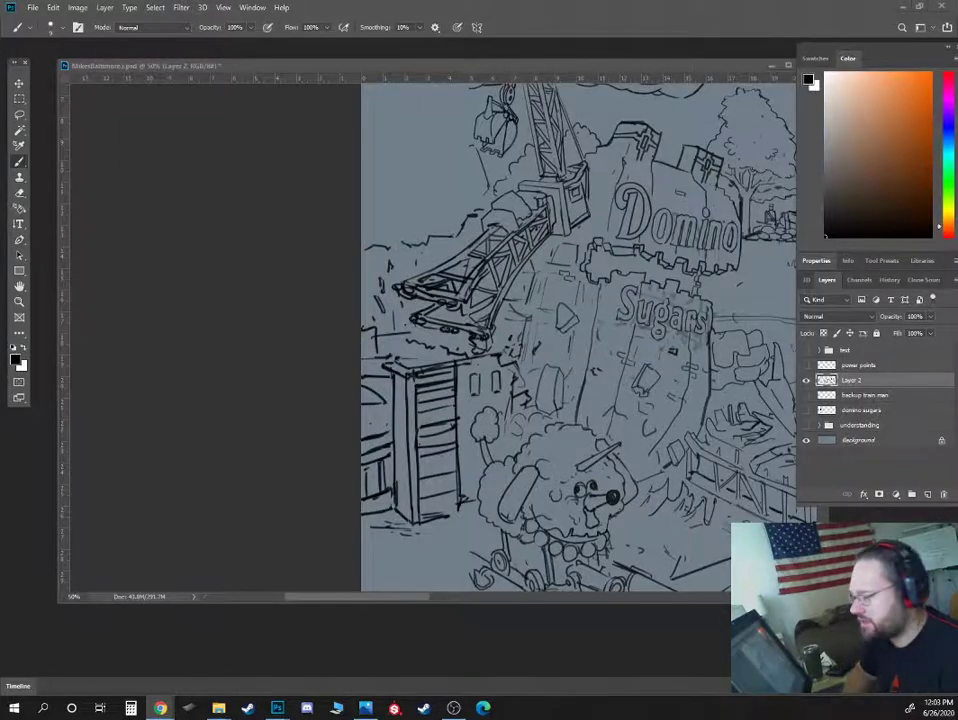
pyautogui.moveTo(957, 75); pyautogui.dragTo(522, 73)
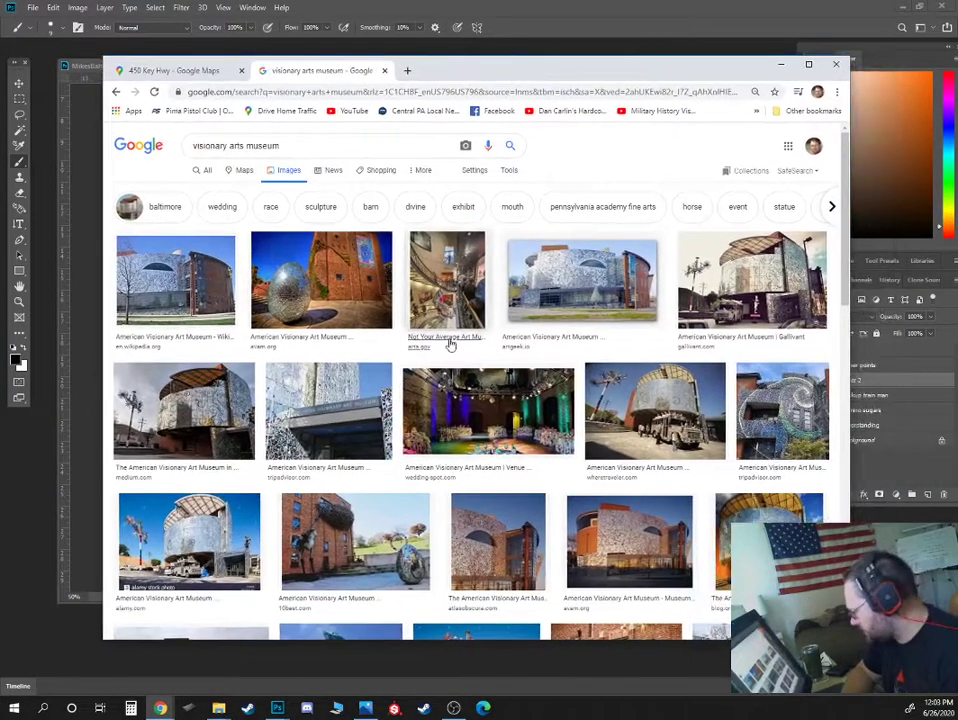
pyautogui.click(618, 416)
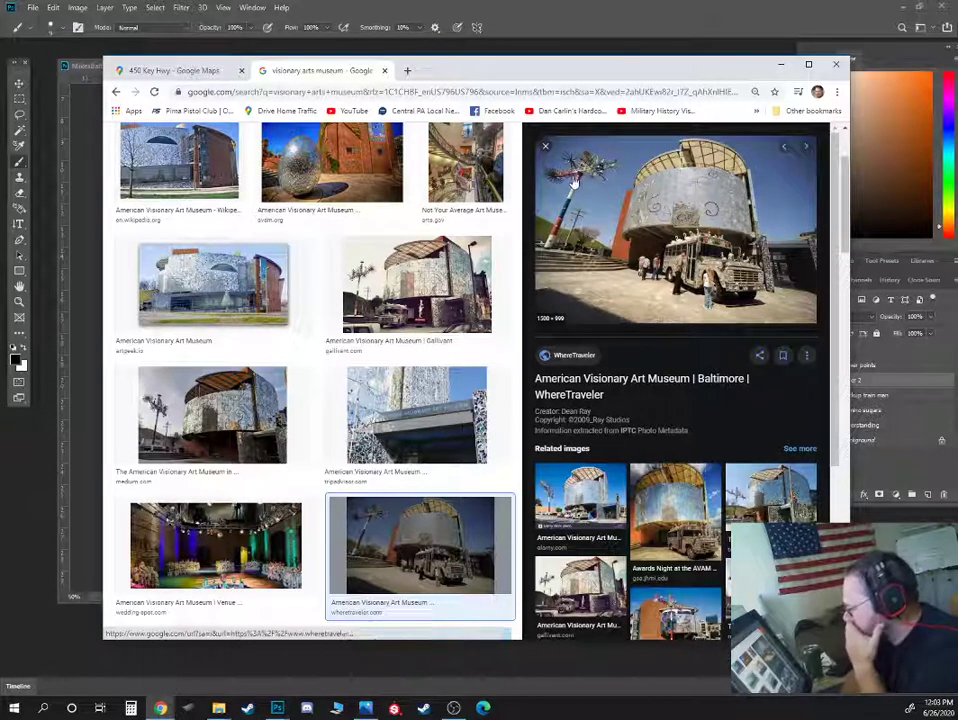
pyautogui.scroll(-5, 611, 403)
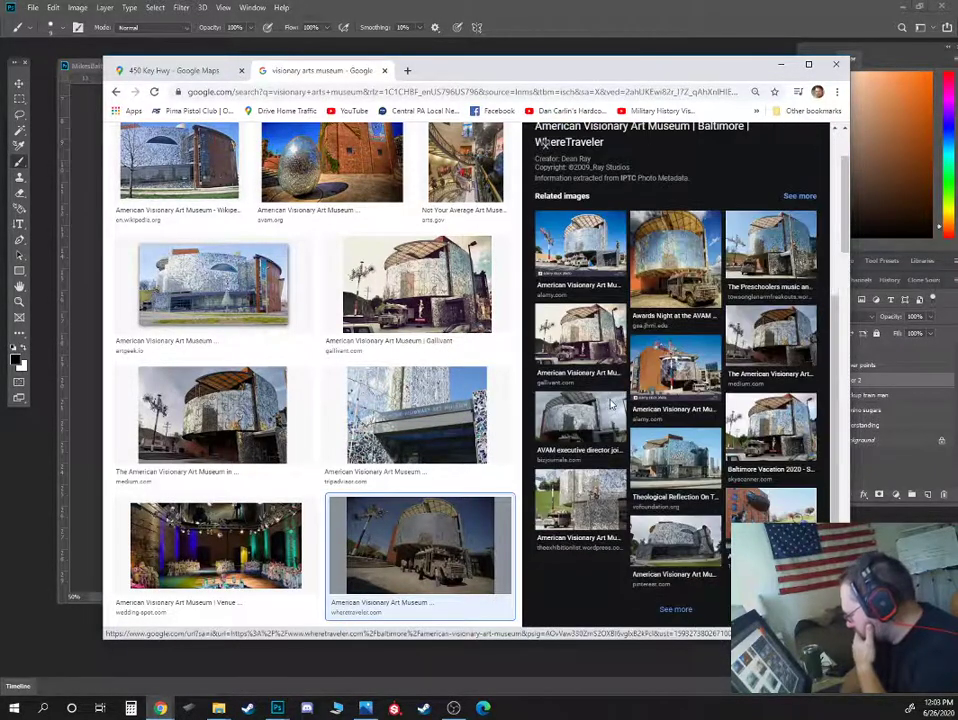
pyautogui.click(676, 376)
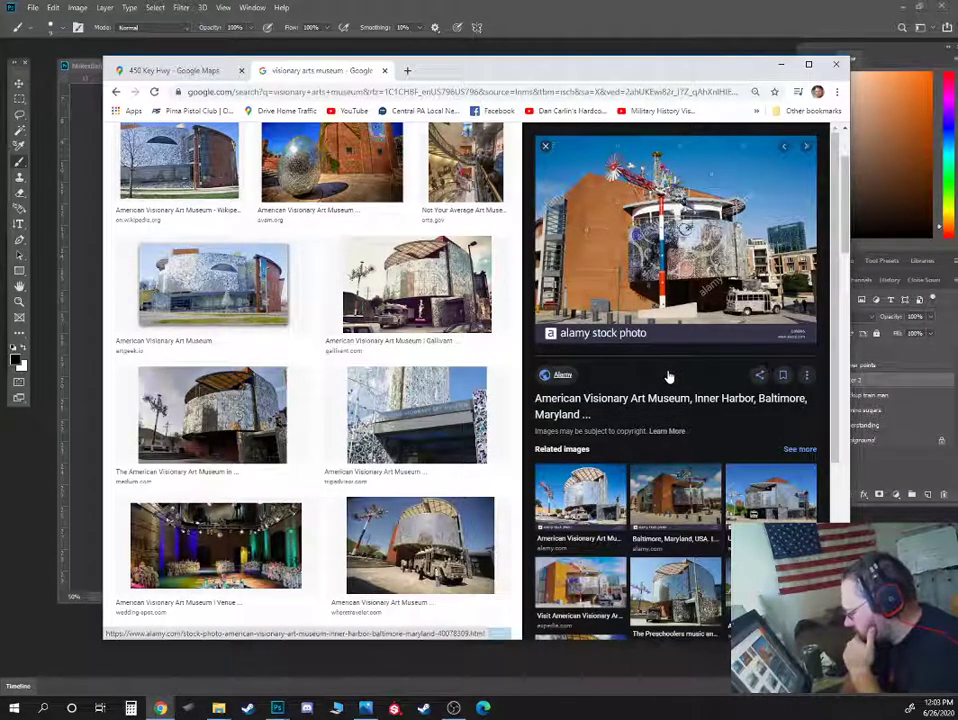
pyautogui.scroll(-8, 669, 376)
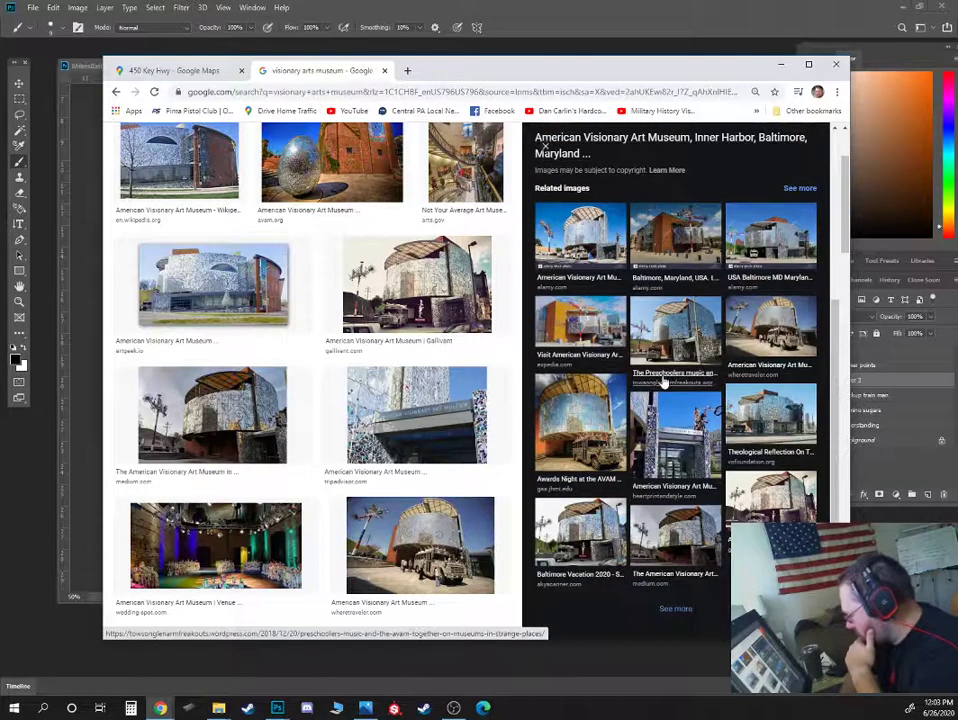
pyautogui.scroll(-3, 663, 381)
pyautogui.click(470, 297)
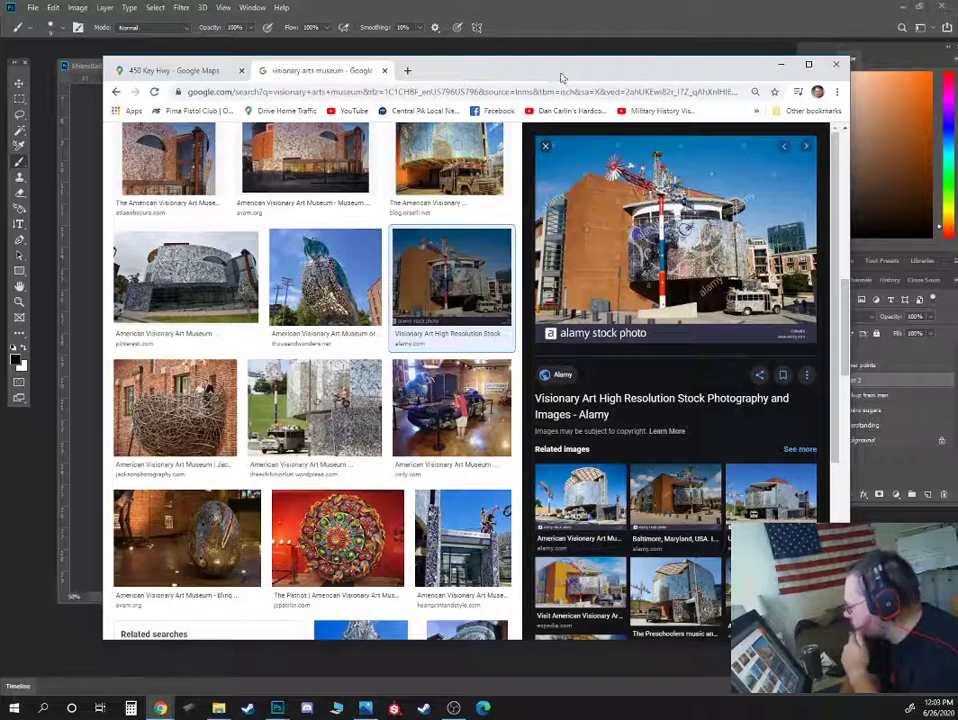
pyautogui.moveTo(564, 74)
pyautogui.mouseDown()
pyautogui.moveTo(459, 94)
pyautogui.moveTo(0, 100)
pyautogui.mouseUp()
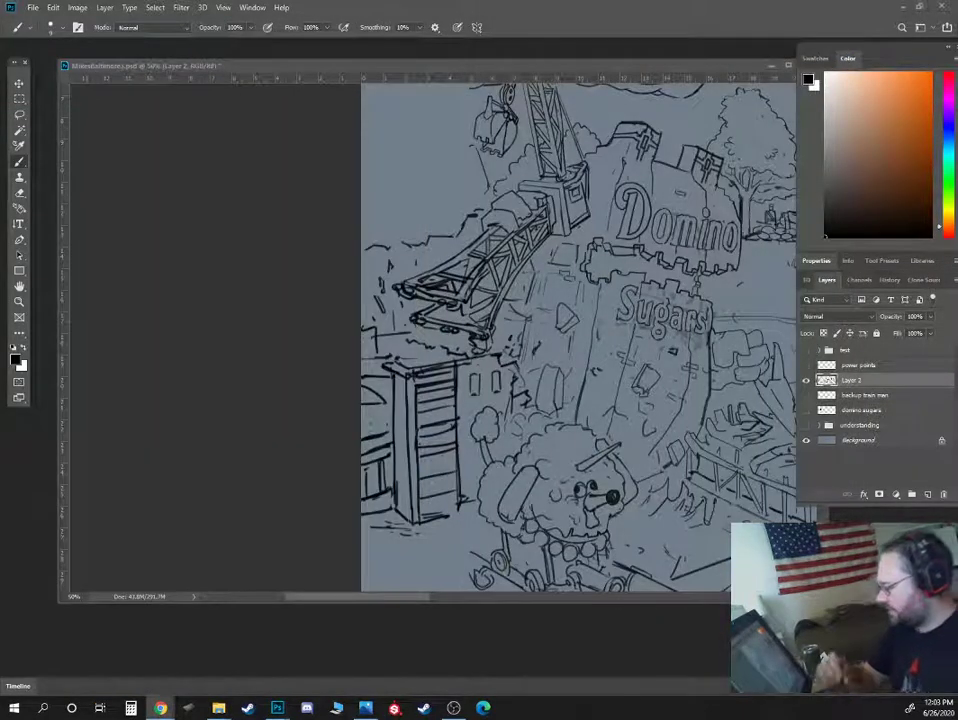
pyautogui.click(423, 249)
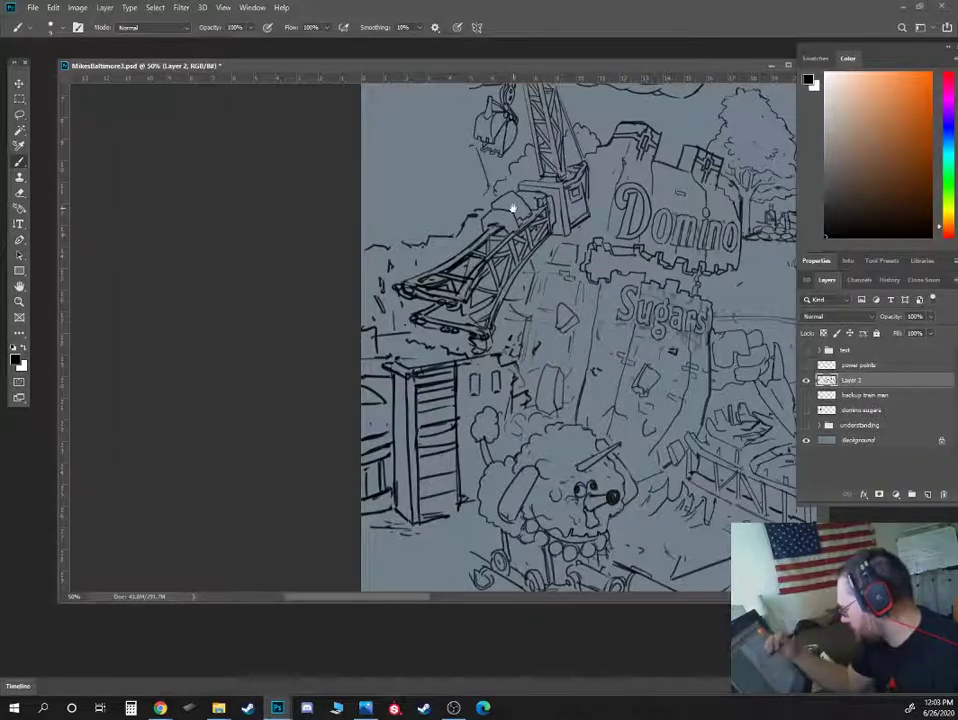
# - Redraw the ends of the fallen crane section's upper rail with small rounded wheels and thicken its long beams, alternating Eraser and Brush
pyautogui.moveTo(524, 279); pyautogui.dragTo(576, 326)
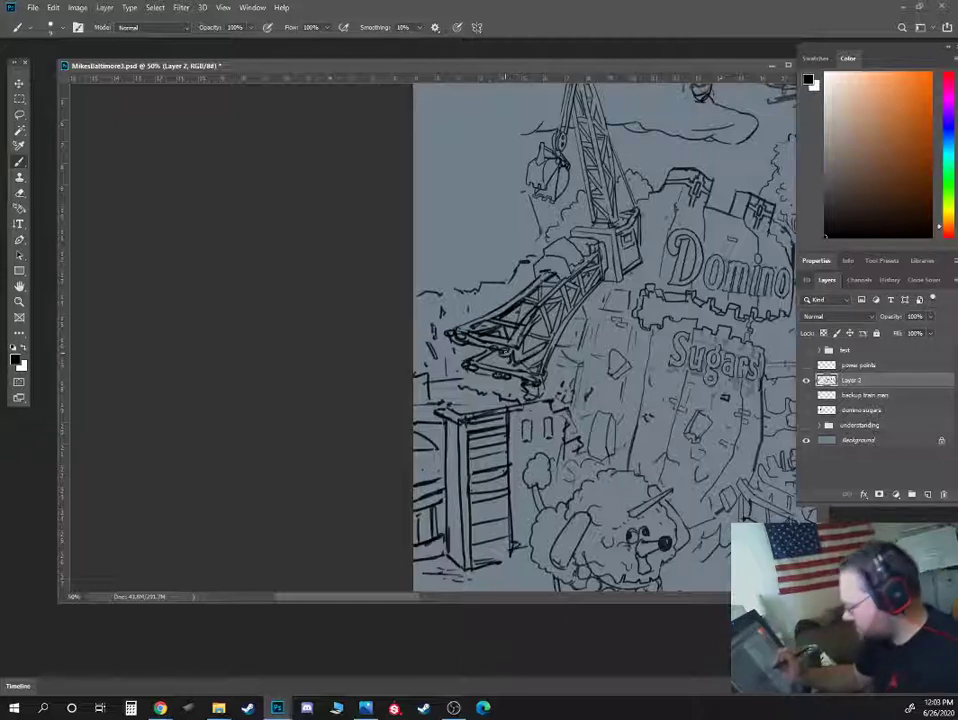
pyautogui.press('e')
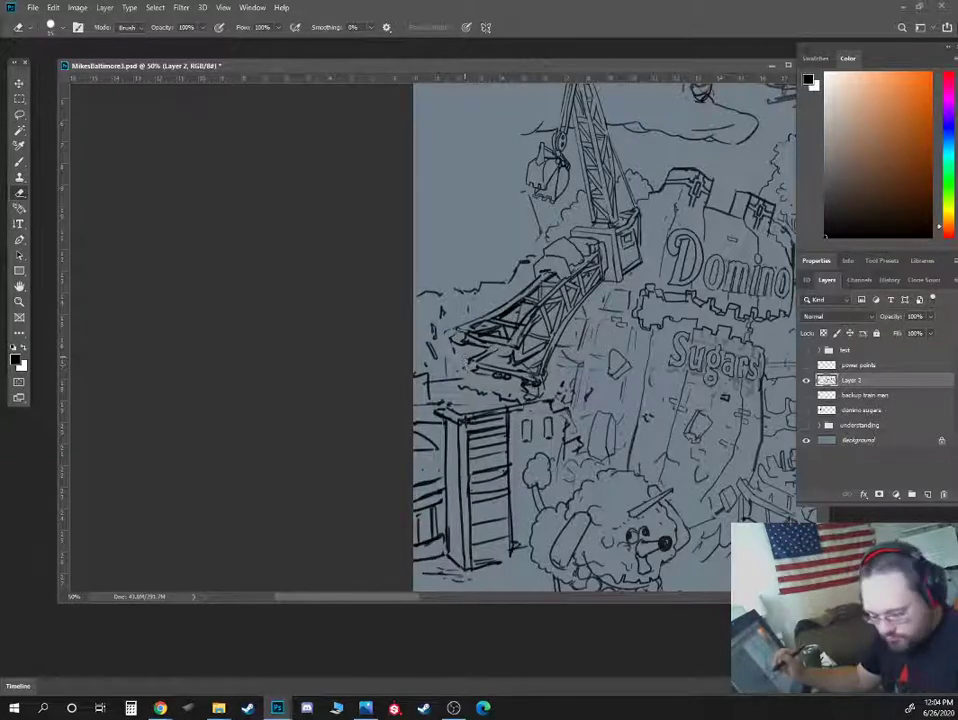
pyautogui.press('b')
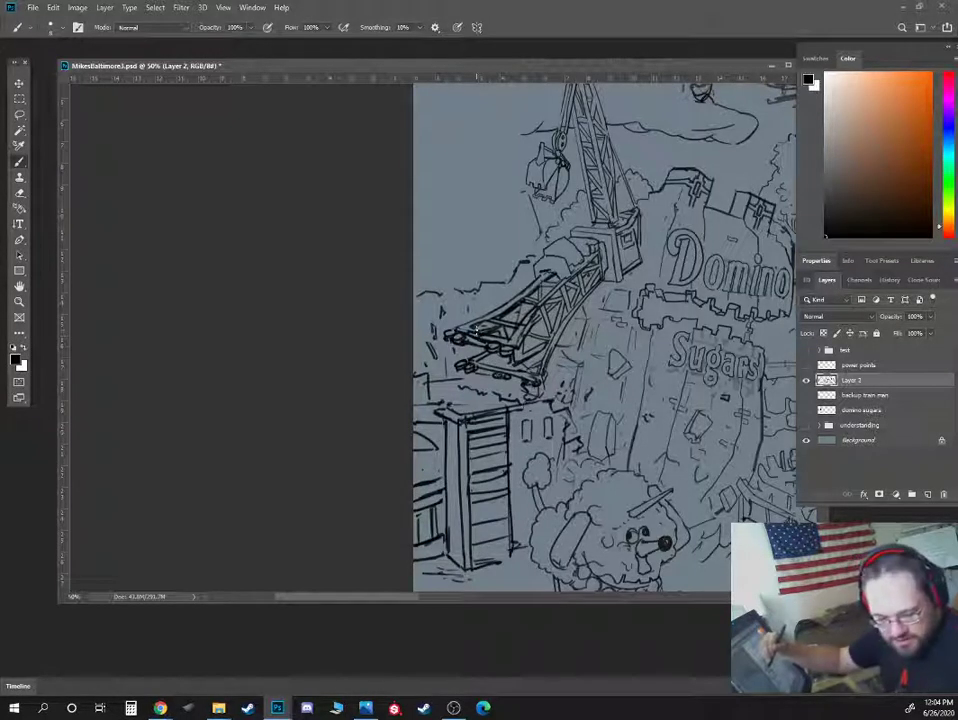
pyautogui.press('e')
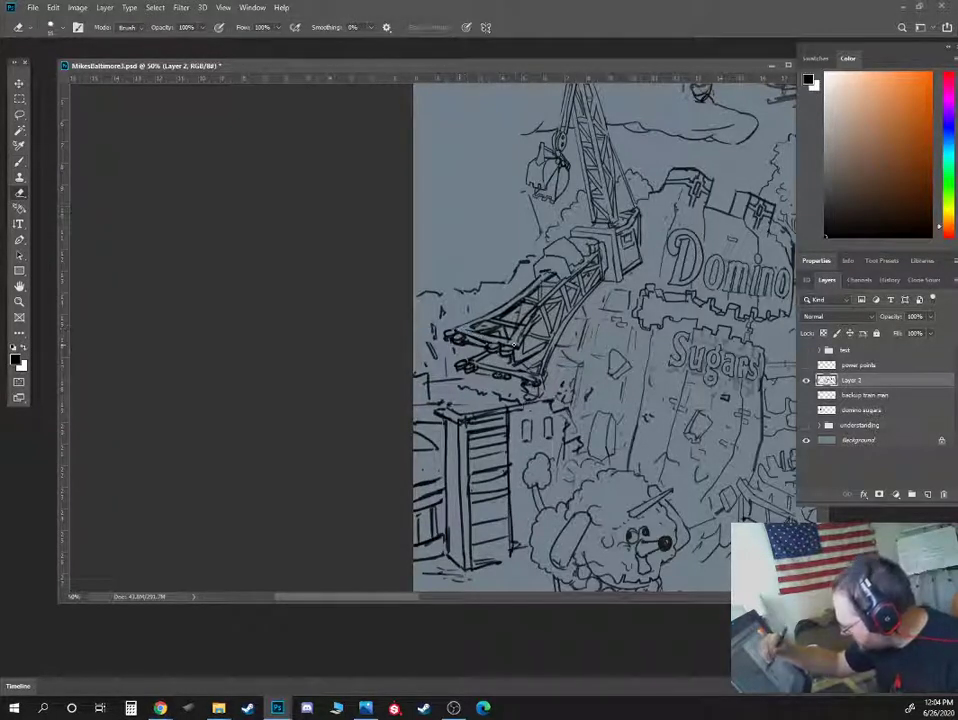
pyautogui.press('b')
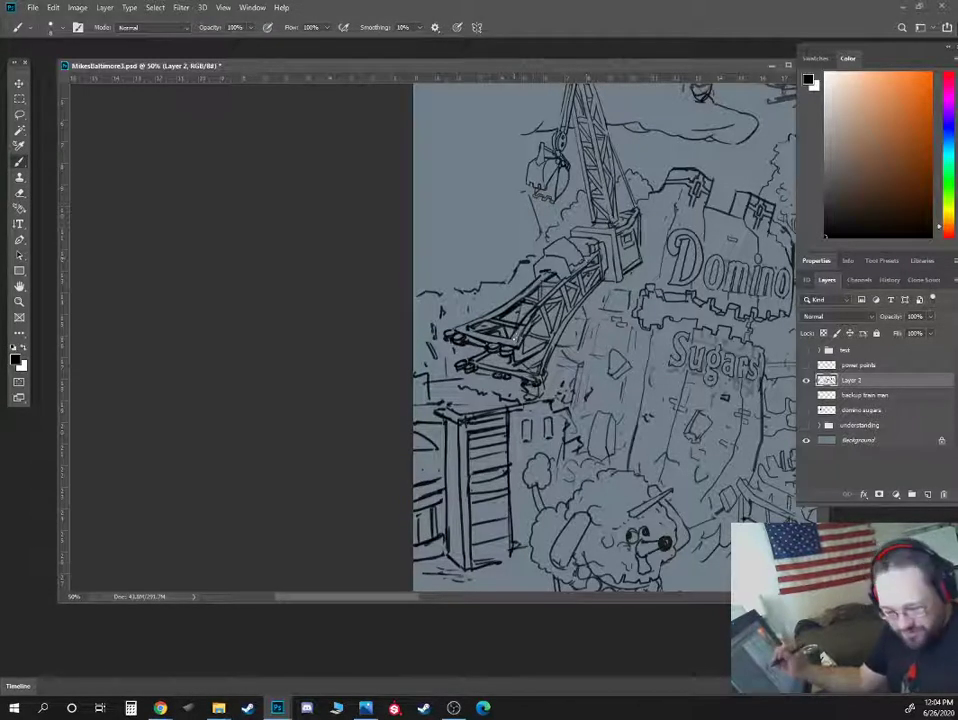
pyautogui.press('e')
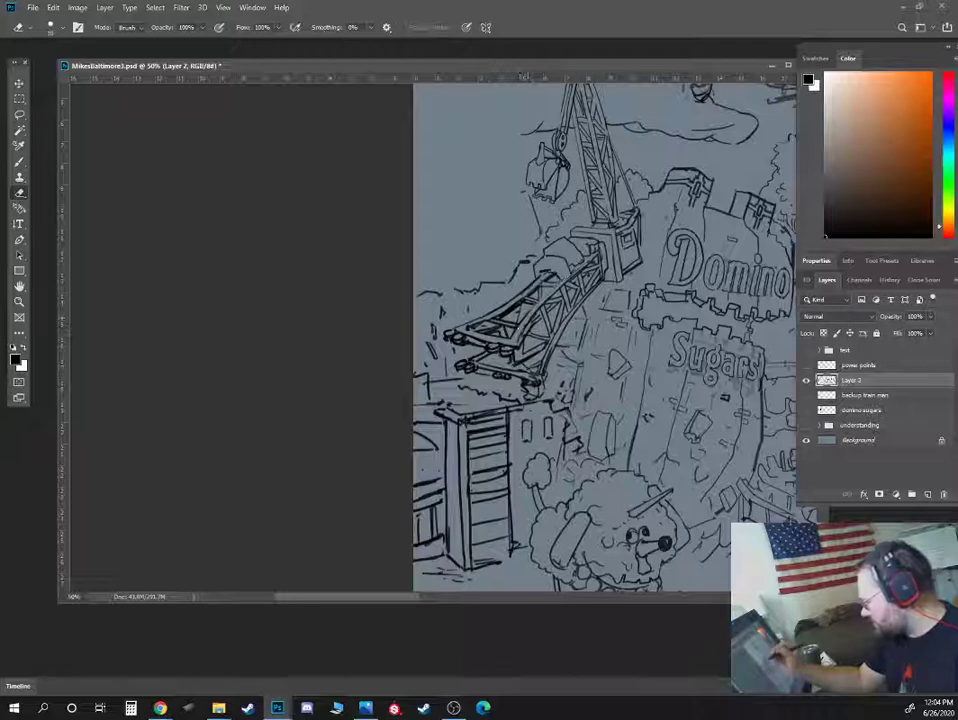
pyautogui.press('b')
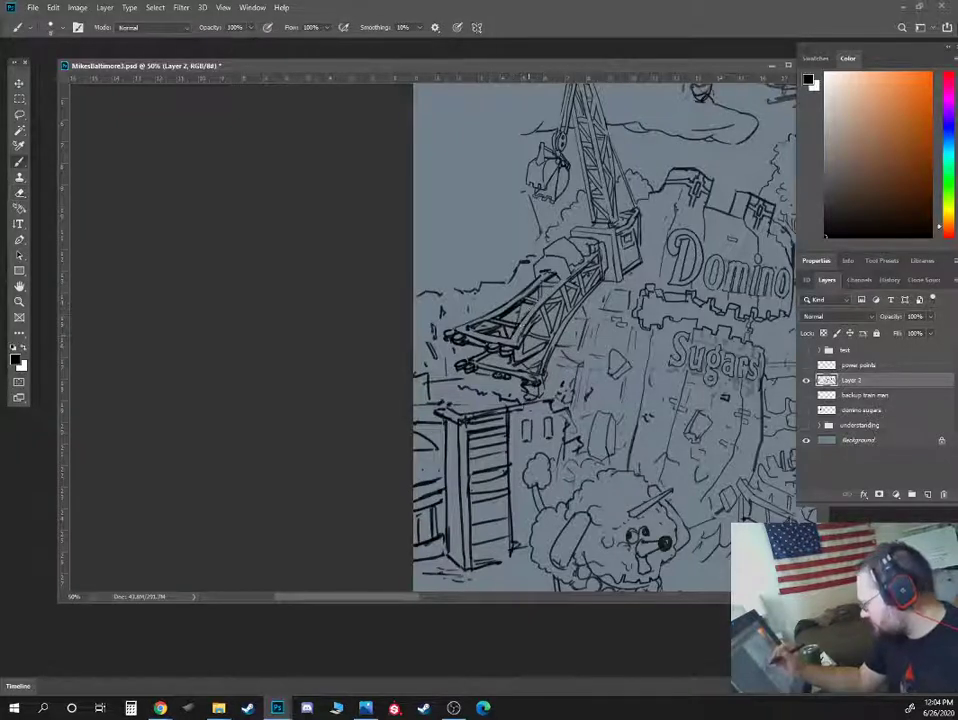
pyautogui.moveTo(535, 285); pyautogui.dragTo(551, 273)
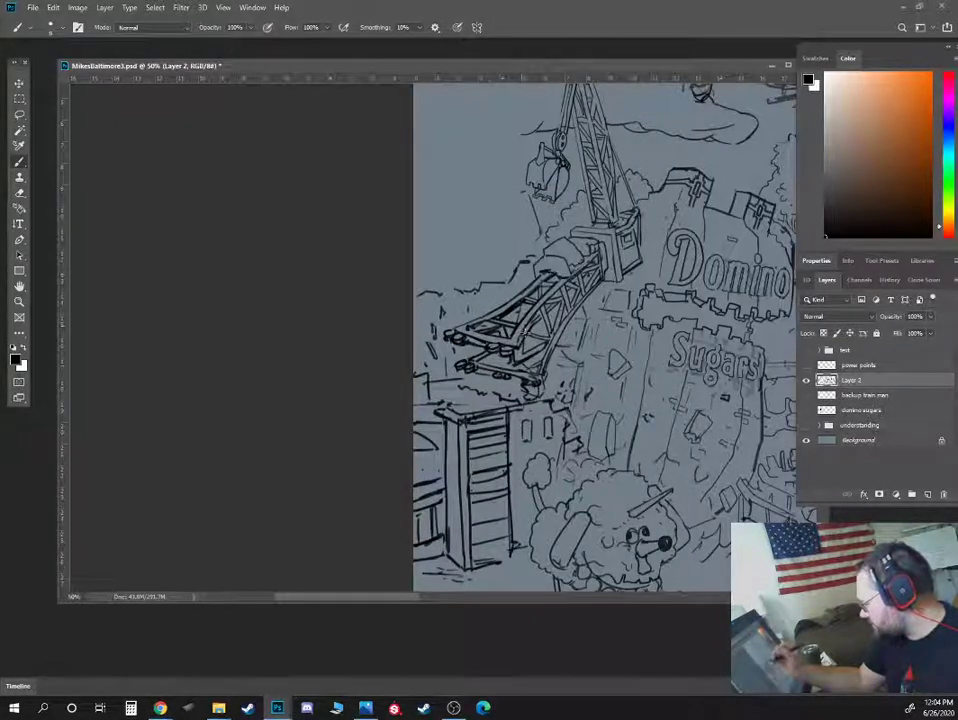
pyautogui.moveTo(522, 336); pyautogui.dragTo(566, 278)
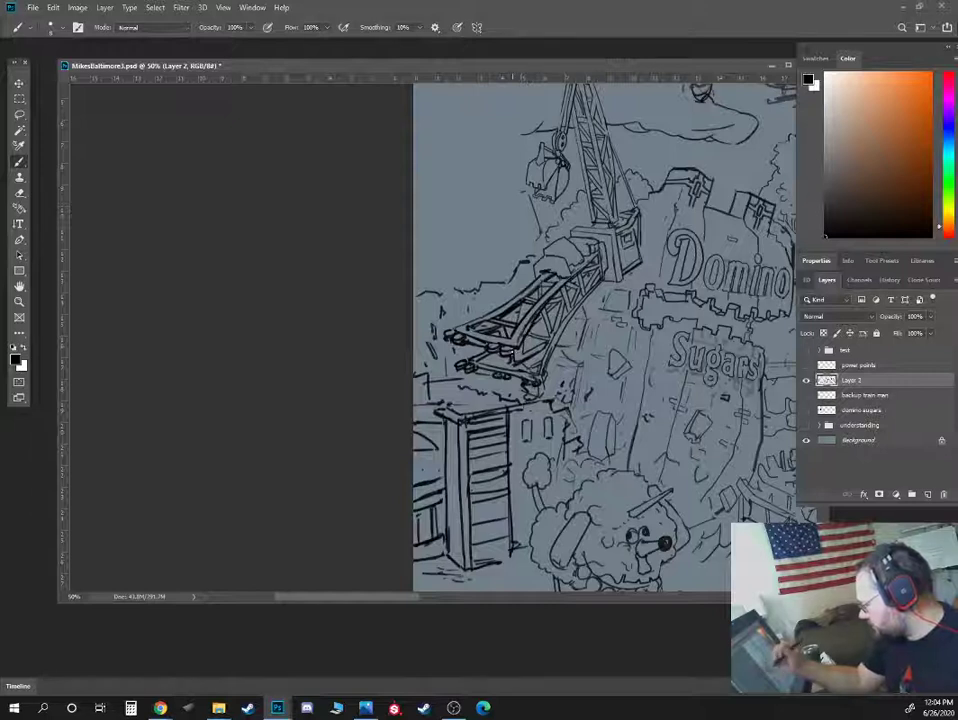
# - Clean up the crane section's lower rail, redraw the small wheels beneath it, and add short vertical brick marks to the building's slatted wall
pyautogui.press('e')
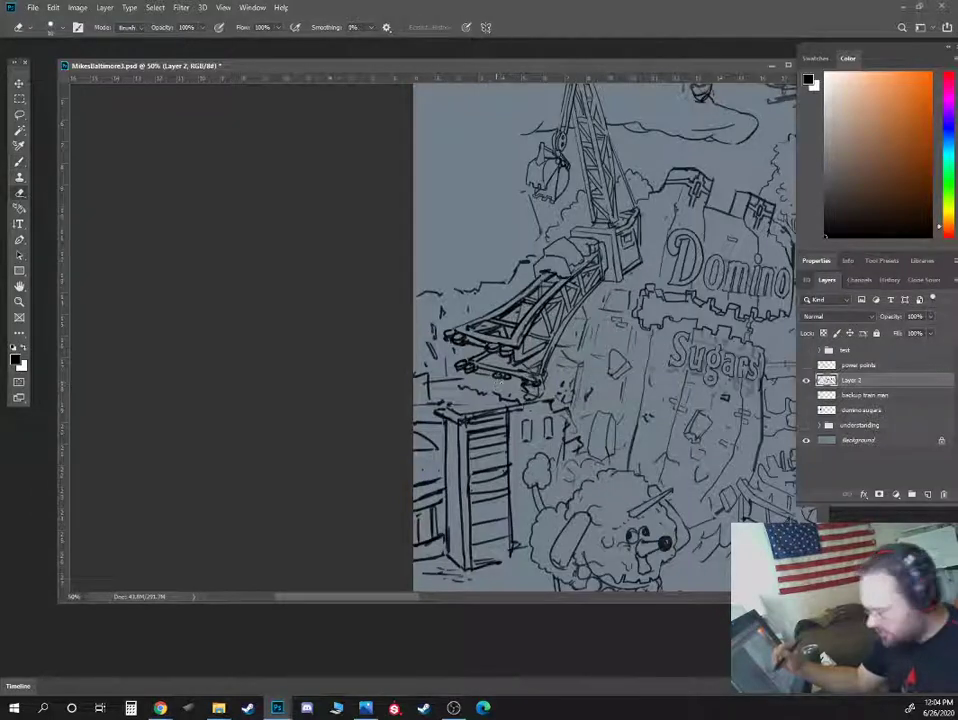
pyautogui.moveTo(527, 383)
pyautogui.mouseDown()
pyautogui.moveTo(513, 359)
pyautogui.moveTo(524, 359)
pyautogui.mouseUp()
pyautogui.press('b')
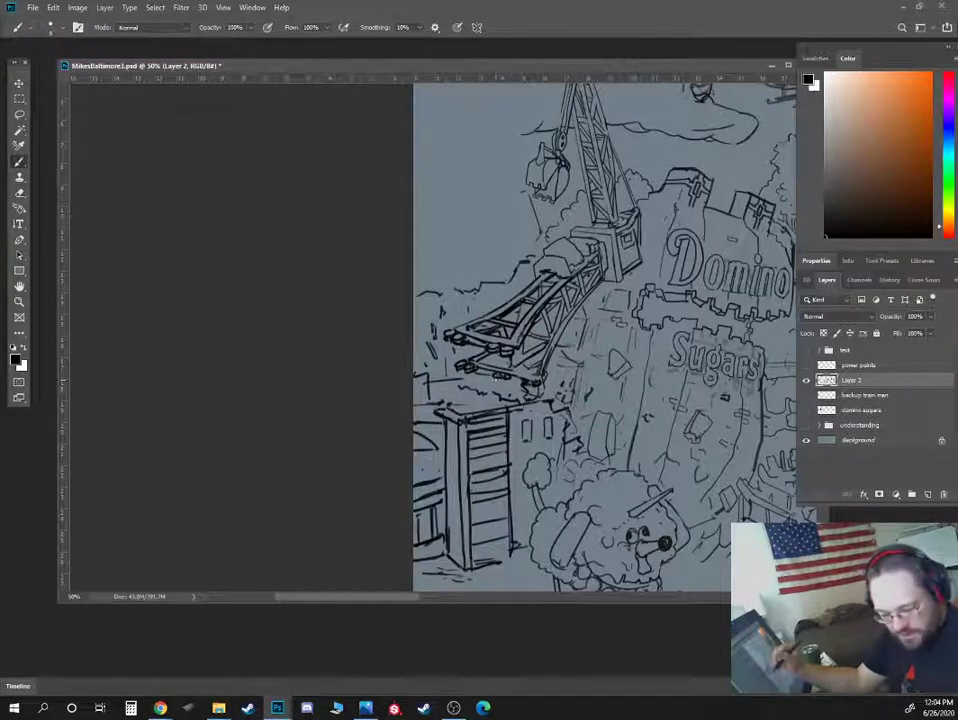
pyautogui.press('e')
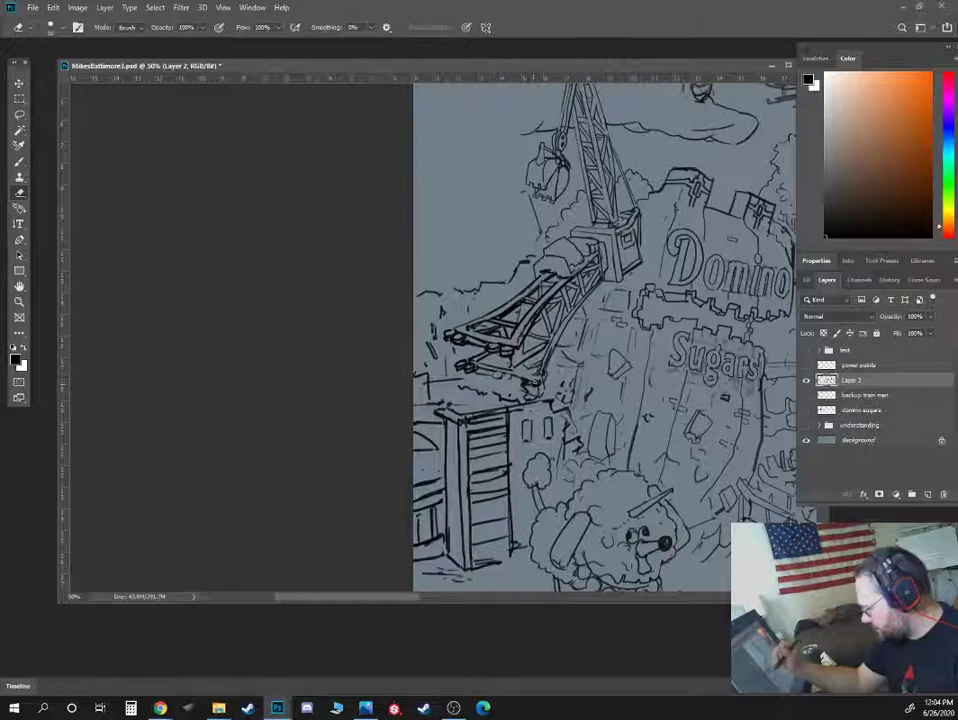
pyautogui.press('b')
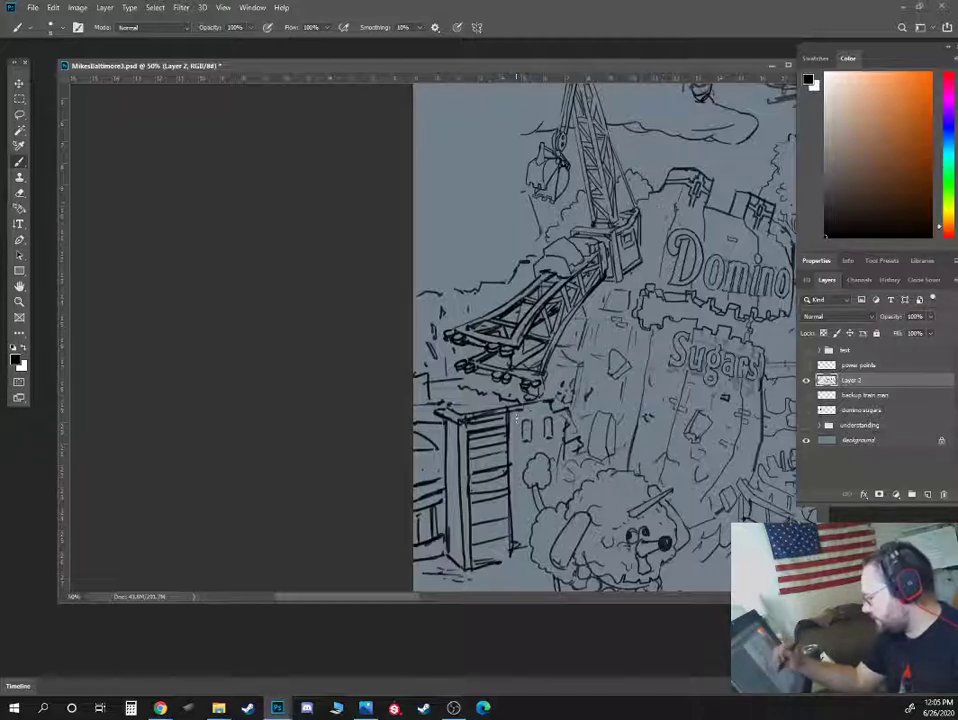
pyautogui.moveTo(516, 456); pyautogui.dragTo(532, 326)
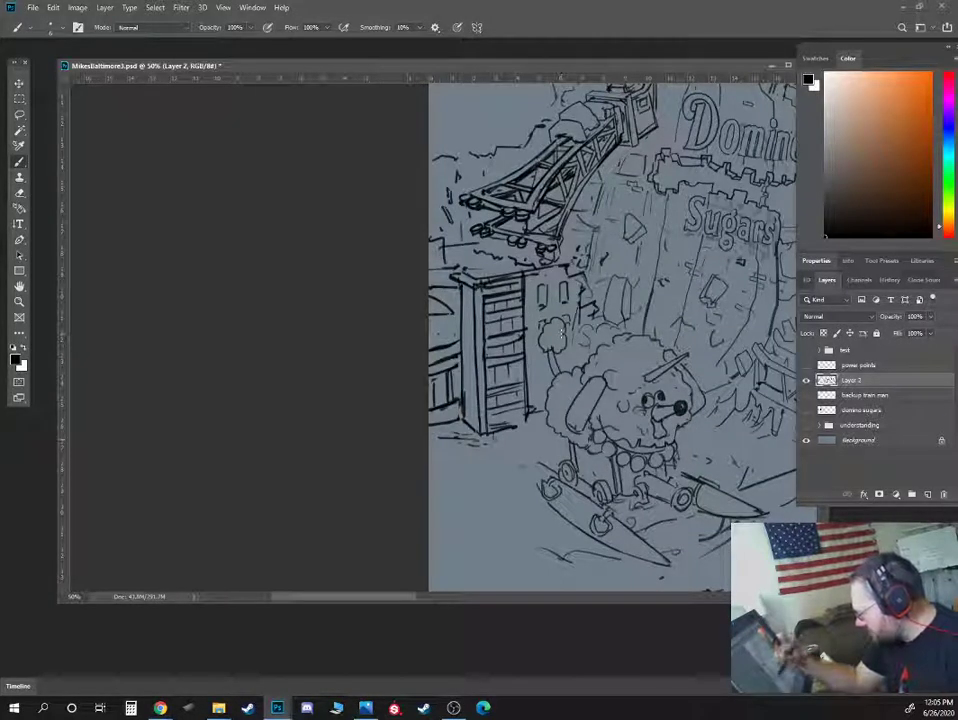
# - Sketch a whirligig above the treeline behind the crane, with a slanted arm, an oval wheel, a round face and a spoked disc
pyautogui.moveTo(577, 207); pyautogui.dragTo(587, 384)
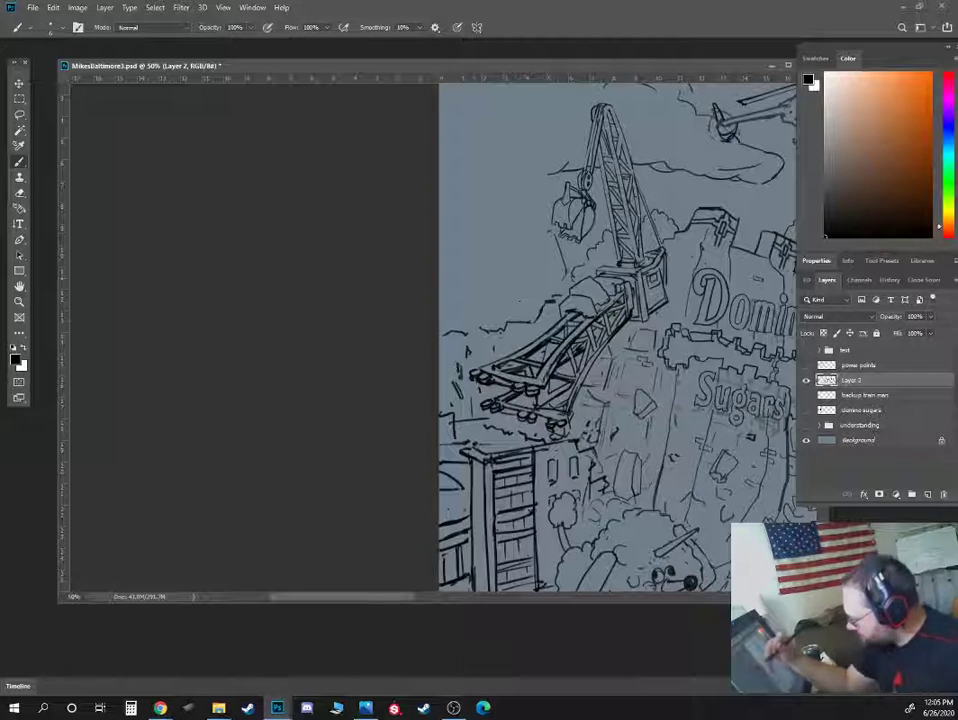
pyautogui.moveTo(501, 339); pyautogui.dragTo(476, 286)
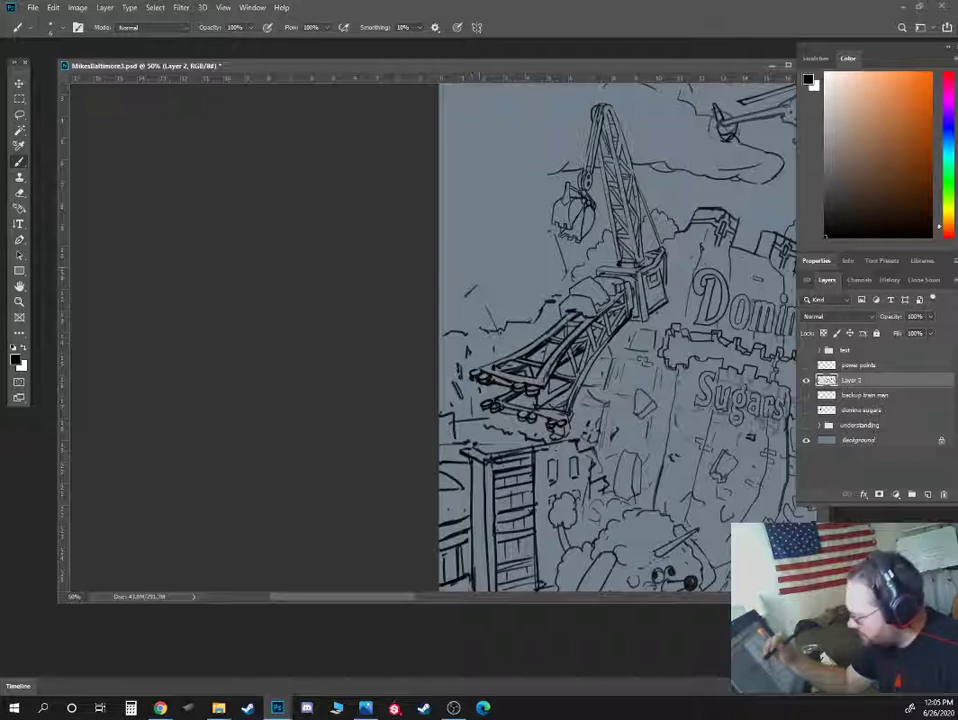
pyautogui.moveTo(478, 251)
pyautogui.mouseDown()
pyautogui.moveTo(462, 274)
pyautogui.moveTo(480, 250)
pyautogui.moveTo(506, 308)
pyautogui.moveTo(506, 298)
pyautogui.moveTo(529, 318)
pyautogui.mouseUp()
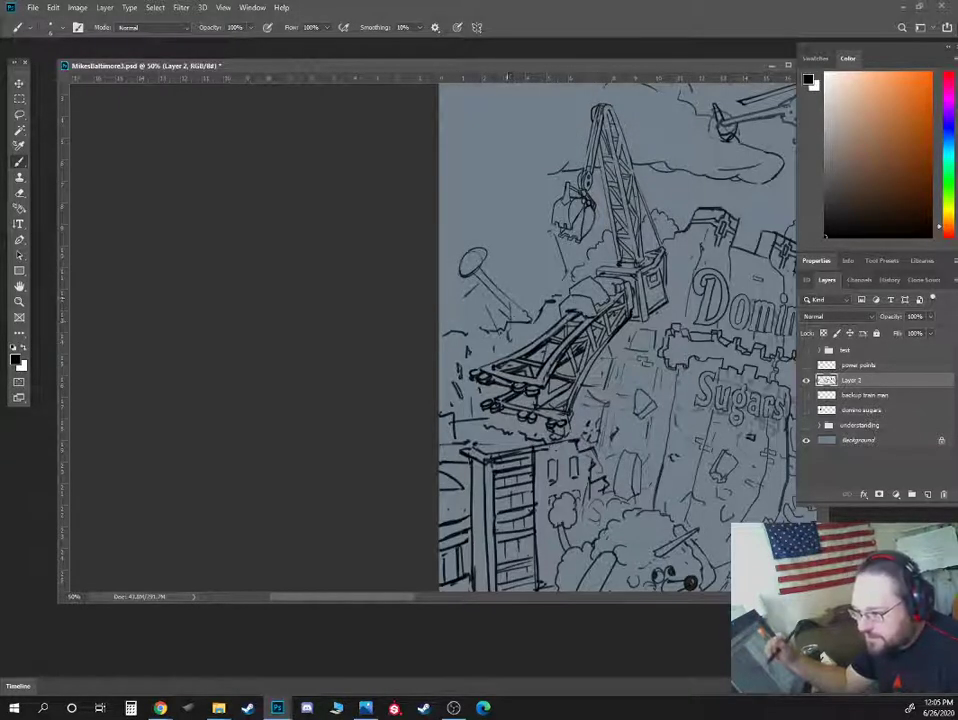
pyautogui.moveTo(508, 293)
pyautogui.mouseDown()
pyautogui.moveTo(505, 268)
pyautogui.moveTo(516, 305)
pyautogui.moveTo(524, 296)
pyautogui.mouseUp()
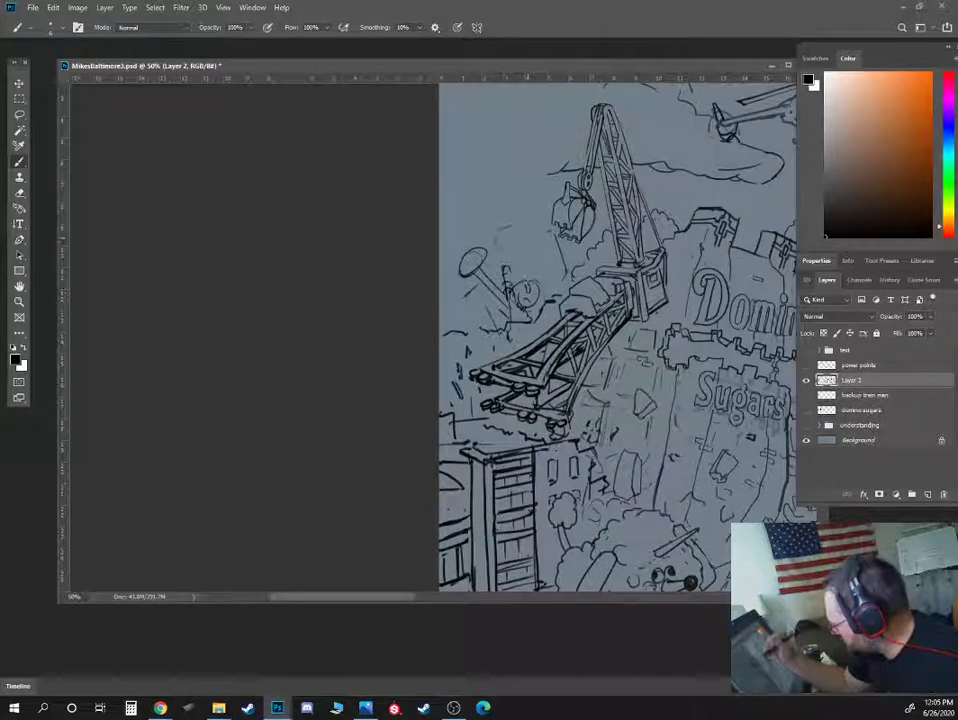
pyautogui.moveTo(505, 233)
pyautogui.mouseDown()
pyautogui.moveTo(505, 246)
pyautogui.moveTo(521, 243)
pyautogui.moveTo(520, 234)
pyautogui.moveTo(465, 262)
pyautogui.moveTo(478, 250)
pyautogui.moveTo(474, 257)
pyautogui.mouseUp()
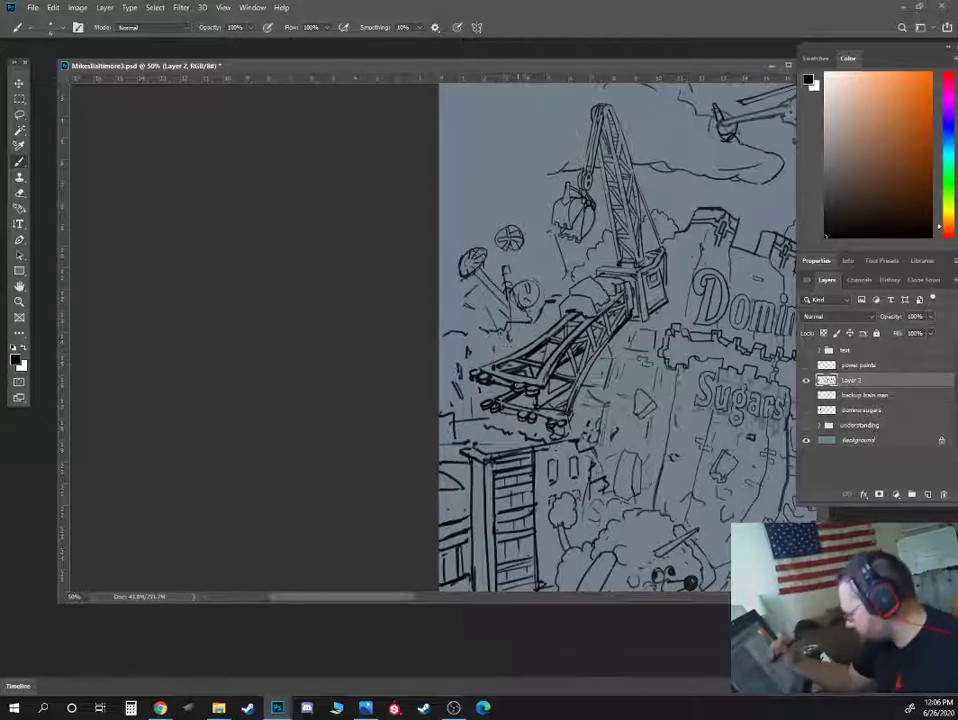
# - Erase the treeline beneath the whirligig, draw its supporting pole, and darken the top of its small central spire
pyautogui.press('e')
pyautogui.moveTo(530, 320)
pyautogui.mouseDown()
pyautogui.moveTo(507, 326)
pyautogui.moveTo(506, 311)
pyautogui.moveTo(515, 342)
pyautogui.moveTo(523, 340)
pyautogui.mouseUp()
pyautogui.press('b')
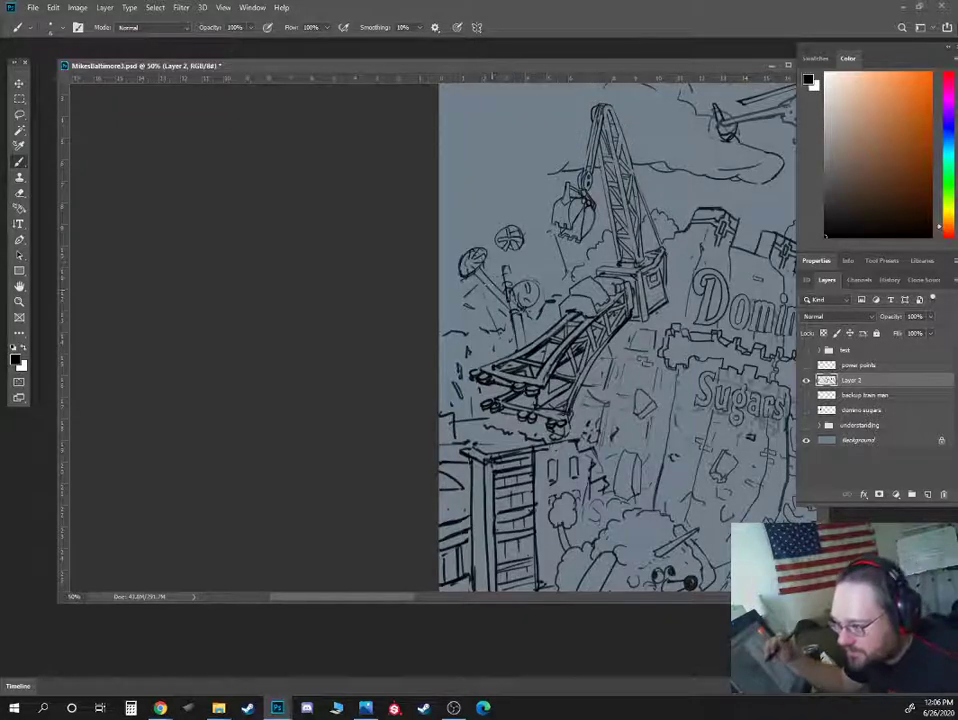
pyautogui.moveTo(506, 281); pyautogui.dragTo(509, 268)
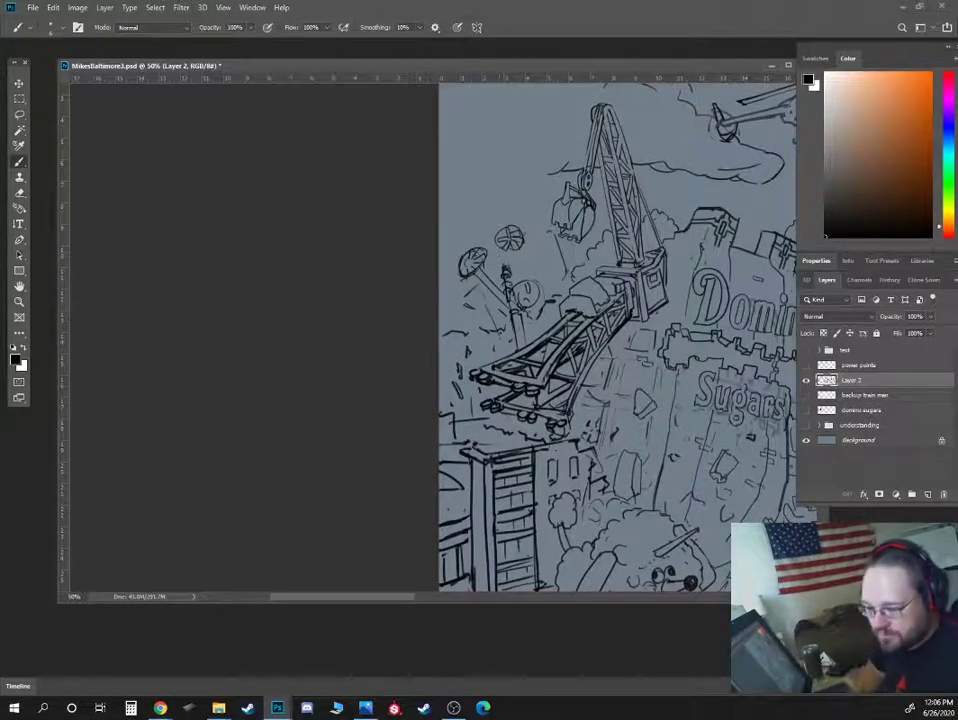
# - Switch to Chrome and examine reference photos of the American Visionary Art Museum's whirligig, including the related images of its arms and wheels
pyautogui.click(160, 708)
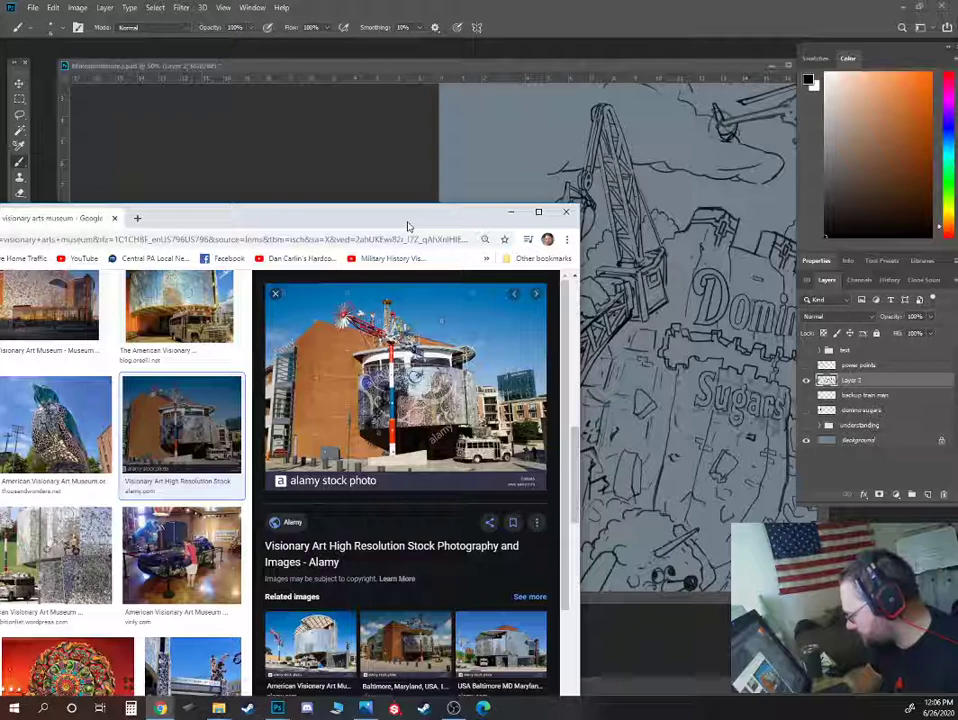
pyautogui.moveTo(407, 226); pyautogui.dragTo(957, 224)
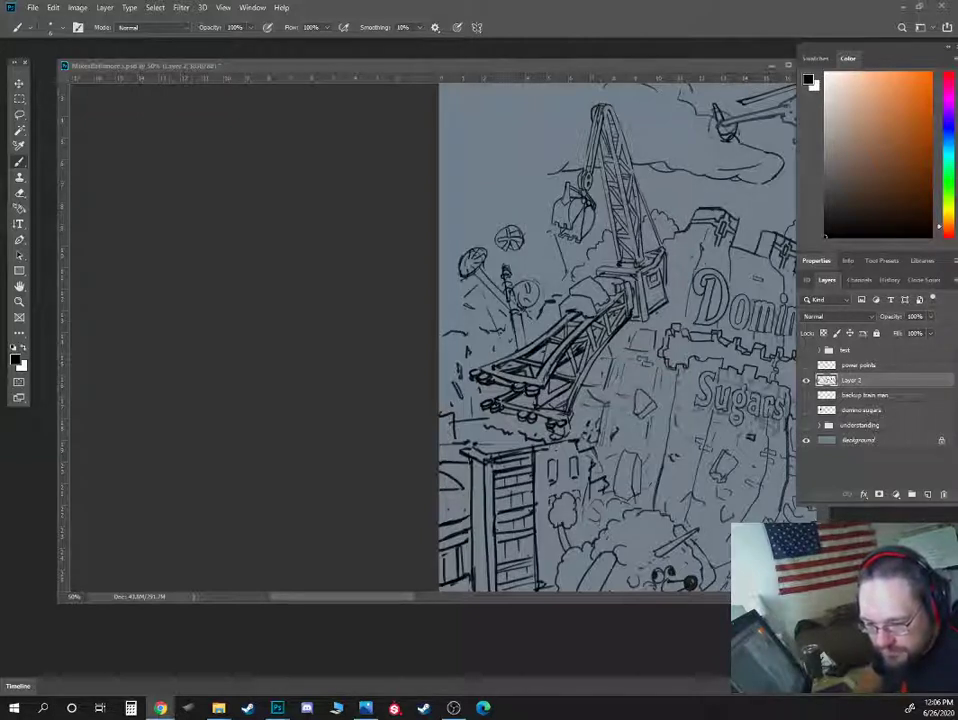
pyautogui.moveTo(0, 184); pyautogui.dragTo(336, 184)
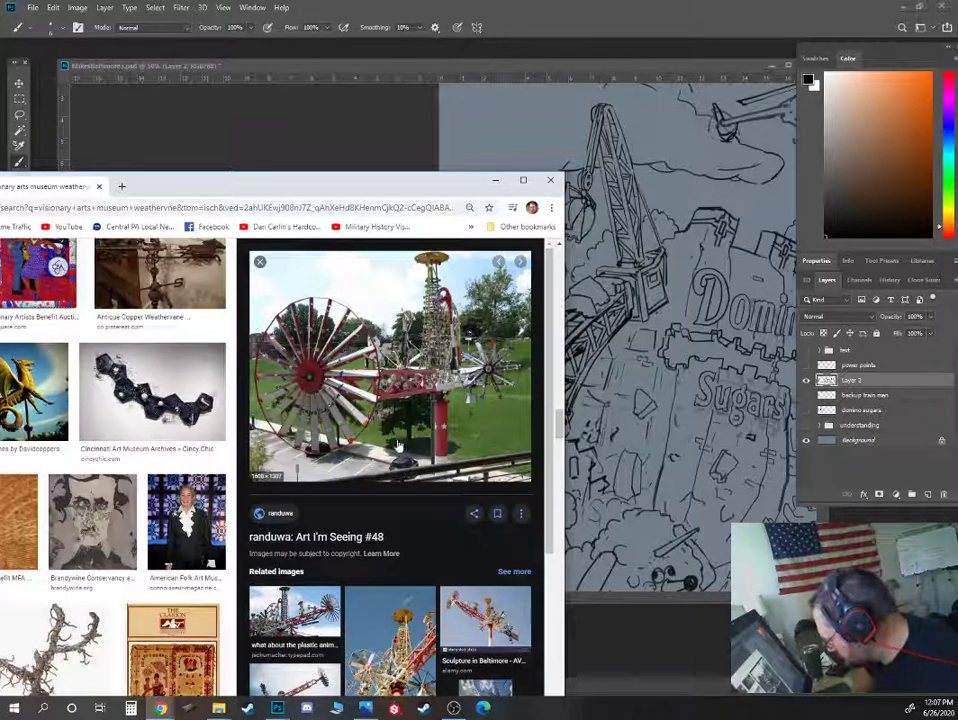
pyautogui.click(279, 617)
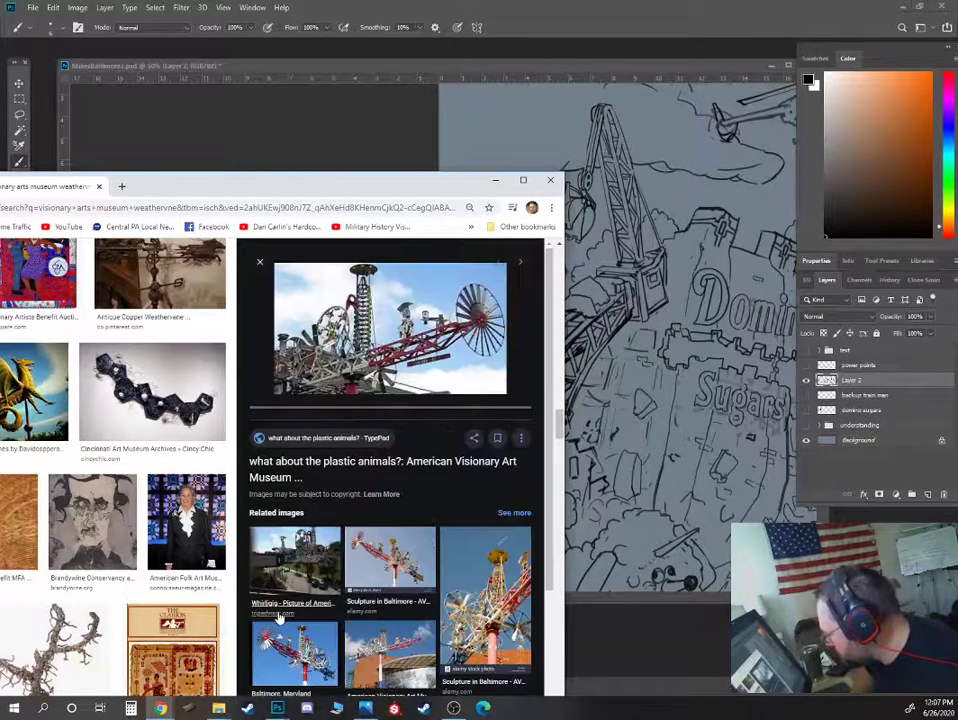
pyautogui.click(390, 562)
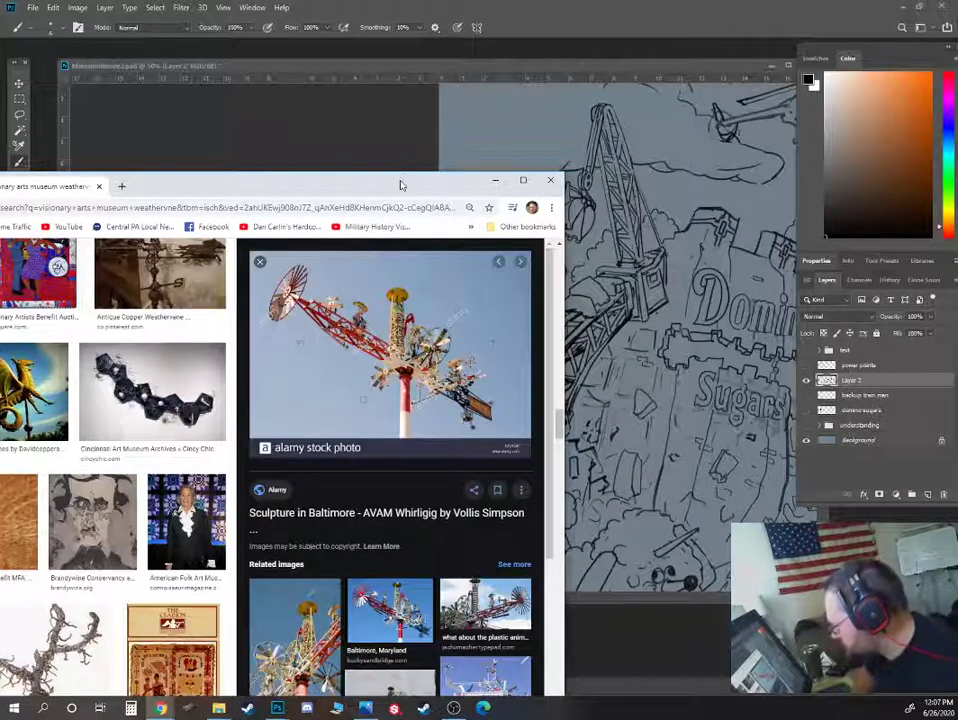
pyautogui.moveTo(401, 186); pyautogui.dragTo(0, 130)
# - Back in Photoshop, add a small spoked wheel beside the whirligig, erase its plain slanted arm, and redraw the arm as dark latticework
pyautogui.click(480, 280)
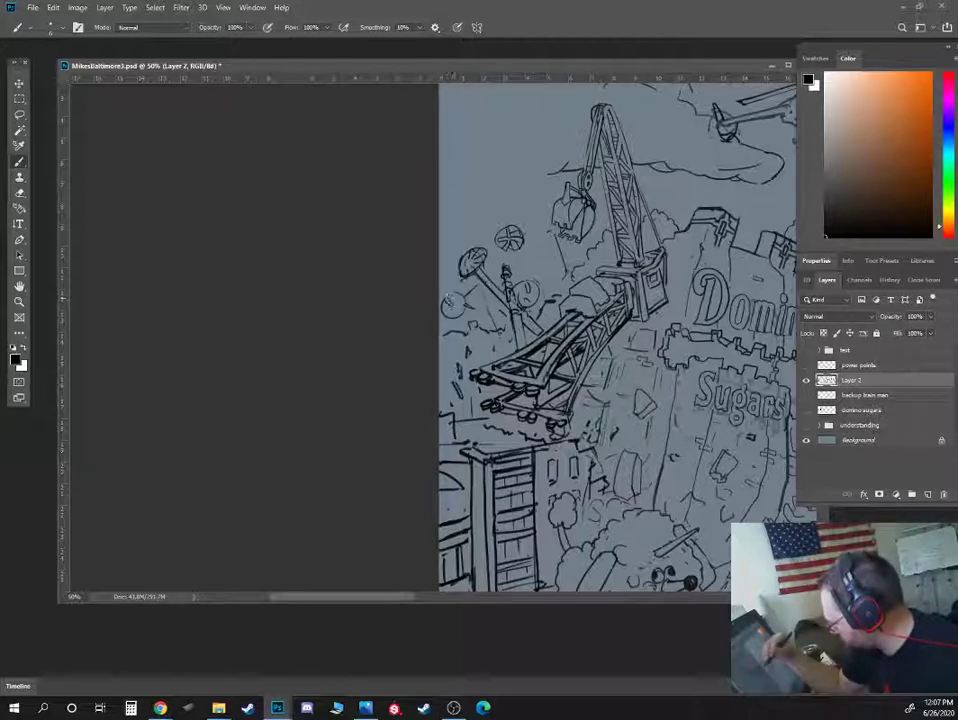
pyautogui.moveTo(449, 298); pyautogui.dragTo(452, 312)
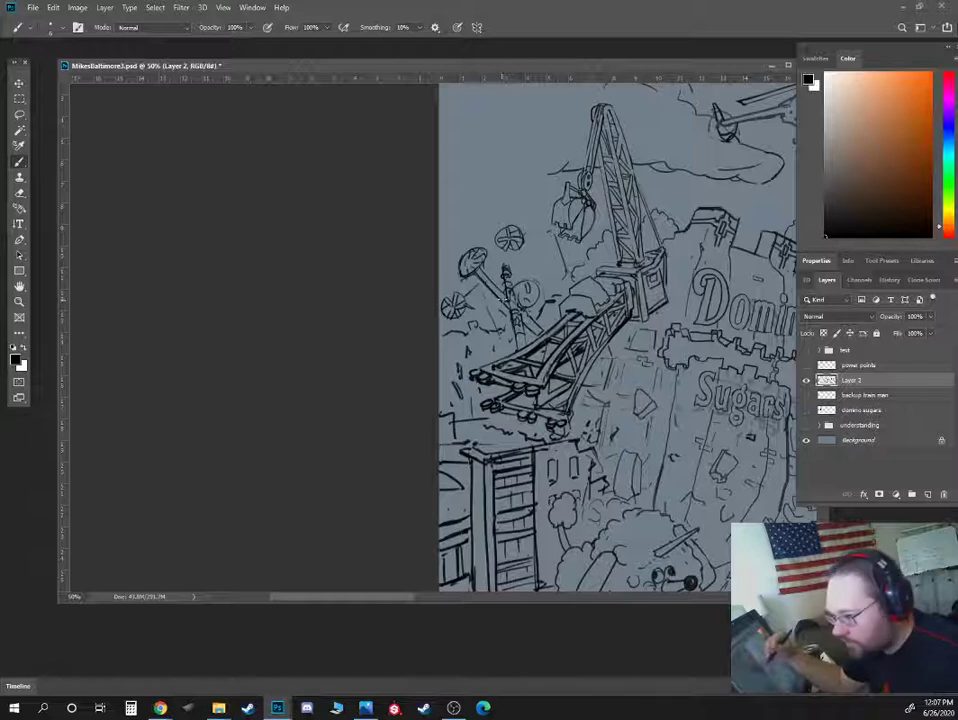
pyautogui.press('e')
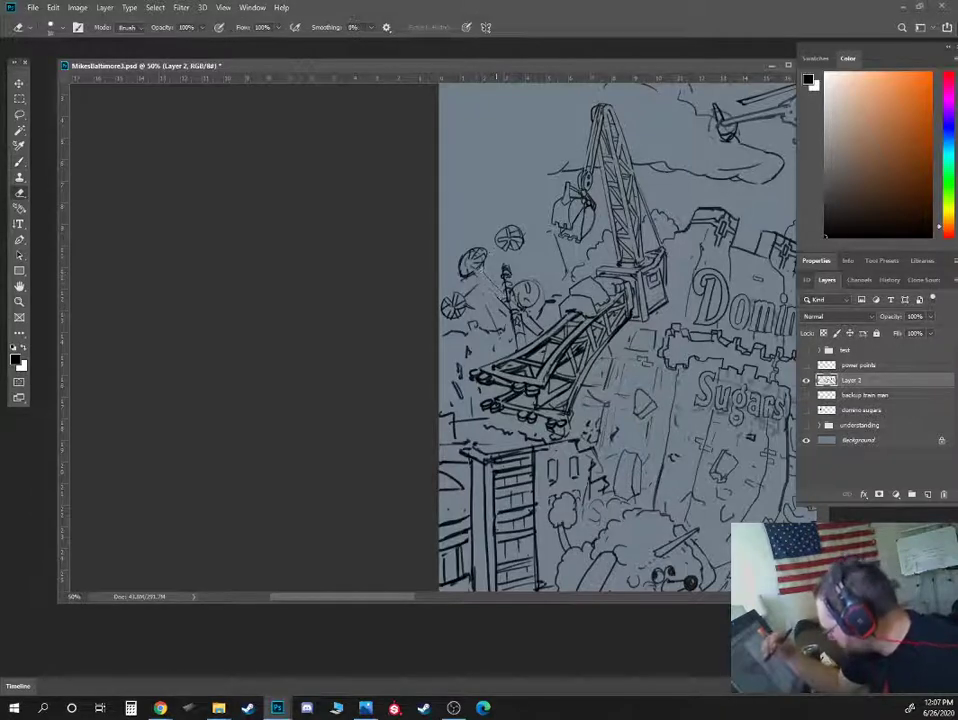
pyautogui.press('b')
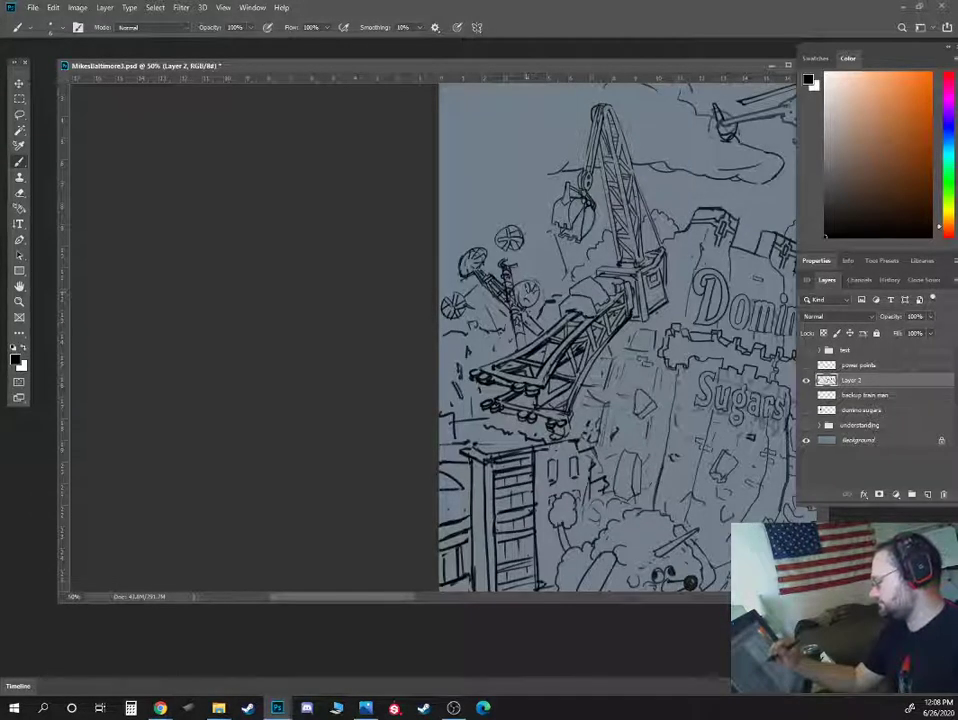
# - Extend the clouds above the crane and whirligig toward the canvas corner with loose curved brush strokes
pyautogui.moveTo(672, 279); pyautogui.dragTo(517, 267)
pyautogui.moveTo(621, 237); pyautogui.dragTo(612, 368)
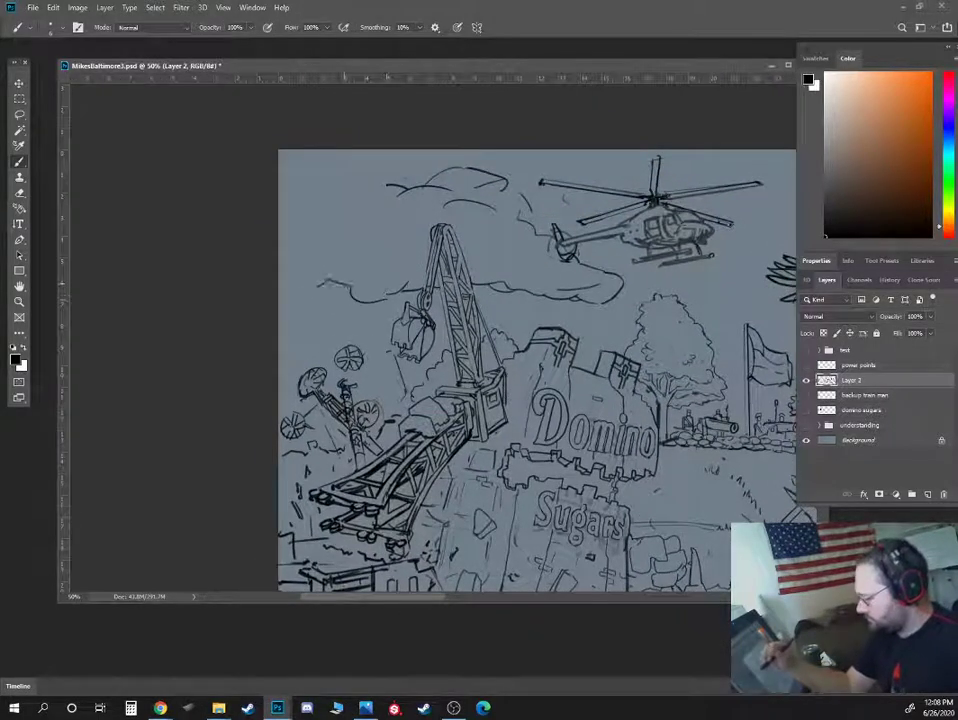
pyautogui.moveTo(292, 190)
pyautogui.mouseDown()
pyautogui.moveTo(322, 174)
pyautogui.moveTo(352, 180)
pyautogui.mouseUp()
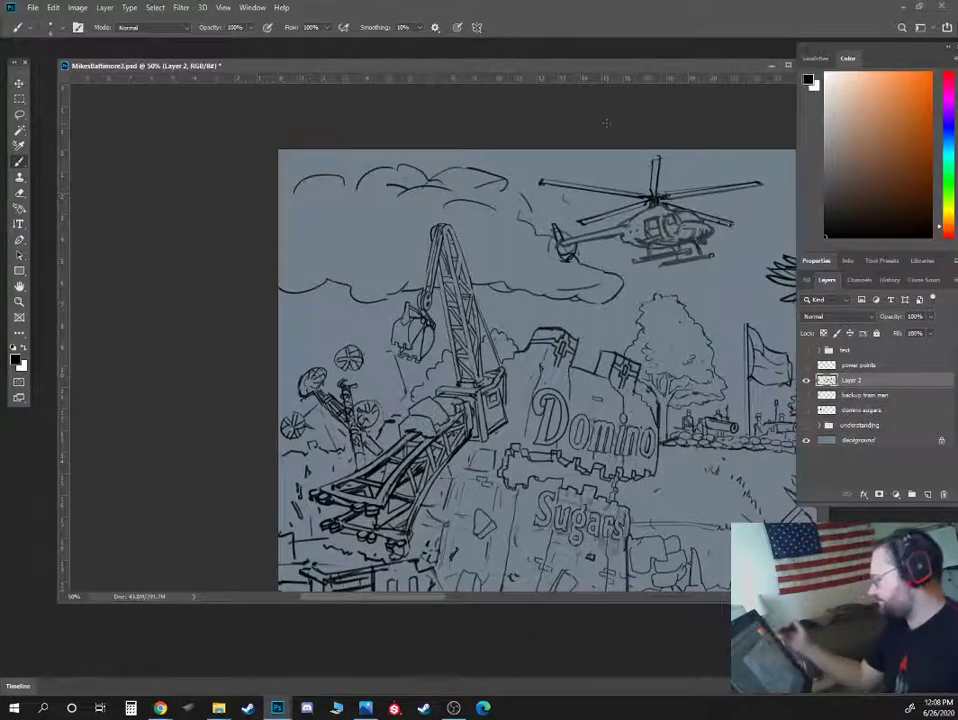
# - Select the whole canvas, check the composition's balance against a vertical guide through its centre, and remove the guide
pyautogui.hotkey('ctrl', '-')
pyautogui.hotkey('ctrl', '-')
pyautogui.hotkey('ctrl', '-')
pyautogui.hotkey('ctrl', '-')
pyautogui.hotkey('ctrl', '+')
pyautogui.moveTo(589, 332); pyautogui.dragTo(438, 301)
pyautogui.moveTo(487, 333); pyautogui.dragTo(422, 327)
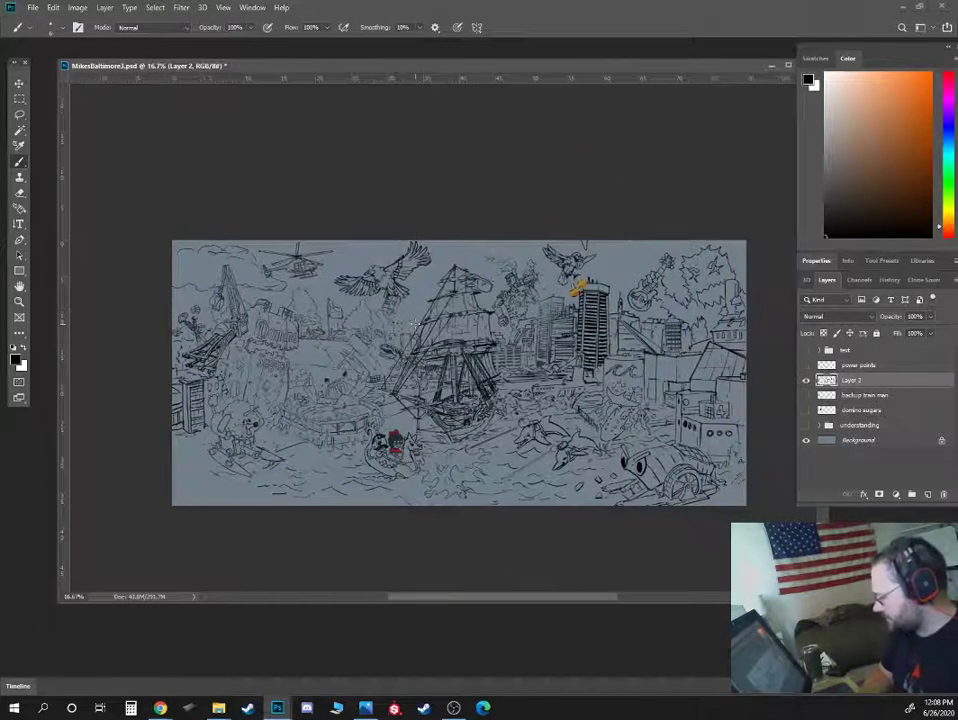
pyautogui.hotkey('ctrl', 'a')
pyautogui.moveTo(64, 252); pyautogui.dragTo(459, 284)
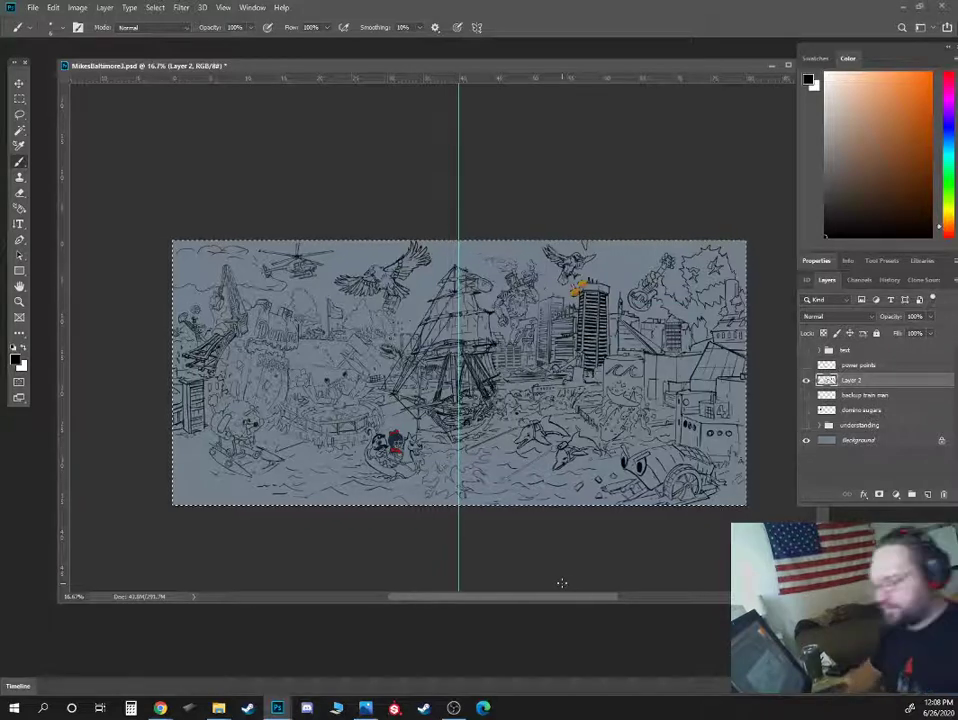
pyautogui.press('v')
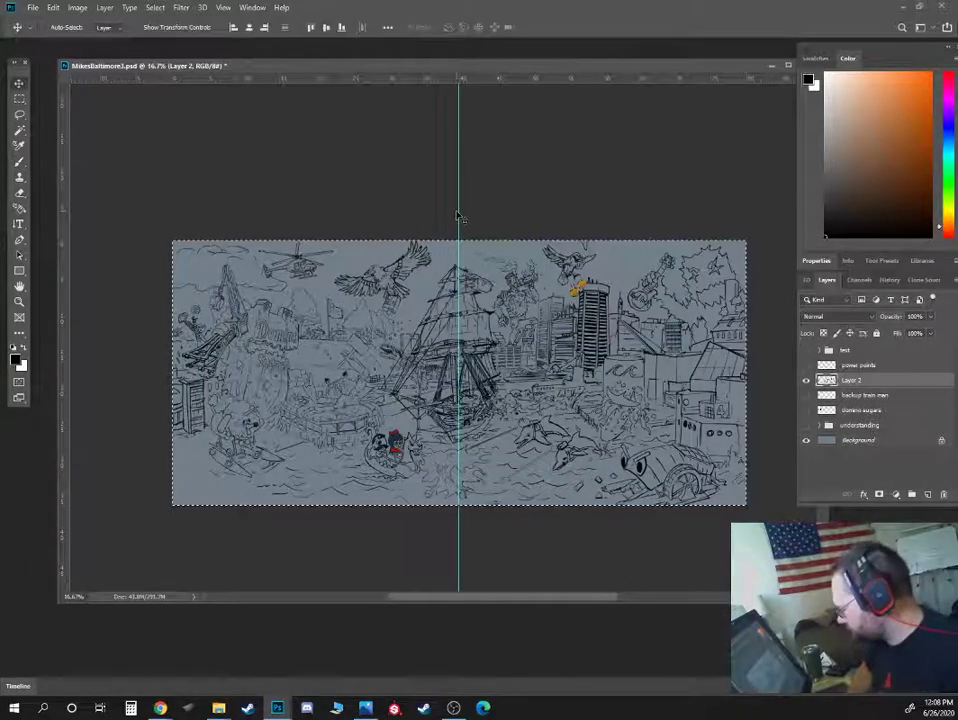
pyautogui.moveTo(460, 210); pyautogui.dragTo(460, 180)
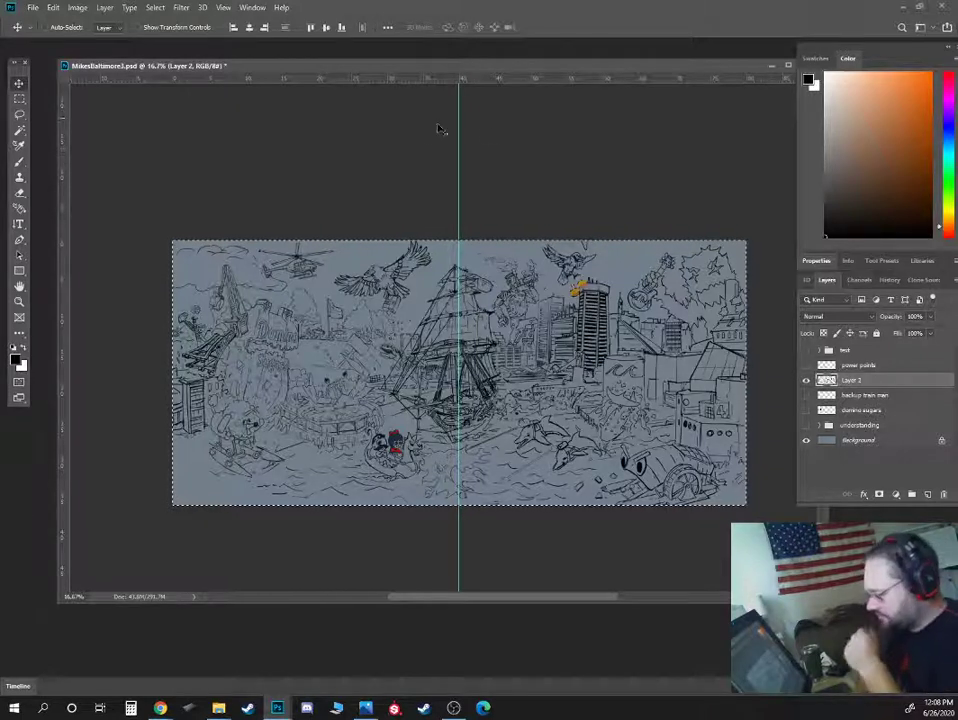
pyautogui.moveTo(459, 180); pyautogui.dragTo(66, 200)
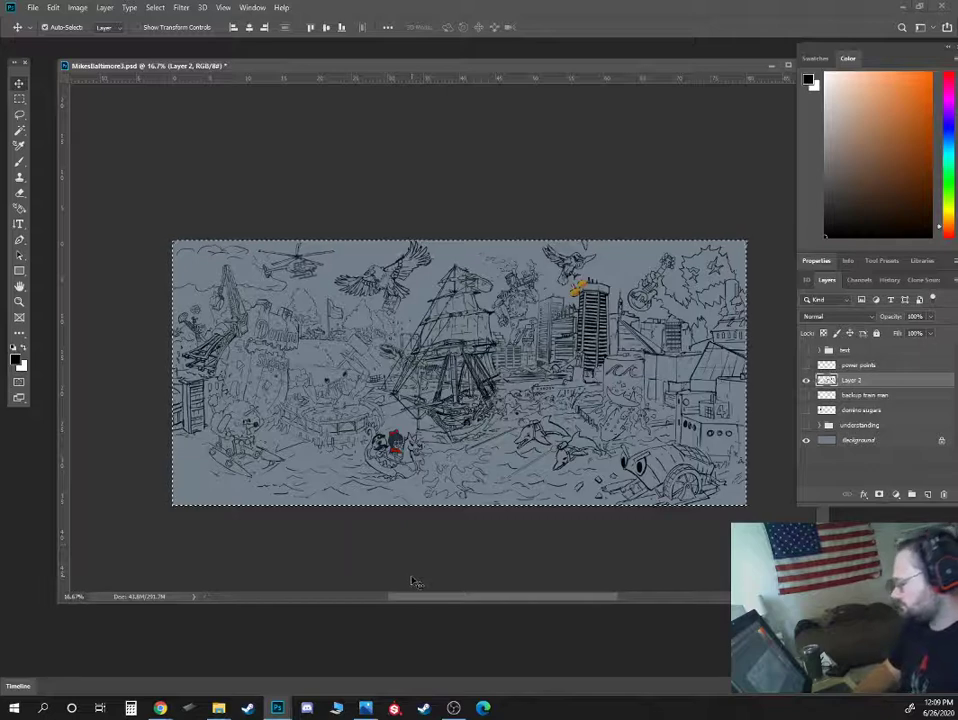
# - Review the harbor composition around the ship and hide the document's rulers
pyautogui.scroll(1, 382, 590)
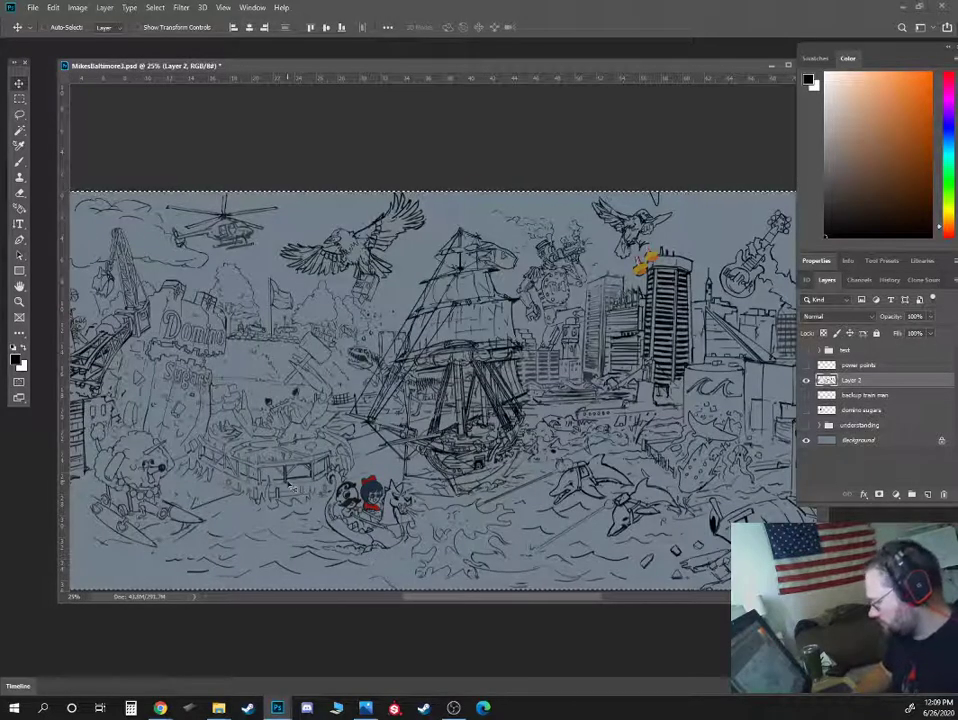
pyautogui.moveTo(243, 478); pyautogui.dragTo(353, 403)
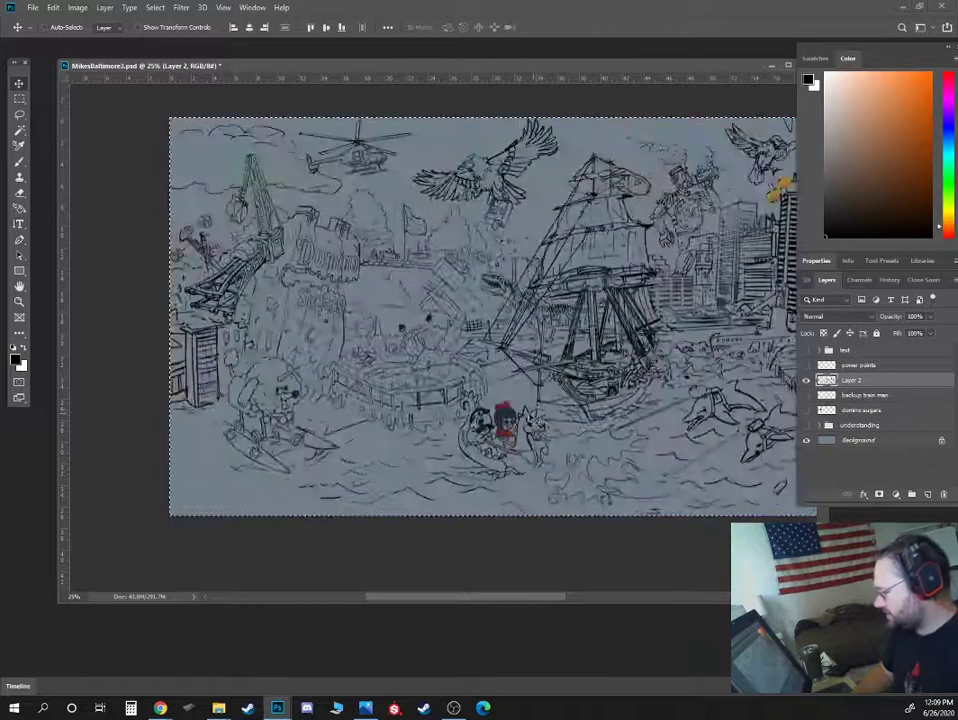
pyautogui.moveTo(524, 252); pyautogui.dragTo(419, 261)
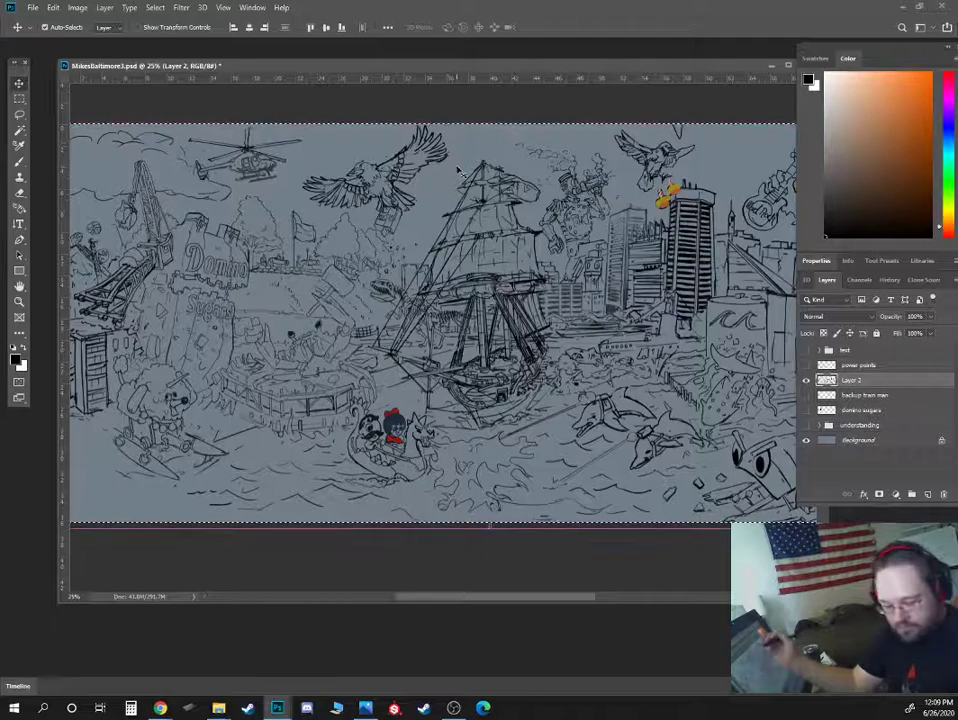
pyautogui.hotkey('ctrl', 'r')
pyautogui.hotkey('ctrl', '+')
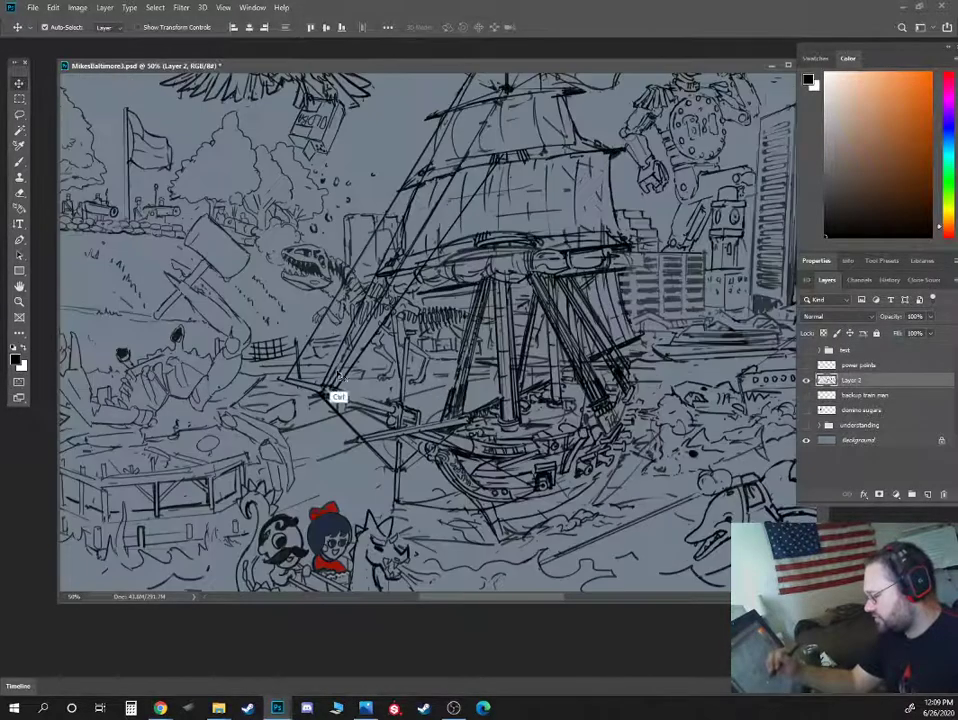
# - Thicken the crab's outline with the Brush along the underside of its raised claw arm, its lower body and one leg
pyautogui.moveTo(354, 388); pyautogui.dragTo(616, 286)
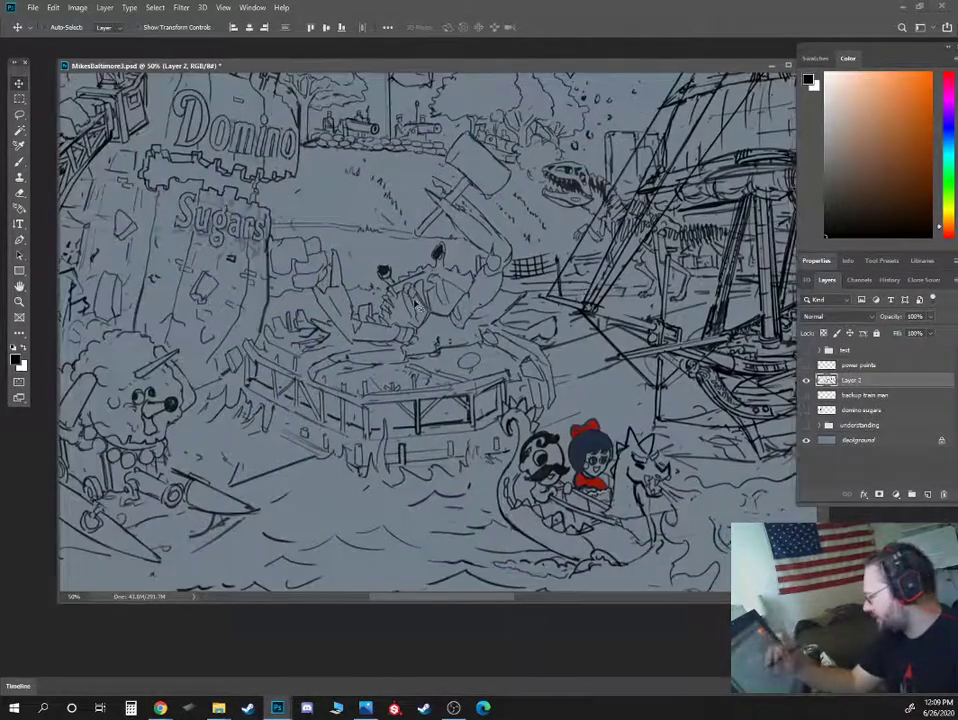
pyautogui.press('b')
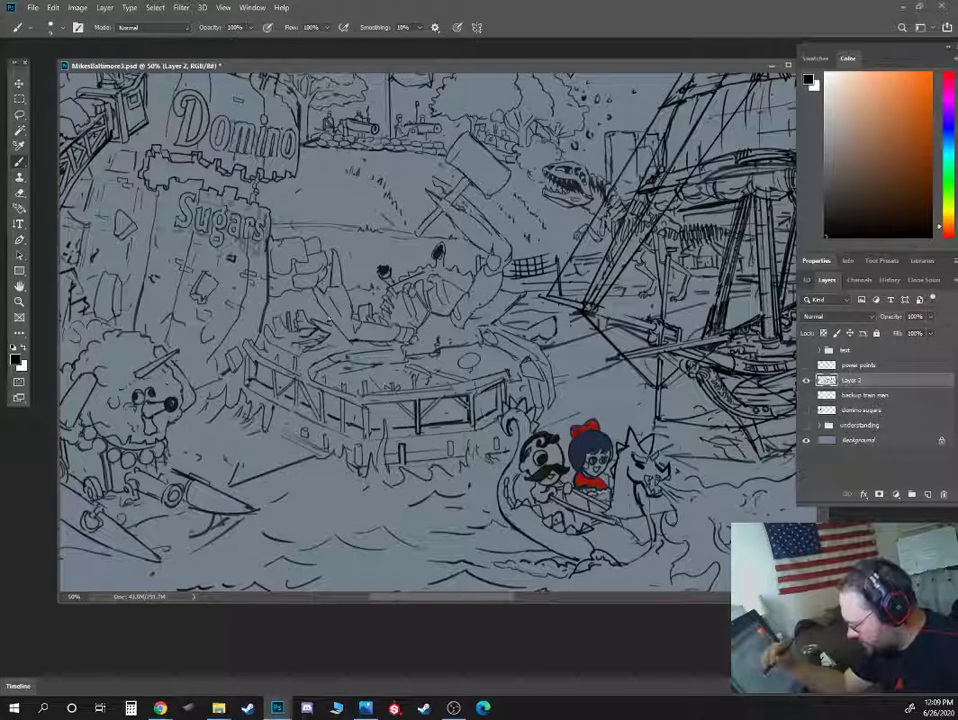
pyautogui.moveTo(317, 298)
pyautogui.mouseDown()
pyautogui.moveTo(352, 339)
pyautogui.moveTo(390, 343)
pyautogui.moveTo(406, 360)
pyautogui.mouseUp()
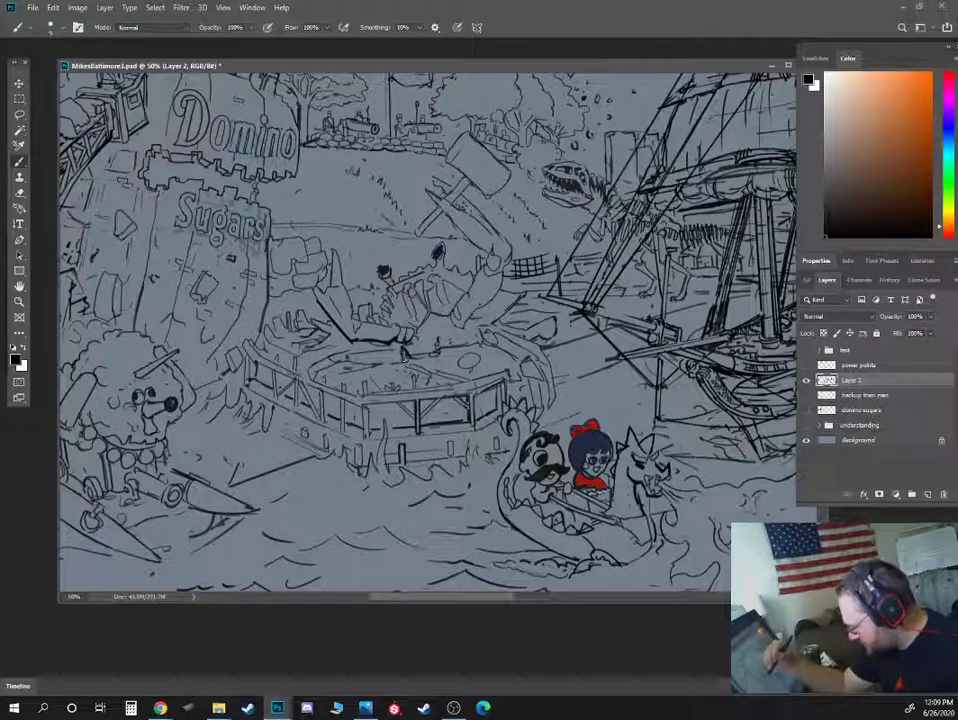
pyautogui.moveTo(301, 269)
pyautogui.mouseDown()
pyautogui.moveTo(359, 258)
pyautogui.moveTo(339, 233)
pyautogui.moveTo(311, 246)
pyautogui.moveTo(318, 225)
pyautogui.mouseUp()
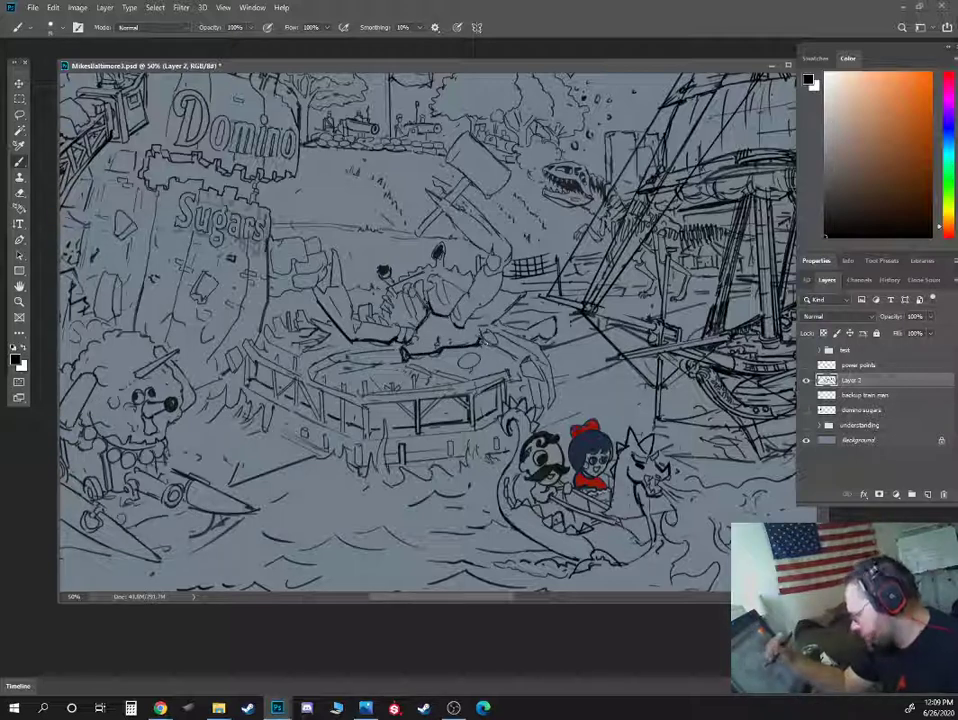
pyautogui.moveTo(481, 341); pyautogui.dragTo(530, 364)
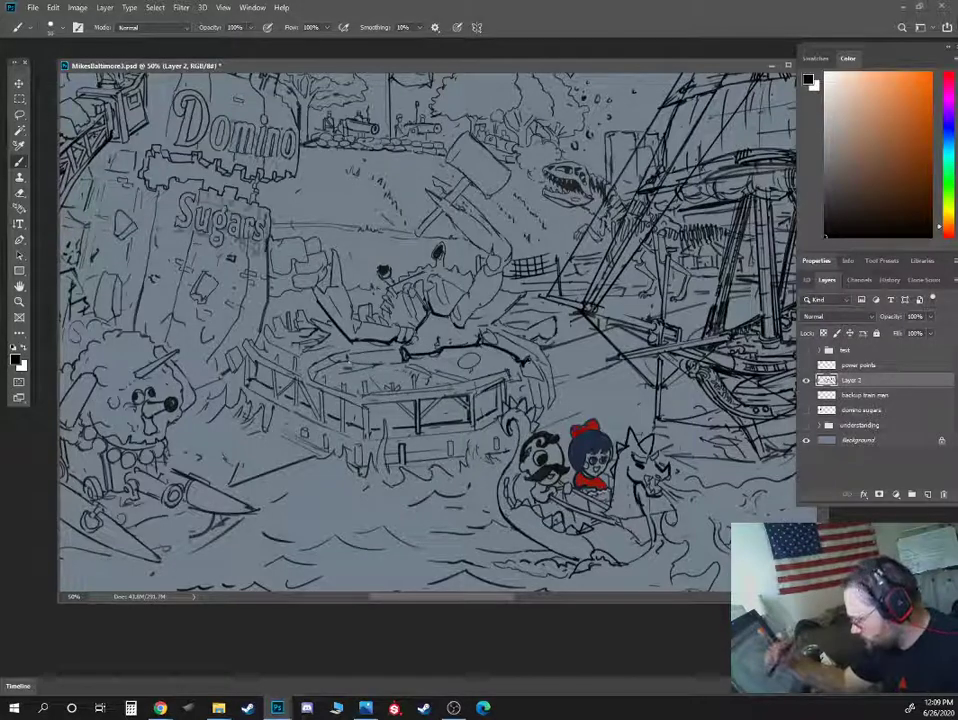
# - Darken the crab's opposite leg and the arm holding the mallet, and add small damage marks to the restaurant roof beneath it
pyautogui.moveTo(263, 270); pyautogui.dragTo(229, 286)
pyautogui.moveTo(380, 255)
pyautogui.mouseDown()
pyautogui.moveTo(401, 272)
pyautogui.moveTo(393, 301)
pyautogui.mouseUp()
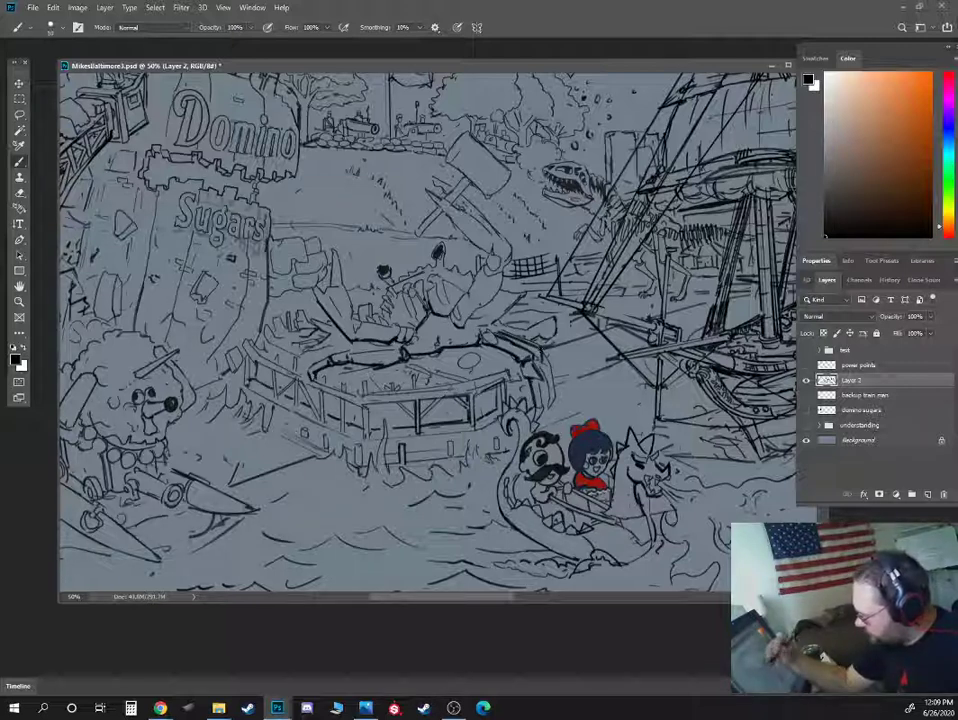
pyautogui.moveTo(474, 306)
pyautogui.mouseDown()
pyautogui.moveTo(492, 292)
pyautogui.moveTo(492, 264)
pyautogui.moveTo(505, 259)
pyautogui.mouseUp()
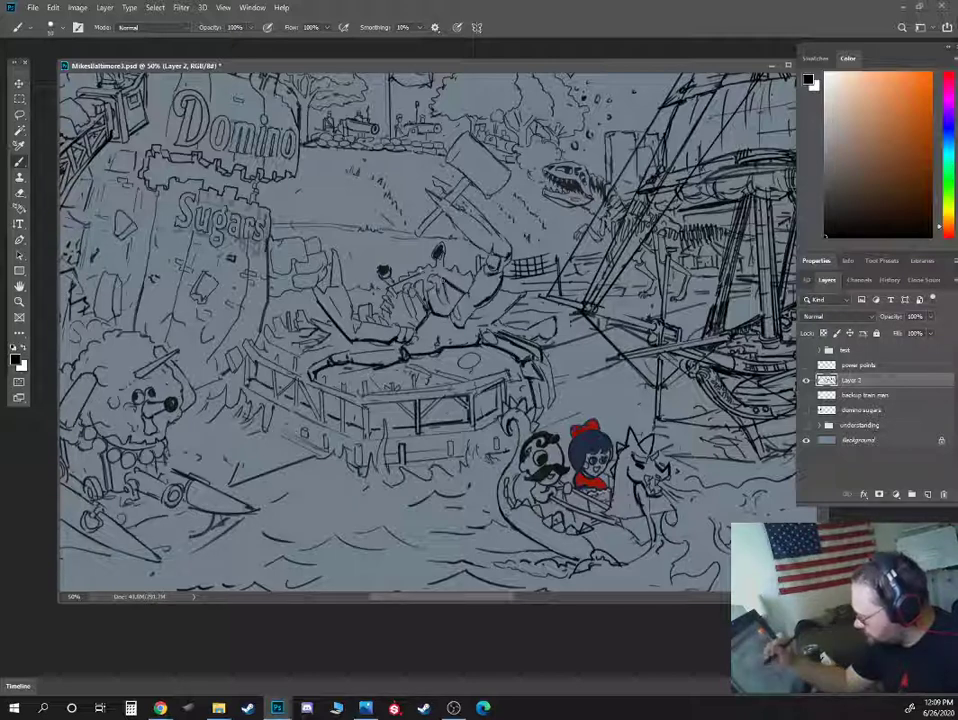
pyautogui.press(']')
pyautogui.moveTo(324, 268)
pyautogui.mouseDown()
pyautogui.moveTo(312, 276)
pyautogui.moveTo(325, 280)
pyautogui.mouseUp()
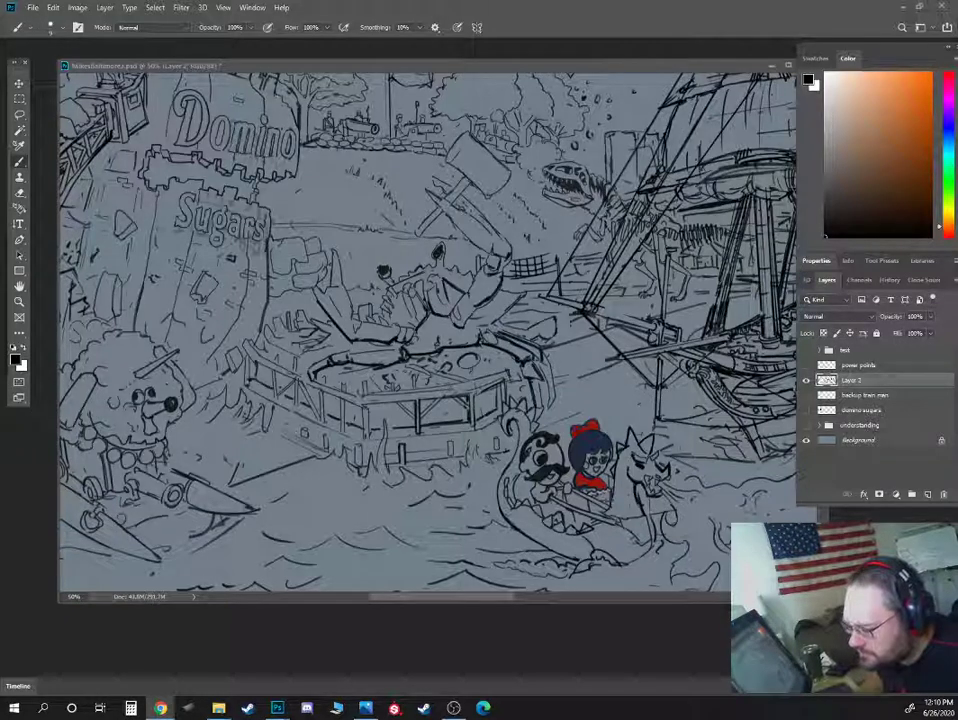
# - View the Rusty Scupper sign photo in Chrome, and in Photoshop erase the stray lines along the waterfront restaurant's front roof edge
pyautogui.moveTo(0, 180); pyautogui.dragTo(291, 212)
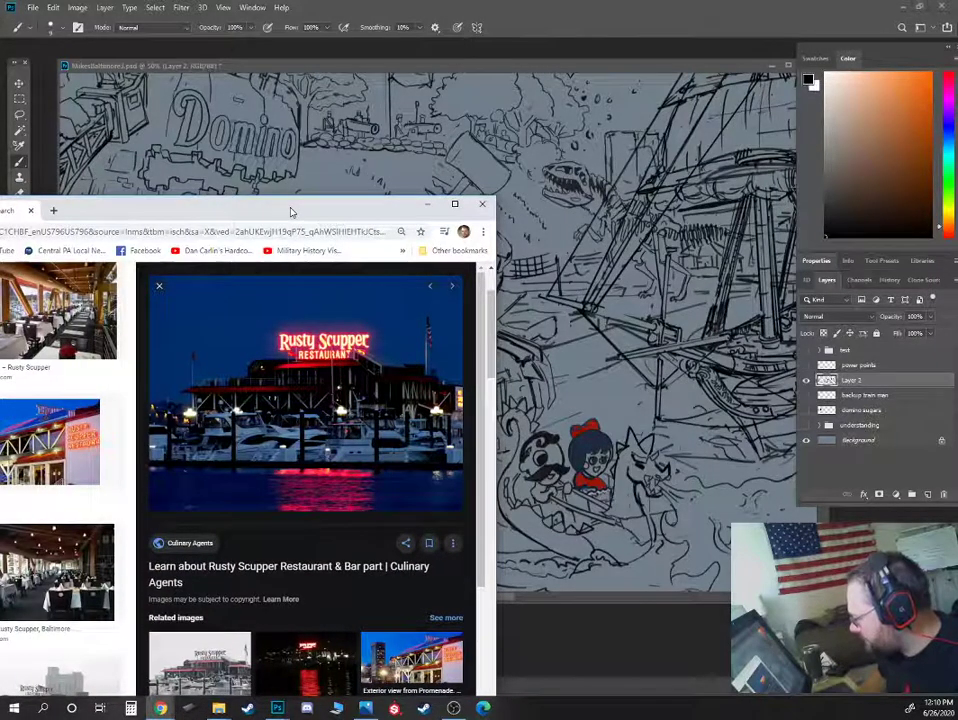
pyautogui.hotkey('alt', 'Tab')
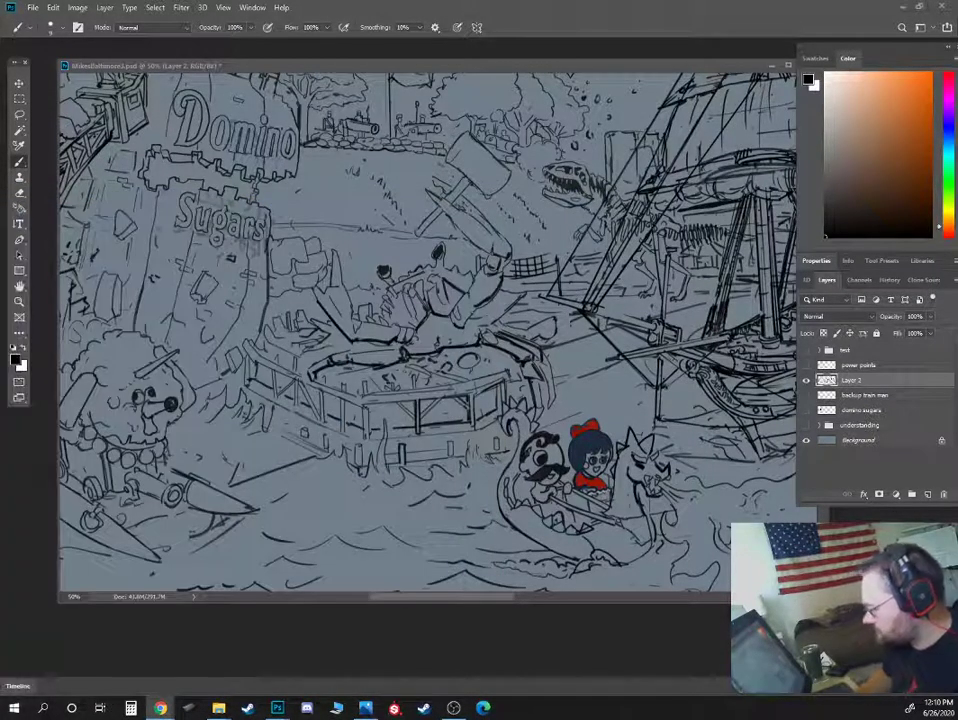
pyautogui.hotkey('ctrl', '=')
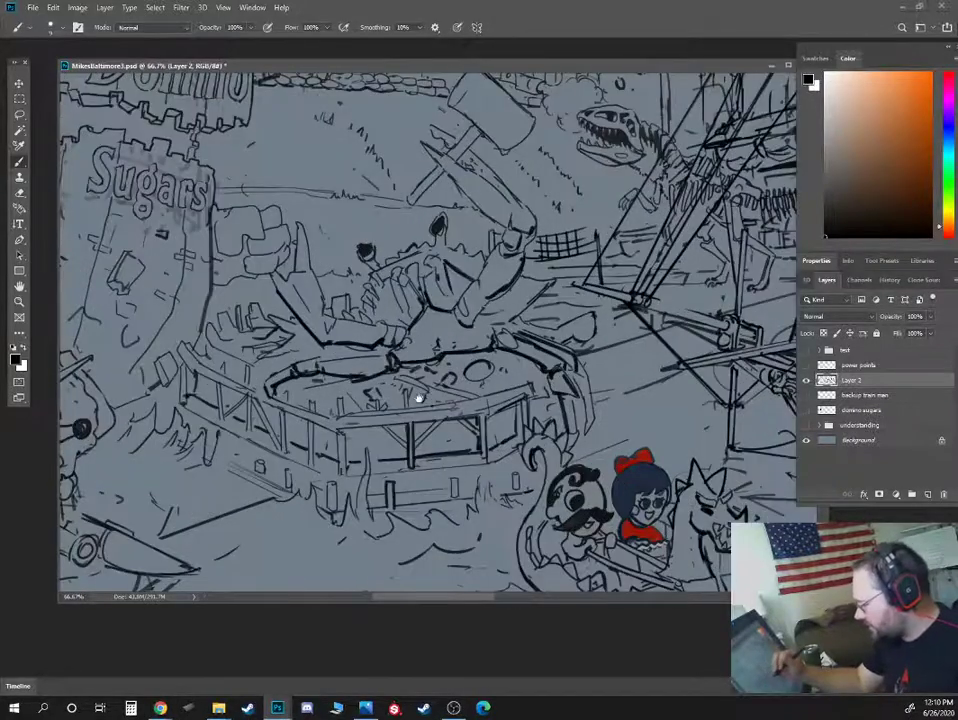
pyautogui.moveTo(425, 397); pyautogui.dragTo(475, 367)
pyautogui.press('e')
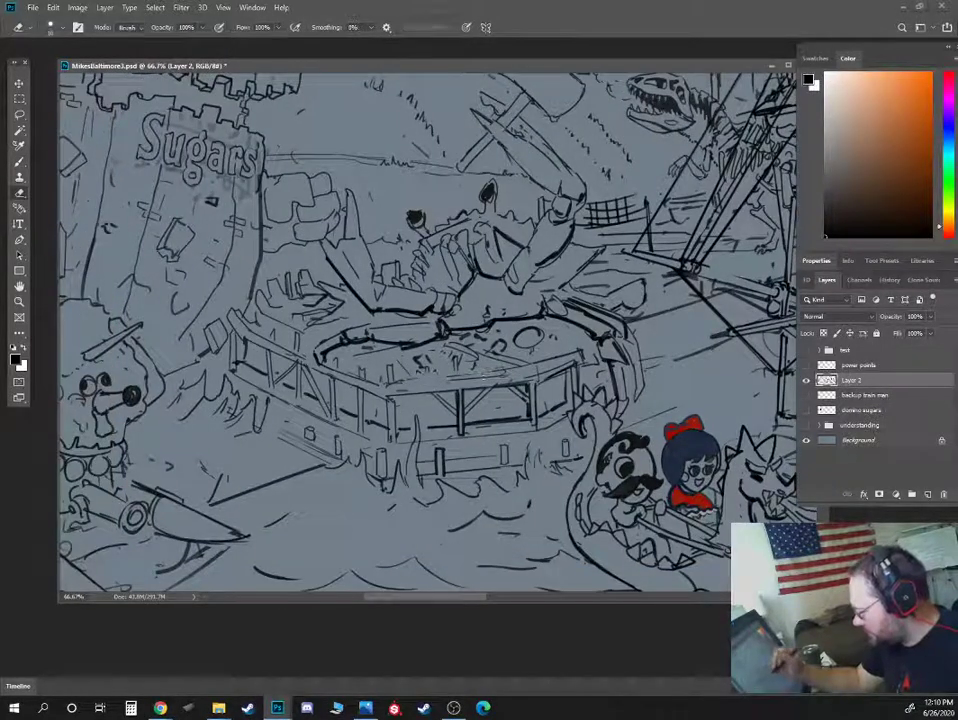
# - Letter "Rusty Scupper" with a smaller Brush along the front roof edge of the waterfront restaurant
pyautogui.press('b')
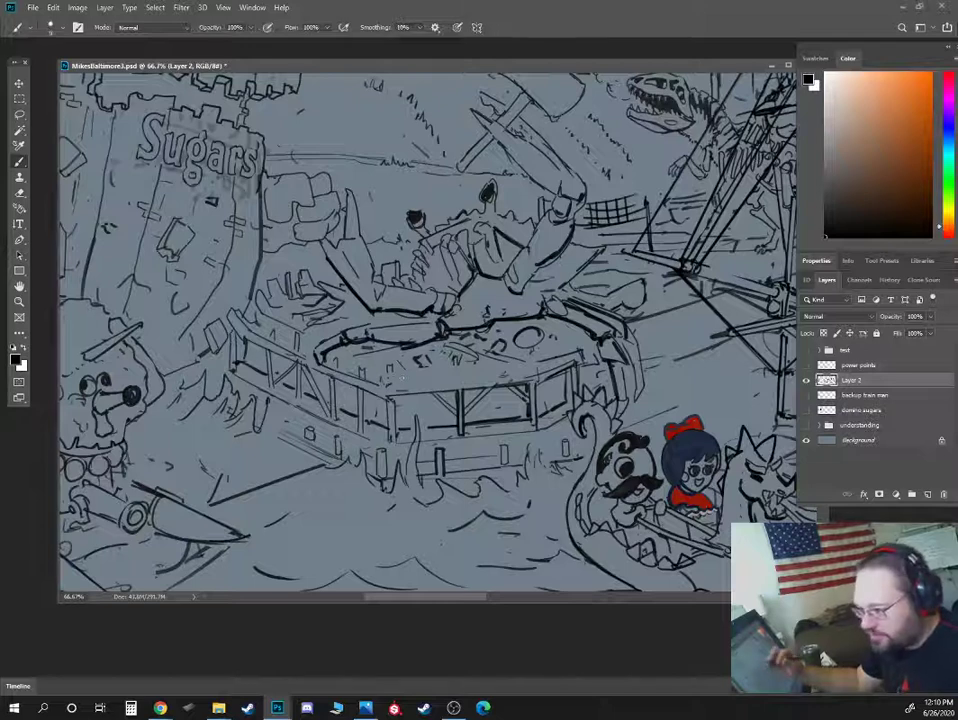
pyautogui.press('[')
pyautogui.press('[')
pyautogui.press('[')
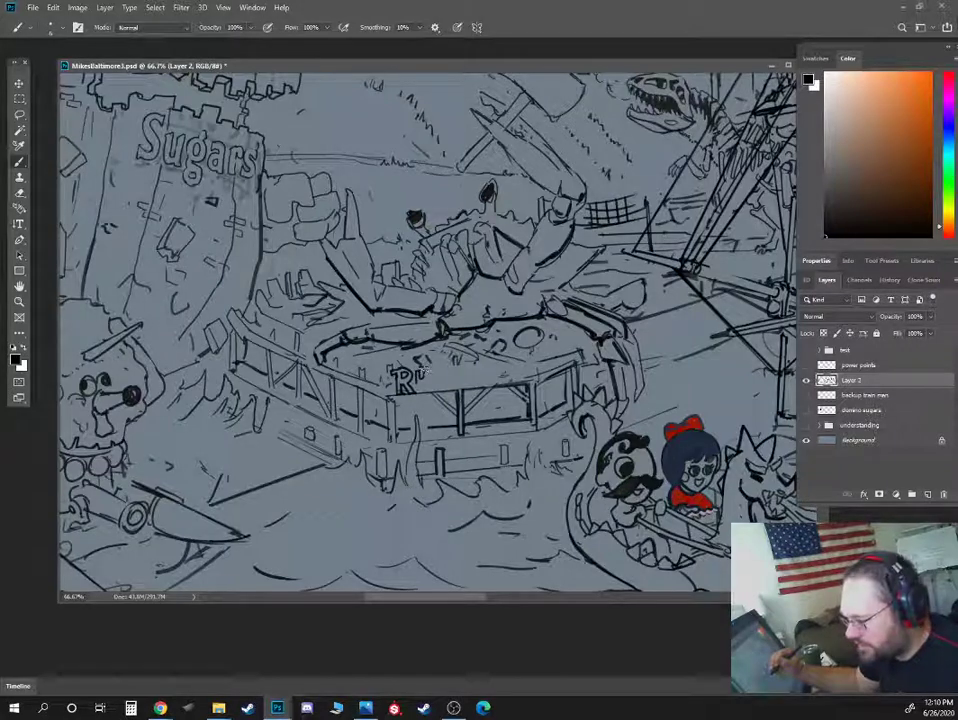
pyautogui.moveTo(424, 370)
pyautogui.mouseDown()
pyautogui.moveTo(424, 386)
pyautogui.moveTo(434, 372)
pyautogui.mouseUp()
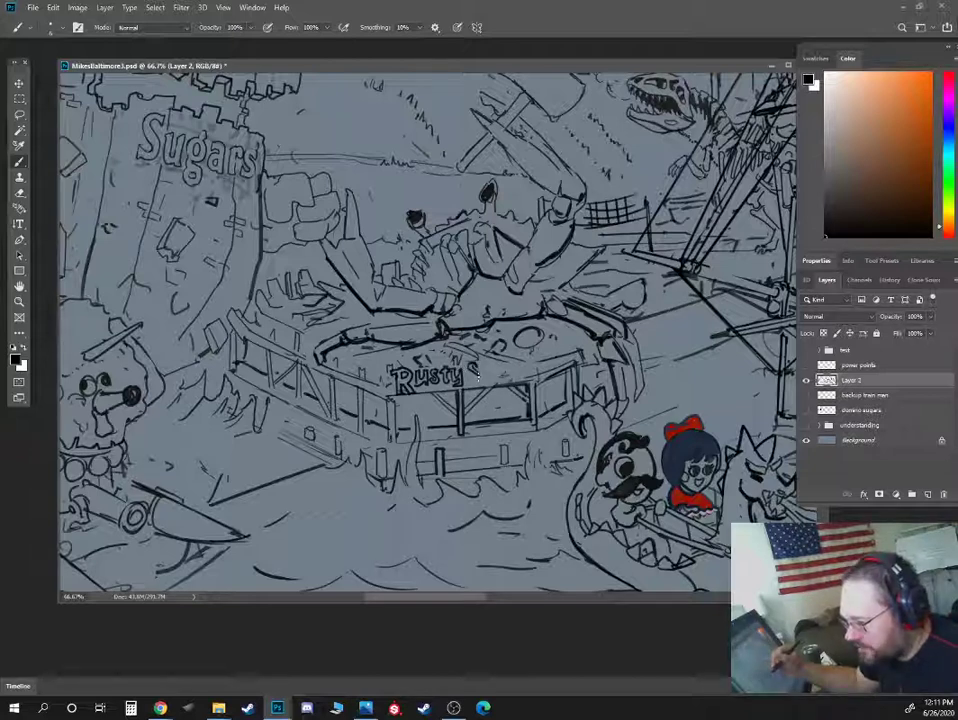
pyautogui.moveTo(474, 379); pyautogui.dragTo(482, 369)
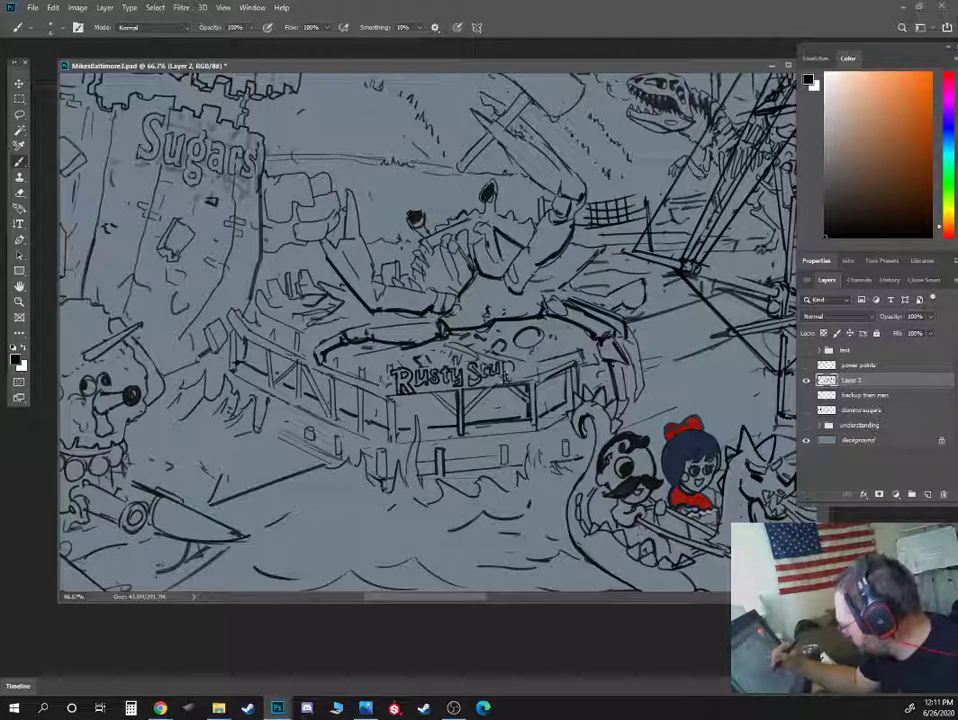
pyautogui.moveTo(503, 366); pyautogui.dragTo(508, 380)
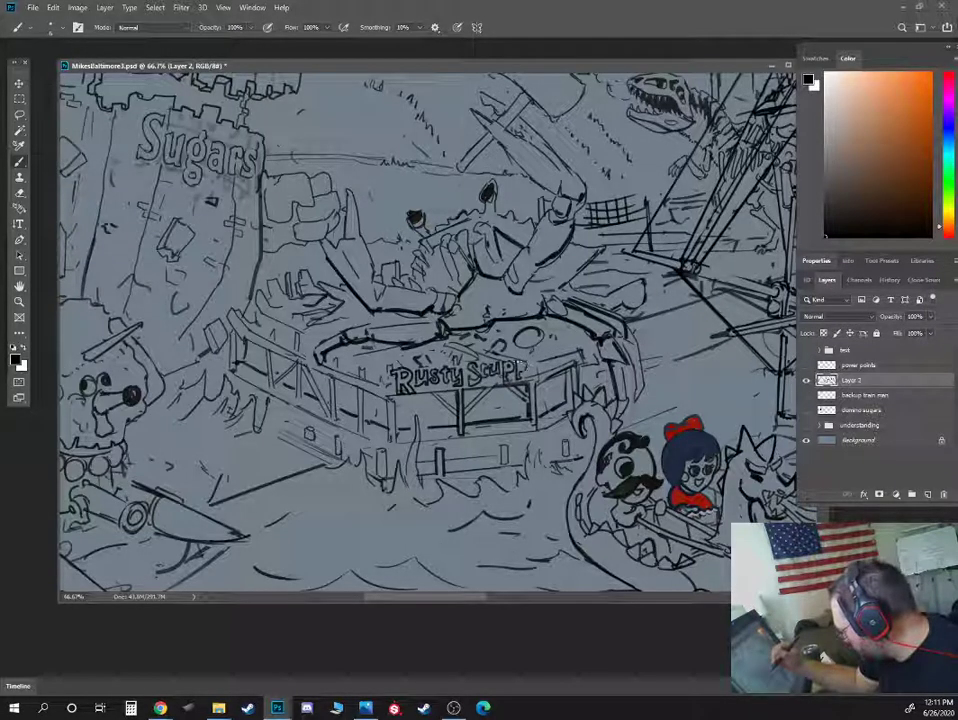
pyautogui.moveTo(516, 363); pyautogui.dragTo(518, 373)
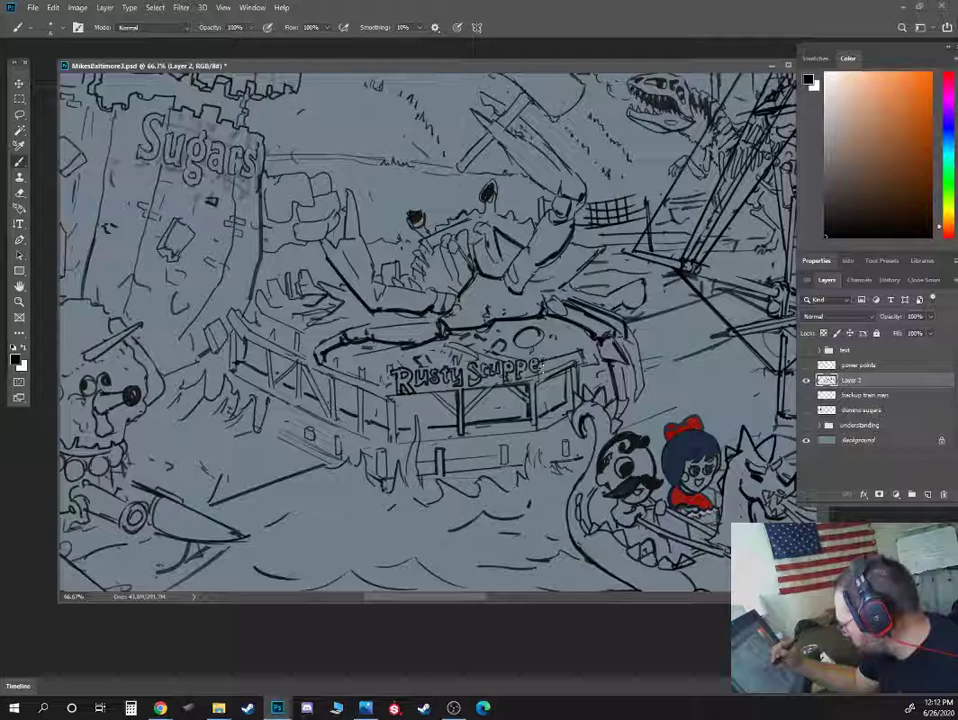
pyautogui.moveTo(542, 367); pyautogui.dragTo(545, 360)
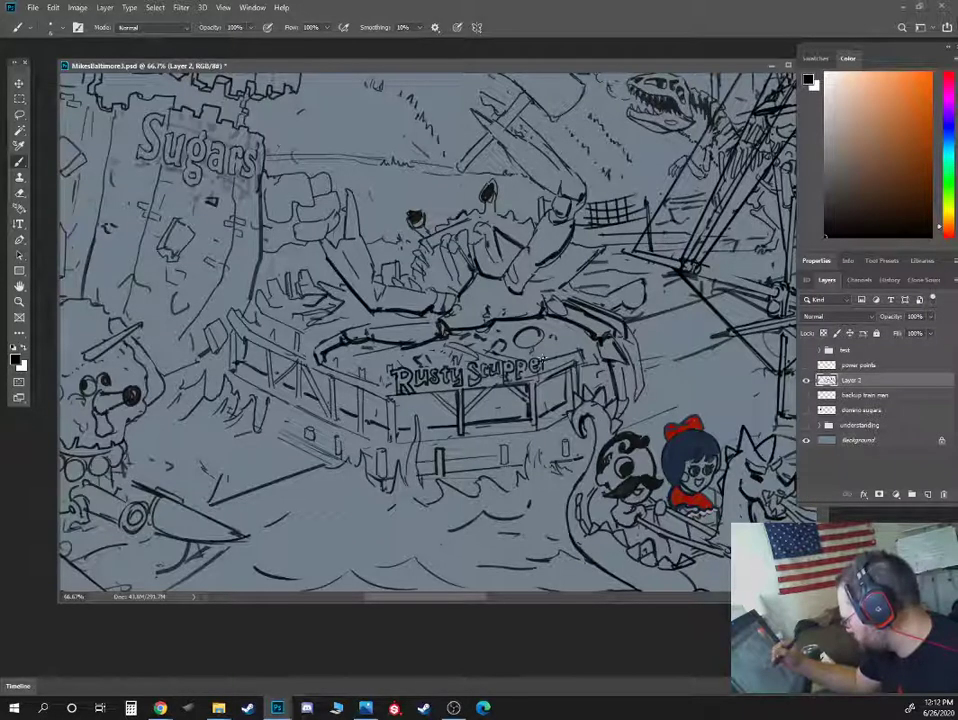
pyautogui.moveTo(546, 361); pyautogui.dragTo(545, 367)
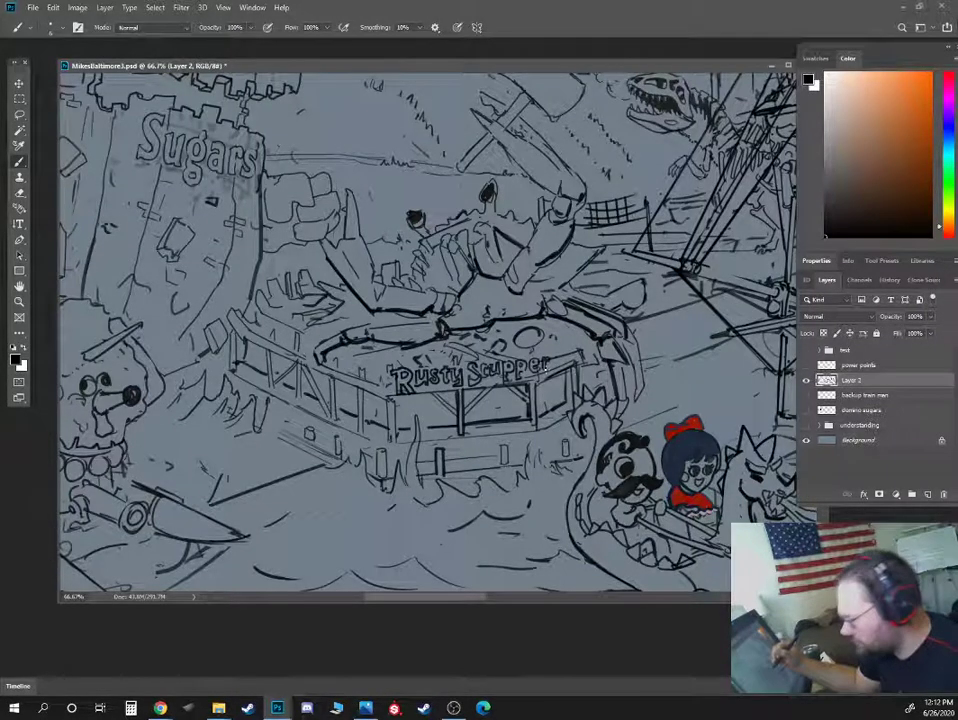
# - Clean up around the restaurant's sign lettering and sketch small flag-like shapes inside its front window openings
pyautogui.press('e')
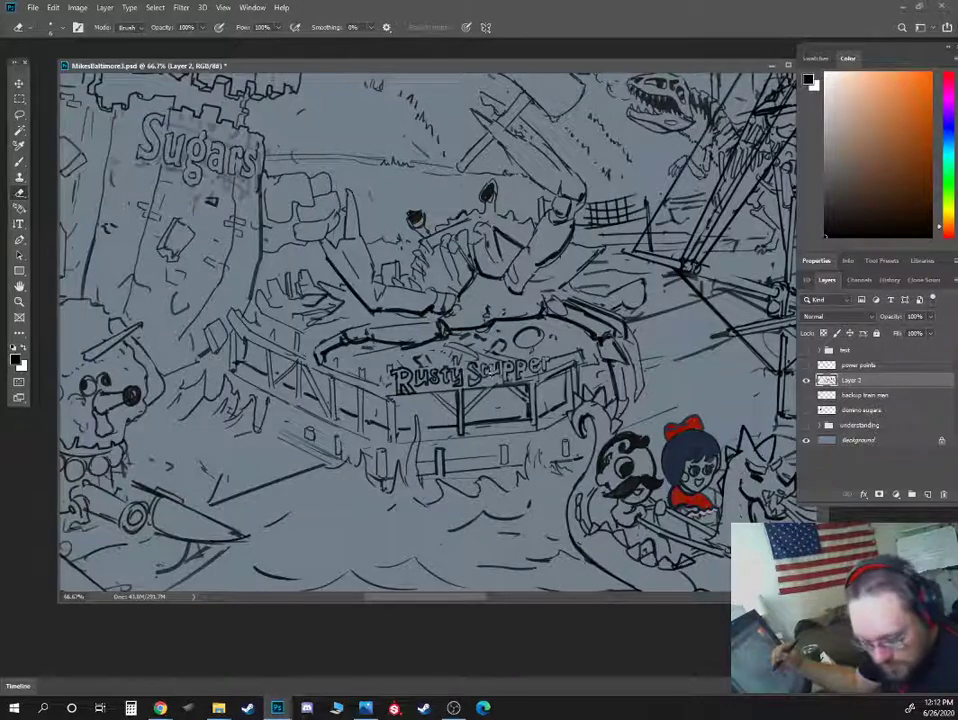
pyautogui.press('b')
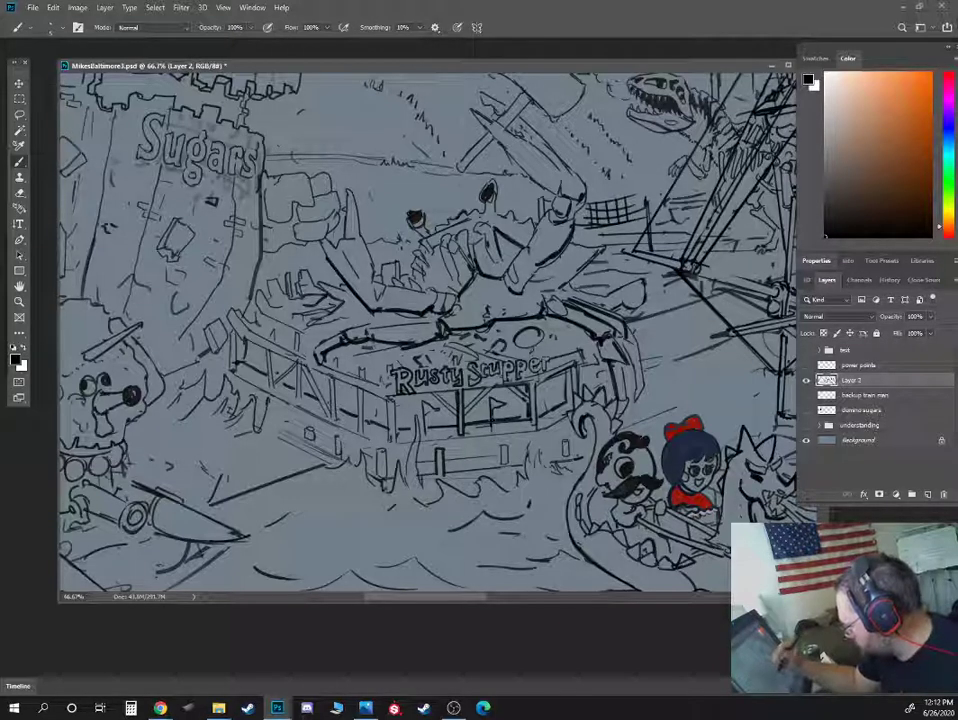
pyautogui.moveTo(411, 290)
pyautogui.mouseDown()
pyautogui.moveTo(413, 312)
pyautogui.moveTo(423, 297)
pyautogui.mouseUp()
pyautogui.moveTo(417, 254)
pyautogui.mouseDown()
pyautogui.moveTo(418, 276)
pyautogui.moveTo(425, 258)
pyautogui.moveTo(417, 275)
pyautogui.moveTo(421, 266)
pyautogui.mouseUp()
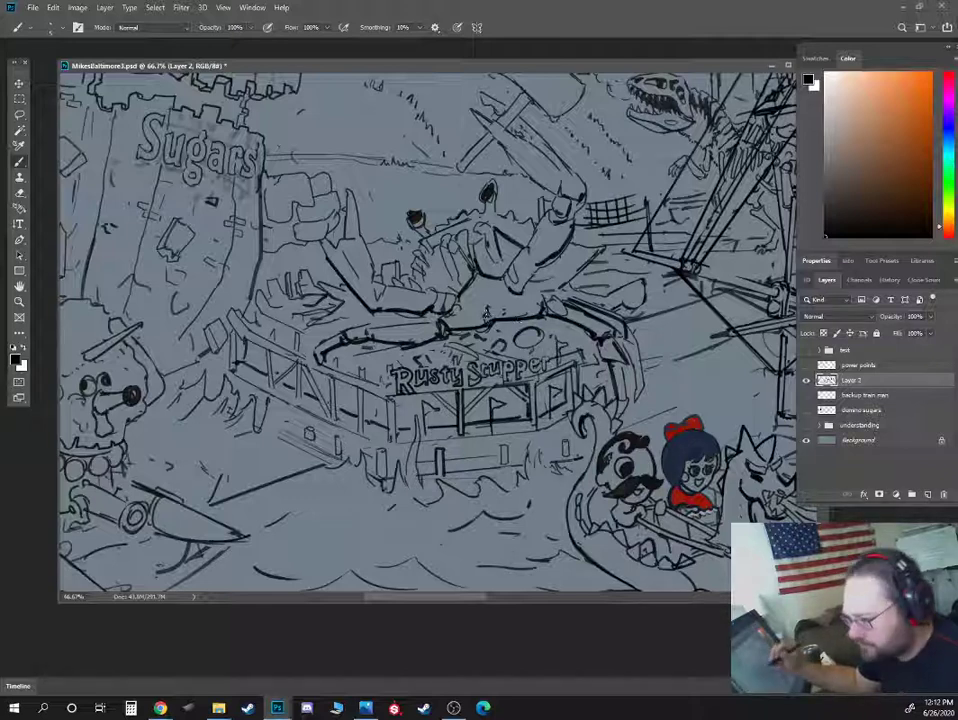
# - Review the whole harbor composition, from the Domino Sugars tower across the ship to the downtown skyline
pyautogui.hotkey('ctrl', '-')
pyautogui.hotkey('ctrl', '-')
pyautogui.hotkey('ctrl', '-')
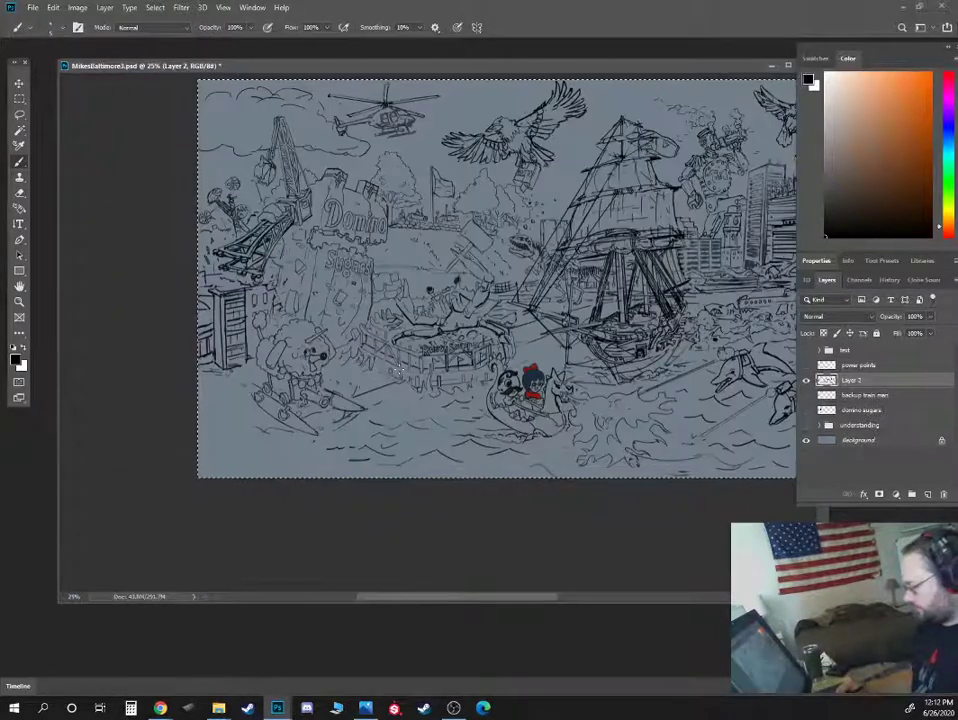
pyautogui.hotkey('ctrl', '-')
pyautogui.hotkey('ctrl', '+')
pyautogui.hotkey('ctrl', '+')
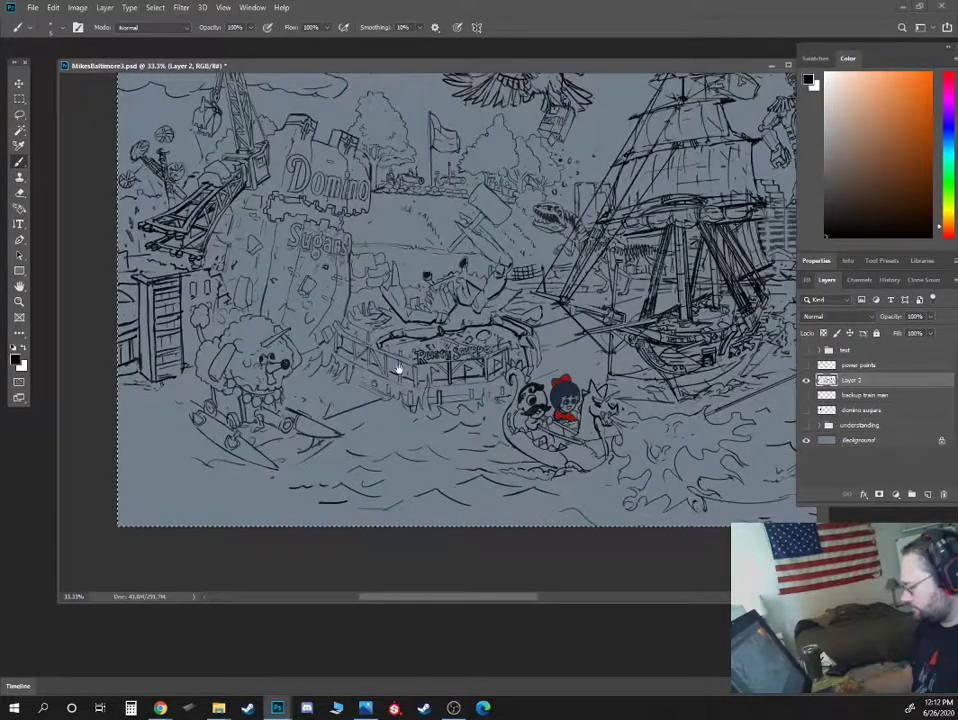
pyautogui.hscroll(5, 403, 370)
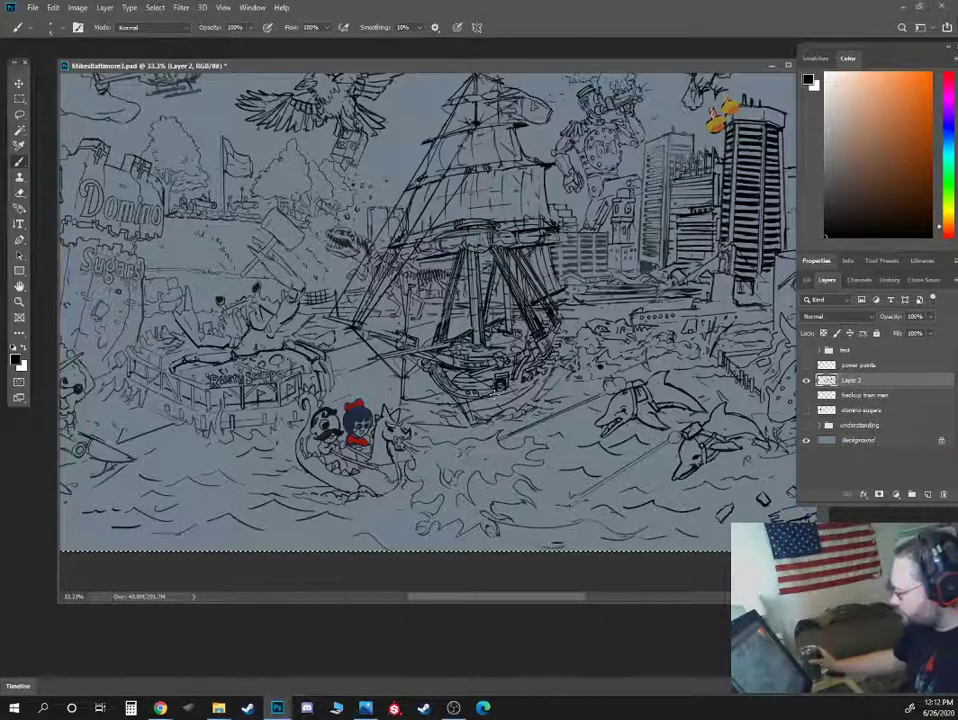
pyautogui.moveTo(637, 251); pyautogui.dragTo(529, 308)
pyautogui.hotkey('ctrl', '+')
pyautogui.hotkey('ctrl', '+')
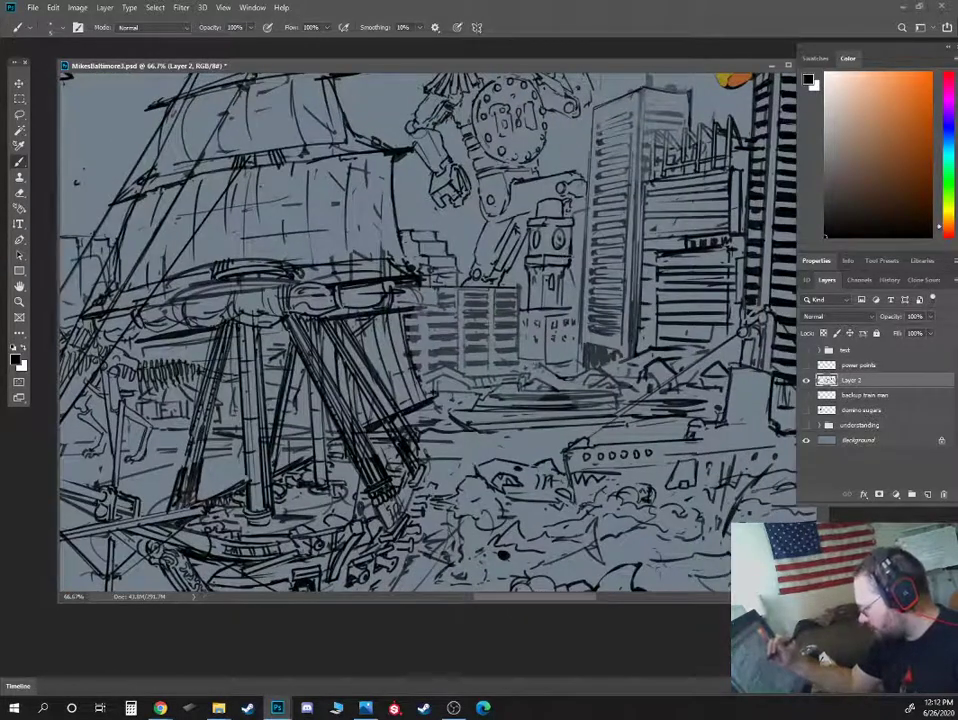
# - Redraw the roofline and outer edge of the low building beside the ship with straight strokes, and erase straight vertical gaps through its window rows
pyautogui.keyDown('shift'); pyautogui.click(408, 288); pyautogui.keyUp('shift')
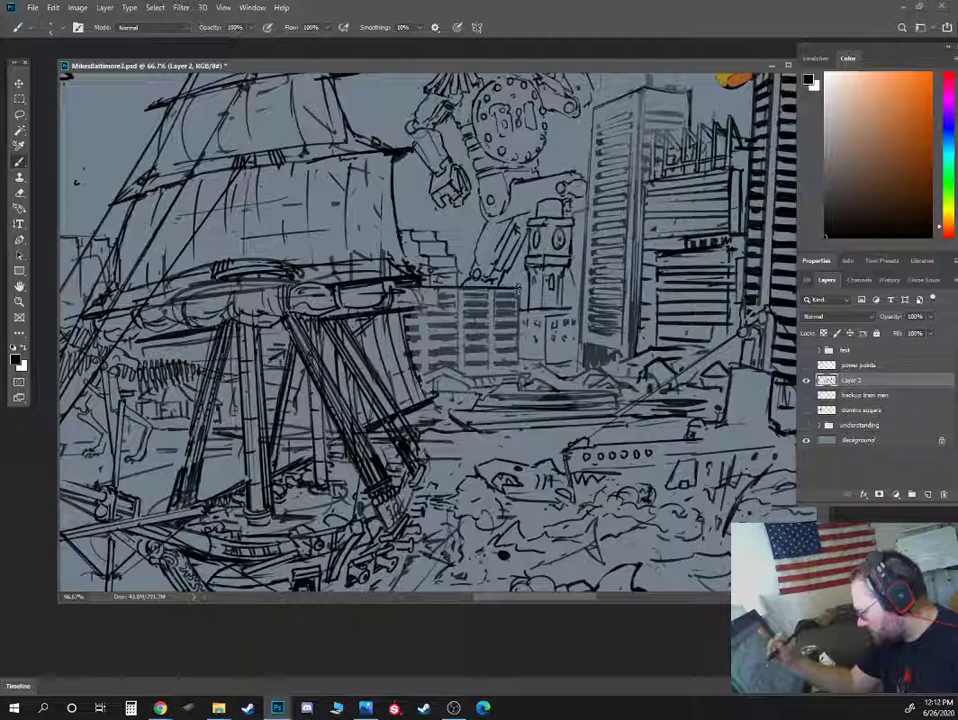
pyautogui.press('e')
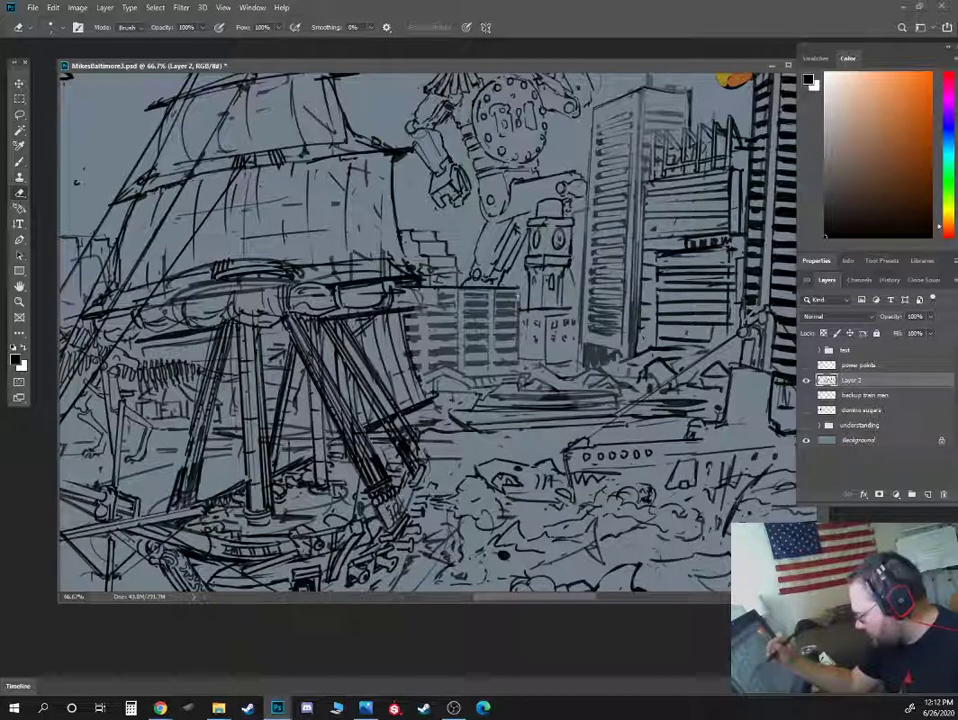
pyautogui.keyDown('shift'); pyautogui.click(490, 400); pyautogui.keyUp('shift')
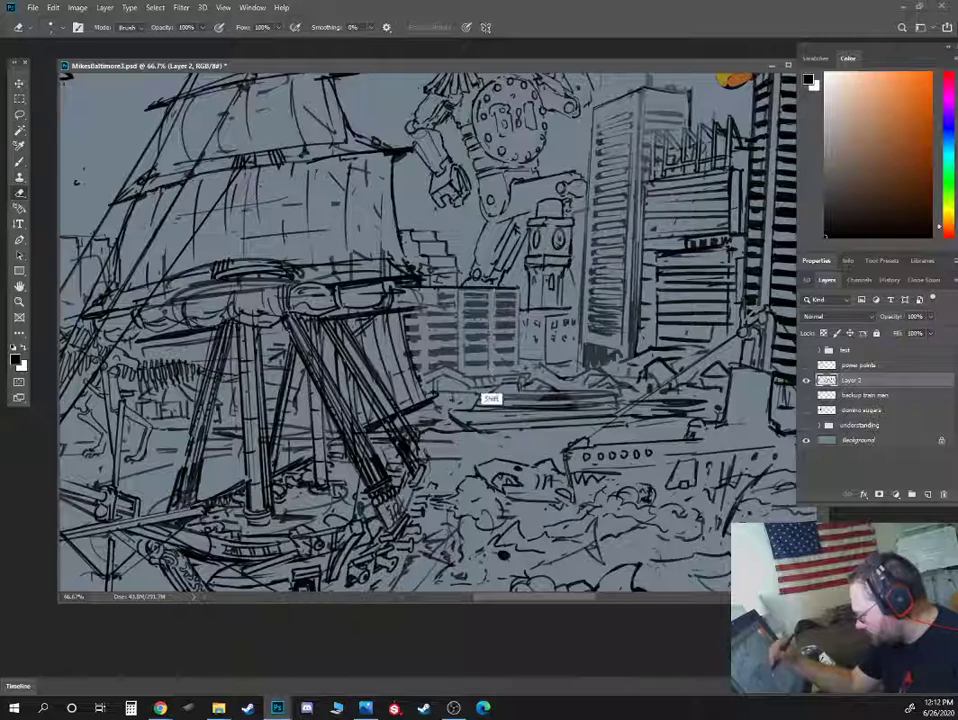
pyautogui.keyDown('shift'); pyautogui.click(489, 370); pyautogui.keyUp('shift')
pyautogui.click(463, 299)
pyautogui.keyDown('shift'); pyautogui.click(461, 370); pyautogui.keyUp('shift')
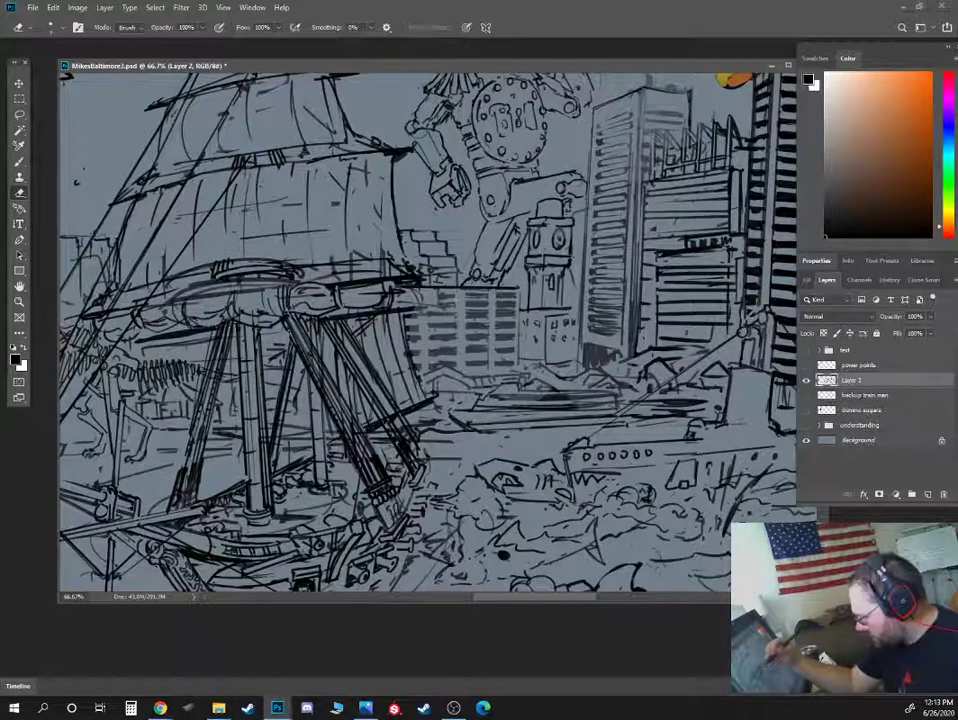
pyautogui.press('b')
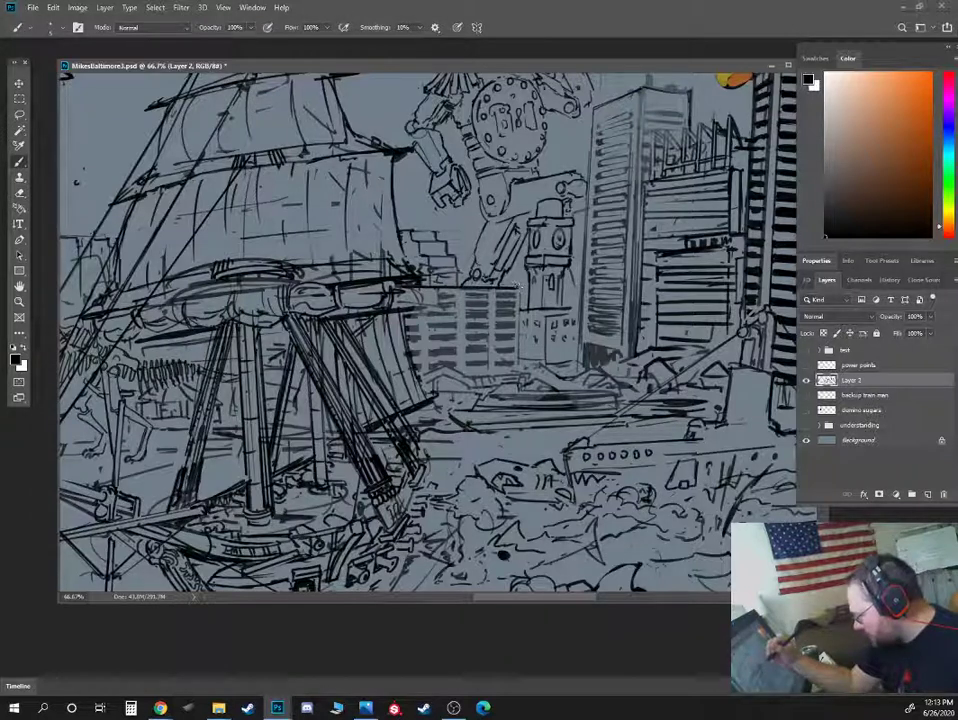
pyautogui.keyDown('shift'); pyautogui.click(518, 385); pyautogui.keyUp('shift')
pyautogui.keyDown('shift'); pyautogui.click(519, 296); pyautogui.keyUp('shift')
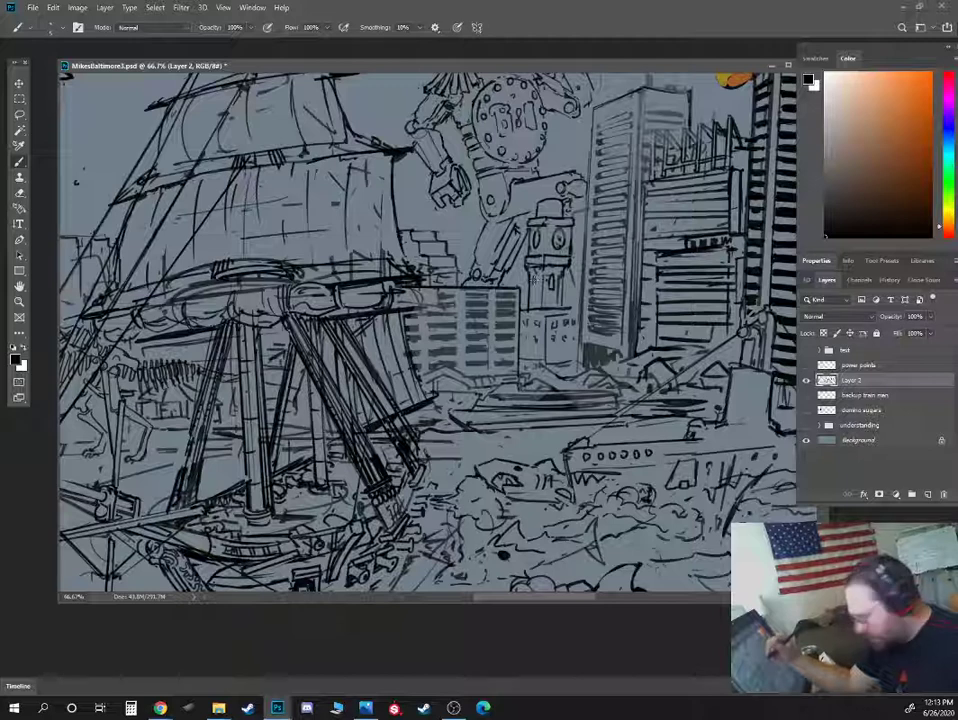
# - Refine the clock tower below the robot, adding slotted openings to its crown and erasing the marks inside its clock faces
pyautogui.press('e')
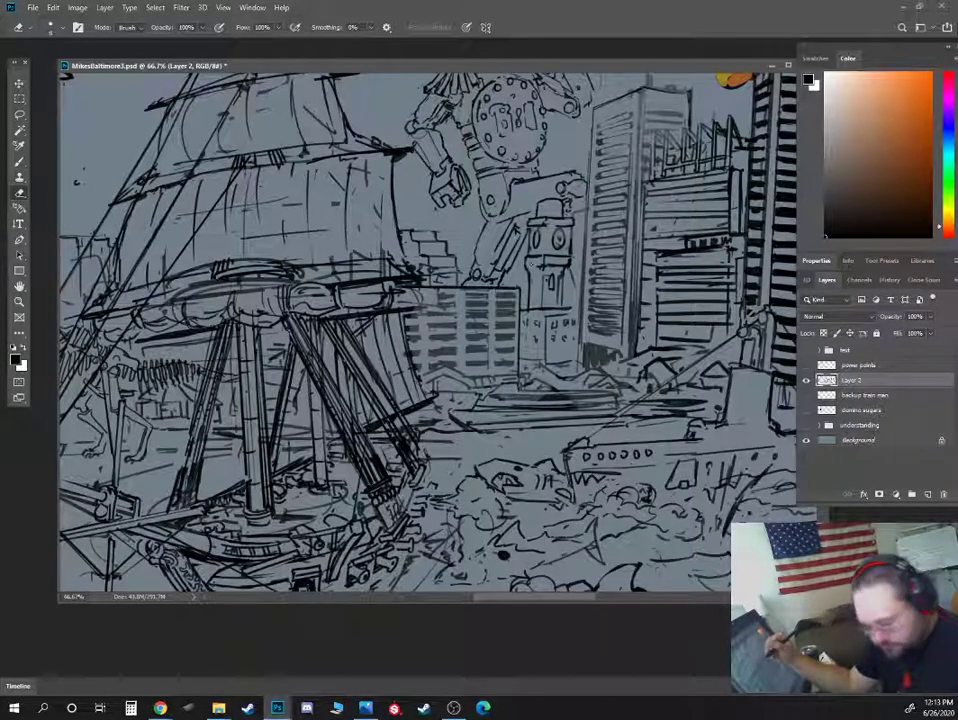
pyautogui.press('b')
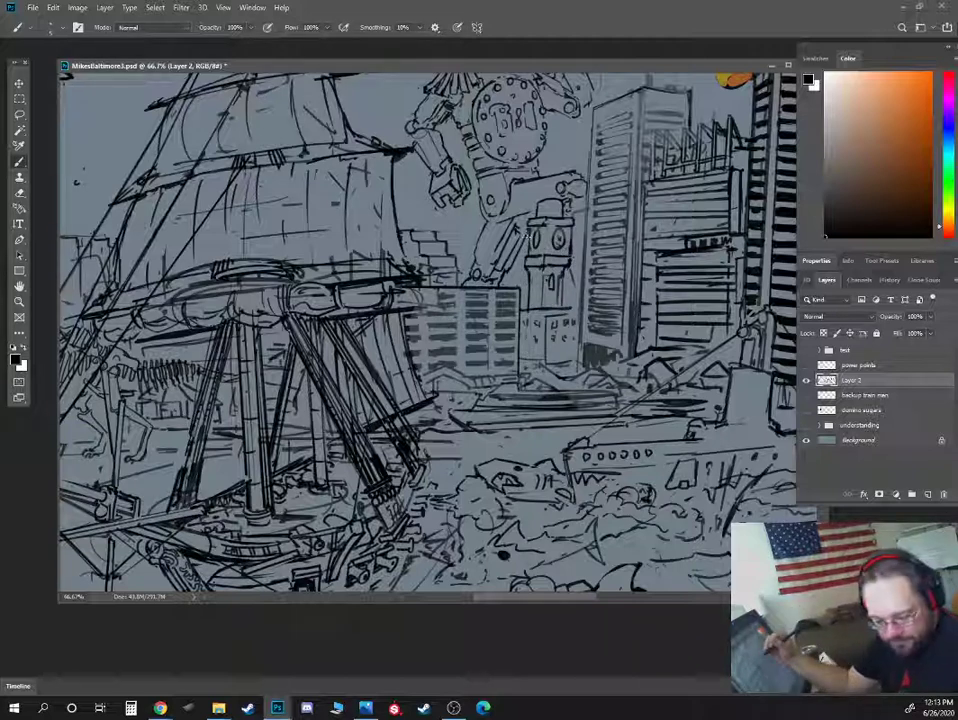
pyautogui.press('e')
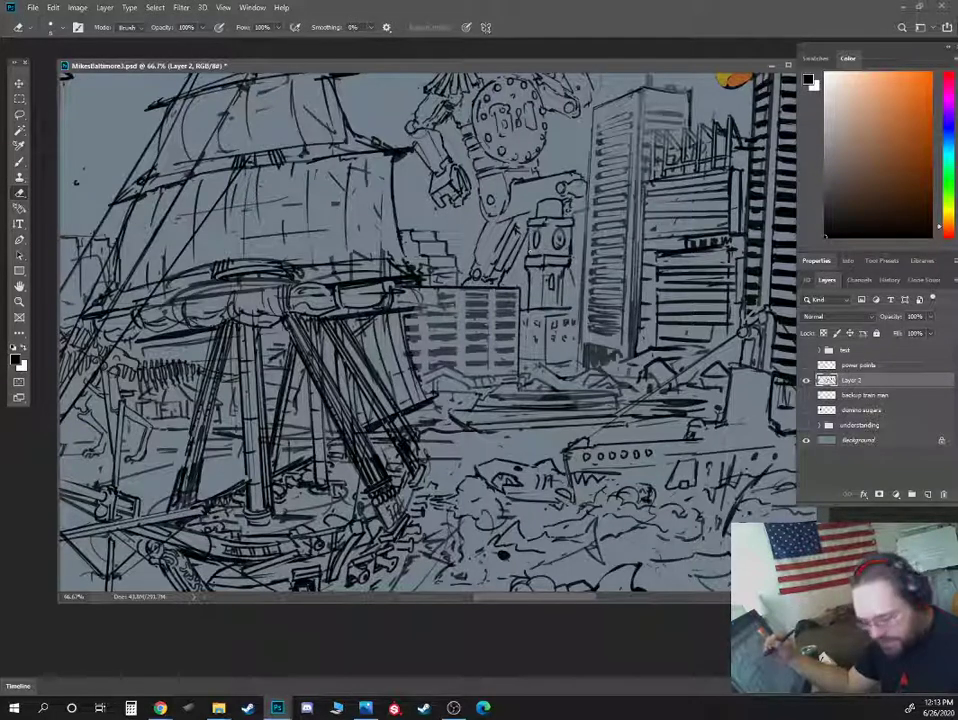
pyautogui.press('b')
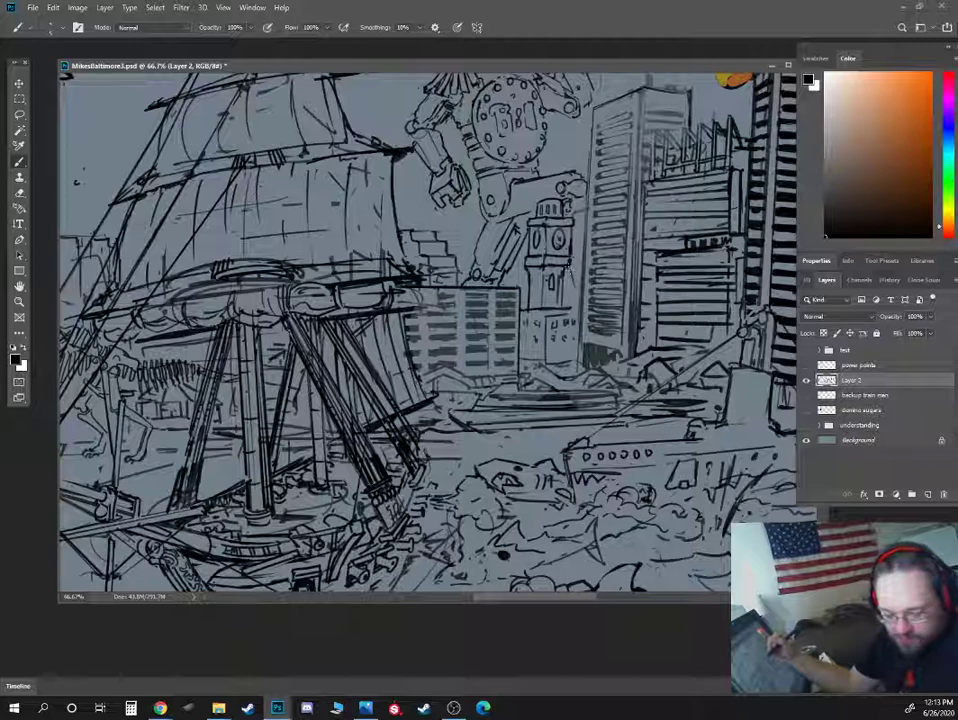
pyautogui.press('e')
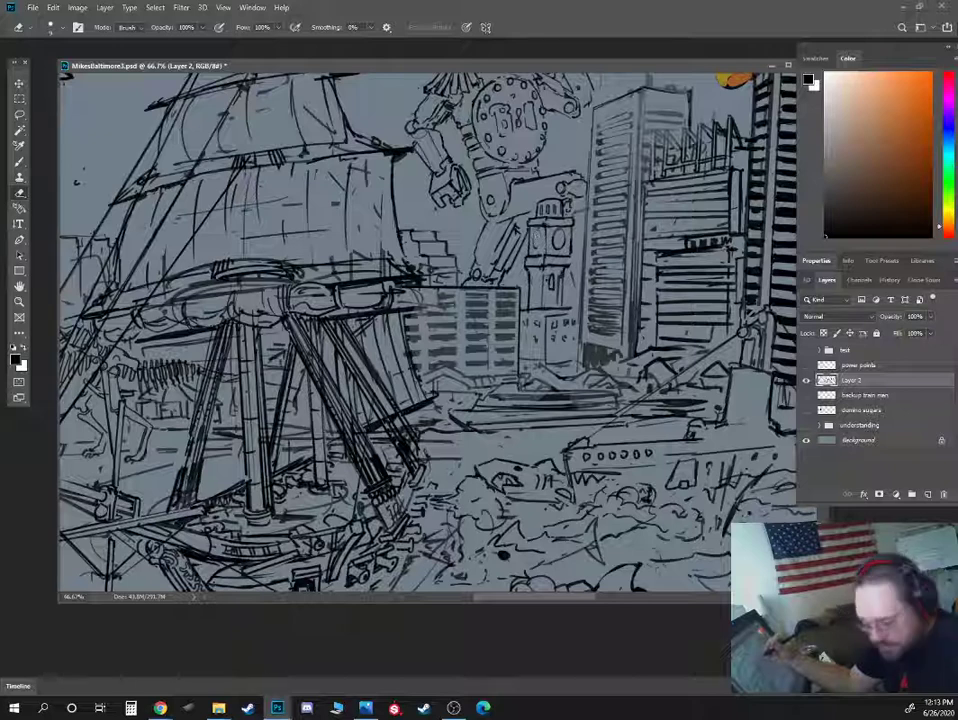
pyautogui.press('b')
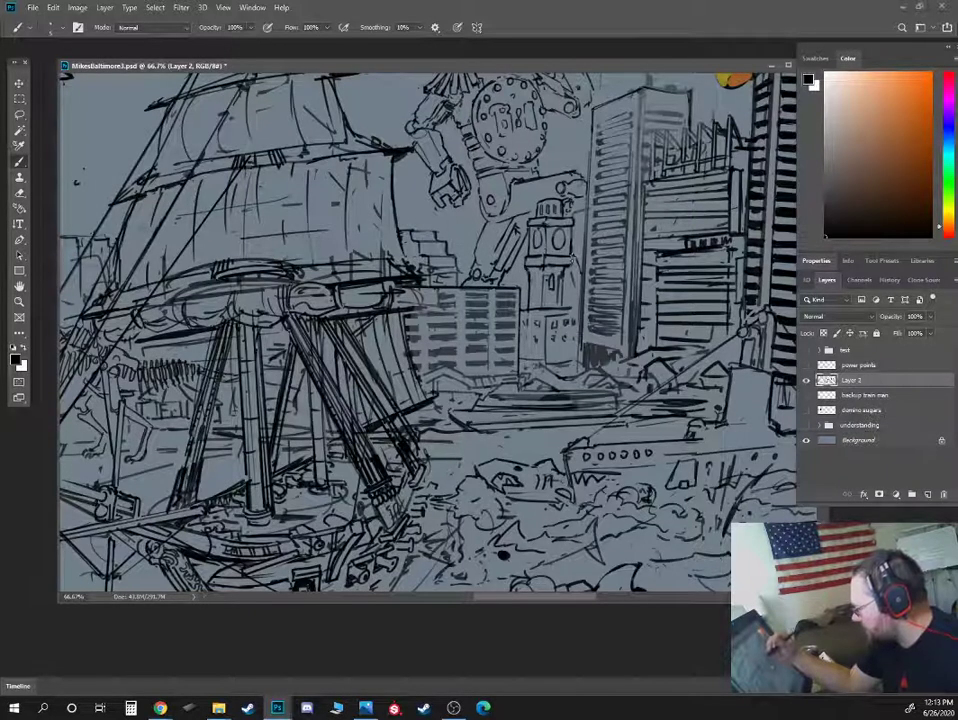
# - Erase the stray marks in the sky between the ship's flag and the giant robot
pyautogui.moveTo(533, 171); pyautogui.dragTo(533, 236)
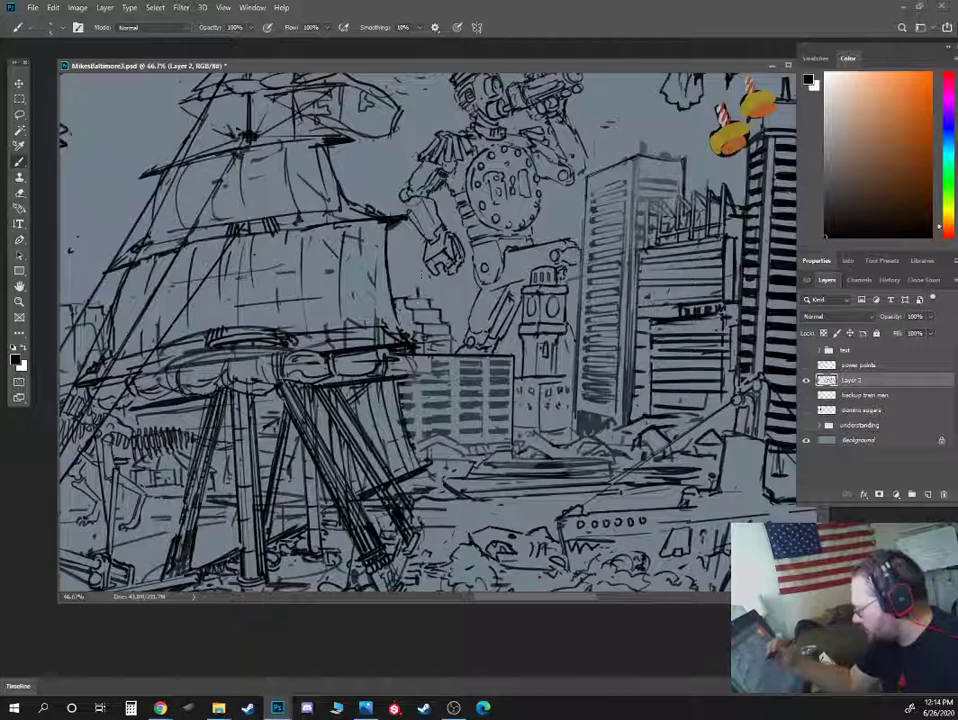
pyautogui.moveTo(594, 205); pyautogui.dragTo(566, 302)
pyautogui.press('e')
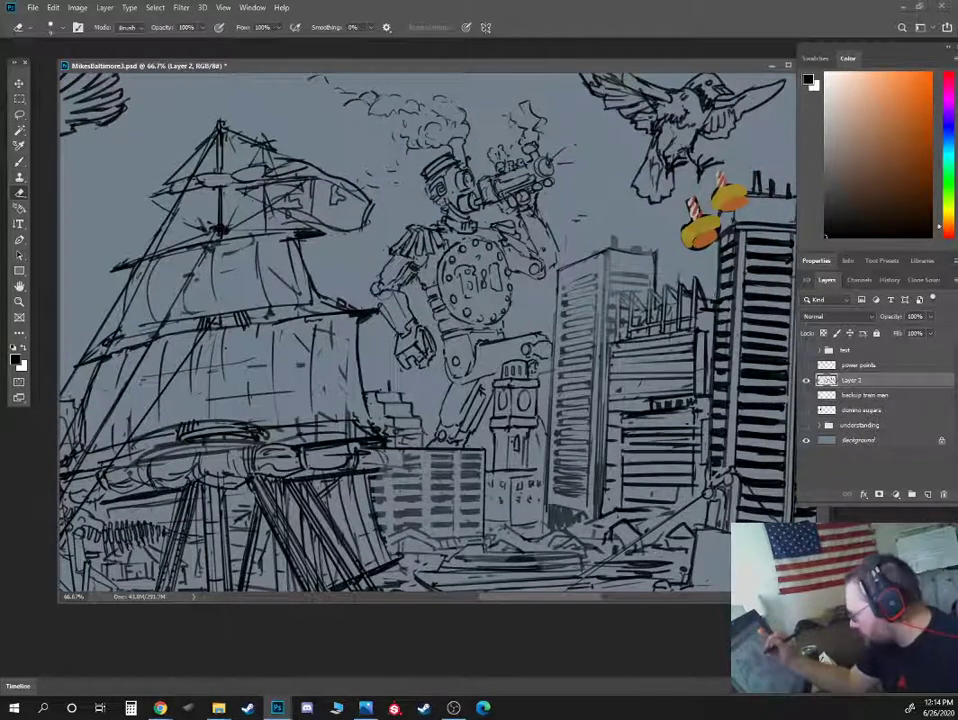
pyautogui.moveTo(571, 176); pyautogui.dragTo(586, 273)
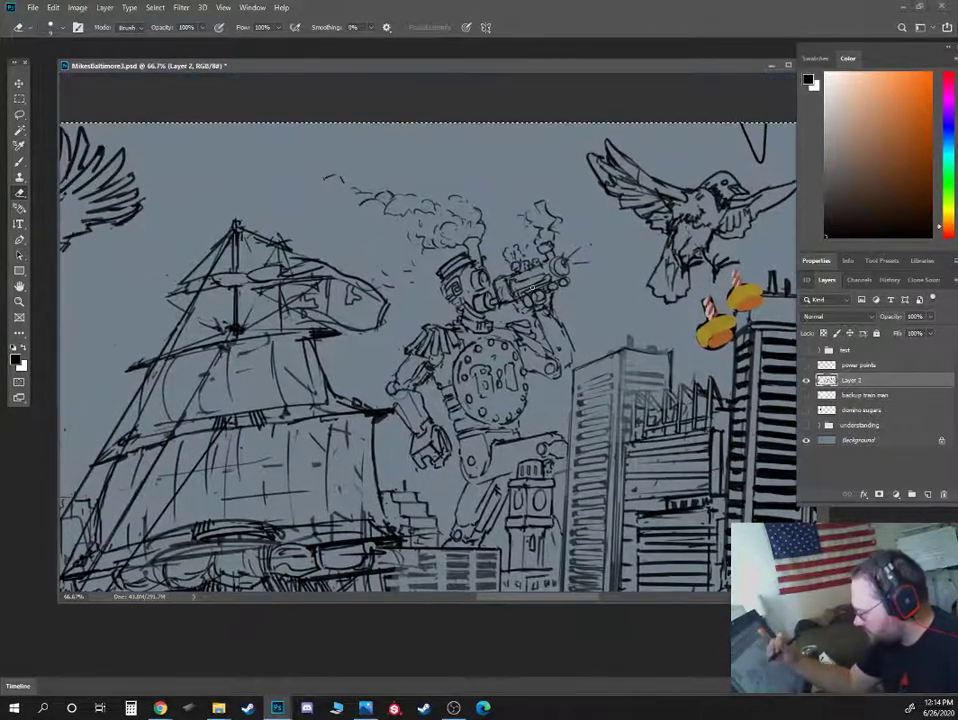
pyautogui.moveTo(365, 282)
pyautogui.mouseDown()
pyautogui.moveTo(348, 274)
pyautogui.moveTo(360, 283)
pyautogui.moveTo(340, 283)
pyautogui.moveTo(372, 297)
pyautogui.mouseUp()
pyautogui.press('b')
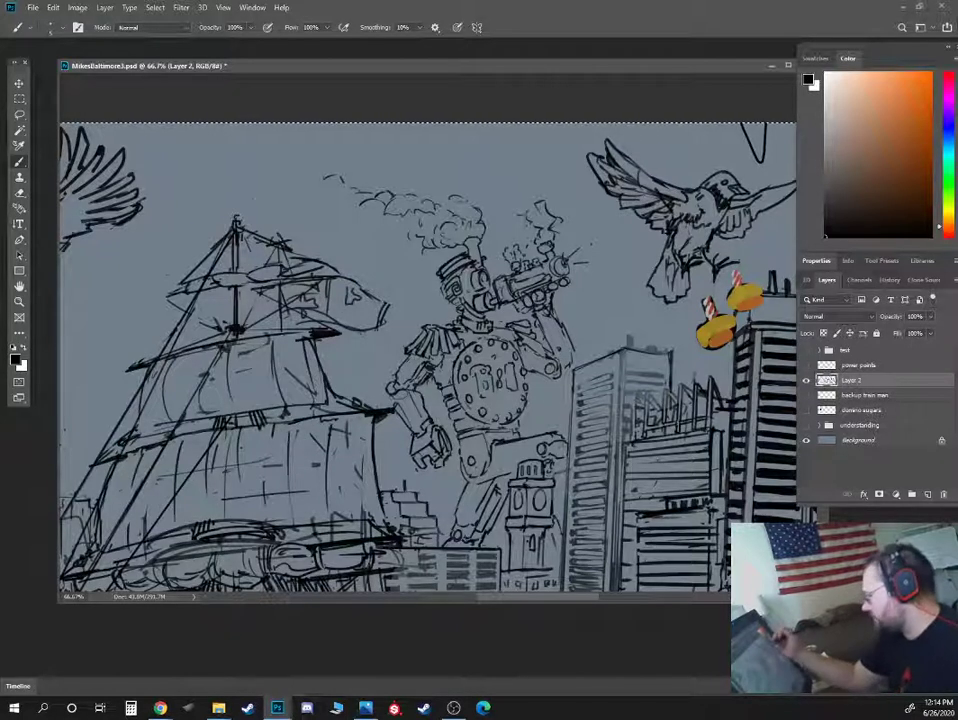
# - Erase the stray V-shaped lines at the canvas edge above the small bird
pyautogui.moveTo(708, 233); pyautogui.dragTo(490, 260)
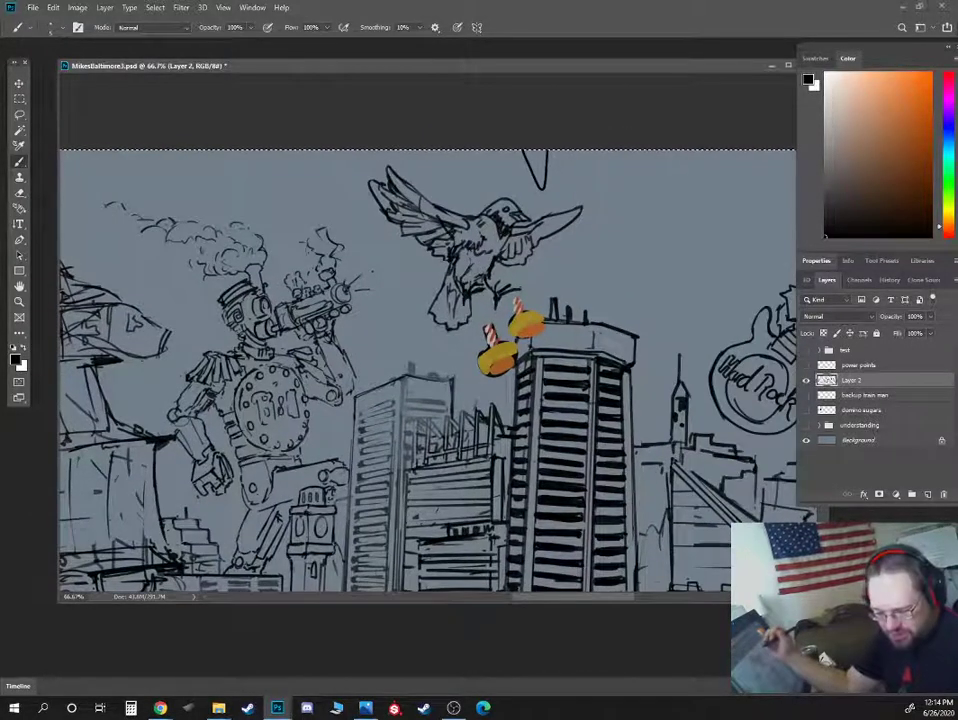
pyautogui.press('e')
pyautogui.moveTo(527, 157); pyautogui.dragTo(540, 166)
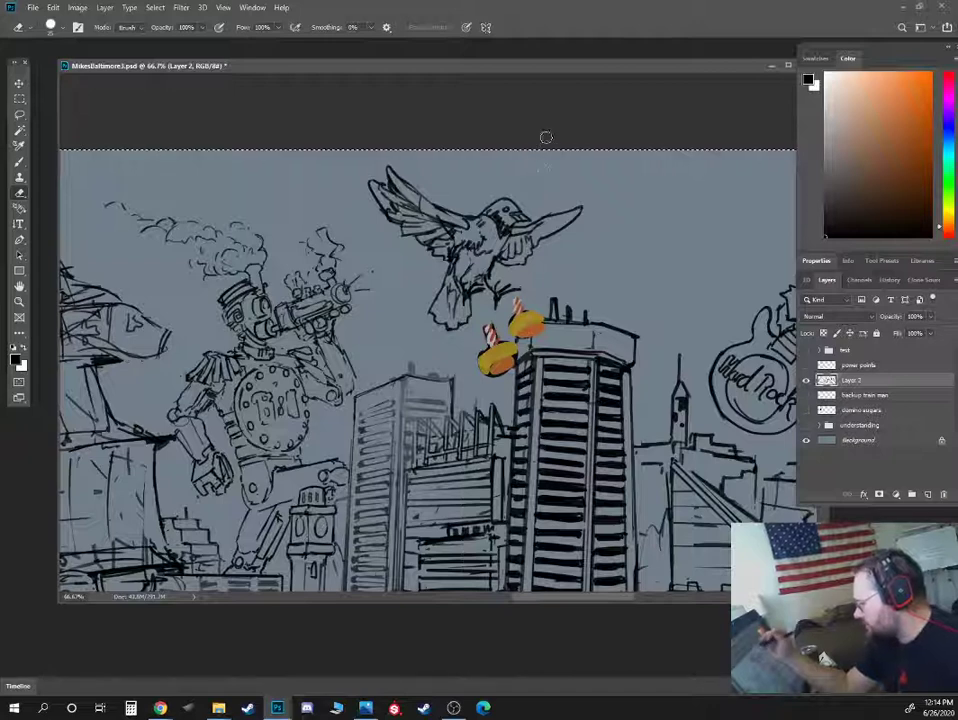
pyautogui.scroll(-2, 450, 248)
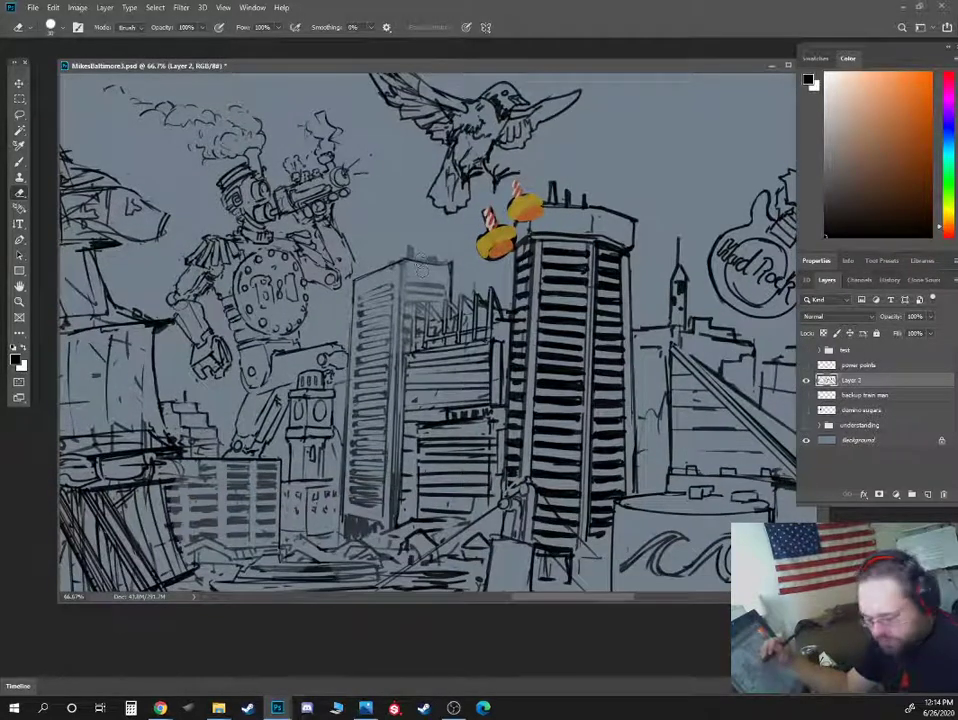
# - Touch up the rooftop and vertical edges of the narrow skyscraper beside the clock tower with the brush
pyautogui.press('b')
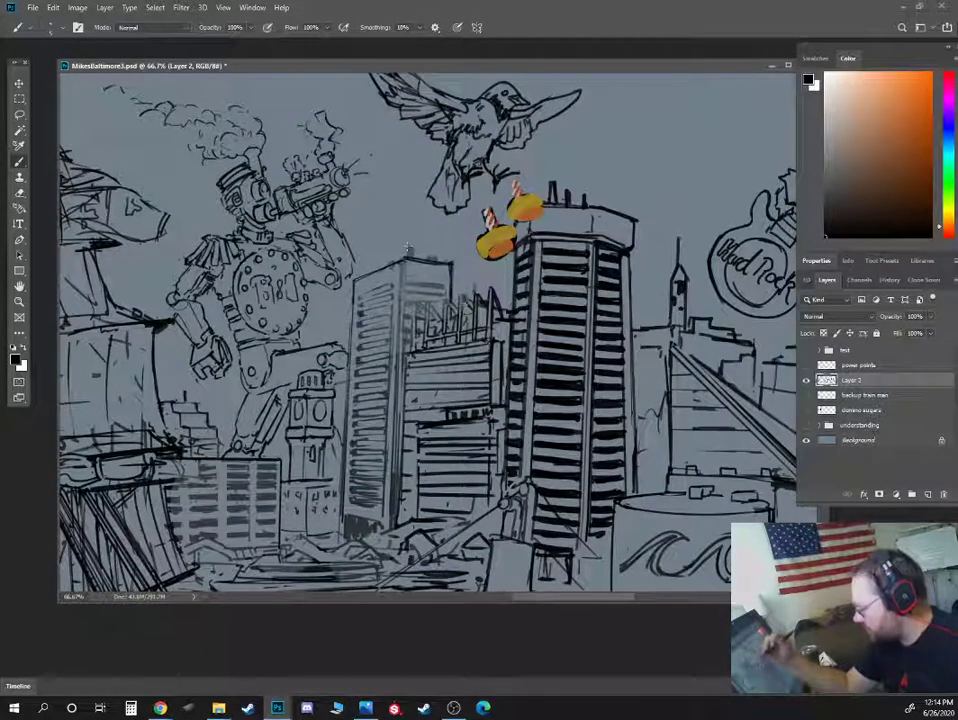
pyautogui.moveTo(385, 363); pyautogui.dragTo(458, 180)
pyautogui.moveTo(544, 306); pyautogui.dragTo(534, 436)
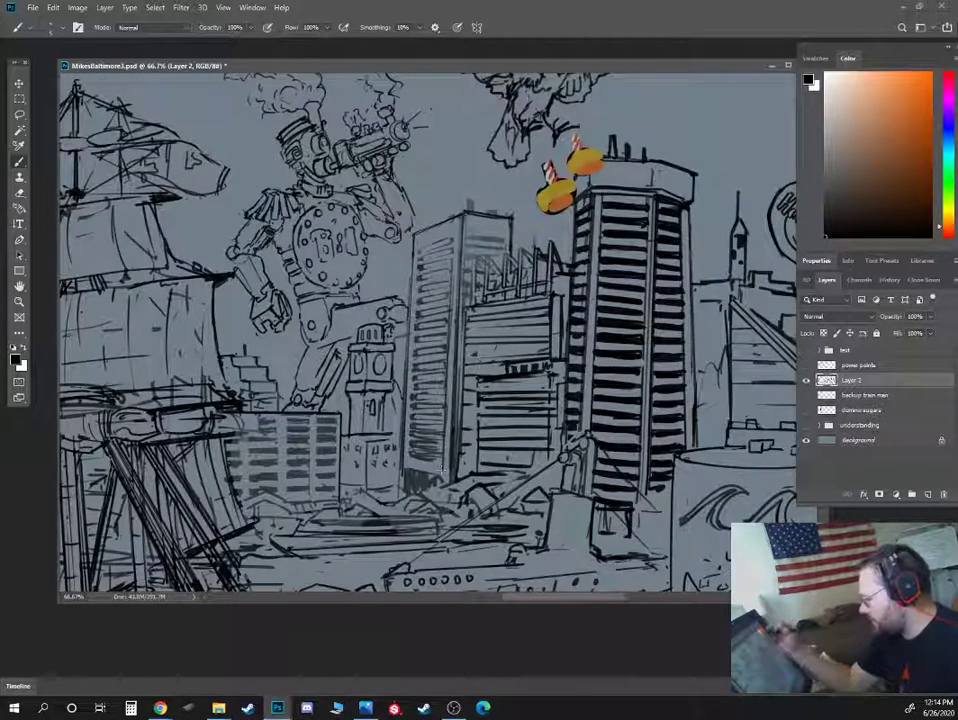
pyautogui.moveTo(450, 498); pyautogui.dragTo(345, 468)
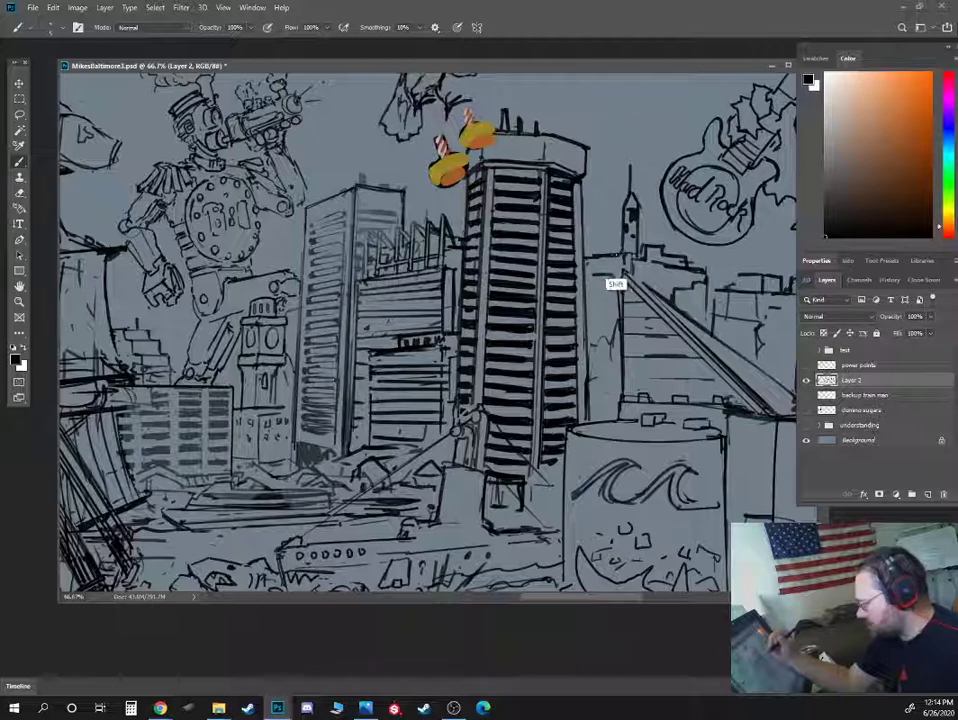
# - Clean up the outer edge and roof cap of the tall striped tower, erasing overshooting marks and restoring the outline with the brush
pyautogui.press('e')
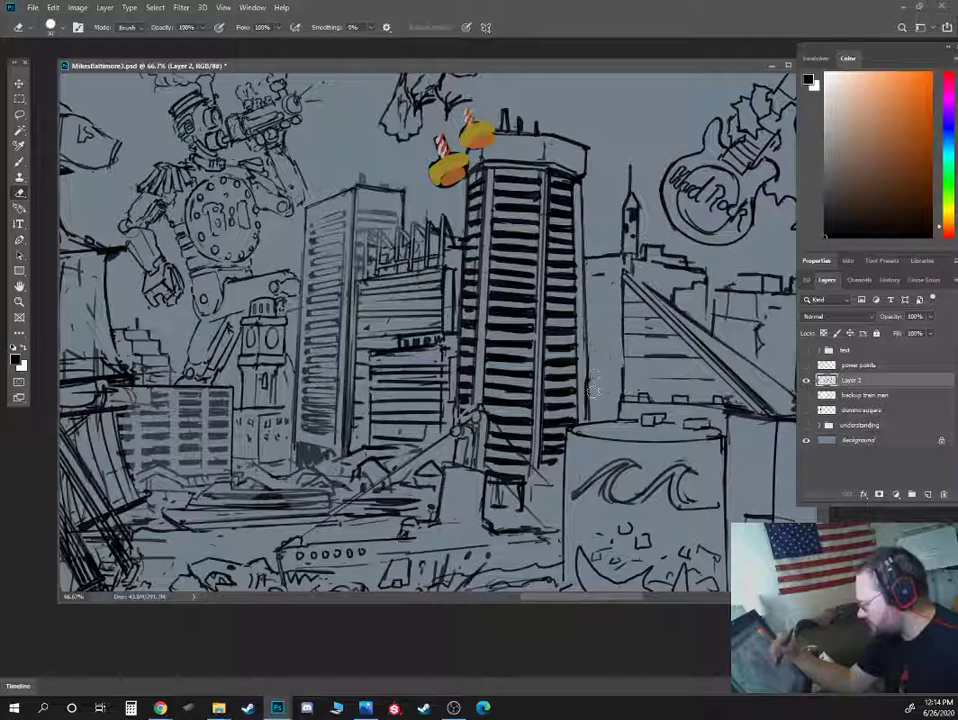
pyautogui.moveTo(600, 348); pyautogui.dragTo(575, 218)
pyautogui.press('b')
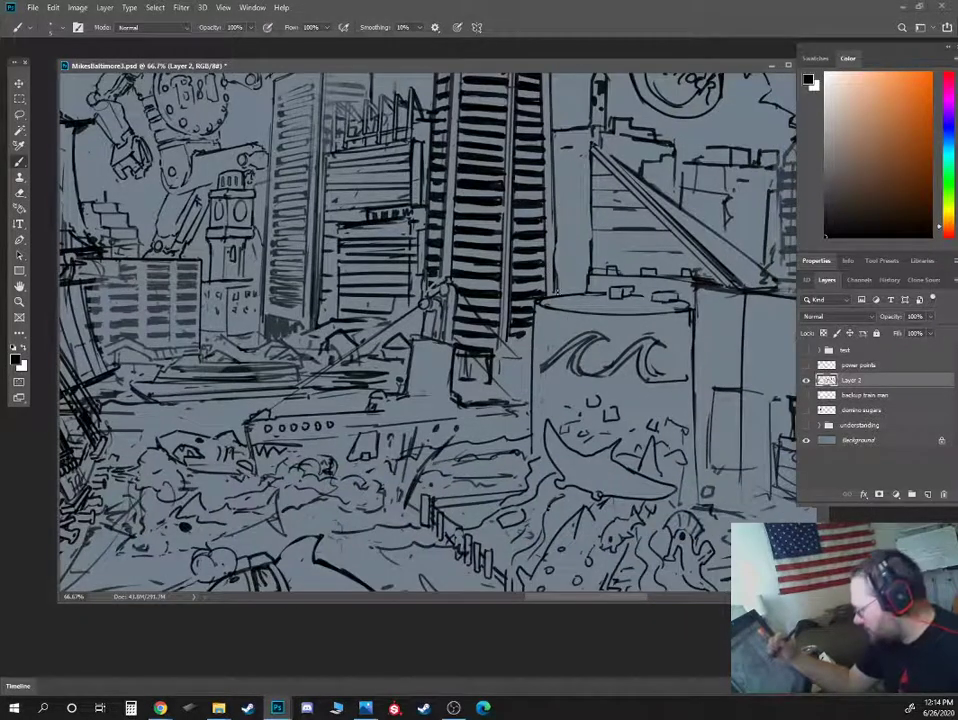
pyautogui.moveTo(416, 178); pyautogui.dragTo(415, 215)
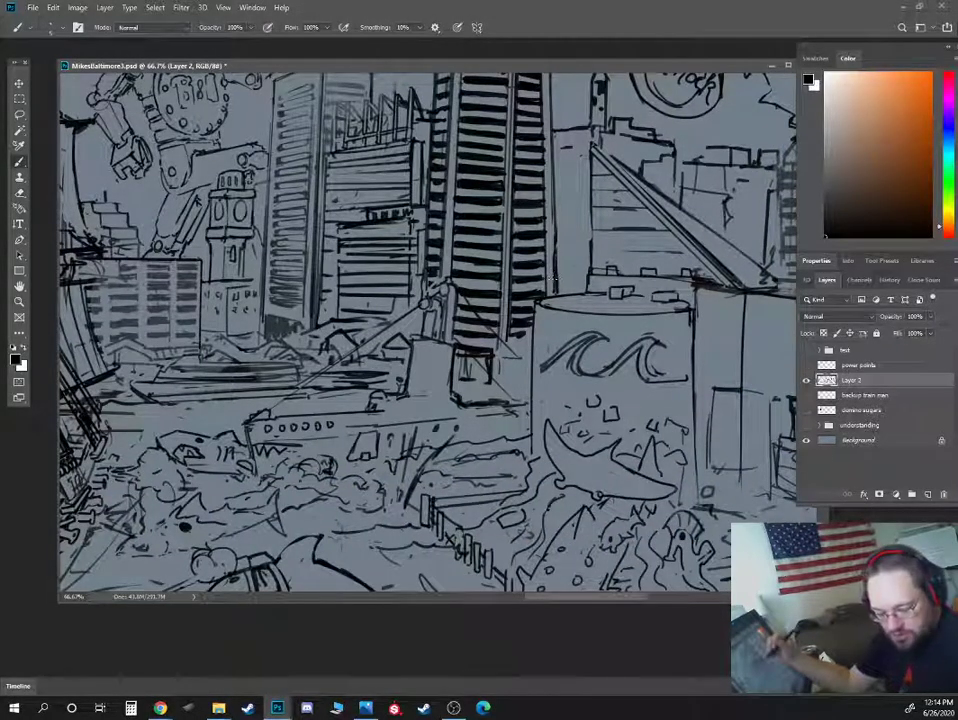
pyautogui.press('e')
pyautogui.press('[')
pyautogui.press('[')
pyautogui.press('[')
pyautogui.moveTo(549, 245); pyautogui.dragTo(550, 258)
pyautogui.scroll(2, 556, 261)
pyautogui.press('b')
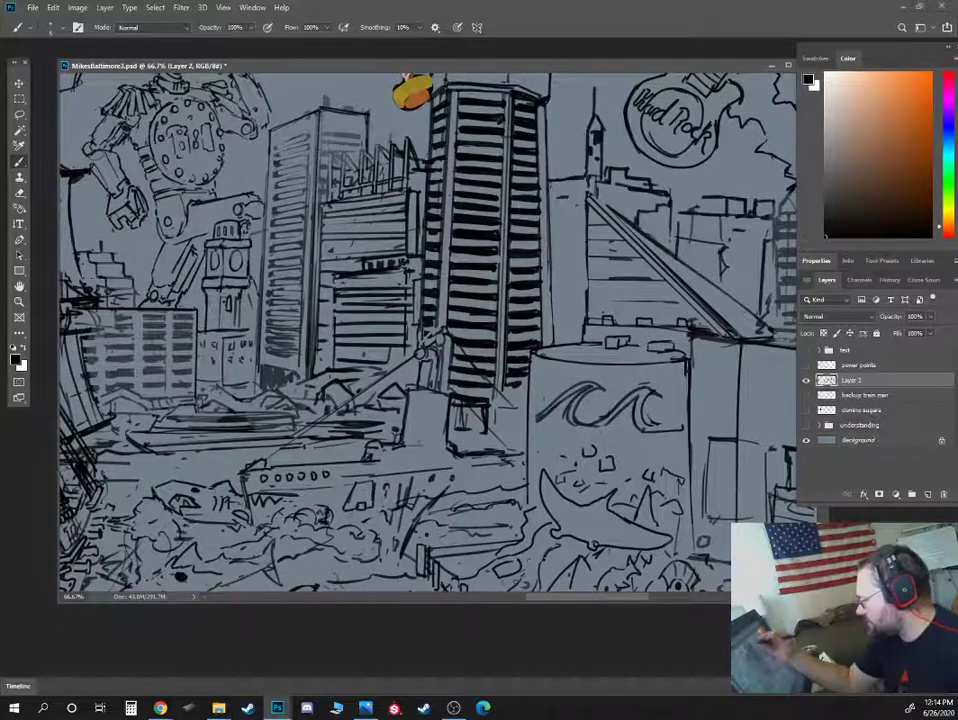
pyautogui.moveTo(582, 121); pyautogui.dragTo(560, 247)
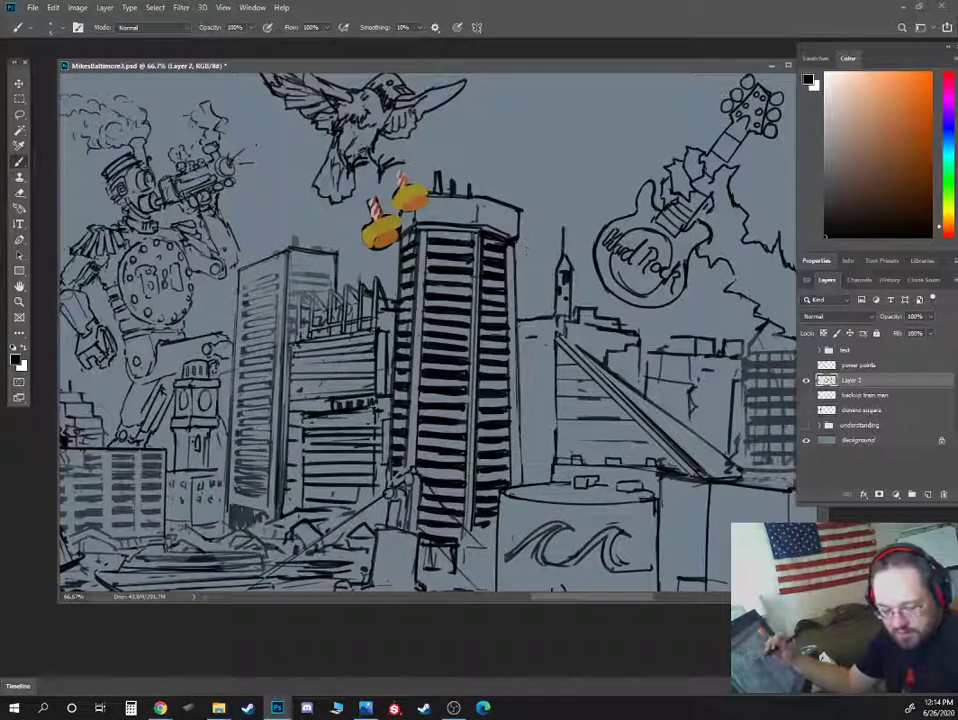
pyautogui.press('e')
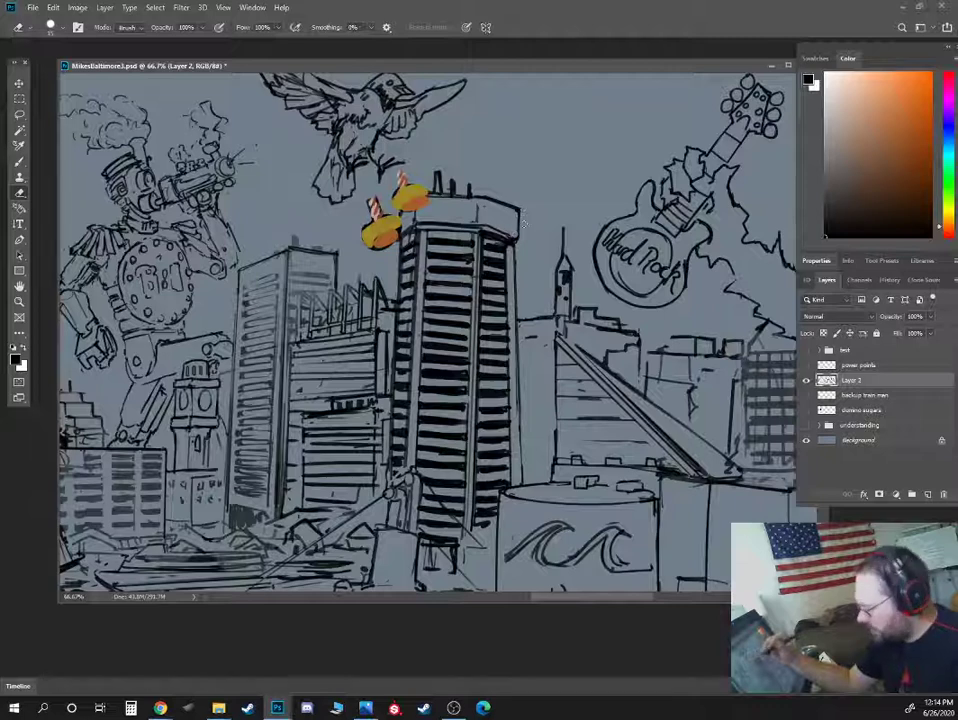
pyautogui.press('b')
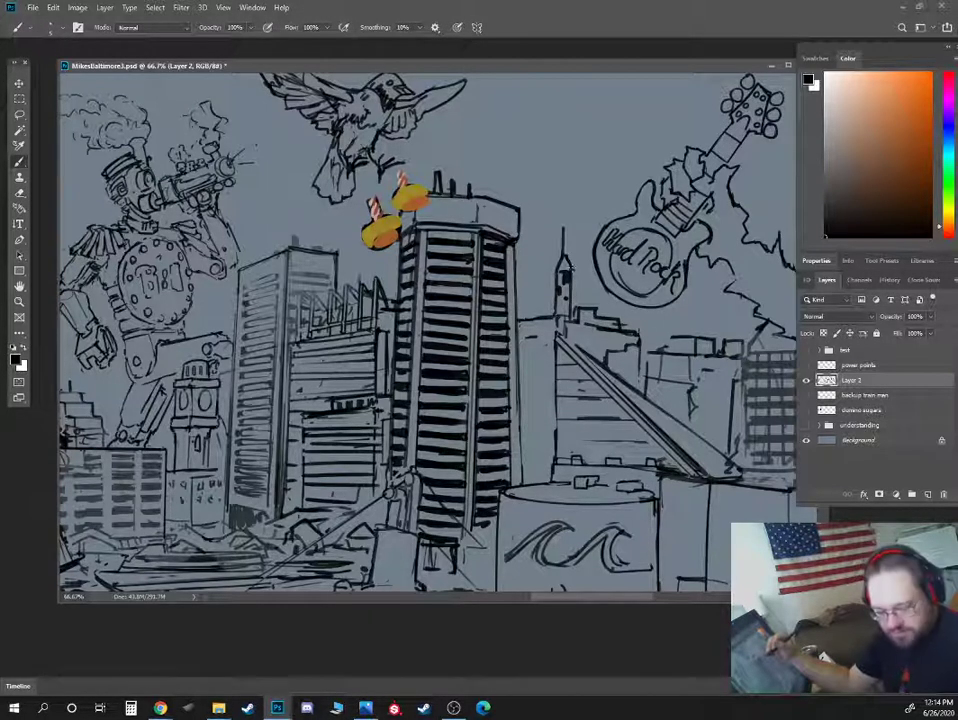
# - Refine the pointed spire with a smaller eraser and brush, and thin the roofline between it and the striped tower
pyautogui.press('e')
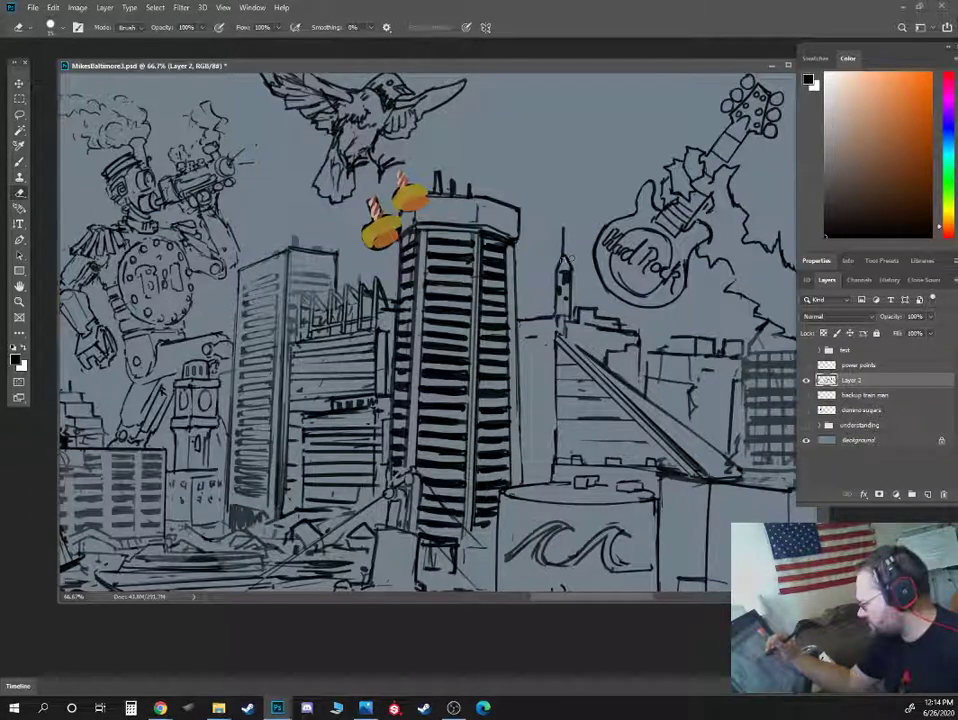
pyautogui.press('[')
pyautogui.press('[')
pyautogui.press('[')
pyautogui.moveTo(564, 260); pyautogui.dragTo(561, 276)
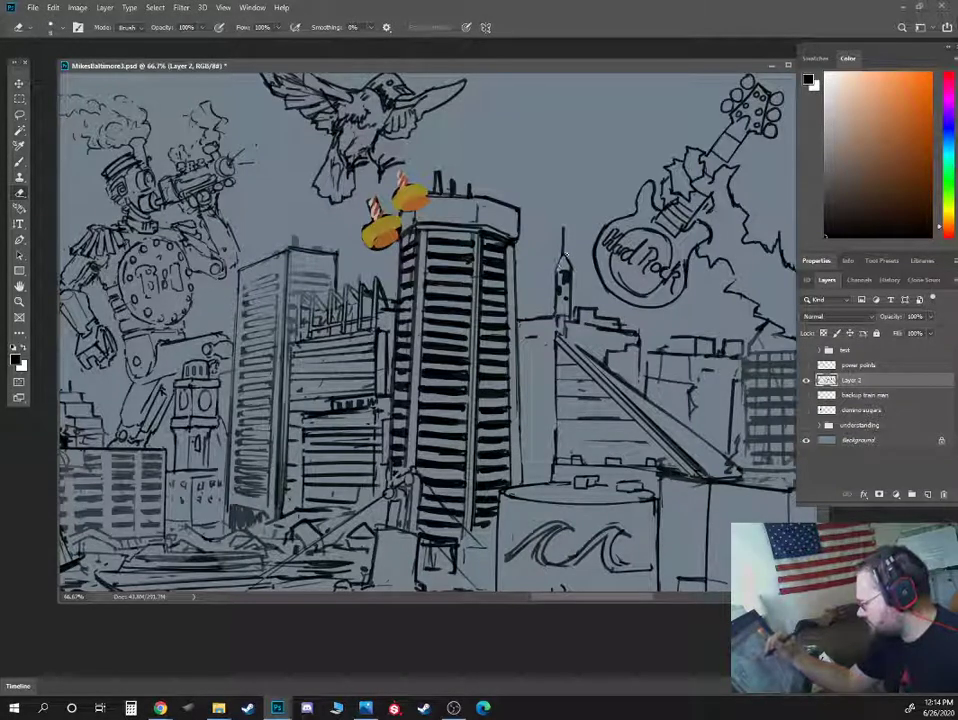
pyautogui.press('b')
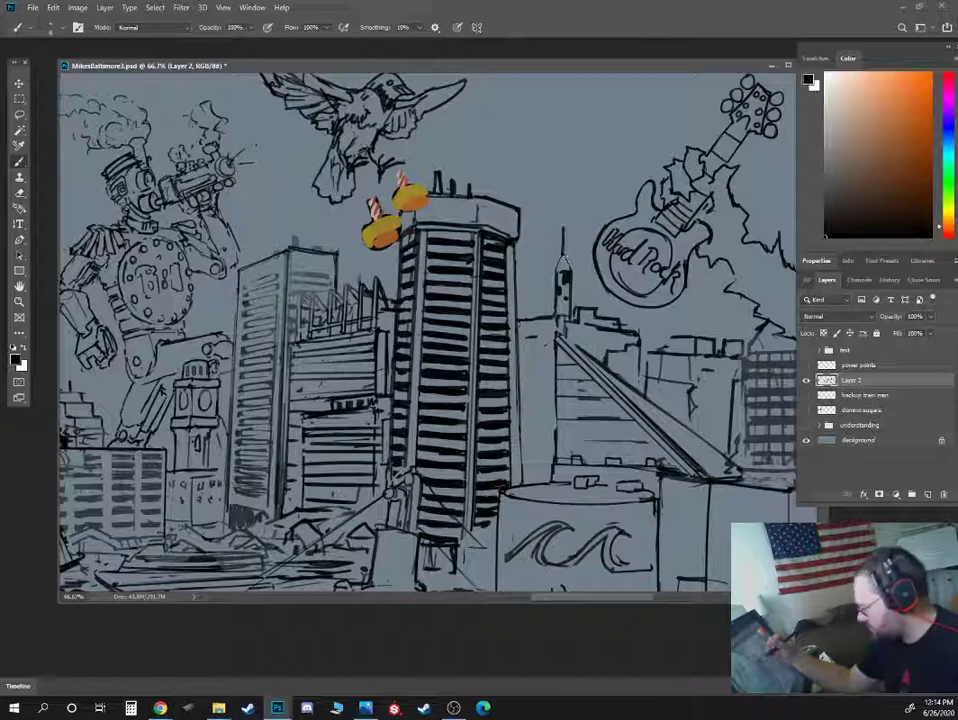
pyautogui.press('[')
pyautogui.press('[')
pyautogui.press('[')
pyautogui.moveTo(559, 282); pyautogui.dragTo(557, 296)
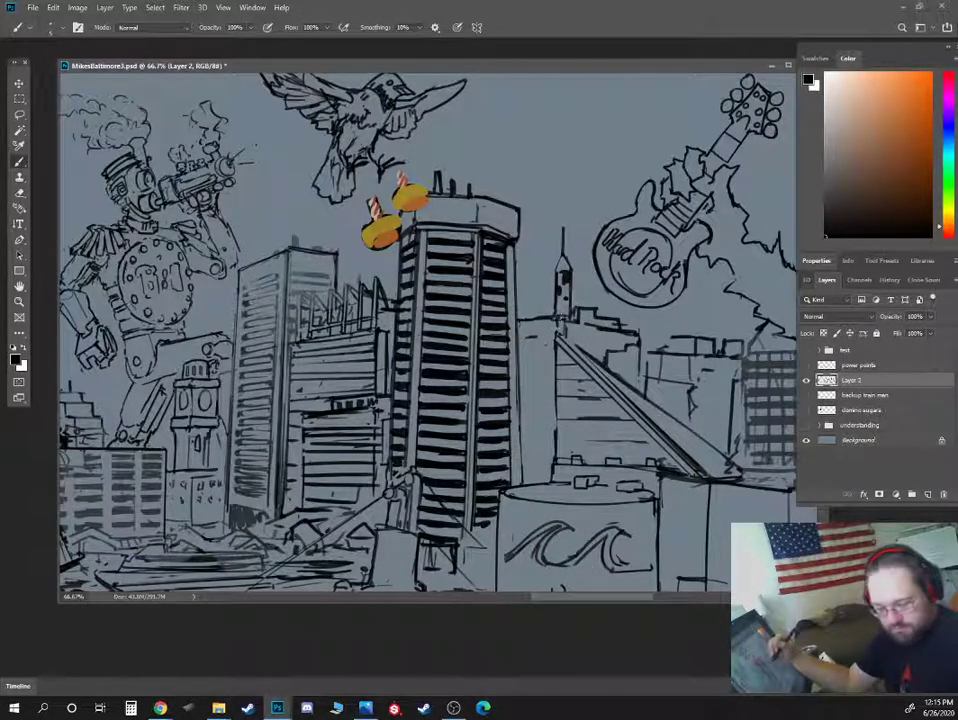
pyautogui.press('e')
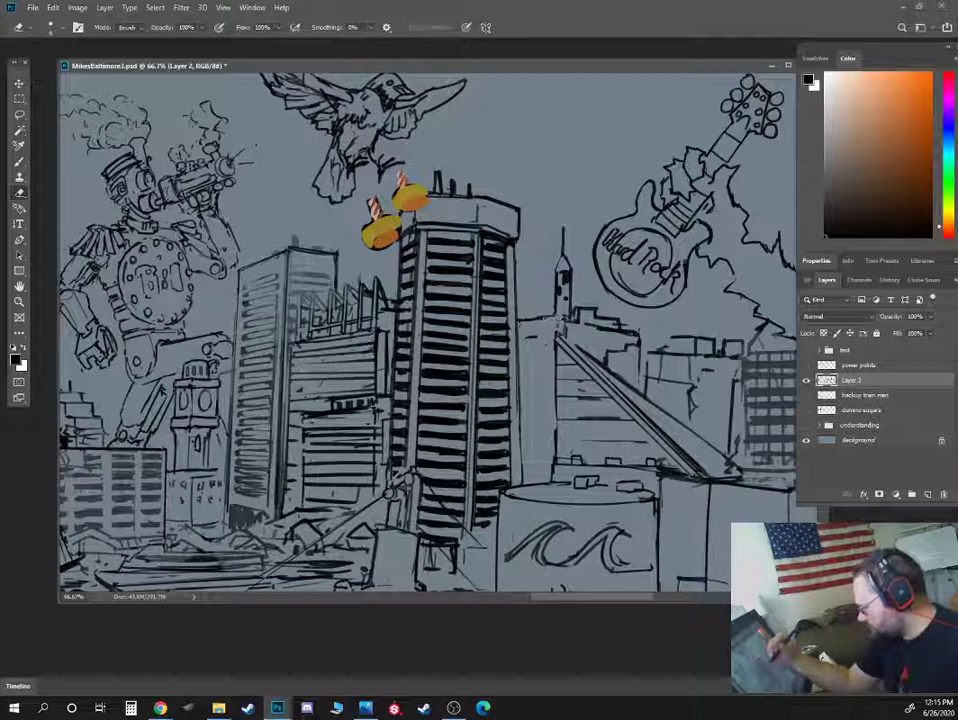
pyautogui.moveTo(553, 321); pyautogui.dragTo(522, 323)
# - Redraw the guitar's body outline and both horns, and erase the rough marks around its circular logo
pyautogui.press('b')
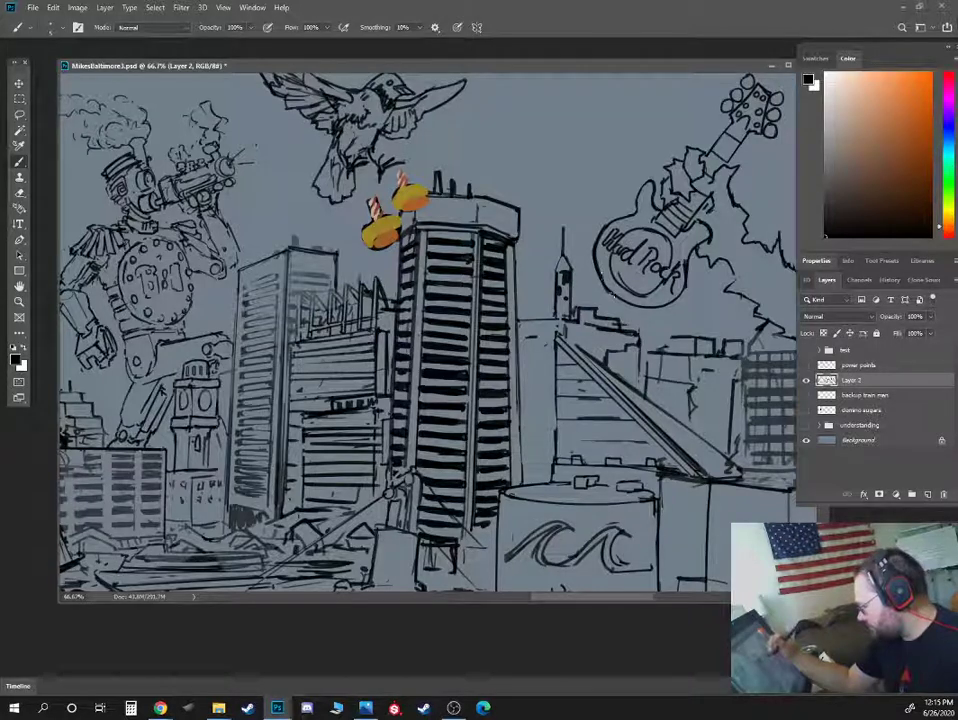
pyautogui.press('e')
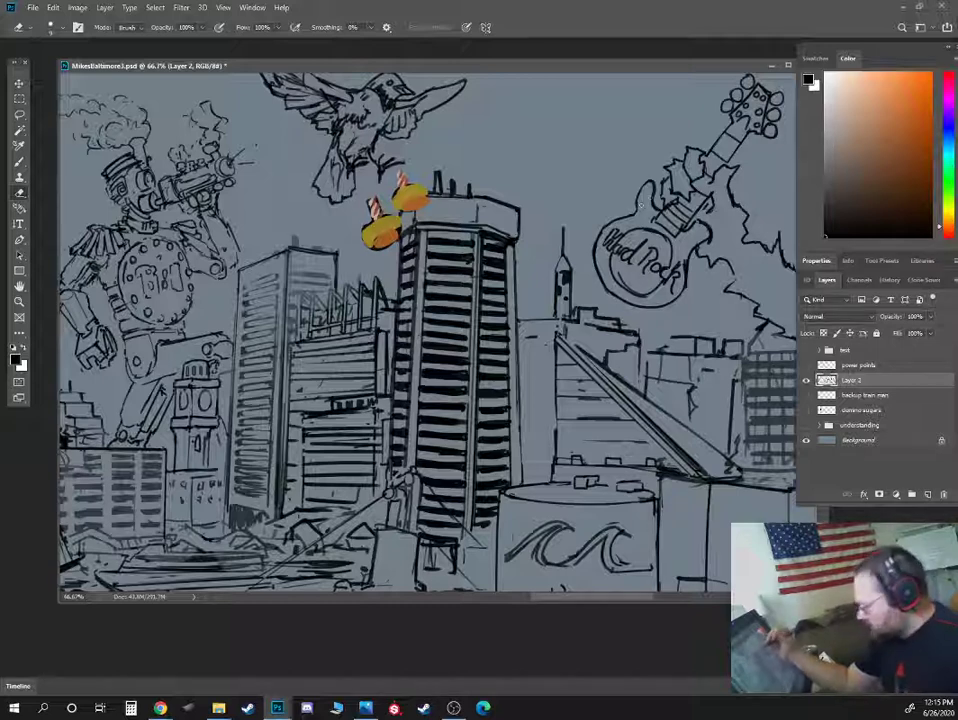
pyautogui.press('b')
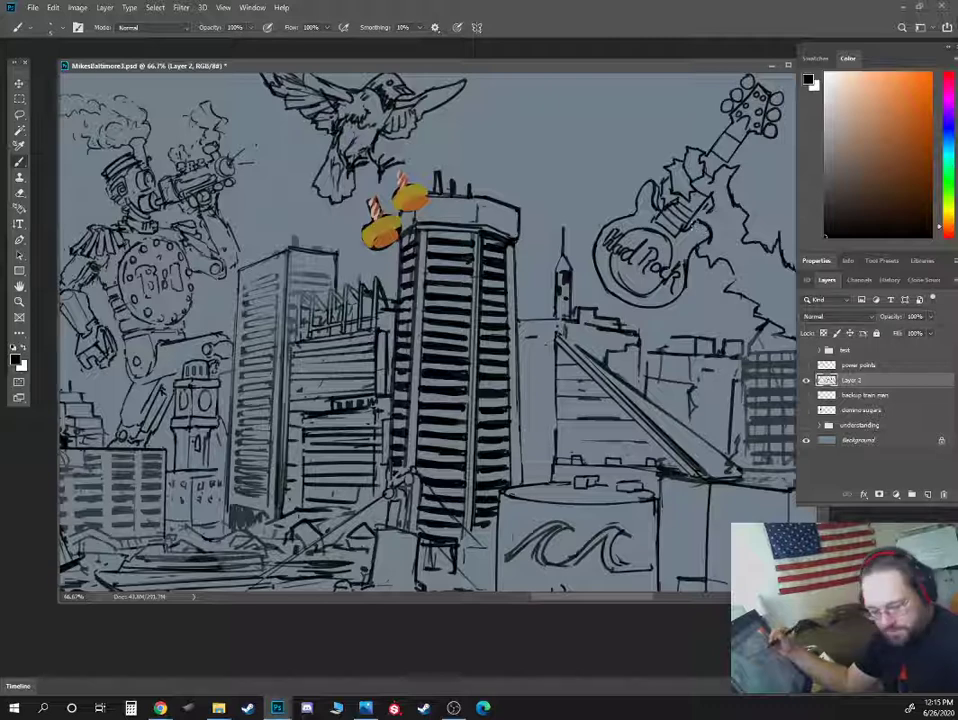
pyautogui.press('e')
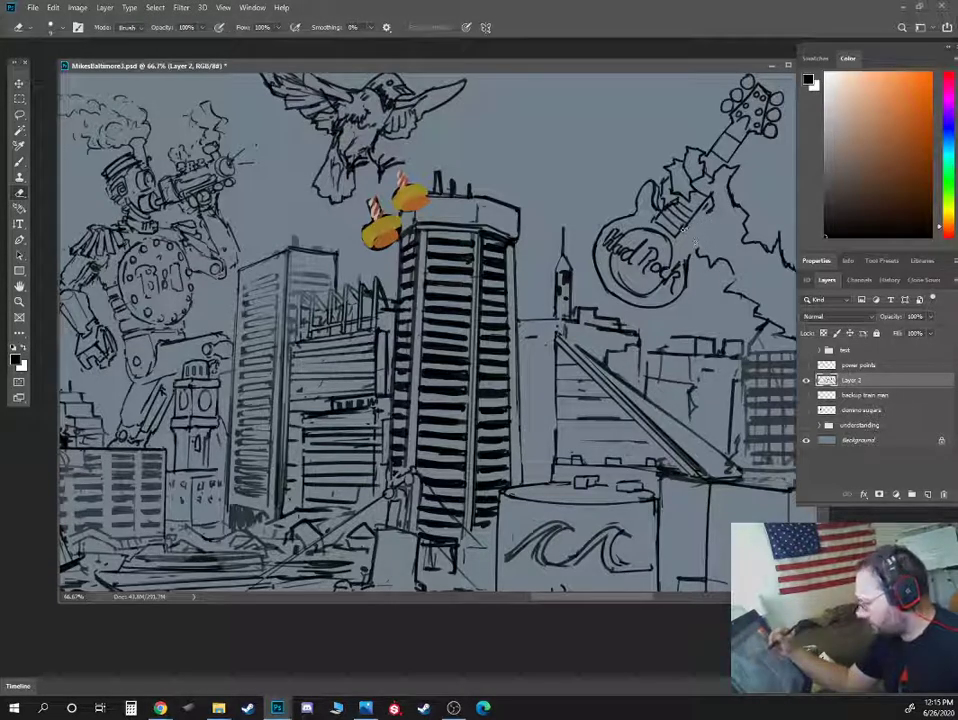
pyautogui.press('b')
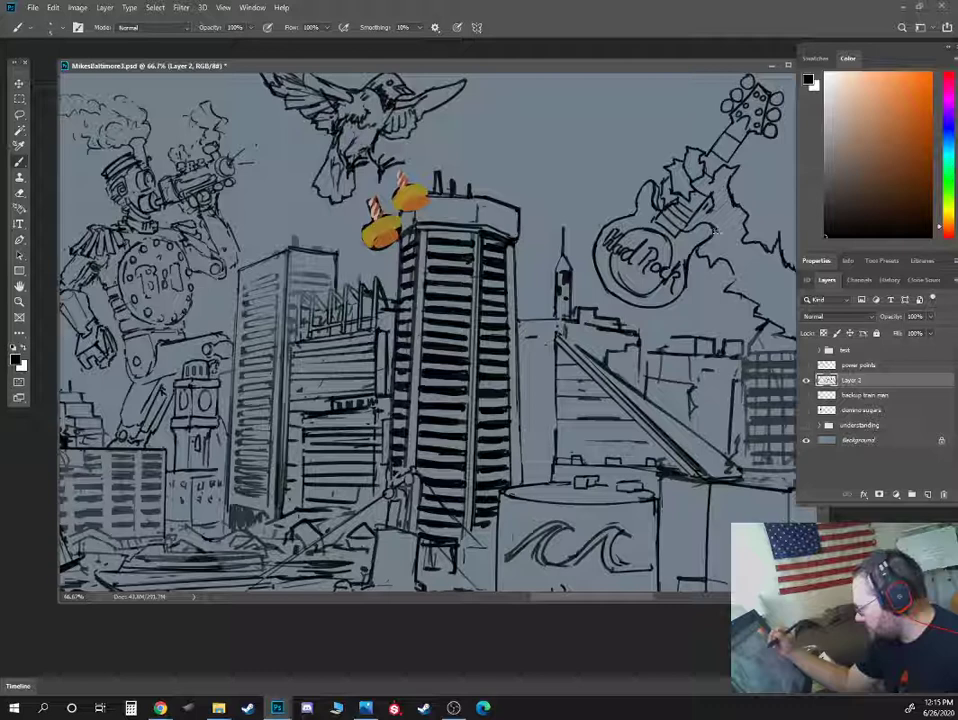
pyautogui.moveTo(714, 230); pyautogui.dragTo(692, 269)
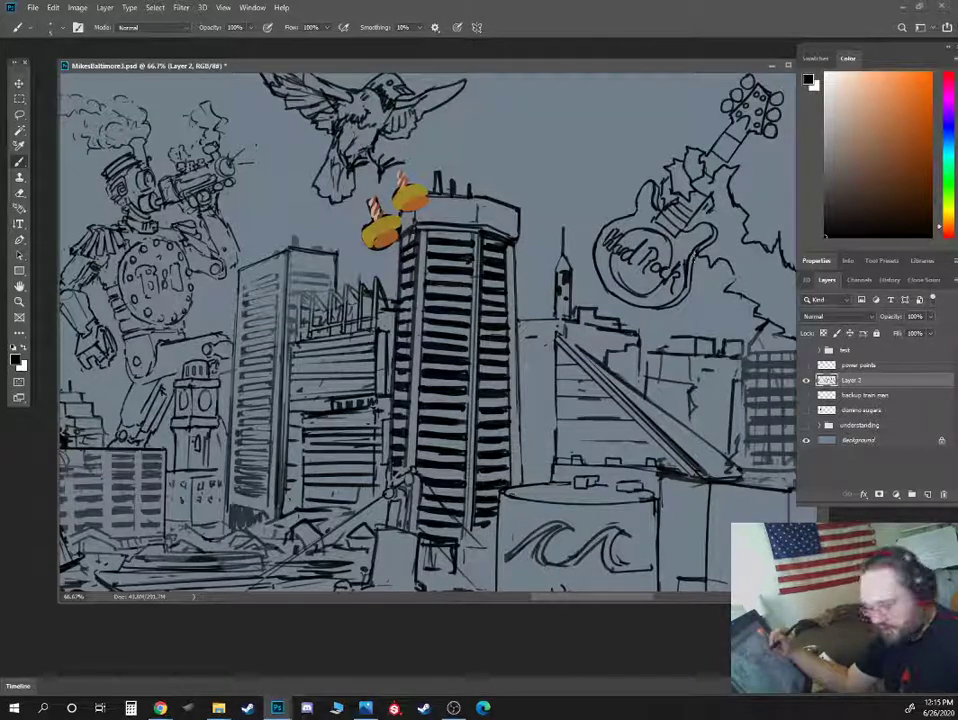
pyautogui.press('e')
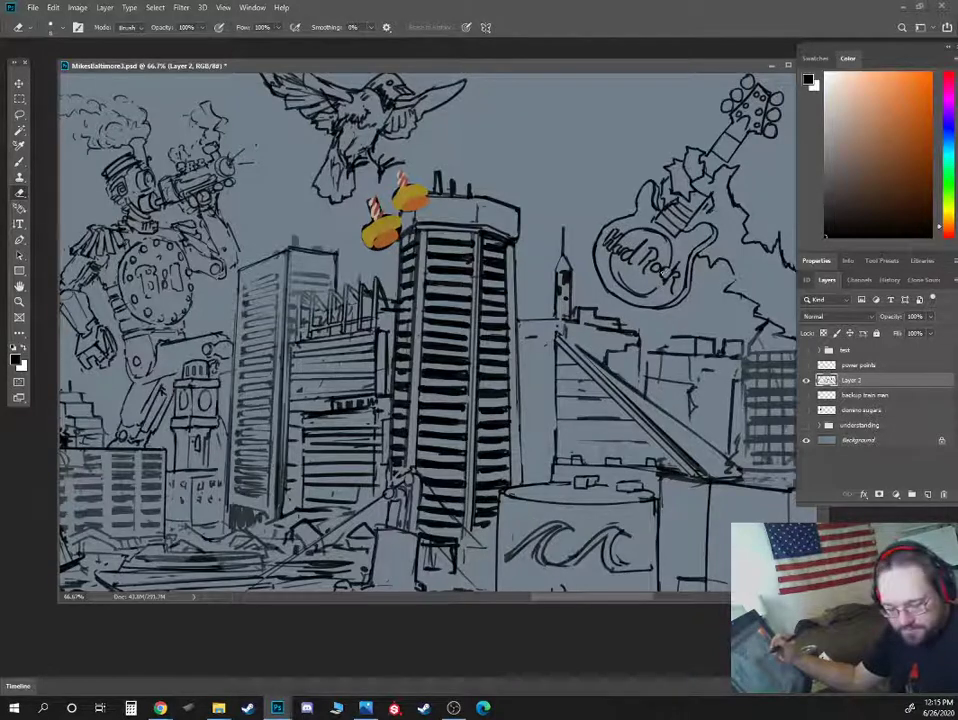
pyautogui.press('b')
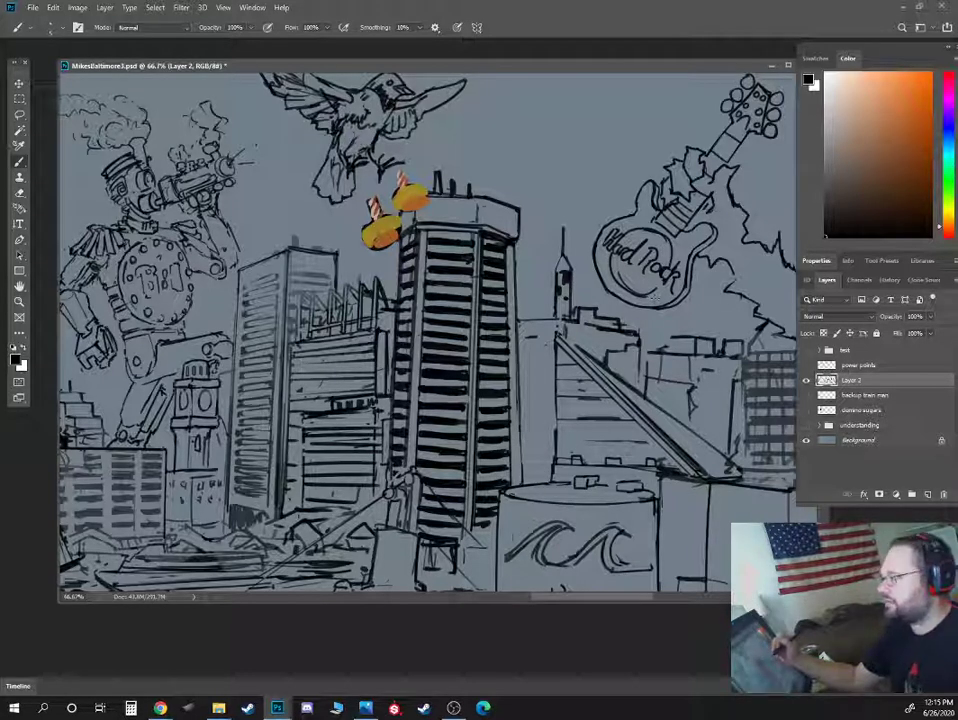
# - Clean up the outline of the guitar's headstock around the tuning pegs
pyautogui.moveTo(738, 176); pyautogui.dragTo(612, 352)
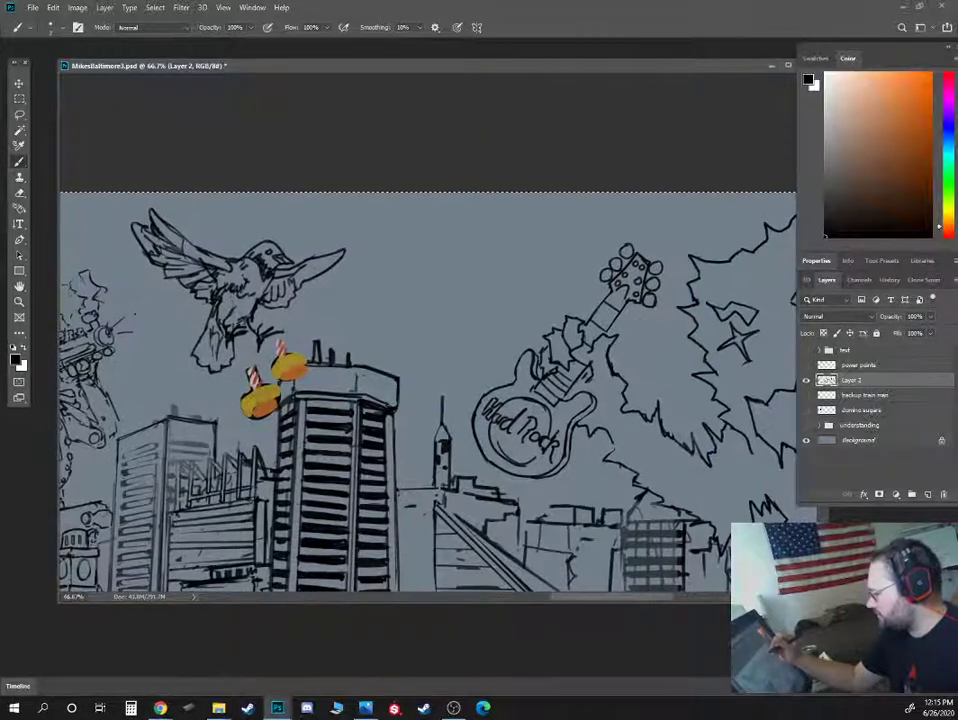
pyautogui.press('e')
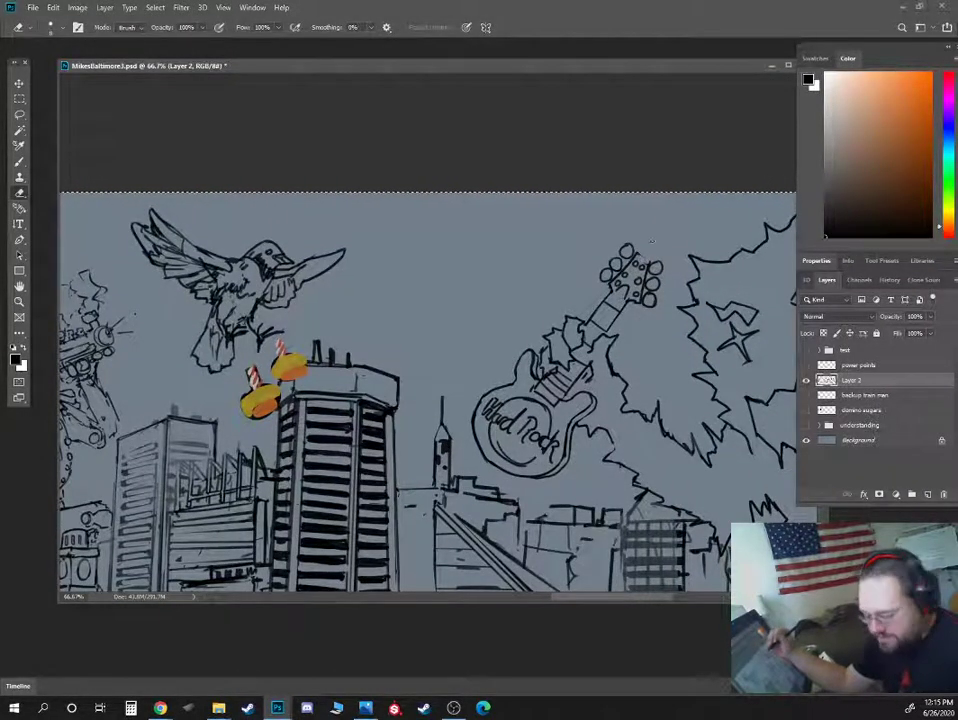
pyautogui.press('b')
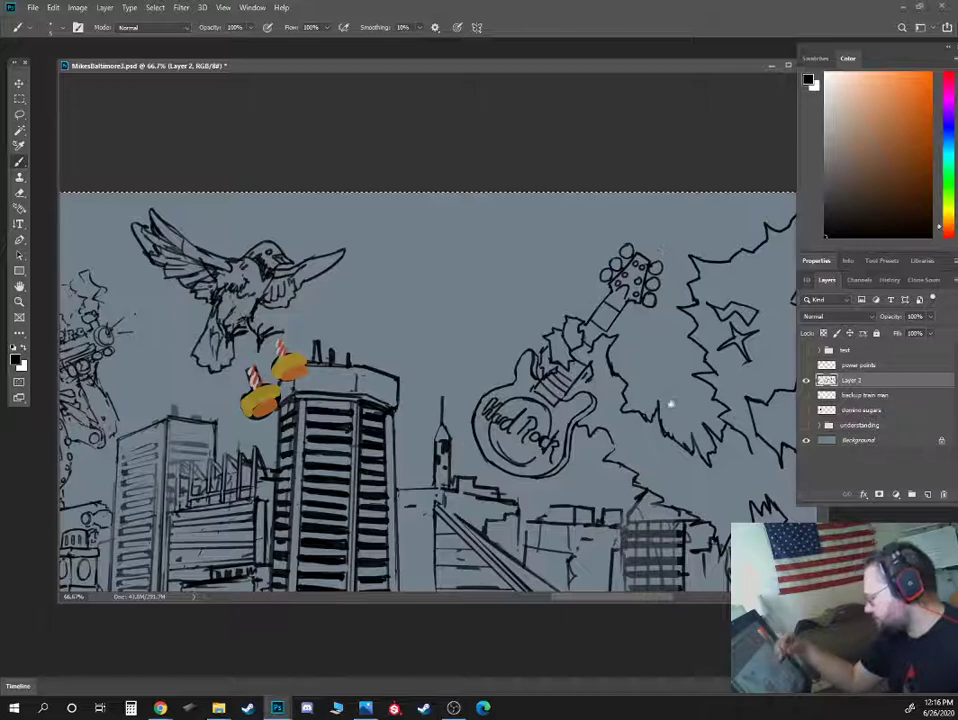
# - Examine the skyline below the guitar and the overall balance of the harbor scene at reduced magnification
pyautogui.moveTo(665, 408); pyautogui.dragTo(607, 282)
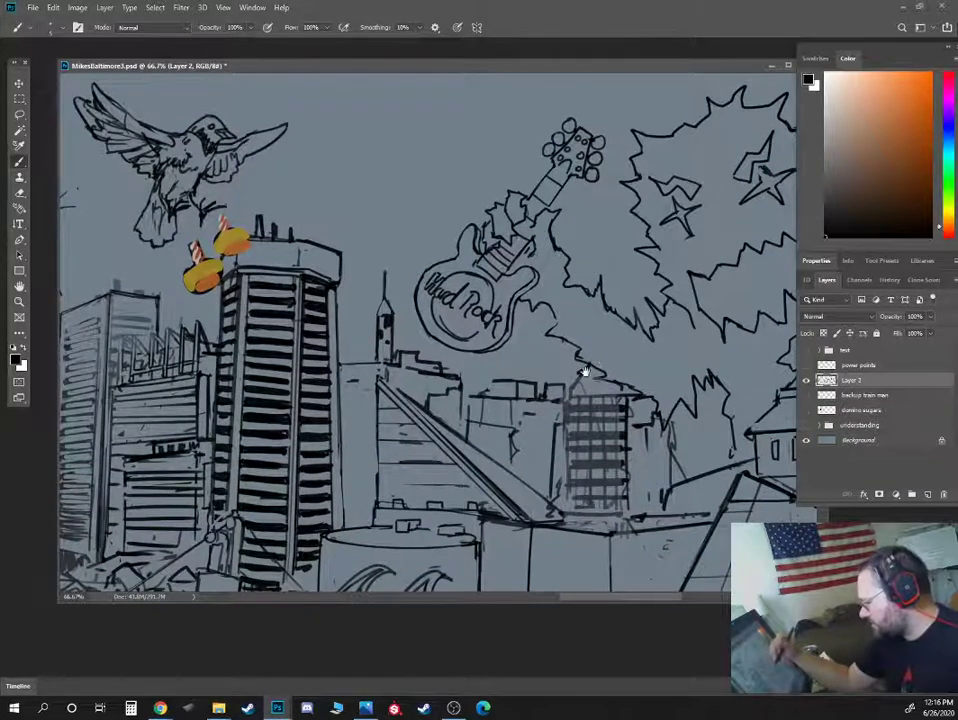
pyautogui.moveTo(586, 373); pyautogui.dragTo(568, 265)
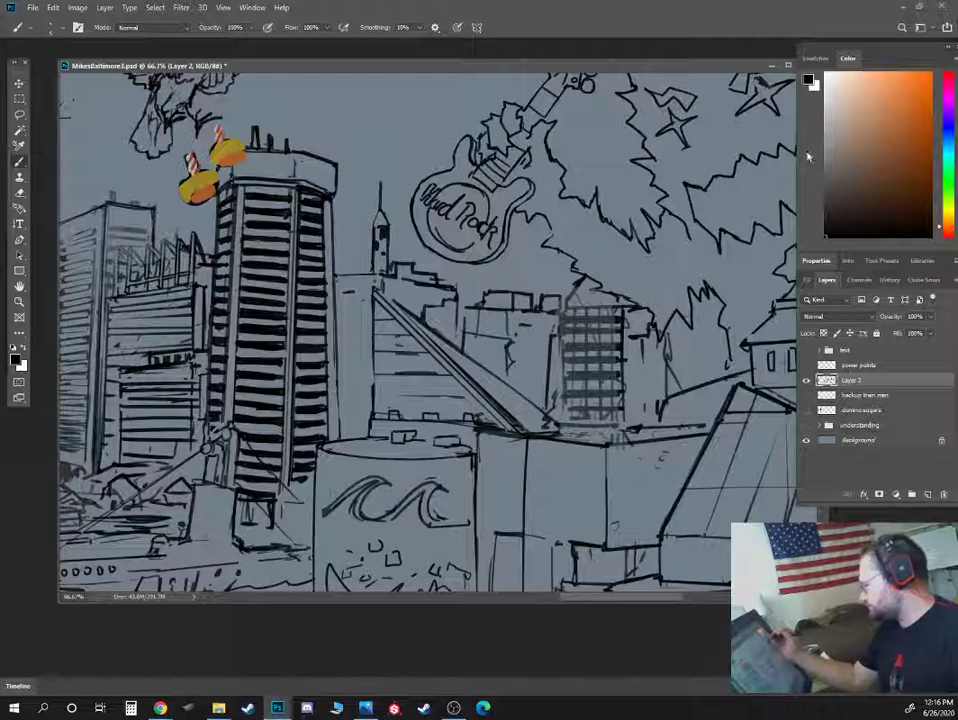
pyautogui.hotkey('ctrl', '-')
pyautogui.hotkey('ctrl', '-')
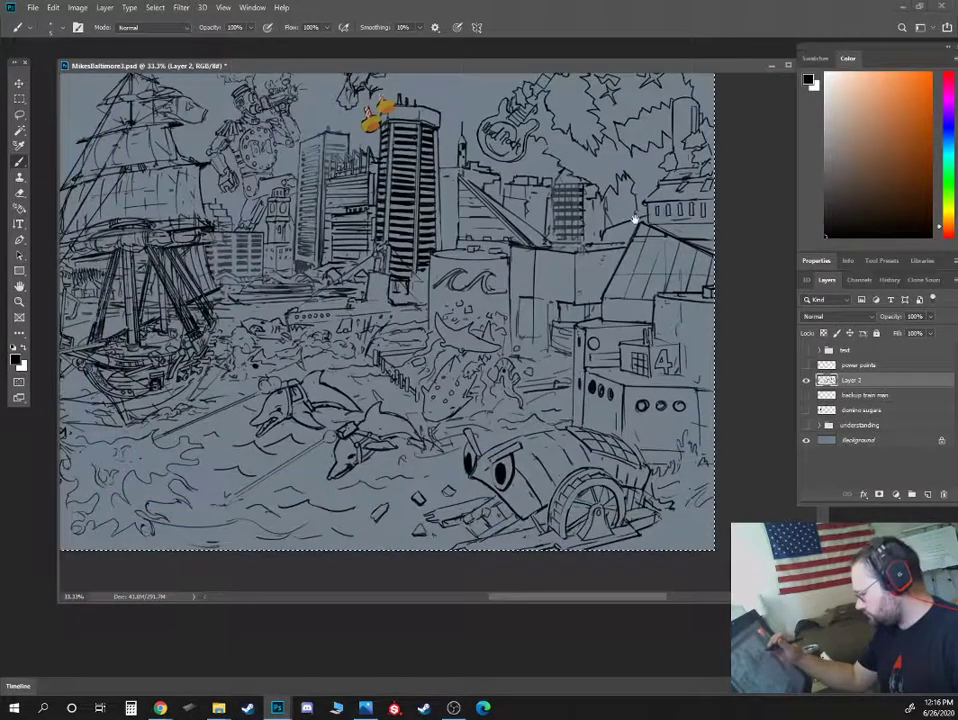
pyautogui.moveTo(575, 276); pyautogui.dragTo(631, 278)
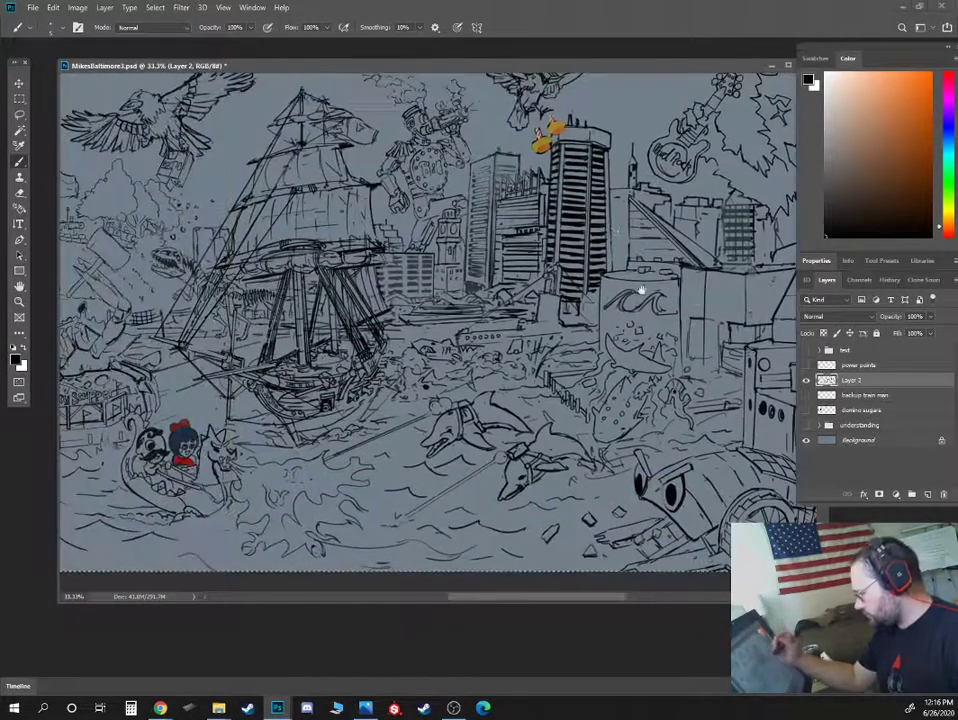
pyautogui.moveTo(625, 218)
pyautogui.mouseDown()
pyautogui.moveTo(687, 242)
pyautogui.moveTo(720, 234)
pyautogui.mouseUp()
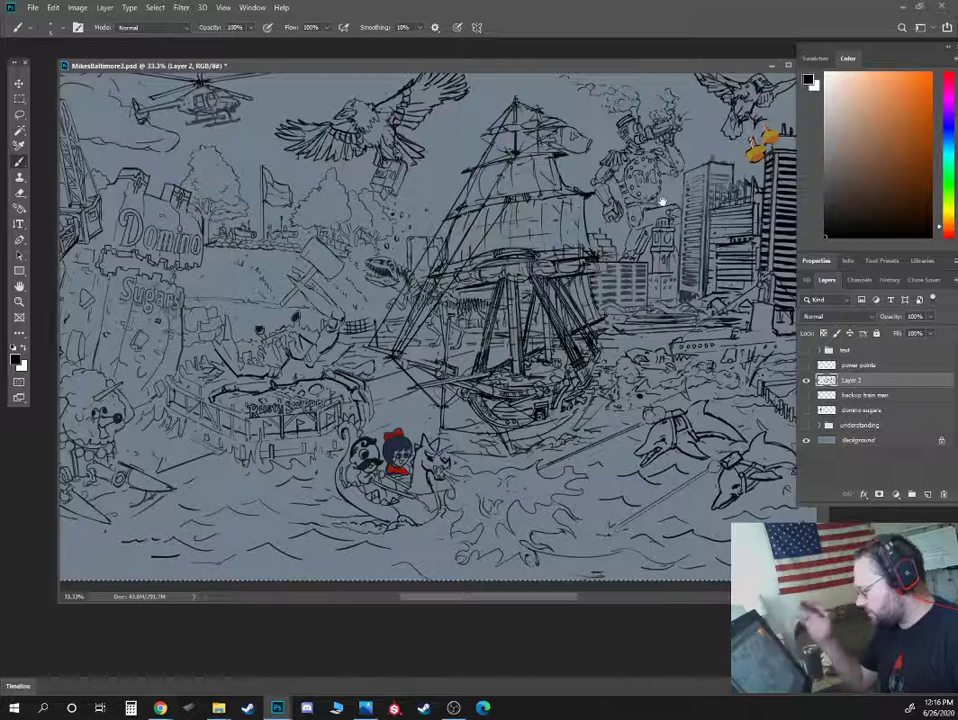
pyautogui.hotkey('ctrl', '-')
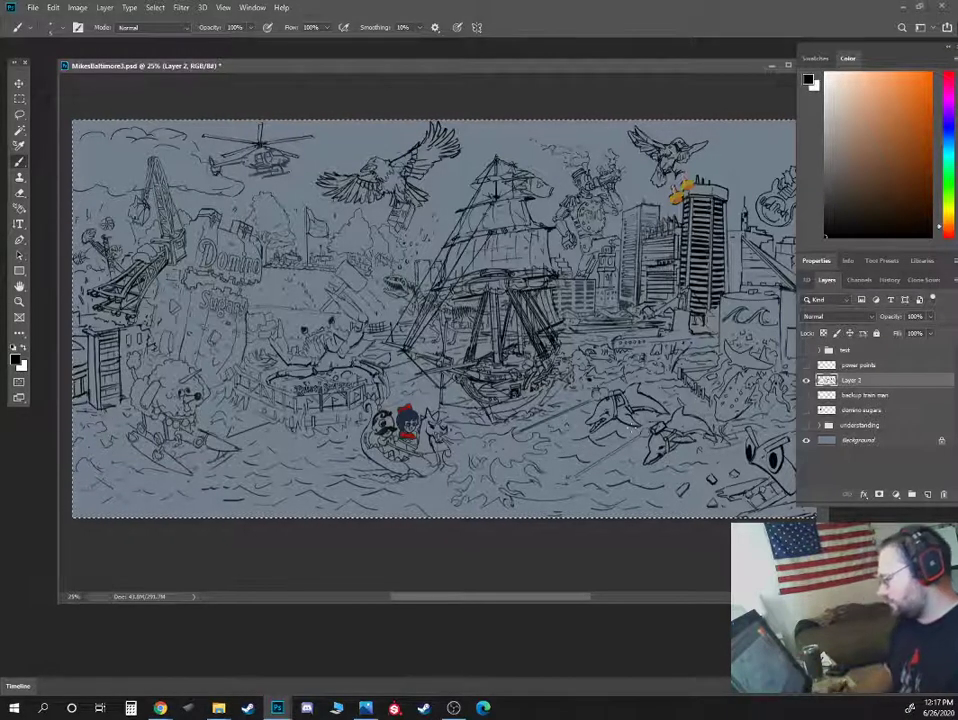
# - Sketch floating debris chunks and a round ring-shaped object in the water between the dolphins and the wheeled creature
pyautogui.moveTo(558, 493); pyautogui.dragTo(358, 513)
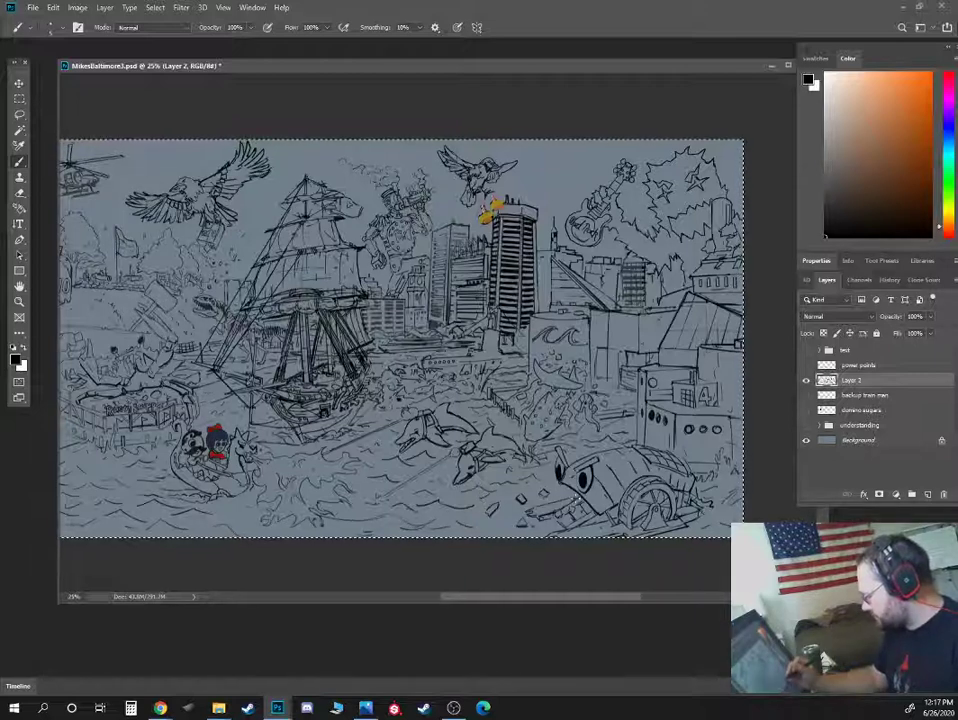
pyautogui.hotkey('ctrl', '+')
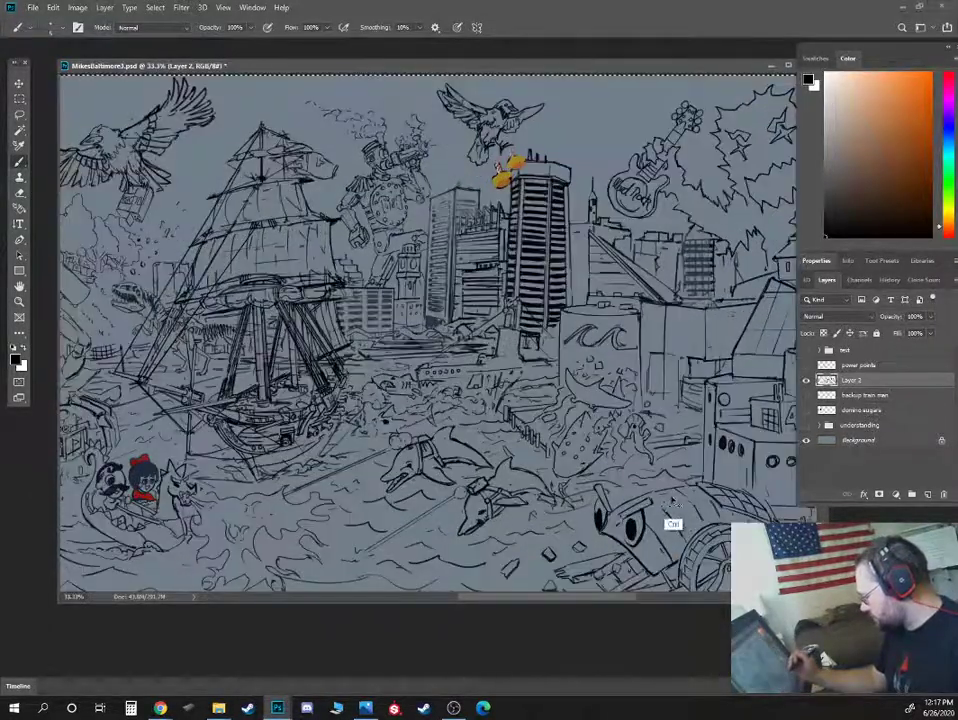
pyautogui.moveTo(667, 522); pyautogui.dragTo(665, 394)
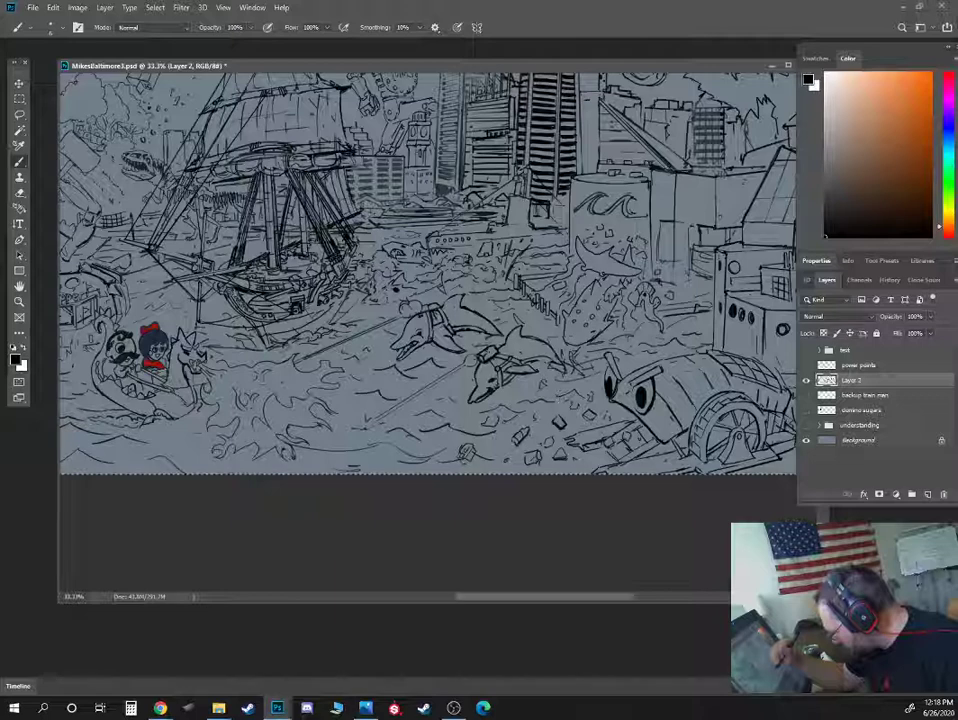
pyautogui.press('e')
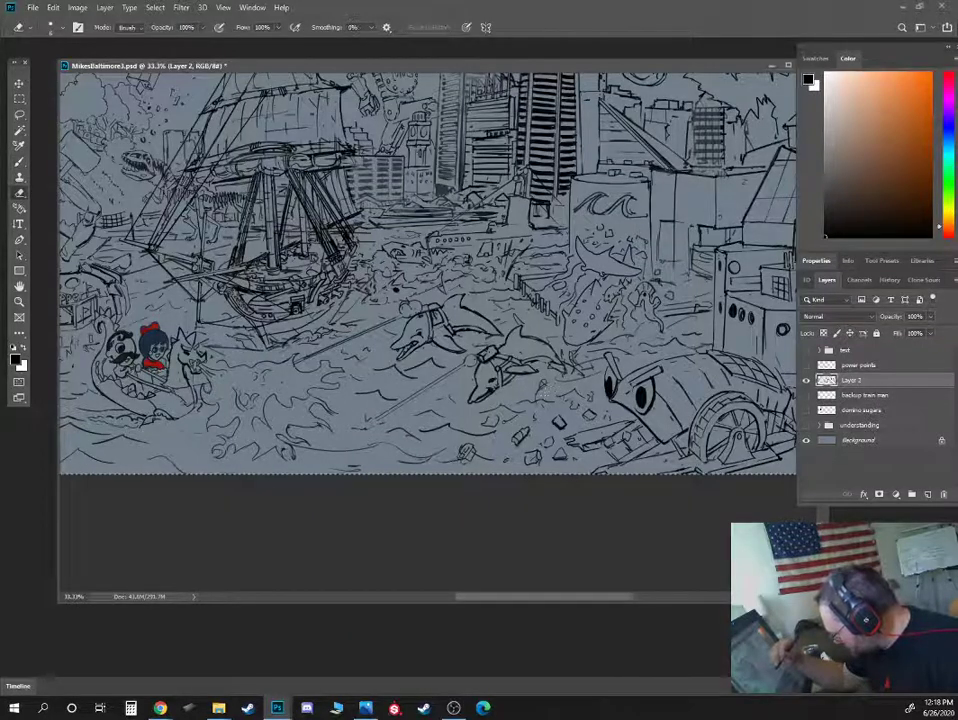
pyautogui.press('b')
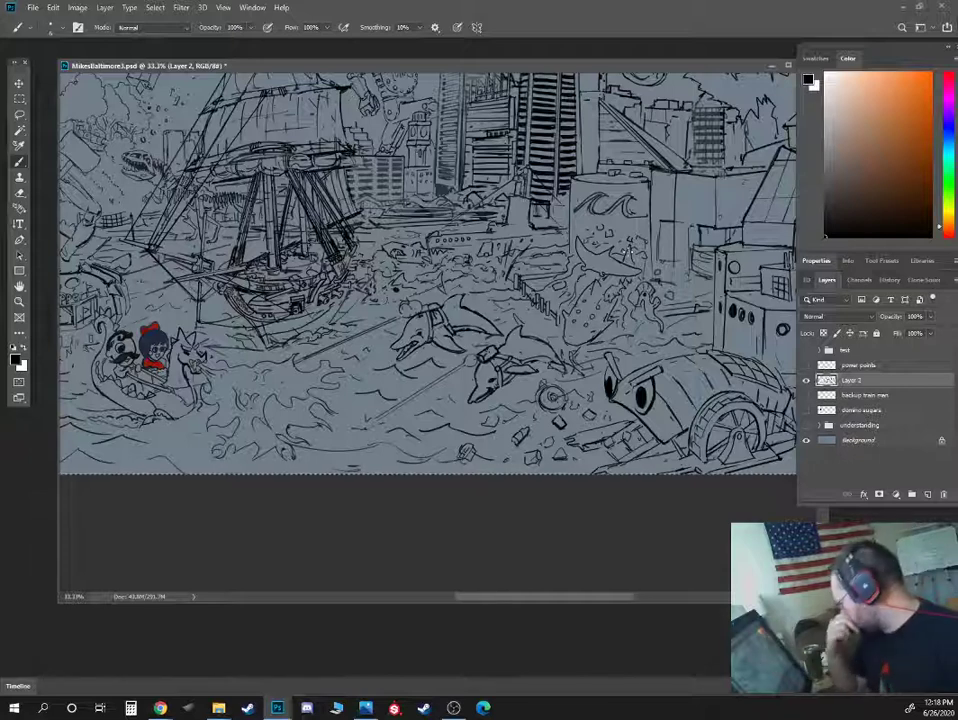
pyautogui.press('e')
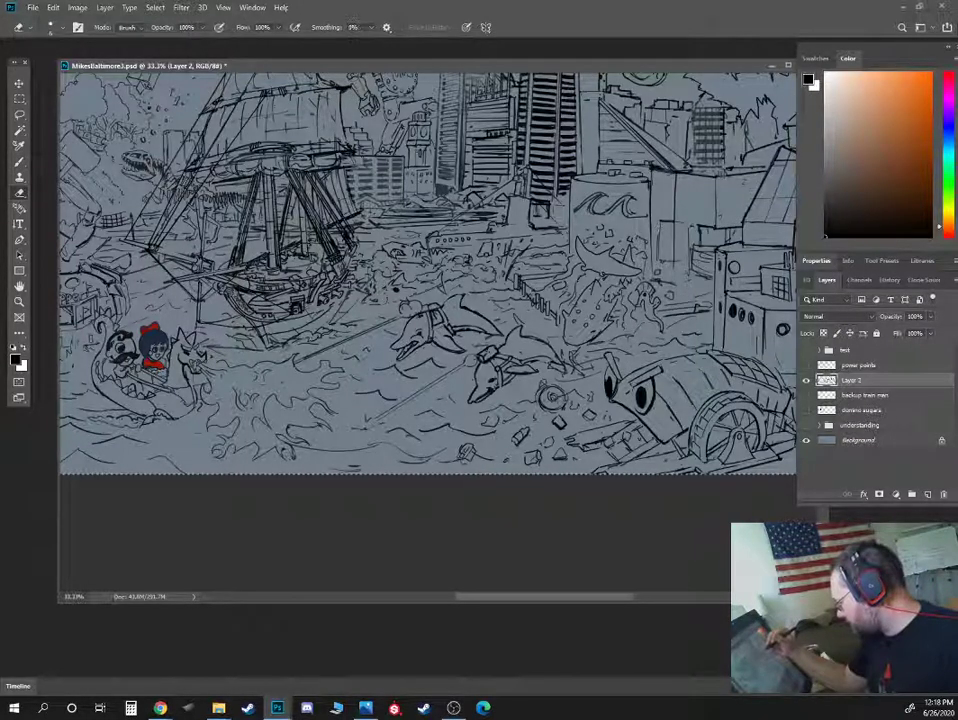
pyautogui.press('b')
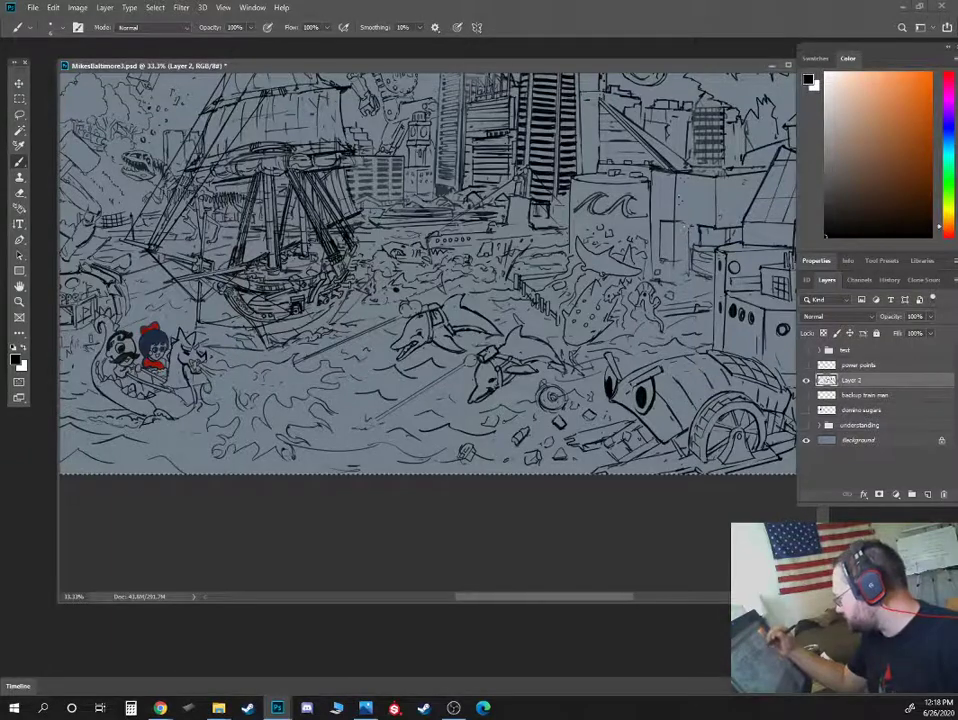
# - Examine the guitar, skyline and waterfront buildings, and the area around the ship, for remaining rough spots
pyautogui.moveTo(683, 120); pyautogui.dragTo(629, 263)
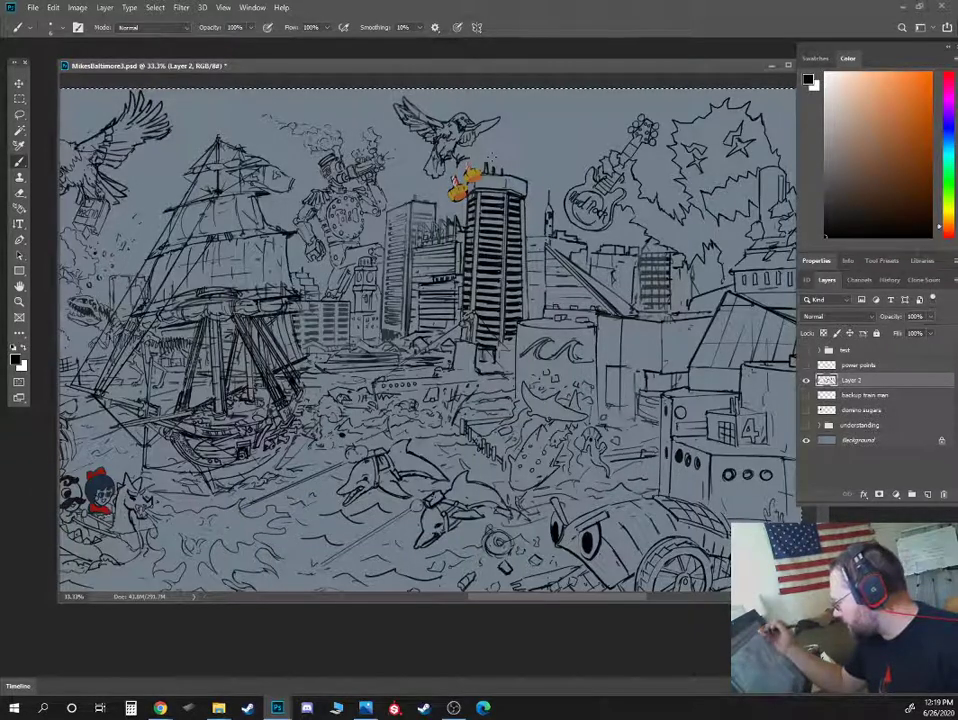
pyautogui.moveTo(710, 216); pyautogui.dragTo(435, 278)
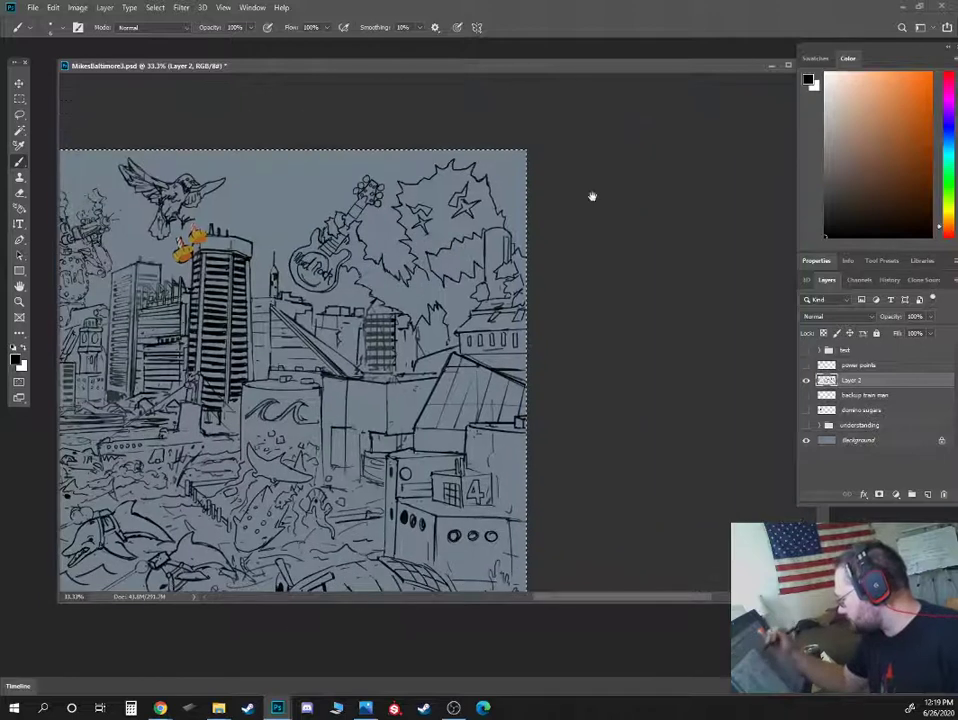
pyautogui.moveTo(453, 352); pyautogui.dragTo(464, 254)
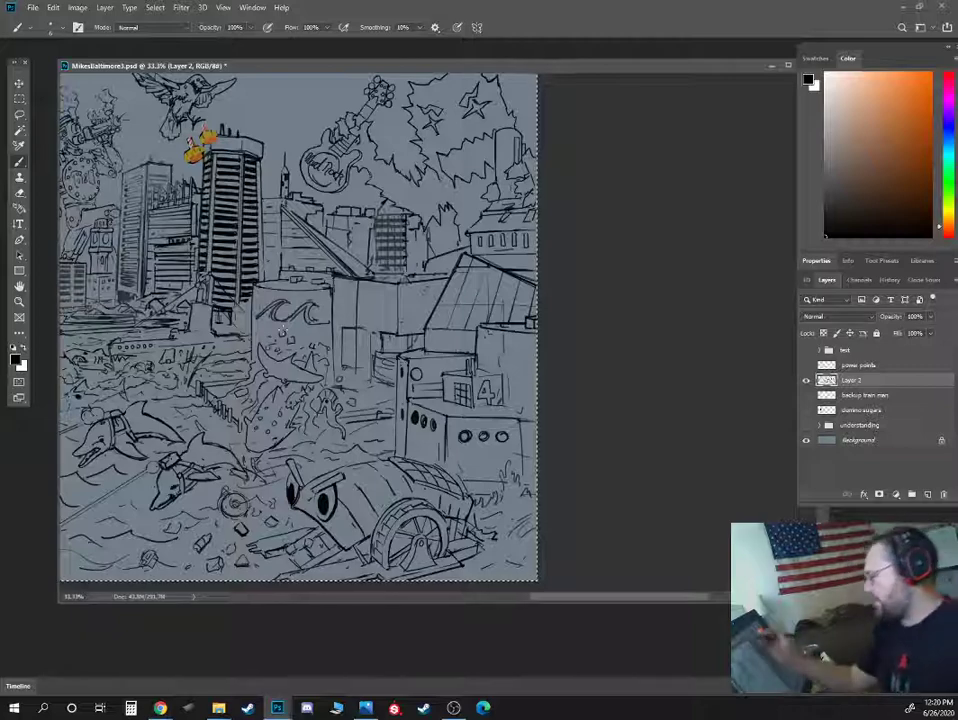
pyautogui.moveTo(539, 70); pyautogui.dragTo(509, 88)
pyautogui.moveTo(366, 231); pyautogui.dragTo(642, 219)
pyautogui.moveTo(384, 209); pyautogui.dragTo(575, 223)
pyautogui.hotkey('ctrl', '+')
pyautogui.hotkey('ctrl', '+')
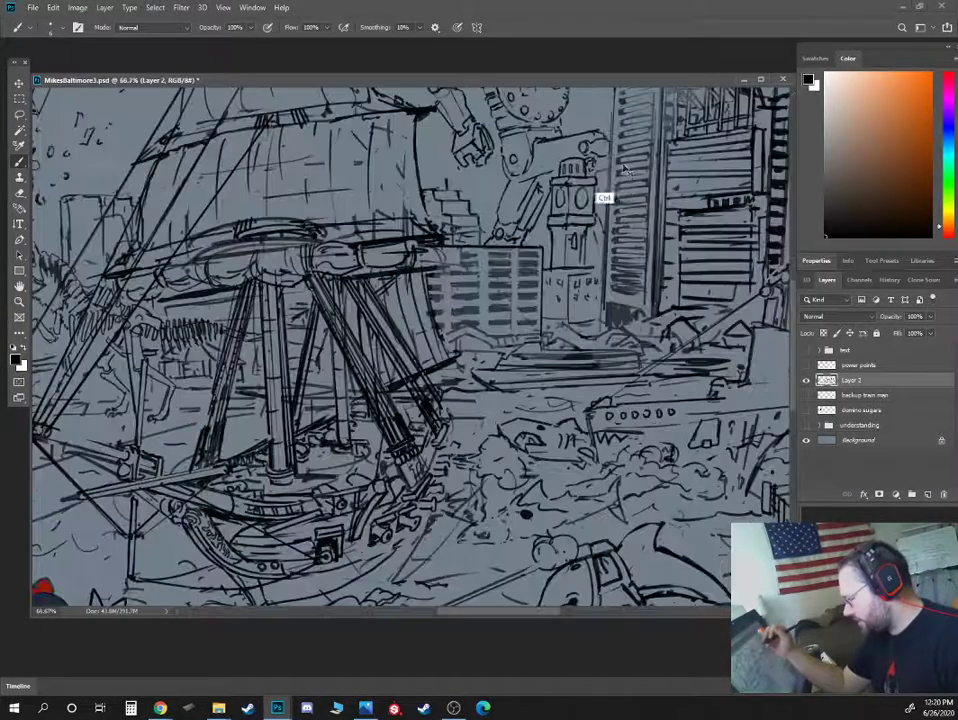
# - Redraw the trailing end of the flag behind the ship's upper sails and touch up the nearby rigging
pyautogui.moveTo(665, 135); pyautogui.dragTo(490, 333)
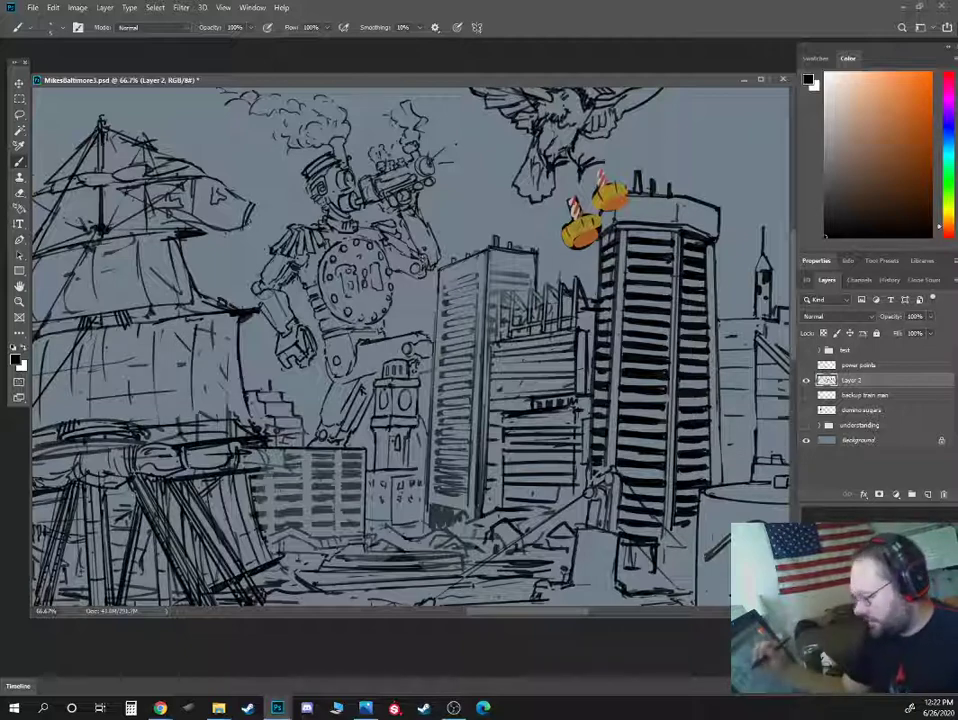
pyautogui.press('r')
pyautogui.moveTo(246, 228); pyautogui.dragTo(256, 250)
pyautogui.press('e')
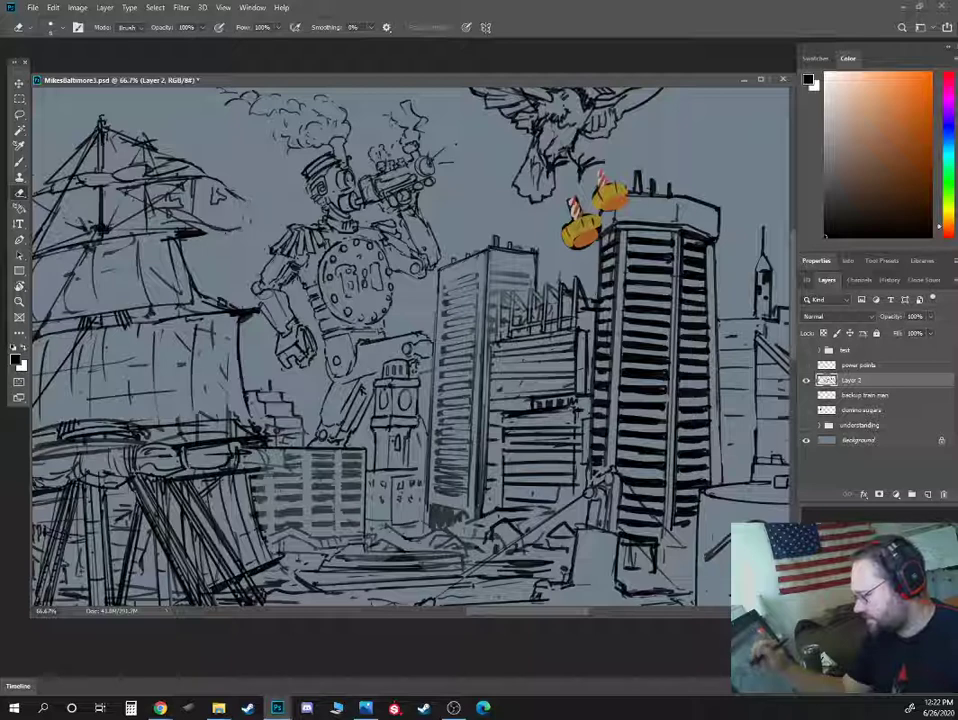
pyautogui.press('b')
pyautogui.moveTo(176, 152)
pyautogui.mouseDown()
pyautogui.moveTo(184, 170)
pyautogui.moveTo(168, 140)
pyautogui.moveTo(158, 153)
pyautogui.moveTo(180, 160)
pyautogui.mouseUp()
pyautogui.press('e')
pyautogui.press('b')
pyautogui.moveTo(114, 142)
pyautogui.mouseDown()
pyautogui.moveTo(144, 150)
pyautogui.moveTo(129, 141)
pyautogui.moveTo(83, 161)
pyautogui.mouseUp()
pyautogui.press('space')
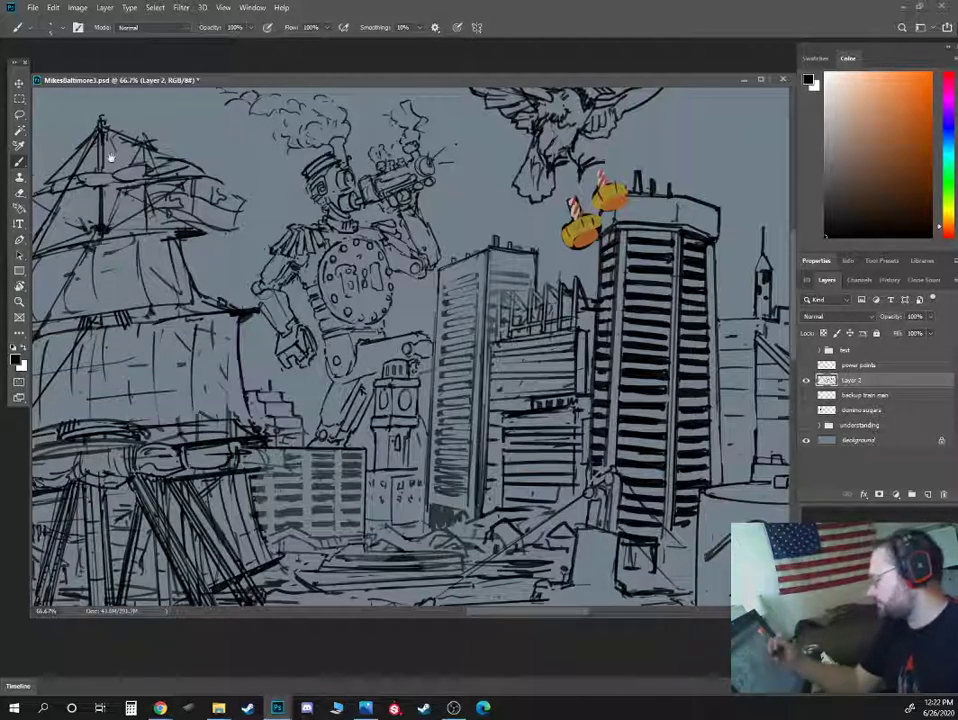
# - Clean up the roof edge of the tower beside the robot and the lines behind the adjacent sawtooth roof frame
pyautogui.moveTo(449, 243); pyautogui.dragTo(467, 231)
pyautogui.press('e')
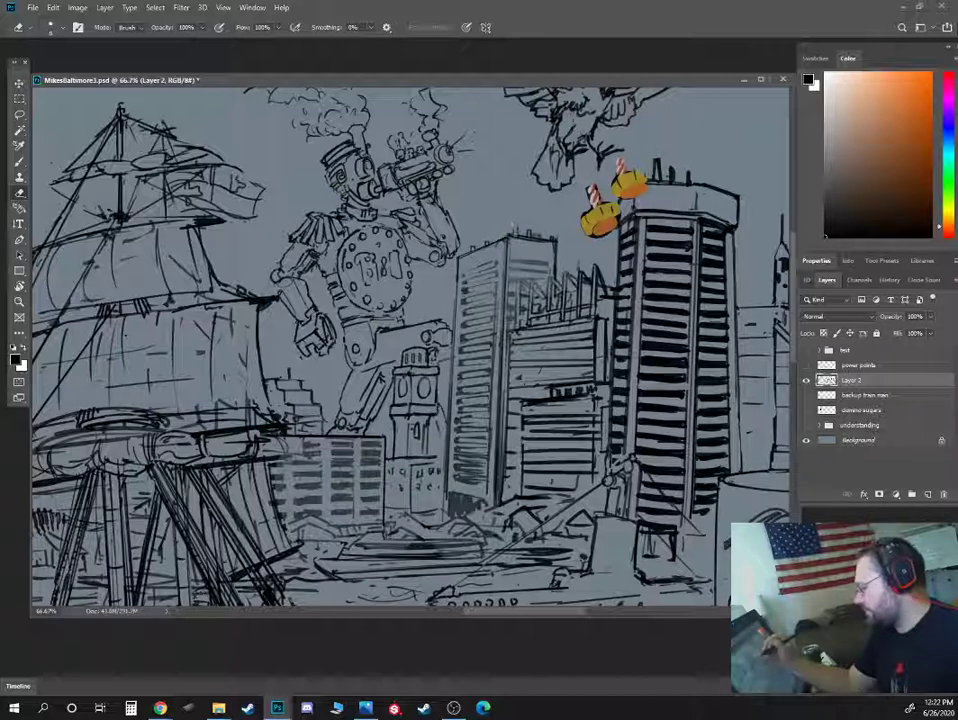
pyautogui.press('b')
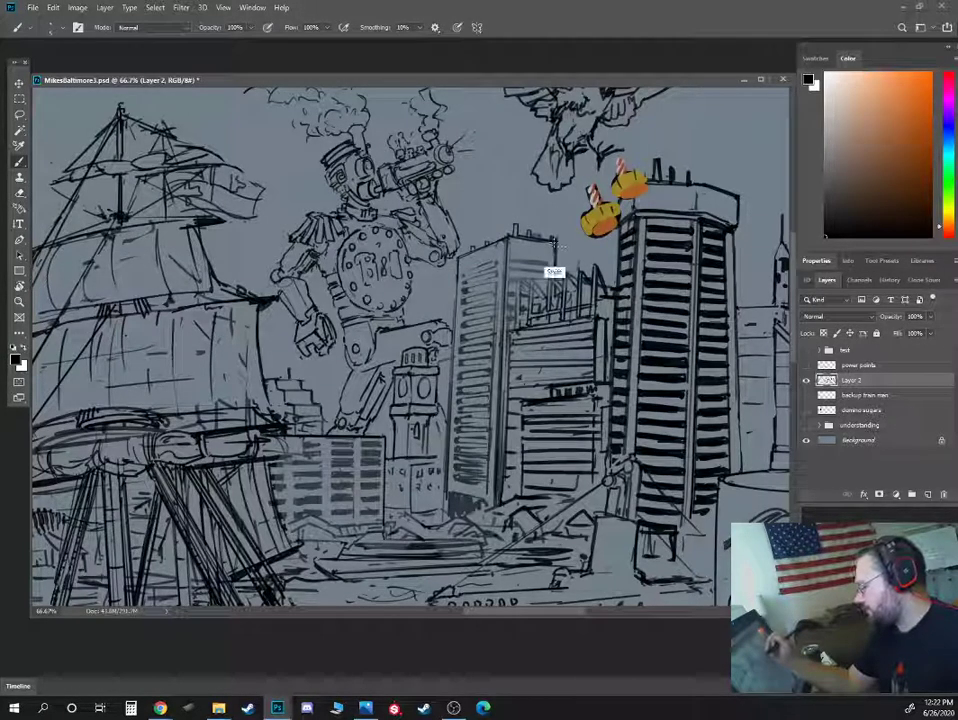
pyautogui.press('e')
pyautogui.press('b')
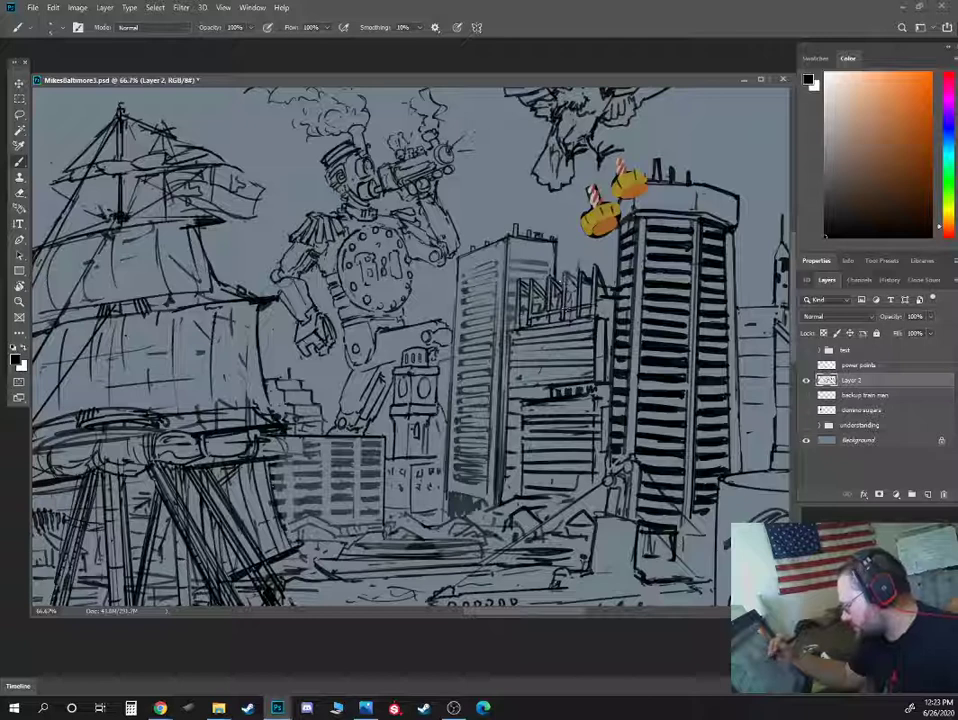
# - Erase and redraw the diagonal struts of the sawtooth frame on the building between the two tall towers
pyautogui.press('e')
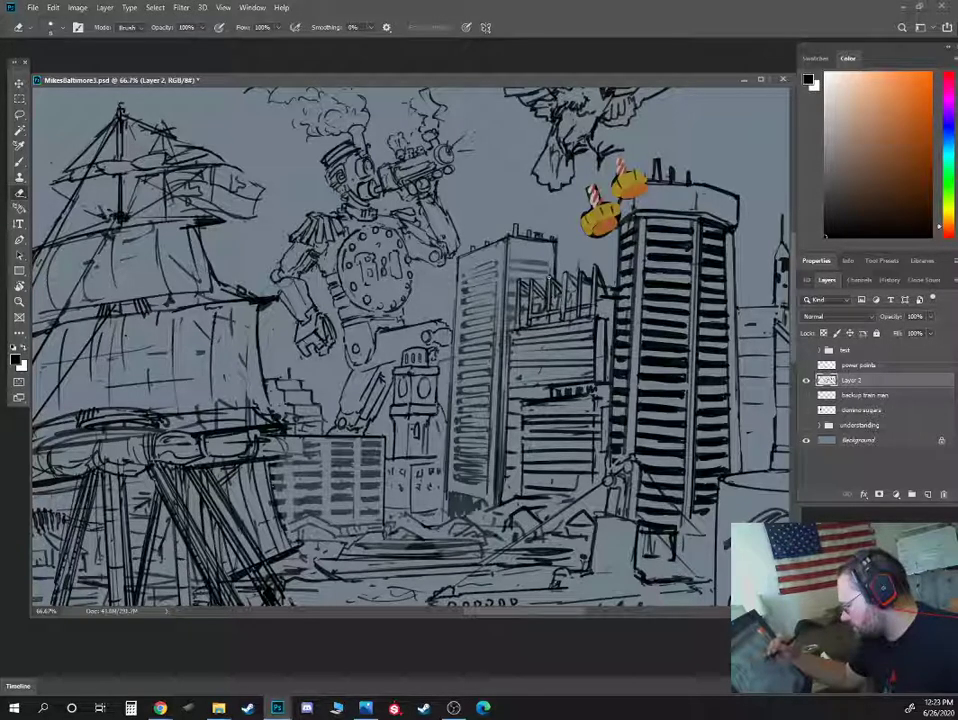
pyautogui.press('b')
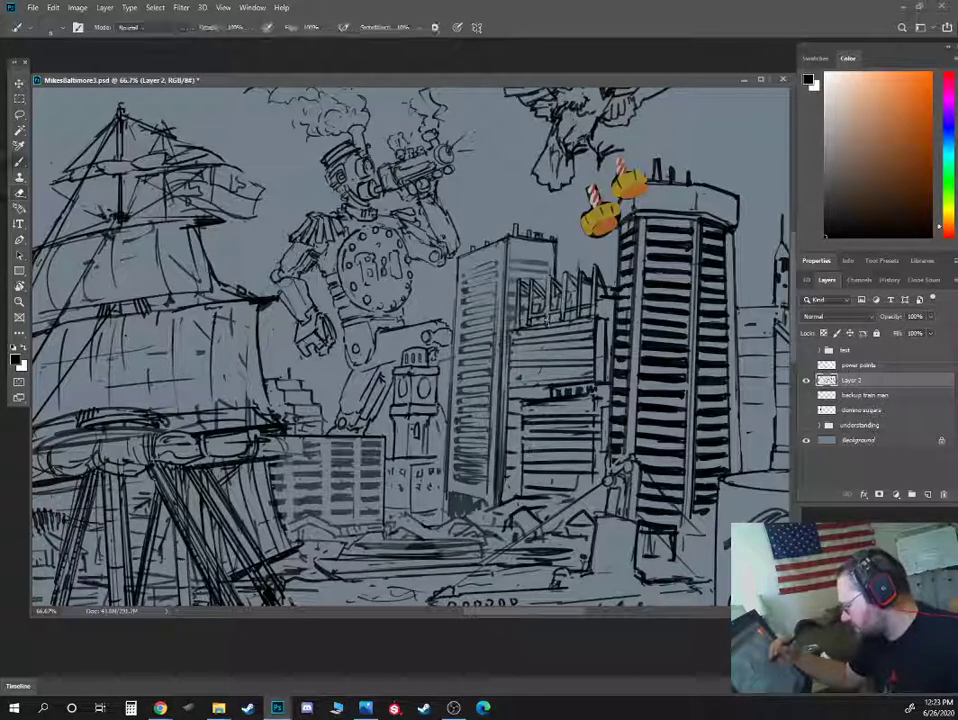
pyautogui.press('e')
pyautogui.moveTo(530, 278); pyautogui.dragTo(526, 326)
pyautogui.press('b')
pyautogui.moveTo(530, 281); pyautogui.dragTo(522, 328)
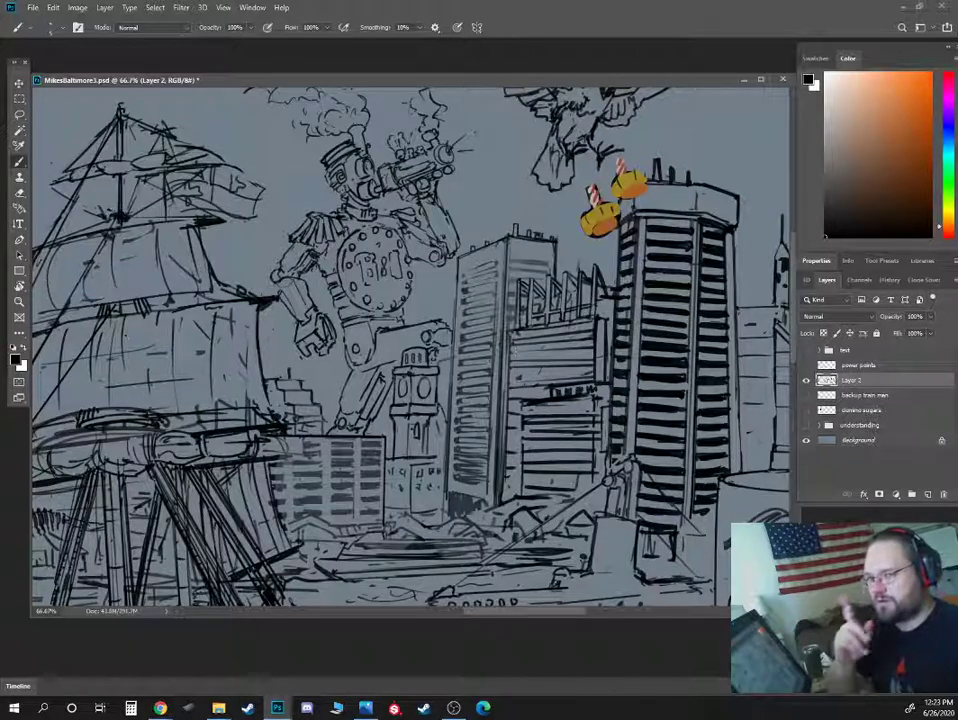
# - Refine the burst lines and outline at the front end of the robot's raised gun
pyautogui.scroll(2, 466, 226)
pyautogui.press('e')
pyautogui.press('b')
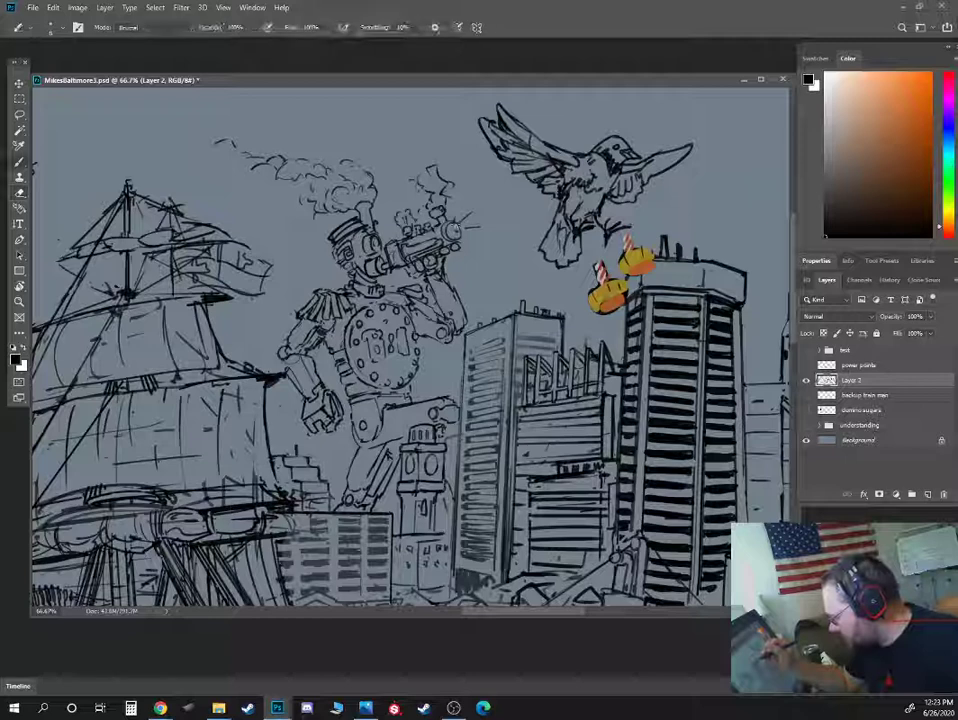
pyautogui.press('e')
pyautogui.press('b')
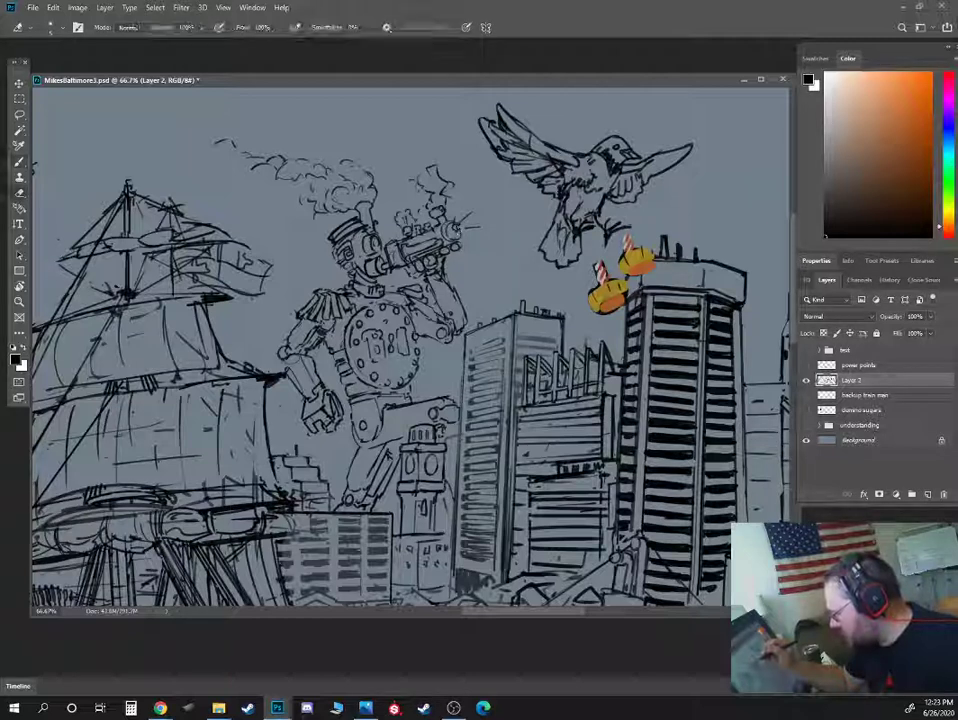
pyautogui.press('e')
pyautogui.press('b')
pyautogui.press('e')
pyautogui.press('b')
pyautogui.press('b')
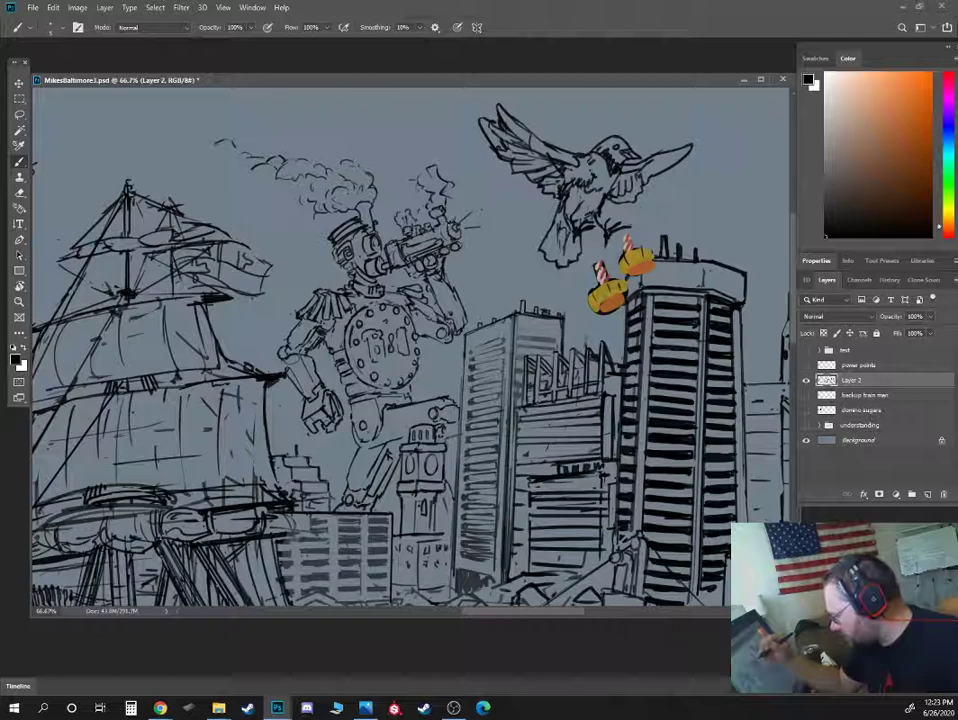
pyautogui.press('e')
pyautogui.press('b')
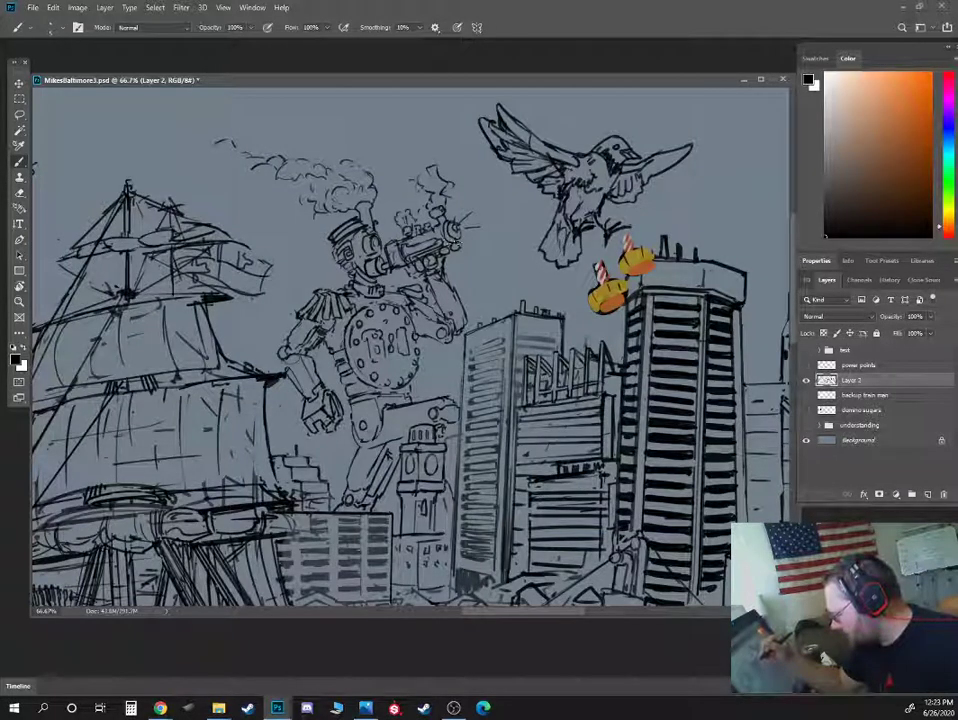
pyautogui.press('e')
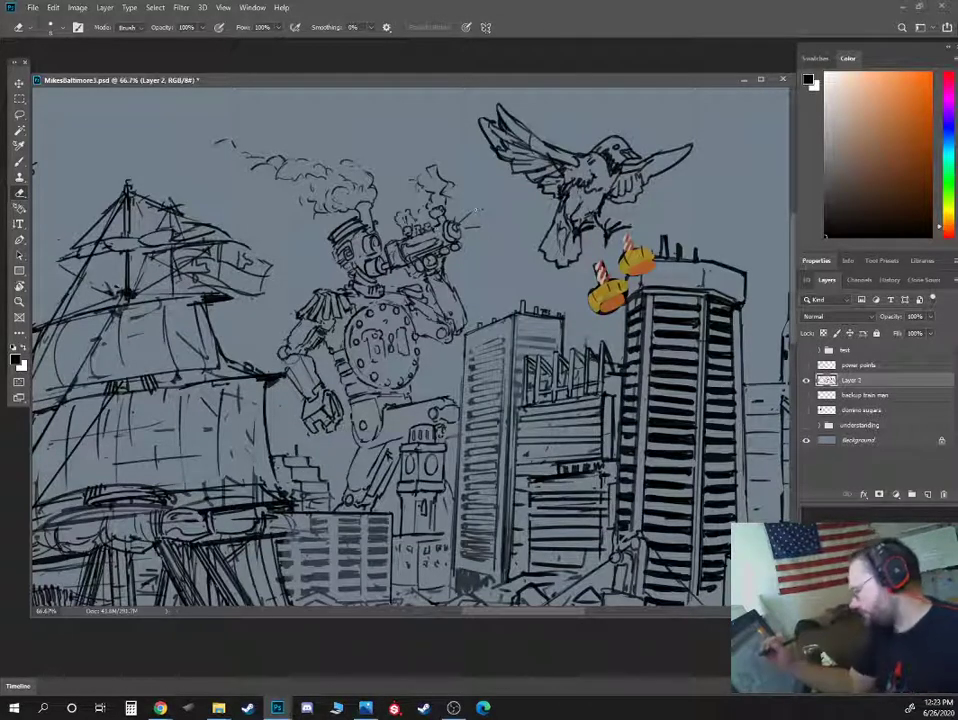
# - Examine the ship's lower sail, masts and deck
pyautogui.moveTo(528, 400); pyautogui.dragTo(693, 200)
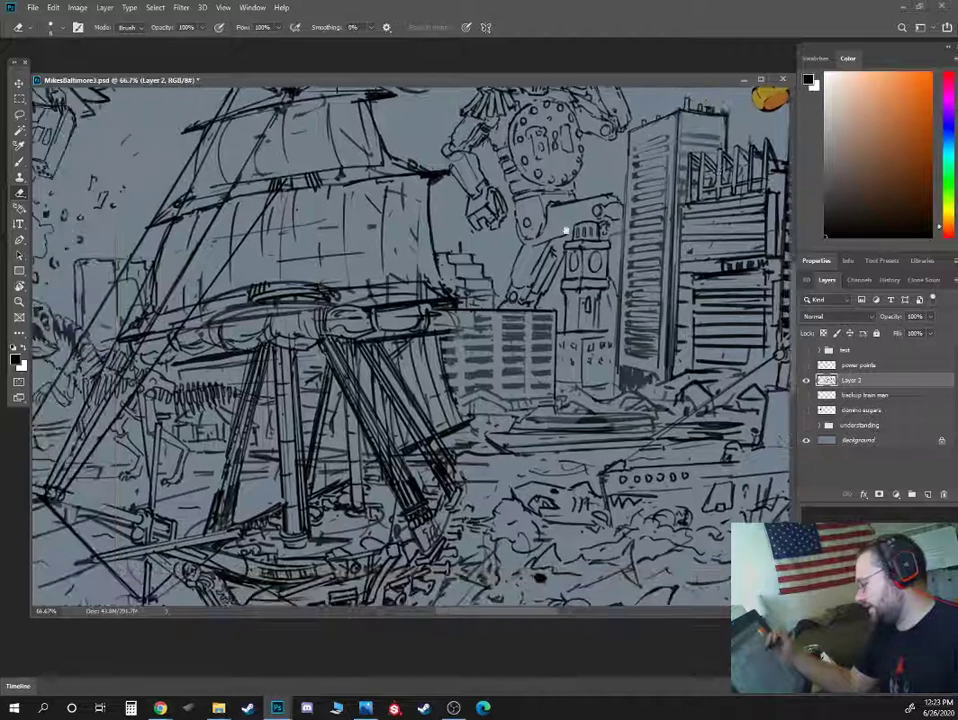
pyautogui.moveTo(462, 276)
pyautogui.mouseDown()
pyautogui.moveTo(644, 214)
pyautogui.moveTo(714, 205)
pyautogui.mouseUp()
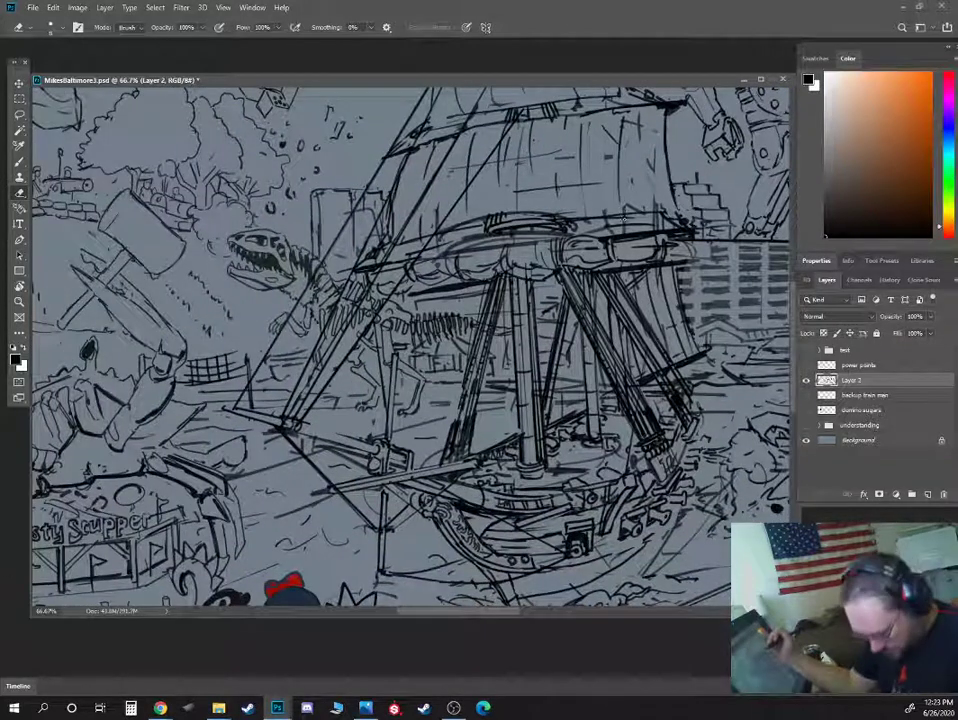